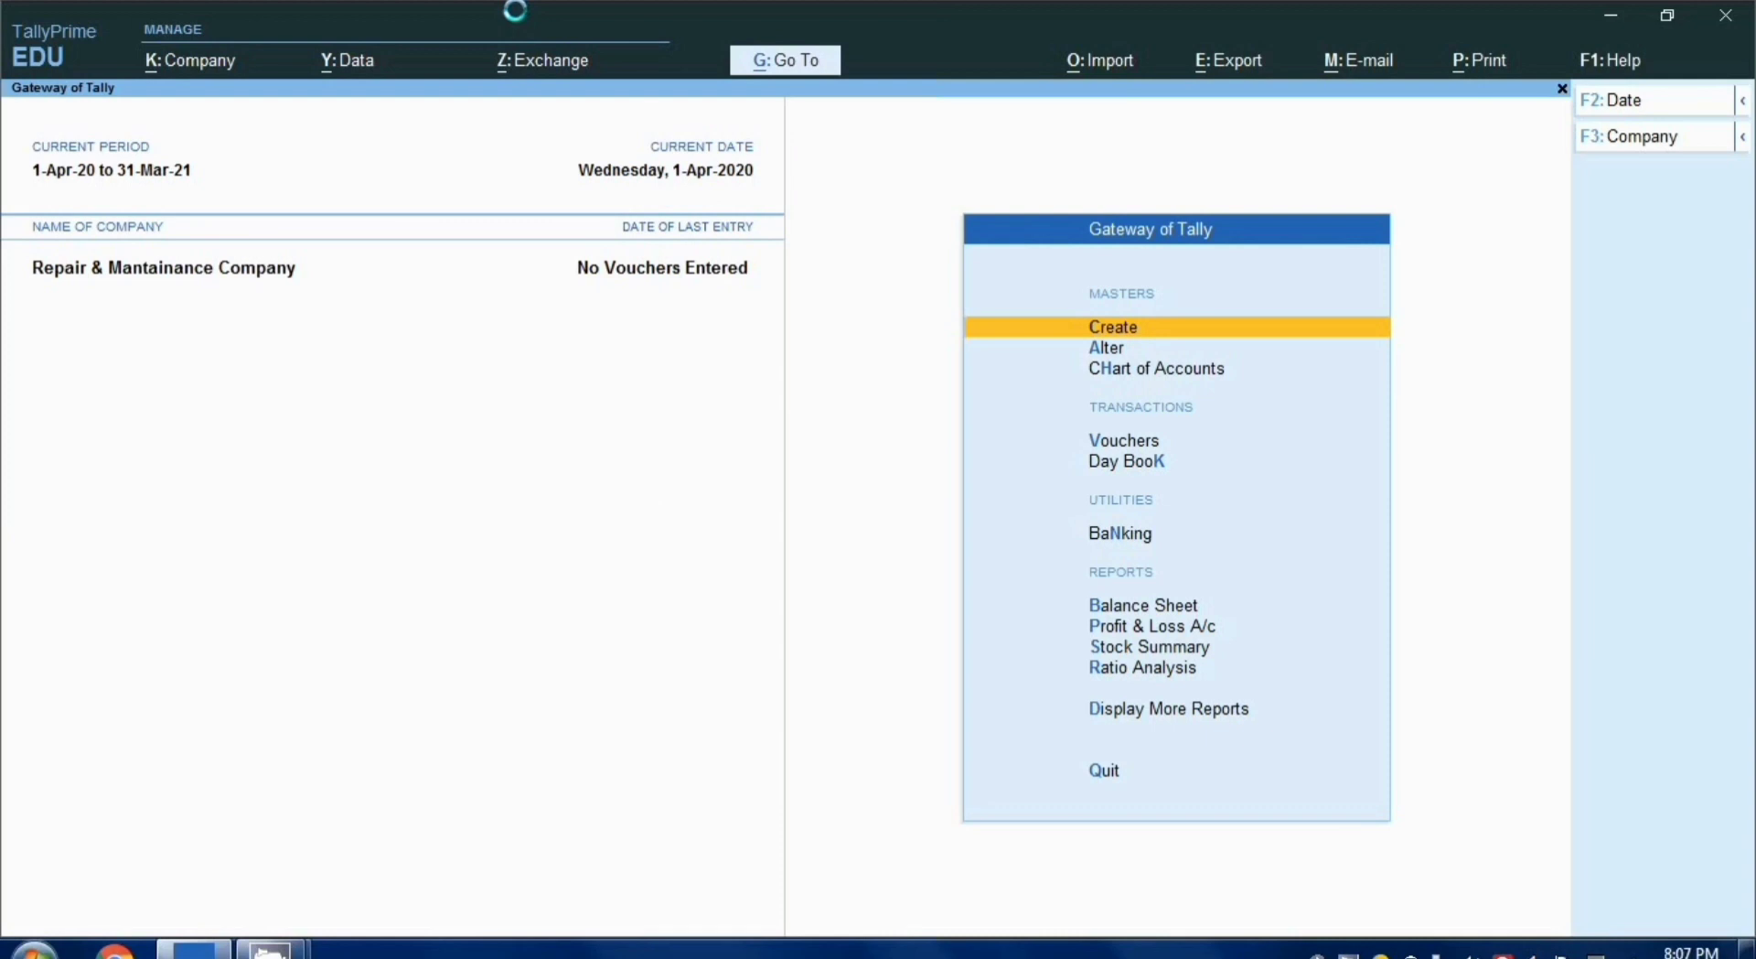
- Open the TDS deductor details from the company features, keeping Tax Deducted at Source (TDS) enabled
{"action": "key", "text": "F11"}
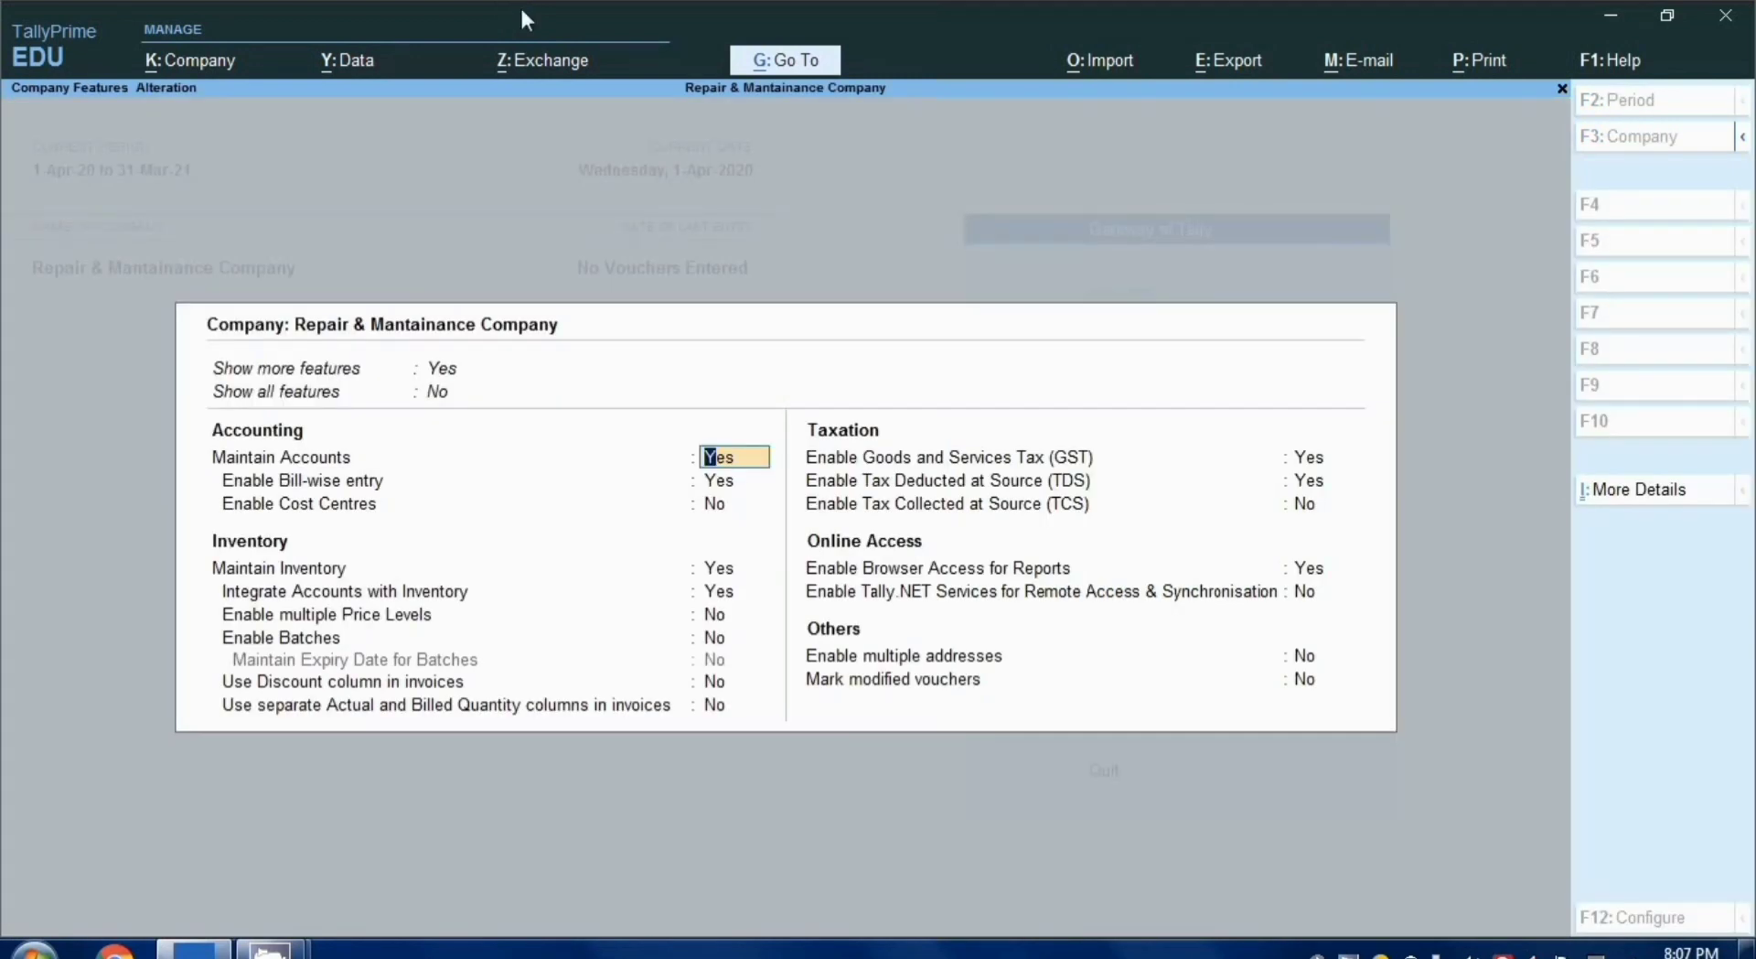
{"action": "left_click", "coordinate": [823, 480]}
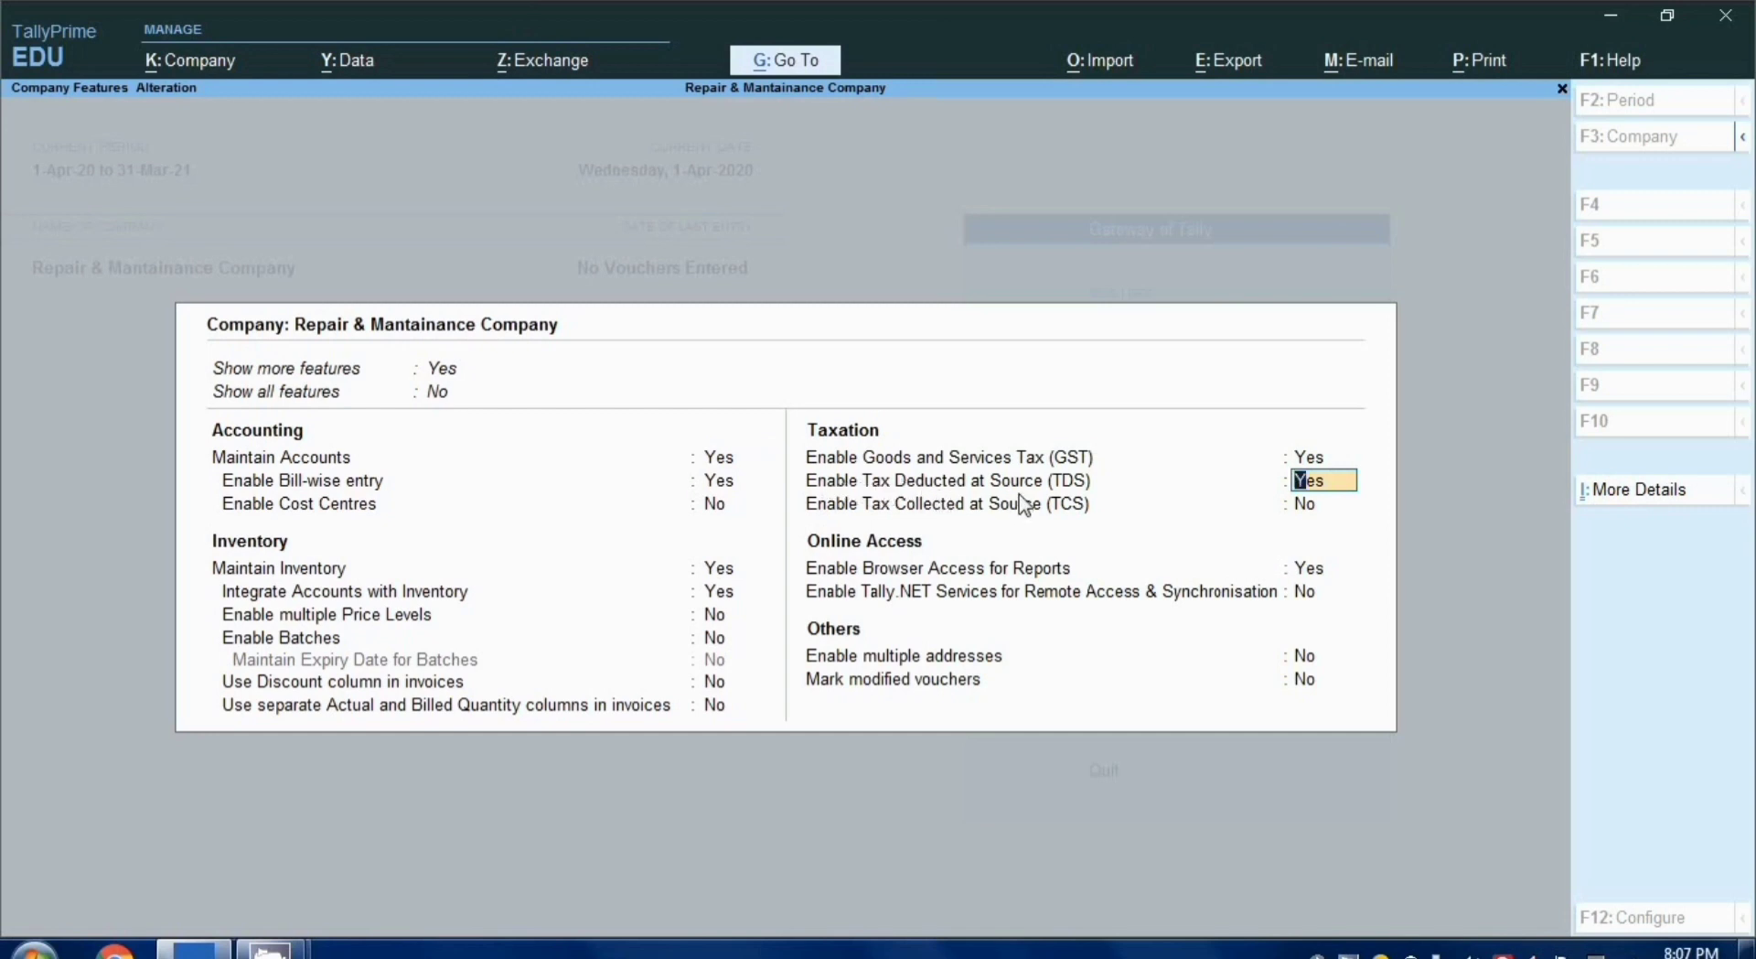
{"action": "key", "text": "Return"}
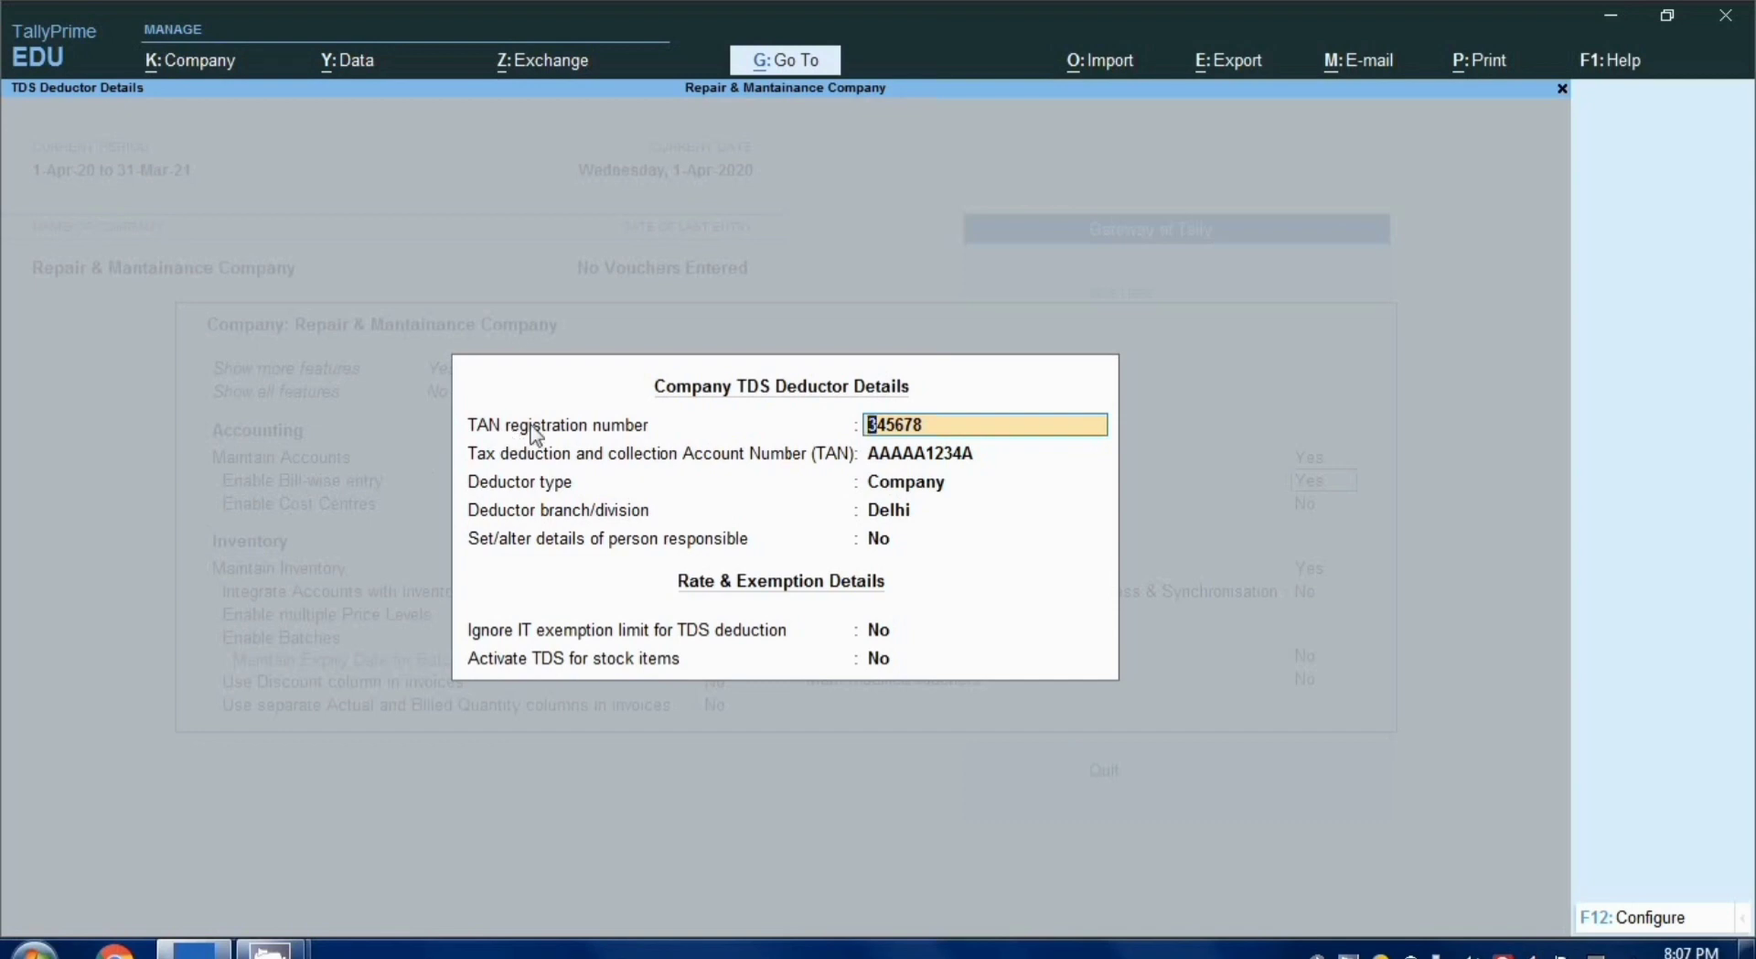
- Keep the existing TAN details and accept Company as the deductor type and Delhi as the deductor branch/division
{"action": "left_click", "coordinate": [926, 452]}
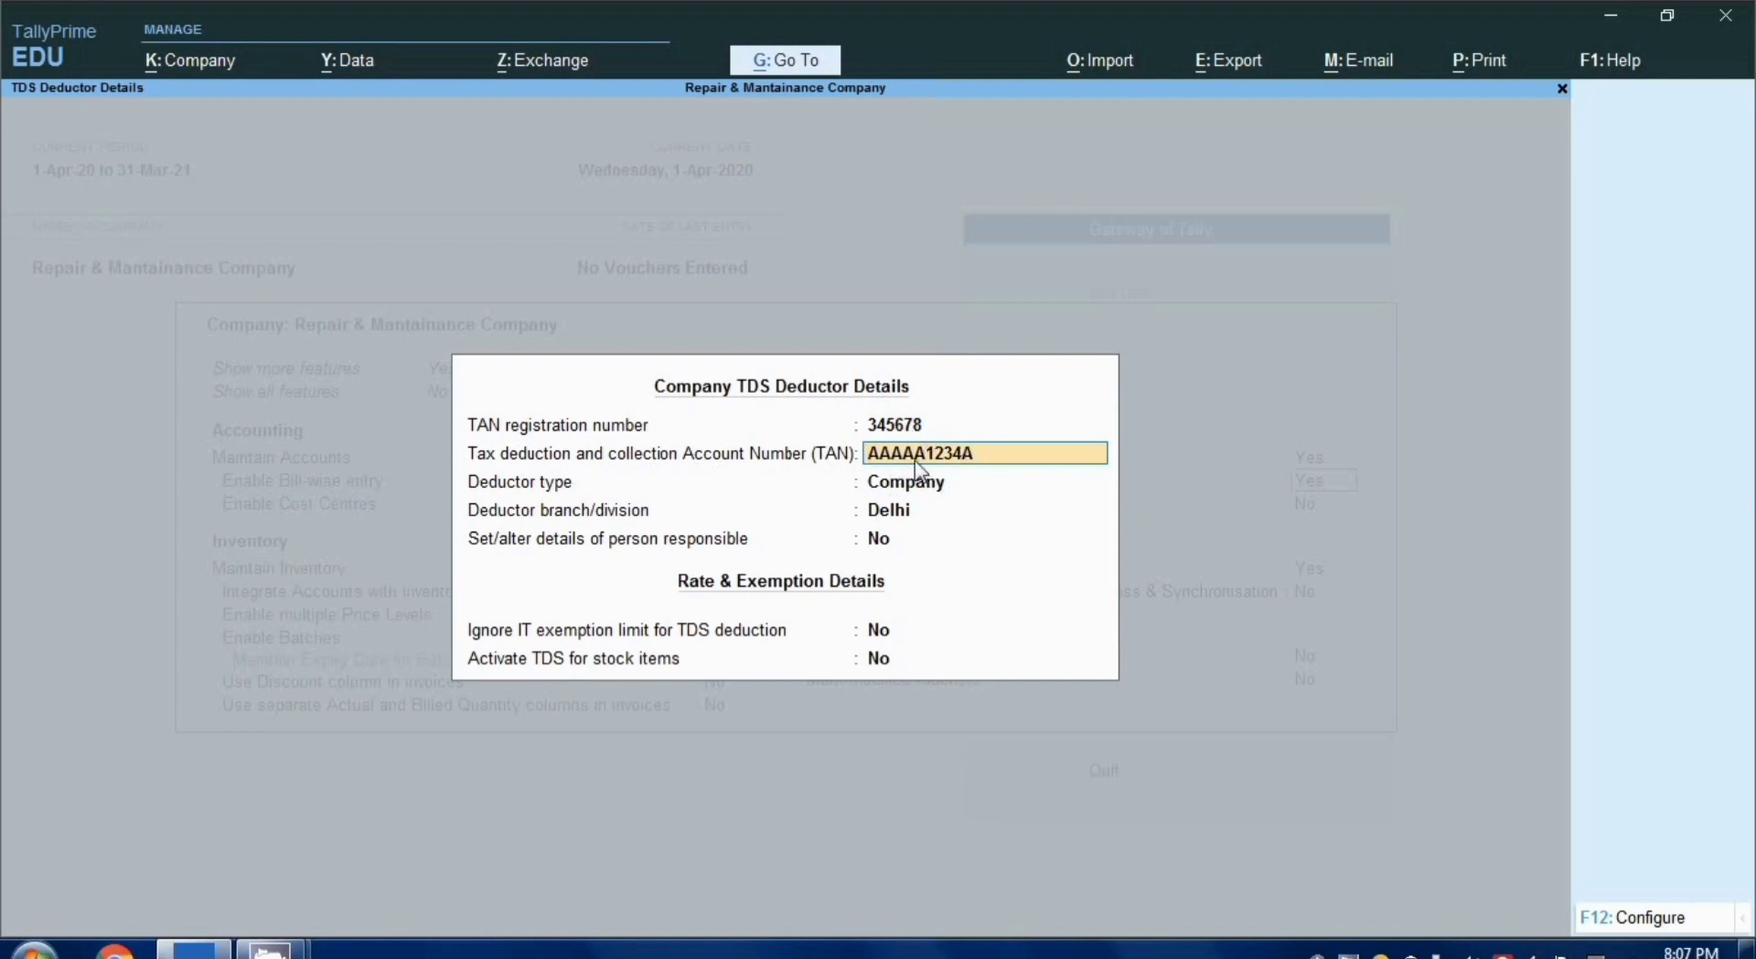
{"action": "key", "text": "Return"}
{"action": "key", "text": "Return"}
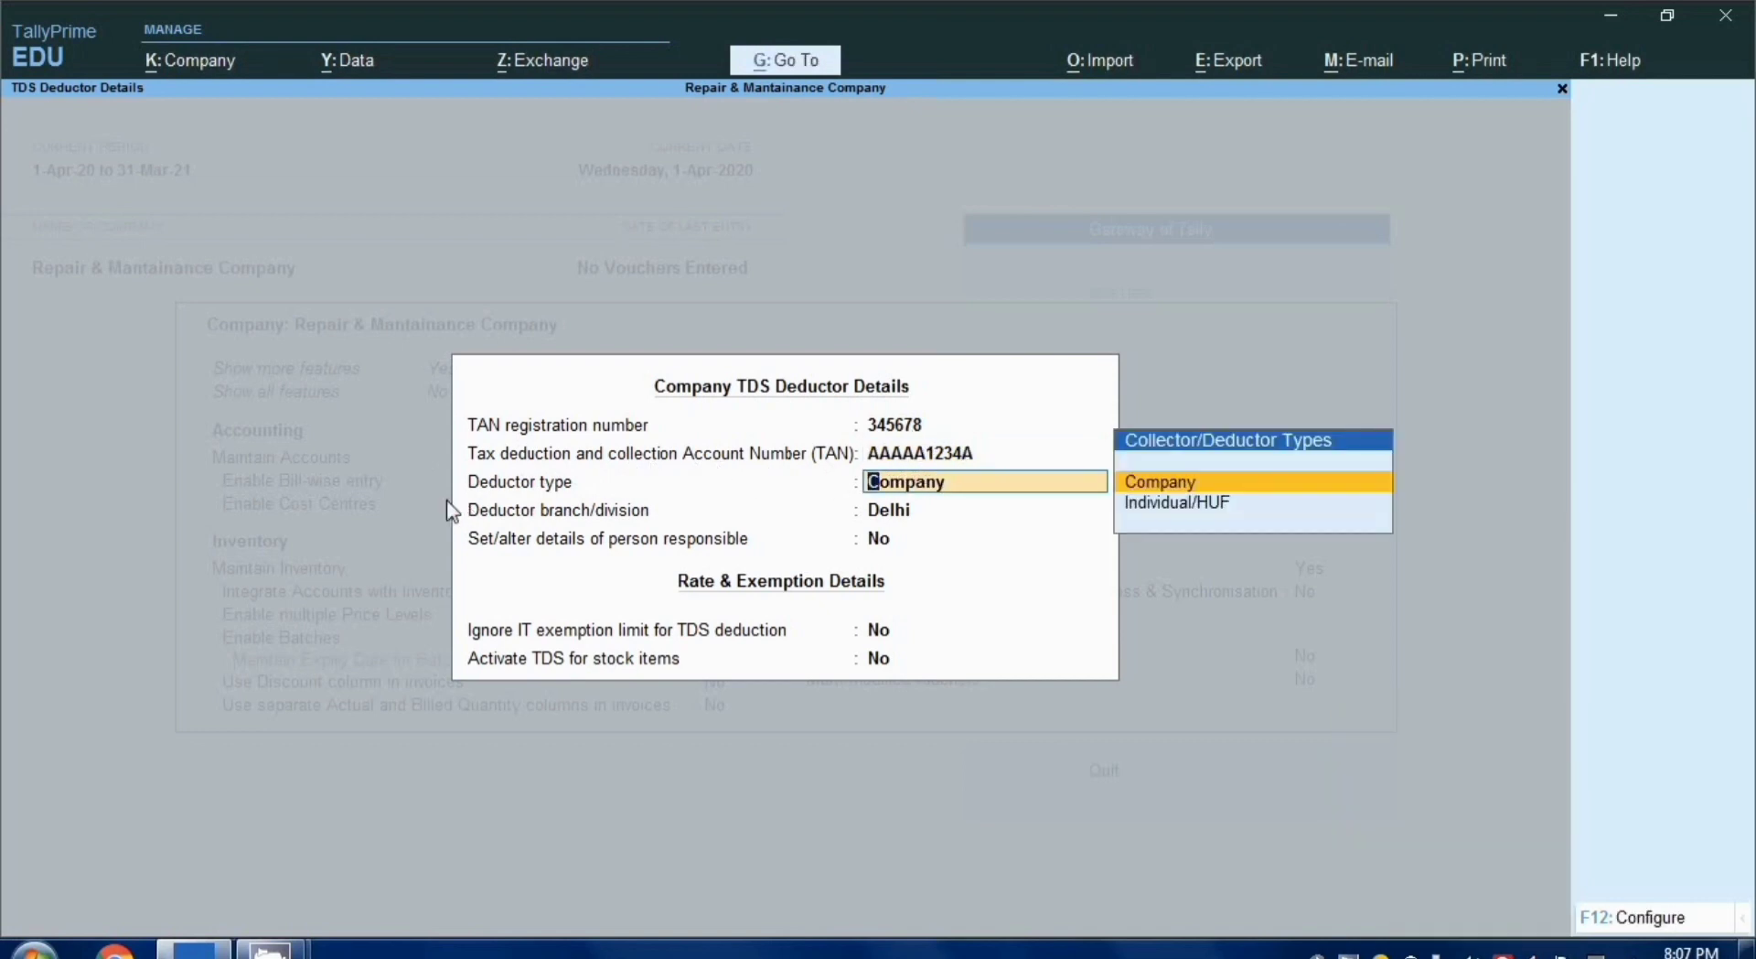
{"action": "left_click", "coordinate": [1175, 492]}
{"action": "left_click", "coordinate": [1175, 492]}
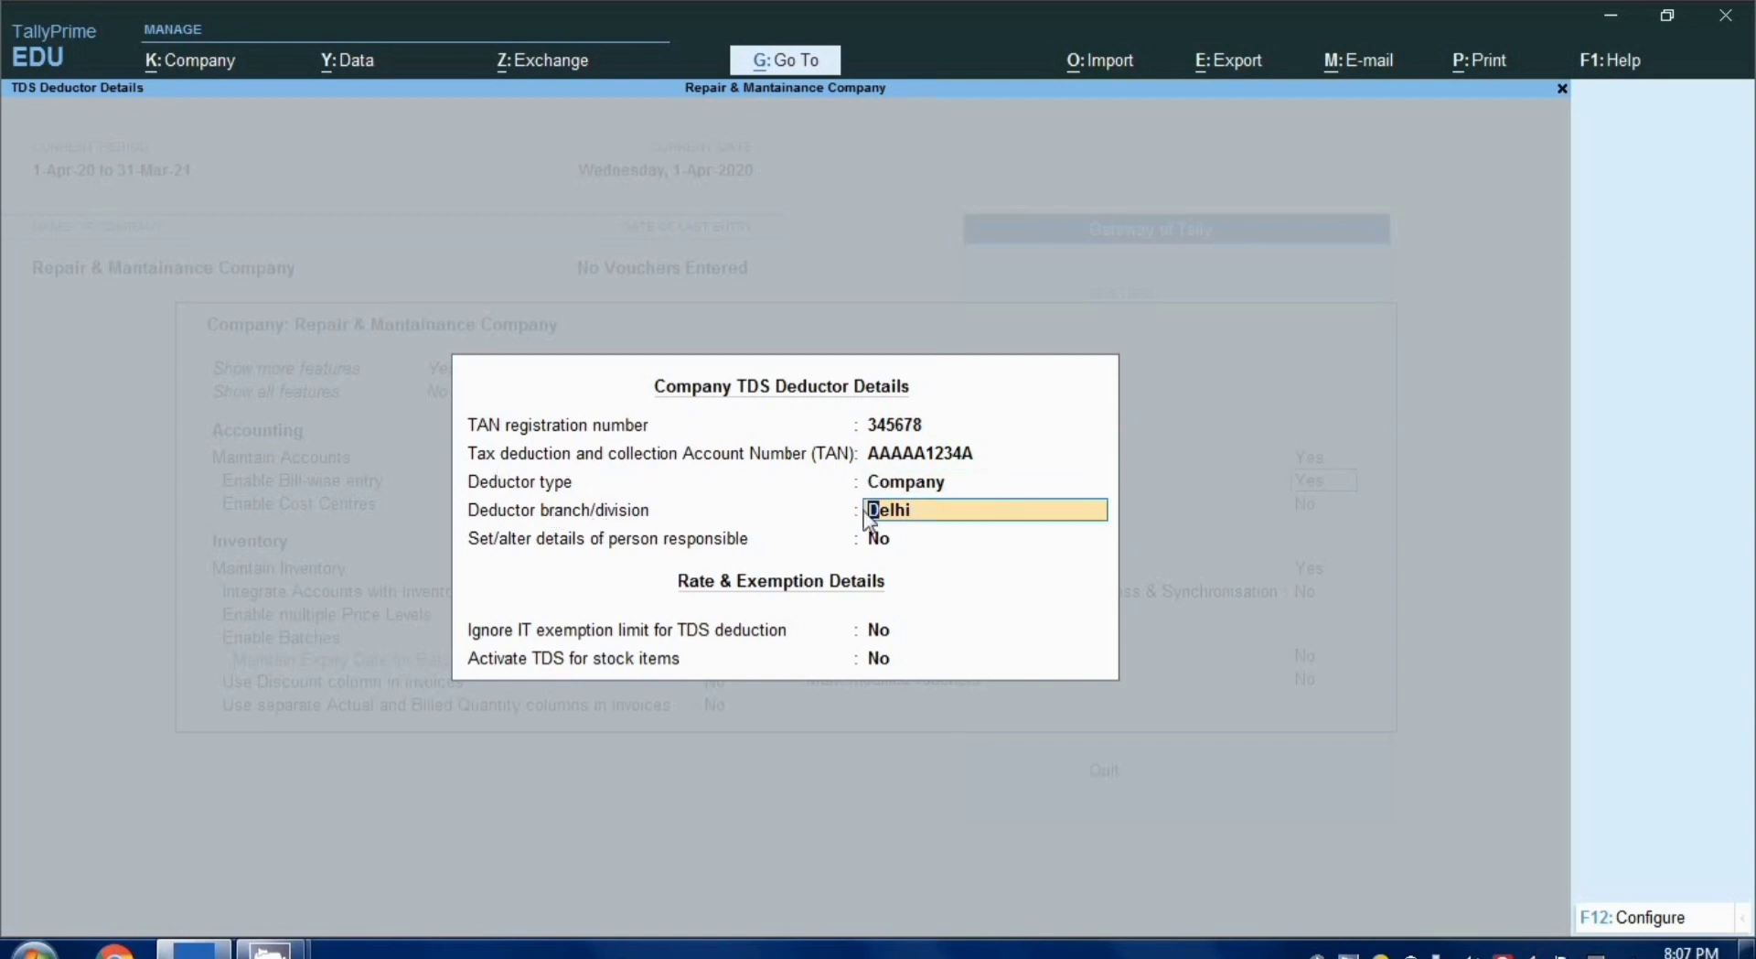
{"action": "left_click", "coordinate": [902, 540]}
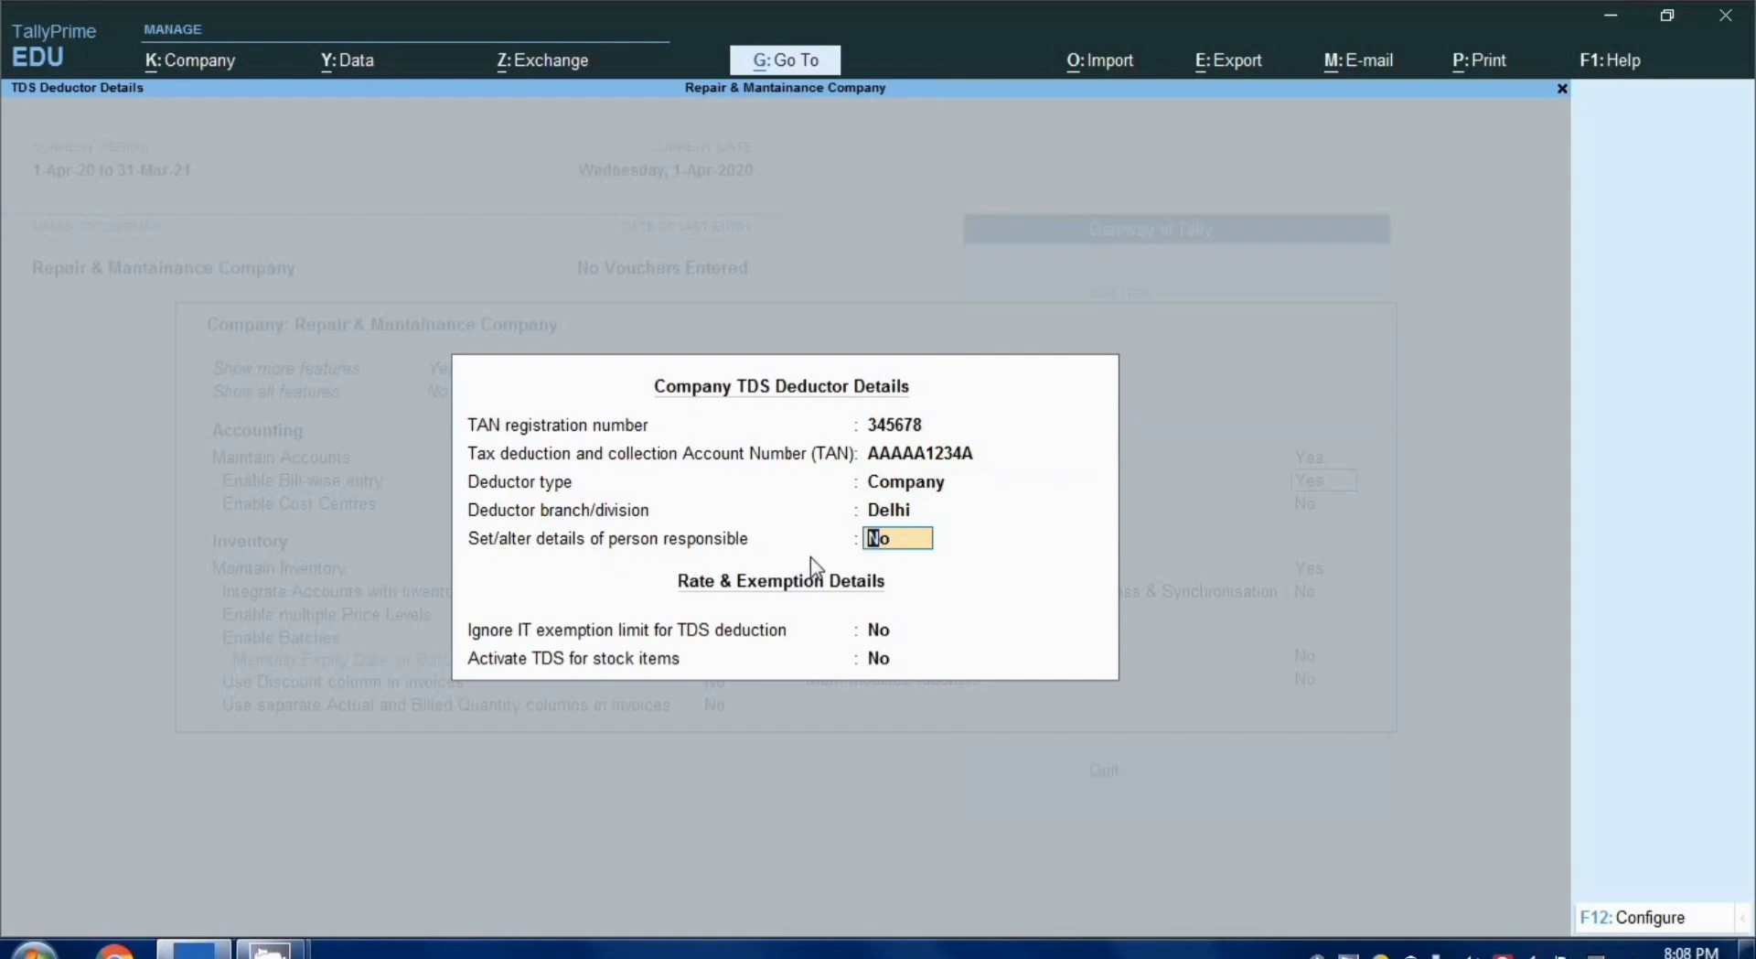
- Set the option to alter details of the person responsible to Yes and accept that person's existing details
{"action": "type", "text": "y"}
{"action": "key", "text": "Return"}
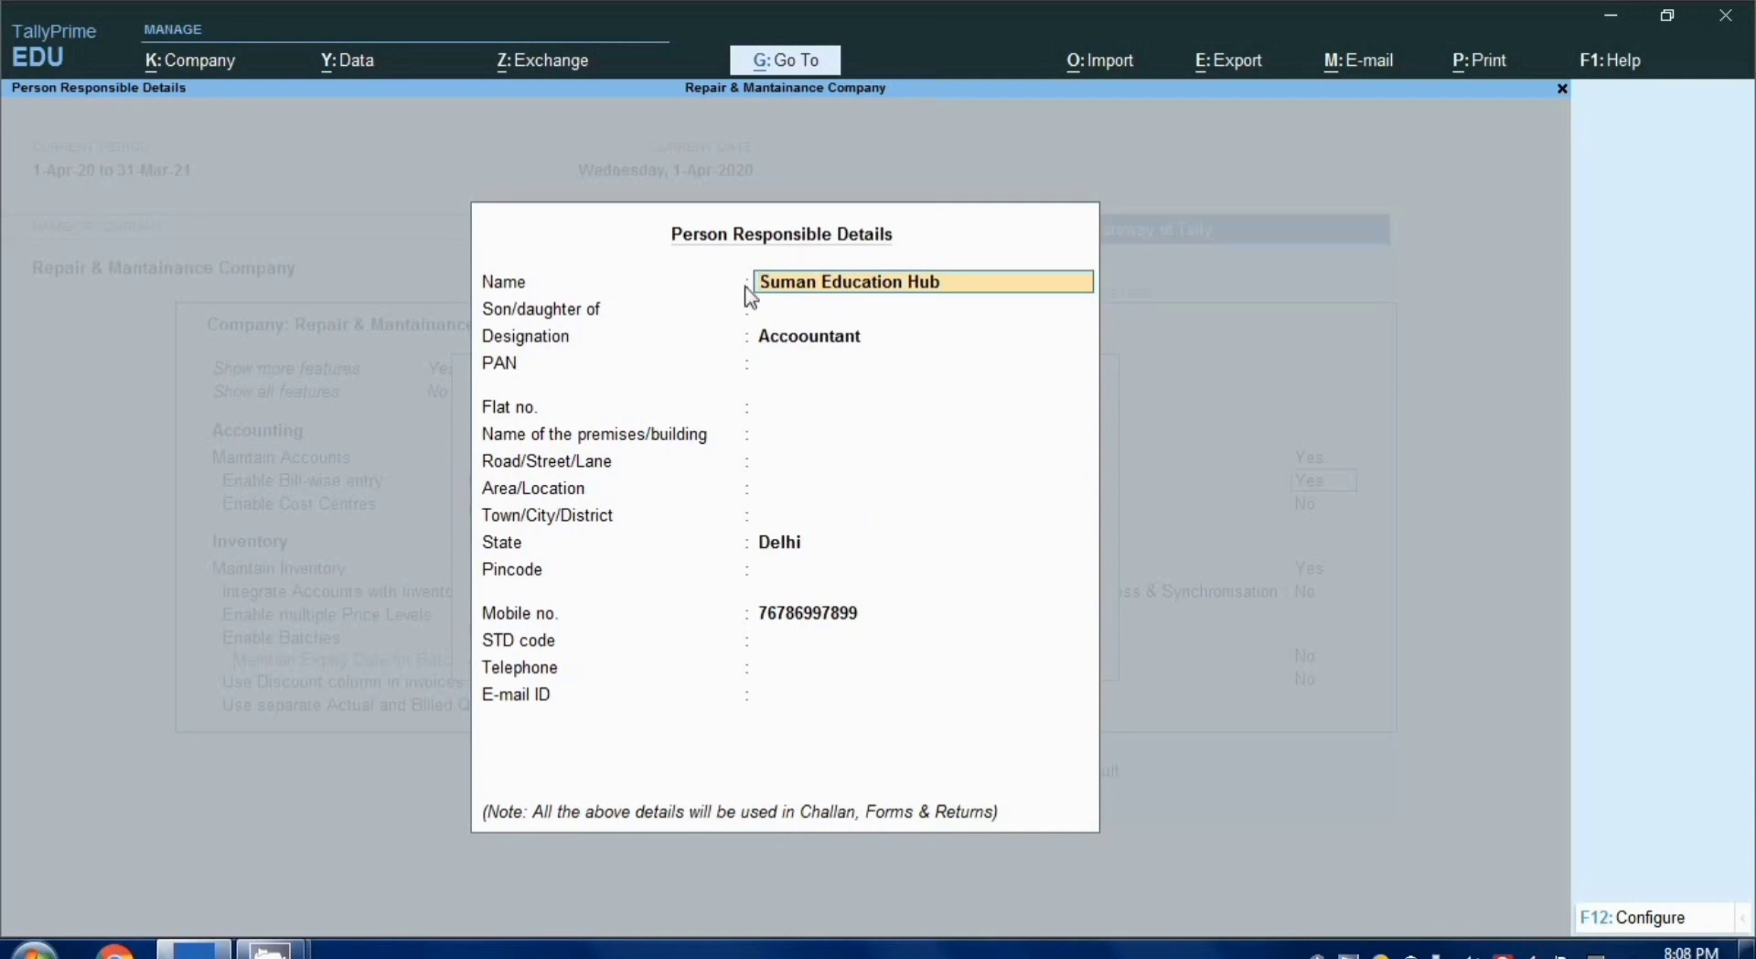
{"action": "key", "text": "Return"}
{"action": "key", "text": "Return"}
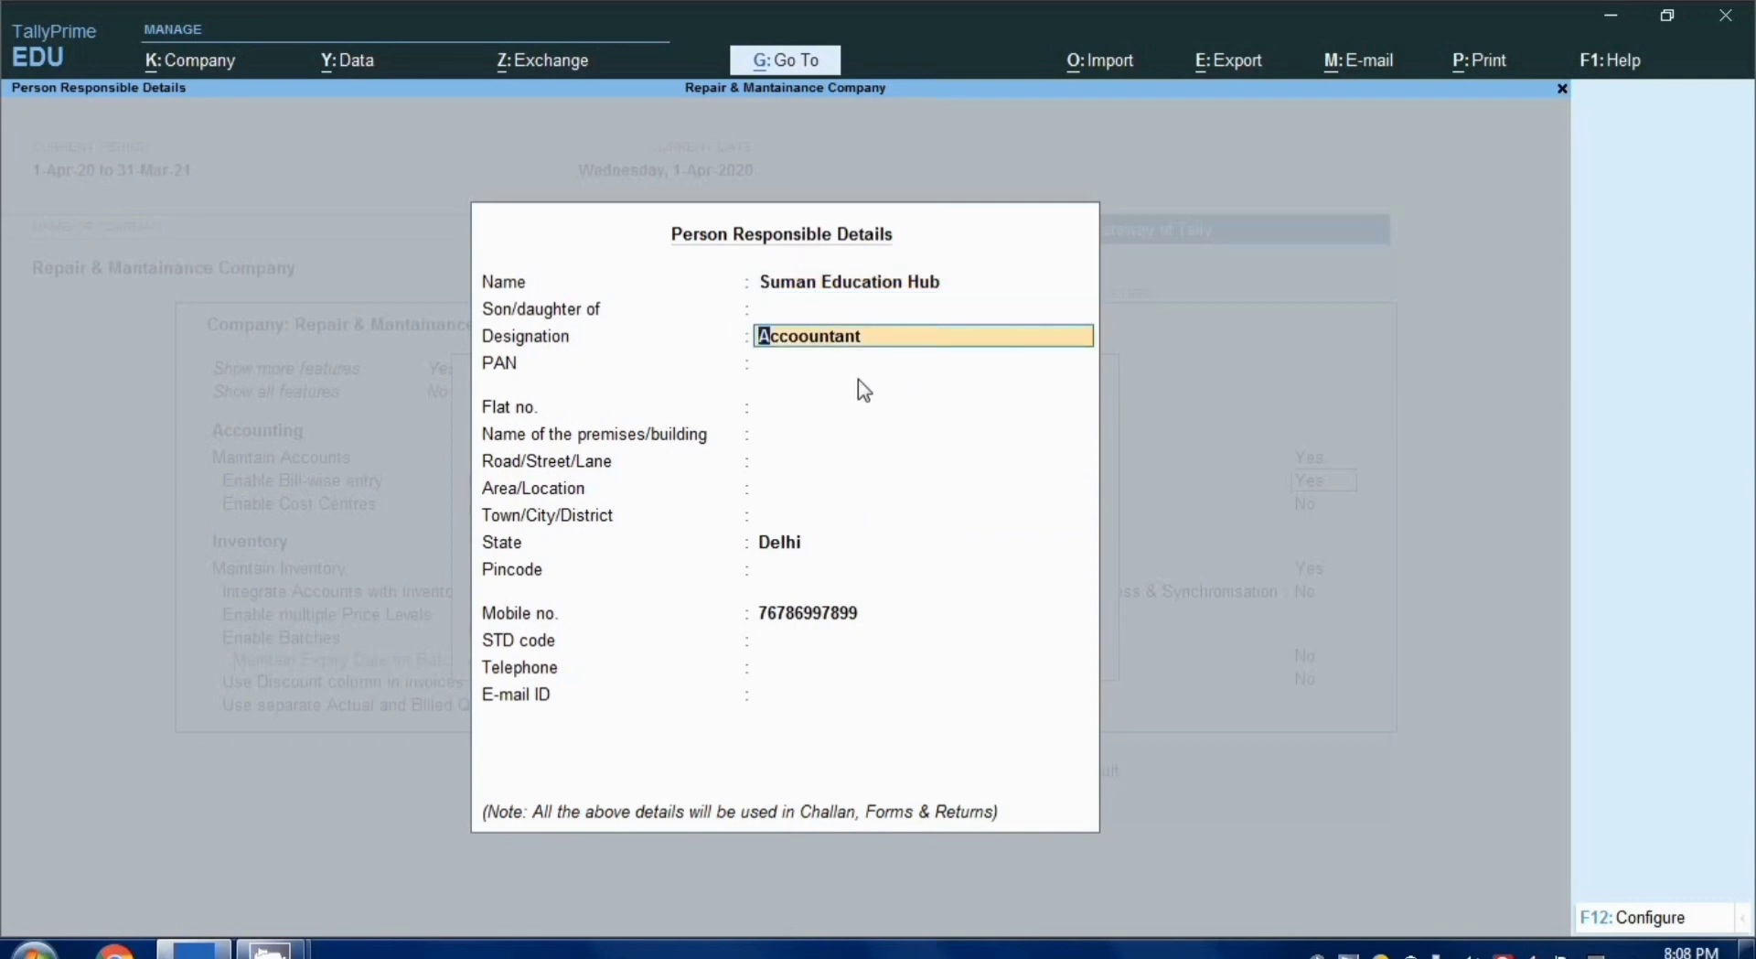
{"action": "key", "text": "Return"}
{"action": "key", "text": "Return"}
{"action": "key", "text": "Return"}
{"action": "key", "text": "Return"}
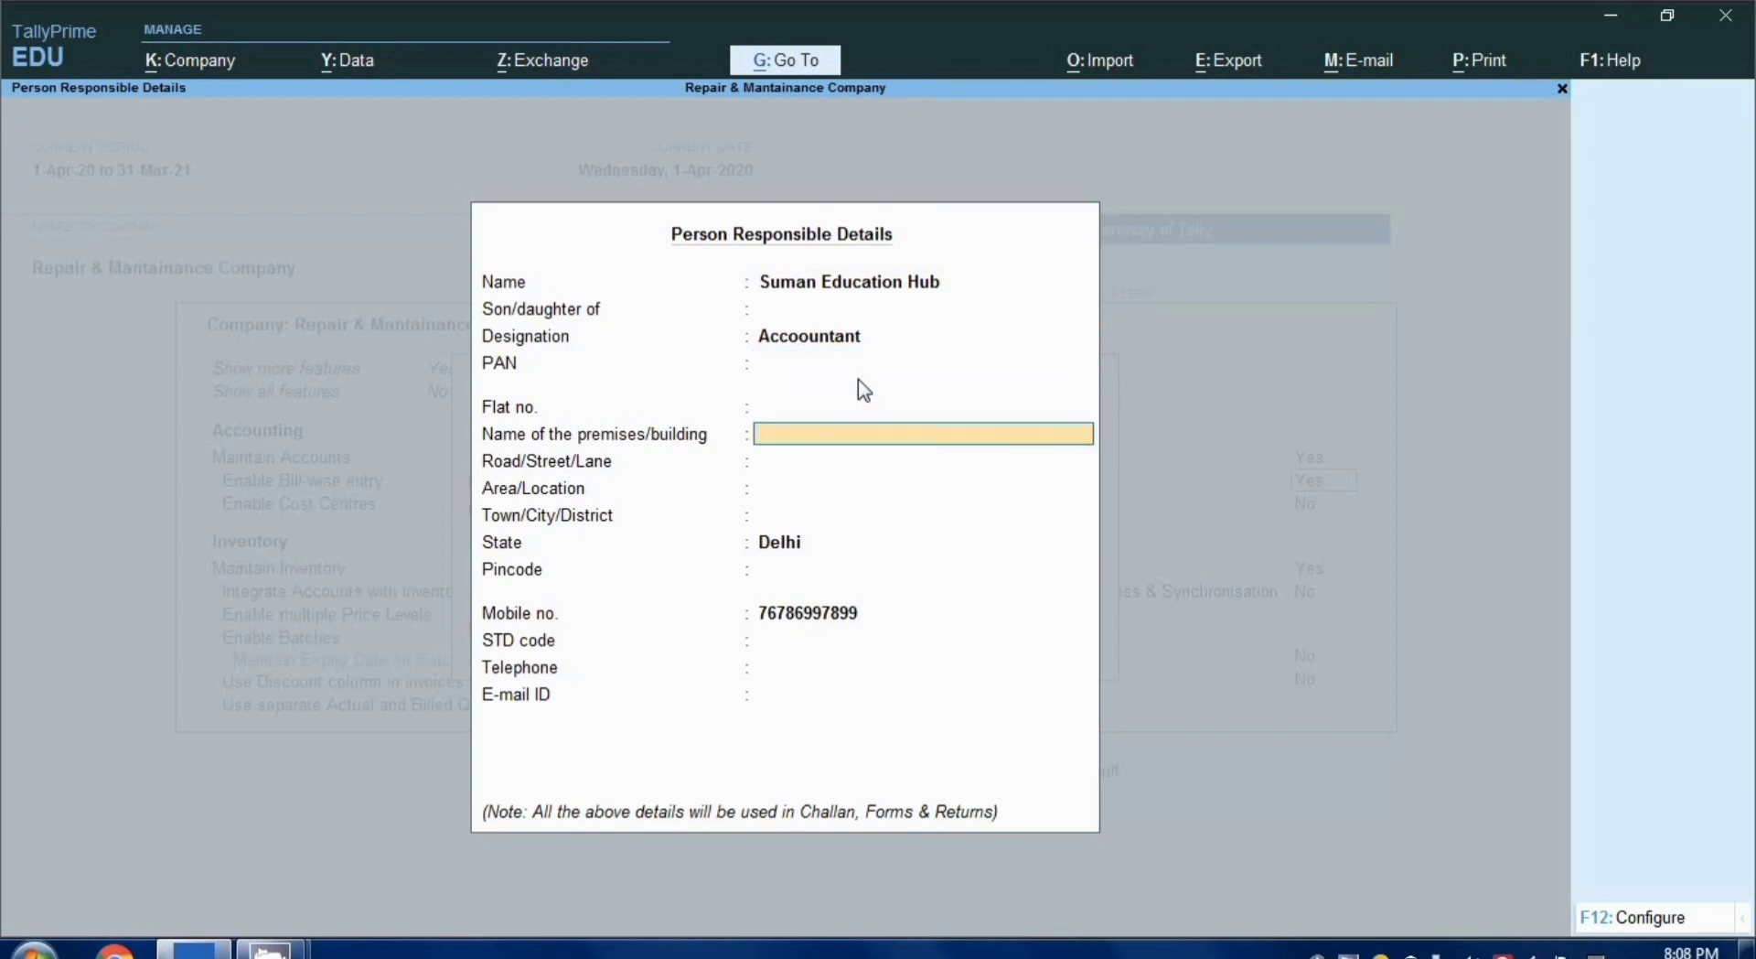
{"action": "key", "text": "Return"}
{"action": "key", "text": "Return"}
{"action": "key", "text": "Return"}
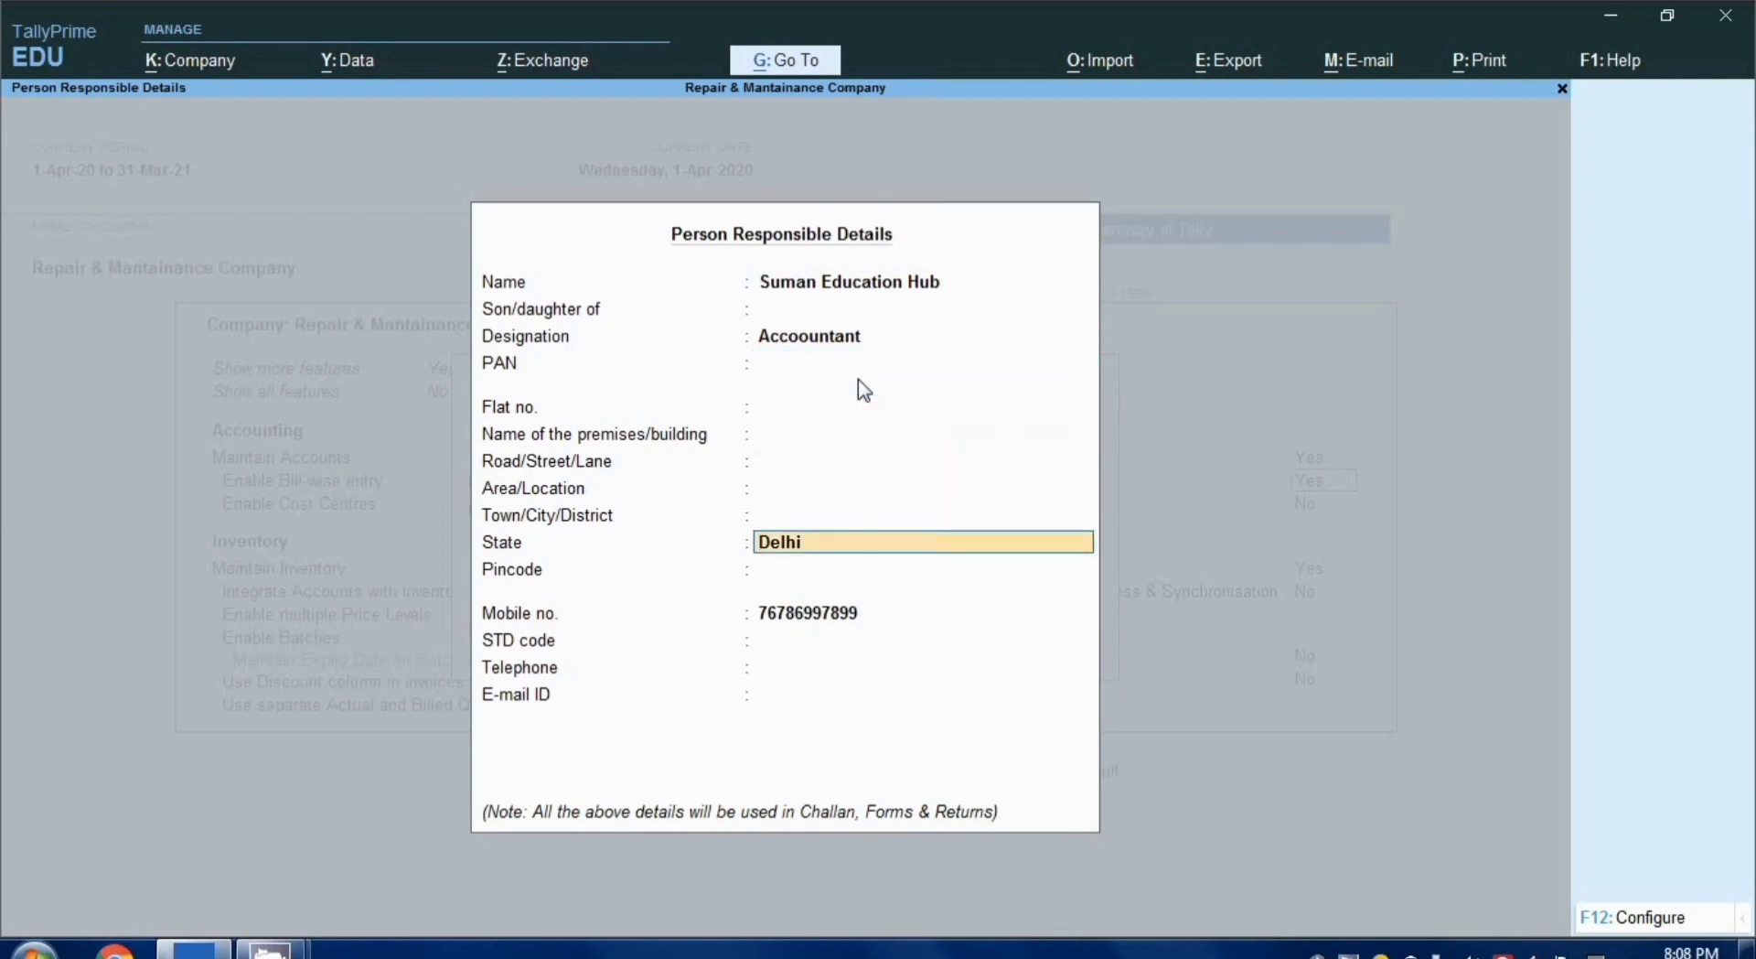
{"action": "key", "text": "Return"}
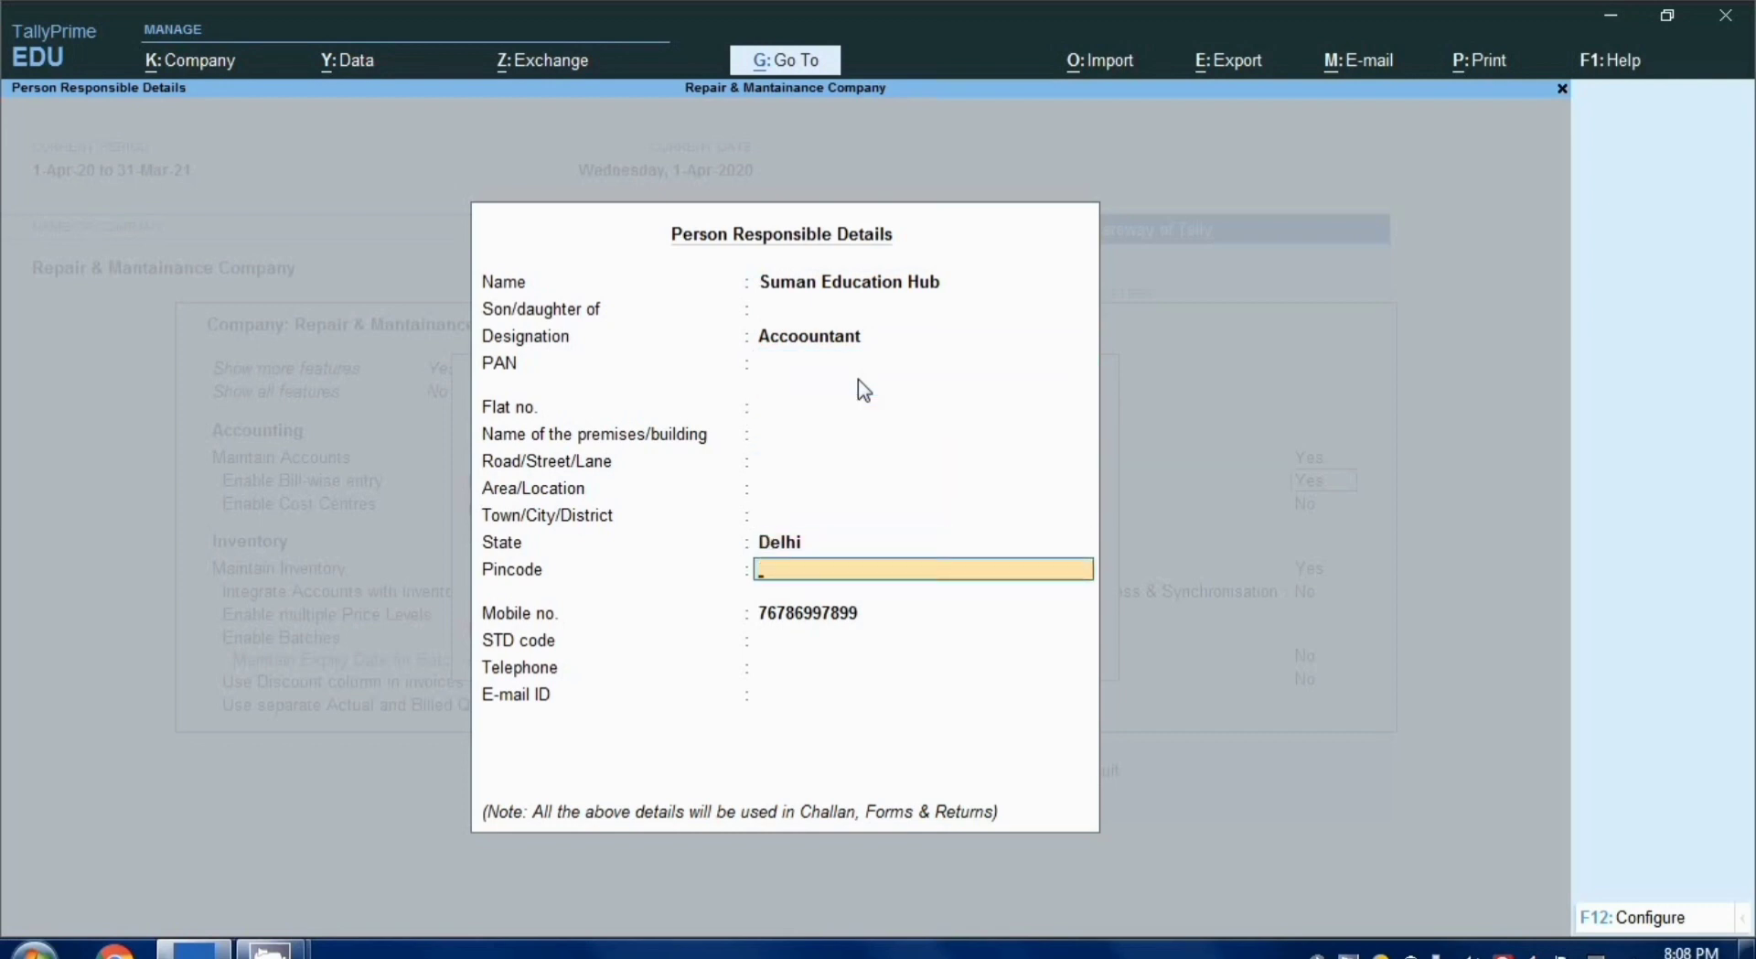
{"action": "key", "text": "Return"}
{"action": "key", "text": "Return"}
{"action": "key", "text": "Return"}
{"action": "key", "text": "Return"}
{"action": "key", "text": "Return"}
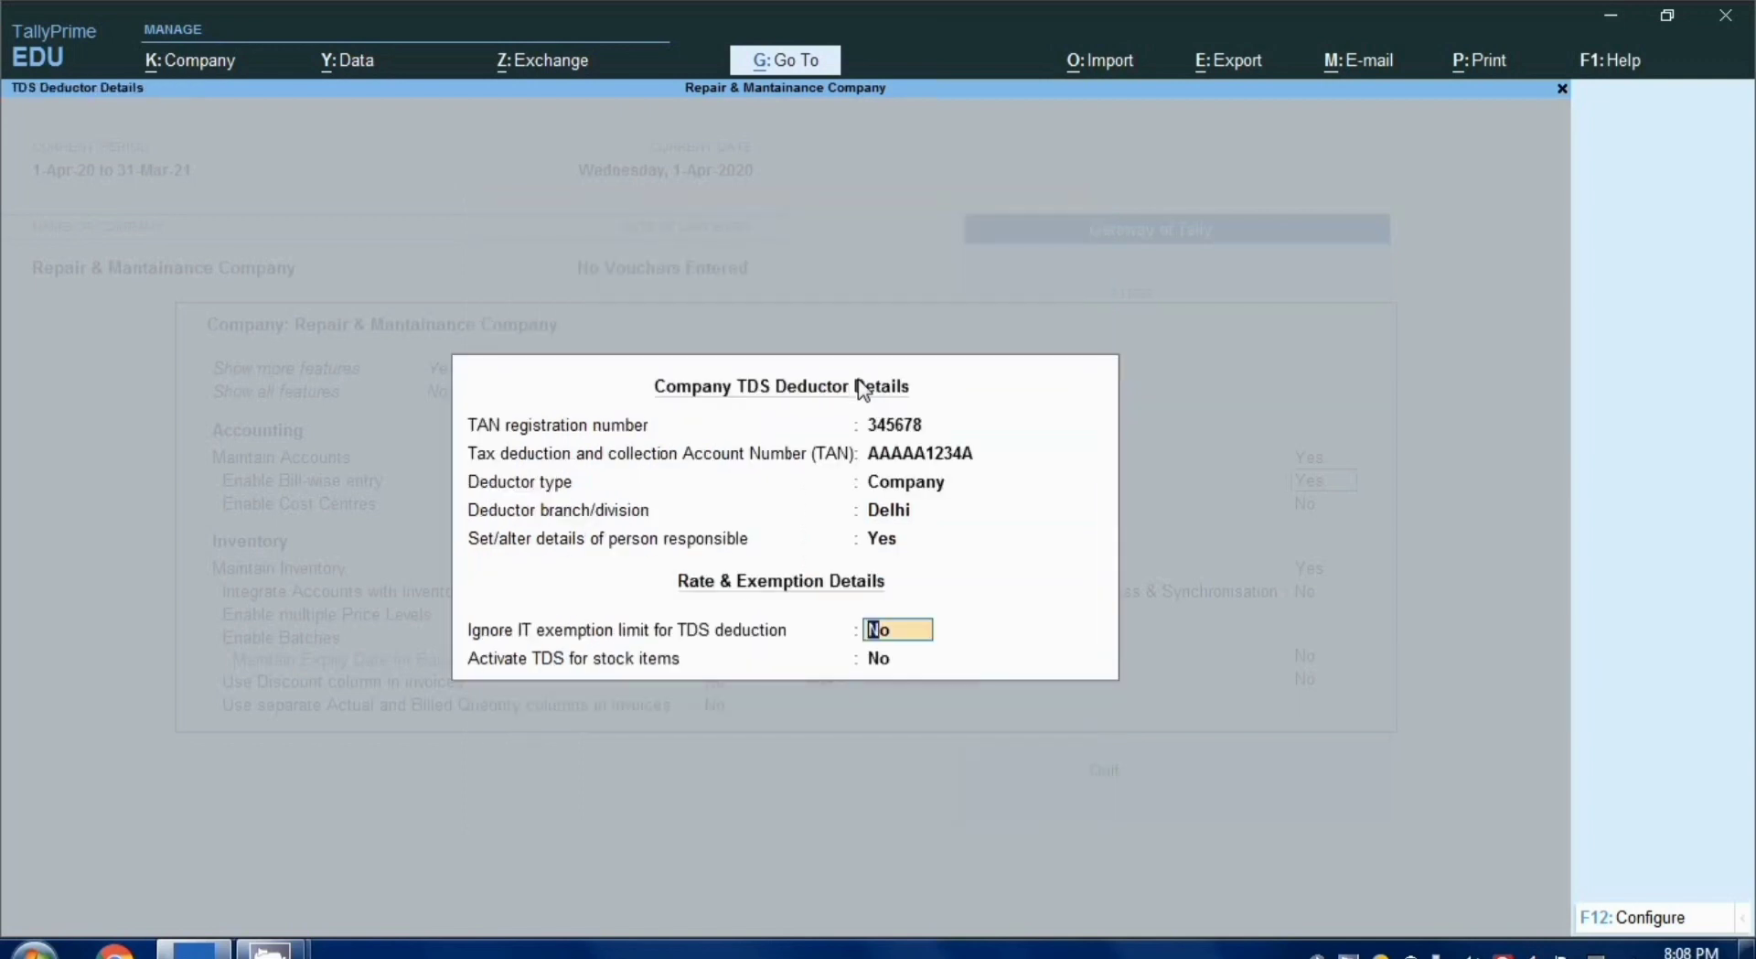
- Leave the IT exemption limit and stock item TDS options at No, and save the company features
{"action": "key", "text": "Return"}
{"action": "key", "text": "Return"}
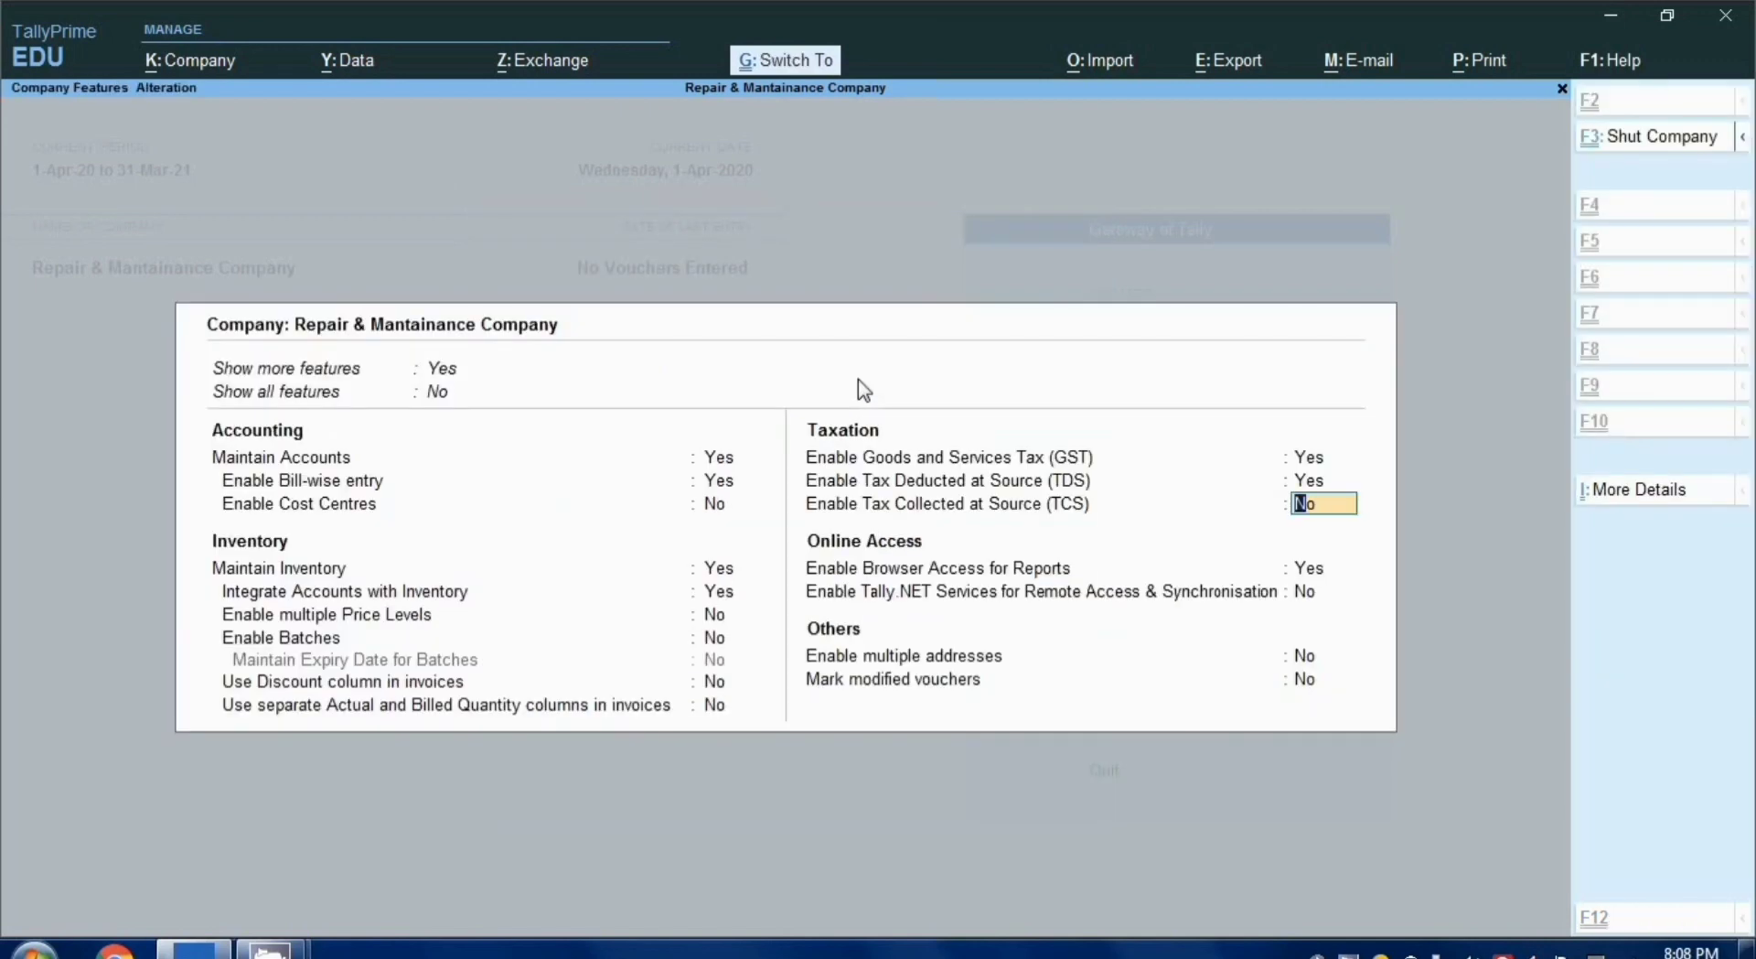
{"action": "key", "text": "Return"}
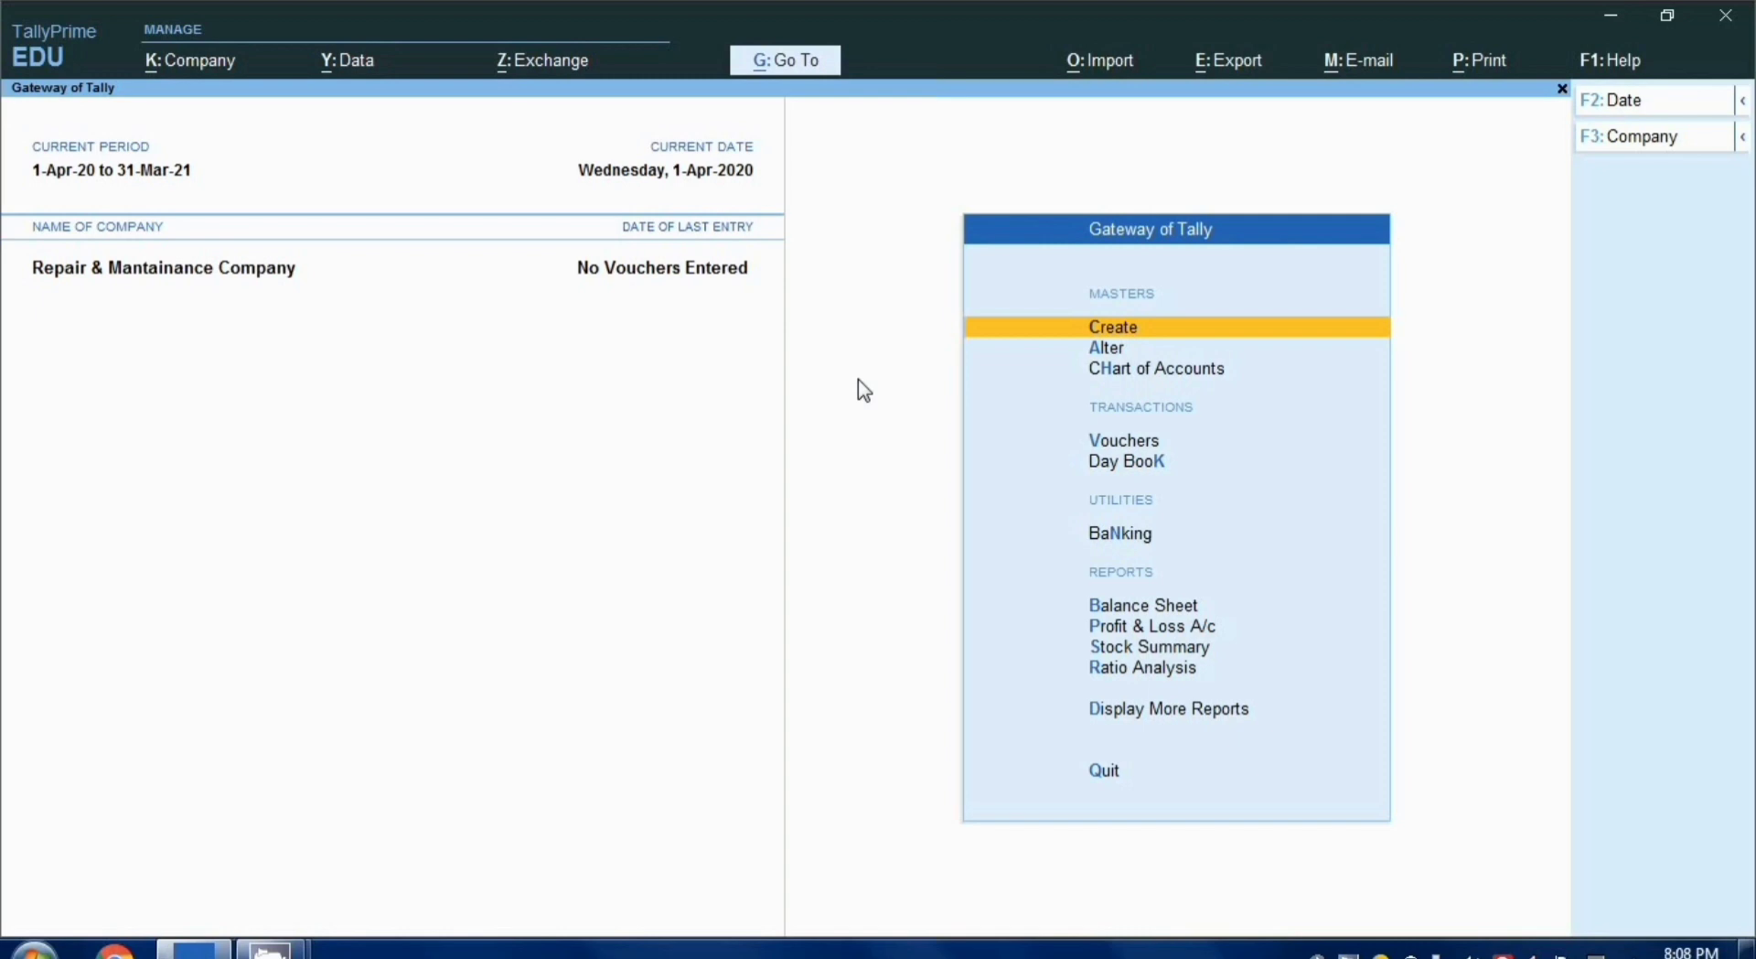
- Start a new ledger named SHYAM INTERNATIONAL under Sundry Debtors with bill-by-bill balances kept on
{"action": "left_click", "coordinate": [1115, 339]}
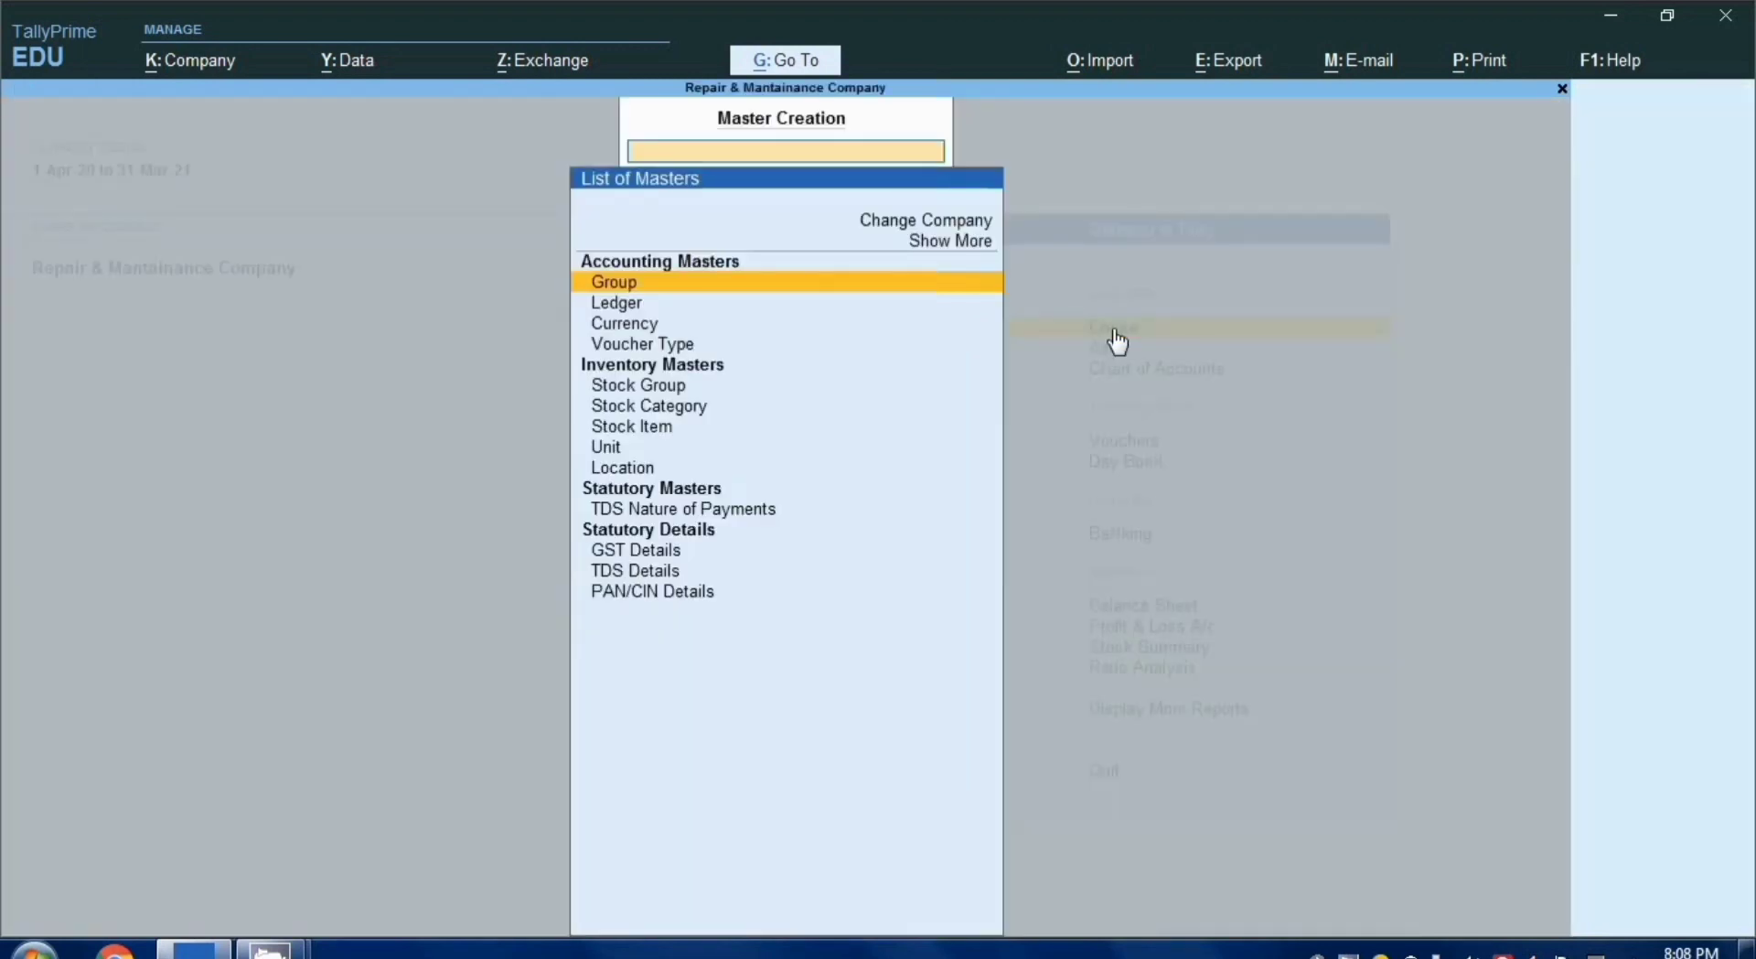
{"action": "left_click", "coordinate": [628, 309]}
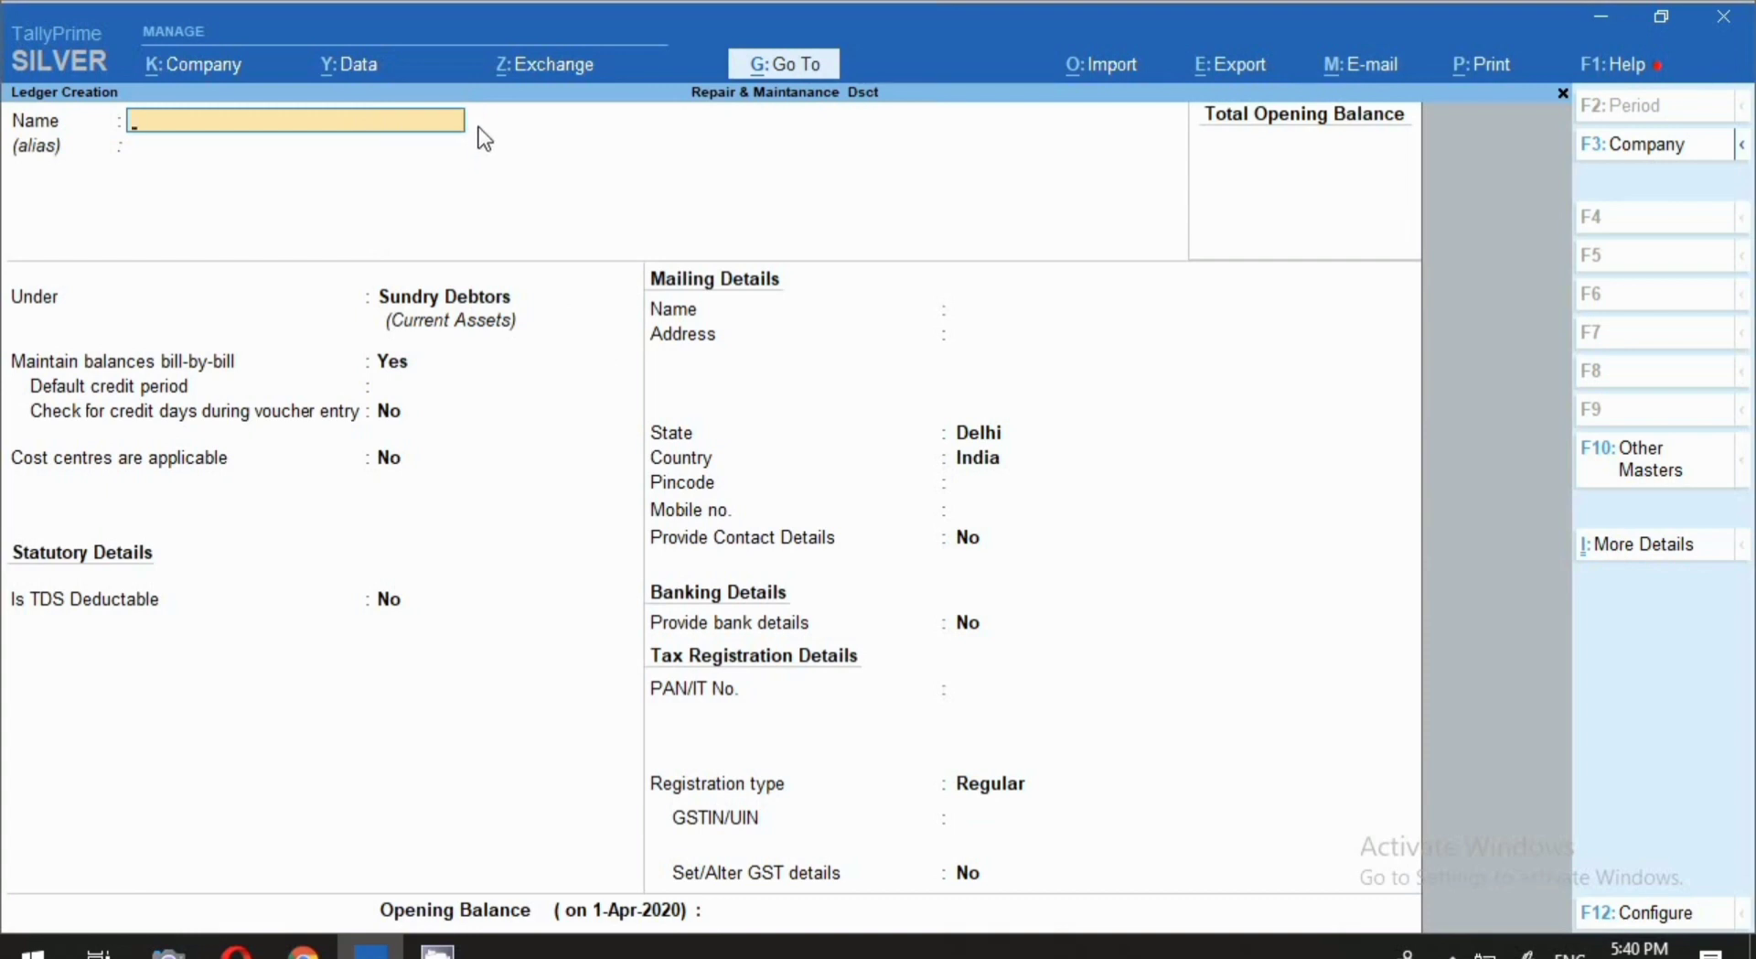
{"action": "type", "text": "SHYAM INTERNATIONAL"}
{"action": "key", "text": "Return"}
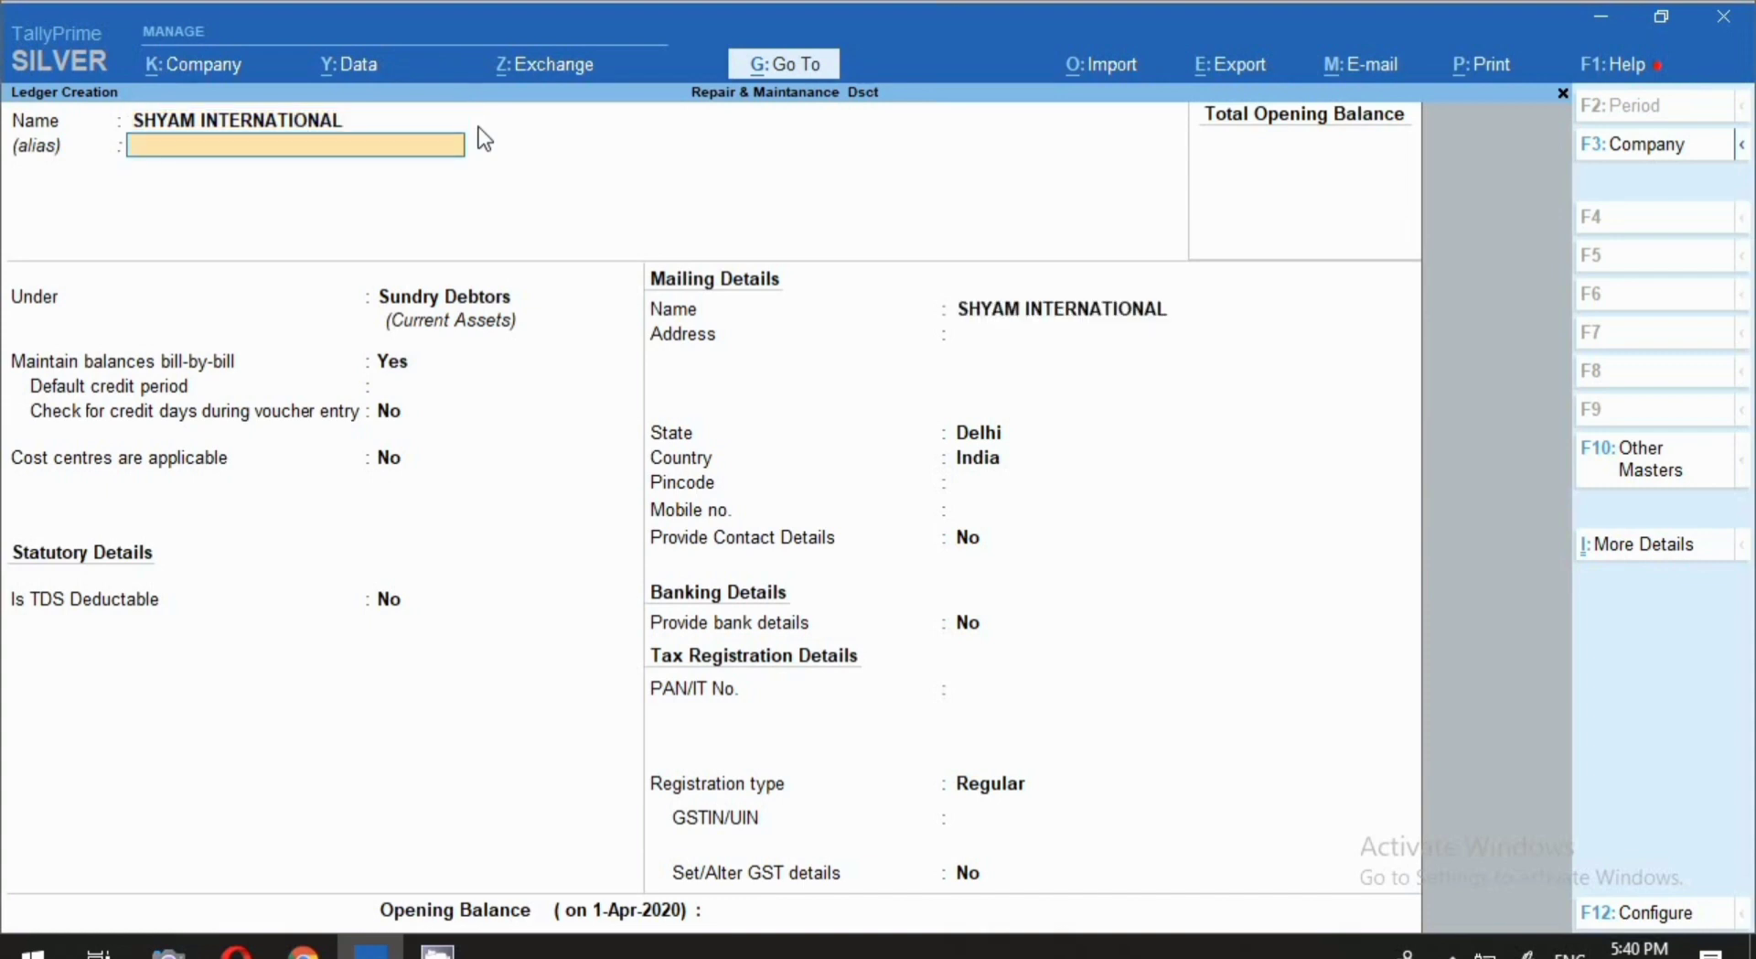
{"action": "key", "text": "Return"}
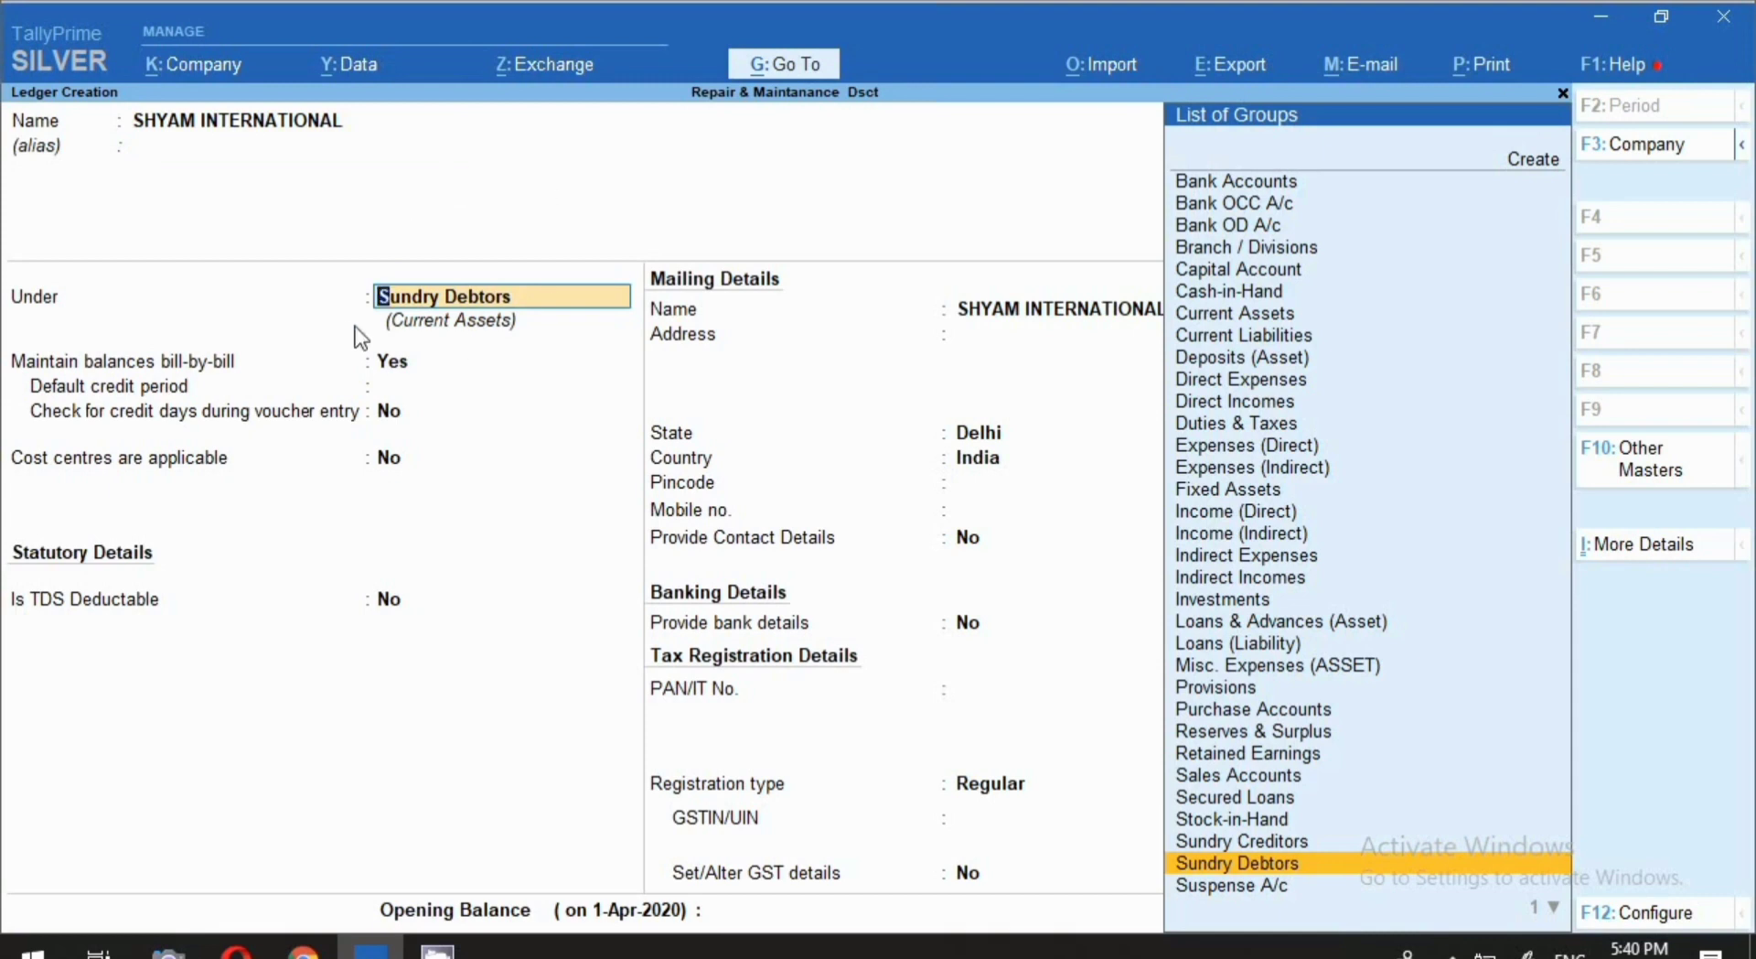
{"action": "key", "text": "Return"}
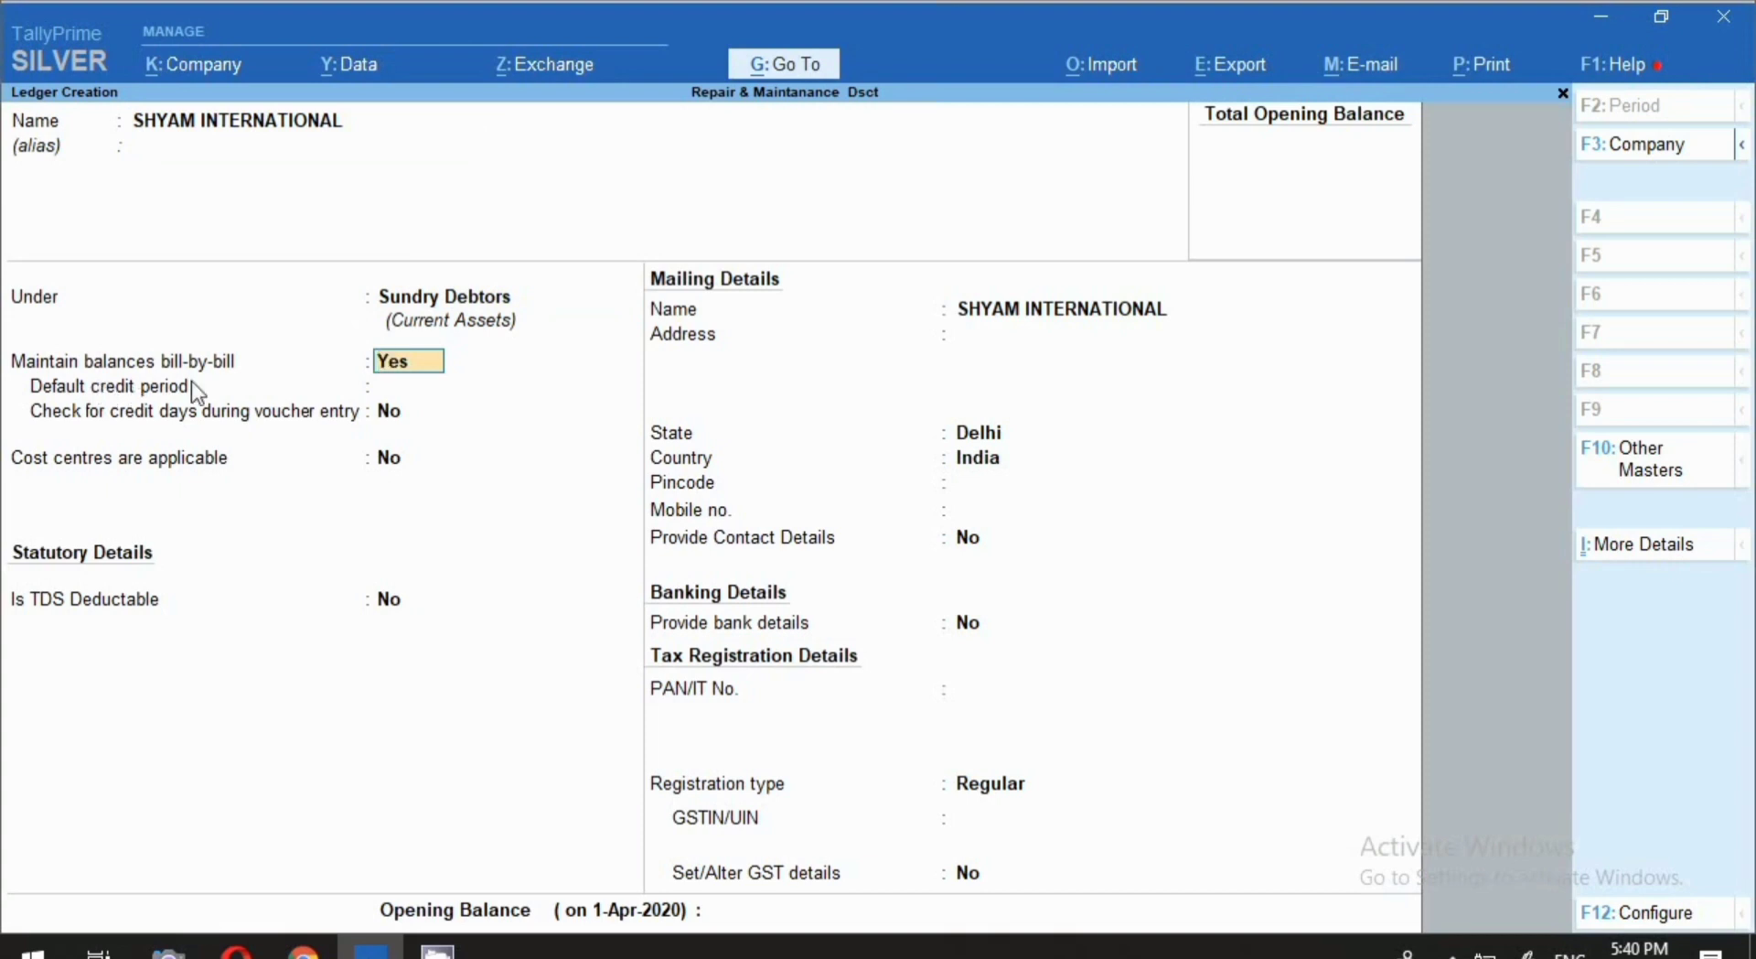
{"action": "key", "text": "Return"}
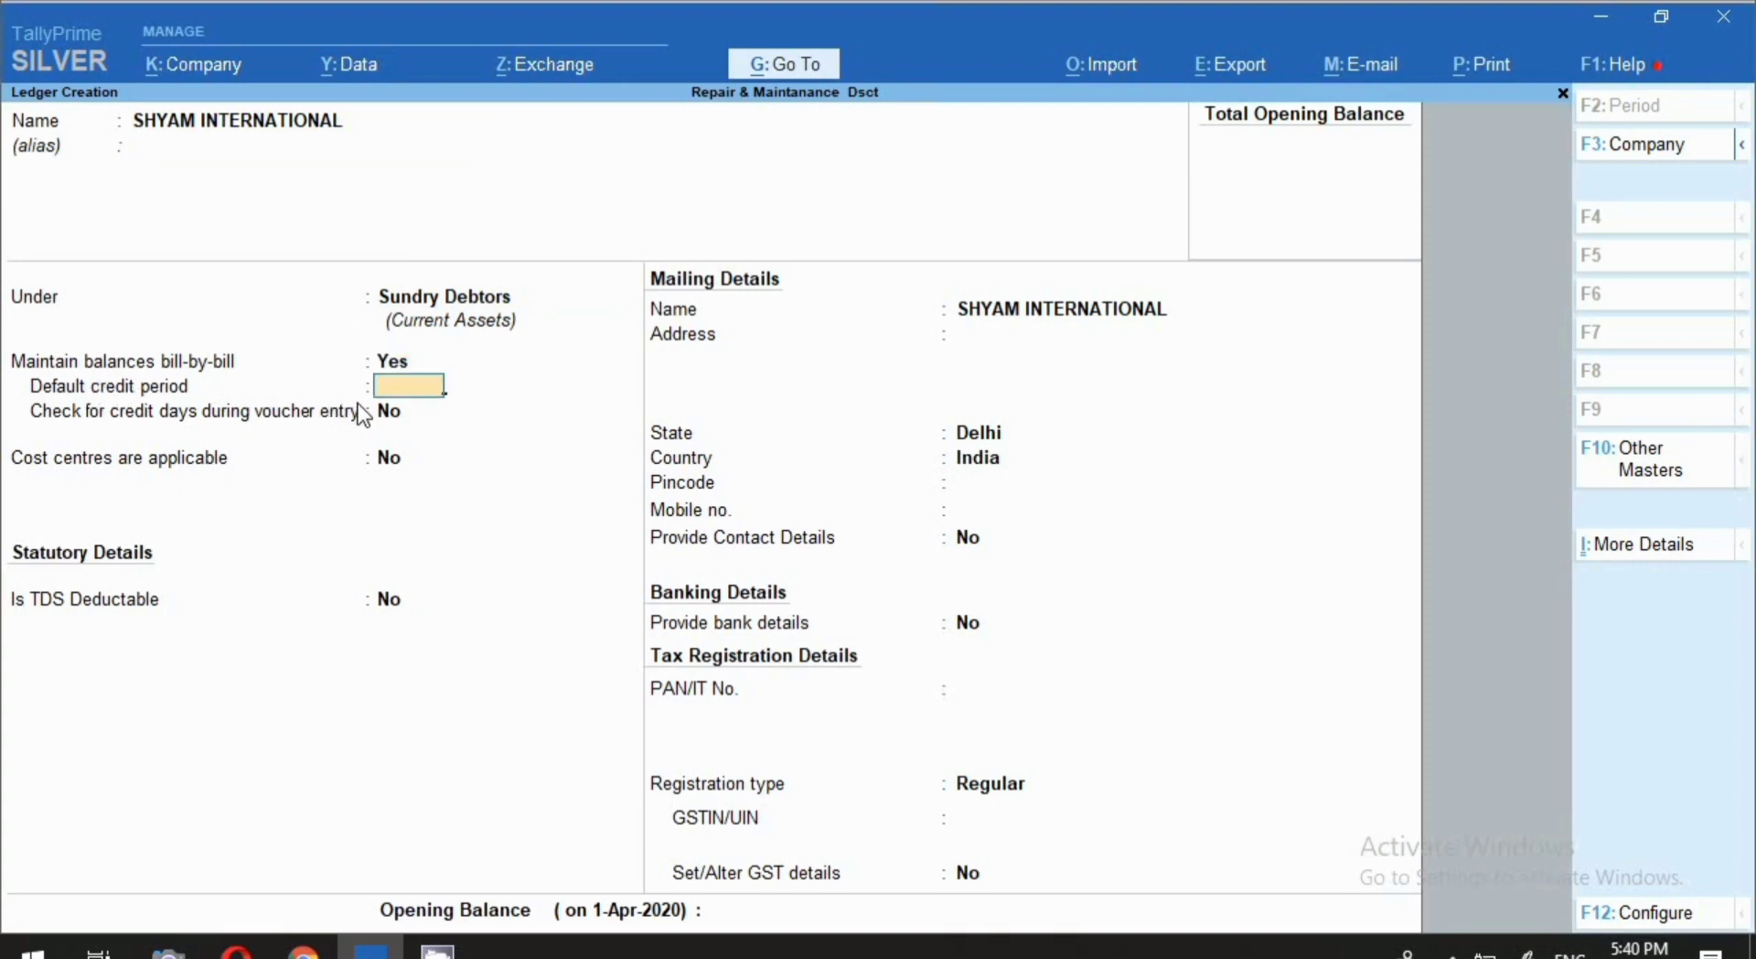
- Keep the SHYAM INTERNATIONAL ledger's remaining defaults, with state Delhi and country India, and save it
{"action": "key", "text": "Return"}
{"action": "key", "text": "Return"}
{"action": "key", "text": "Return"}
{"action": "key", "text": "Return"}
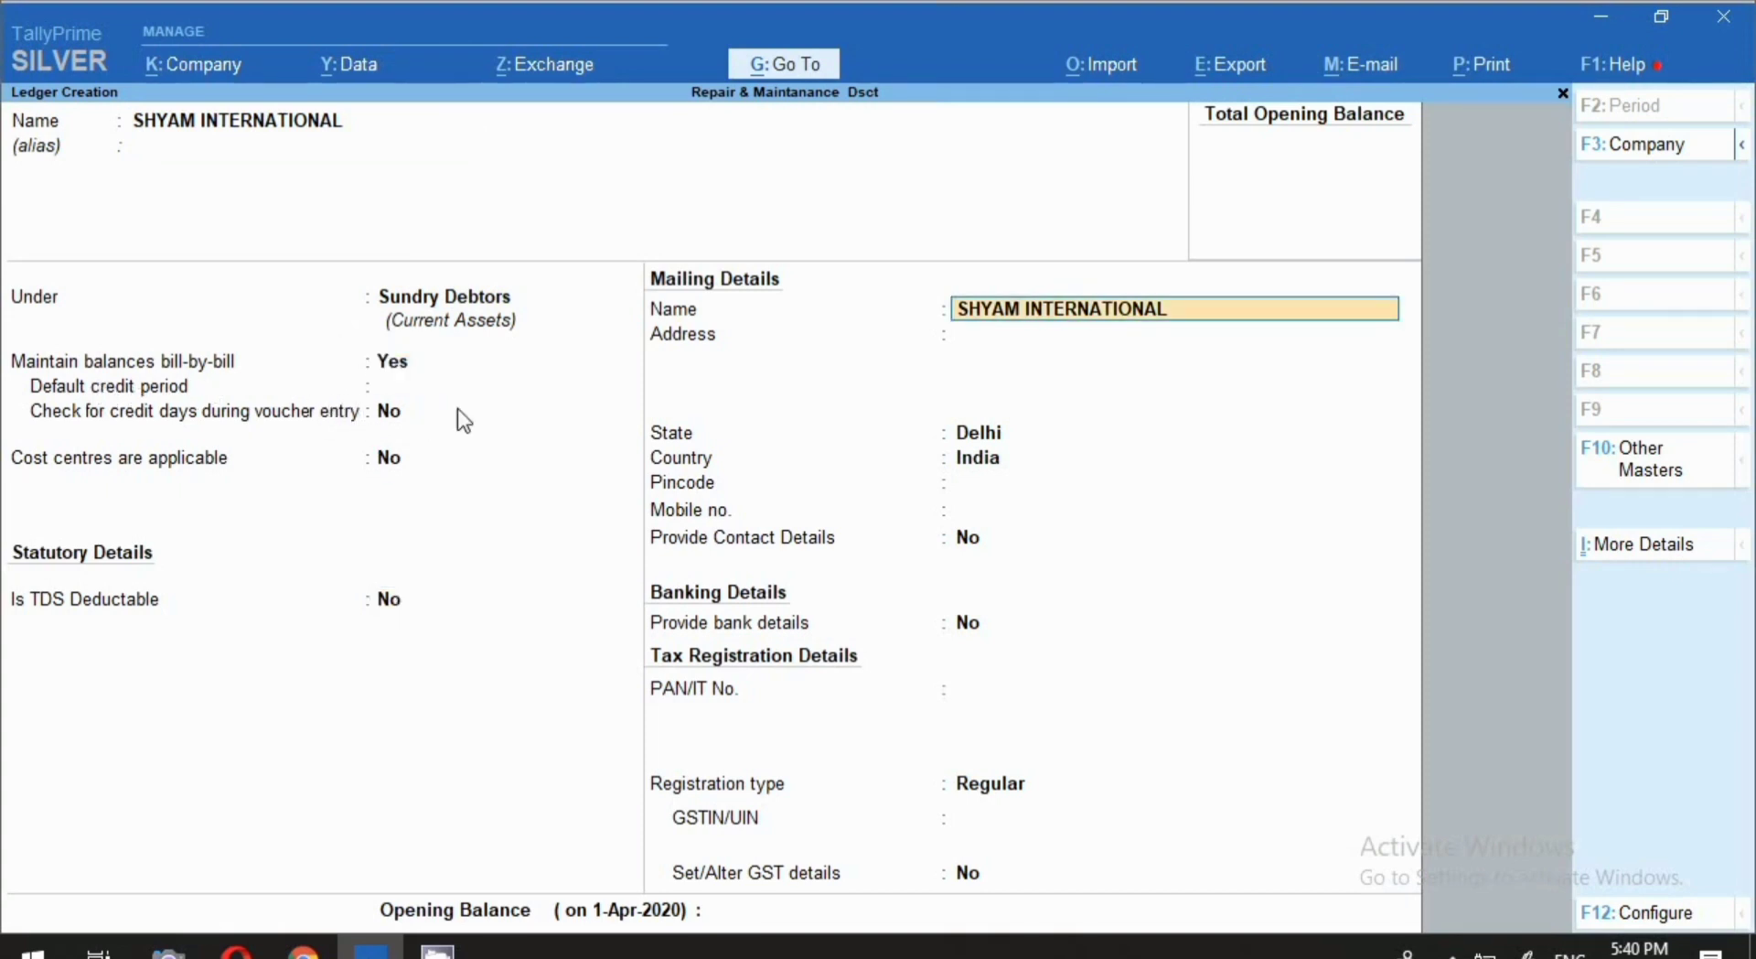
{"action": "key", "text": "Return"}
{"action": "key", "text": "Return"}
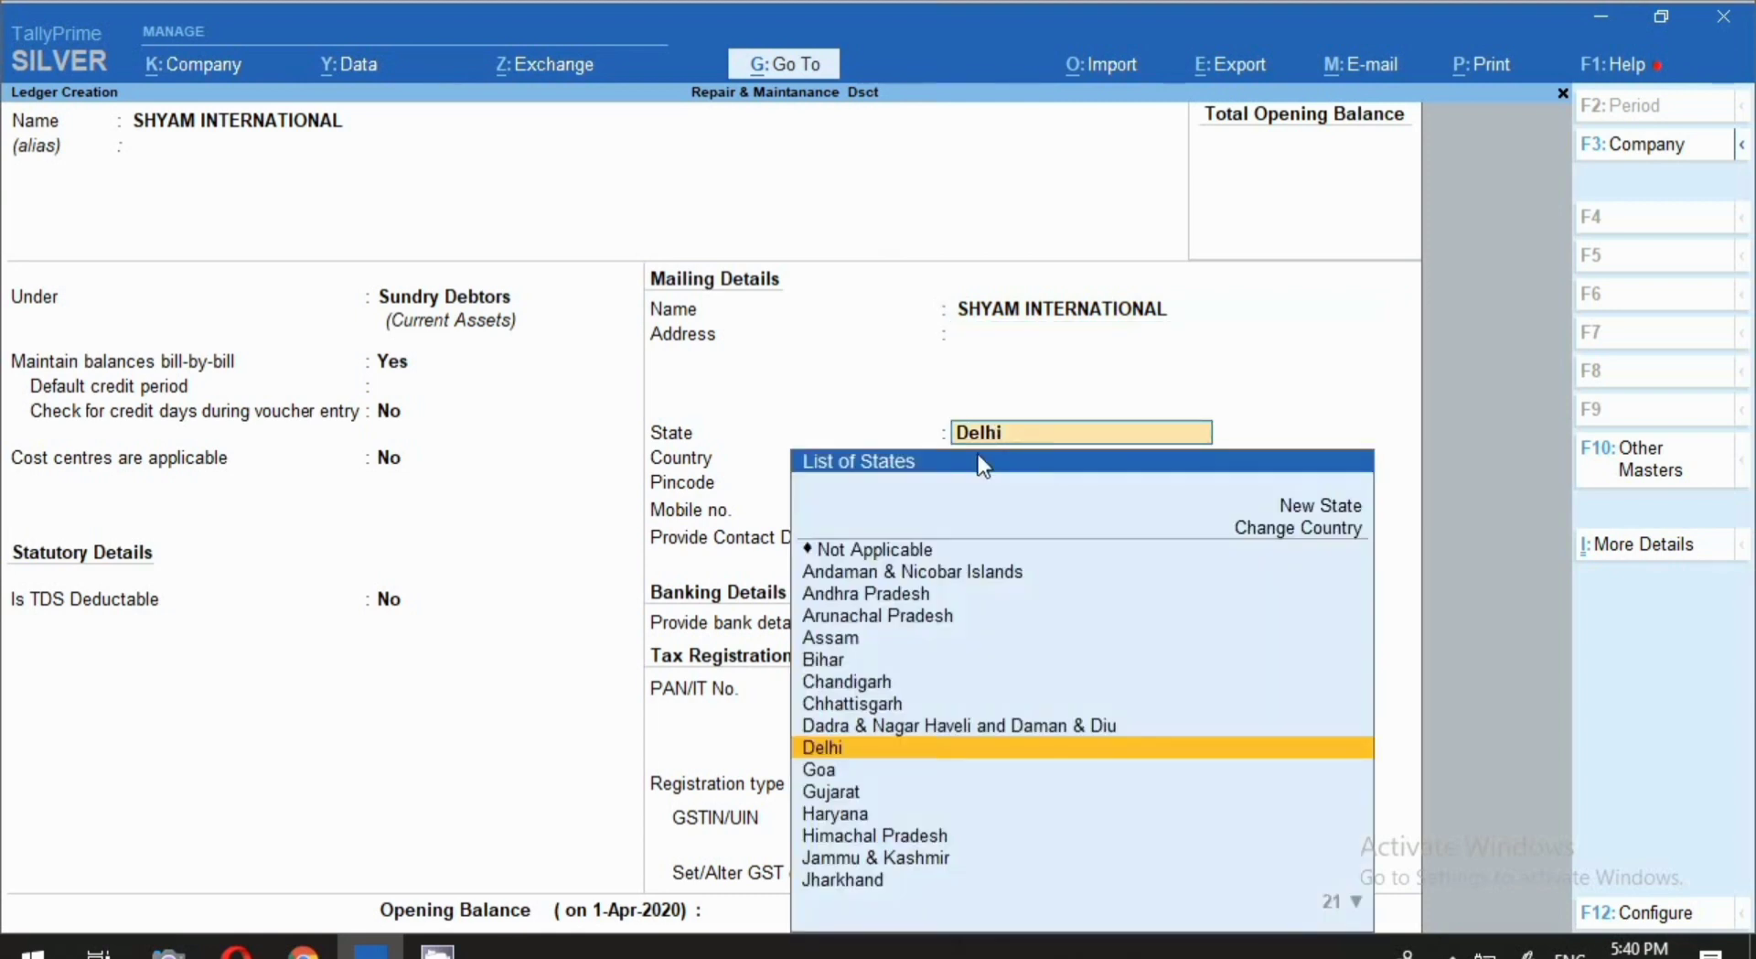
{"action": "key", "text": "Return"}
{"action": "key", "text": "Return"}
{"action": "key", "text": "Return"}
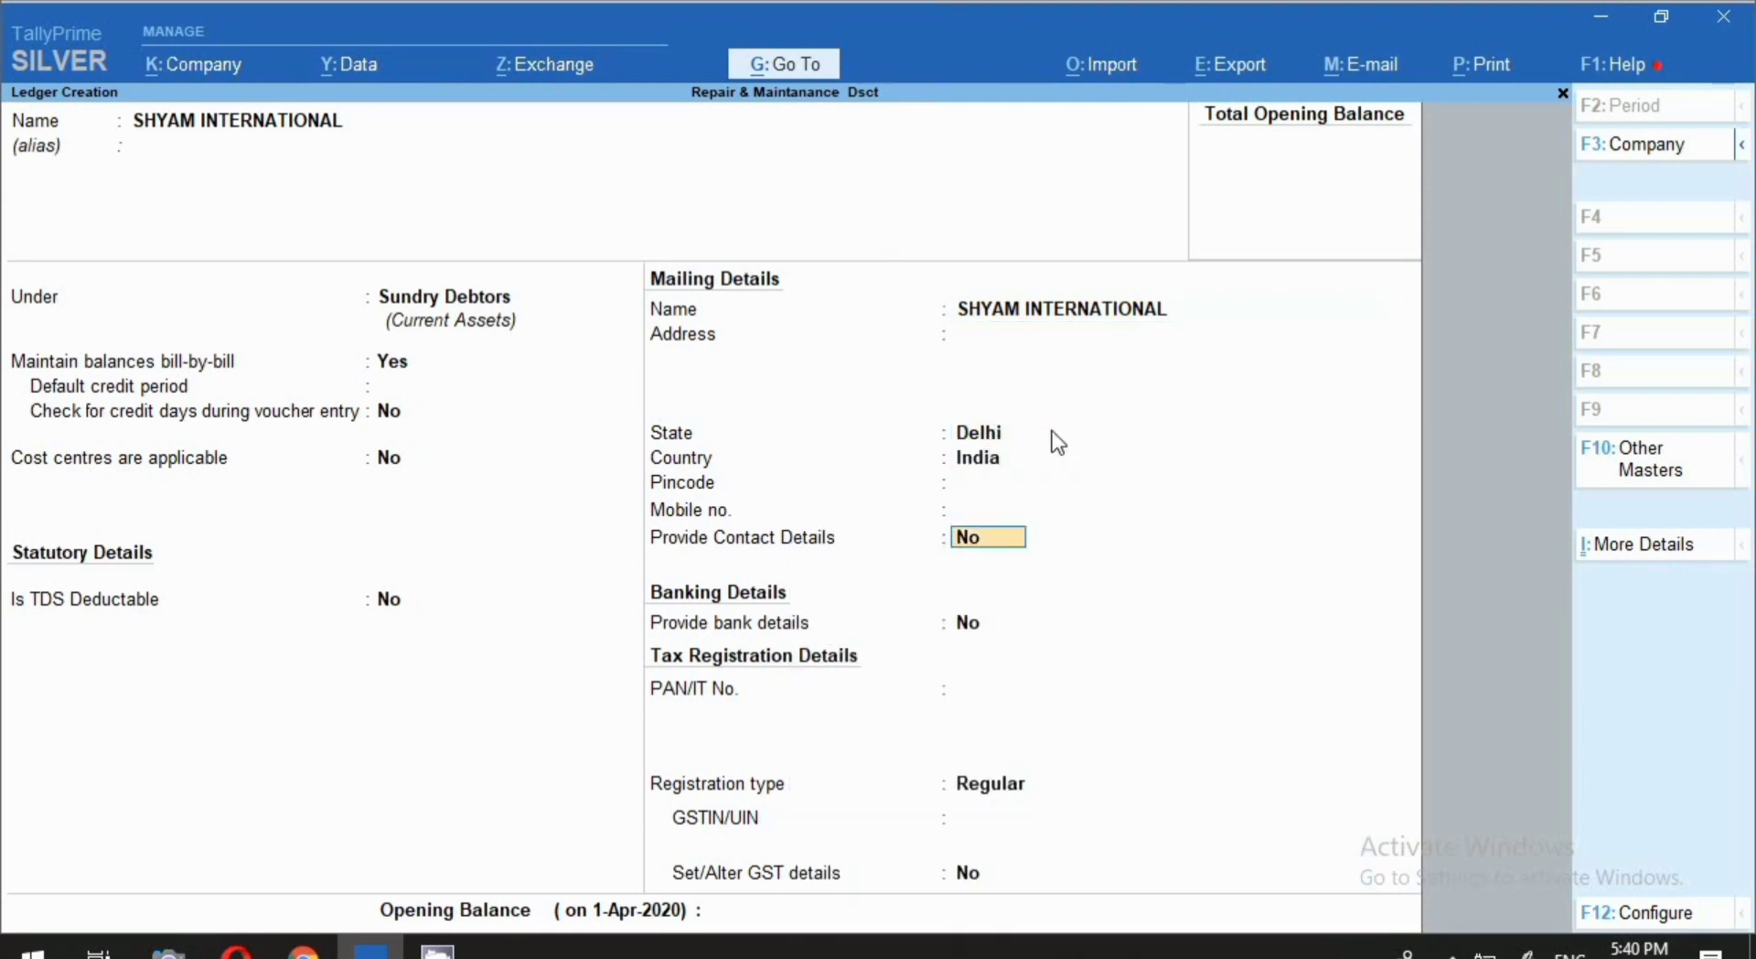
{"action": "key", "text": "ctrl+a"}
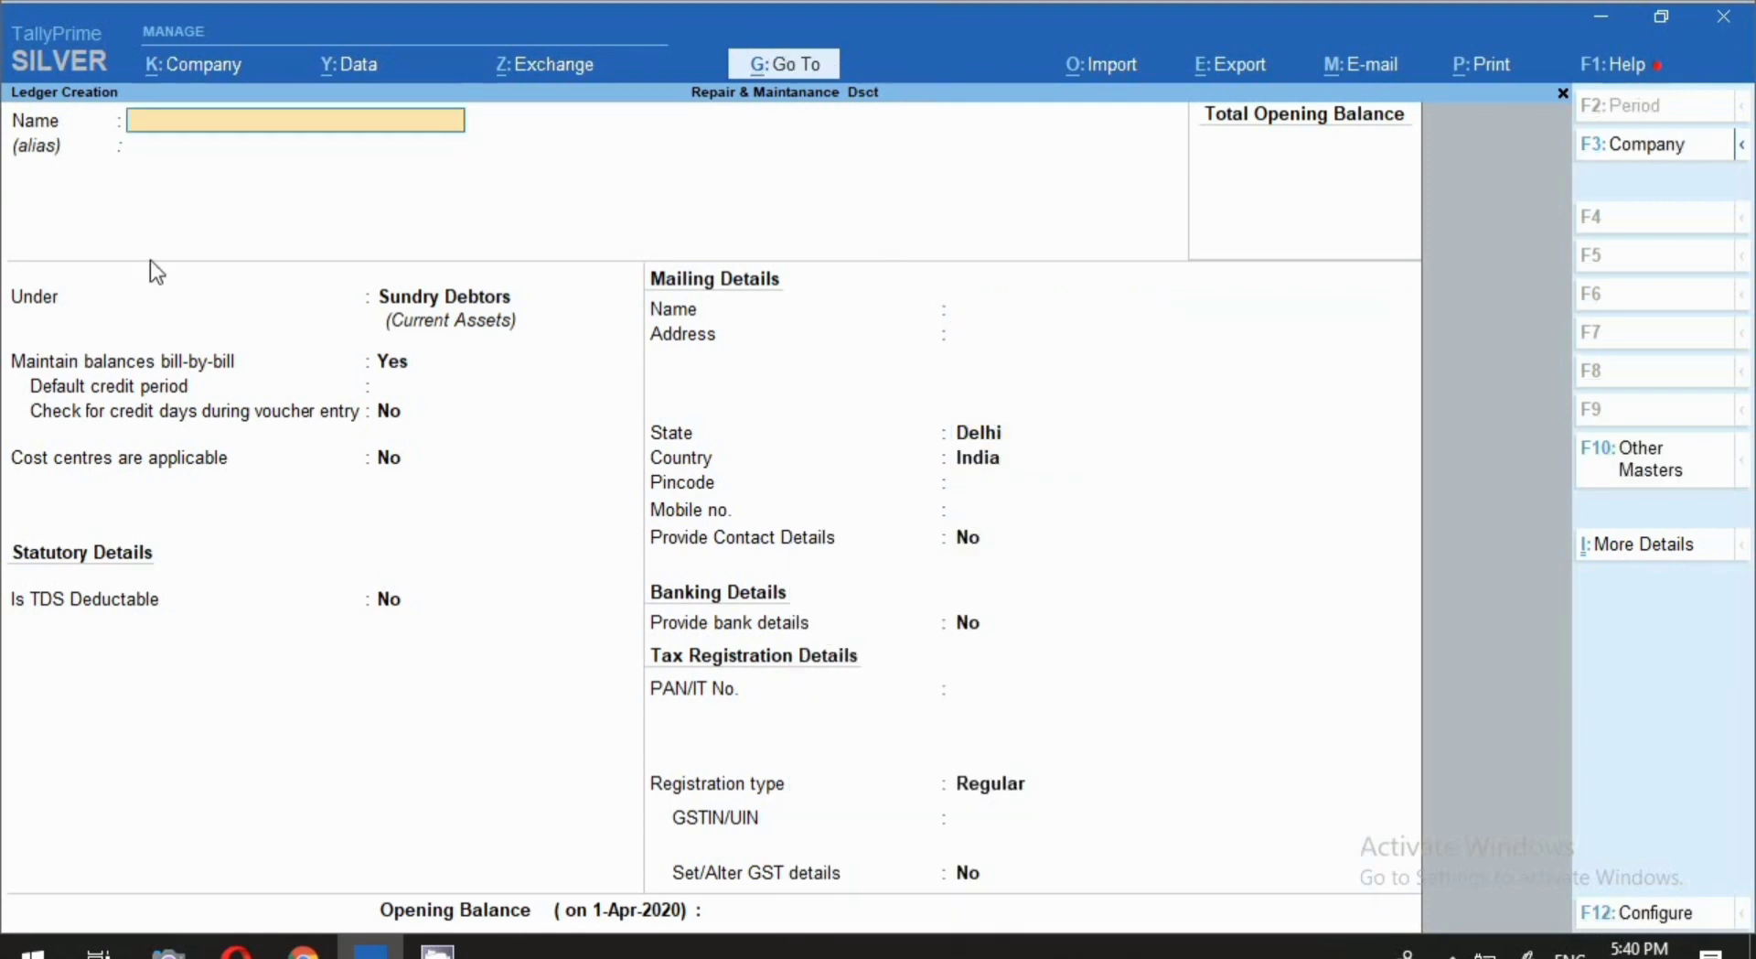
- Name the next ledger RAM INTERNATIONAL, placed under Sundry Debtors with bill-by-bill balances and no TDS deduction
{"action": "type", "text": "RAM INTERNATIONAL"}
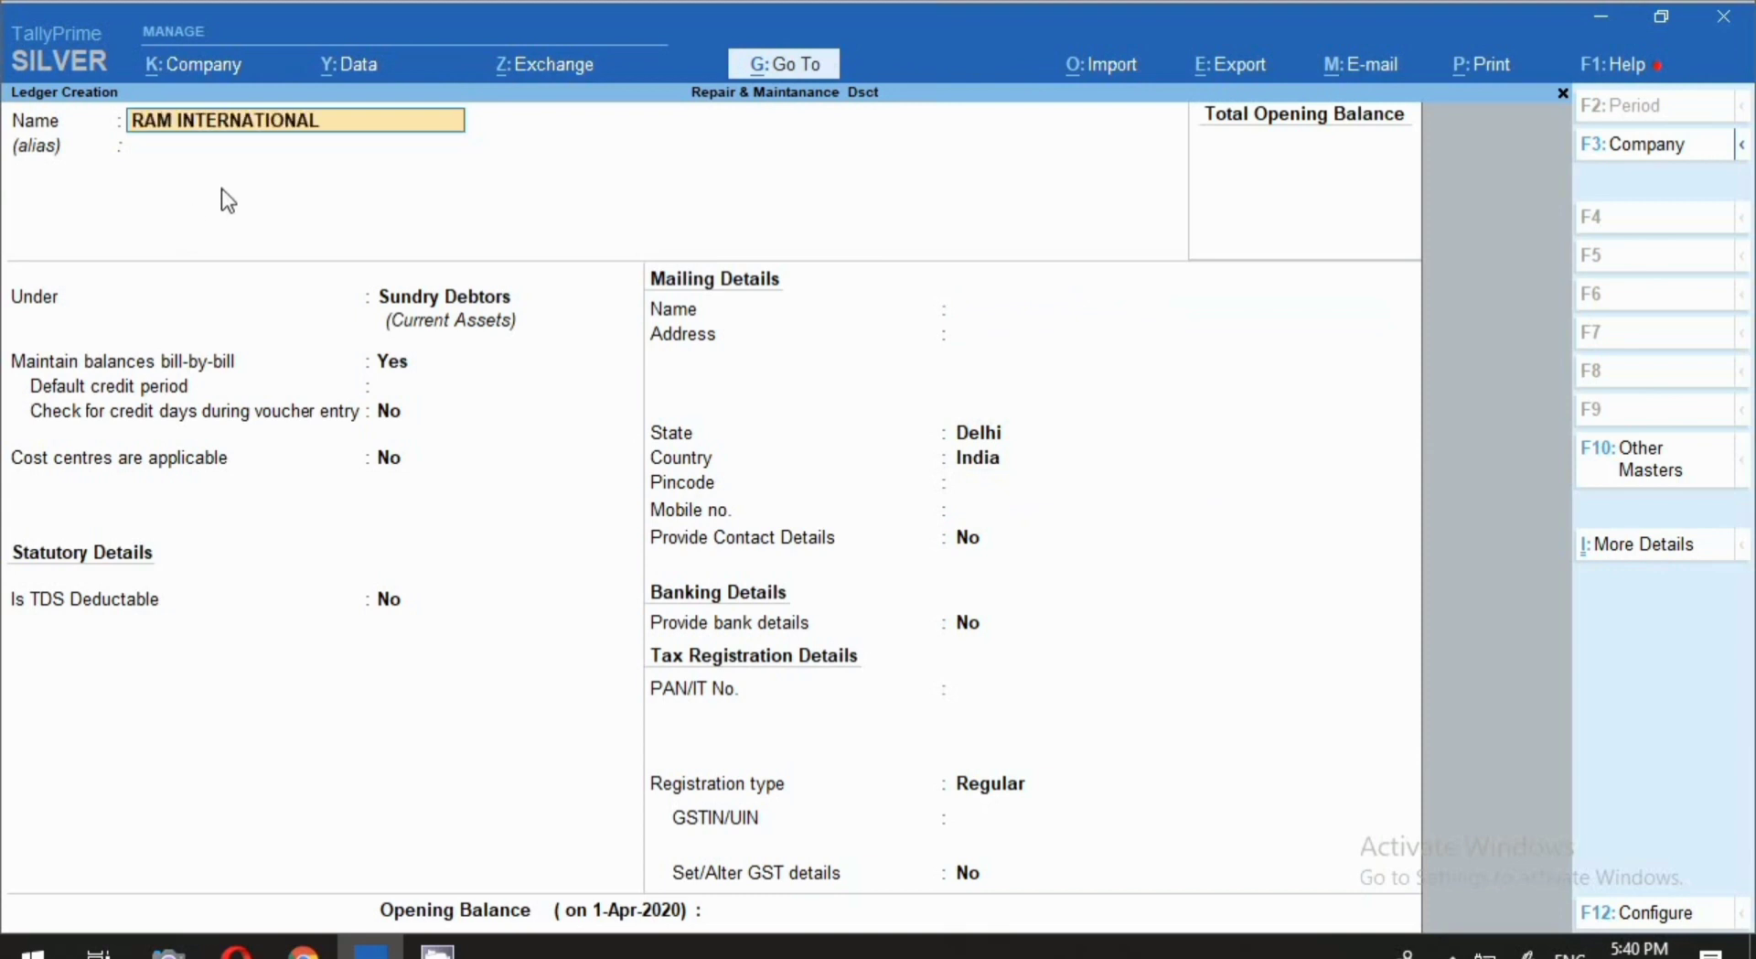
{"action": "key", "text": "Return"}
{"action": "key", "text": "Return"}
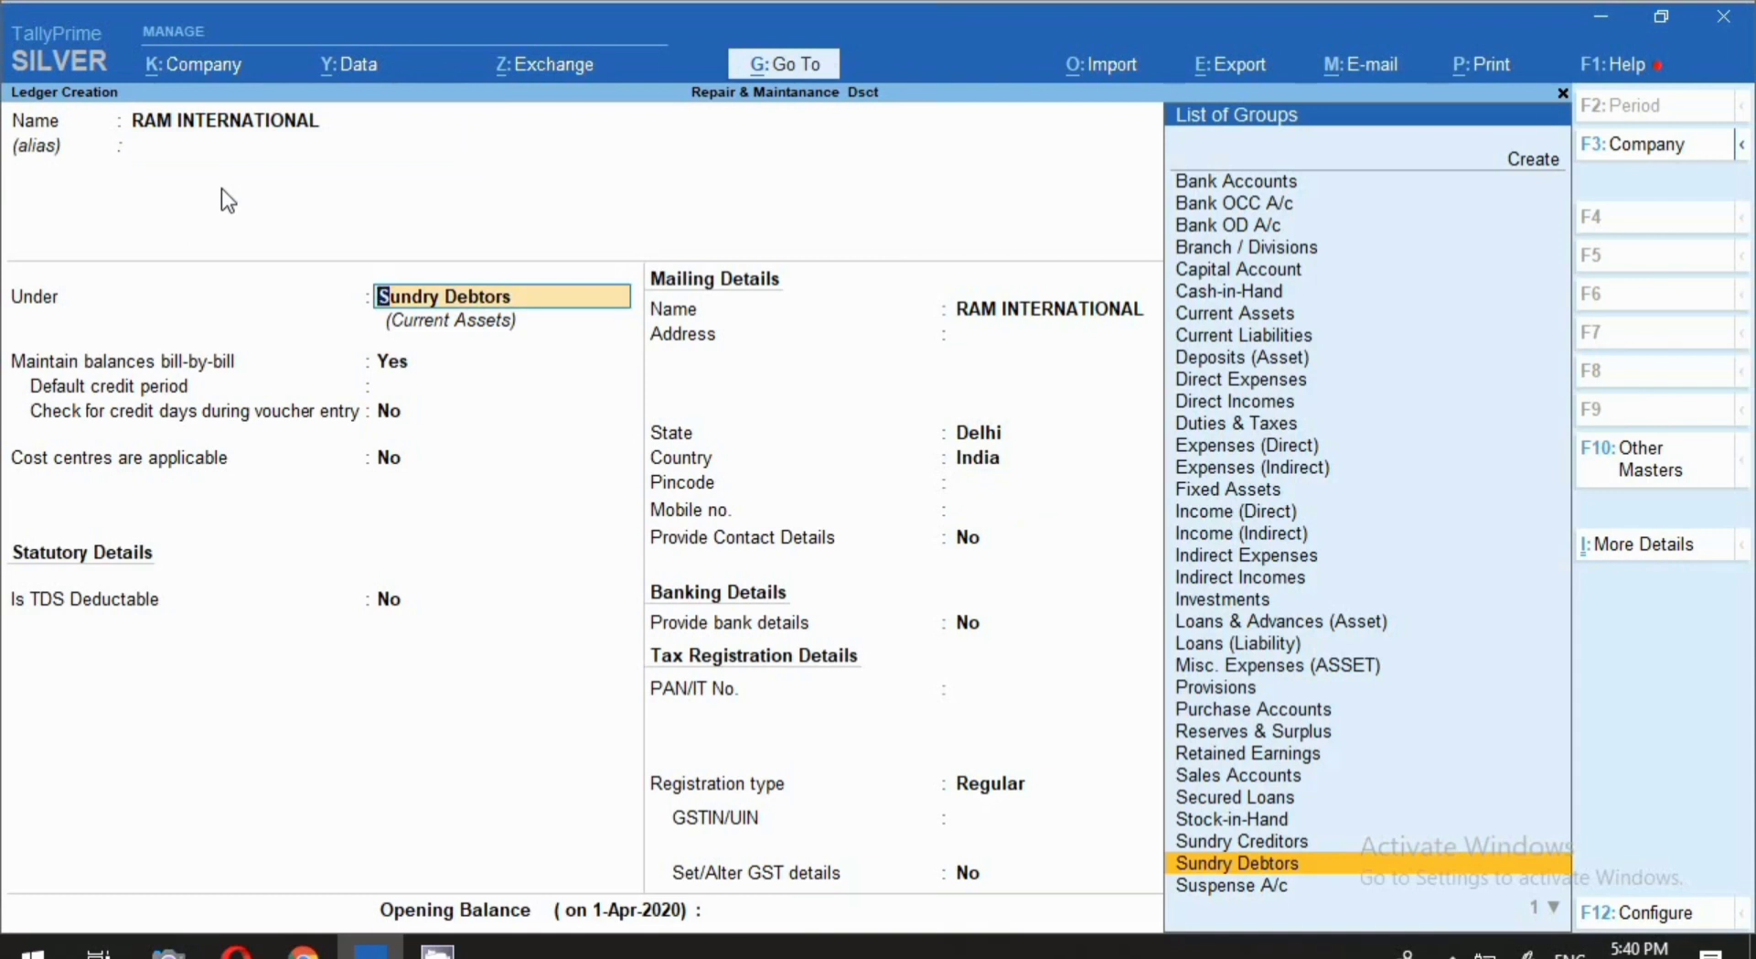
{"action": "key", "text": "Return"}
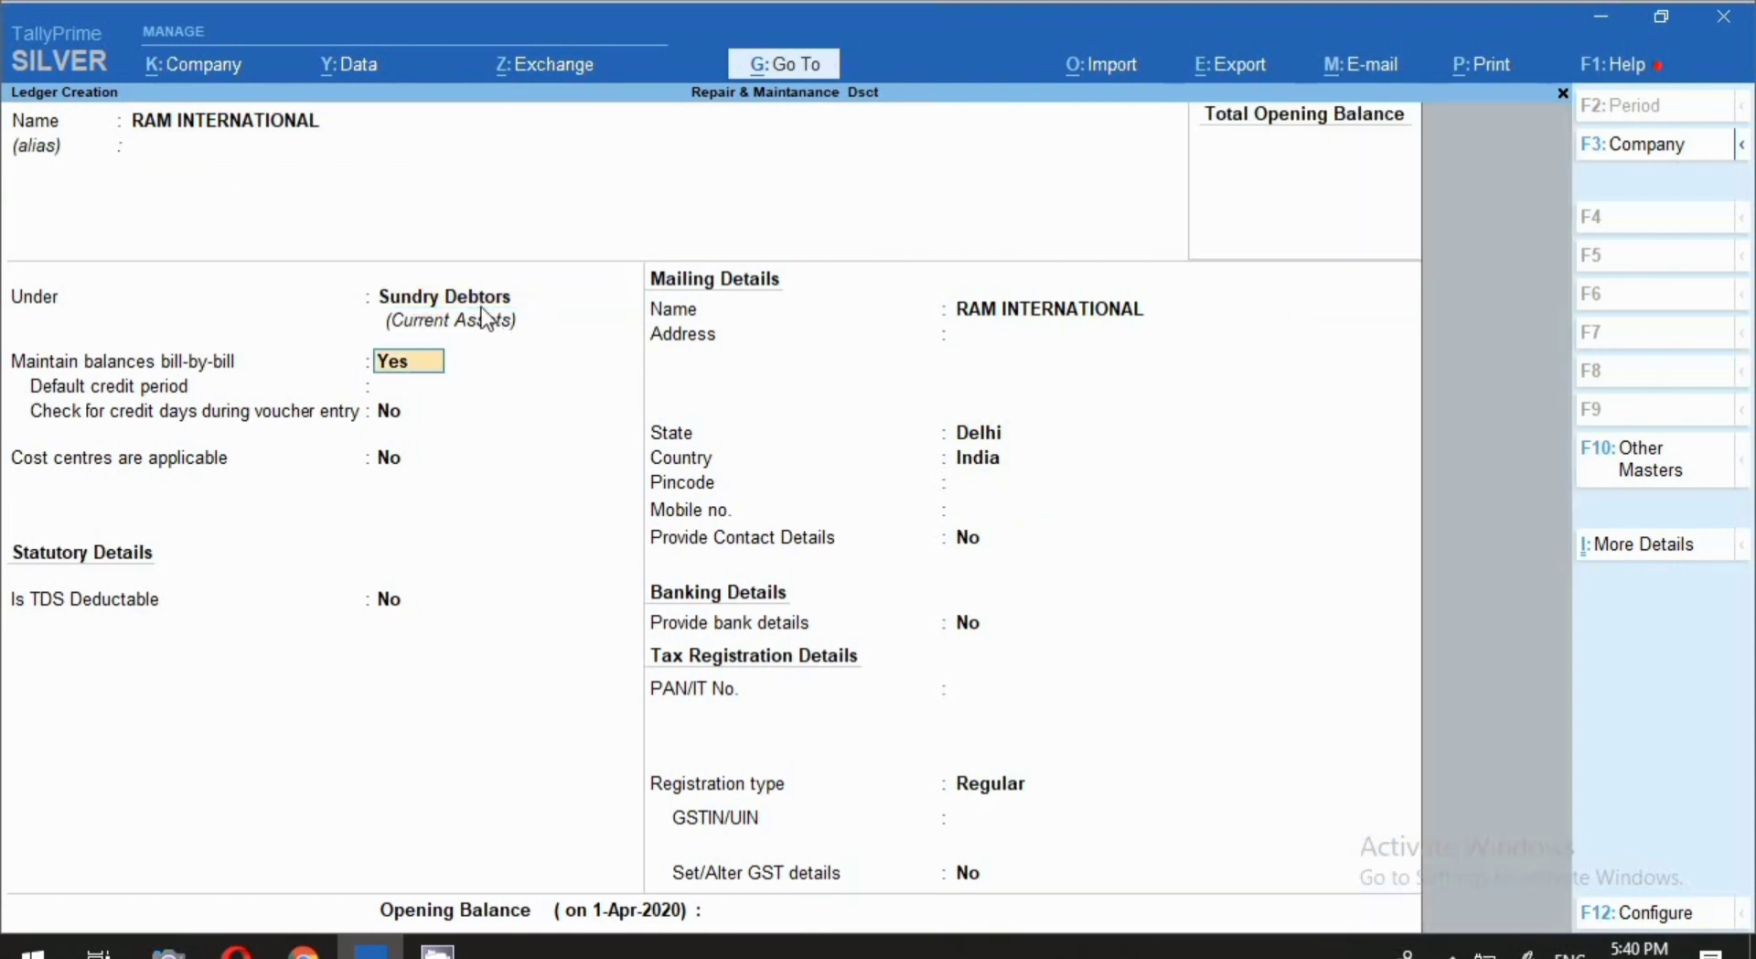
{"action": "key", "text": "Return"}
{"action": "key", "text": "Return"}
{"action": "key", "text": "Return"}
{"action": "key", "text": "Return"}
{"action": "key", "text": "Return"}
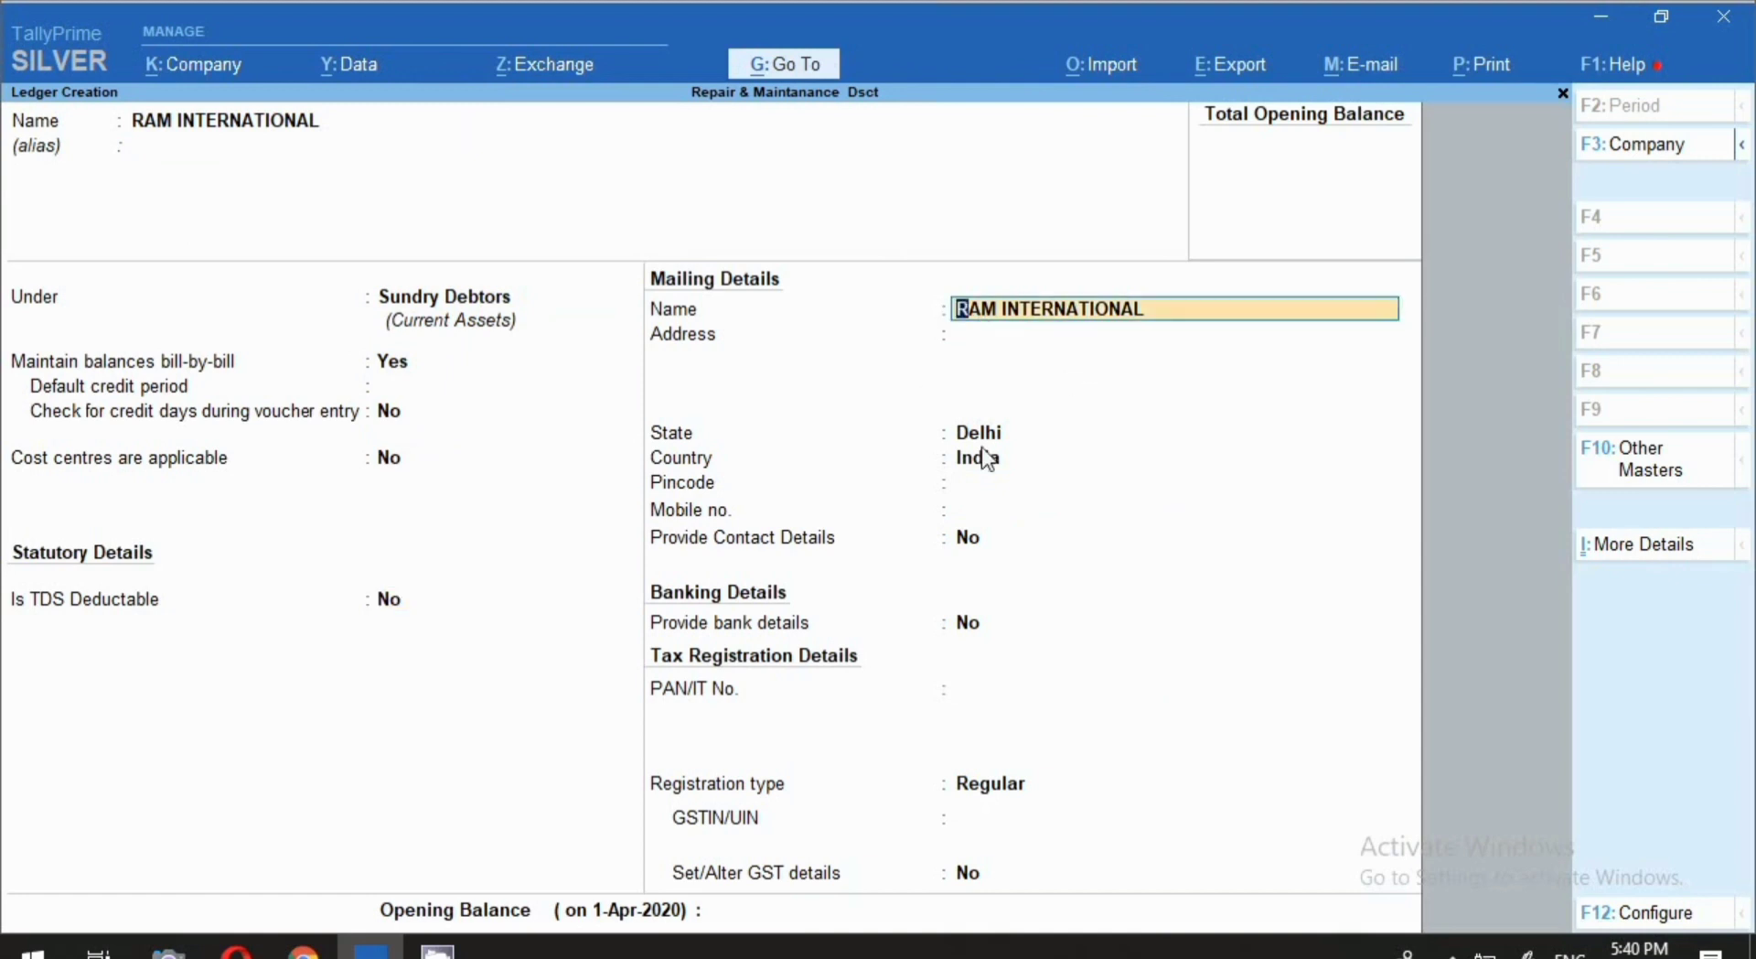
- Accept Delhi, India and blank contact fields in RAM INTERNATIONAL's mailing details, and save the ledger
{"action": "key", "text": "Return"}
{"action": "key", "text": "Return"}
{"action": "key", "text": "Return"}
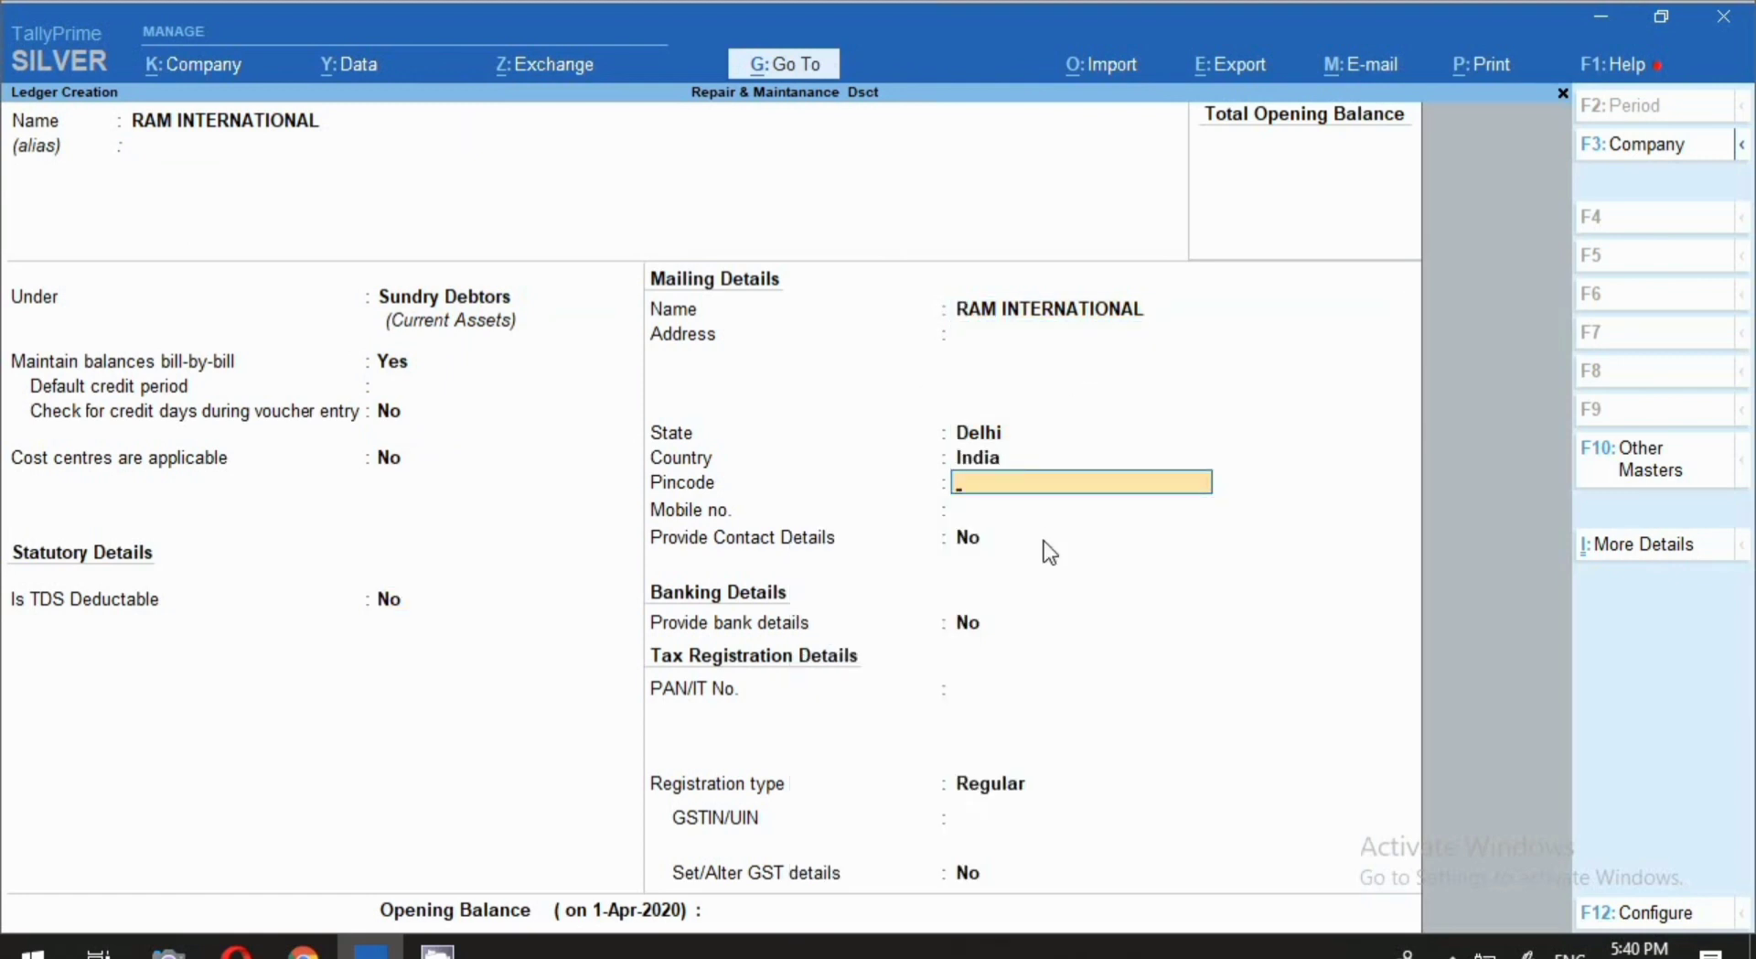
{"action": "key", "text": "Return"}
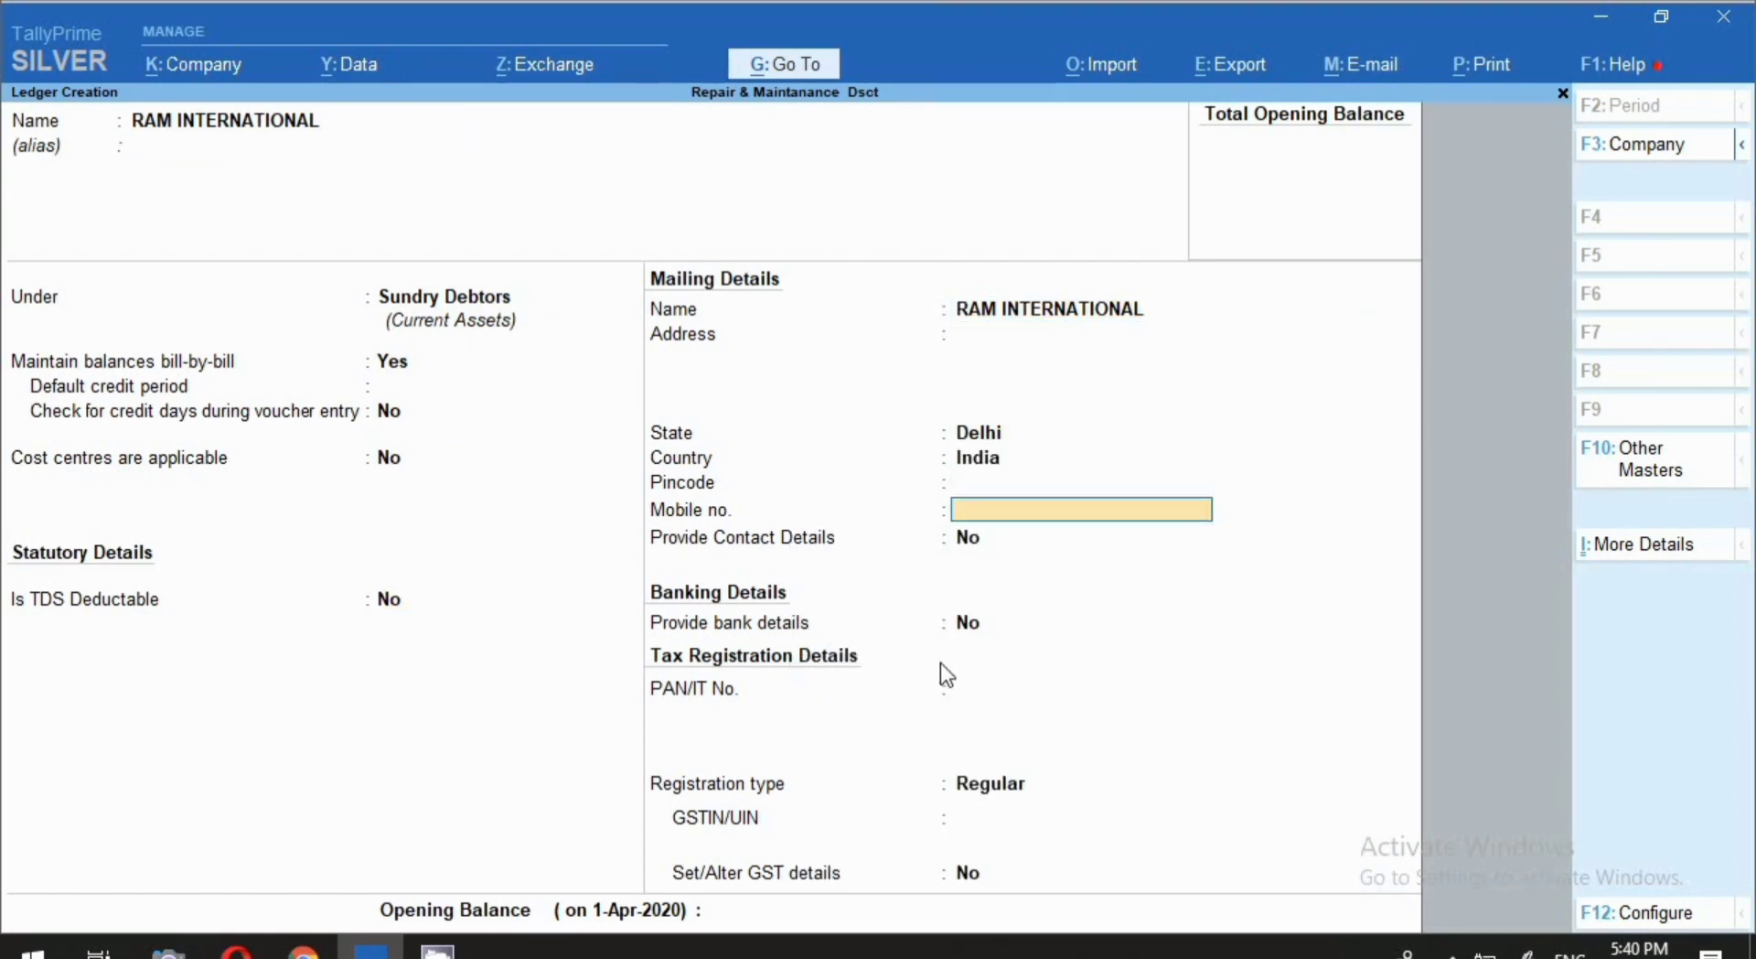
{"action": "key", "text": "Return"}
{"action": "key", "text": "ctrl"}
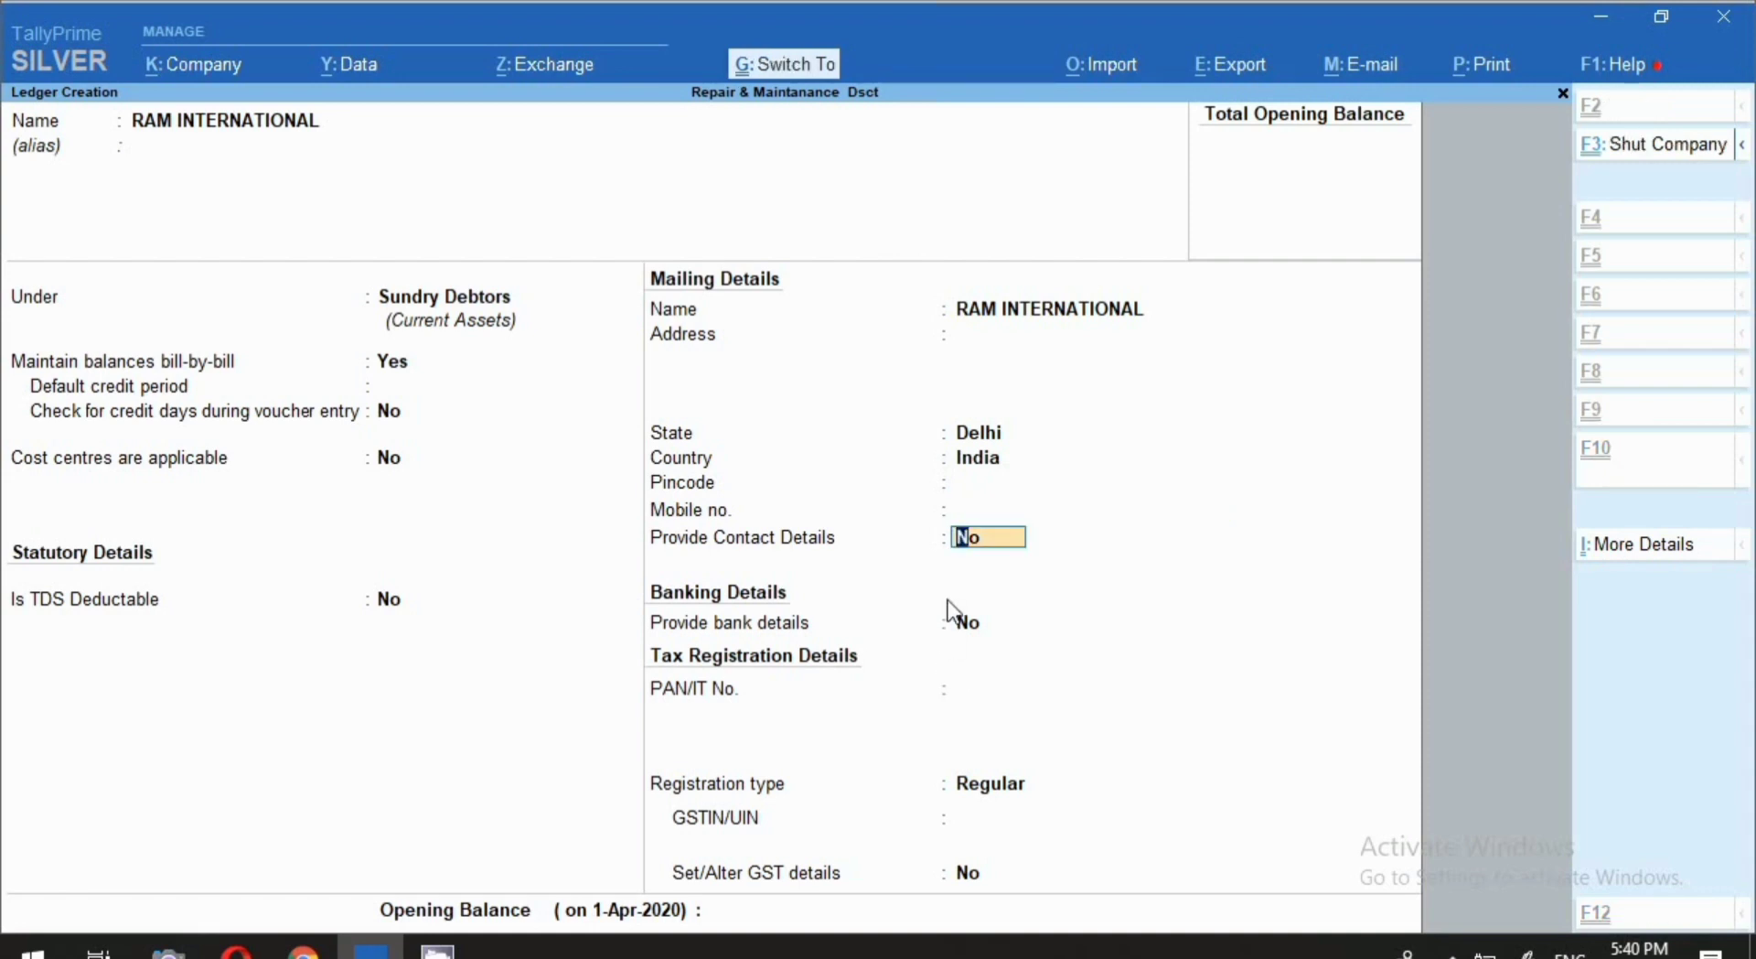
{"action": "key", "text": "ctrl+a"}
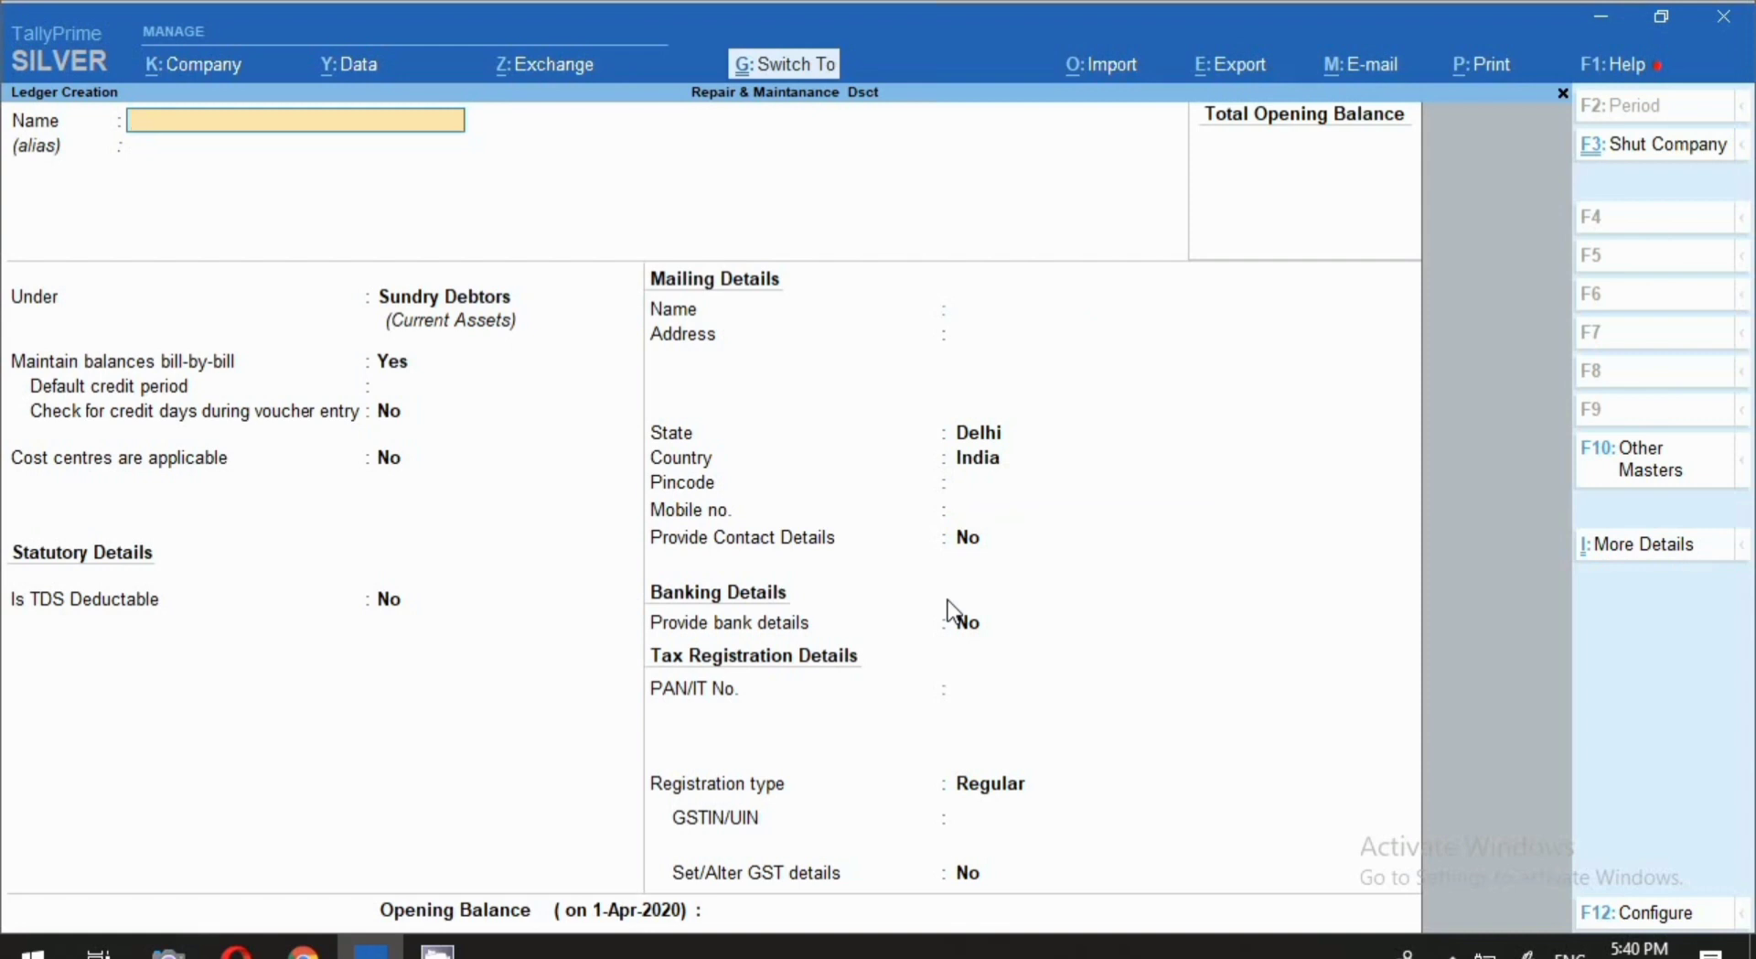
- Name the new ledger REPAIR & MAINTANCE and place it under Indirect Incomes
{"action": "type", "text": "REPAIR & MAINTANCE"}
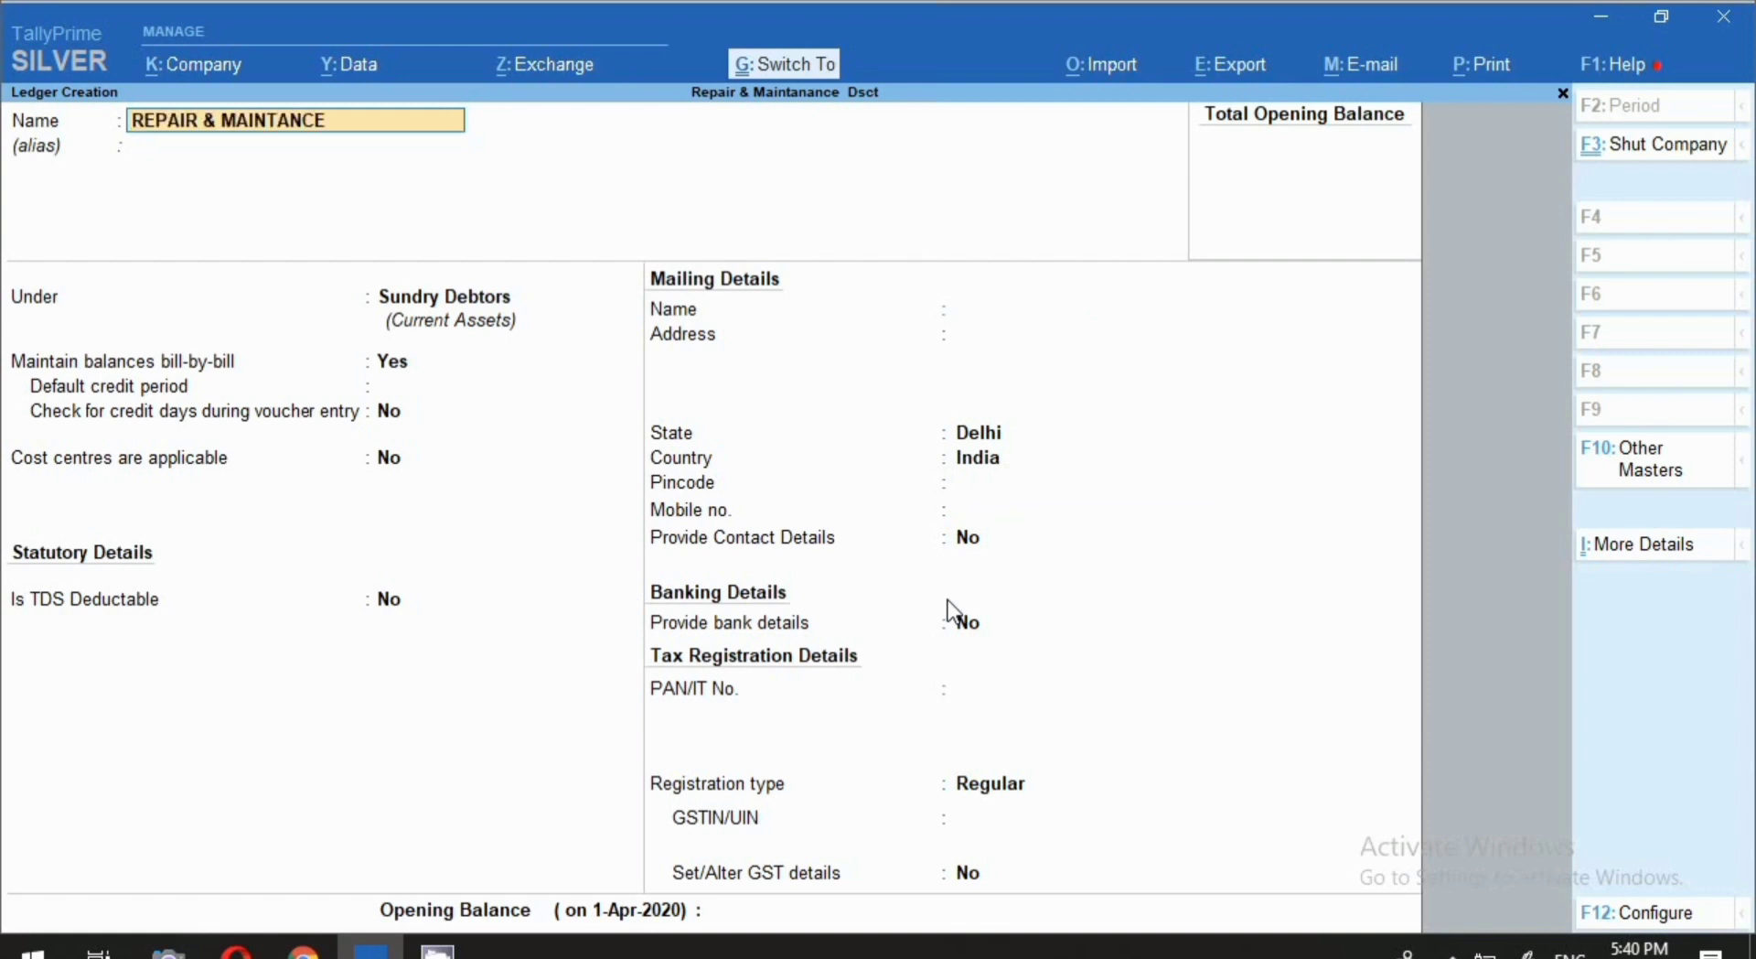
{"action": "key", "text": "Return"}
{"action": "key", "text": "Return"}
{"action": "type", "text": "IND"}
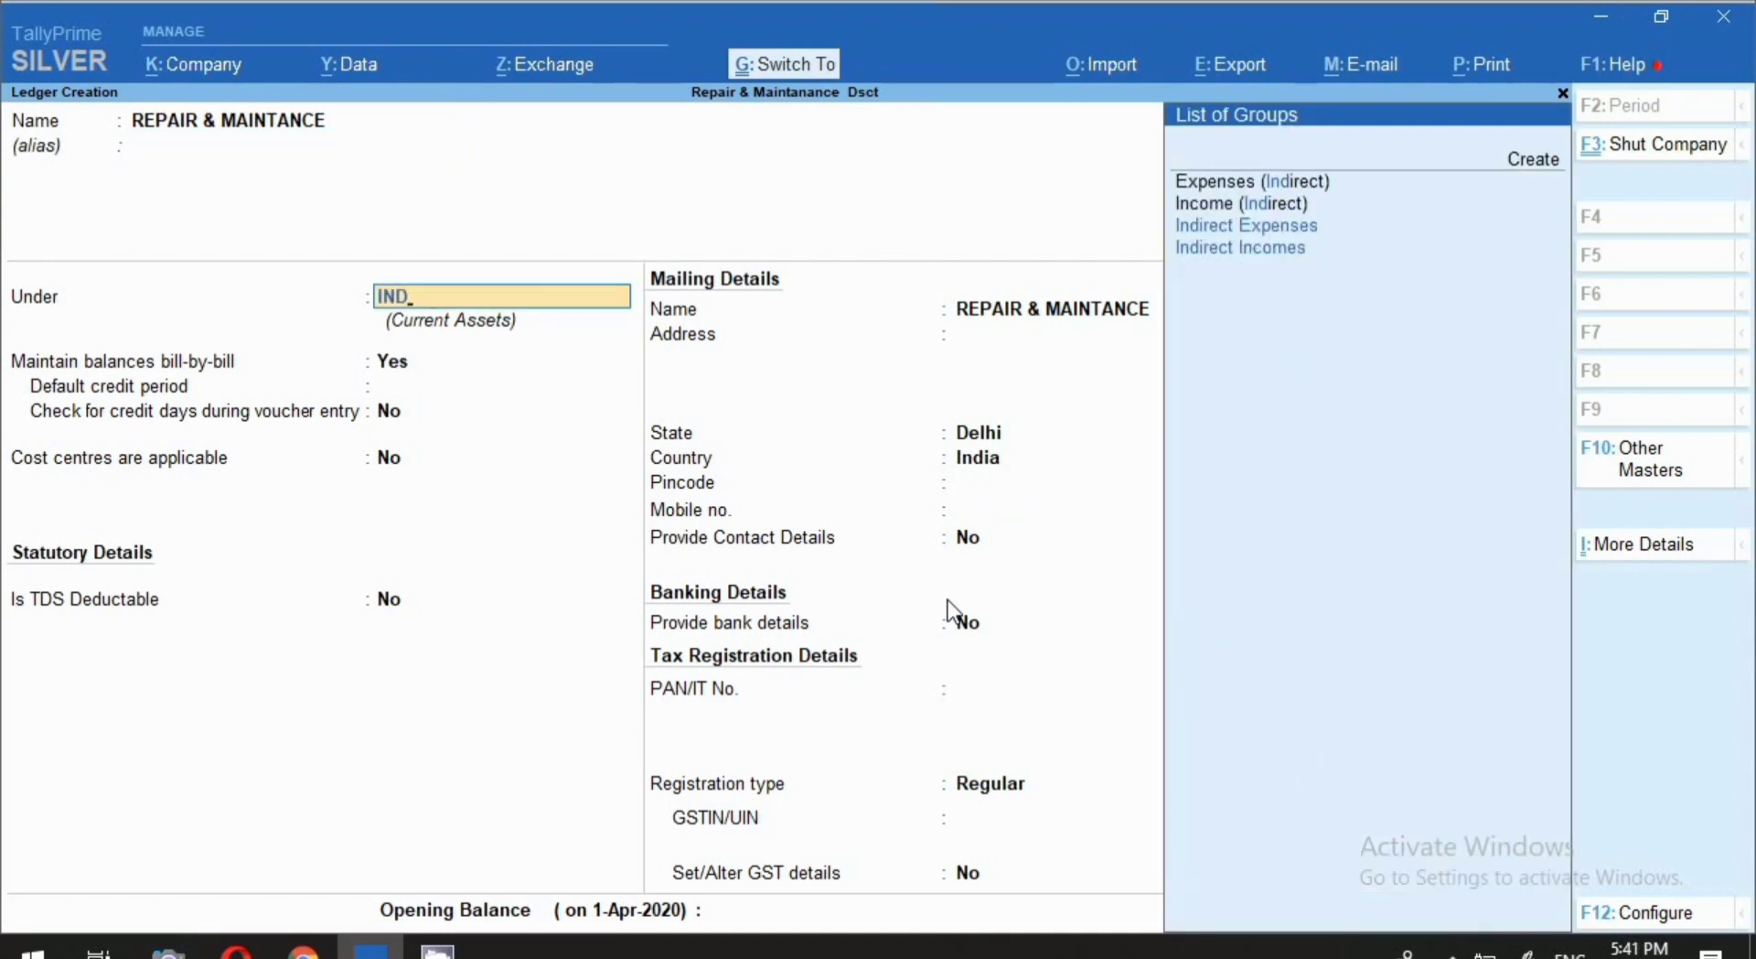
{"action": "key", "text": "Down"}
{"action": "key", "text": "Down"}
{"action": "key", "text": "Down"}
{"action": "key", "text": "Return"}
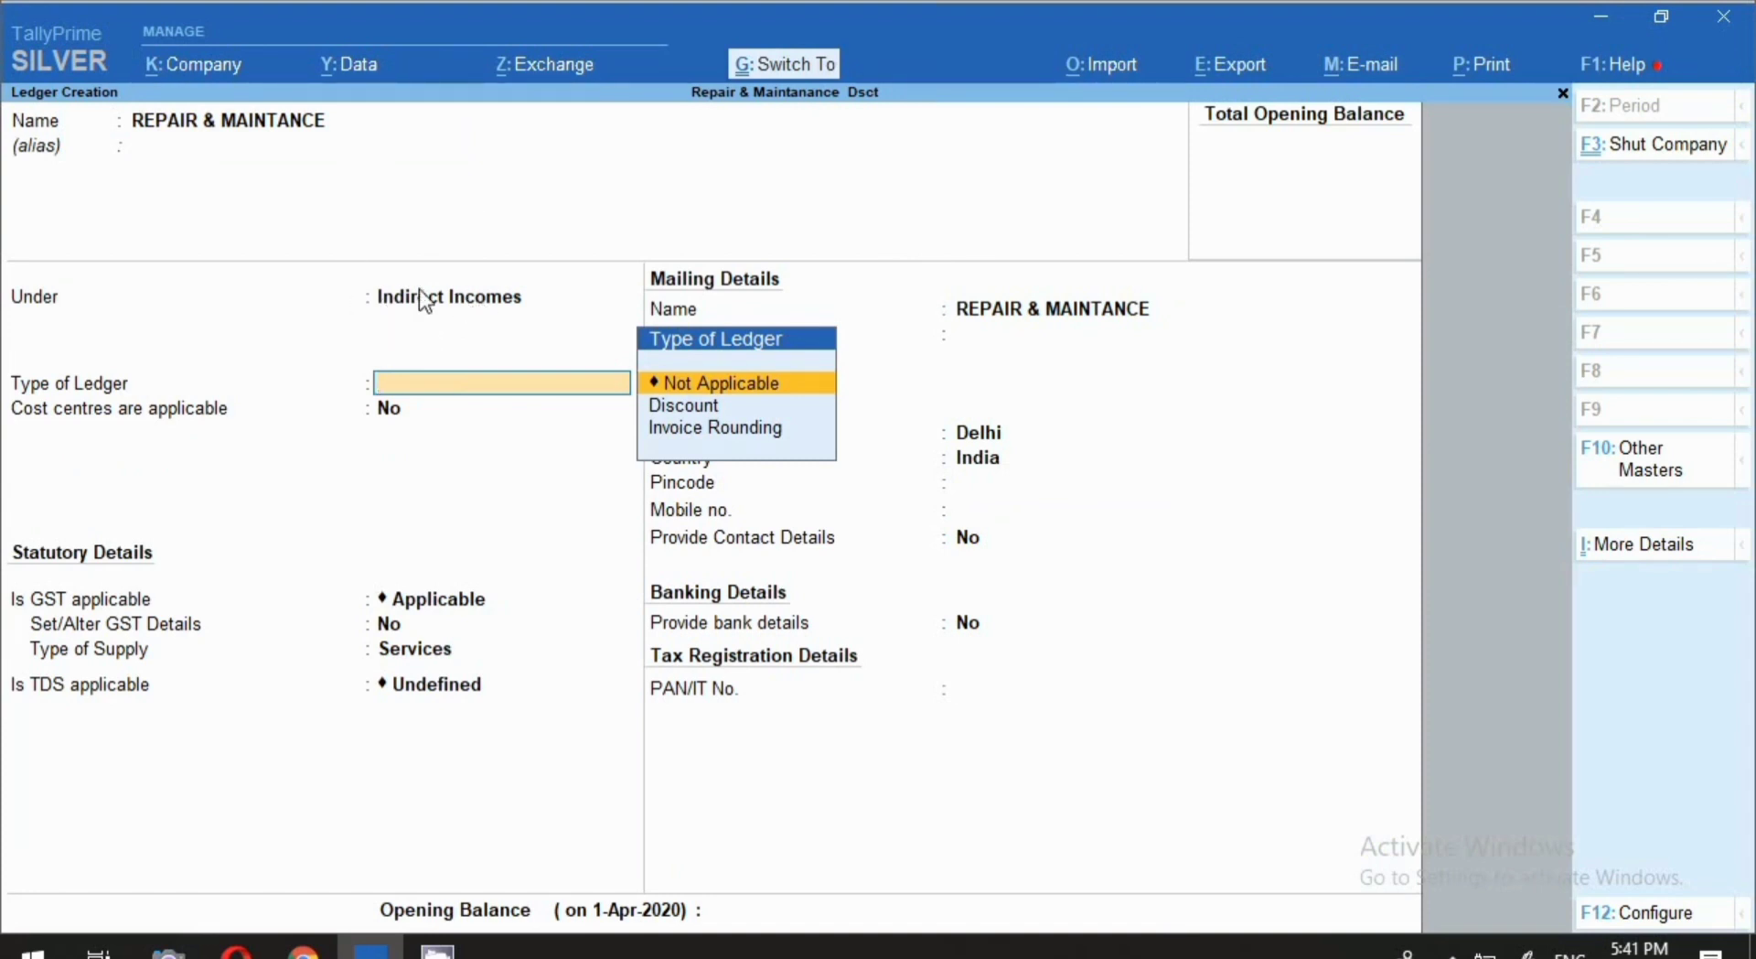
- Keep the ledger type Not Applicable, cost centres off and GST applicable, and open the ledger's GST details
{"action": "key", "text": "Return"}
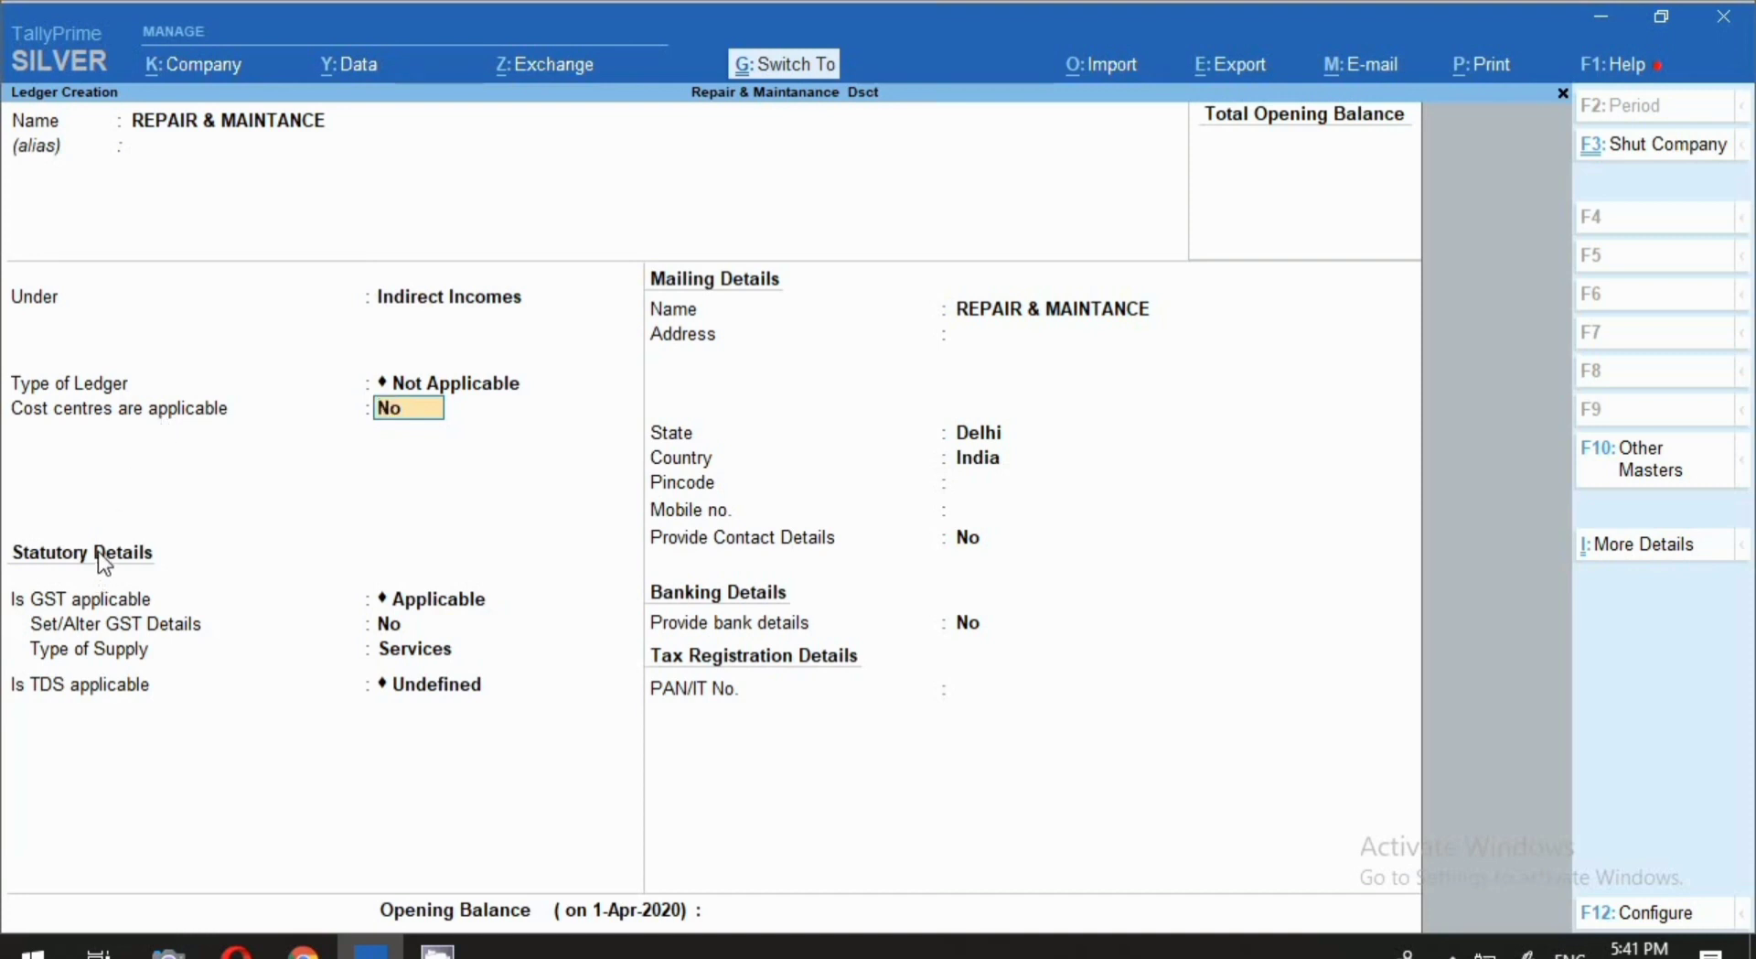
{"action": "key", "text": "Return"}
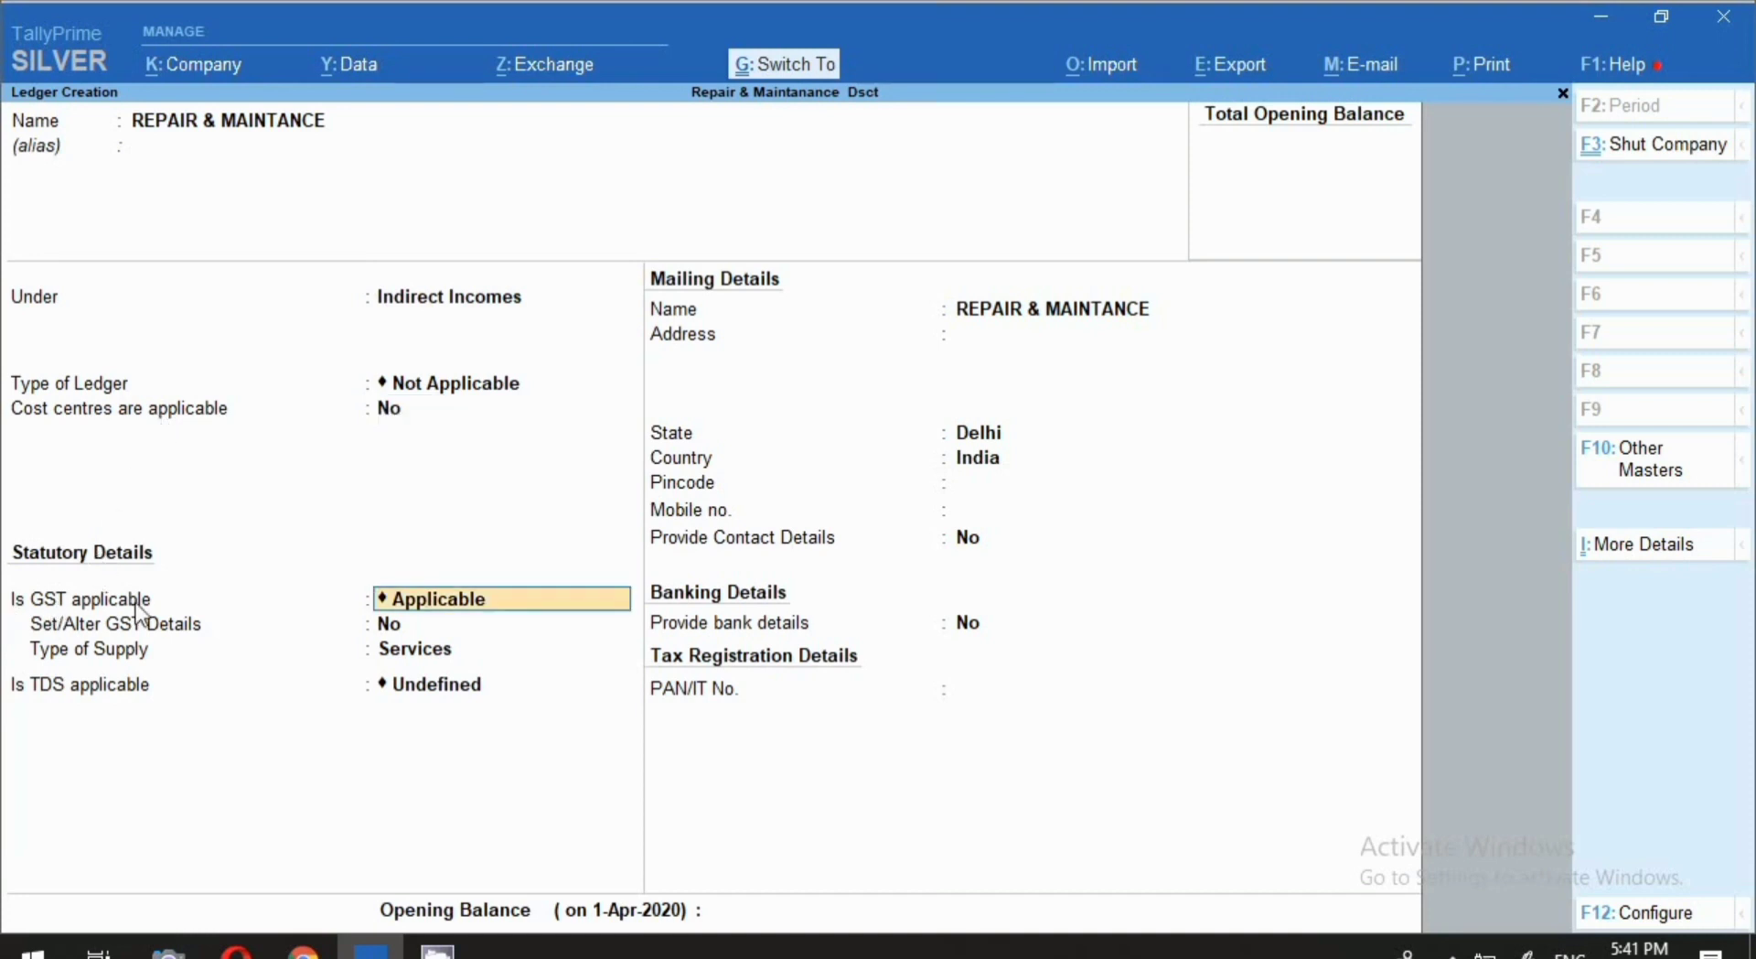
{"action": "key", "text": "Return"}
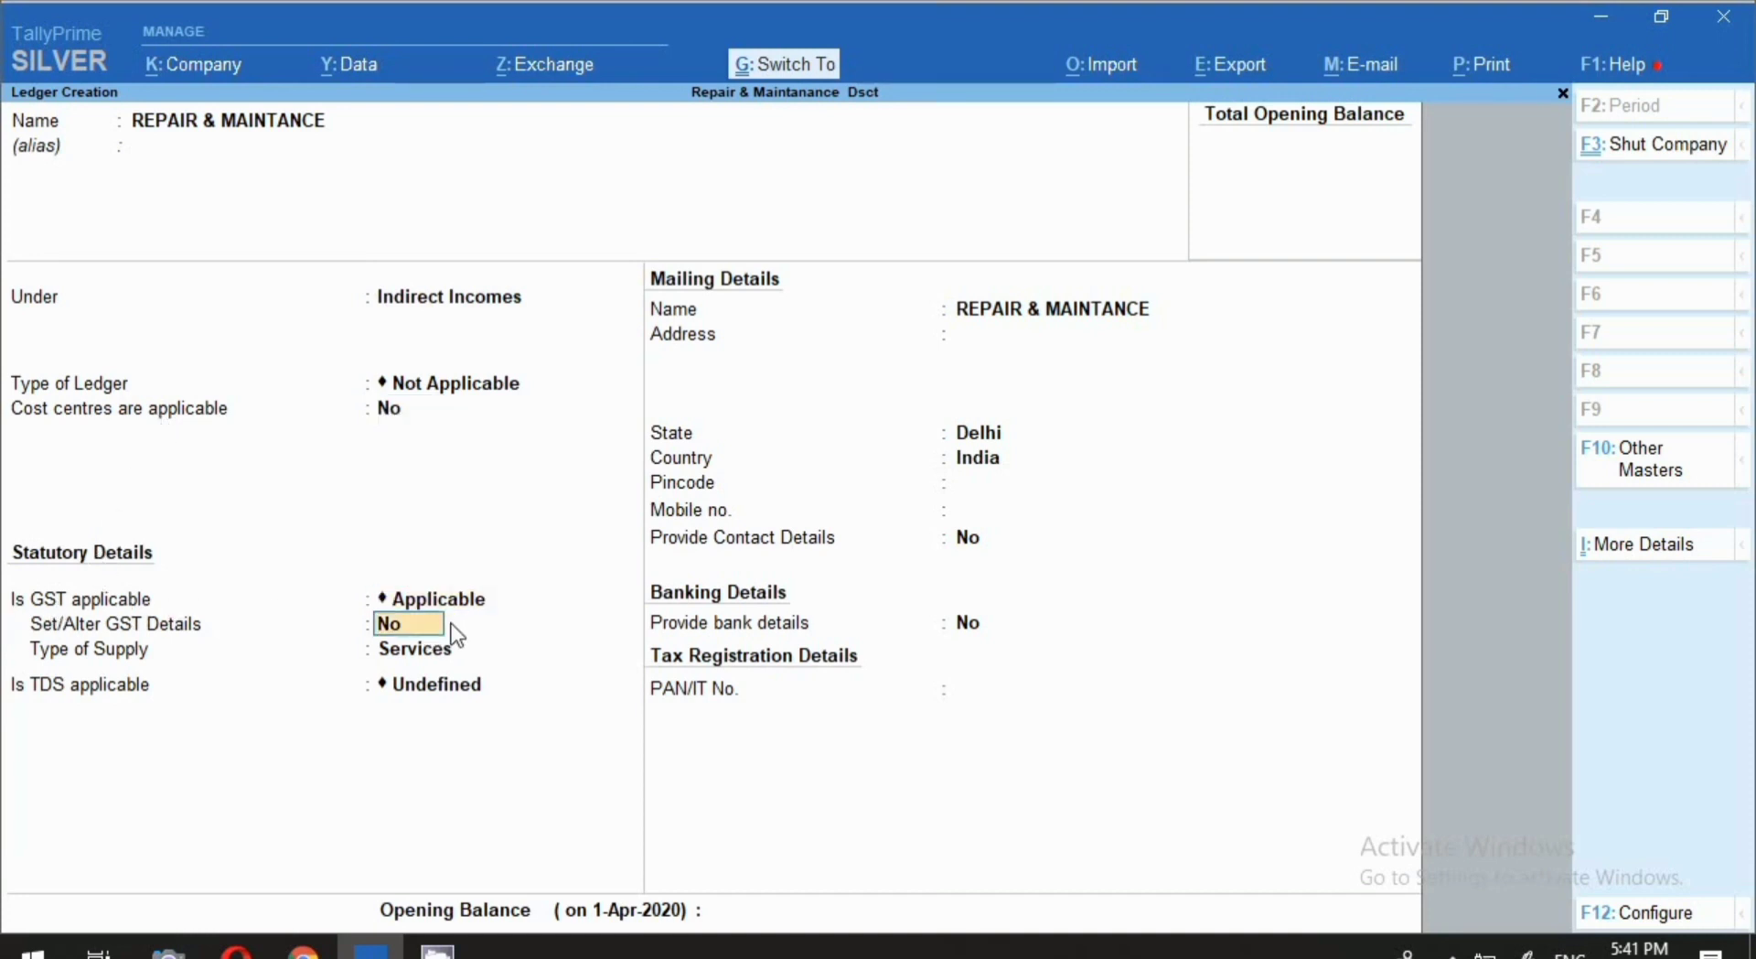
{"action": "key", "text": "y"}
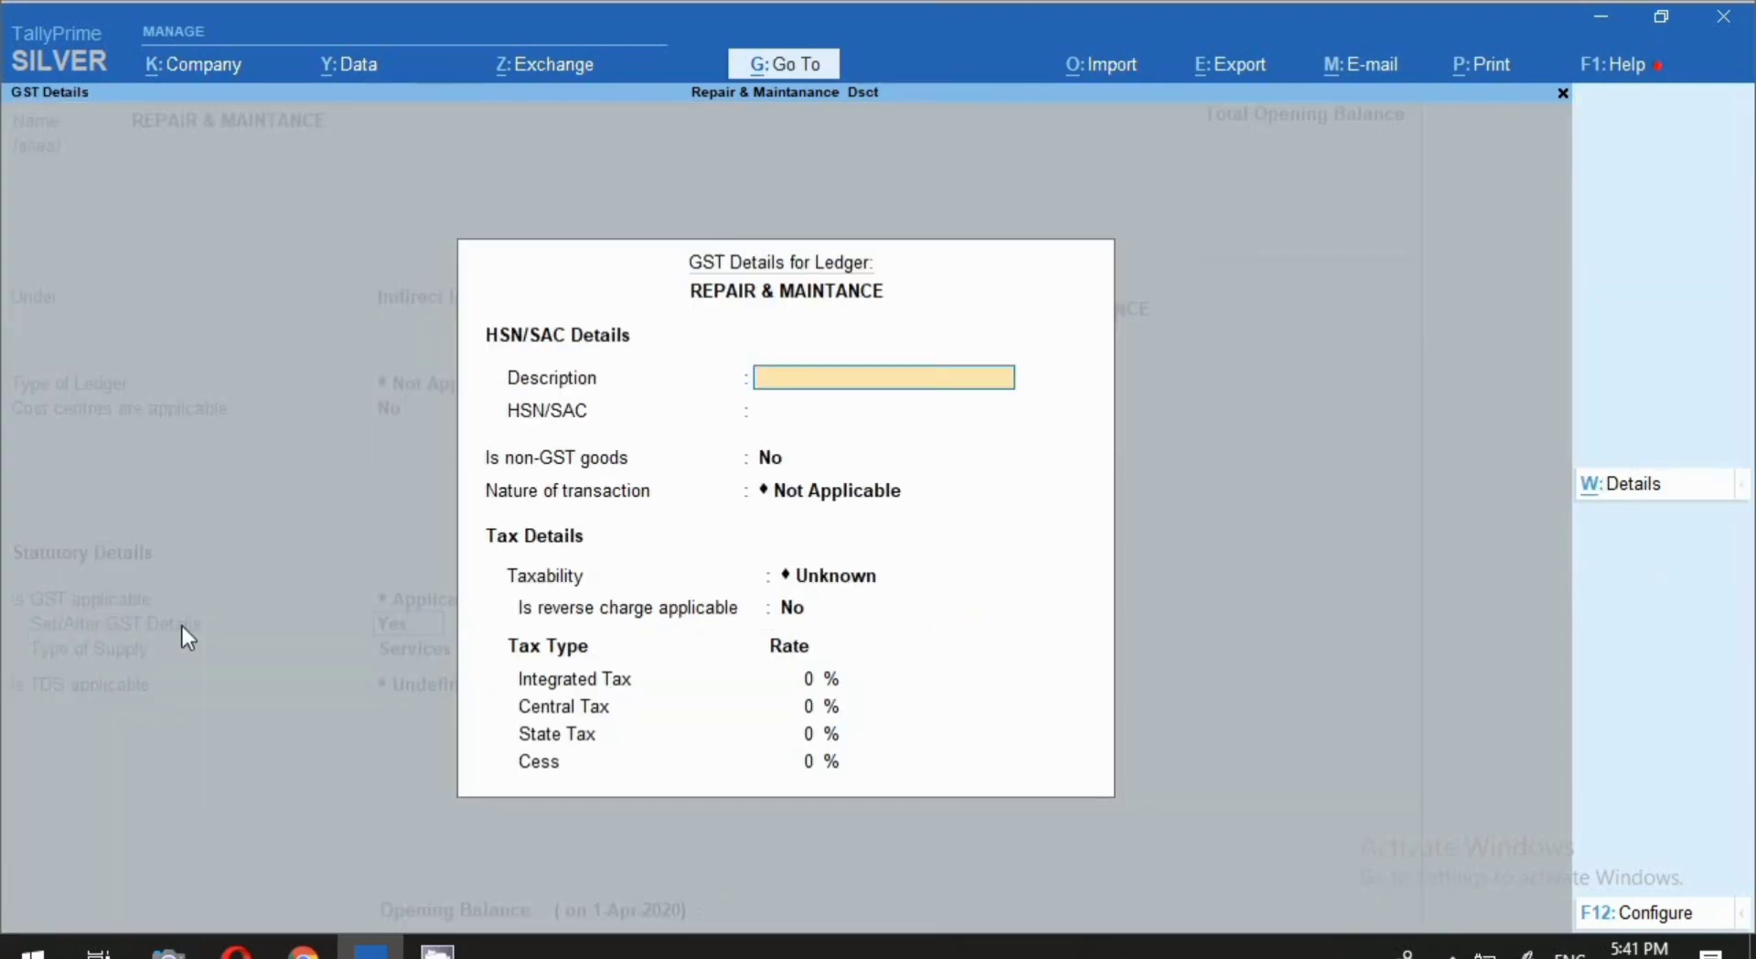
- Leave the HSN/SAC details blank and non-GST goods at No, and set the nature of transaction to Sales Taxable
{"action": "key", "text": "Return"}
{"action": "key", "text": "Return"}
{"action": "key", "text": "Return"}
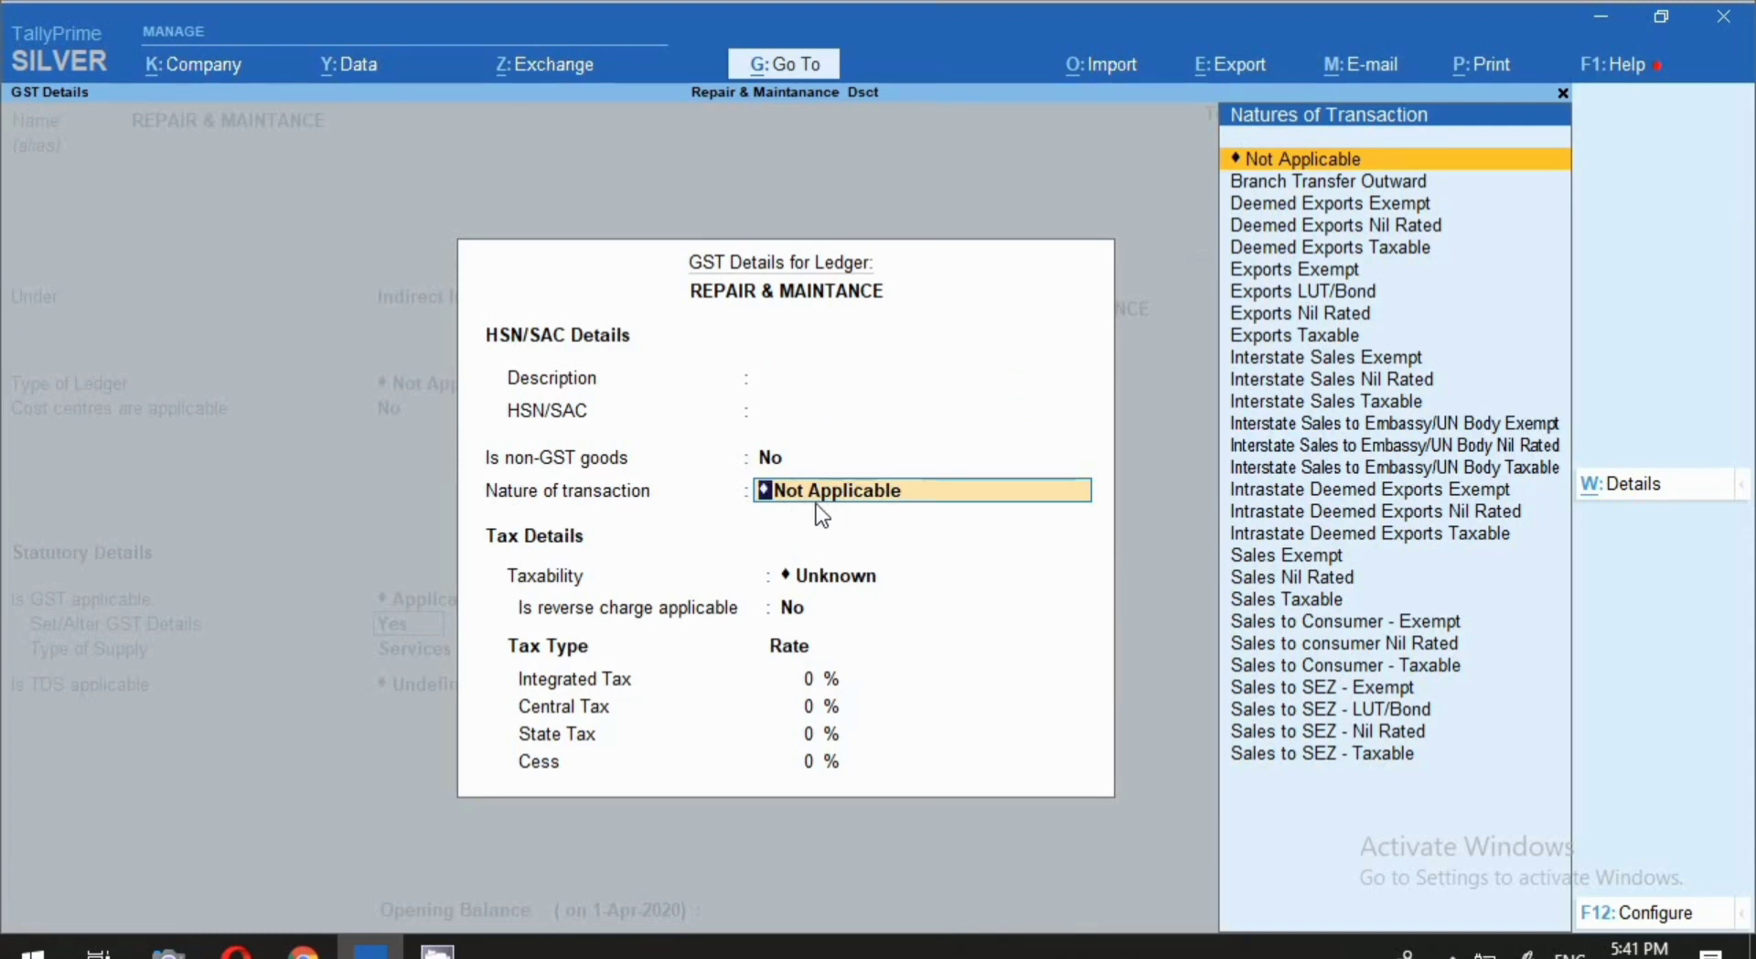
{"action": "type", "text": "SAL"}
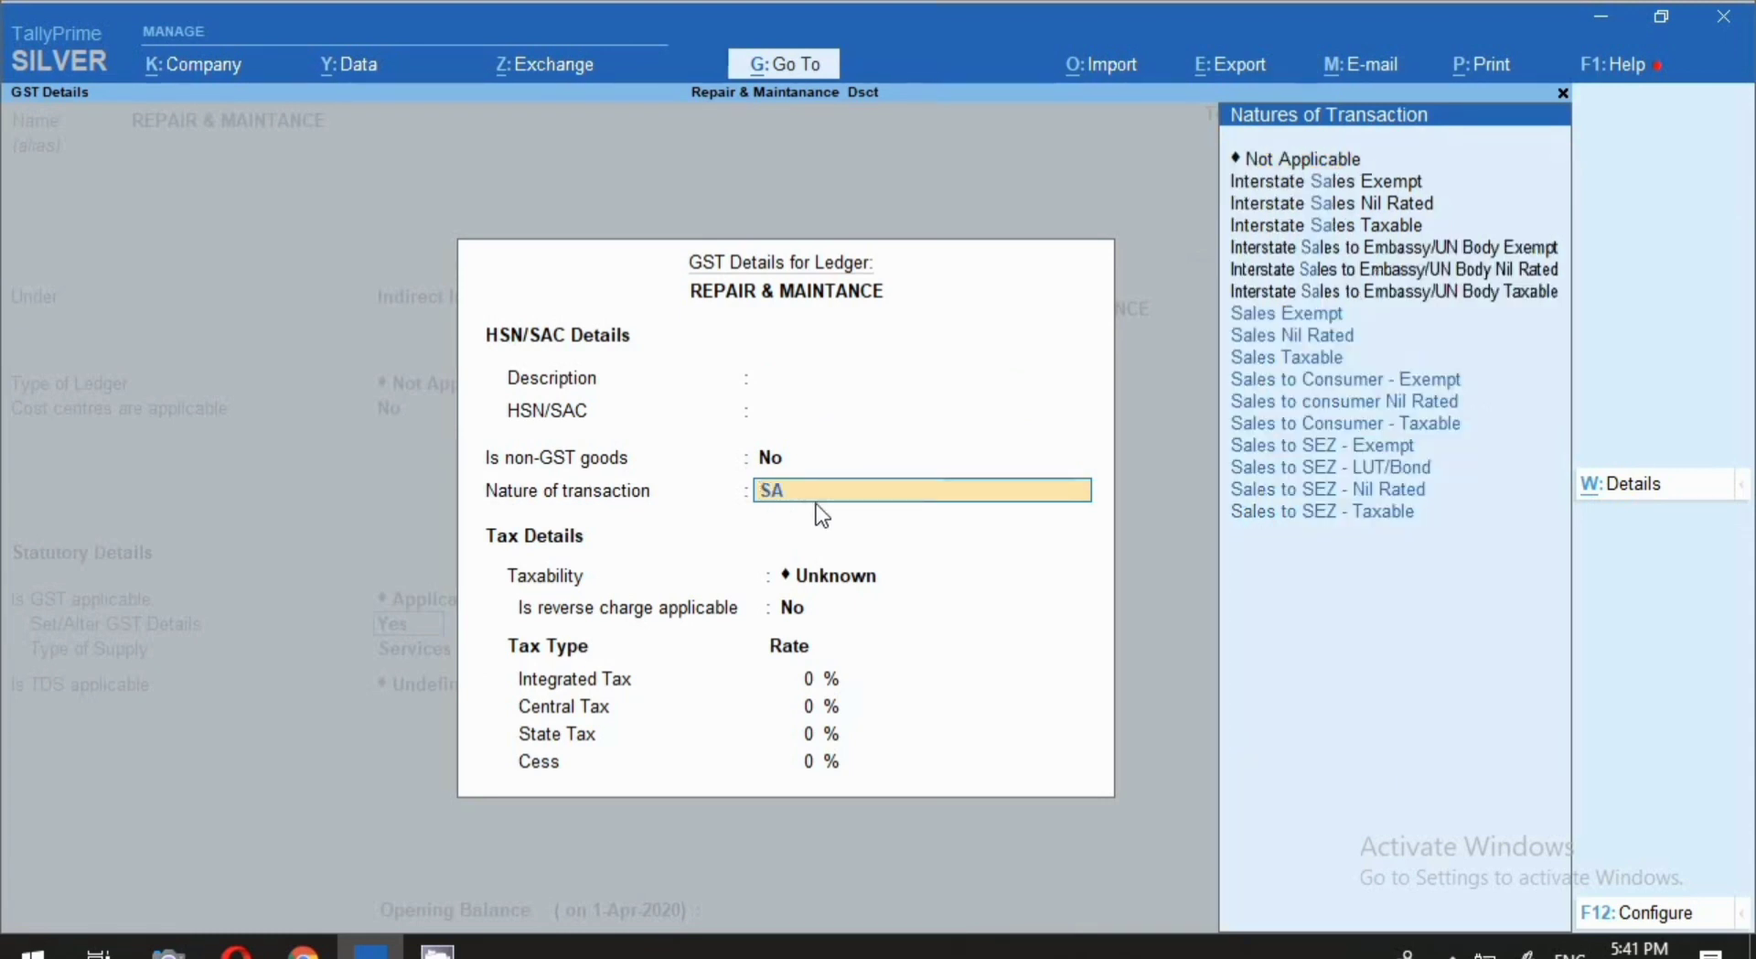
{"action": "key", "text": "Down"}
{"action": "key", "text": "Down"}
{"action": "key", "text": "Return"}
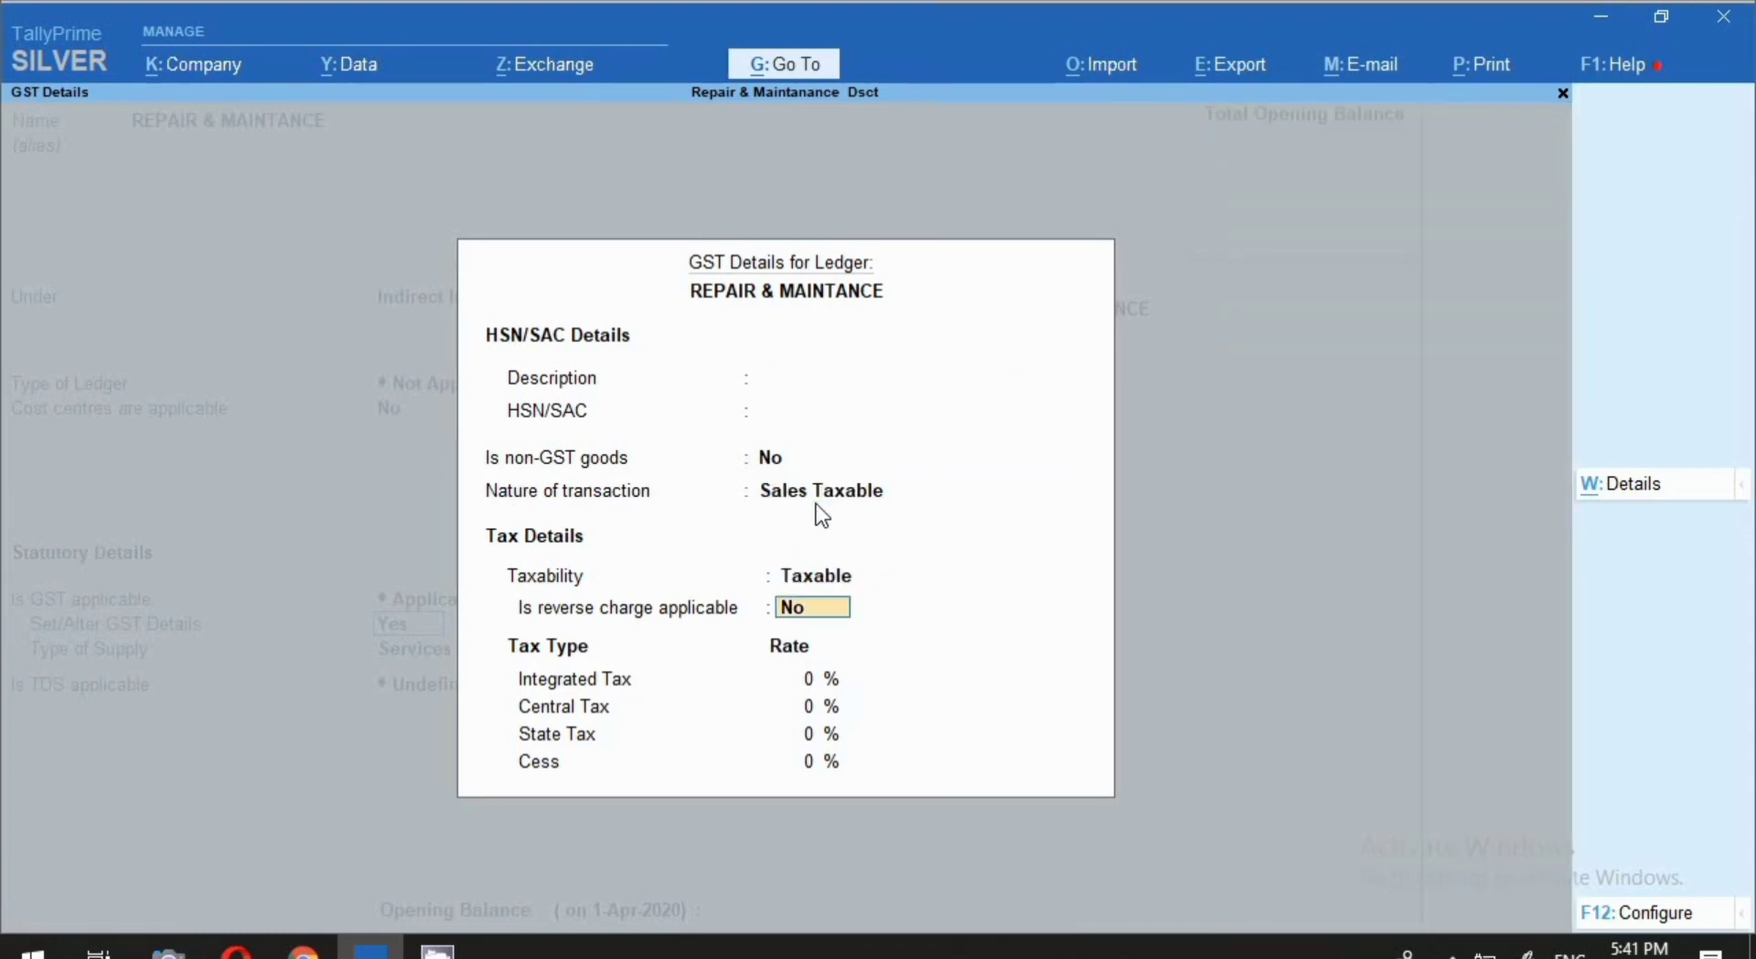
- Set the integrated tax rate to 18% without reverse charge, and save the ledger with supply type Services
{"action": "key", "text": "Return"}
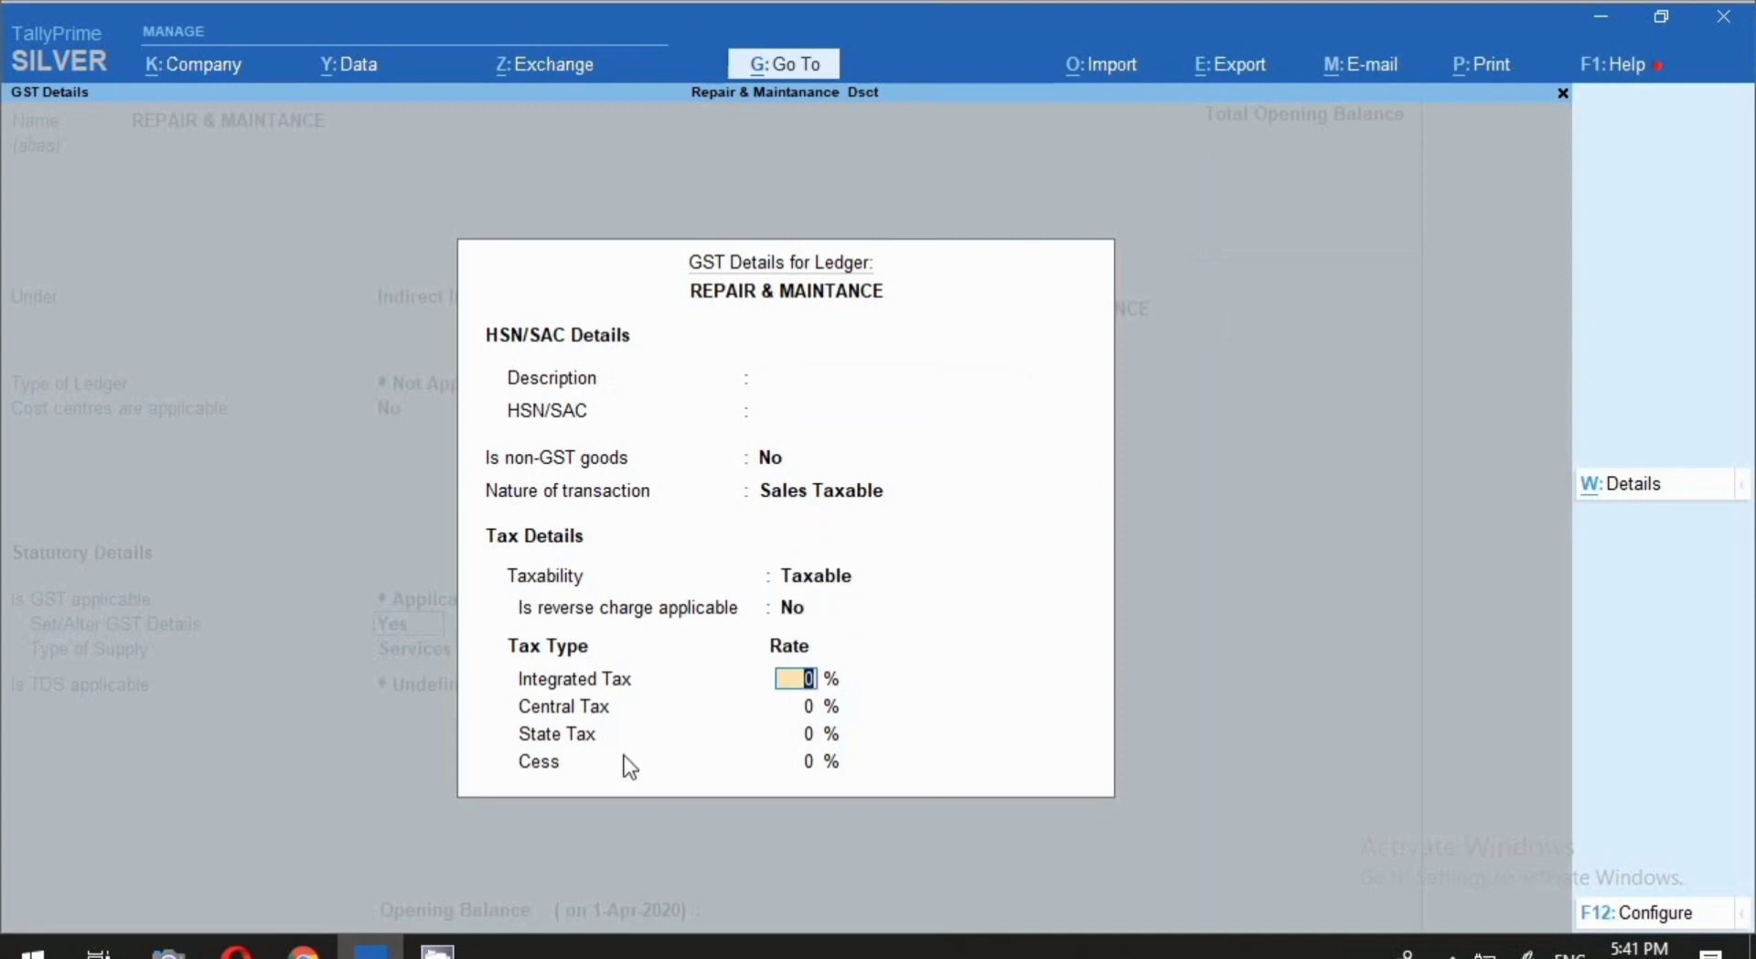
{"action": "type", "text": "18"}
{"action": "key", "text": "Return"}
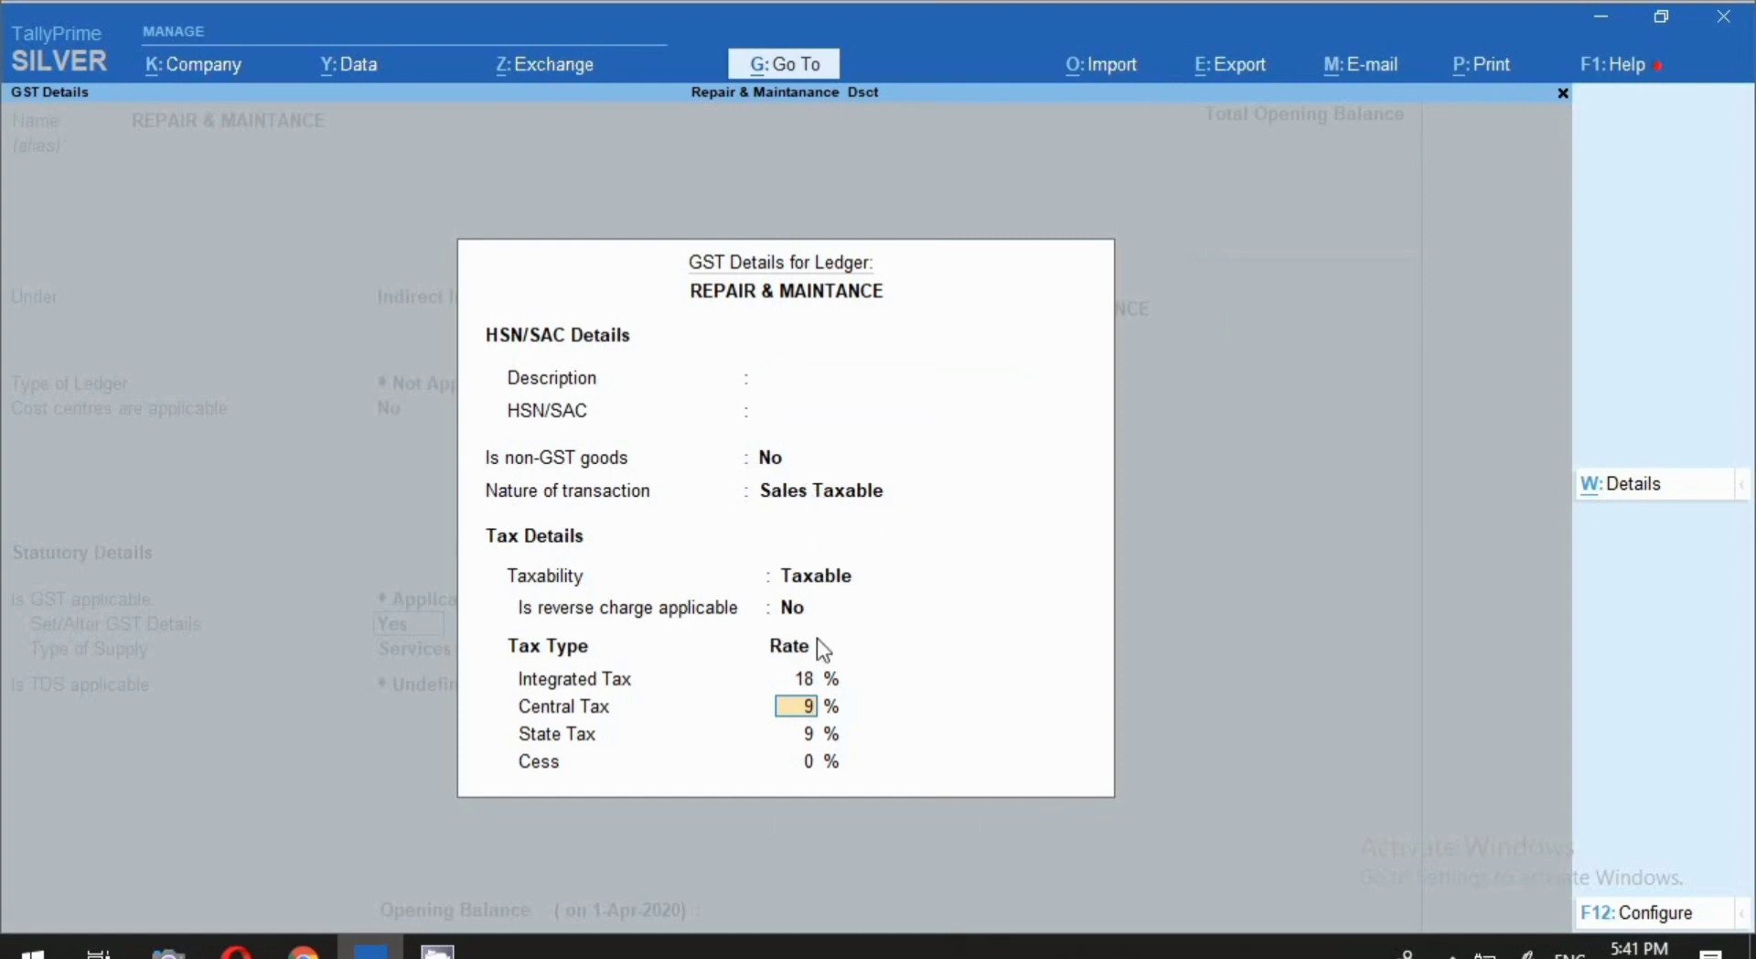
{"action": "key", "text": "Return"}
{"action": "key", "text": "Return"}
{"action": "key", "text": "Return"}
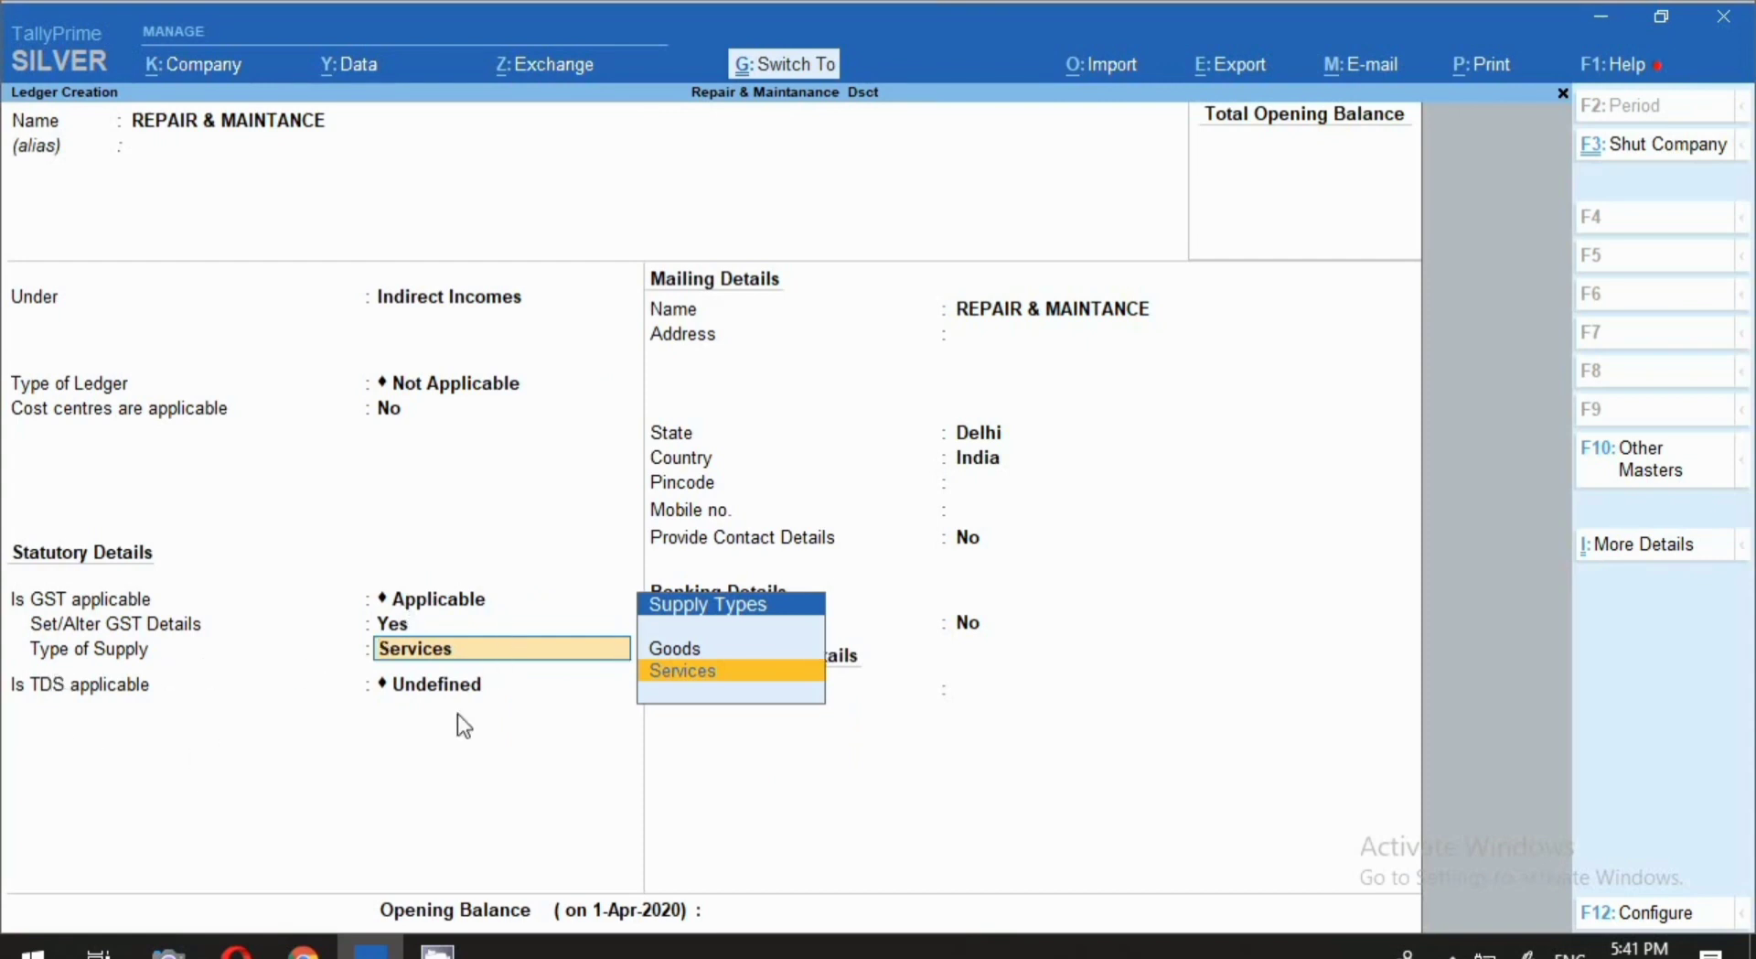
{"action": "key", "text": "Return"}
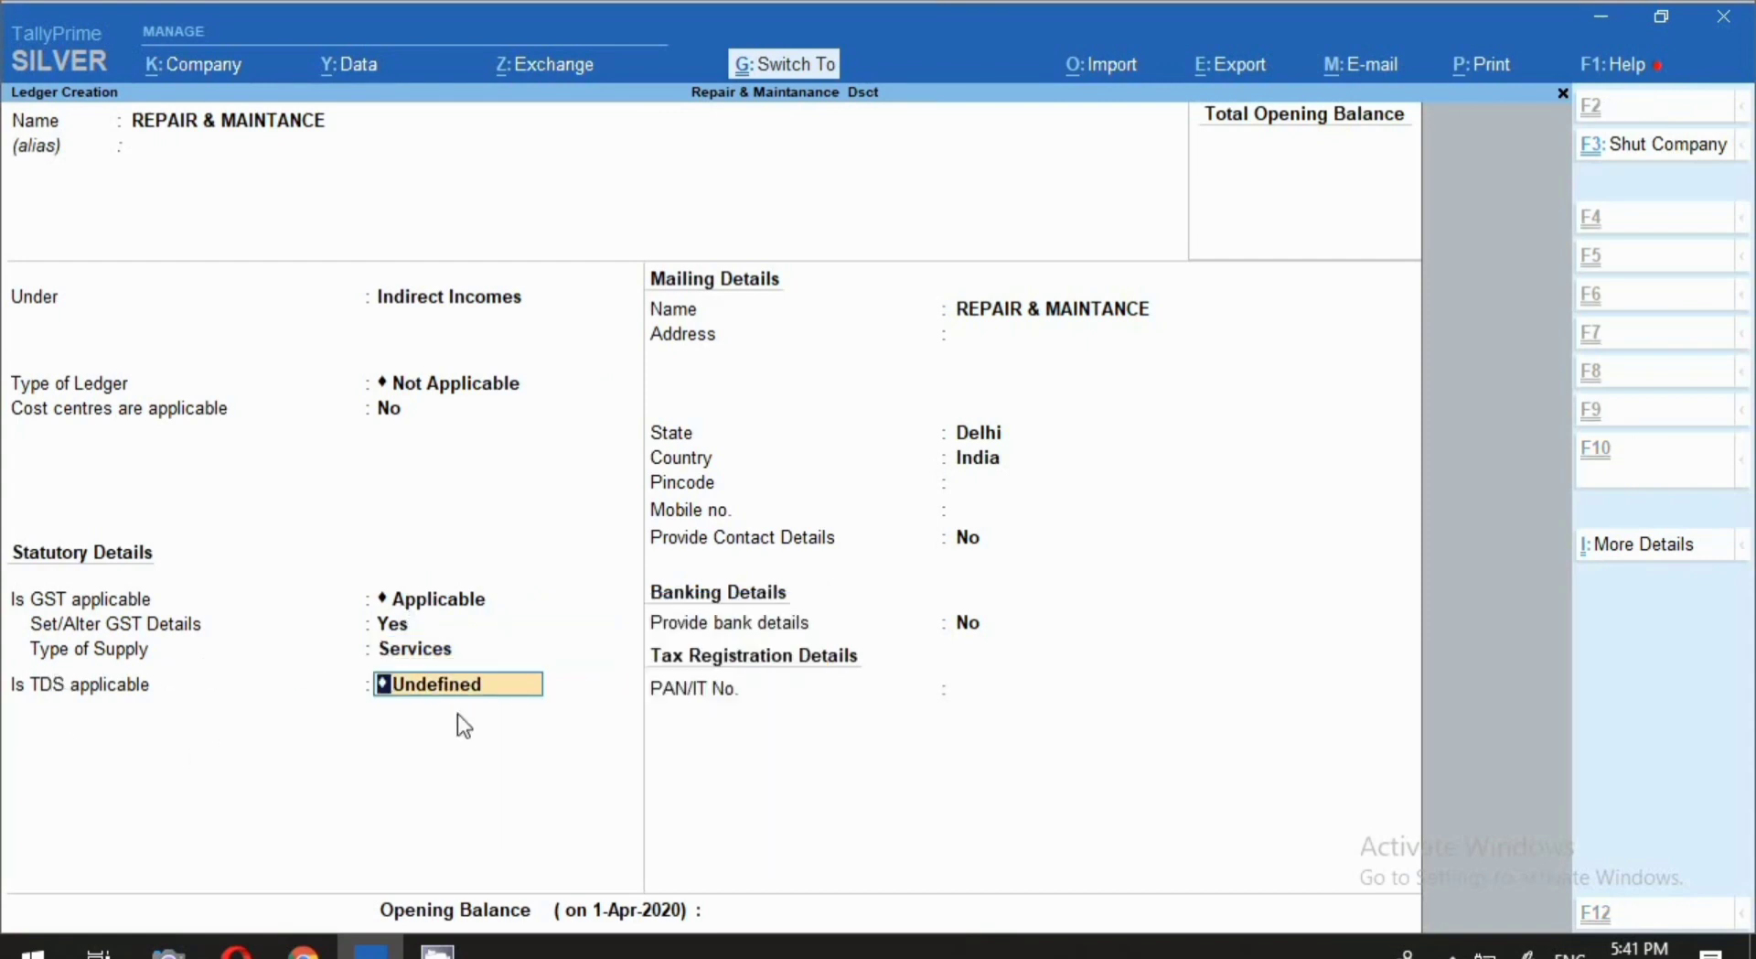
{"action": "key", "text": "Return"}
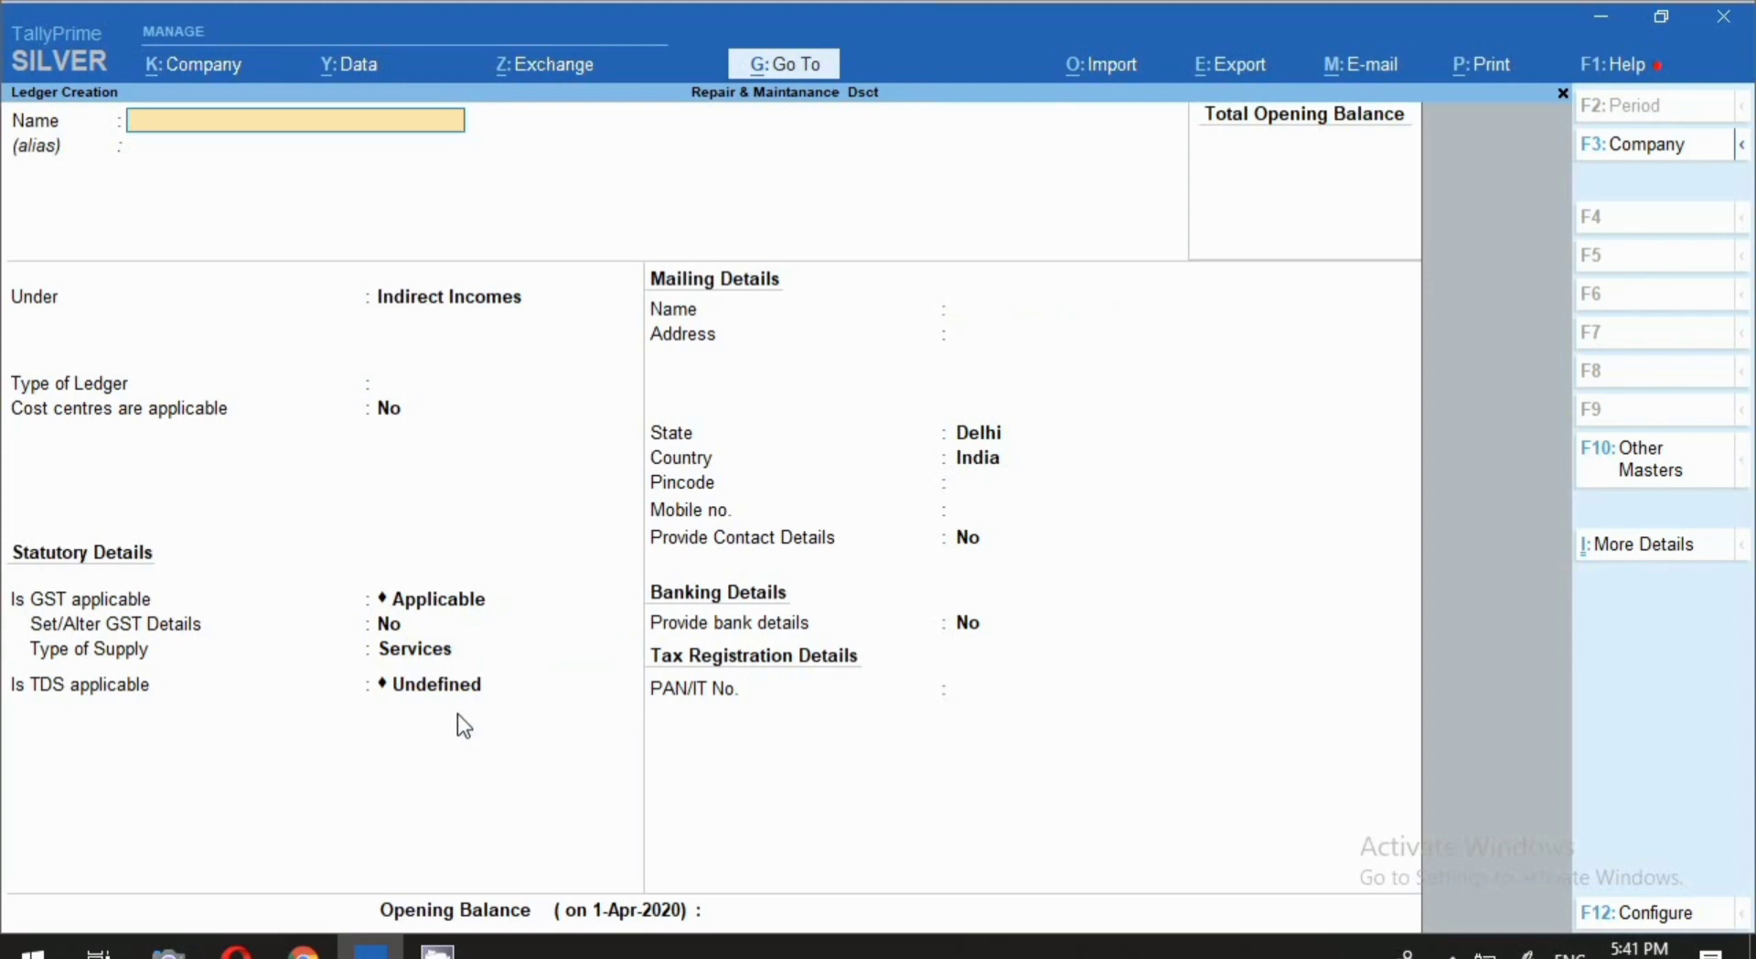
- Name the next ledger TDS RECEIVE ON REPAIR & MAINTANCE and place it under Current Assets
{"action": "type", "text": "TDS RECEIVE ON"}
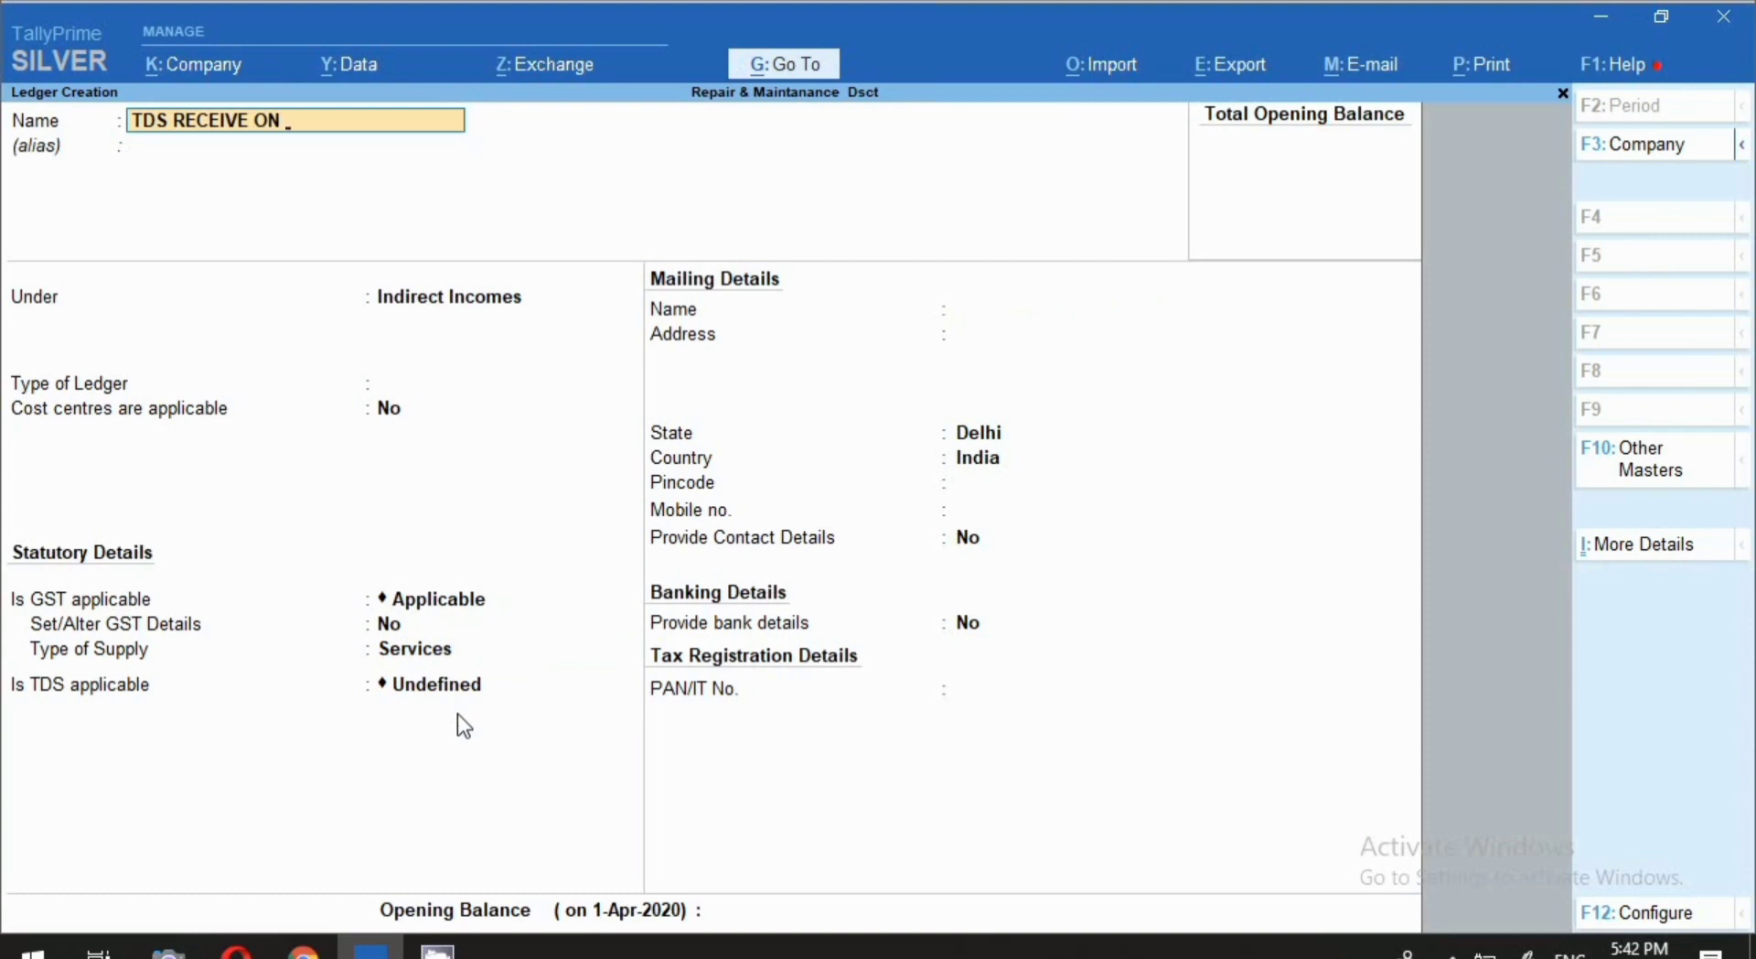
{"action": "type", "text": " REPAIR & MAINTANCE"}
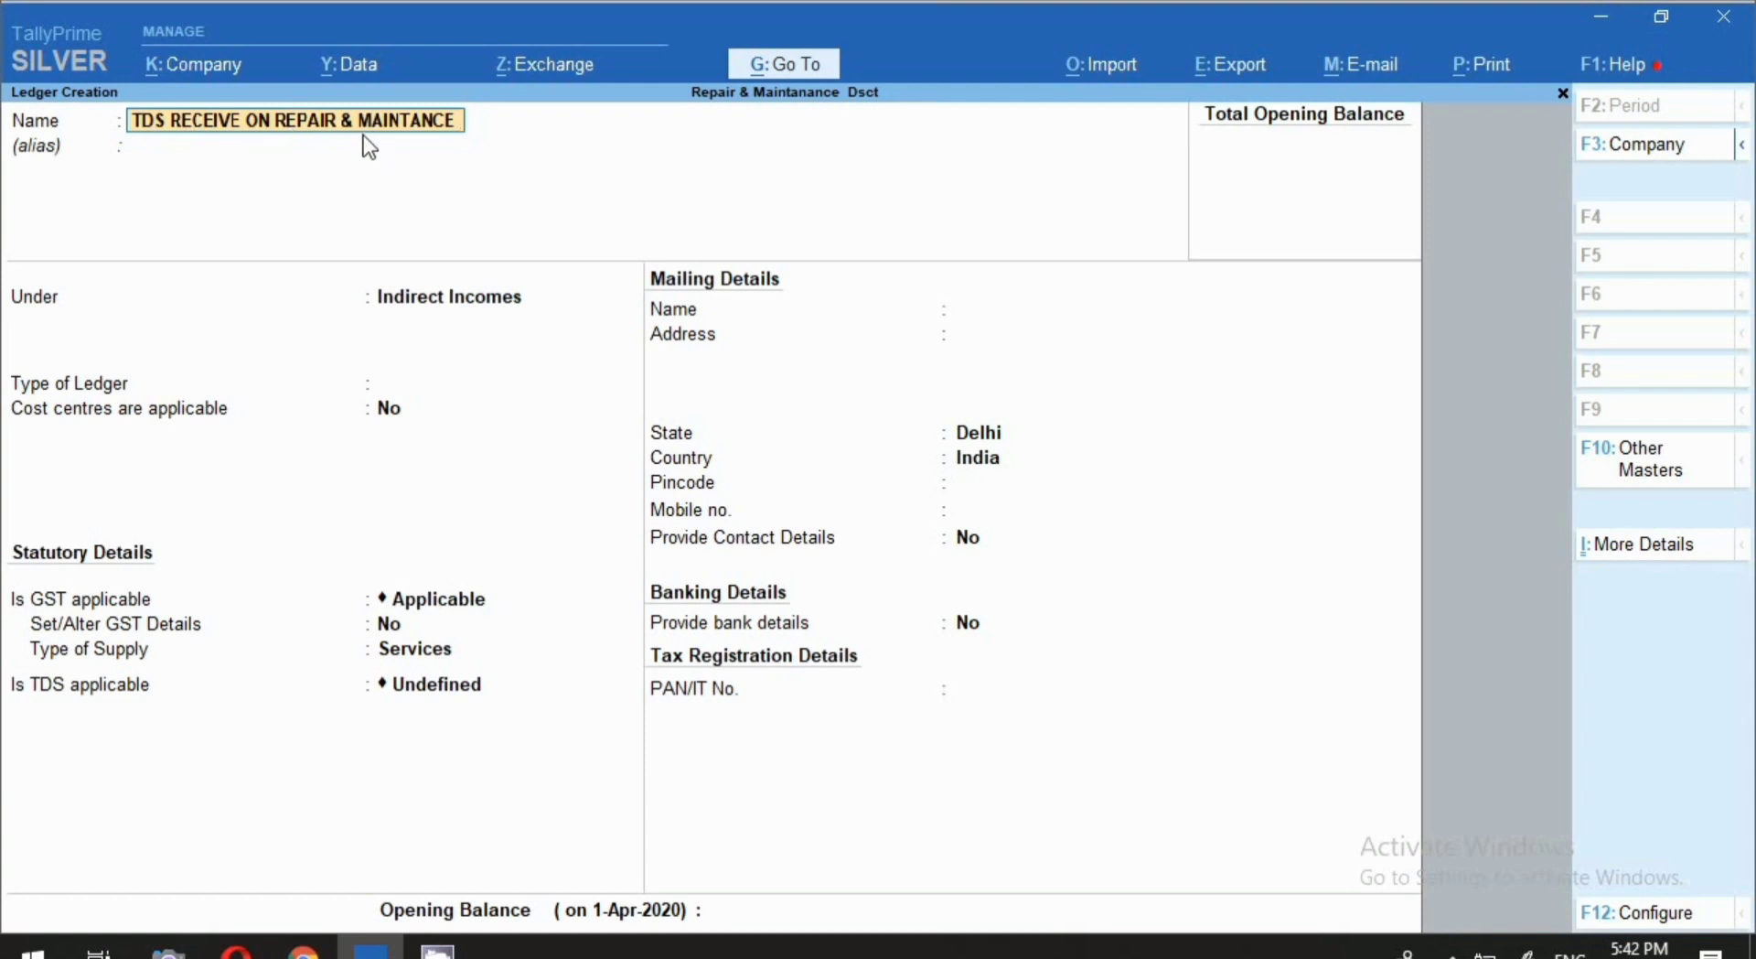
{"action": "key", "text": "Return"}
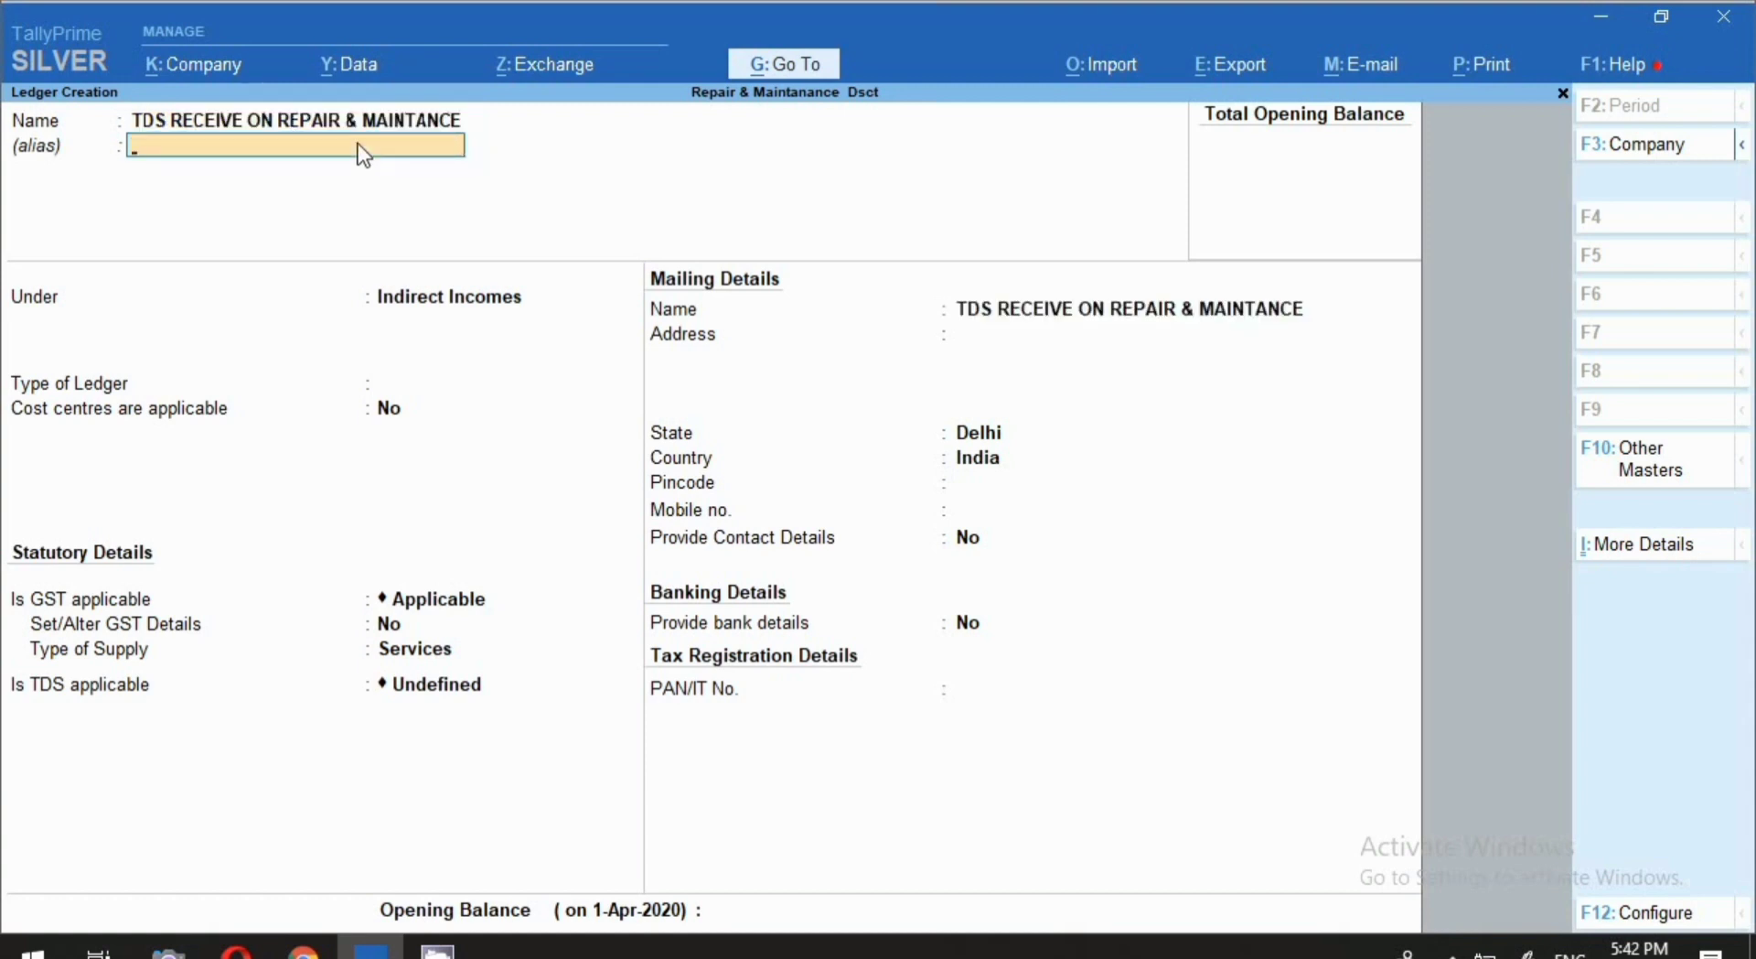
{"action": "key", "text": "Return"}
{"action": "type", "text": "CURE"}
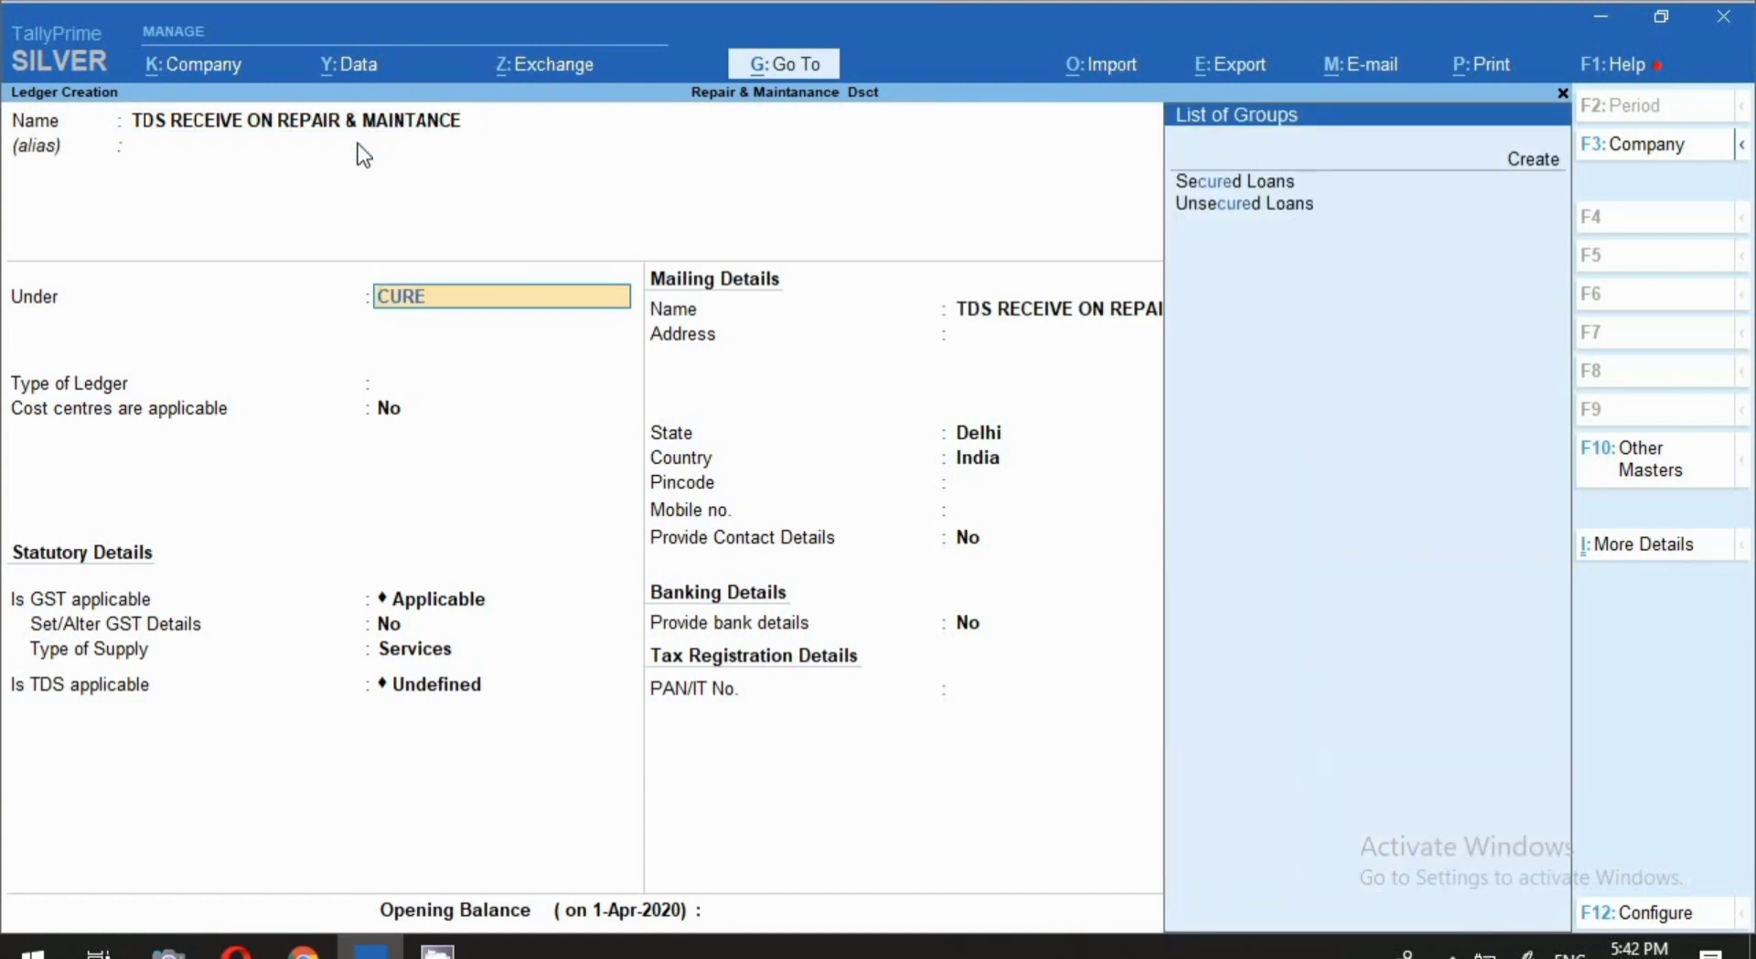
{"action": "key", "text": "BackSpace"}
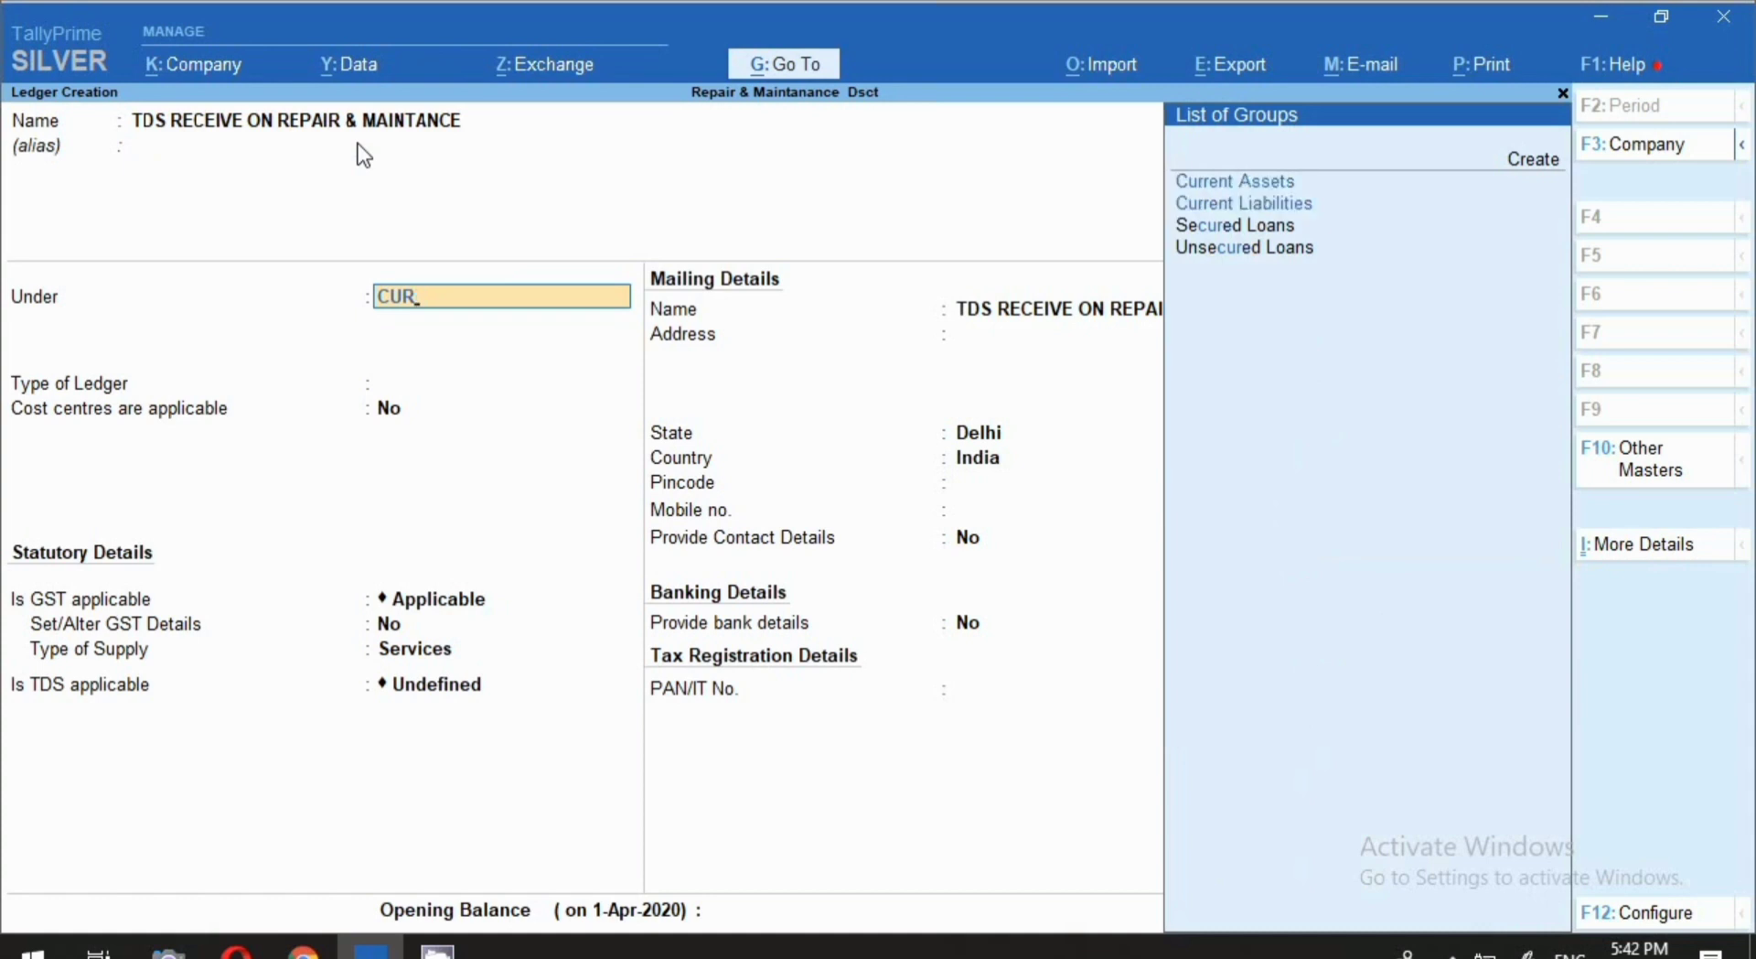
{"action": "key", "text": "Return"}
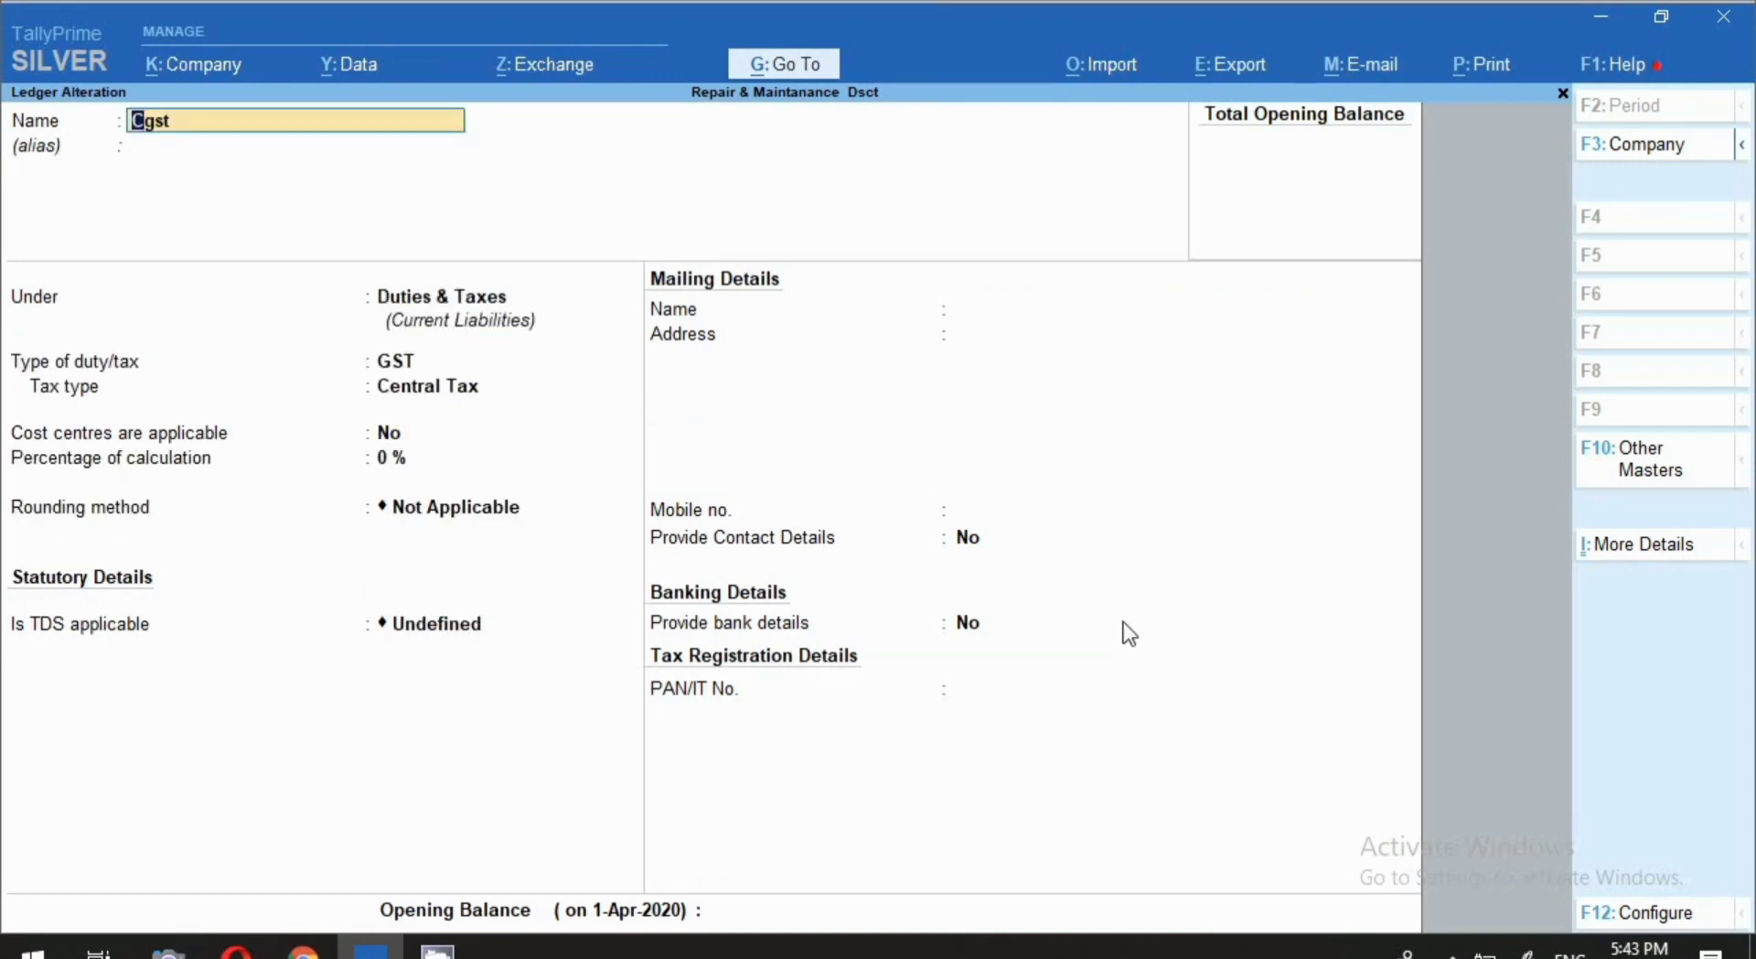
- Check the Cgst ledger's group, duty type, tax type and percentage of calculation, and accept the ledger
{"action": "key", "text": "Return"}
{"action": "key", "text": "Return"}
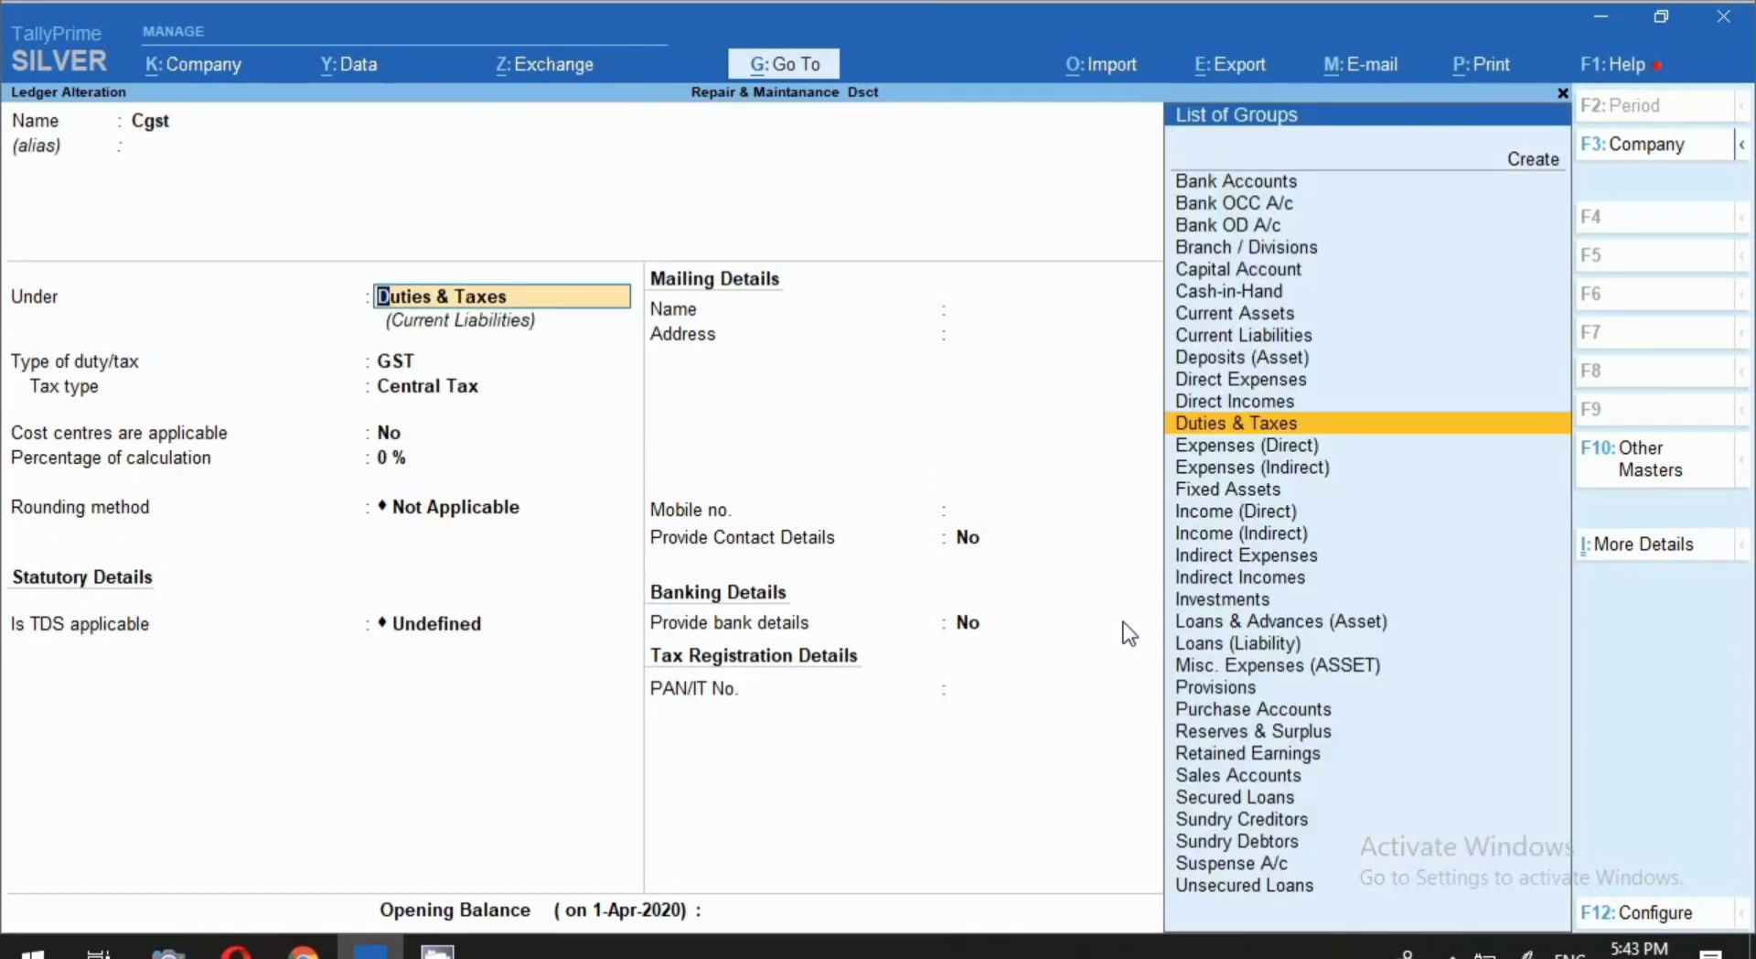
{"action": "key", "text": "Return"}
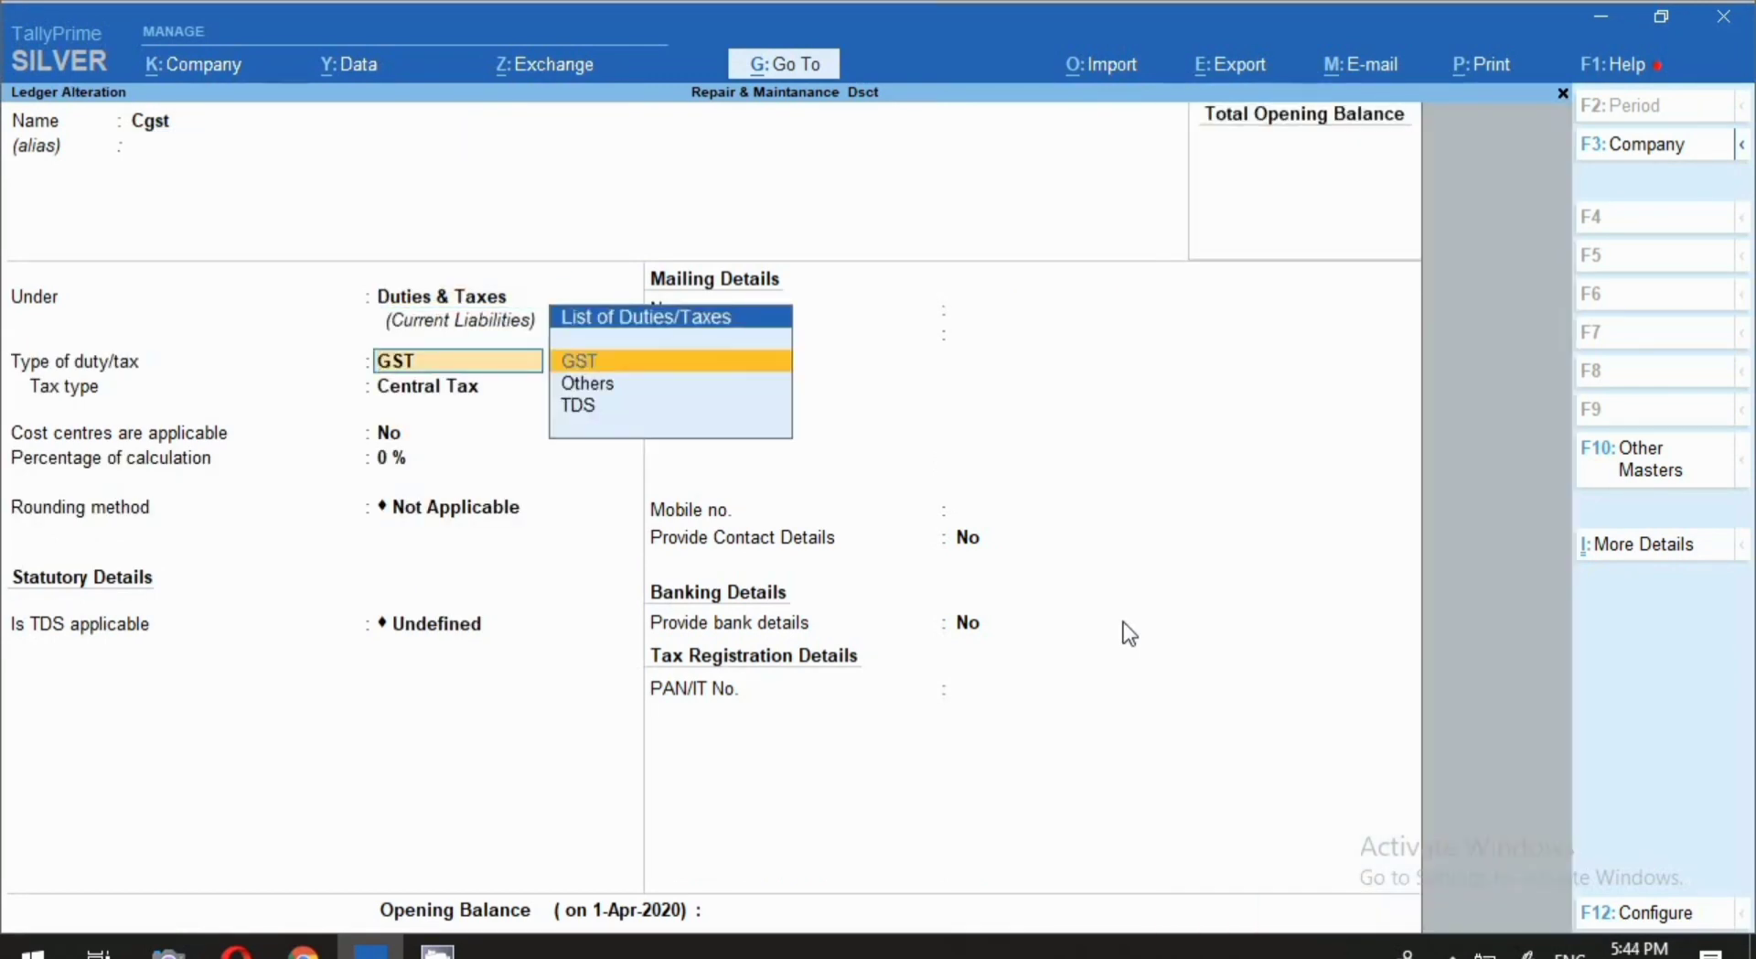
{"action": "key", "text": "Return"}
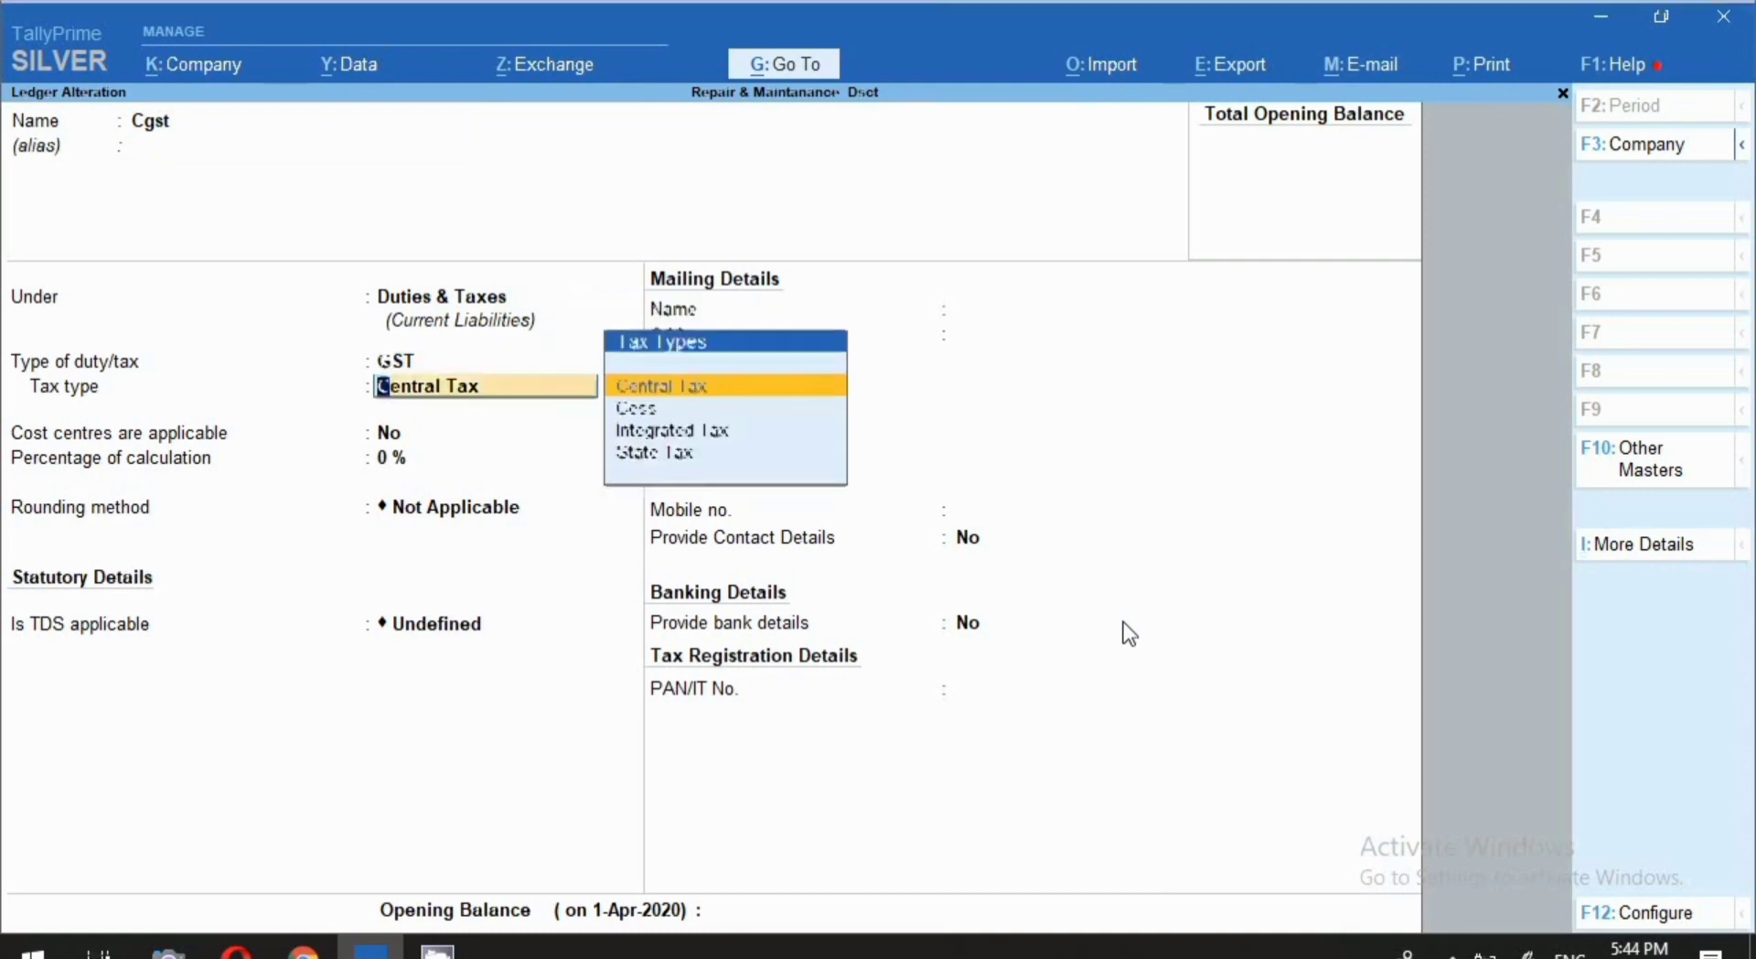
{"action": "key", "text": "Return"}
{"action": "key", "text": "Return"}
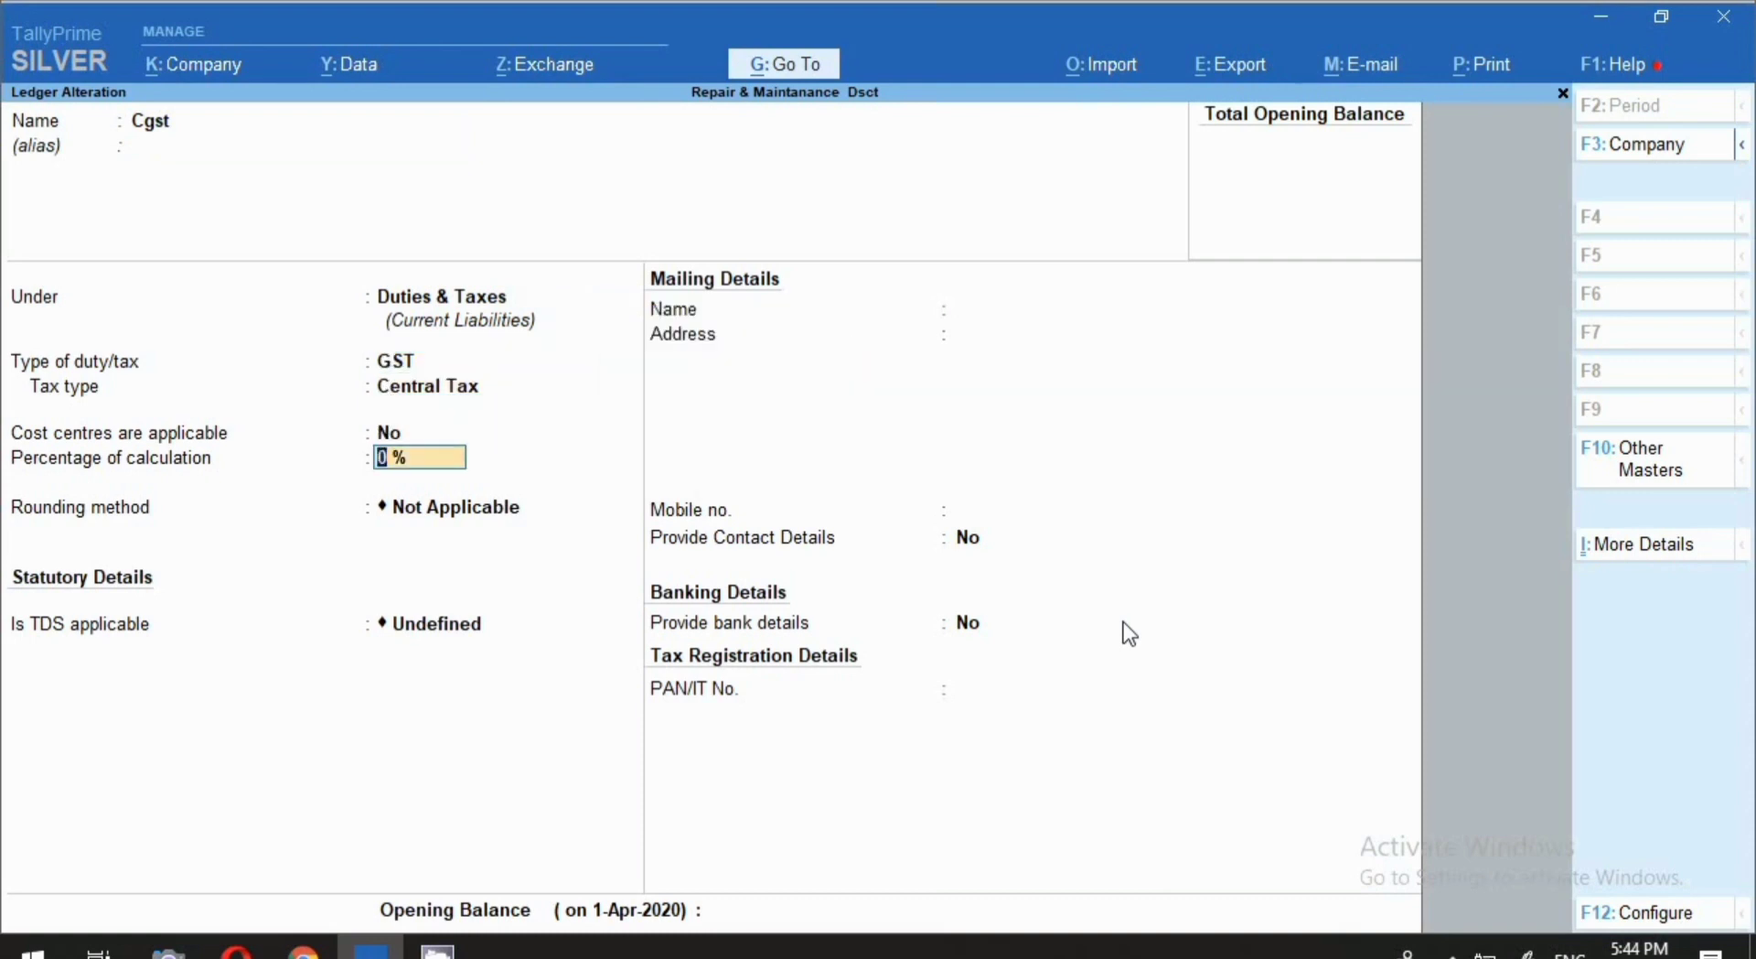
{"action": "key", "text": "BackSpace"}
{"action": "key", "text": "ctrl+a"}
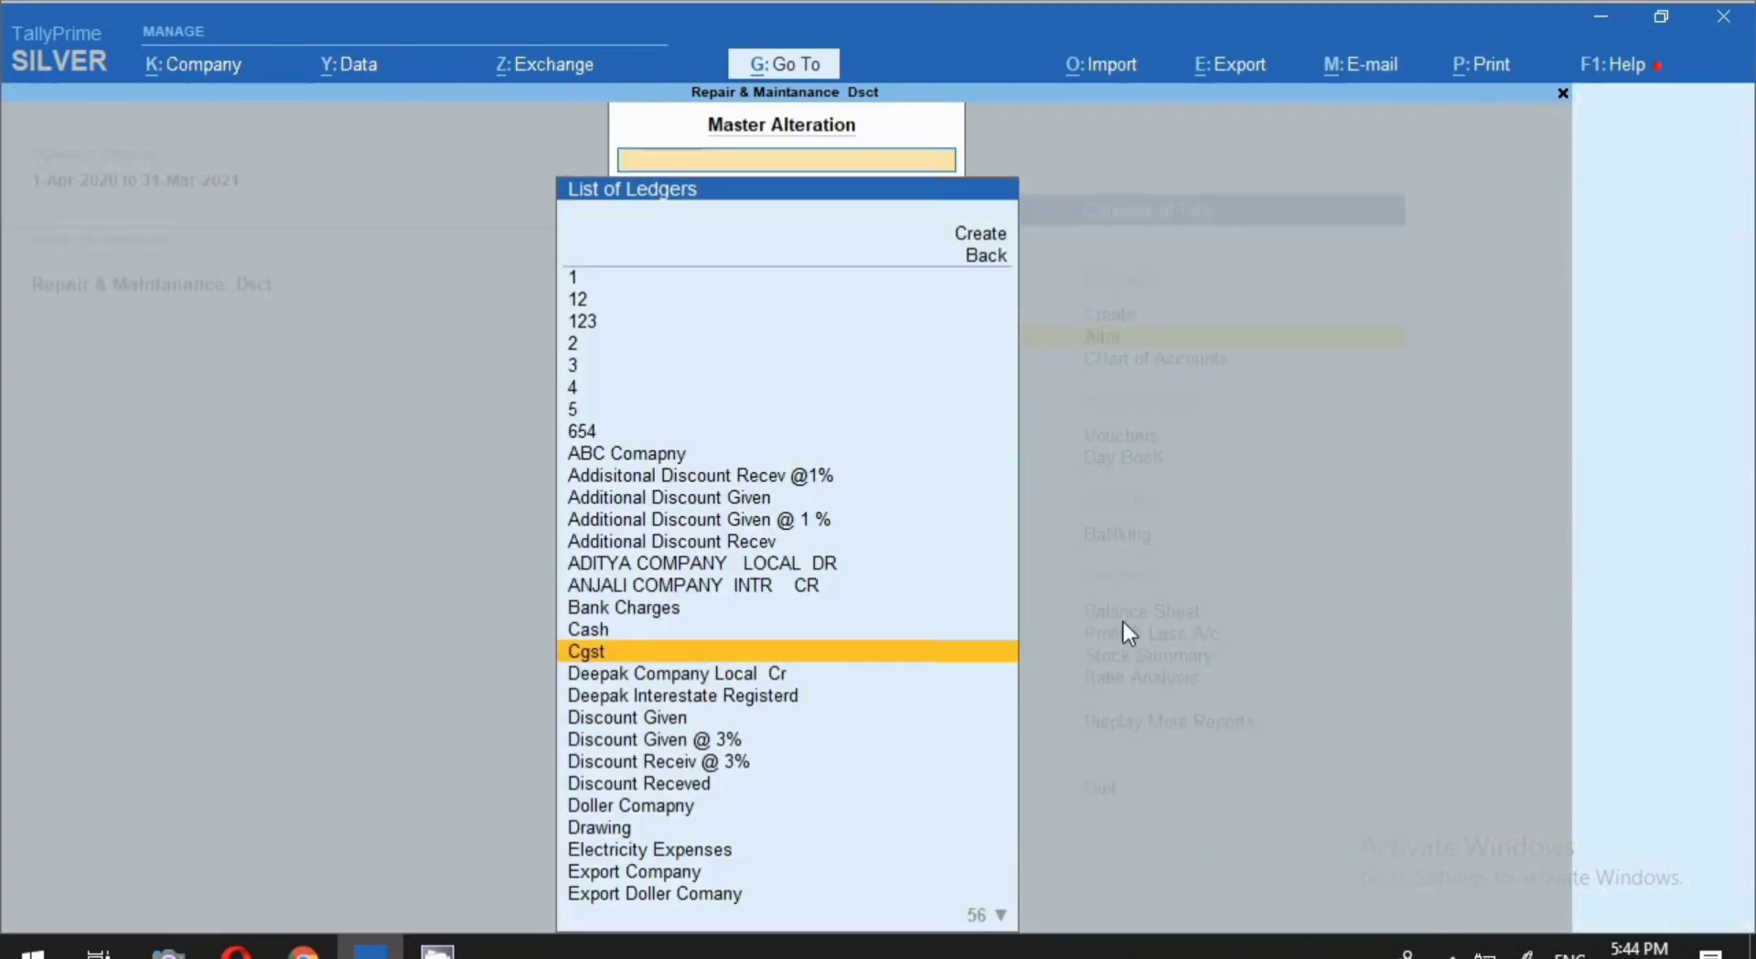
- Open the Sgst ledger for alteration, check its group, tax type and percentage of calculation, and accept it
{"action": "type", "text": "SG"}
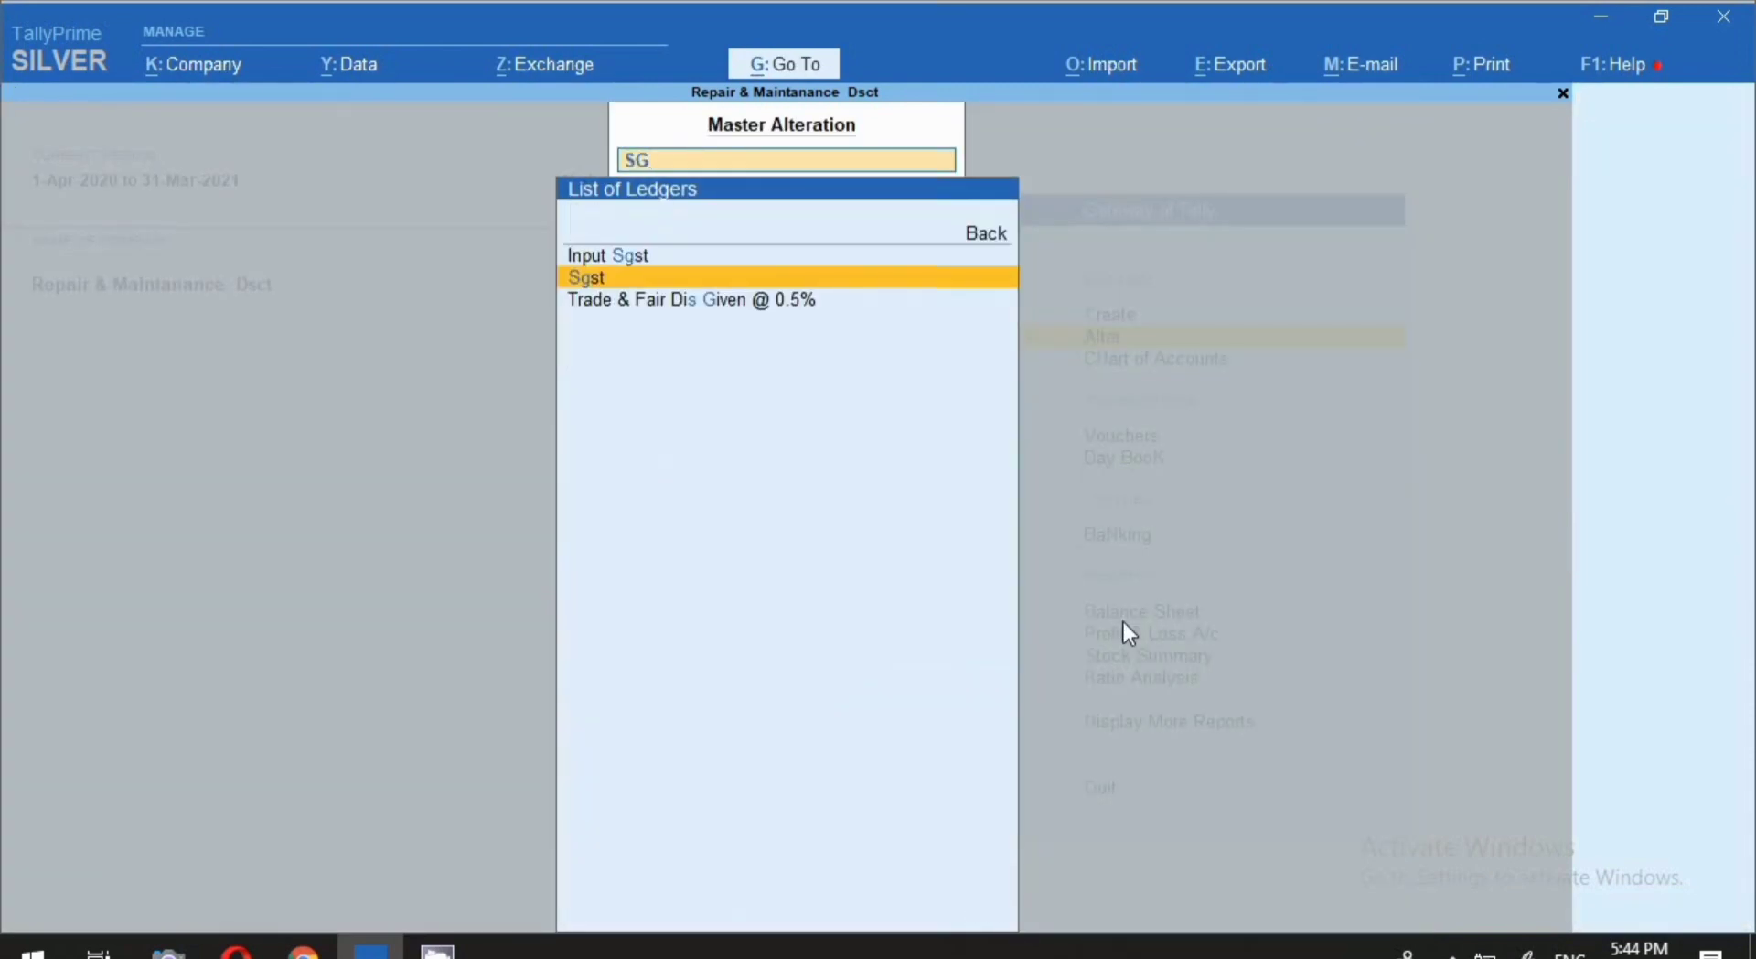
{"action": "key", "text": "Return"}
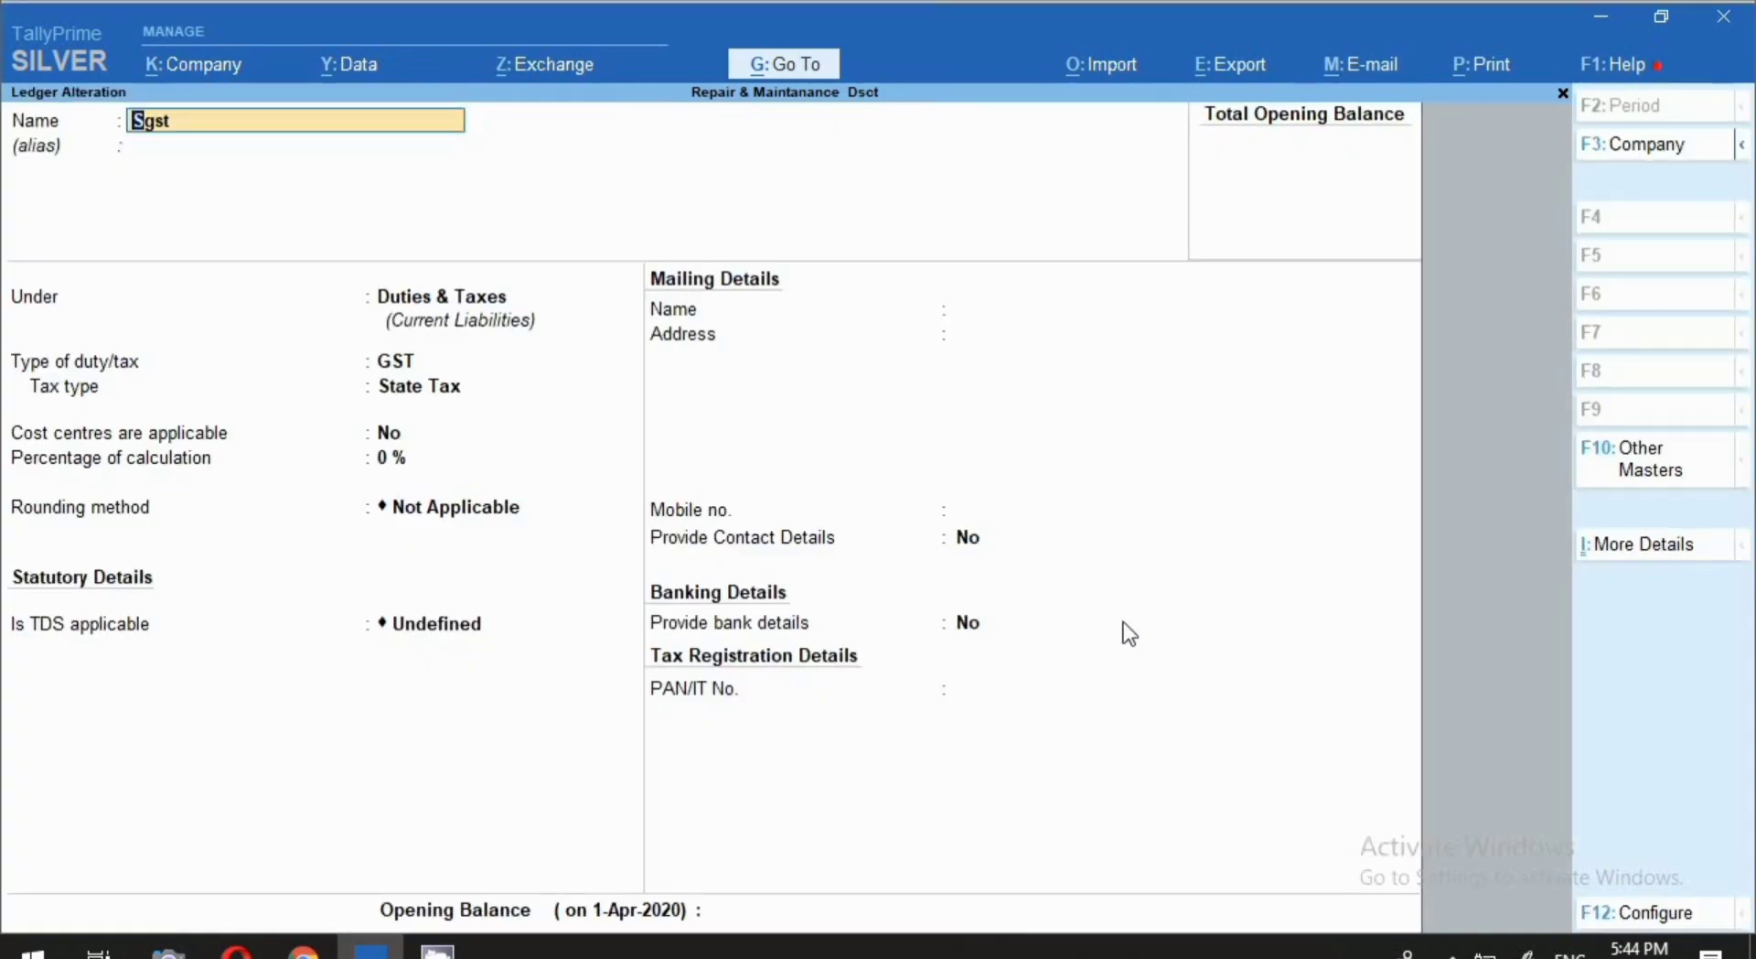
{"action": "key", "text": "Return"}
{"action": "key", "text": "Return"}
{"action": "key", "text": "Return"}
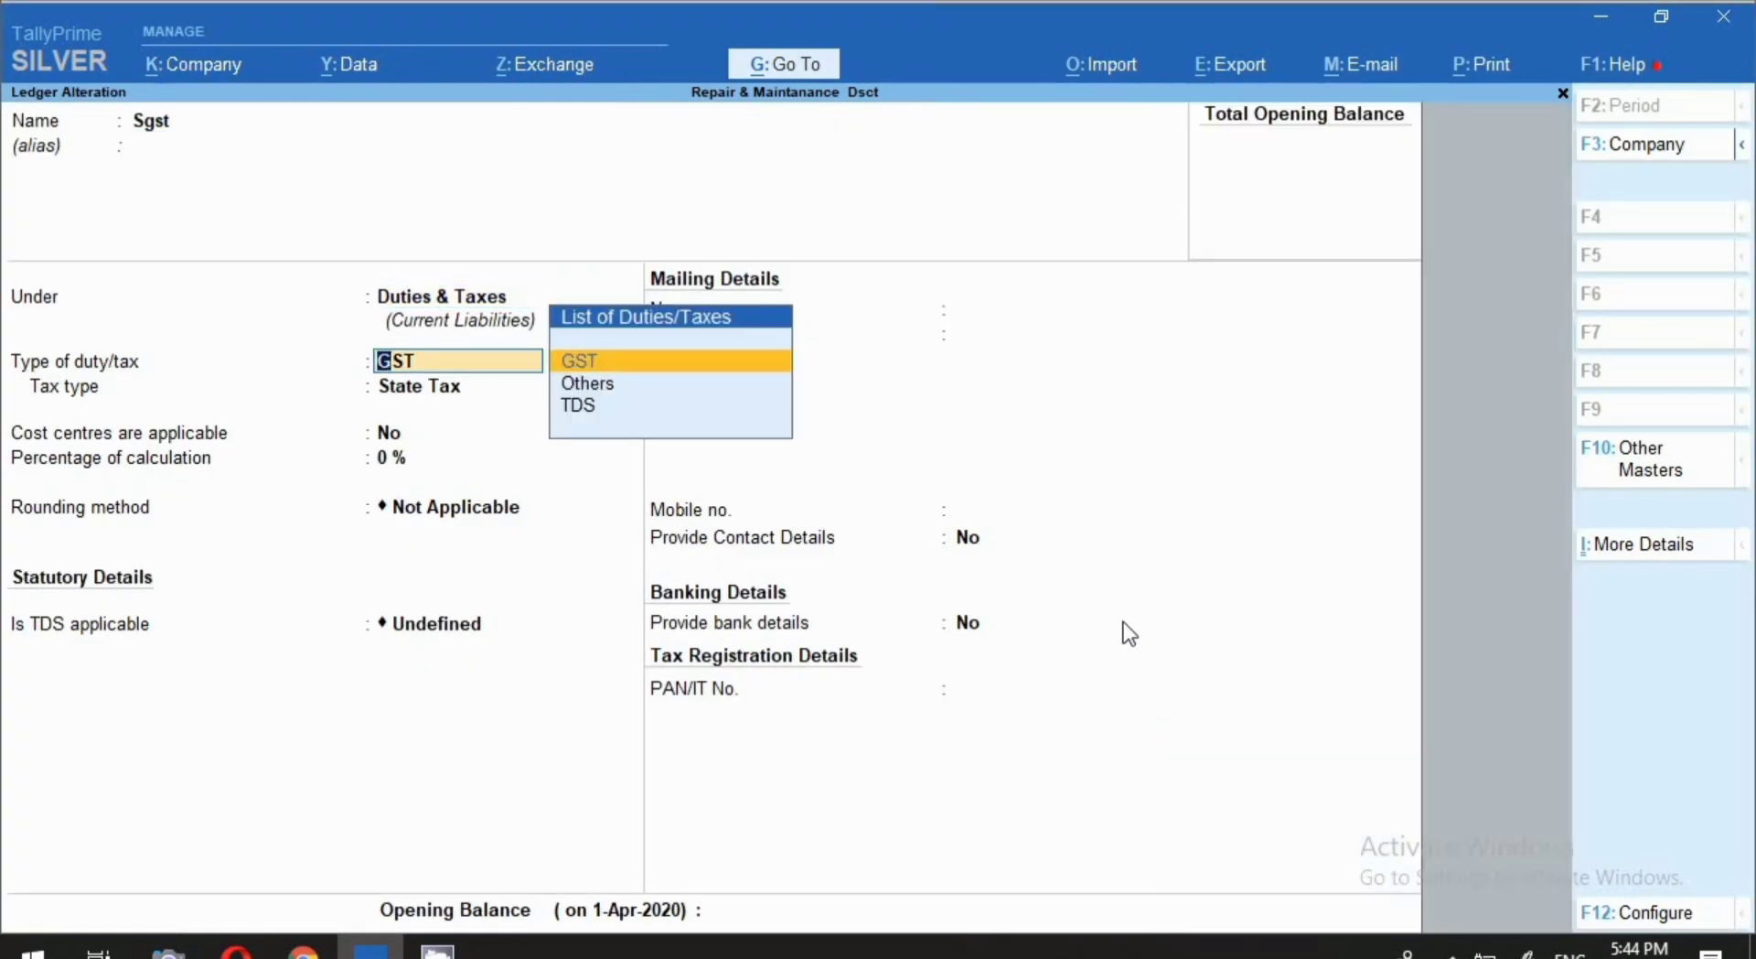
{"action": "key", "text": "Return"}
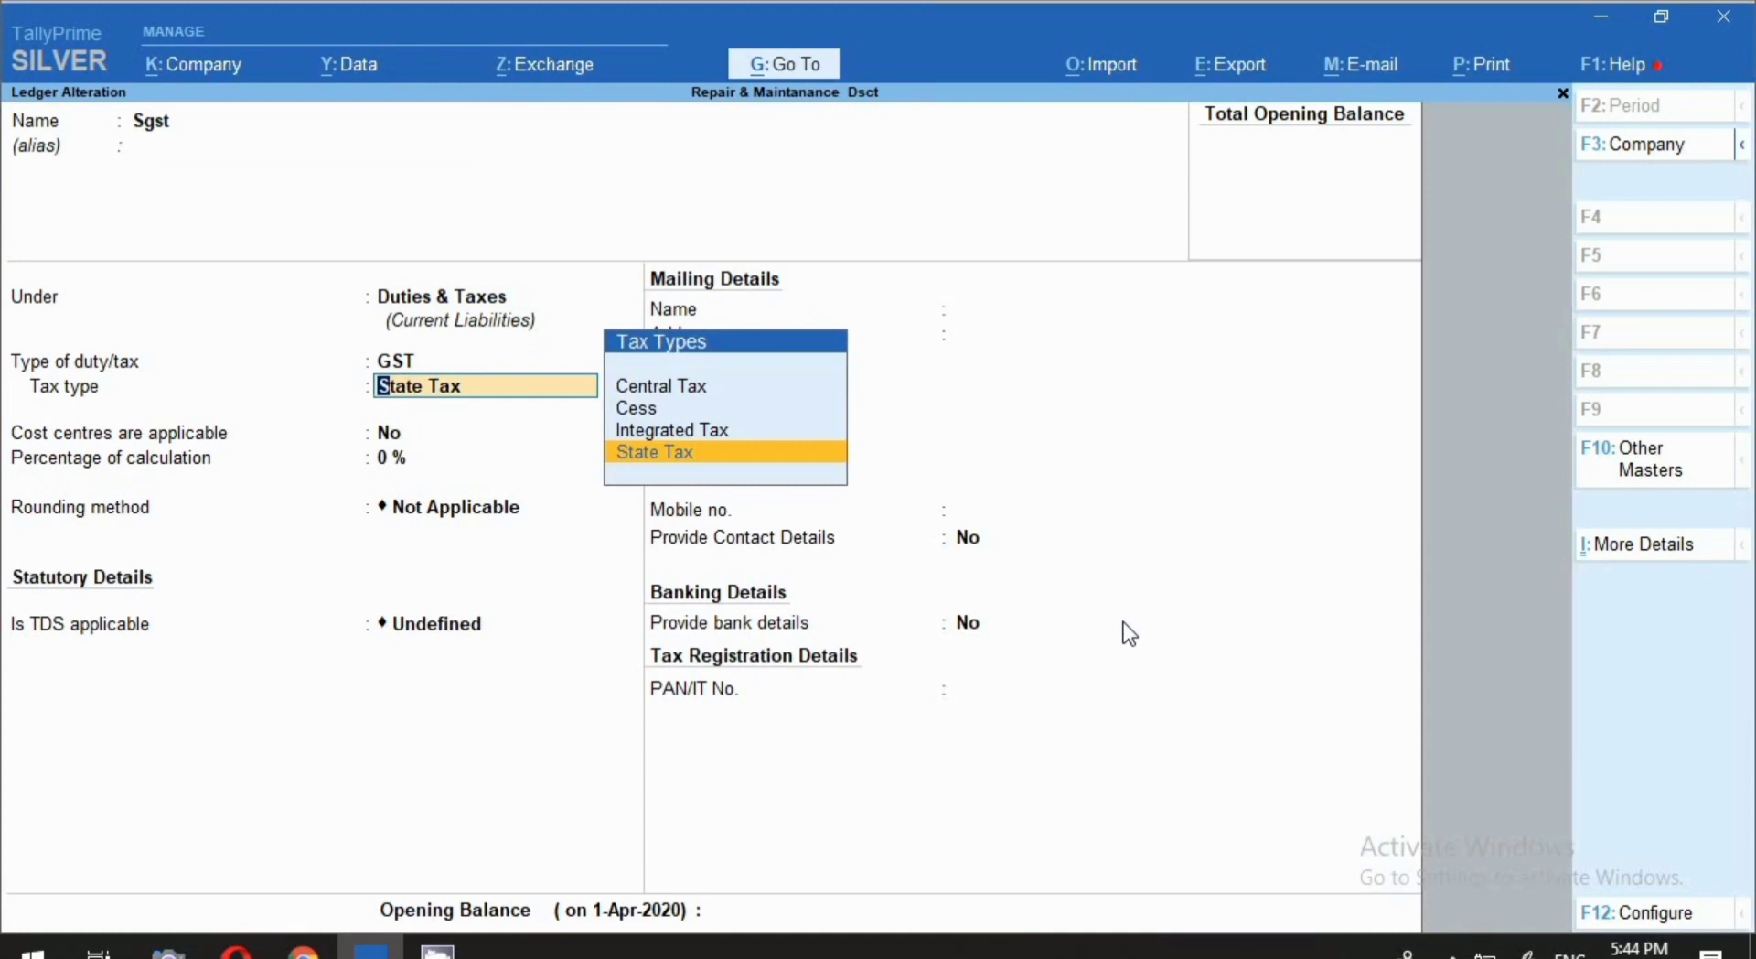
{"action": "key", "text": "Return"}
{"action": "key", "text": "Return"}
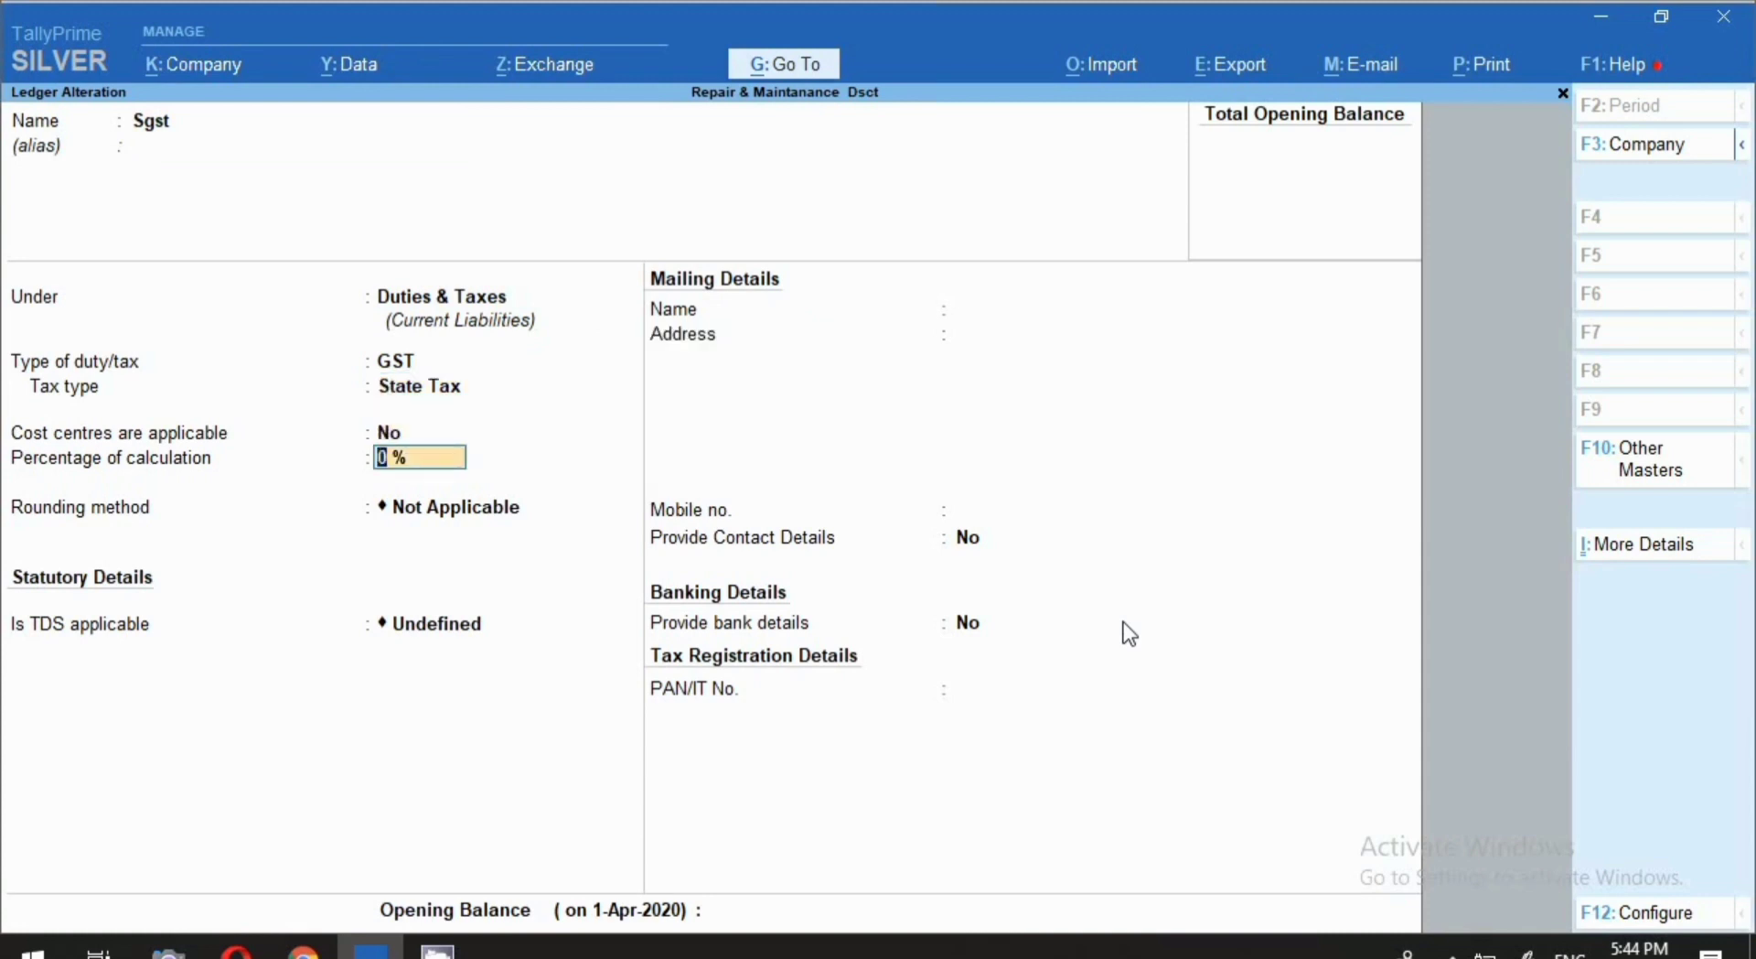
{"action": "key", "text": "ctrl+a"}
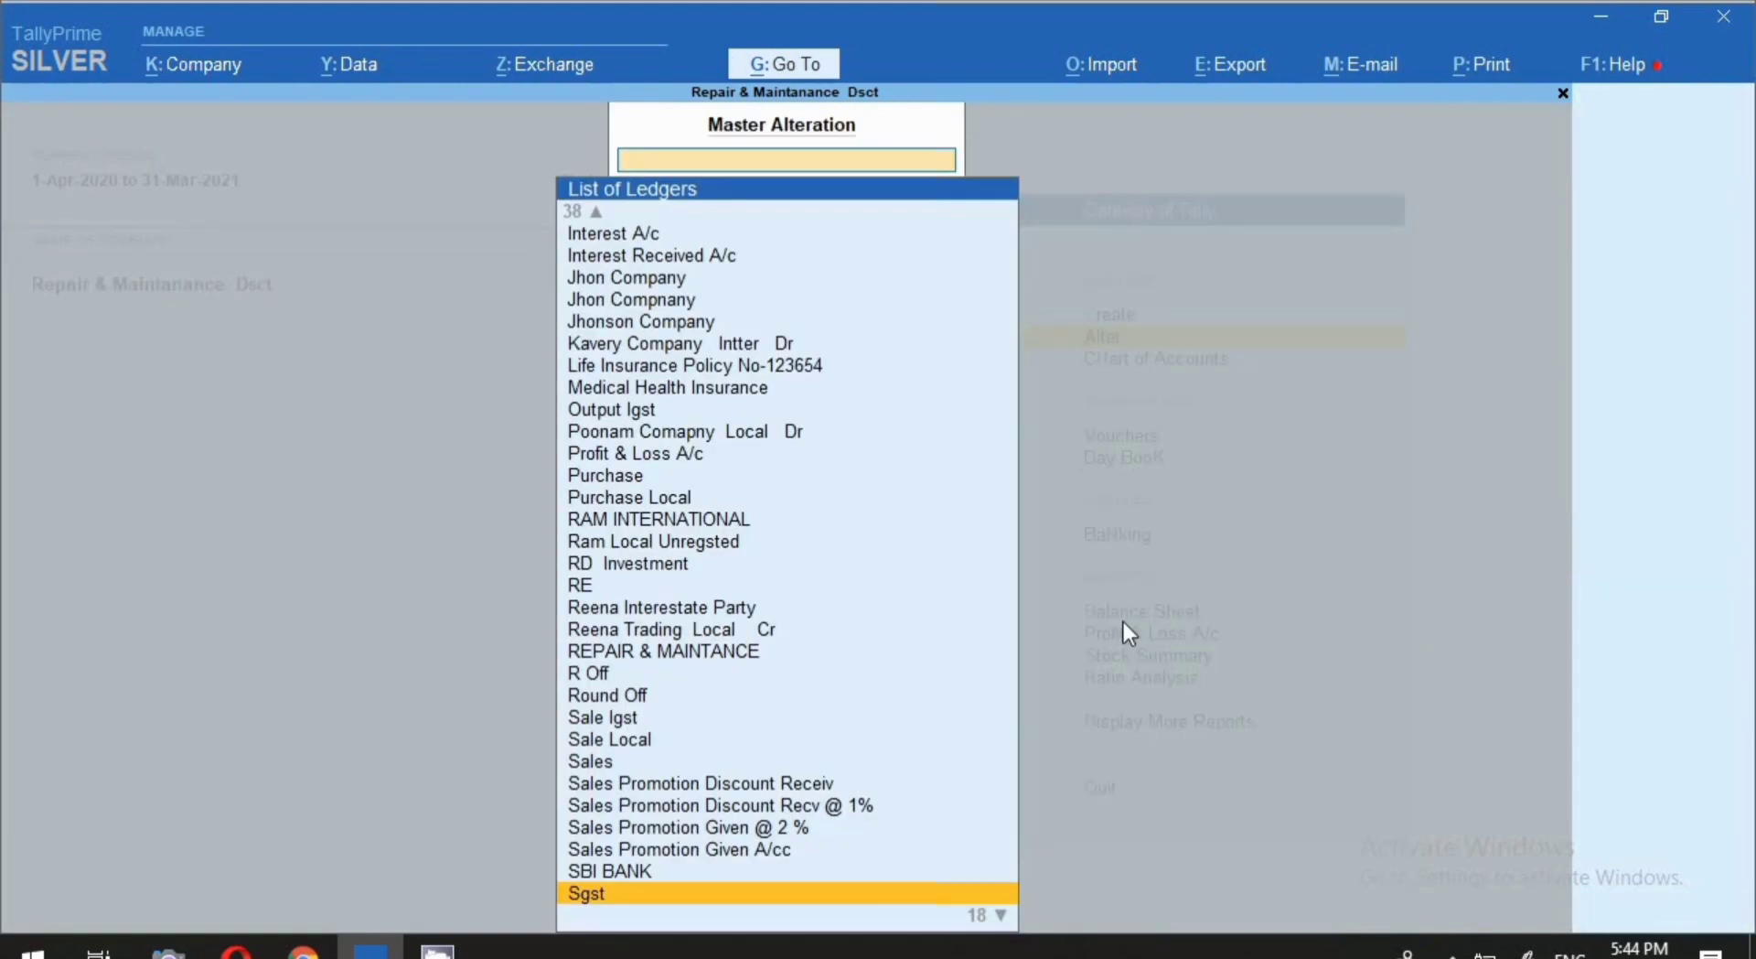
- Open the Igst ledger for alteration, check its group, duty type and tax type, and leave without saving
{"action": "type", "text": "IGS"}
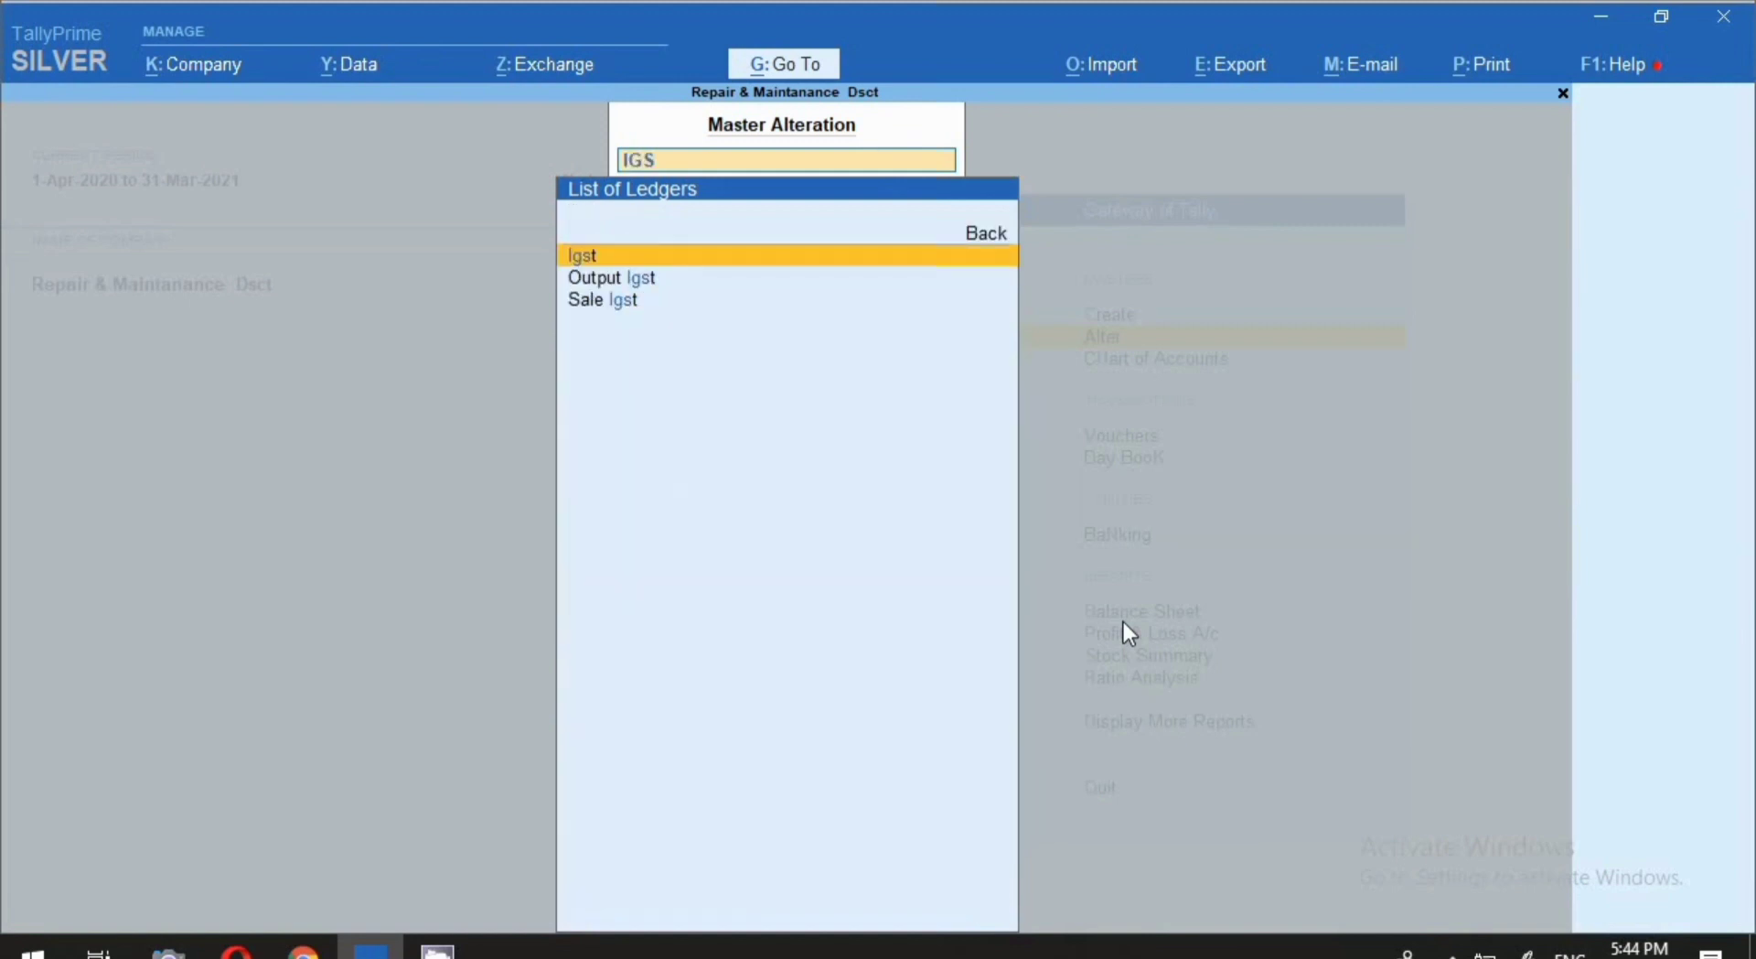
{"action": "key", "text": "Return"}
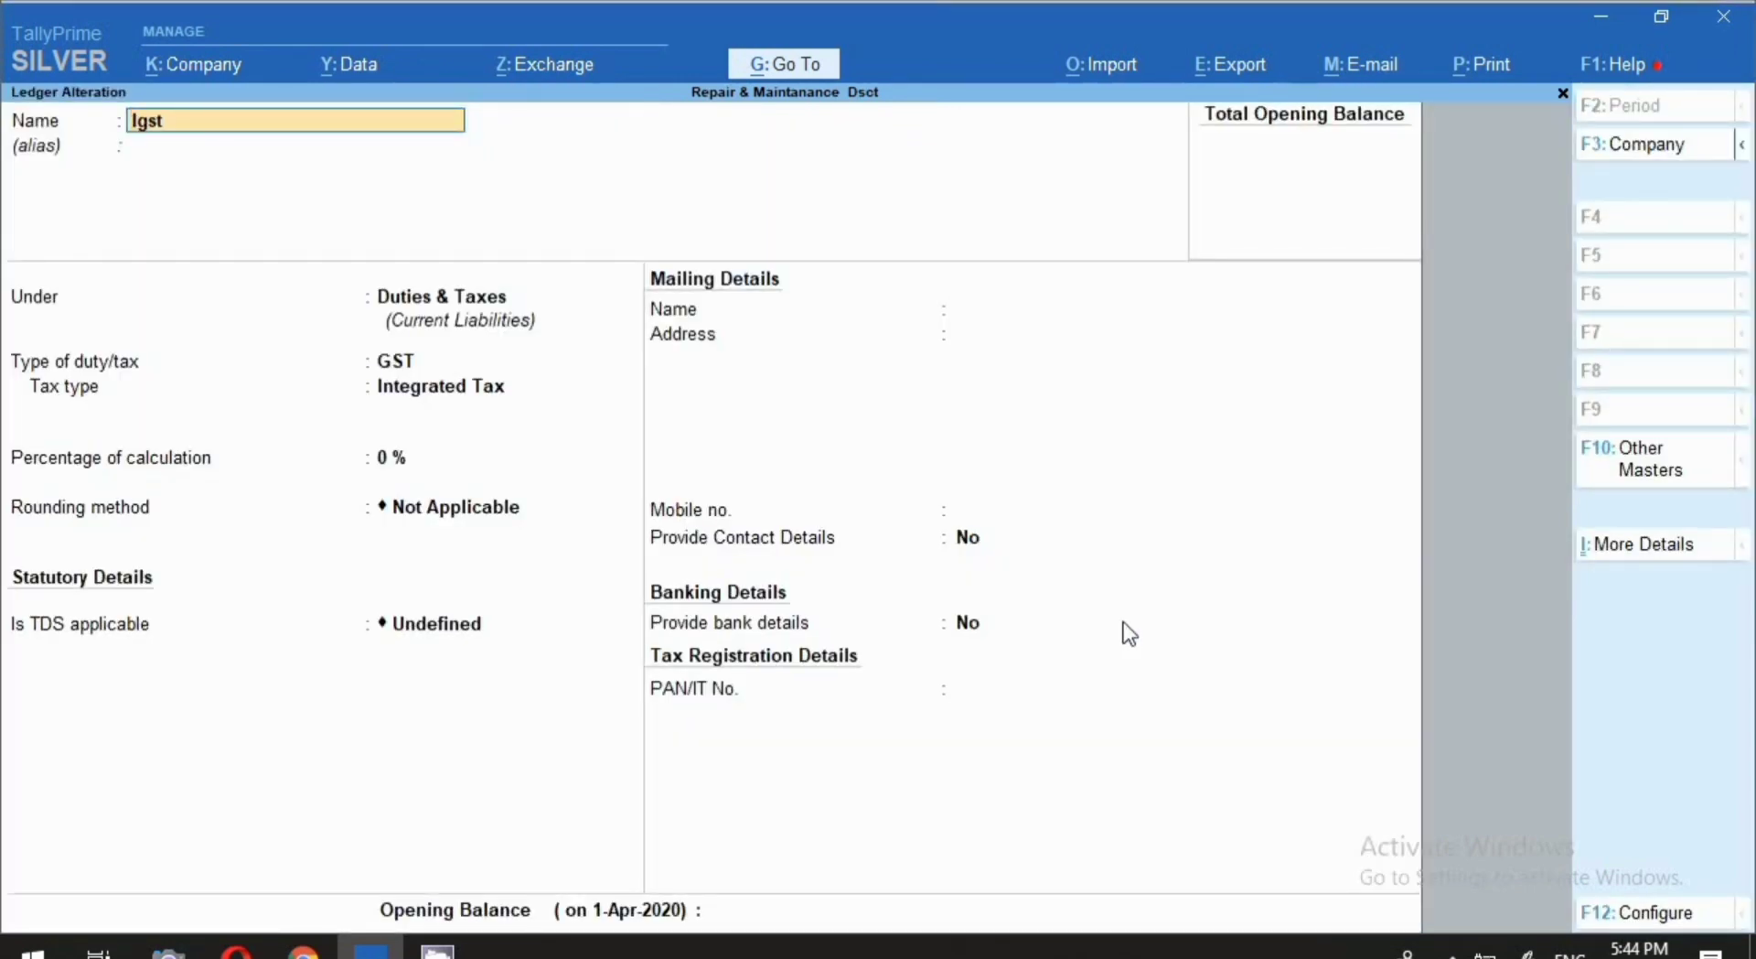
{"action": "key", "text": "Return"}
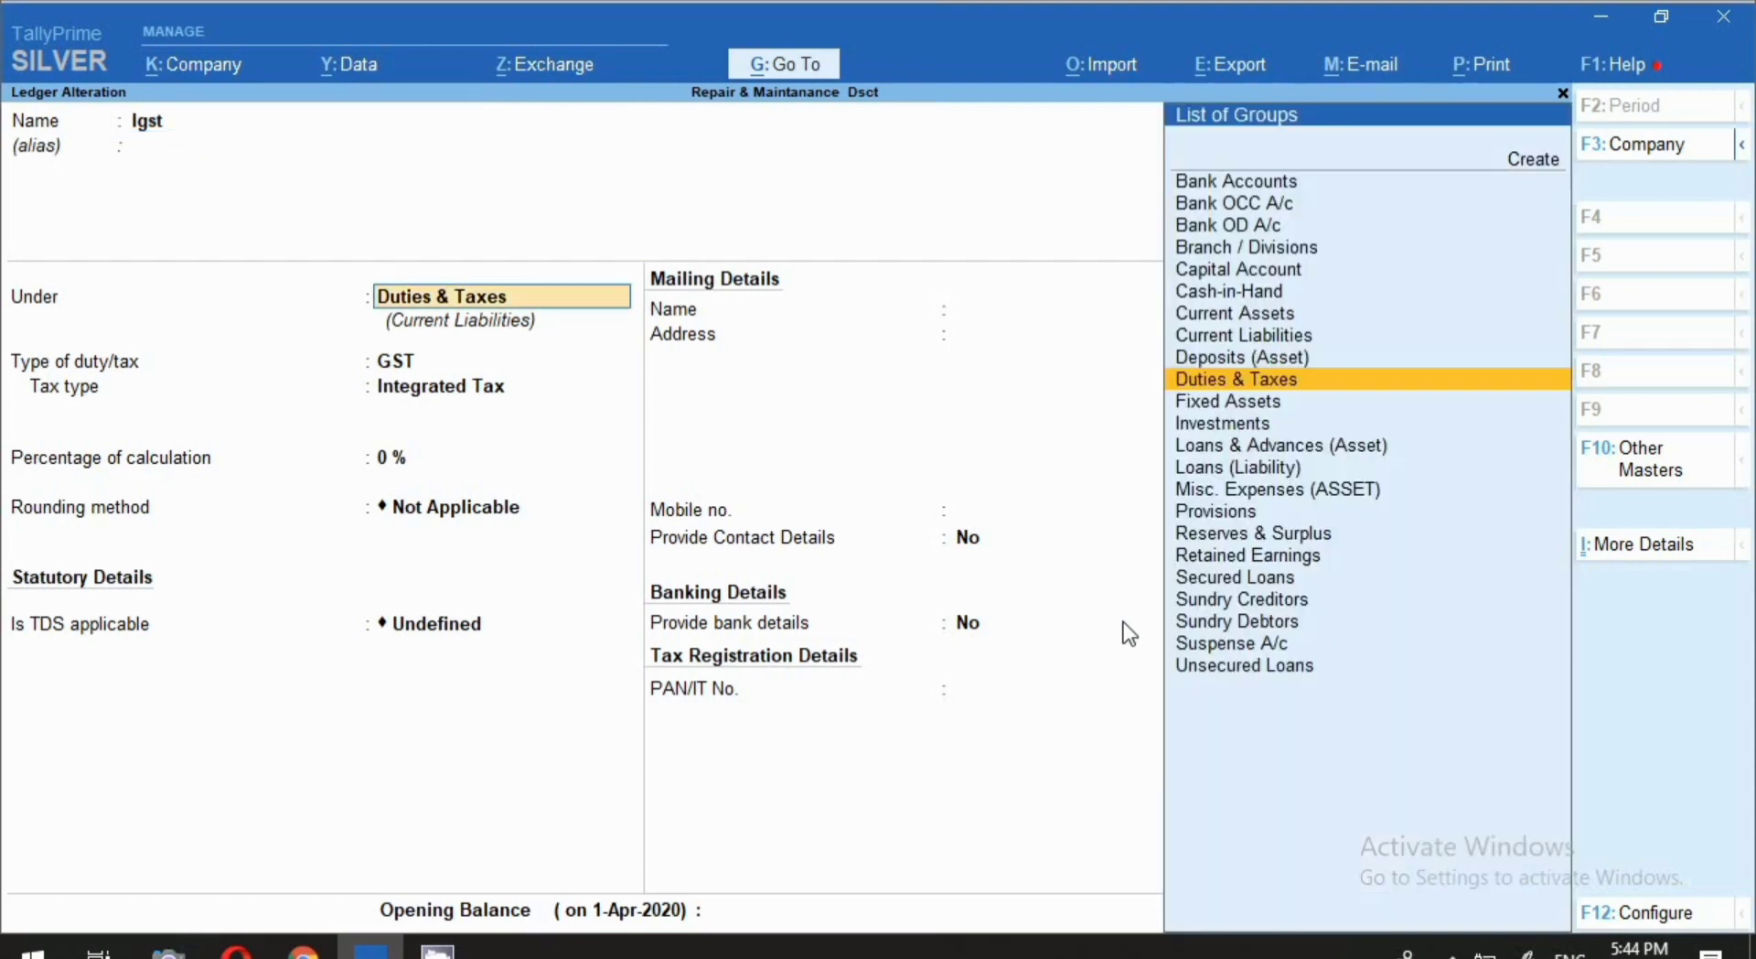
{"action": "key", "text": "Return"}
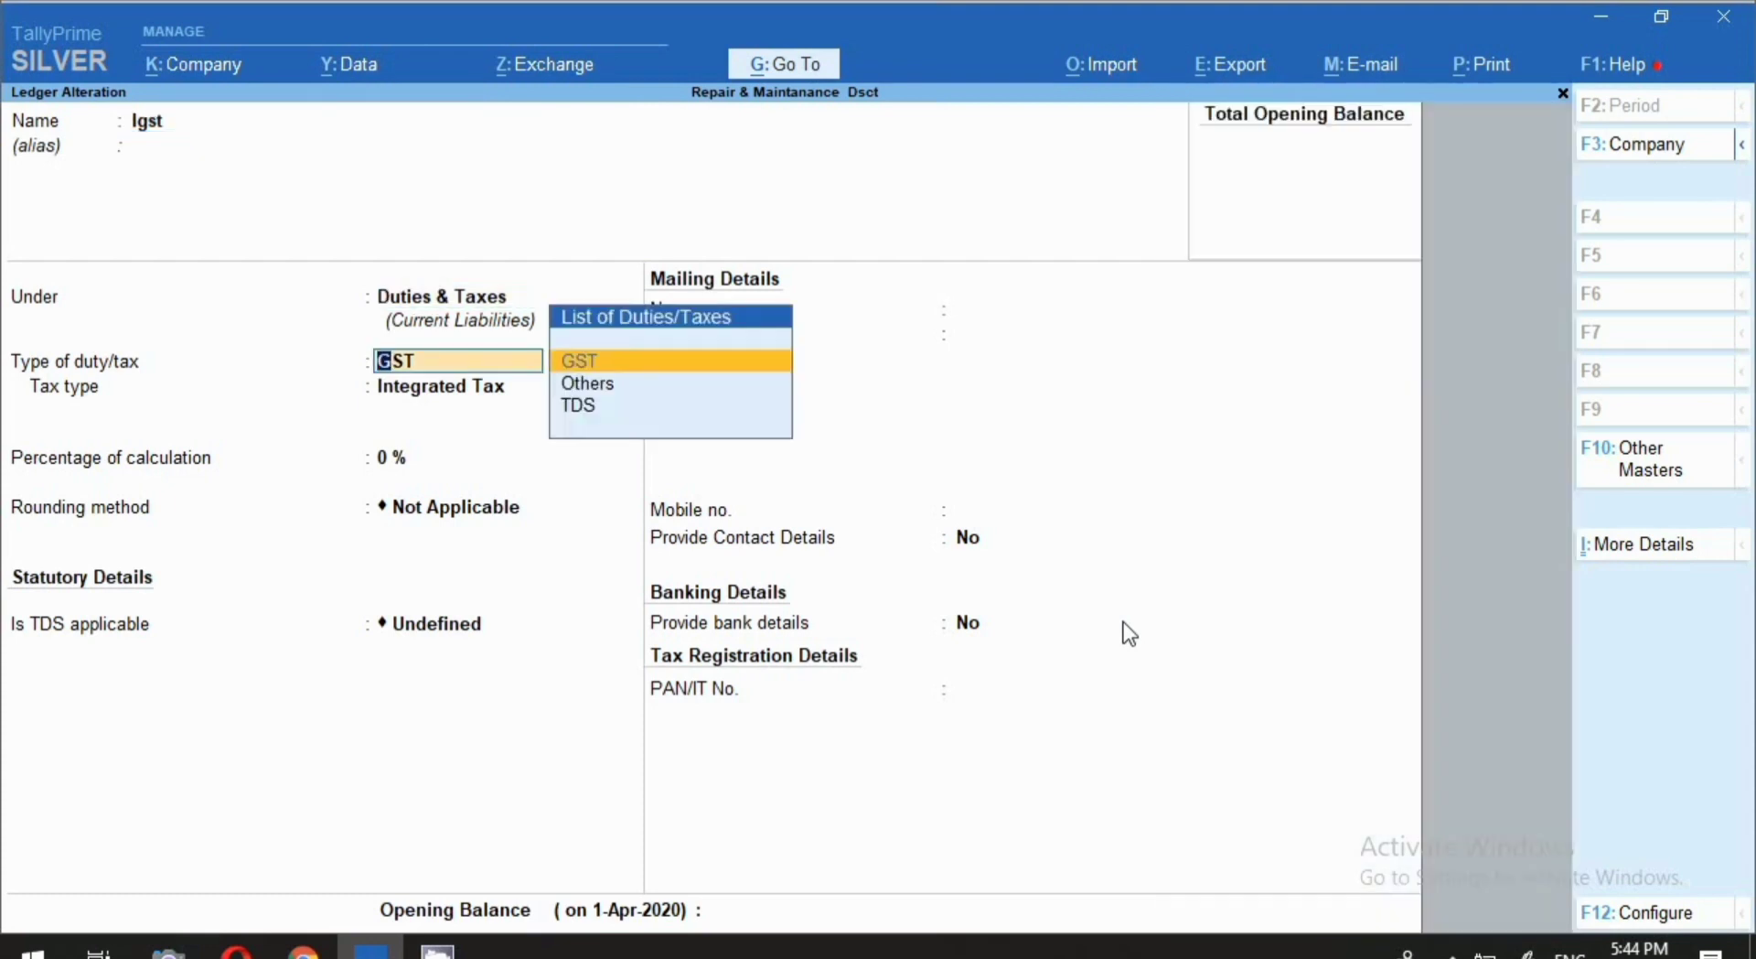
{"action": "key", "text": "Return"}
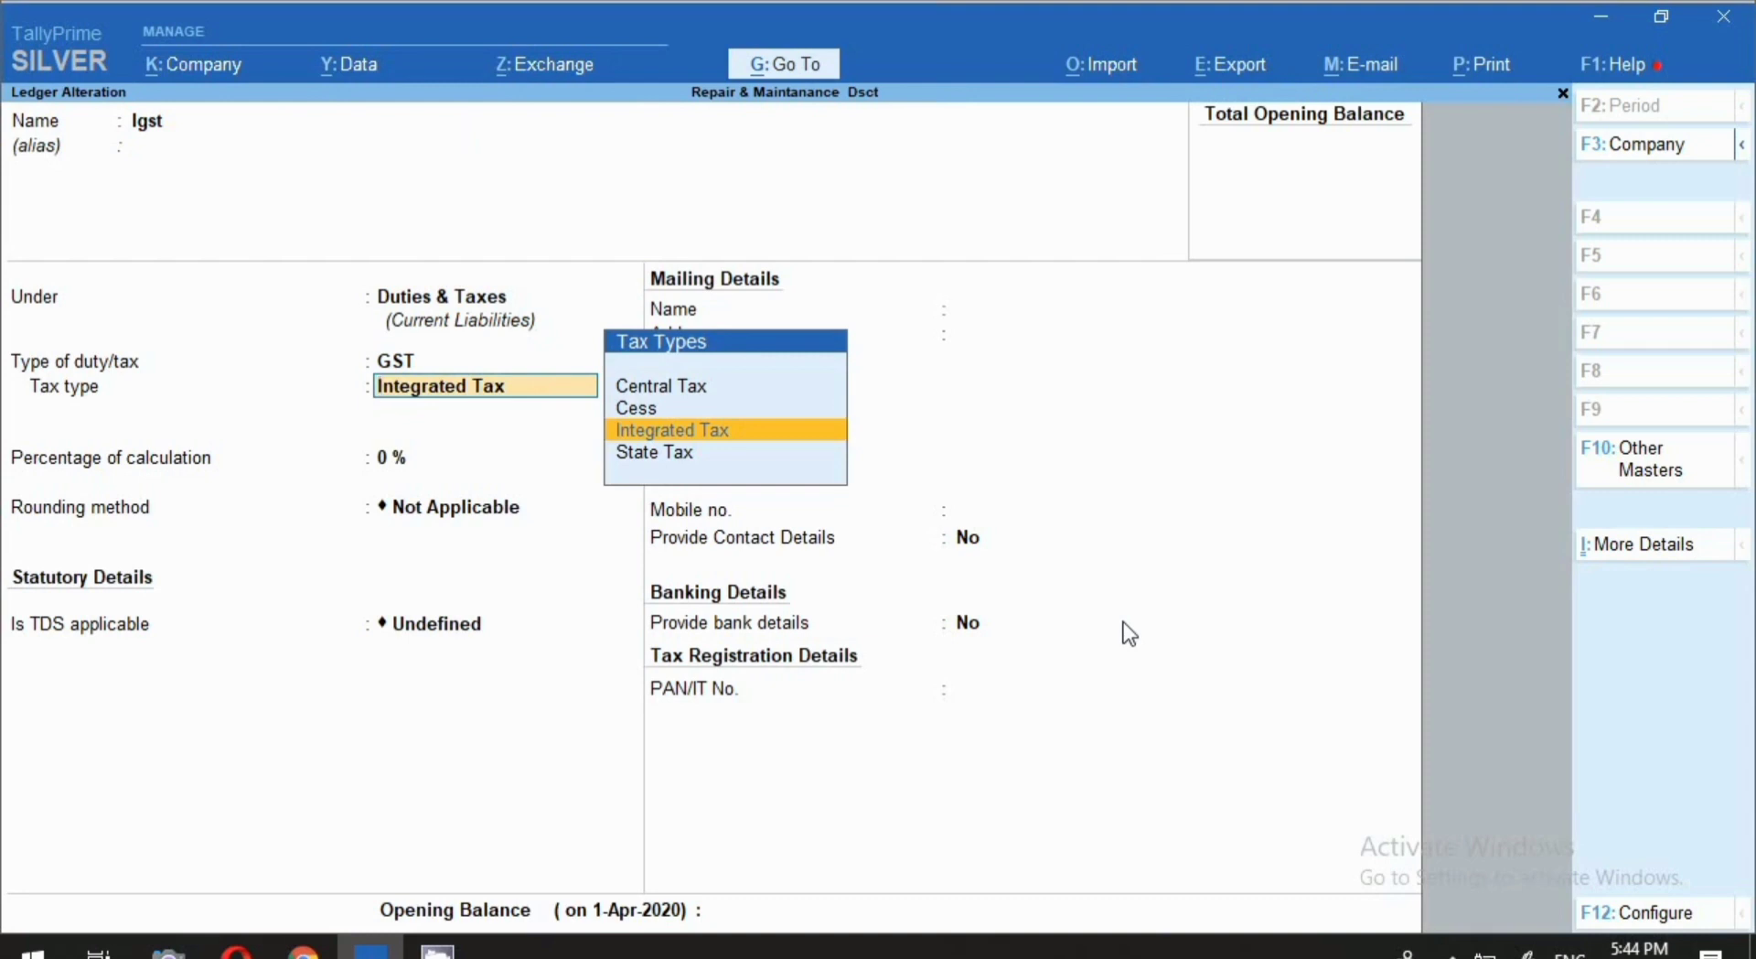
{"action": "key", "text": "Escape"}
{"action": "key", "text": "Escape"}
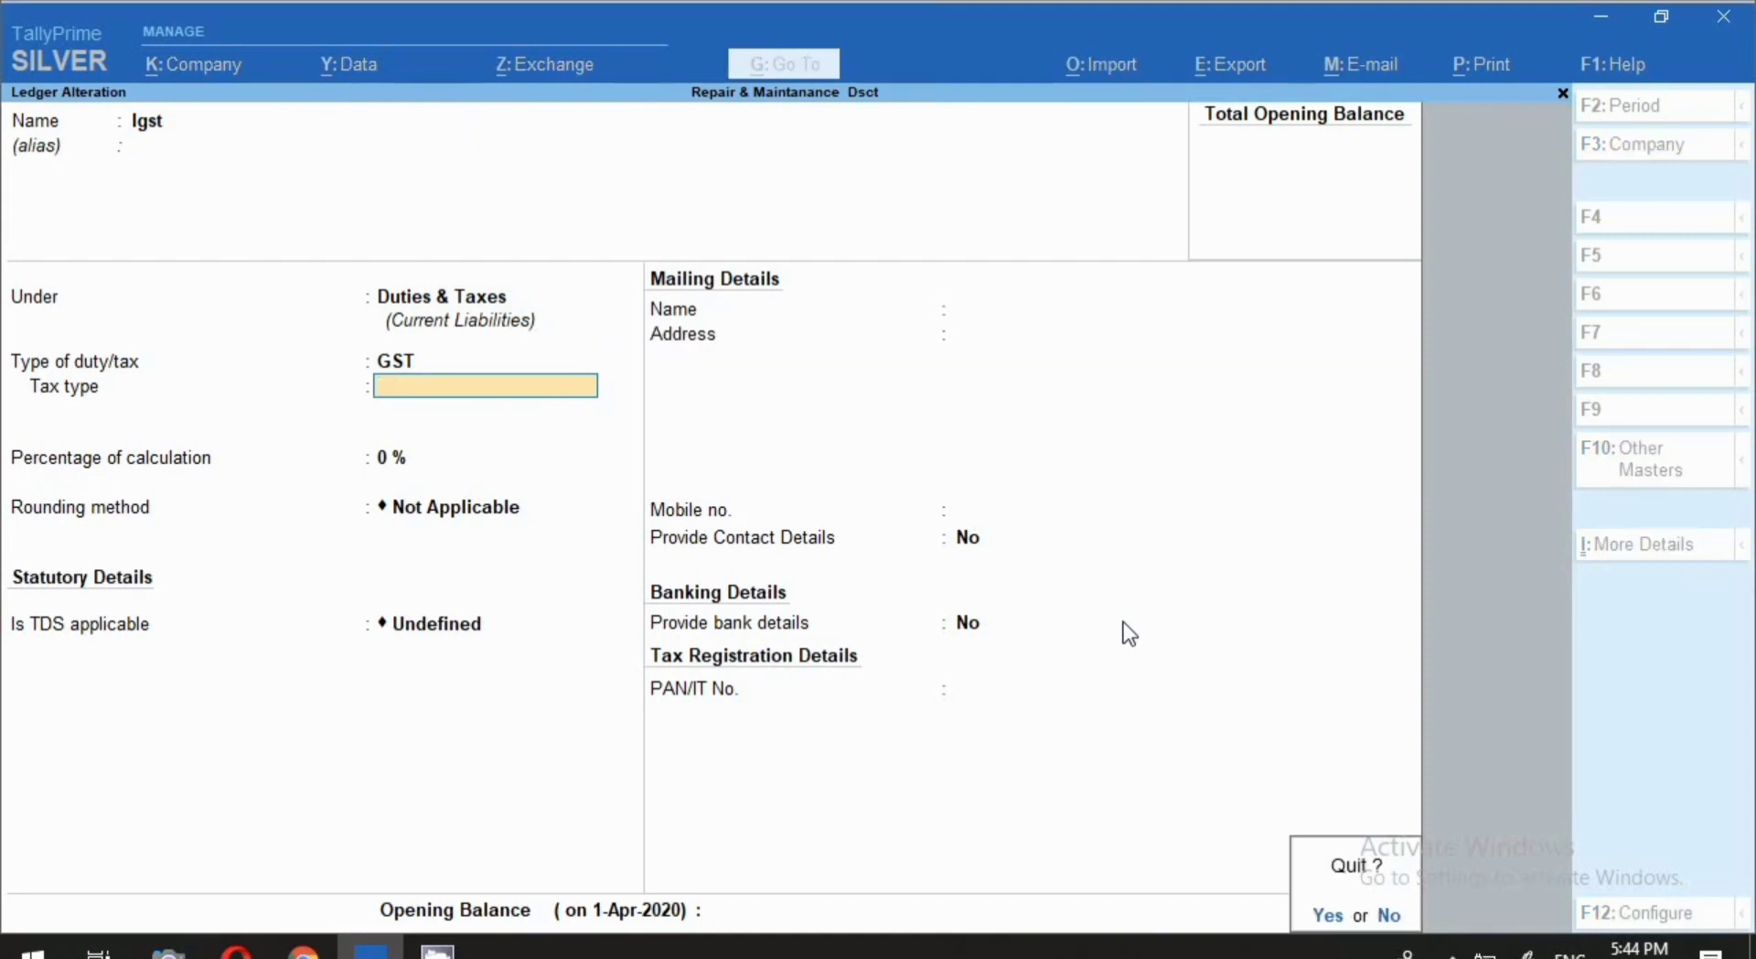
{"action": "key", "text": "Return"}
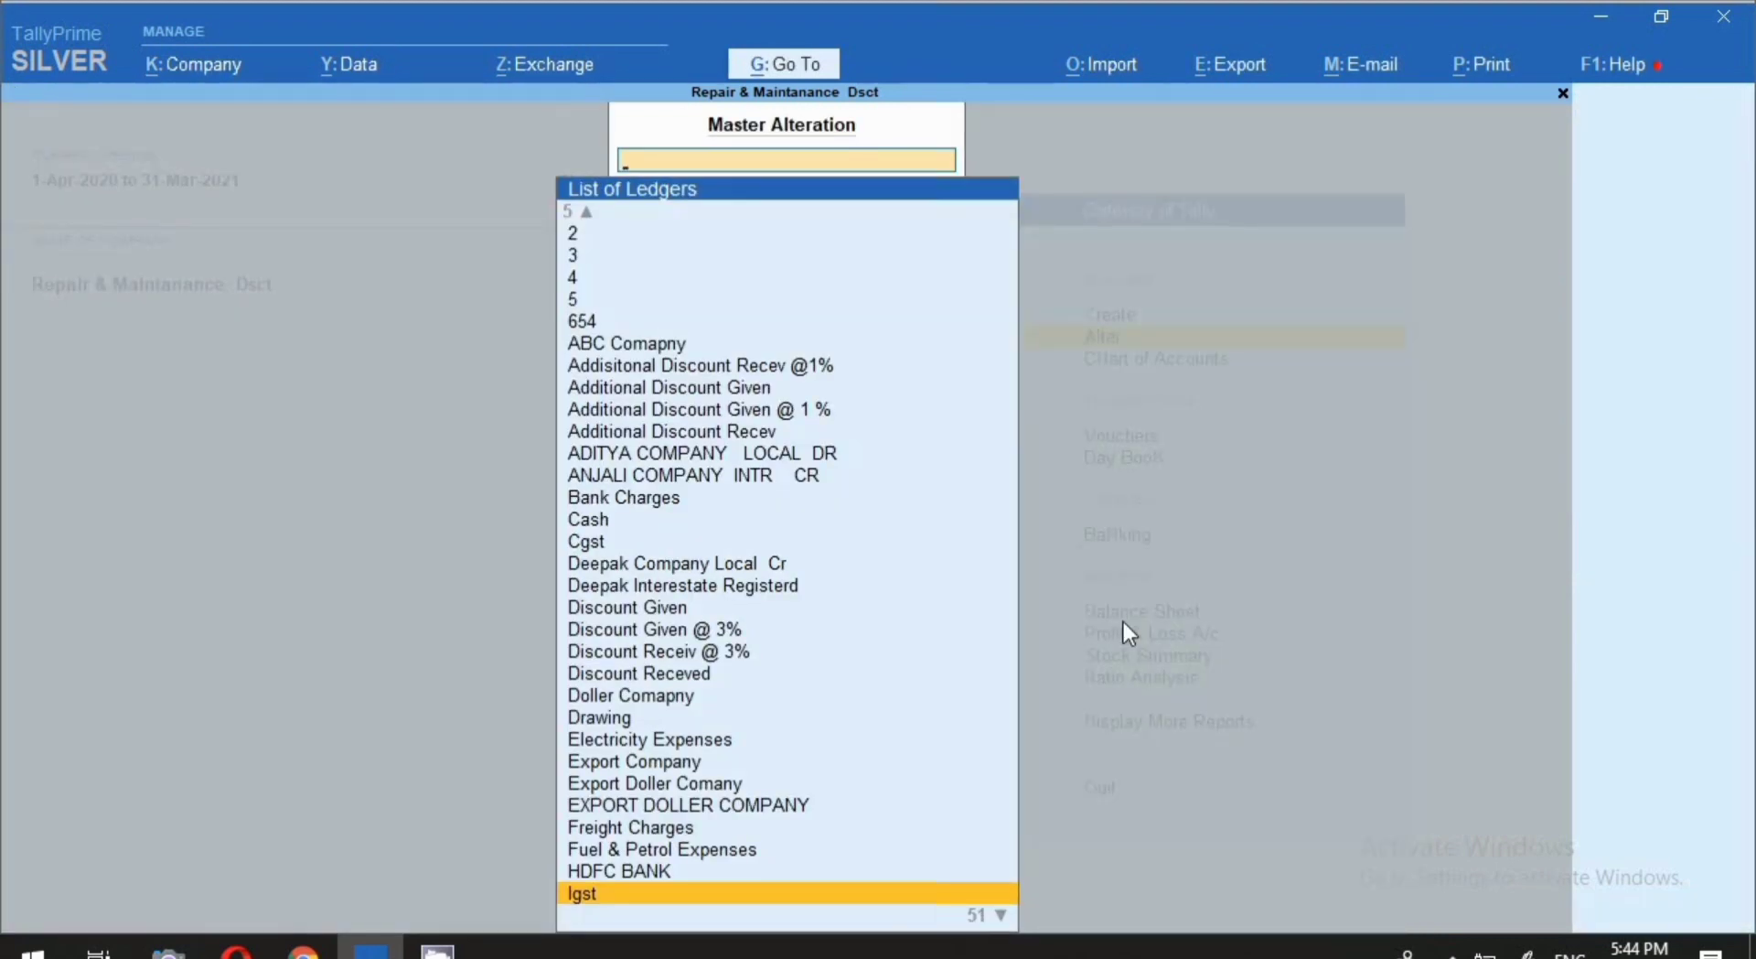
{"action": "key", "text": "Escape"}
{"action": "key", "text": "Escape"}
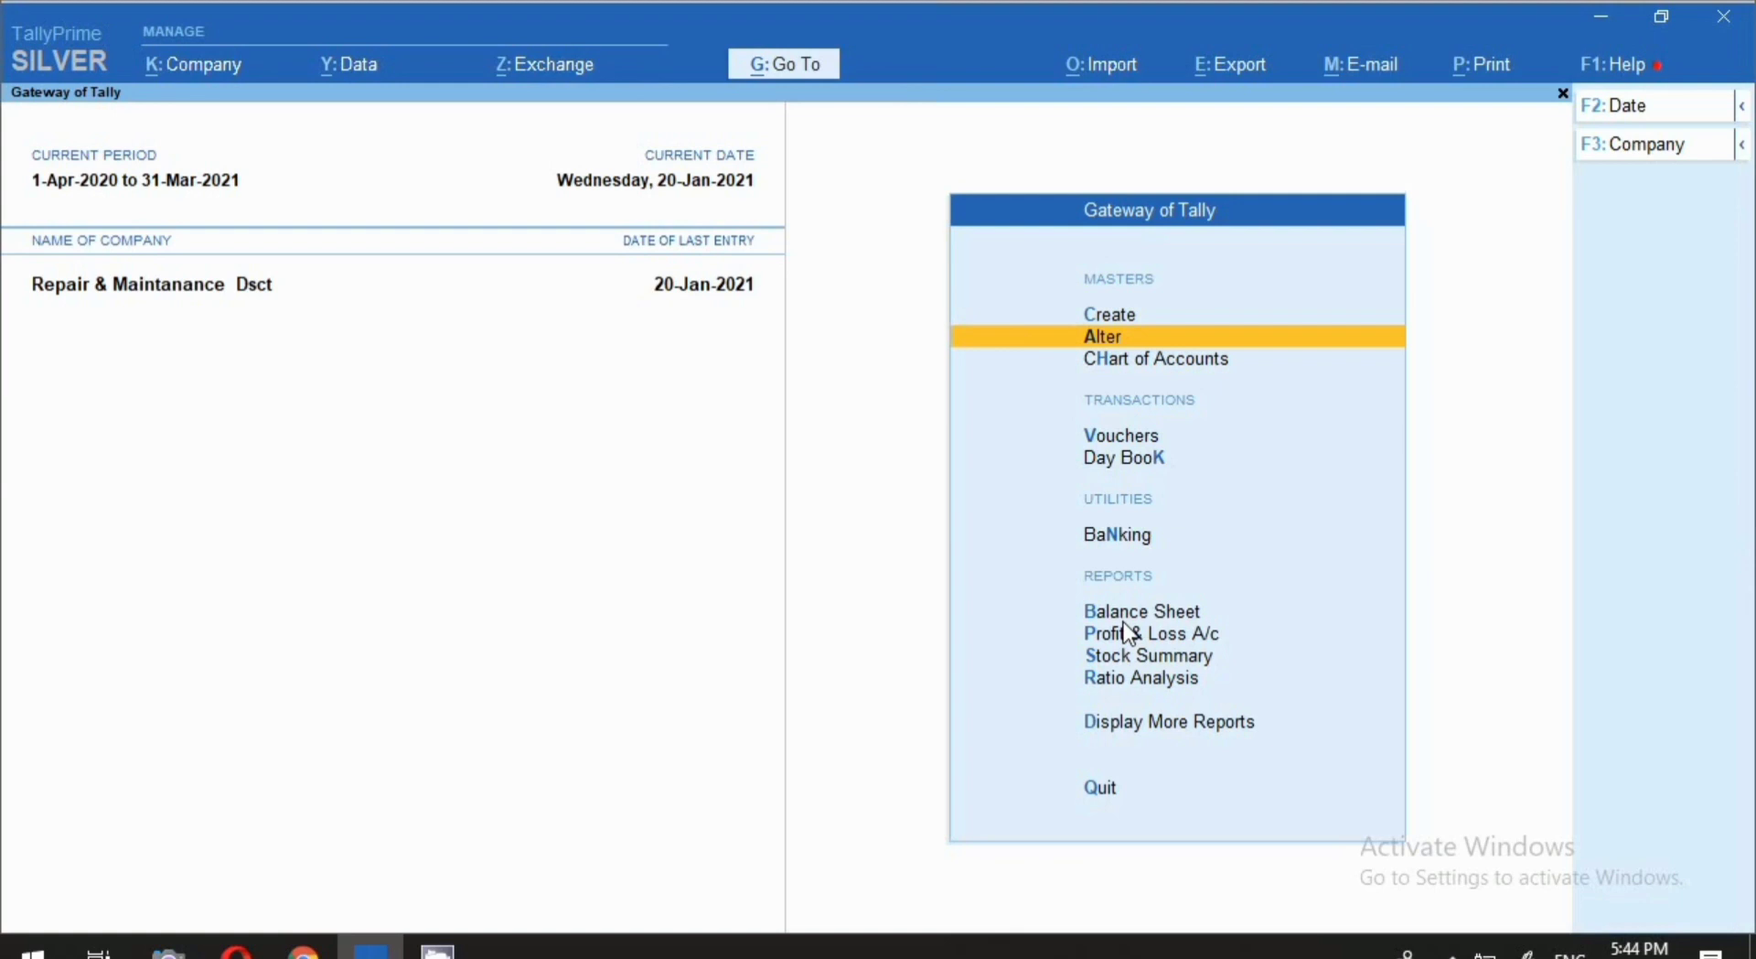
- Start a sales voucher dated 25-Jan-2021 and change its mode to Accounting Invoice
{"action": "key", "text": "v"}
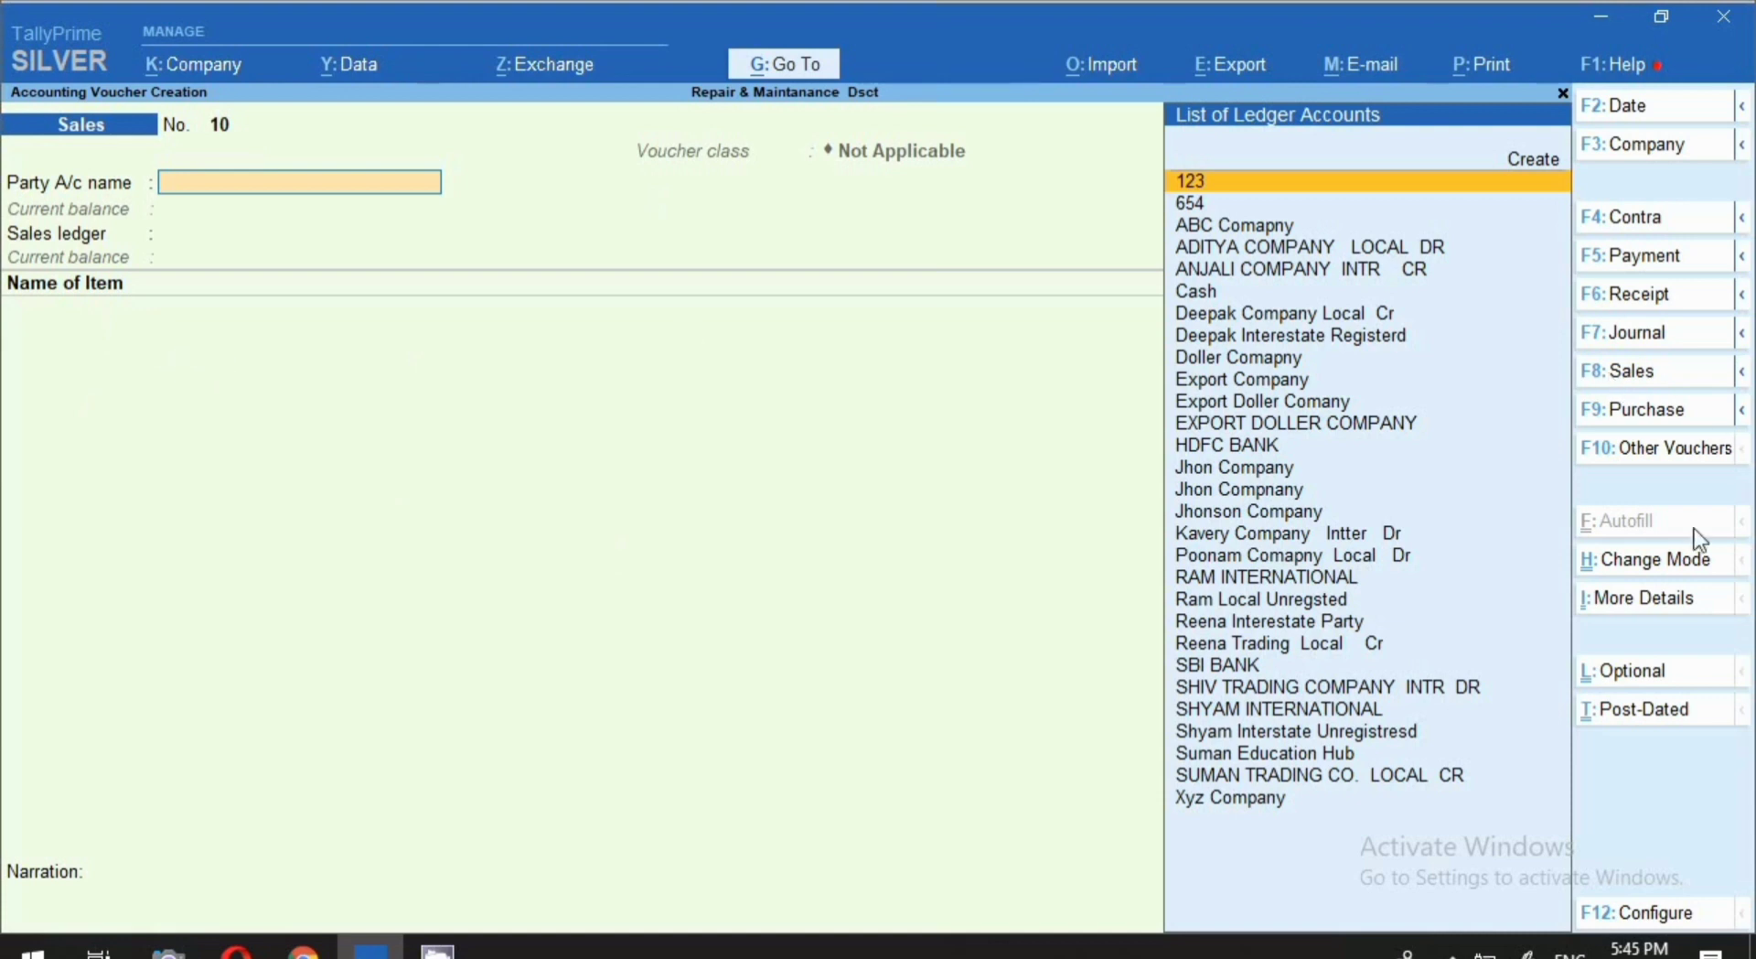
{"action": "left_click", "coordinate": [1617, 563]}
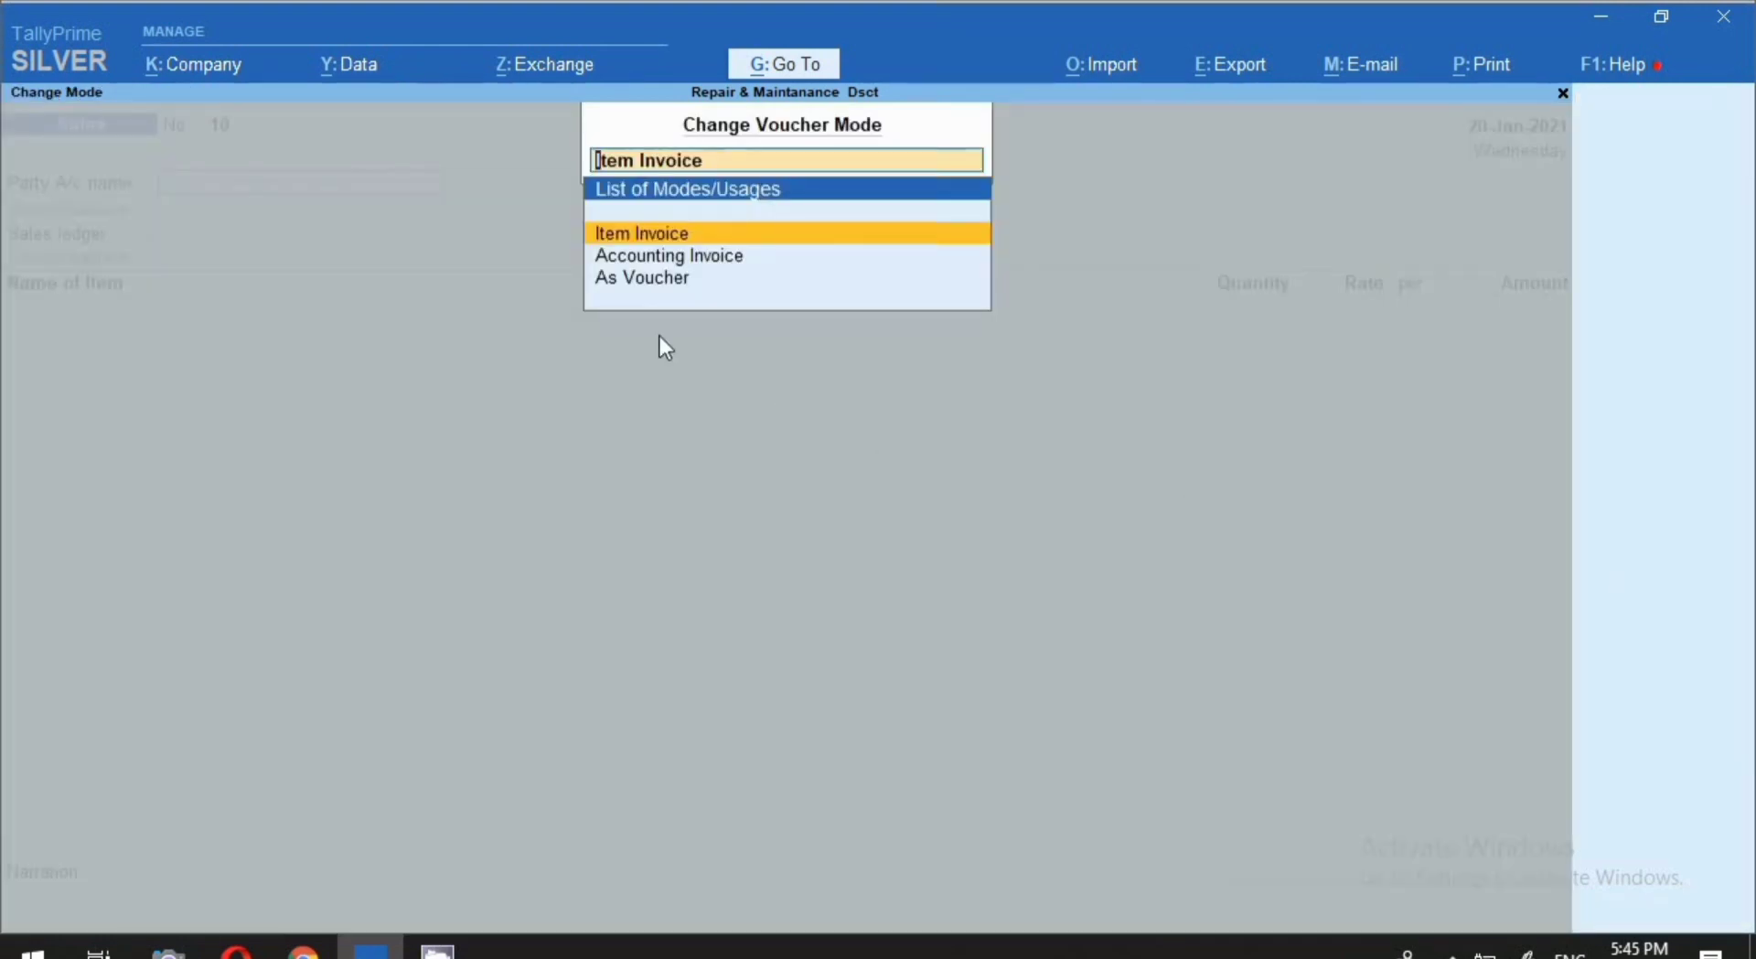
{"action": "left_click", "coordinate": [670, 261]}
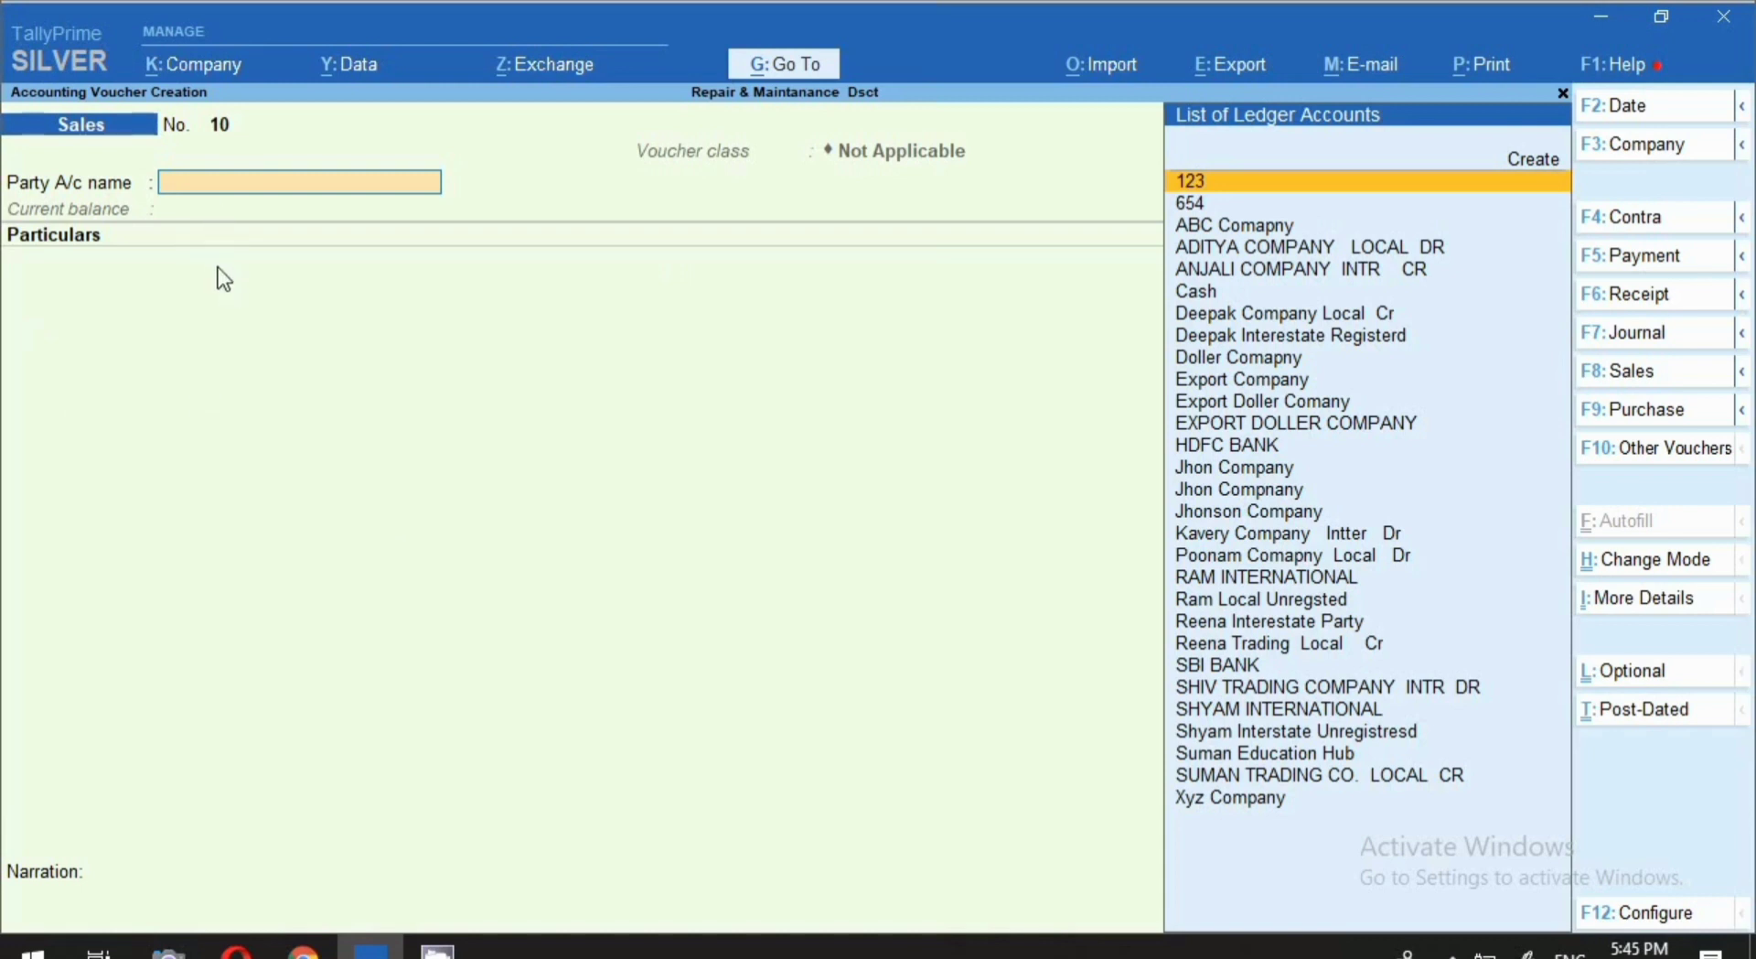
- Choose SHYAM INTERNATIONAL as the party, with delivery note Not Applicable, and accept the dispatch and party details as they are
{"action": "type", "text": "SHY"}
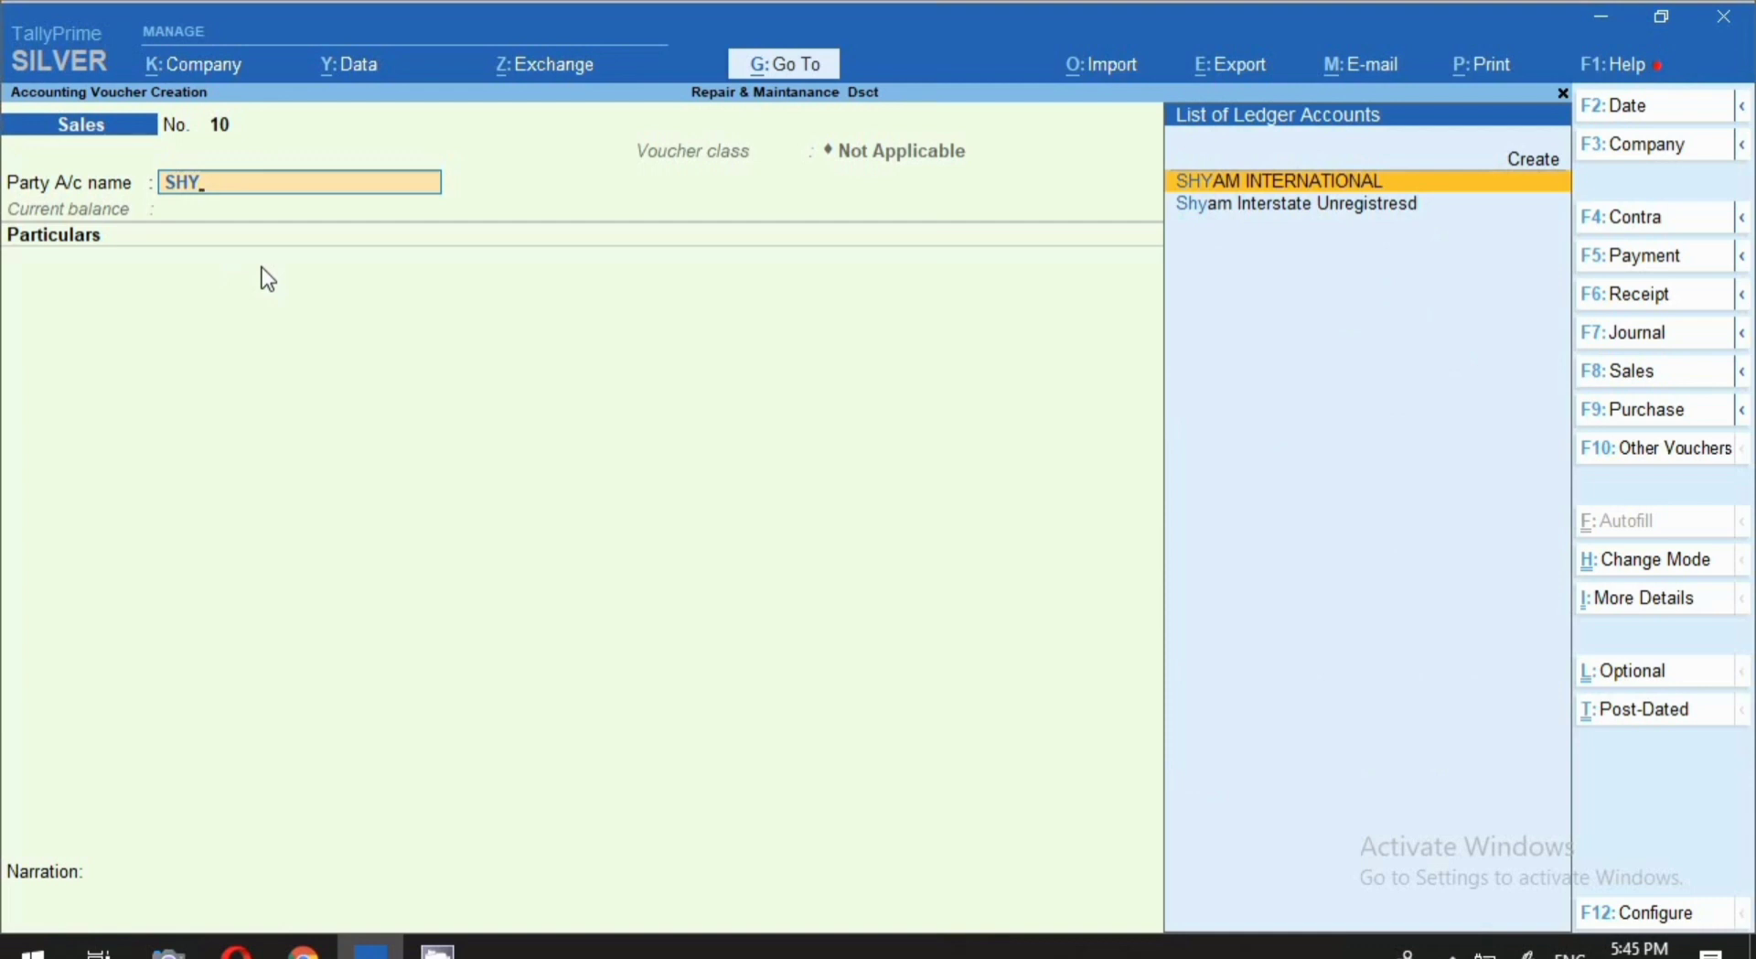
{"action": "key", "text": "Return"}
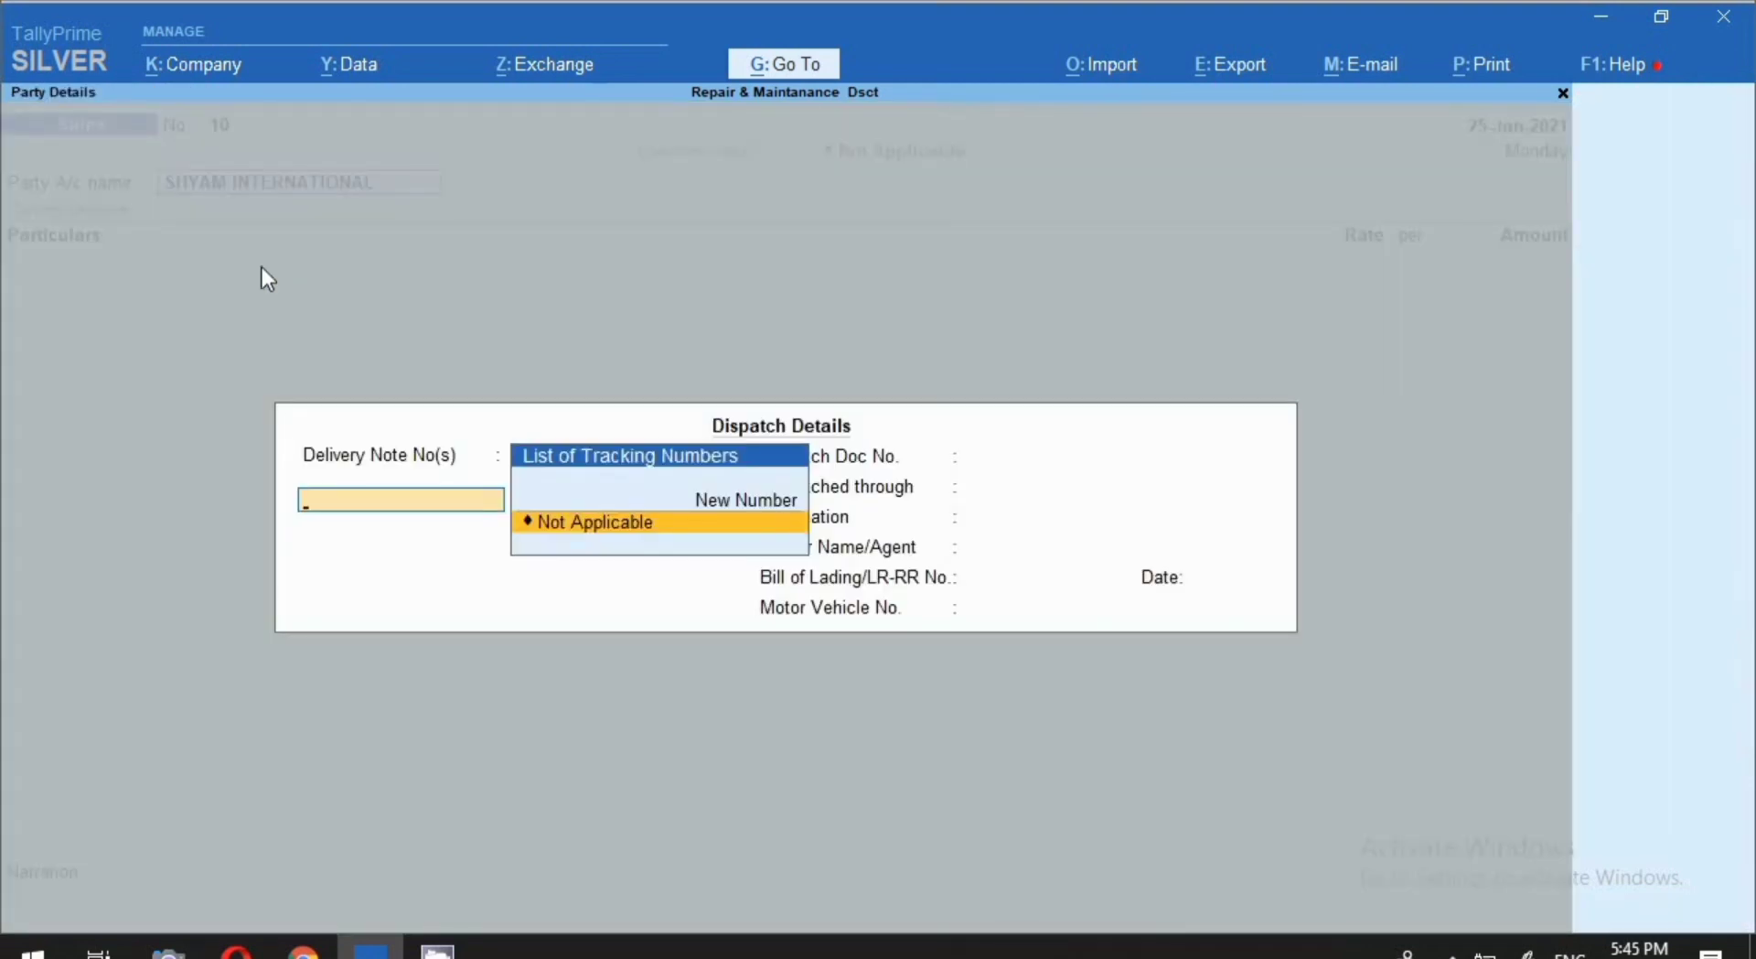
{"action": "key", "text": "Return"}
{"action": "key", "text": "Return"}
{"action": "key", "text": "Return"}
{"action": "key", "text": "Return"}
{"action": "key", "text": "Return"}
{"action": "key", "text": "Return"}
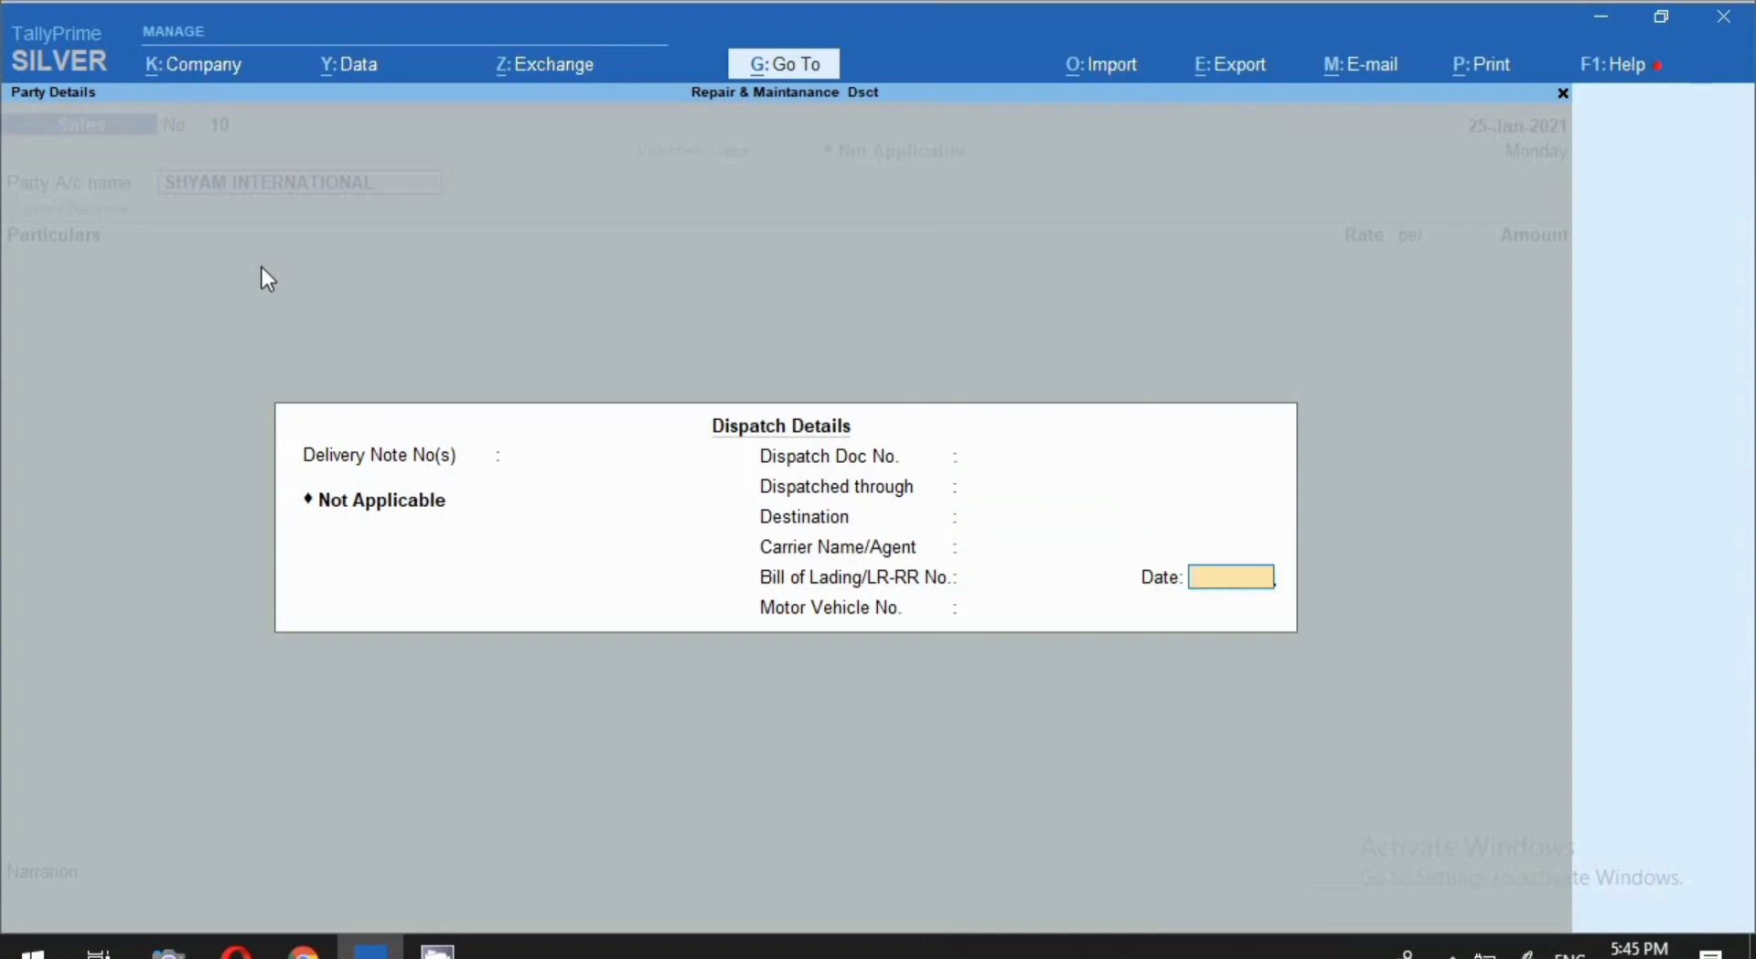
{"action": "key", "text": "Return"}
{"action": "key", "text": "Return"}
{"action": "key", "text": "Return"}
{"action": "key", "text": "Return"}
{"action": "key", "text": "Return"}
{"action": "key", "text": "Return"}
{"action": "key", "text": "Return"}
{"action": "key", "text": "Return"}
{"action": "key", "text": "Return"}
{"action": "key", "text": "Return"}
{"action": "key", "text": "Return"}
{"action": "key", "text": "Return"}
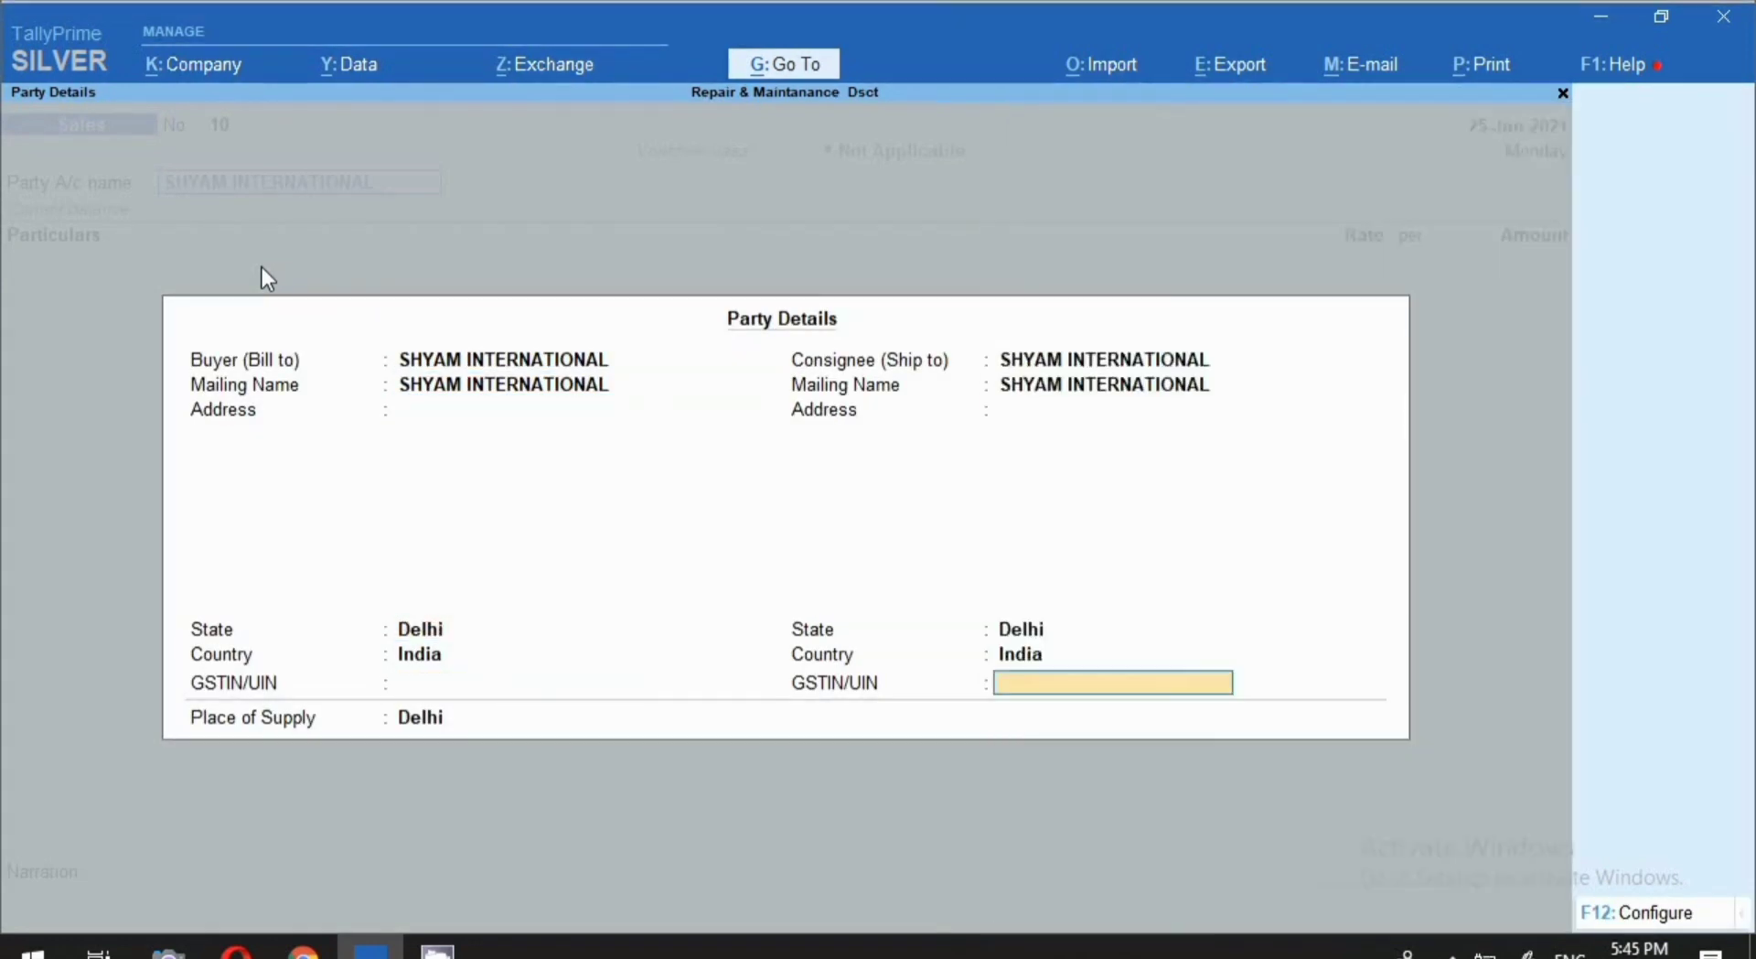
{"action": "key", "text": "Return"}
{"action": "key", "text": "Return"}
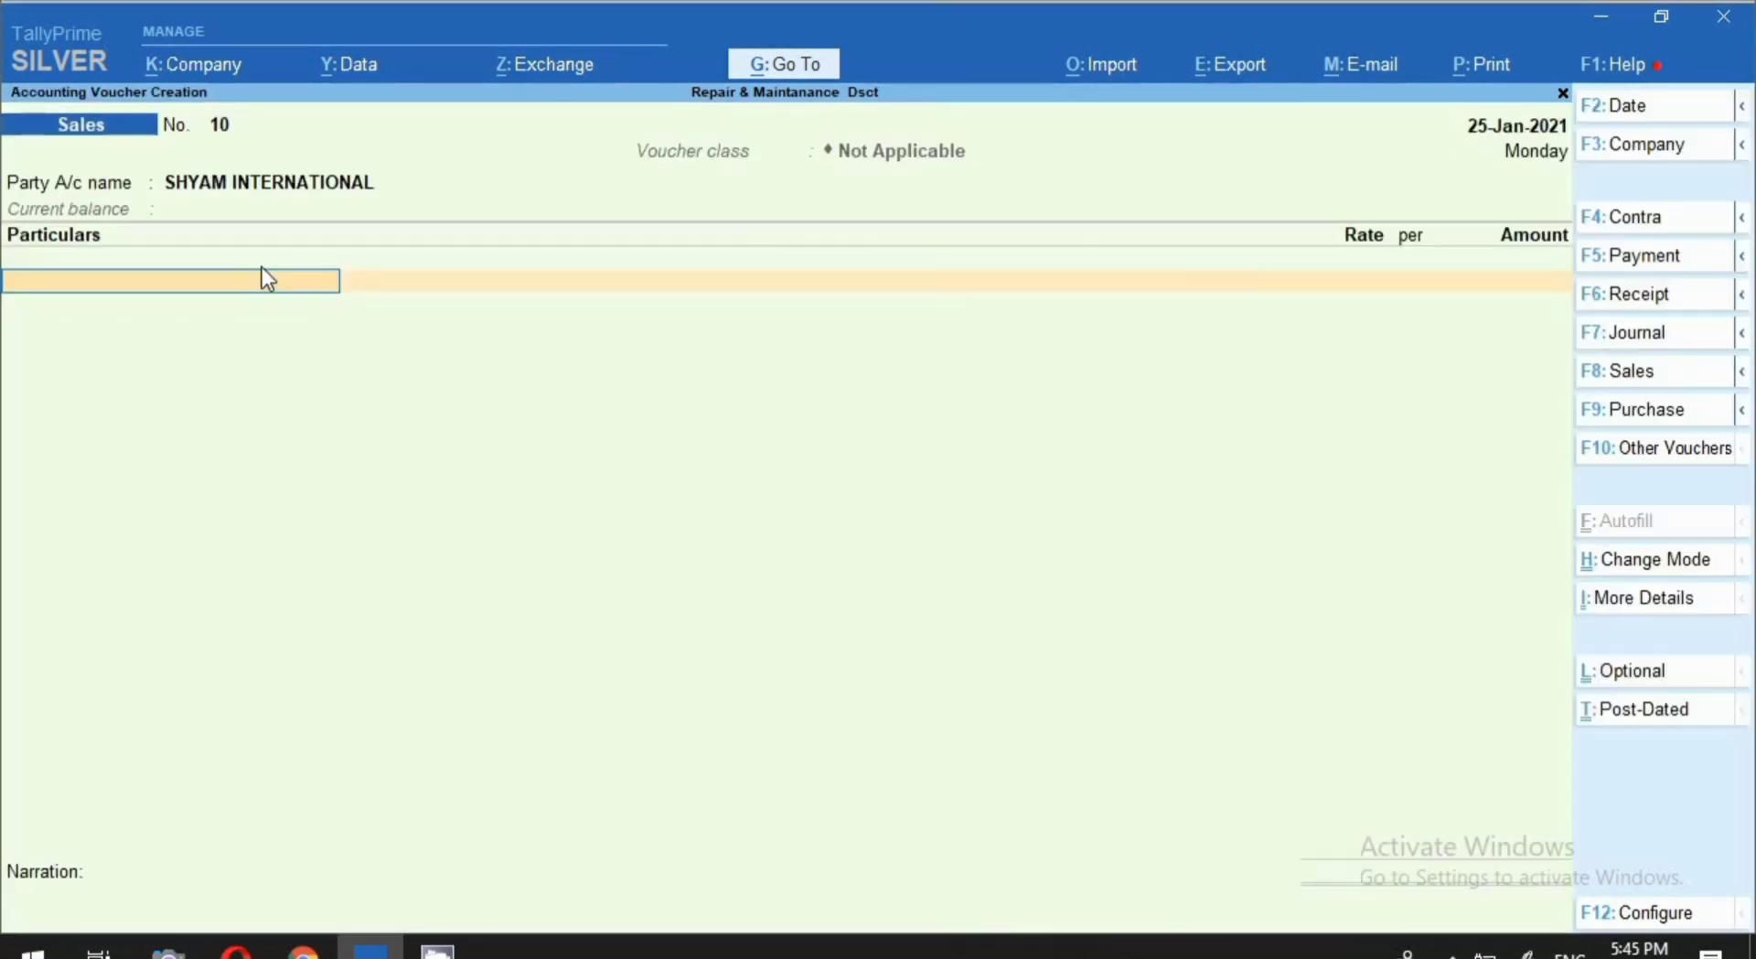
- Add the REPAIR & MAINTANCE ledger to the sales voucher with an amount of 10,000
{"action": "type", "text": "RE"}
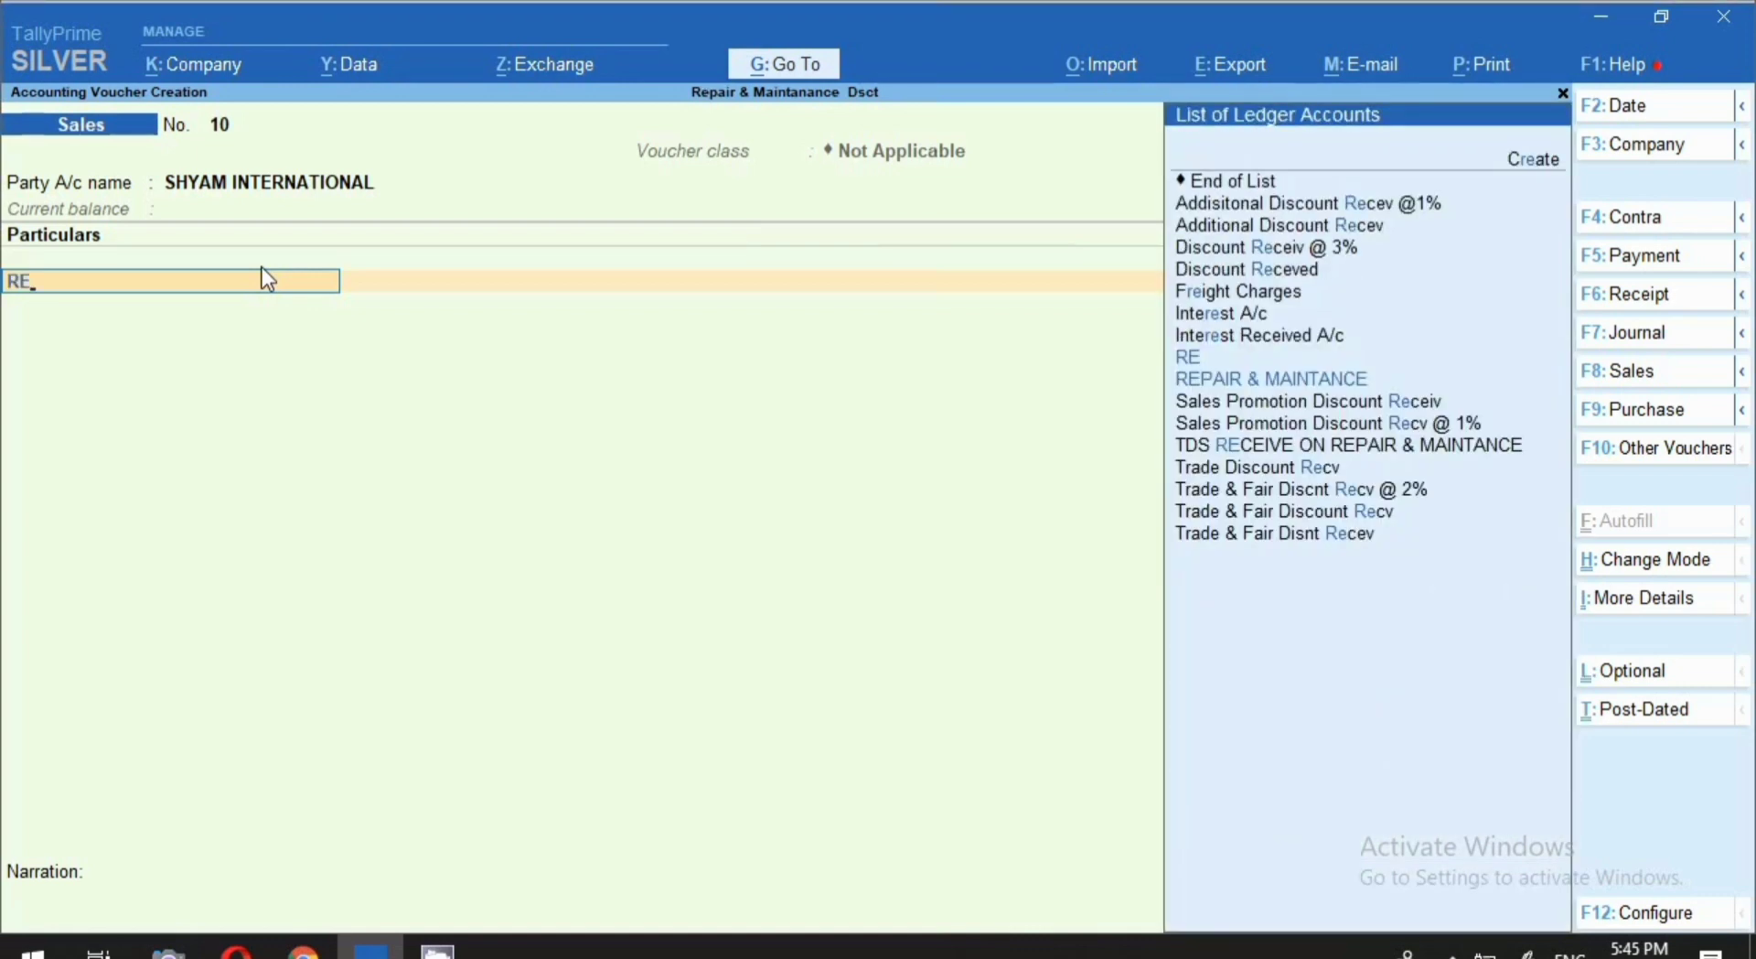
{"action": "key", "text": "Down"}
{"action": "key", "text": "Return"}
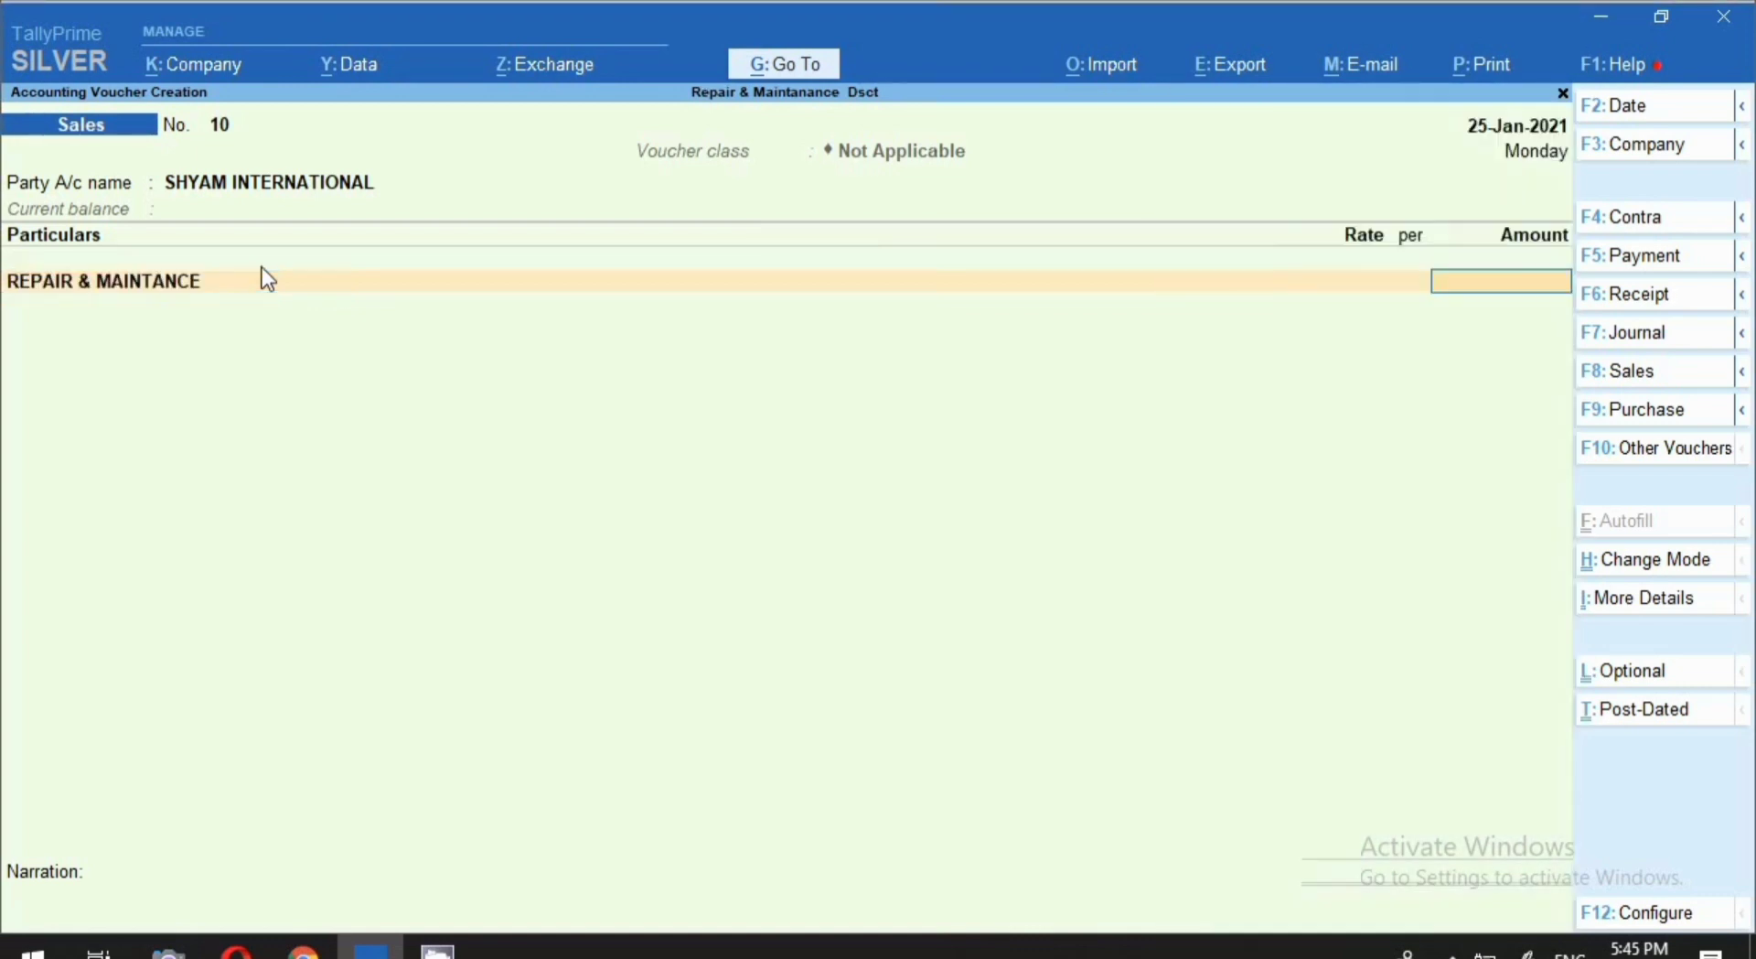
{"action": "type", "text": "10,0"}
{"action": "type", "text": "000"}
{"action": "key", "text": "Return"}
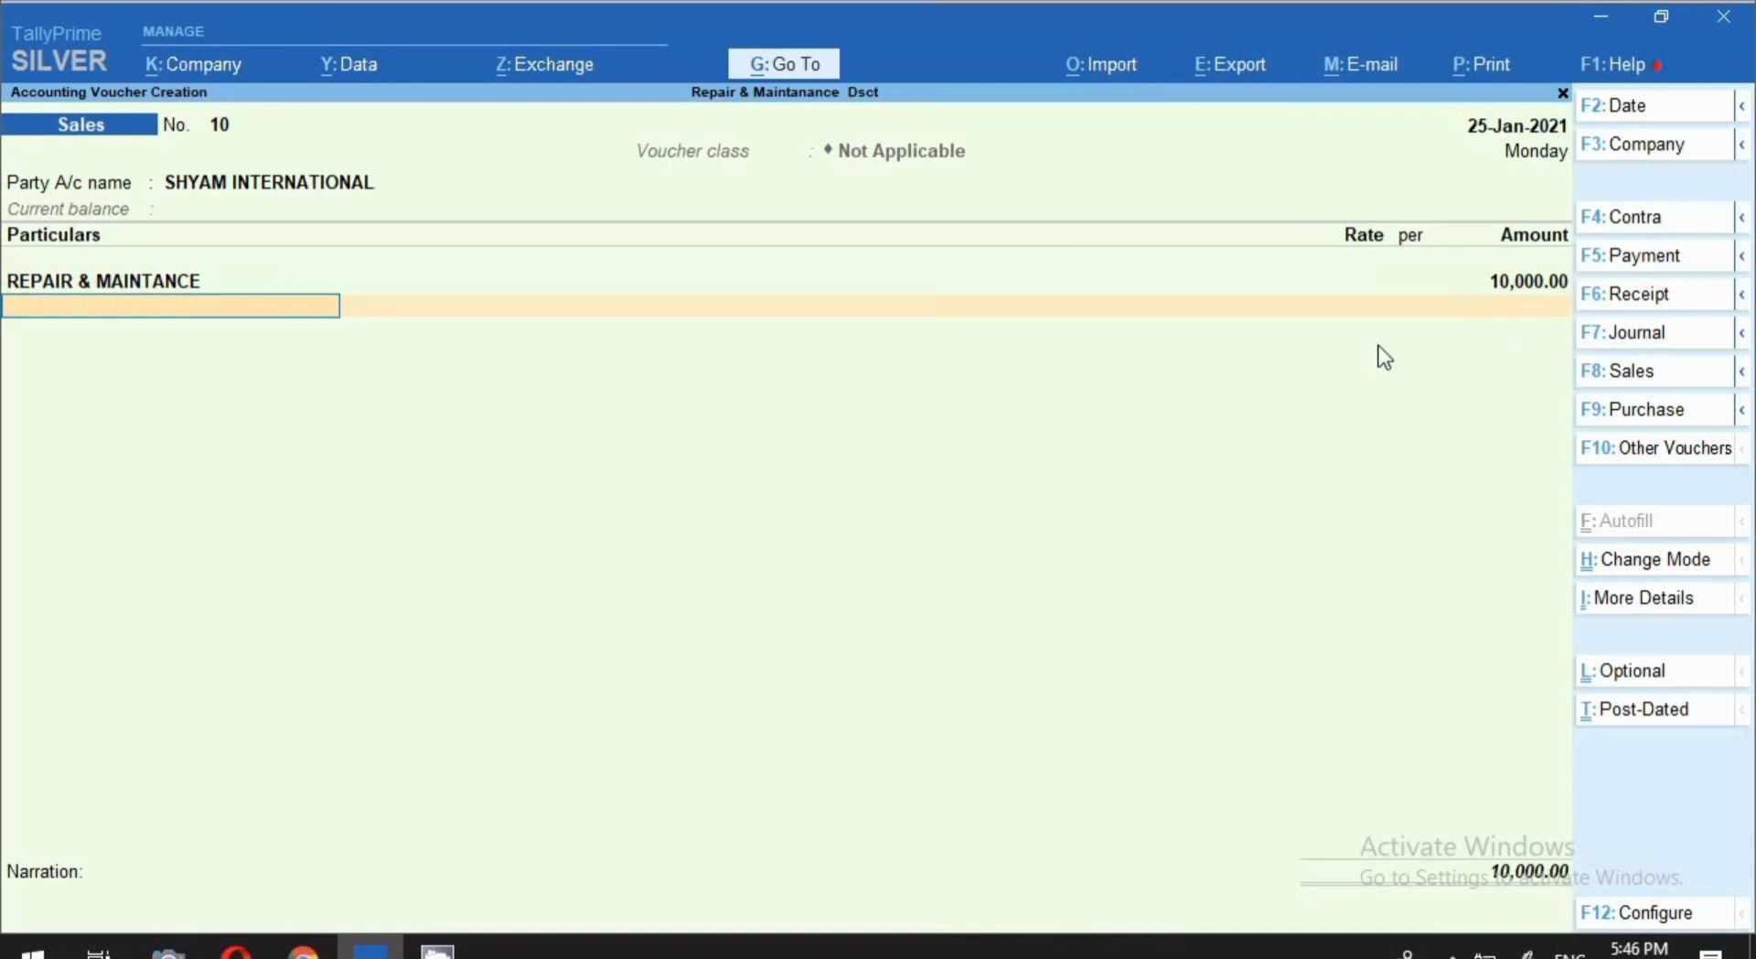
- Add the Cgst and Sgst ledgers with their calculated amounts below the 10,000 income line, and save the voucher
{"action": "type", "text": "cgst"}
{"action": "key", "text": "Return"}
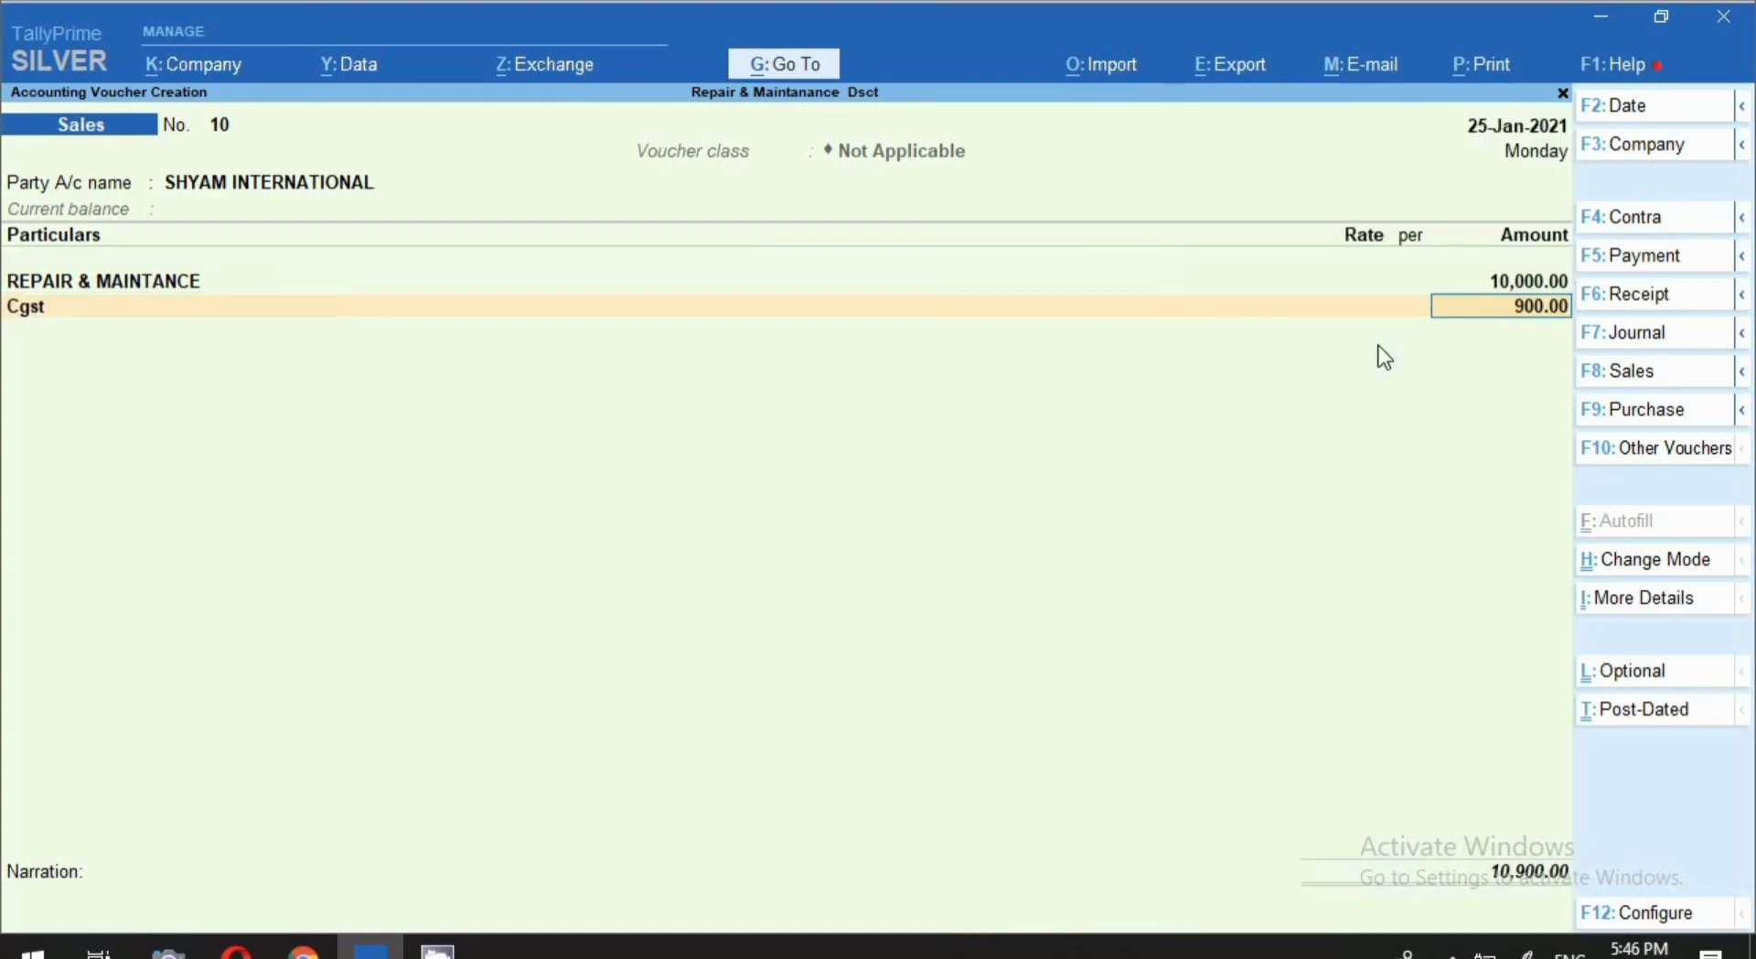
{"action": "key", "text": "Return"}
{"action": "type", "text": "GS"}
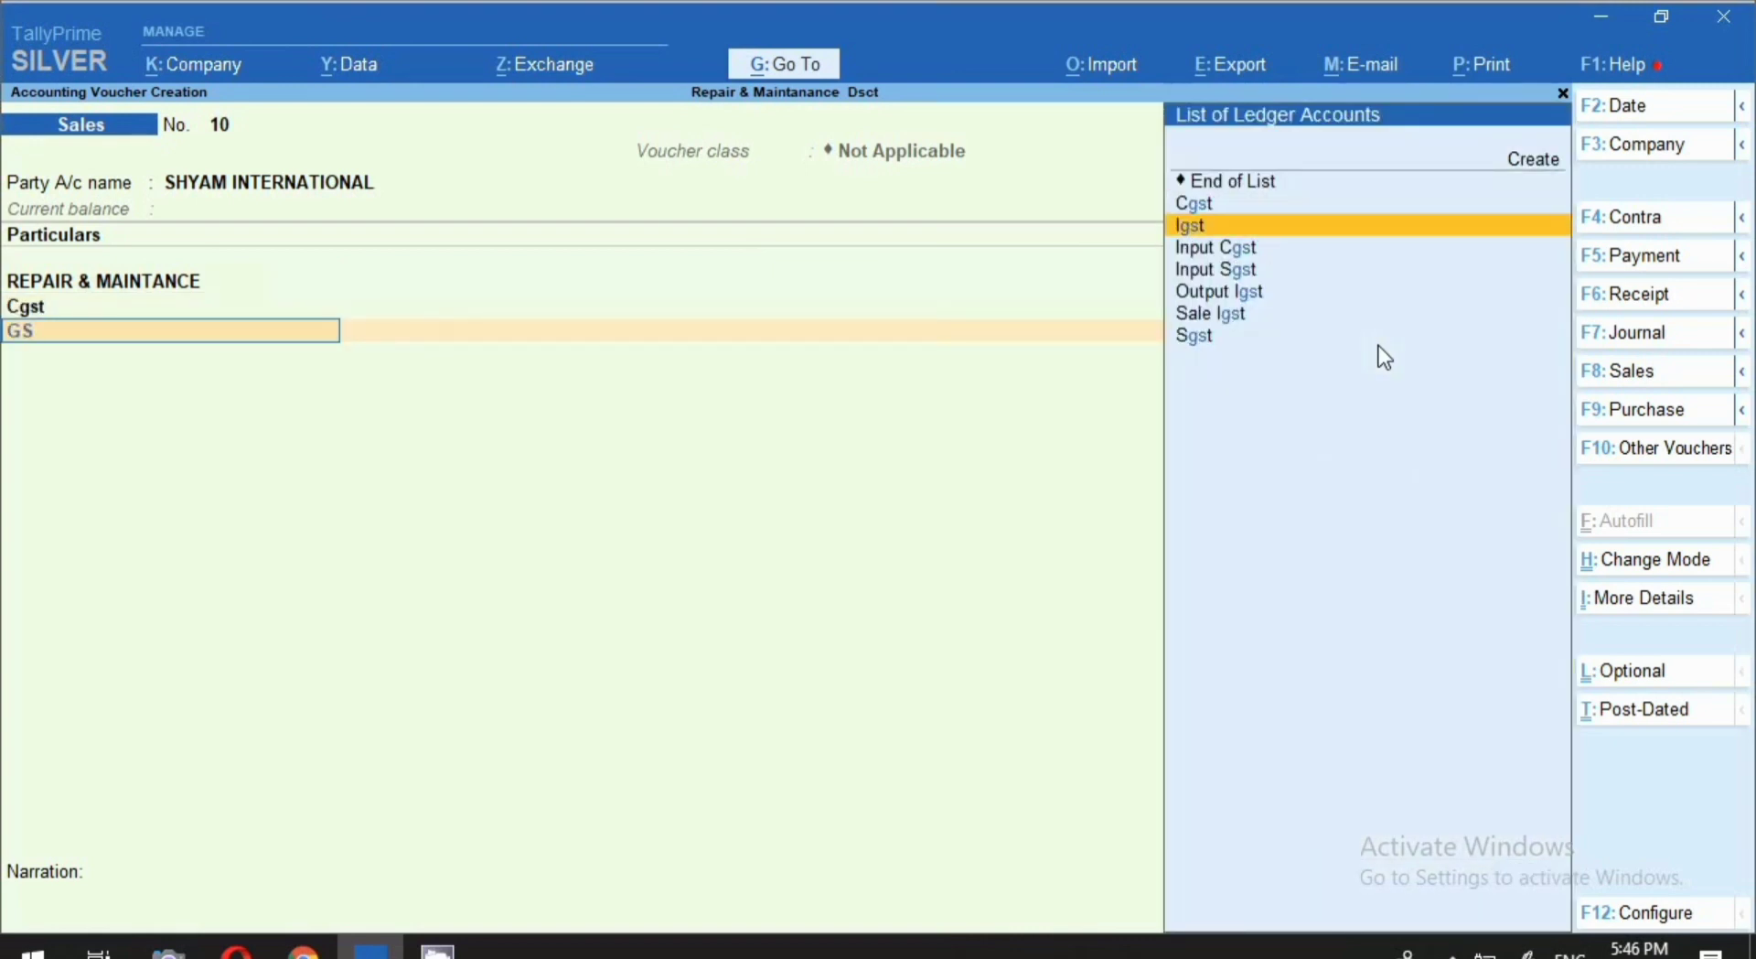
{"action": "left_click", "coordinate": [1379, 340]}
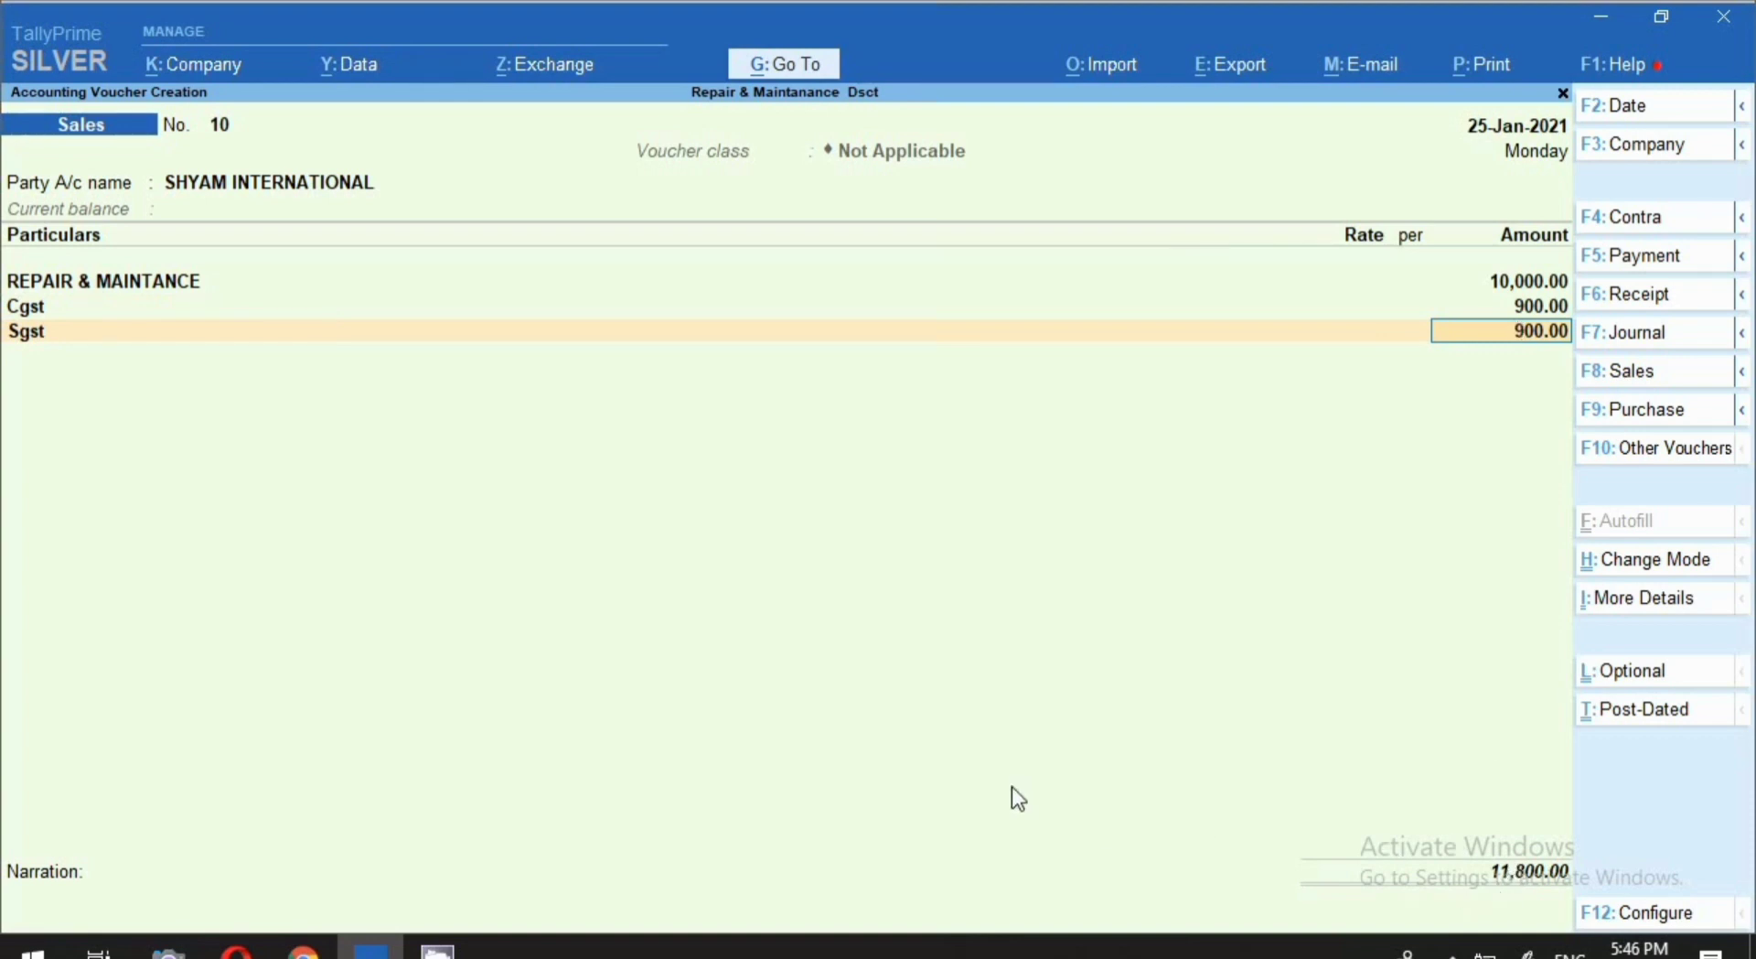
{"action": "key", "text": "ctrl"}
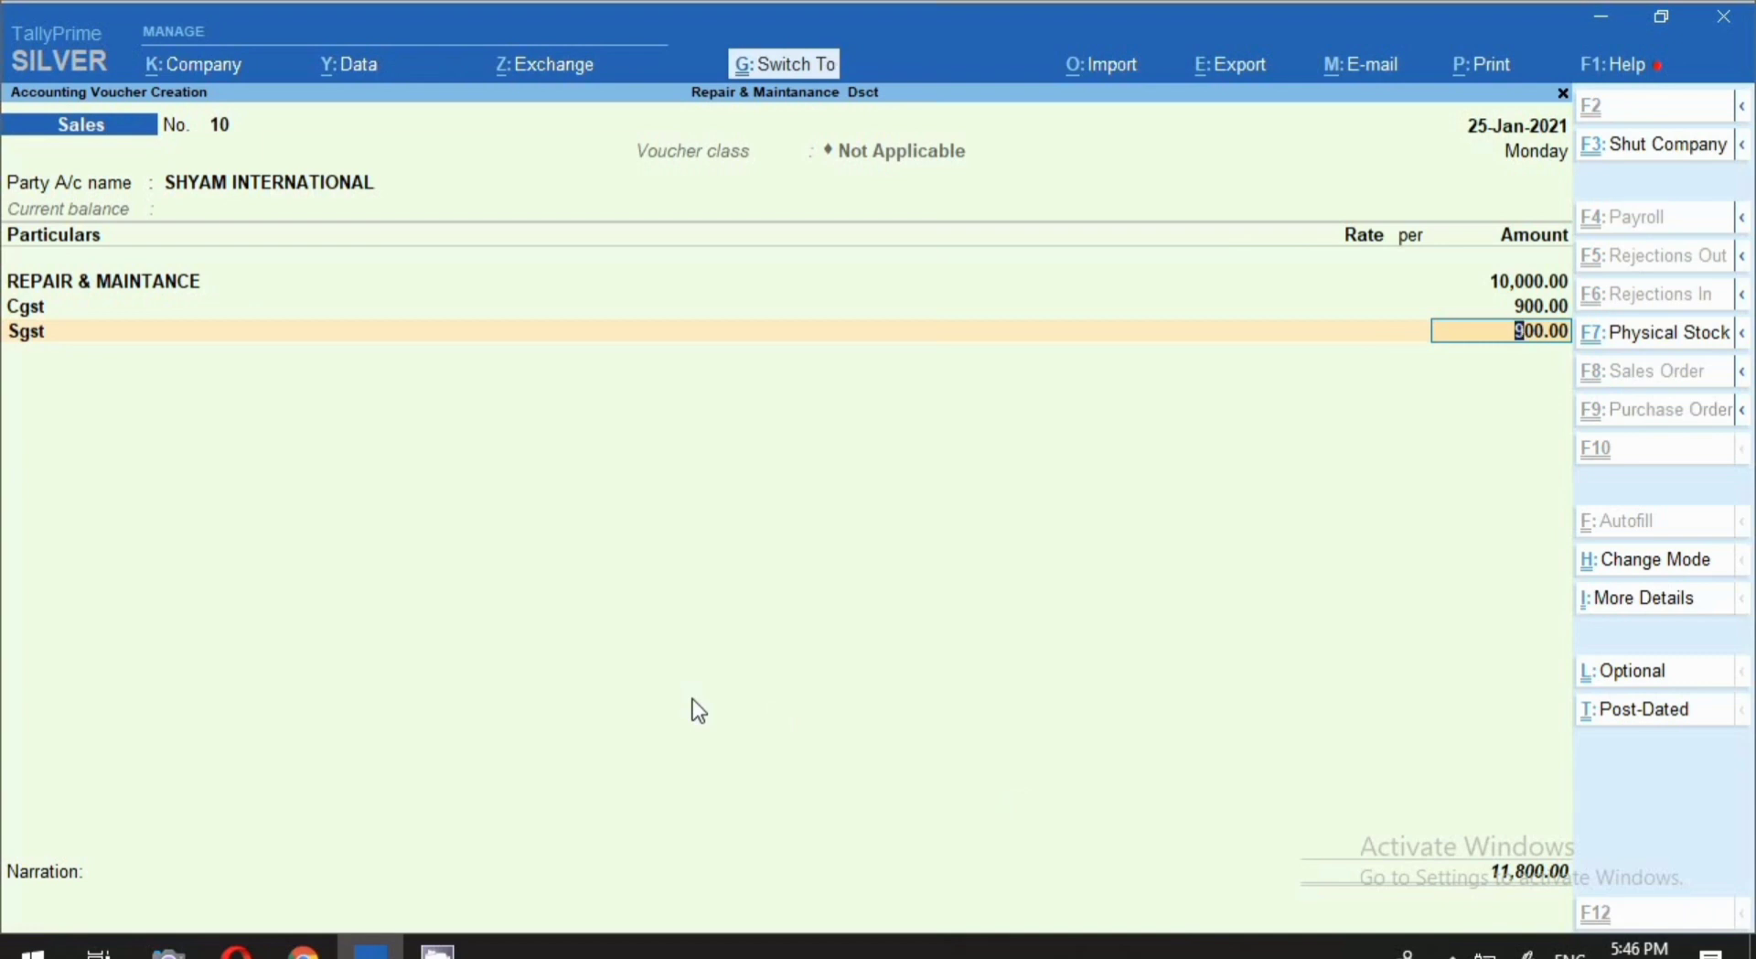
{"action": "key", "text": "ctrl+a"}
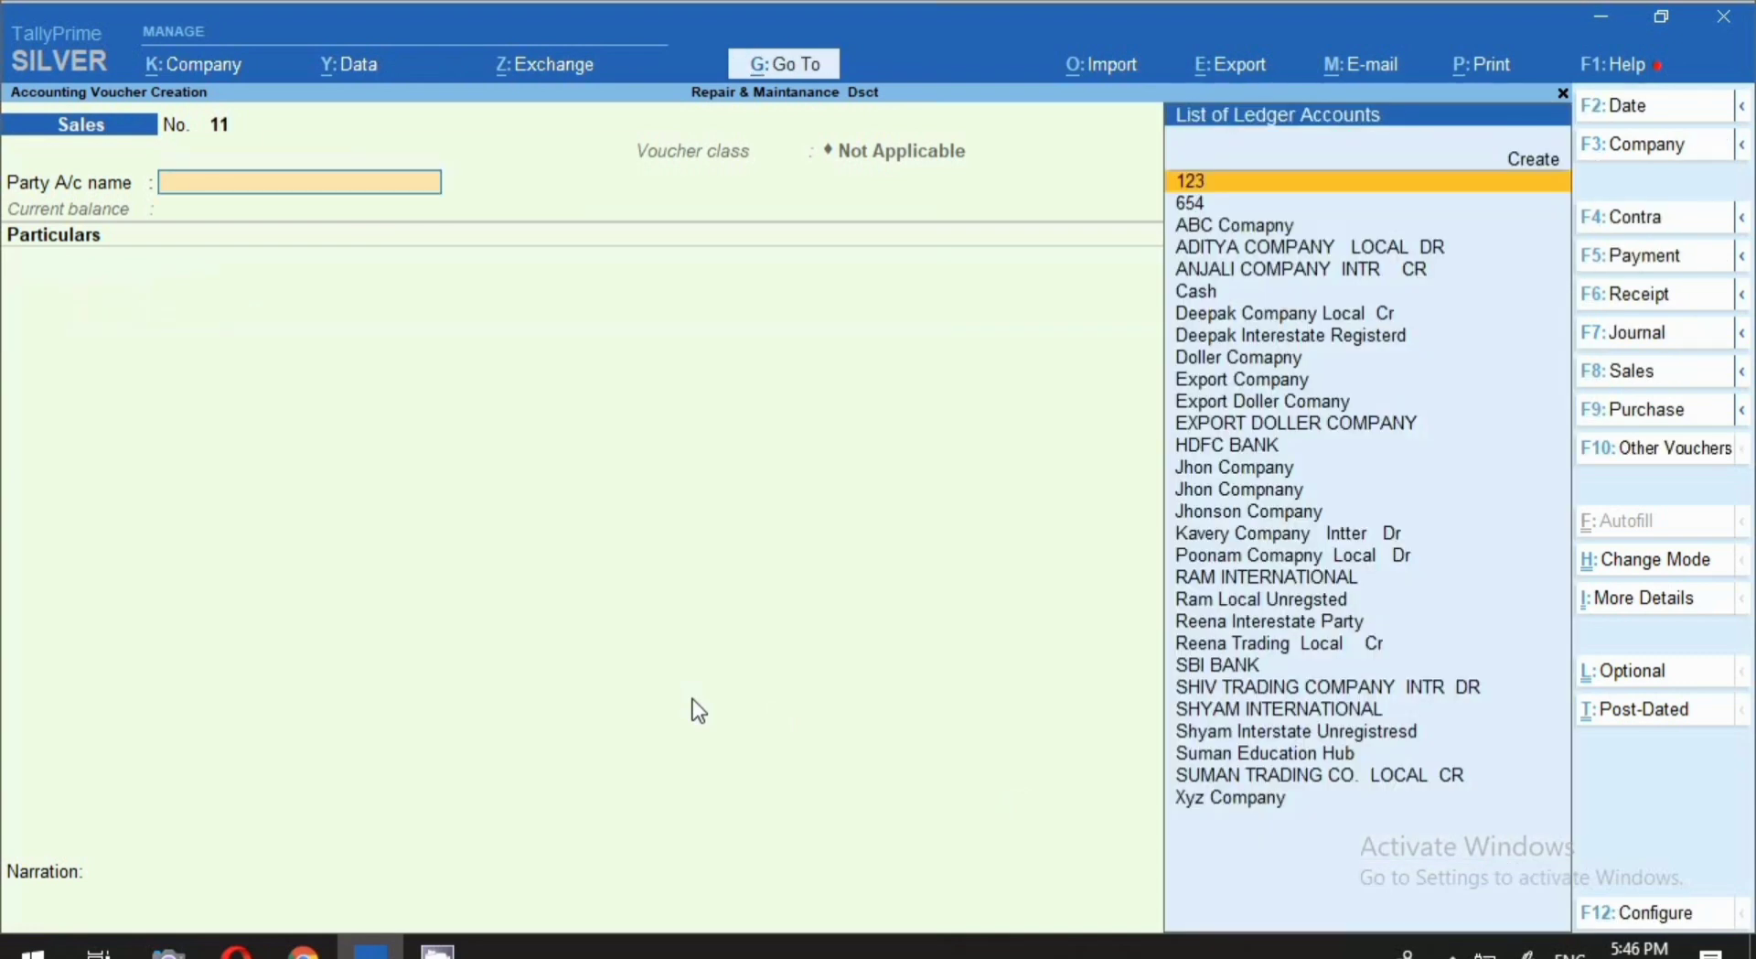
- Set the date of the new sales voucher to 24-Jan-2021
{"action": "key", "text": "F2"}
{"action": "type", "text": "24."}
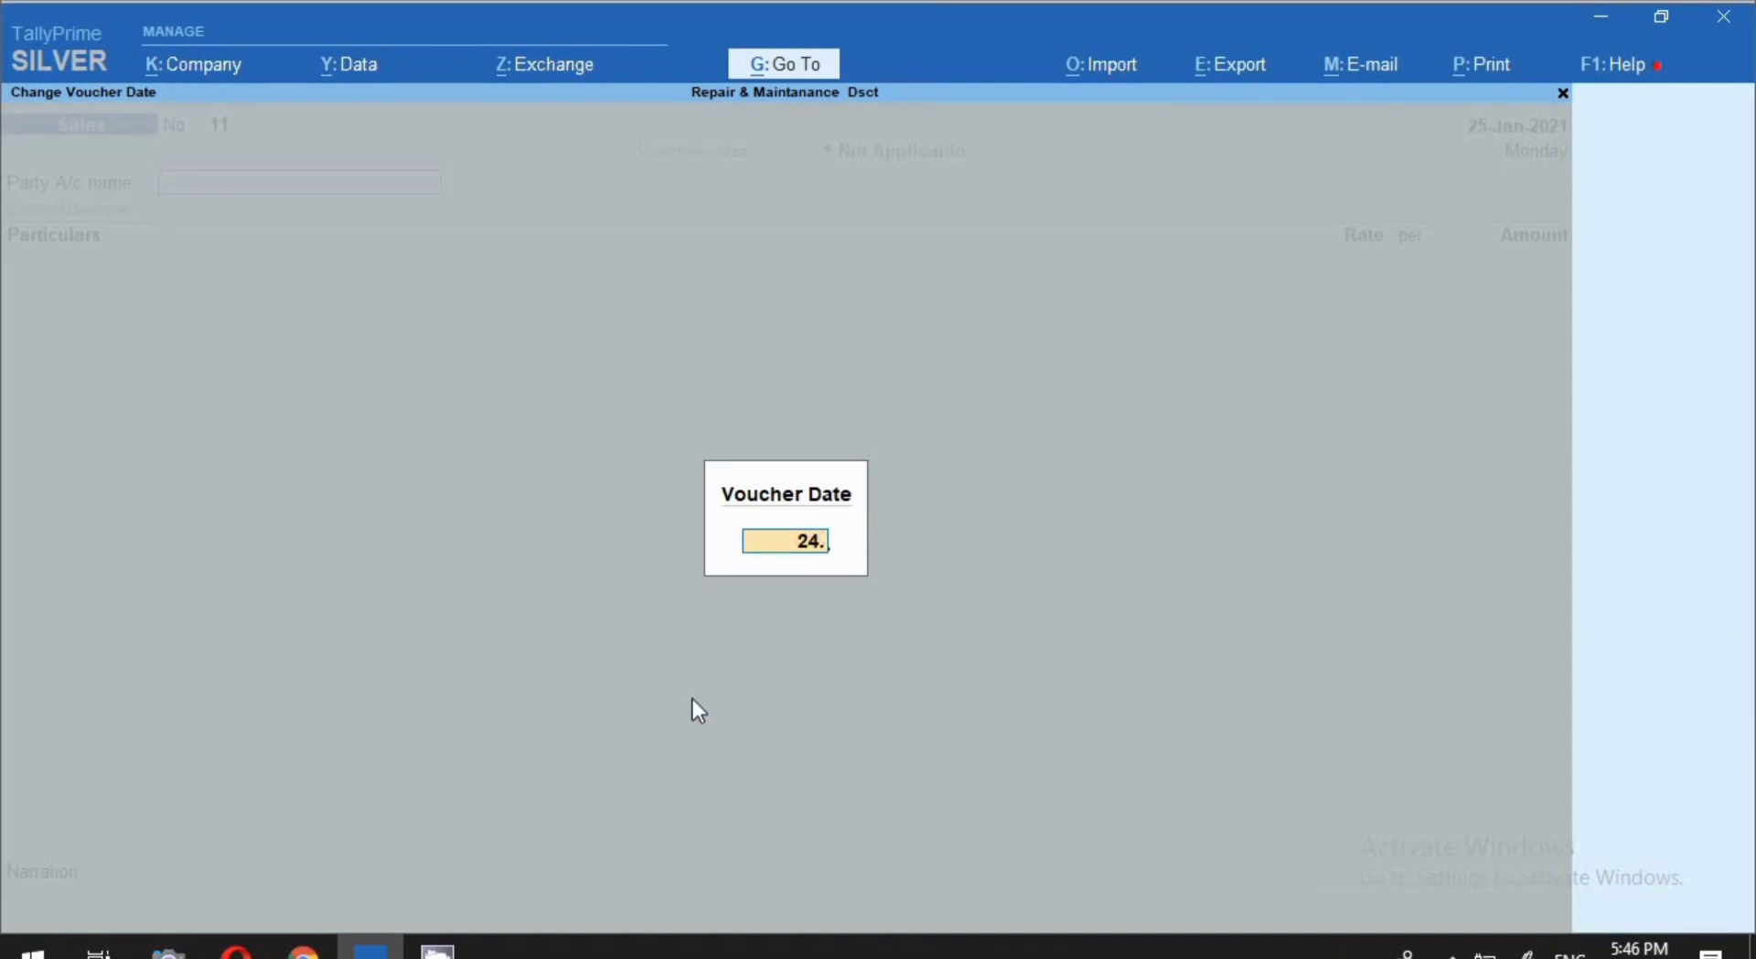
{"action": "type", "text": "1"}
{"action": "key", "text": "Return"}
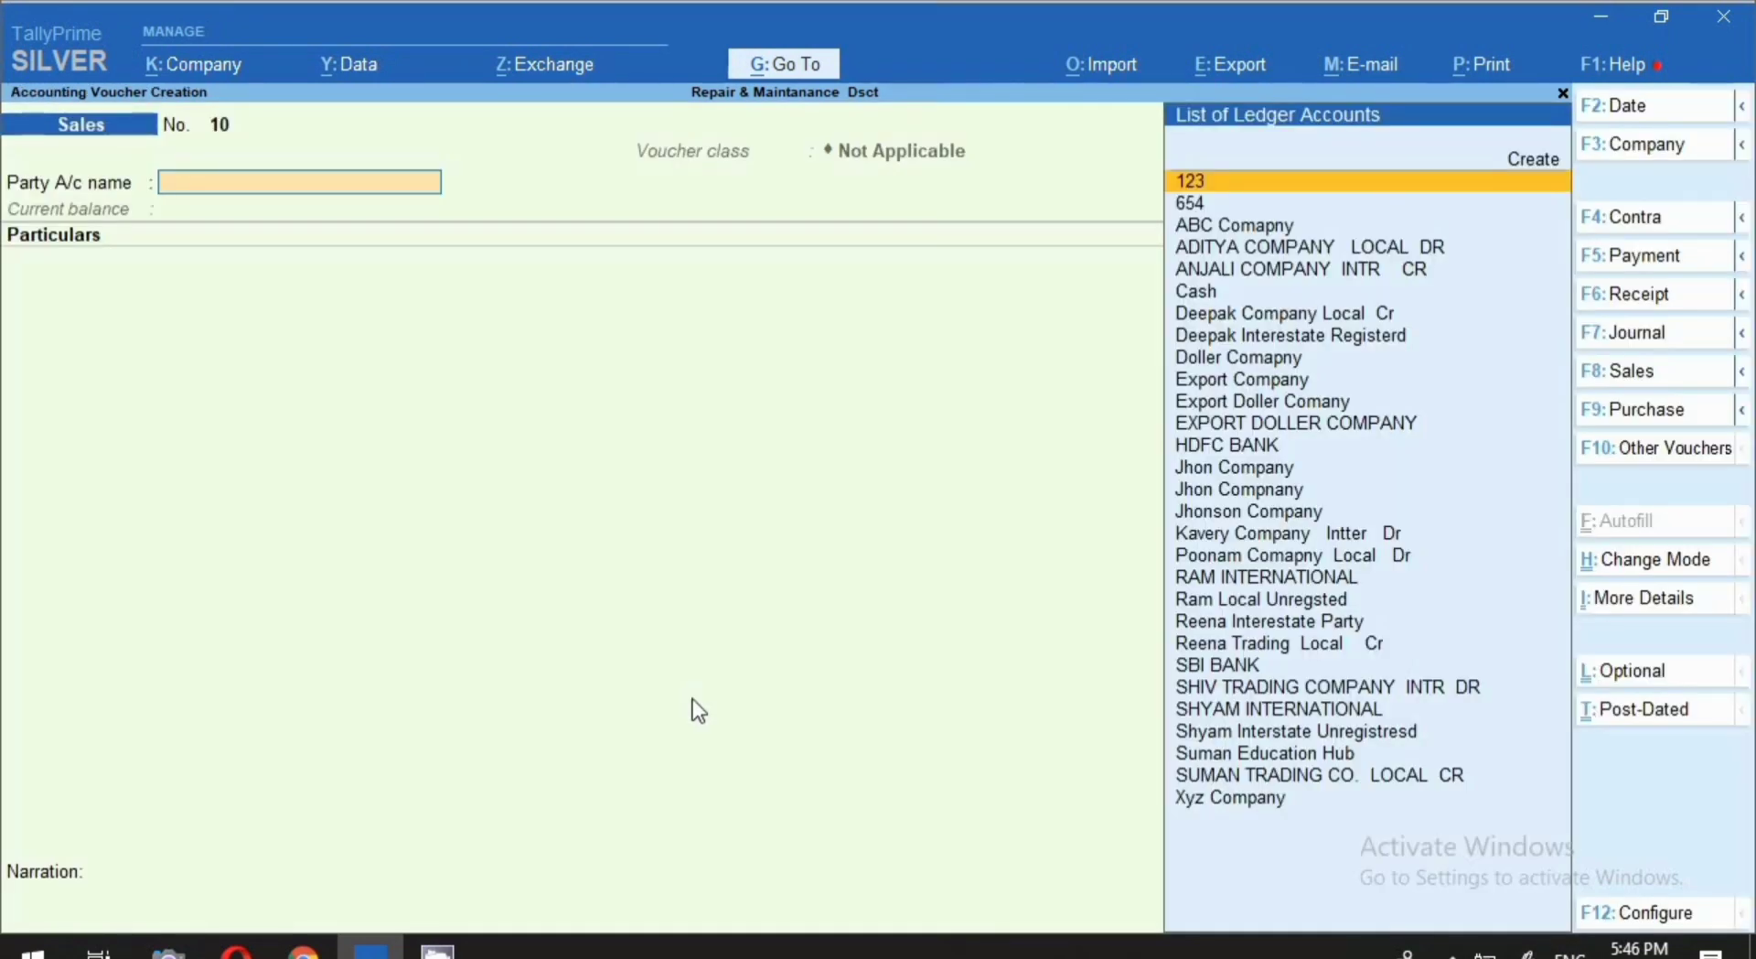
- Select SHYAM INTERNATIONAL as the party of the 24-Jan-2021 voucher and accept its default dispatch and party details
{"action": "type", "text": "SH"}
{"action": "key", "text": "Down"}
{"action": "key", "text": "Down"}
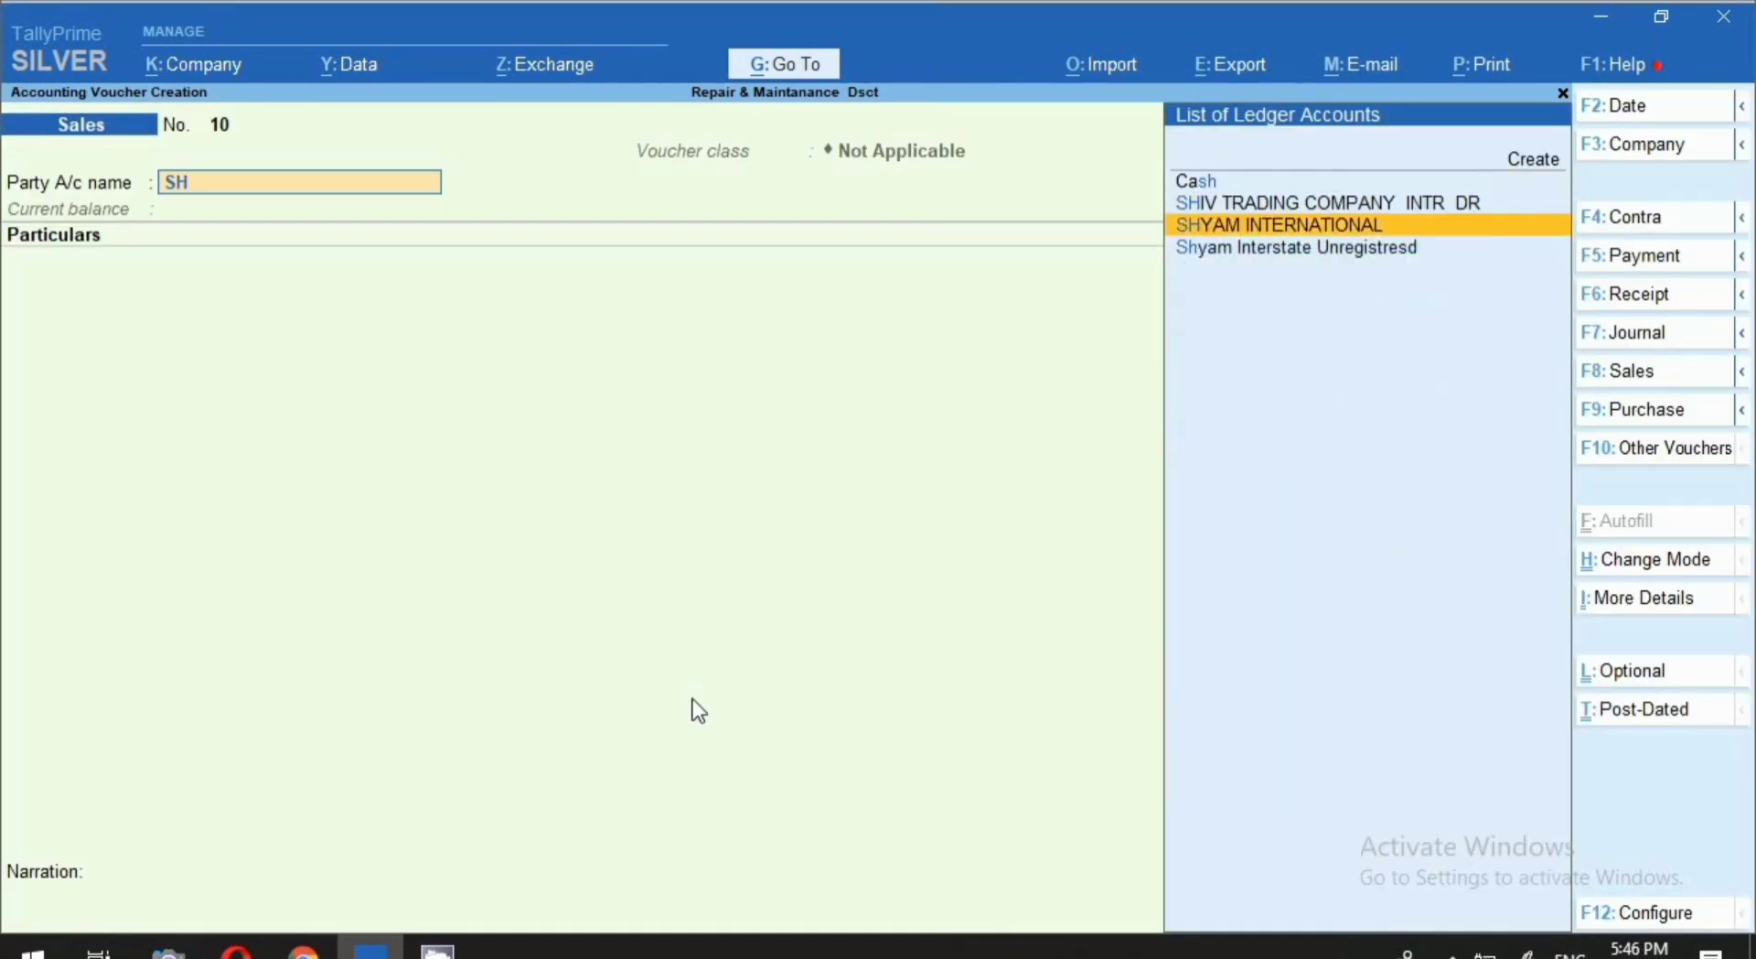
{"action": "key", "text": "Return"}
{"action": "key", "text": "Return"}
{"action": "key", "text": "Return"}
{"action": "key", "text": "Return"}
{"action": "key", "text": "Return"}
{"action": "key", "text": "Return"}
{"action": "key", "text": "Return"}
{"action": "key", "text": "Return"}
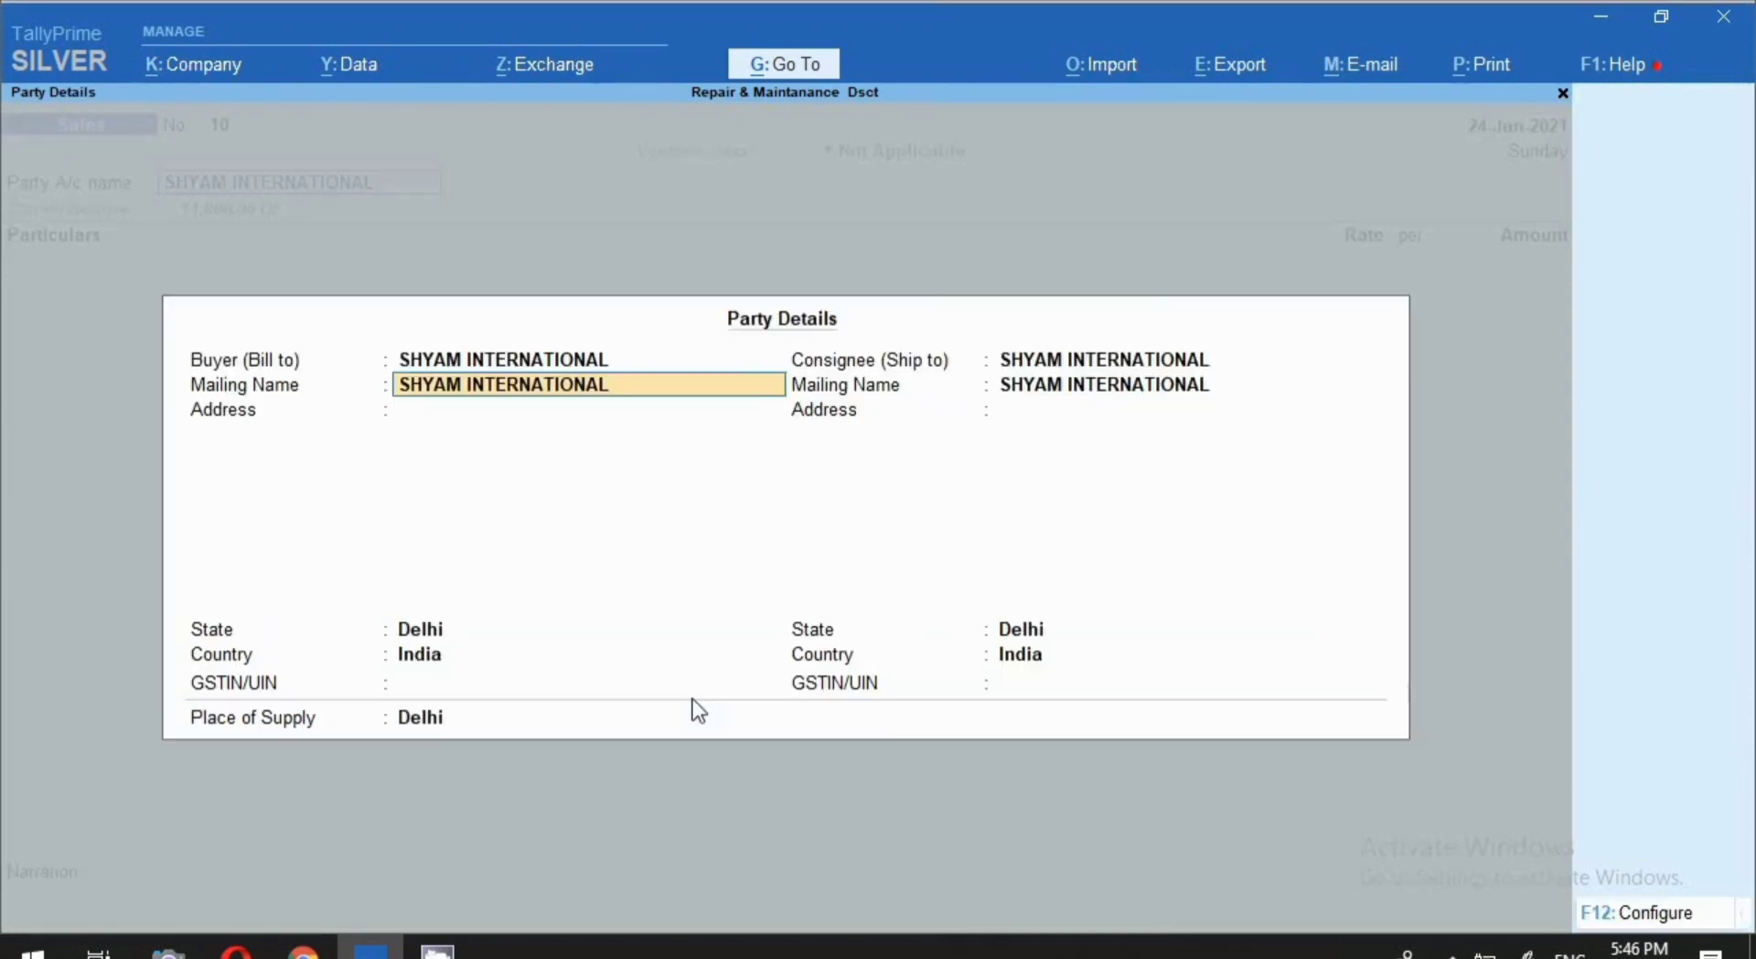
{"action": "key", "text": "Return"}
{"action": "key", "text": "Return"}
{"action": "key", "text": "Return"}
{"action": "key", "text": "Return"}
{"action": "key", "text": "Return"}
{"action": "key", "text": "Return"}
{"action": "key", "text": "Return"}
{"action": "key", "text": "Return"}
{"action": "key", "text": "Return"}
{"action": "key", "text": "Return"}
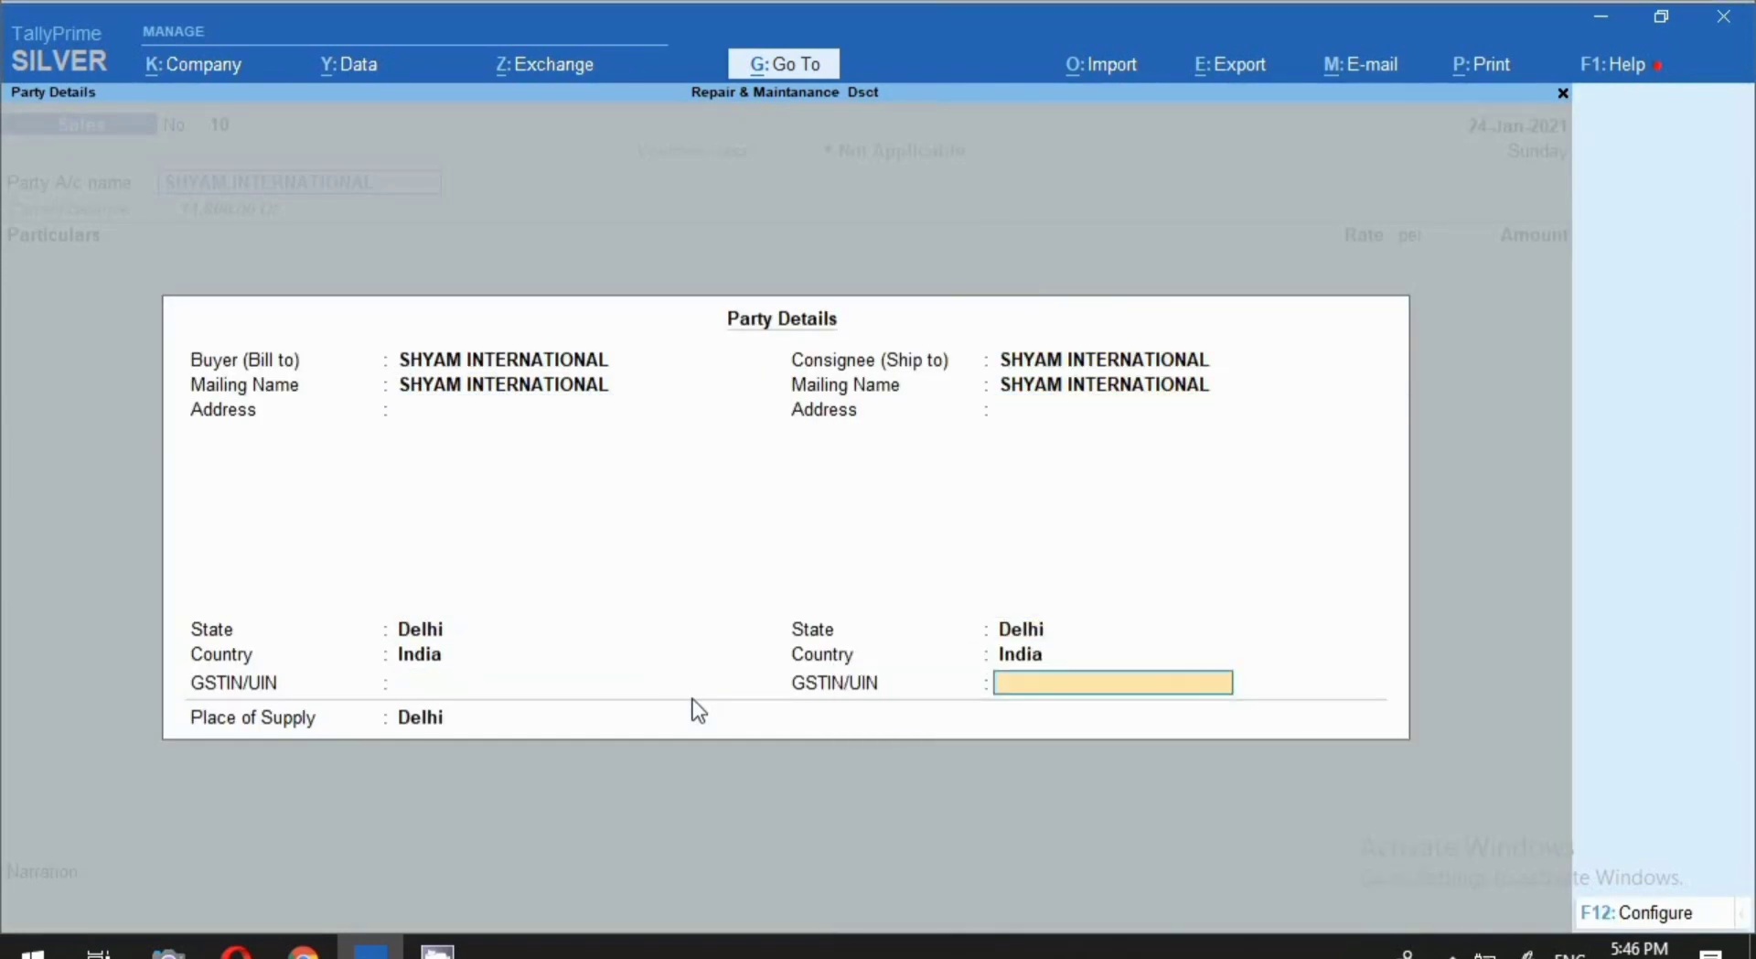
{"action": "key", "text": "Return"}
{"action": "key", "text": "Return"}
- Enter the REPAIR & MAINTANCE ledger with an amount of 15,000 in the 24-Jan-2021 voucher
{"action": "type", "text": "REPA"}
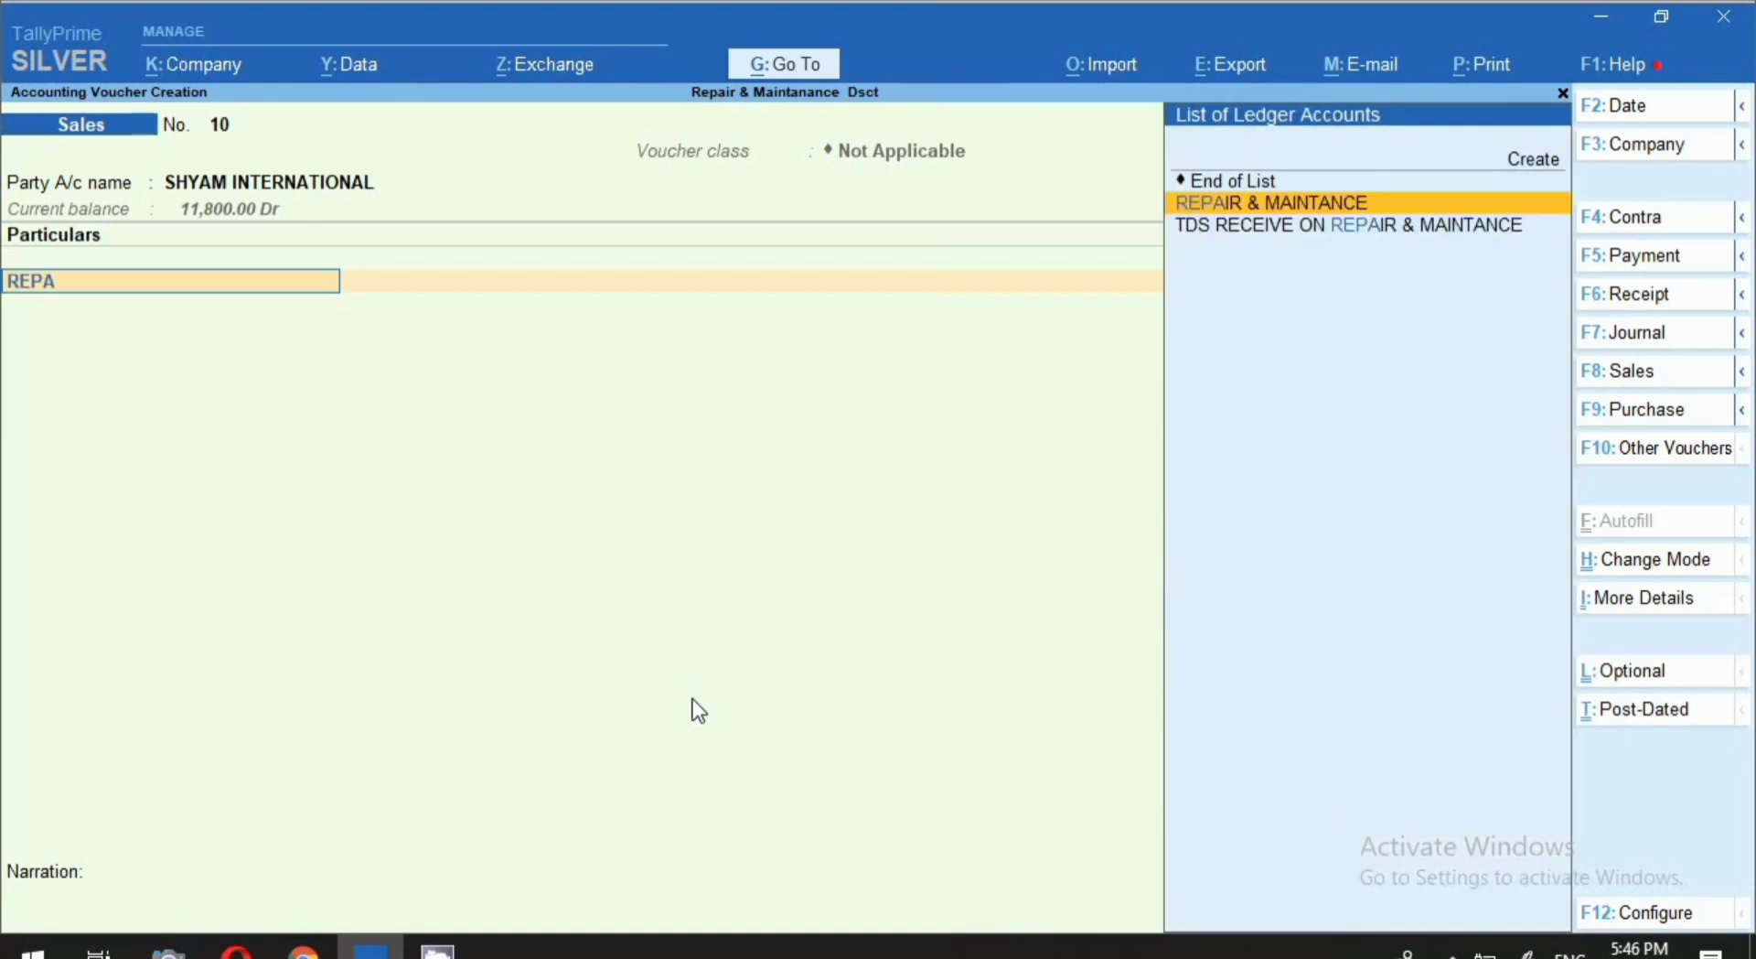
{"action": "key", "text": "Return"}
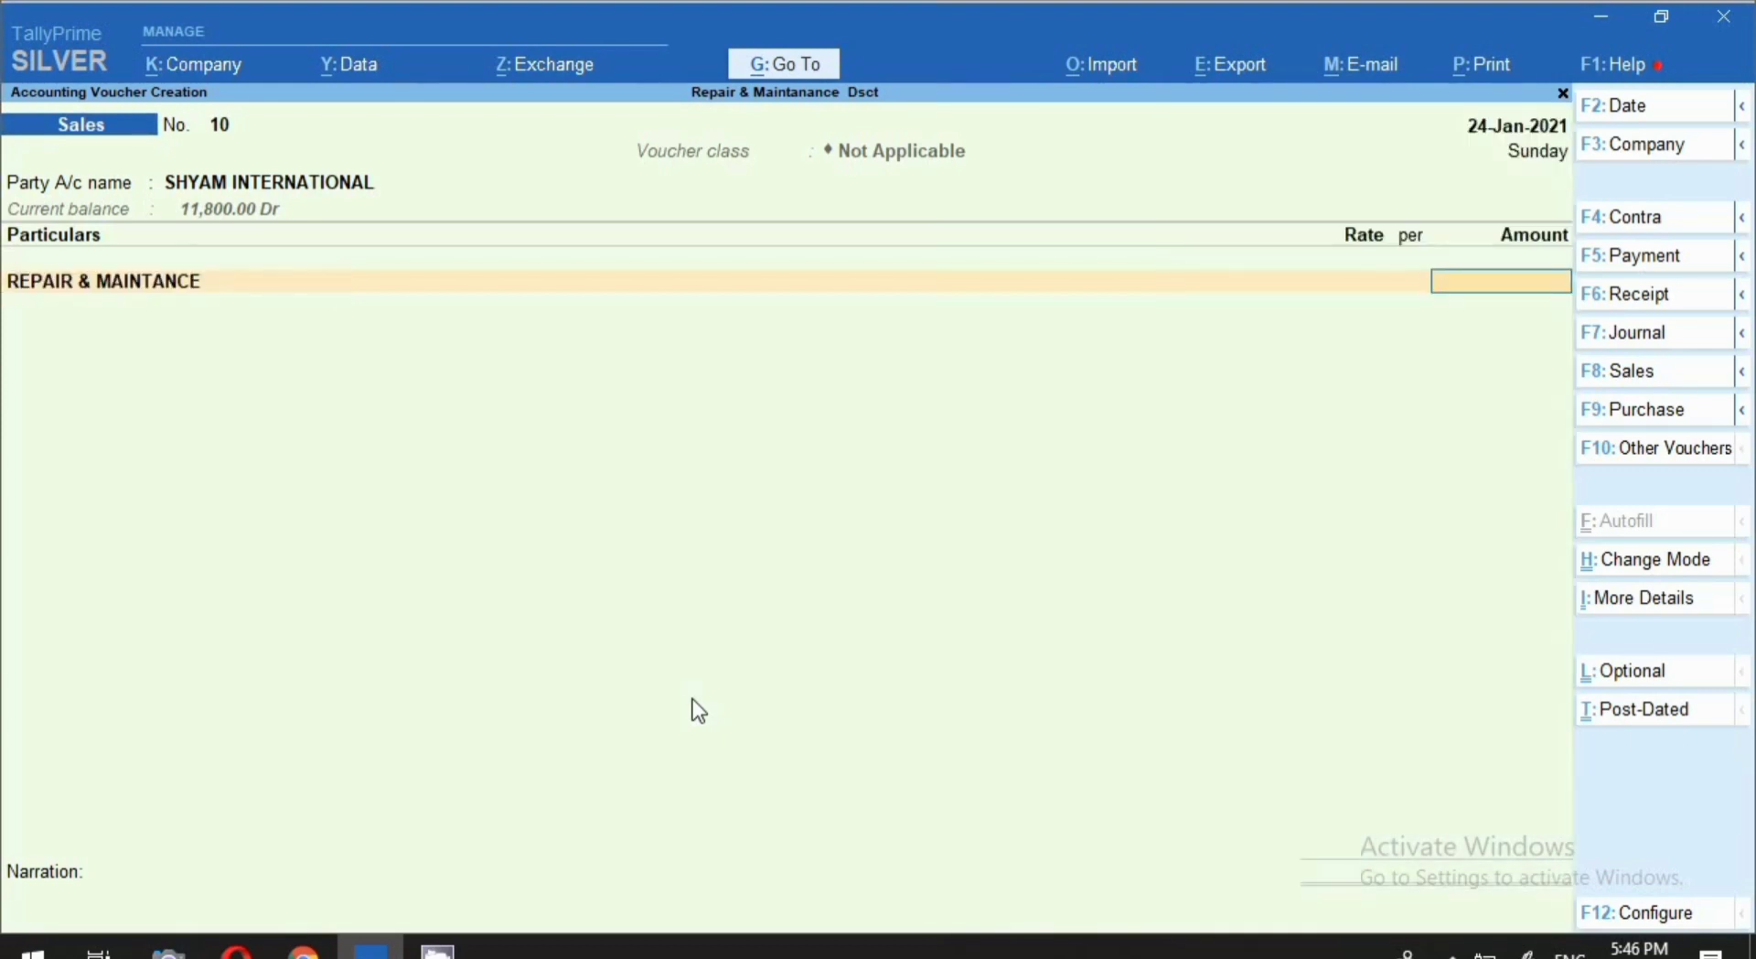
{"action": "type", "text": "15000"}
{"action": "key", "text": "Return"}
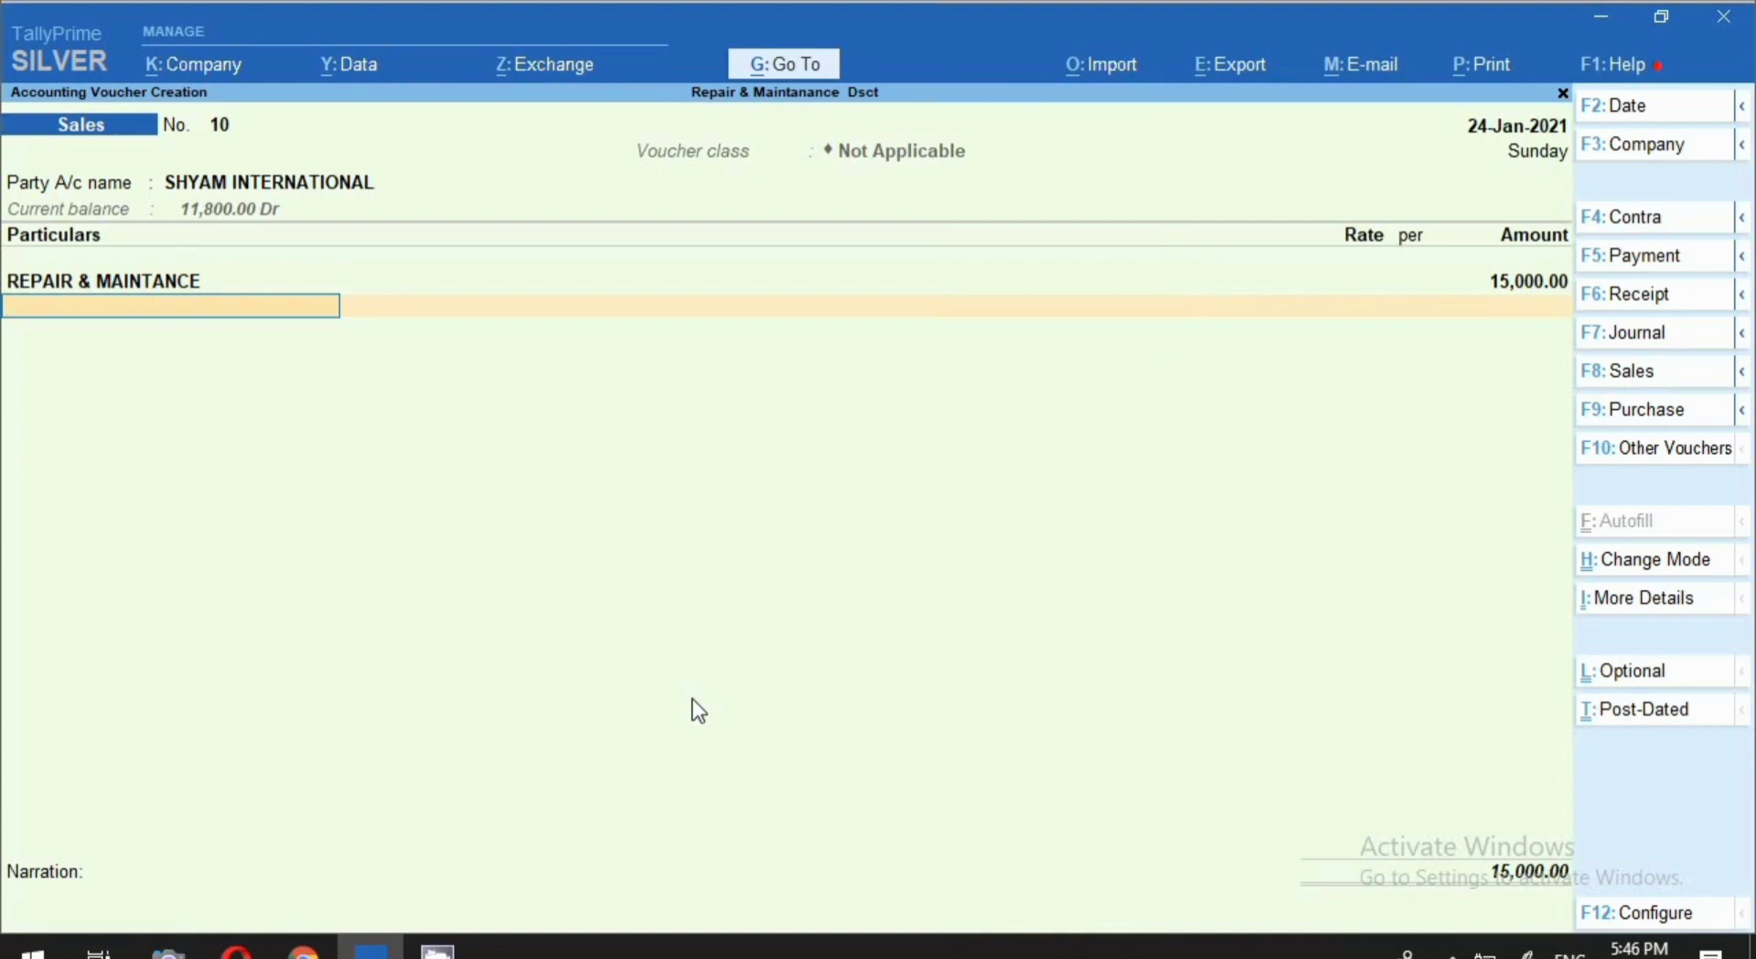
- Add the Cgst and Sgst ledgers below the 15,000 REPAIR & MAINTANCE line with their calculated tax amounts
{"action": "type", "text": "Cgs"}
{"action": "key", "text": "Return"}
{"action": "key", "text": "Return"}
{"action": "type", "text": "G"}
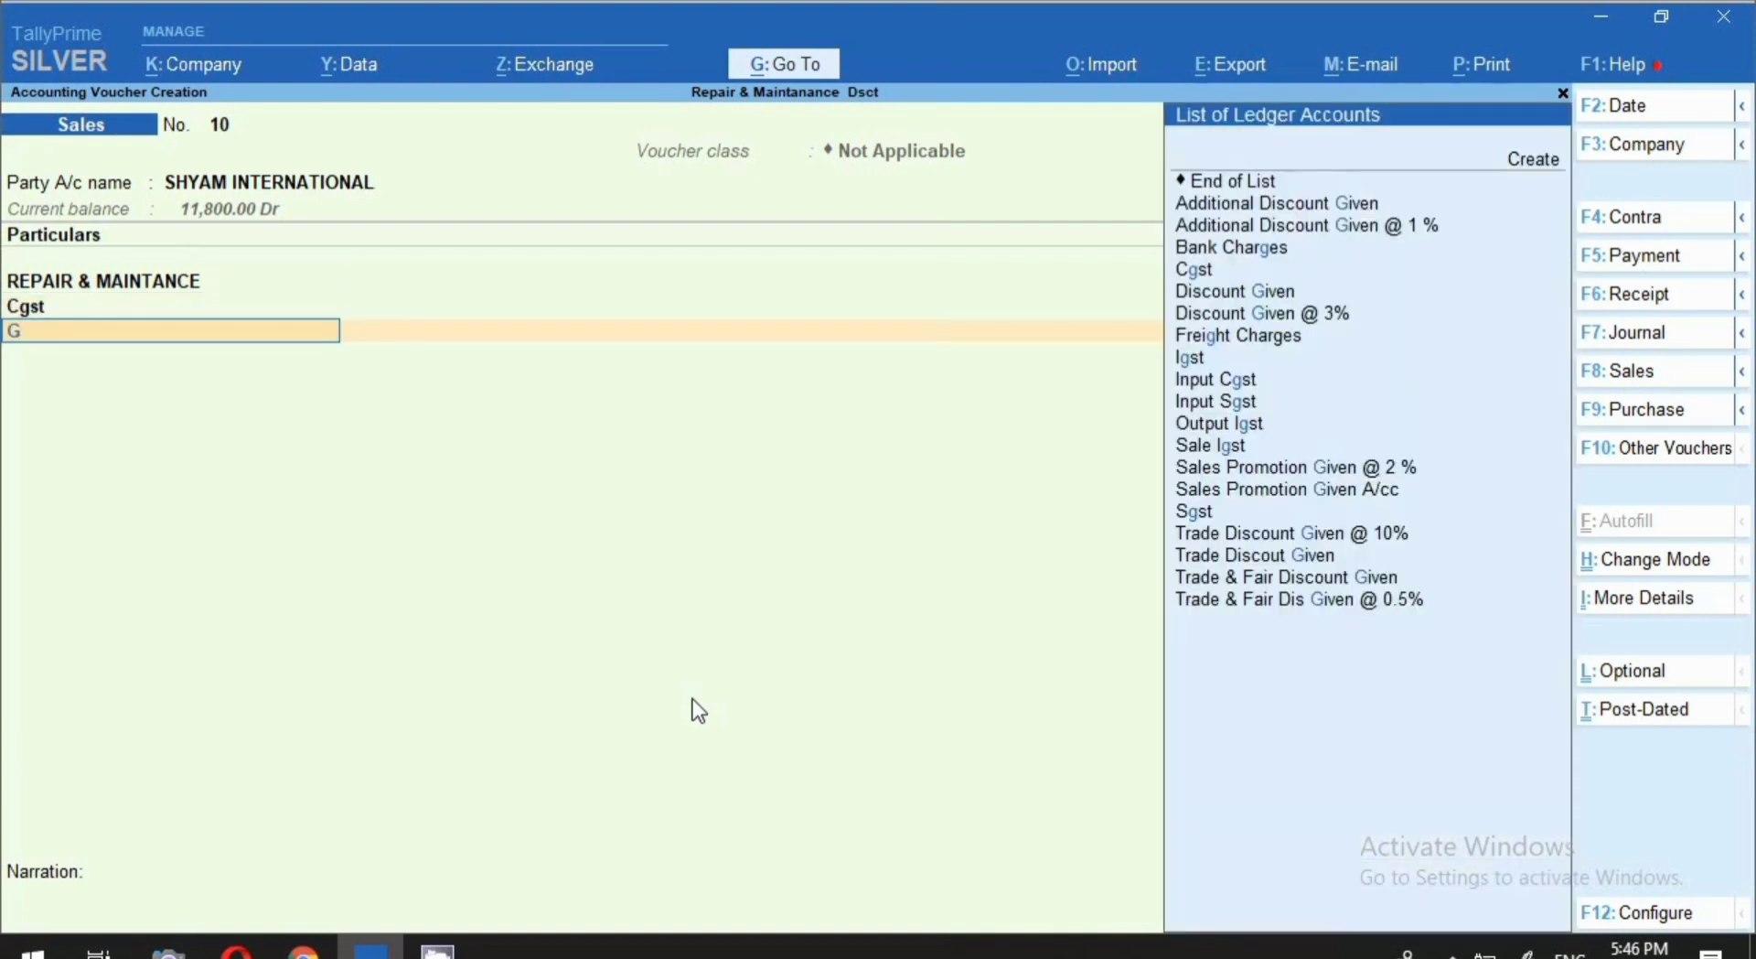
{"action": "key", "text": "Down"}
{"action": "key", "text": "Down"}
{"action": "key", "text": "Down"}
{"action": "key", "text": "Down"}
{"action": "key", "text": "Down"}
{"action": "key", "text": "Down"}
{"action": "key", "text": "Down"}
{"action": "key", "text": "Down"}
{"action": "key", "text": "Down"}
{"action": "key", "text": "Down"}
{"action": "key", "text": "Down"}
{"action": "key", "text": "Down"}
{"action": "key", "text": "Down"}
{"action": "key", "text": "Down"}
{"action": "key", "text": "Down"}
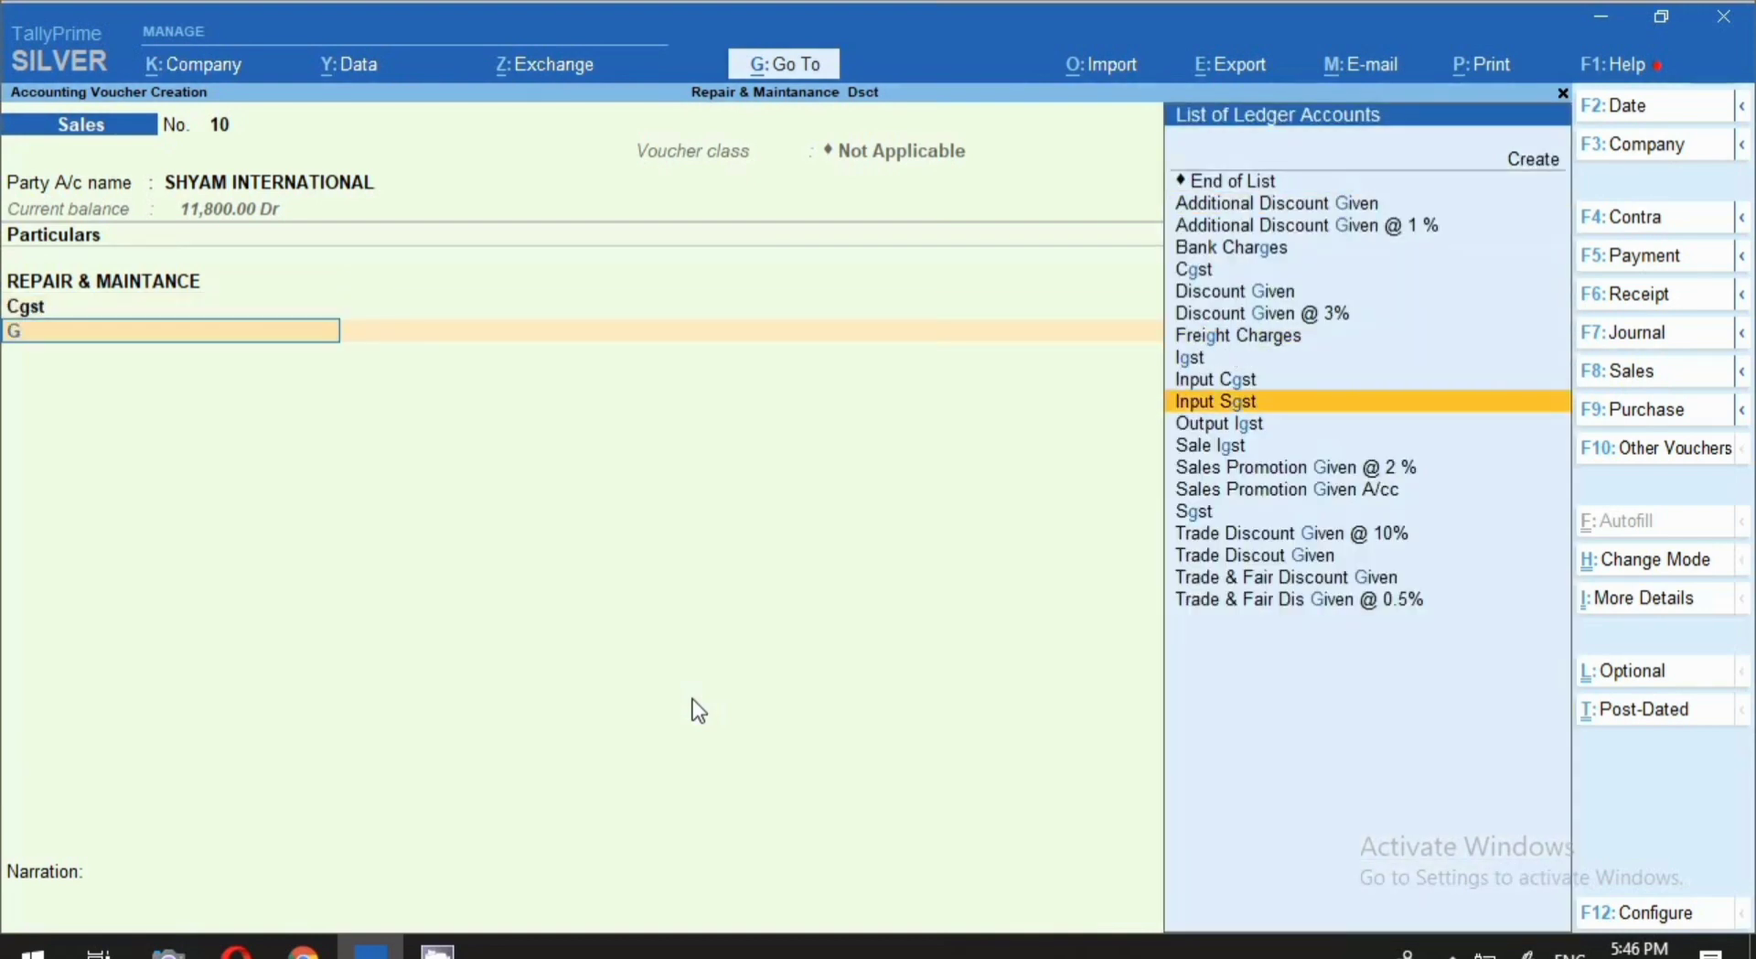
{"action": "key", "text": "Return"}
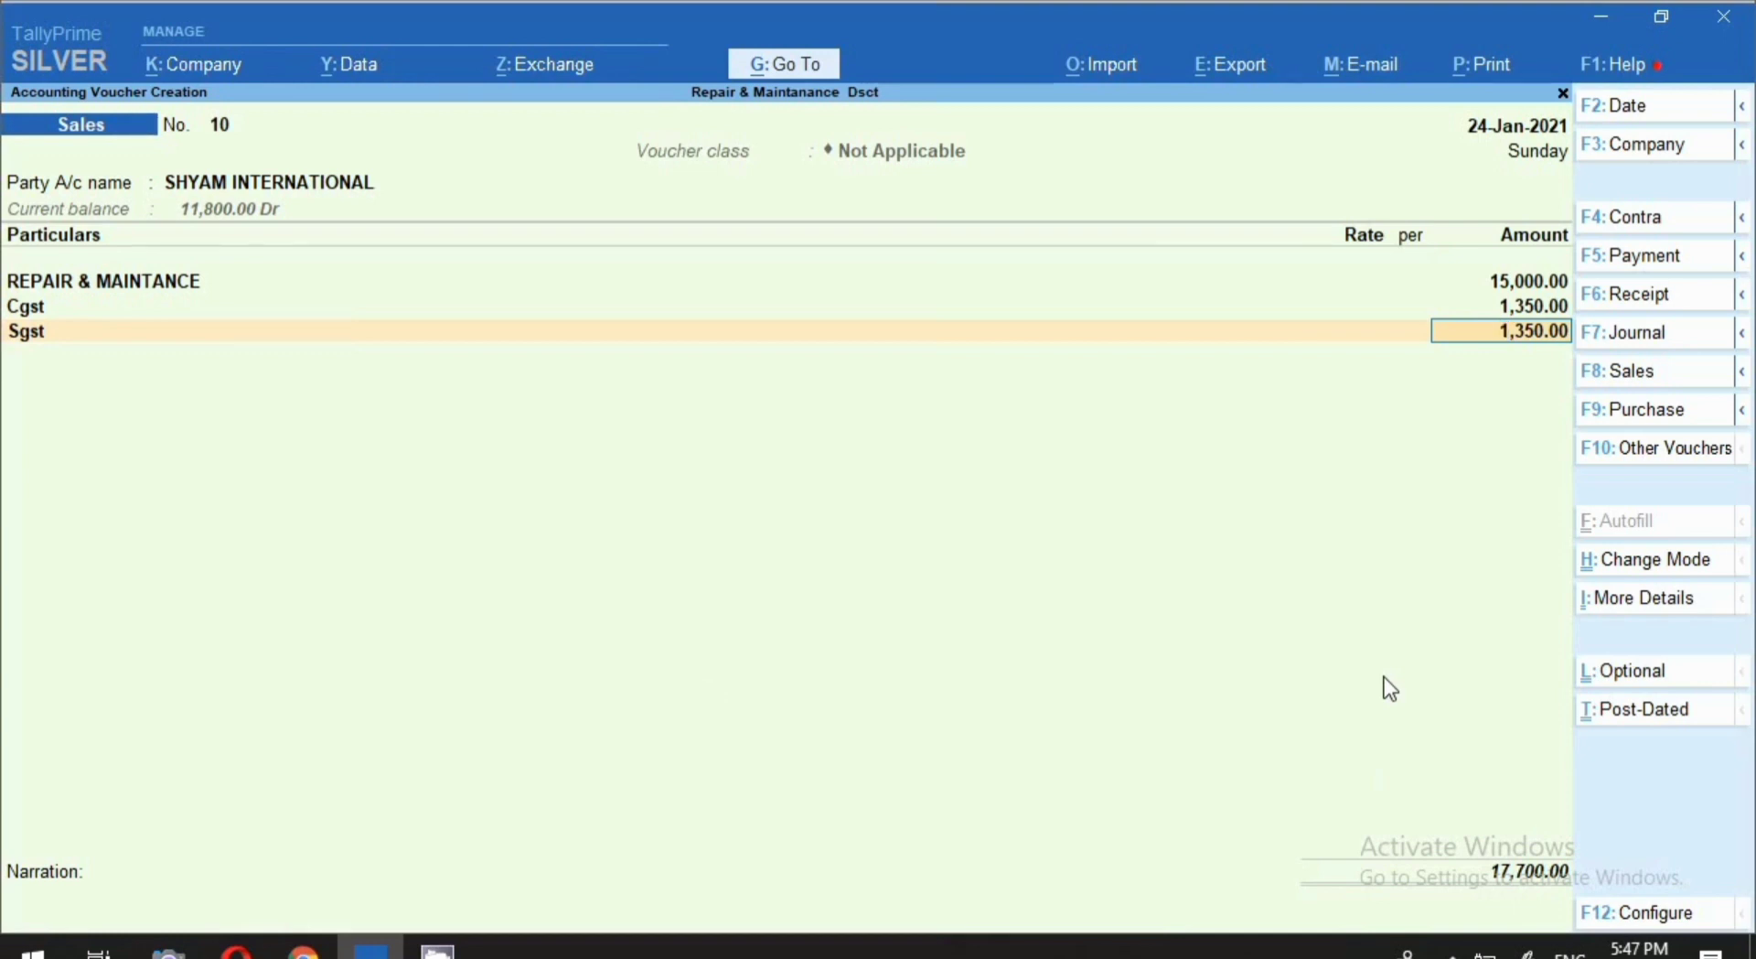
- Save the SHYAM INTERNATIONAL sales voucher and date the next sales voucher 25-Jan-2021
{"action": "key", "text": "ctrl+a"}
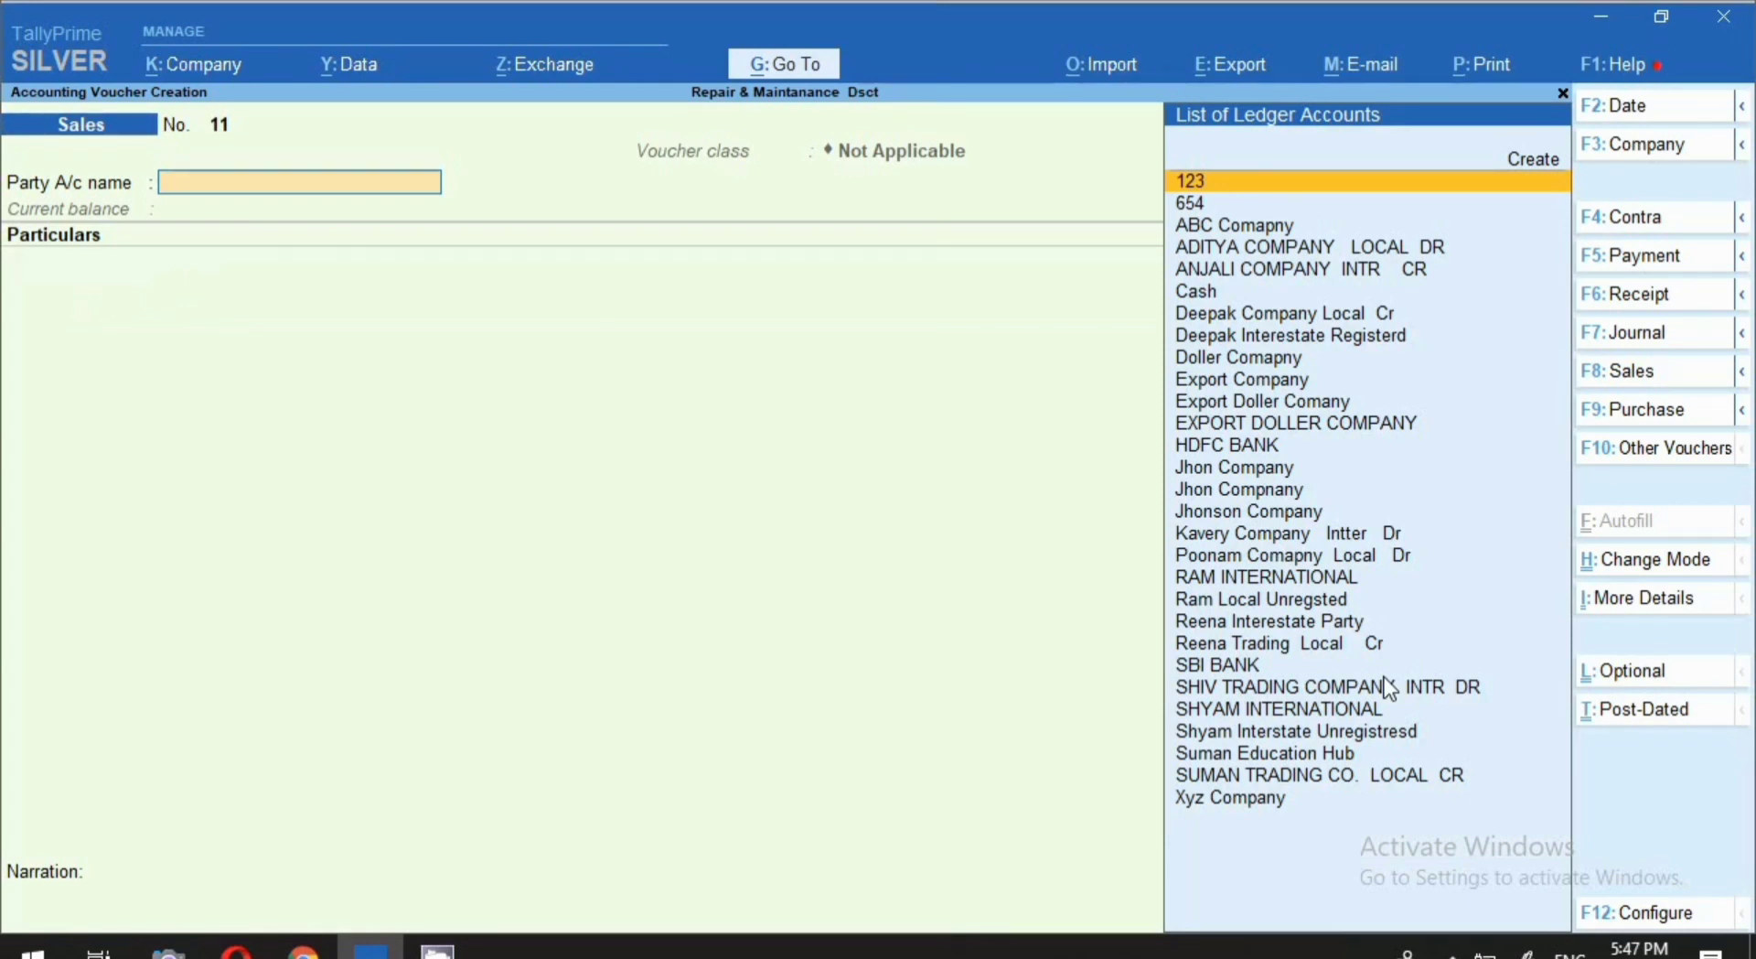
{"action": "key", "text": "F2"}
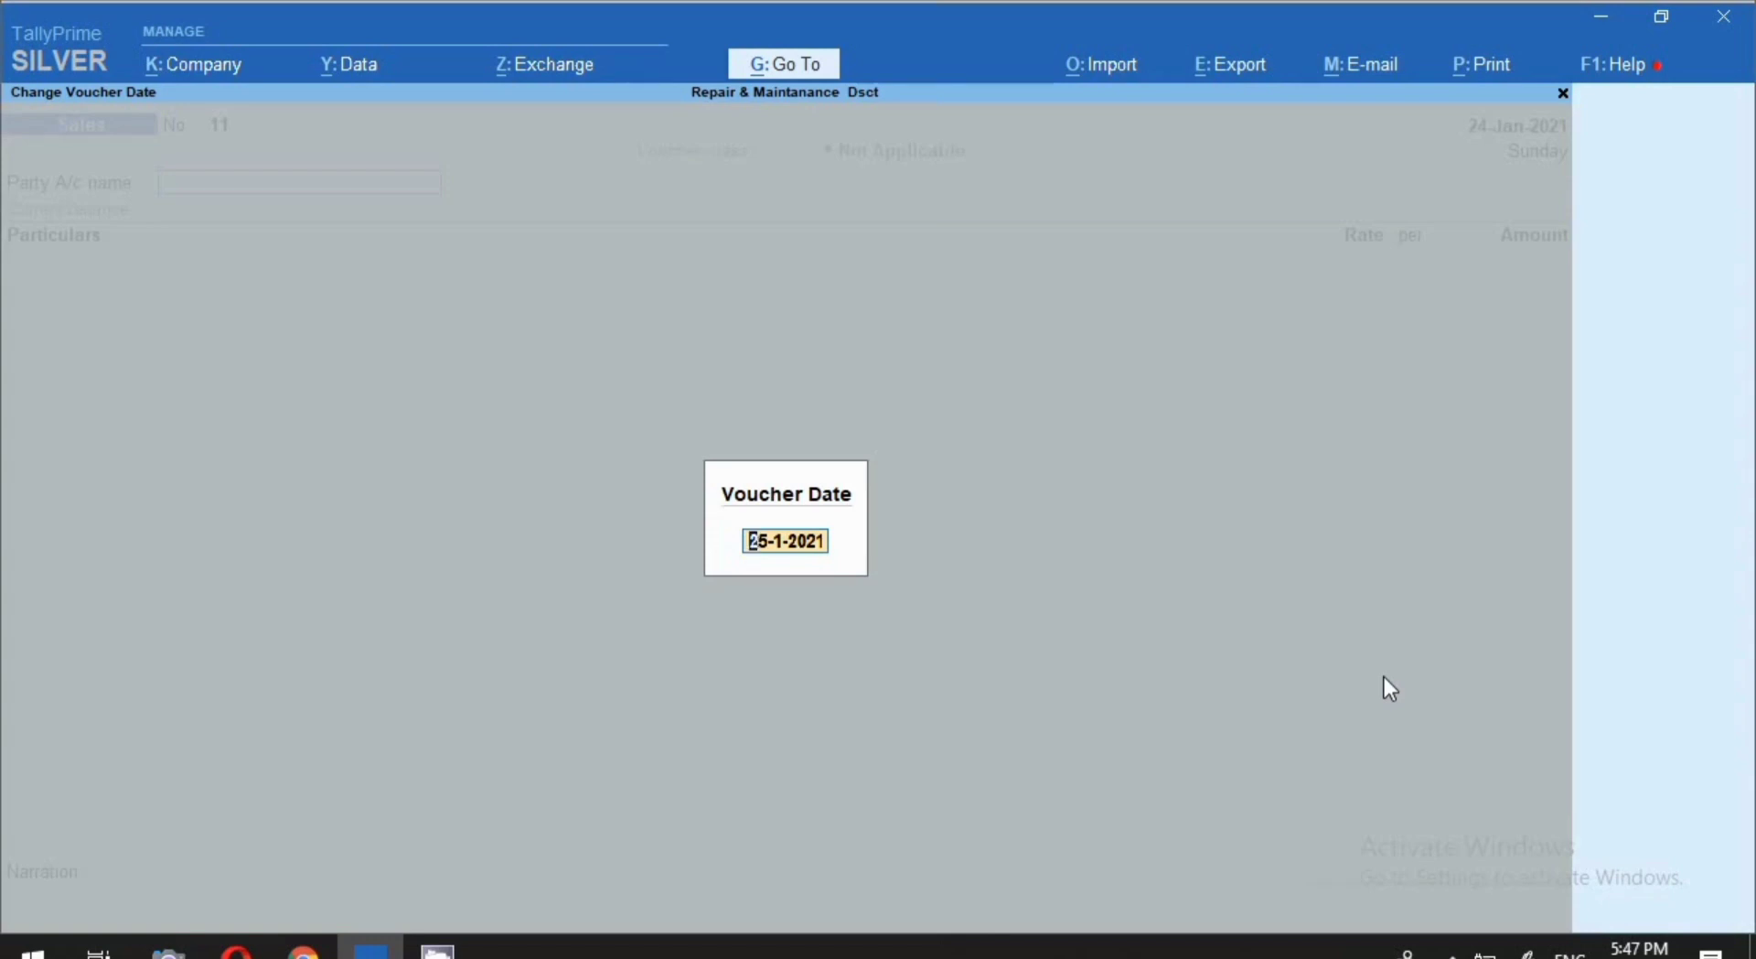
{"action": "key", "text": "Return"}
- Select RAM INTERNATIONAL as the party of the 25-Jan-2021 voucher and accept its default dispatch and party details
{"action": "type", "text": "RAM"}
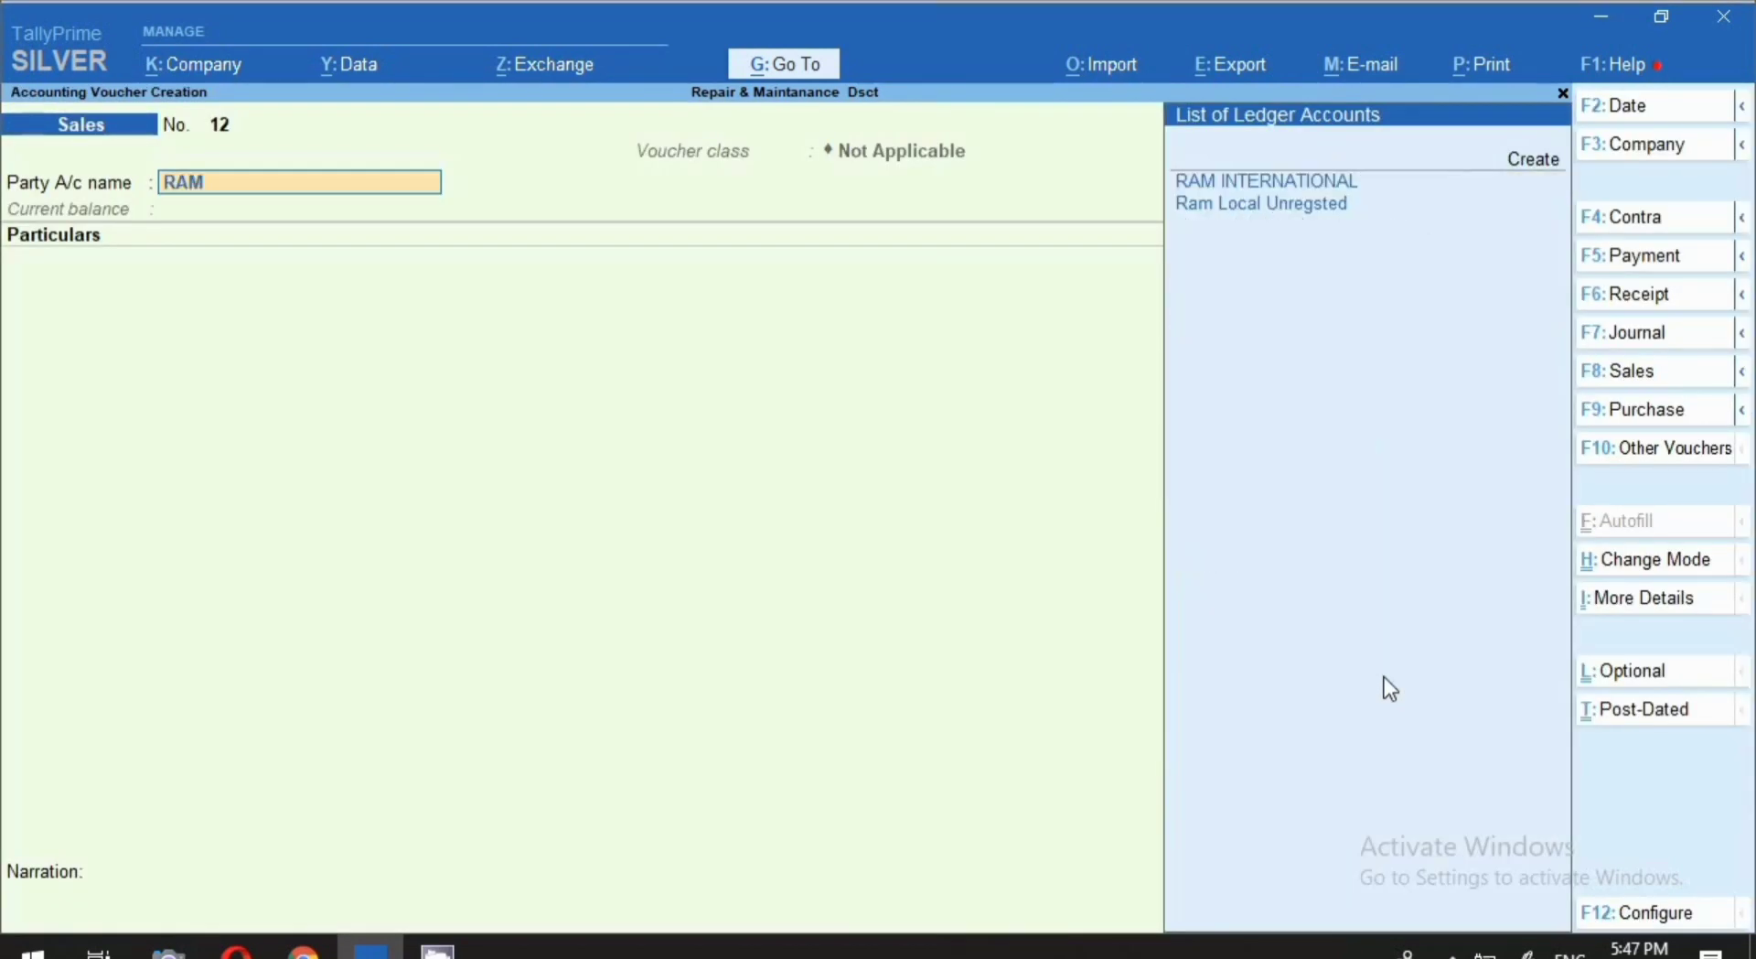
{"action": "key", "text": "Return"}
{"action": "key", "text": "Return"}
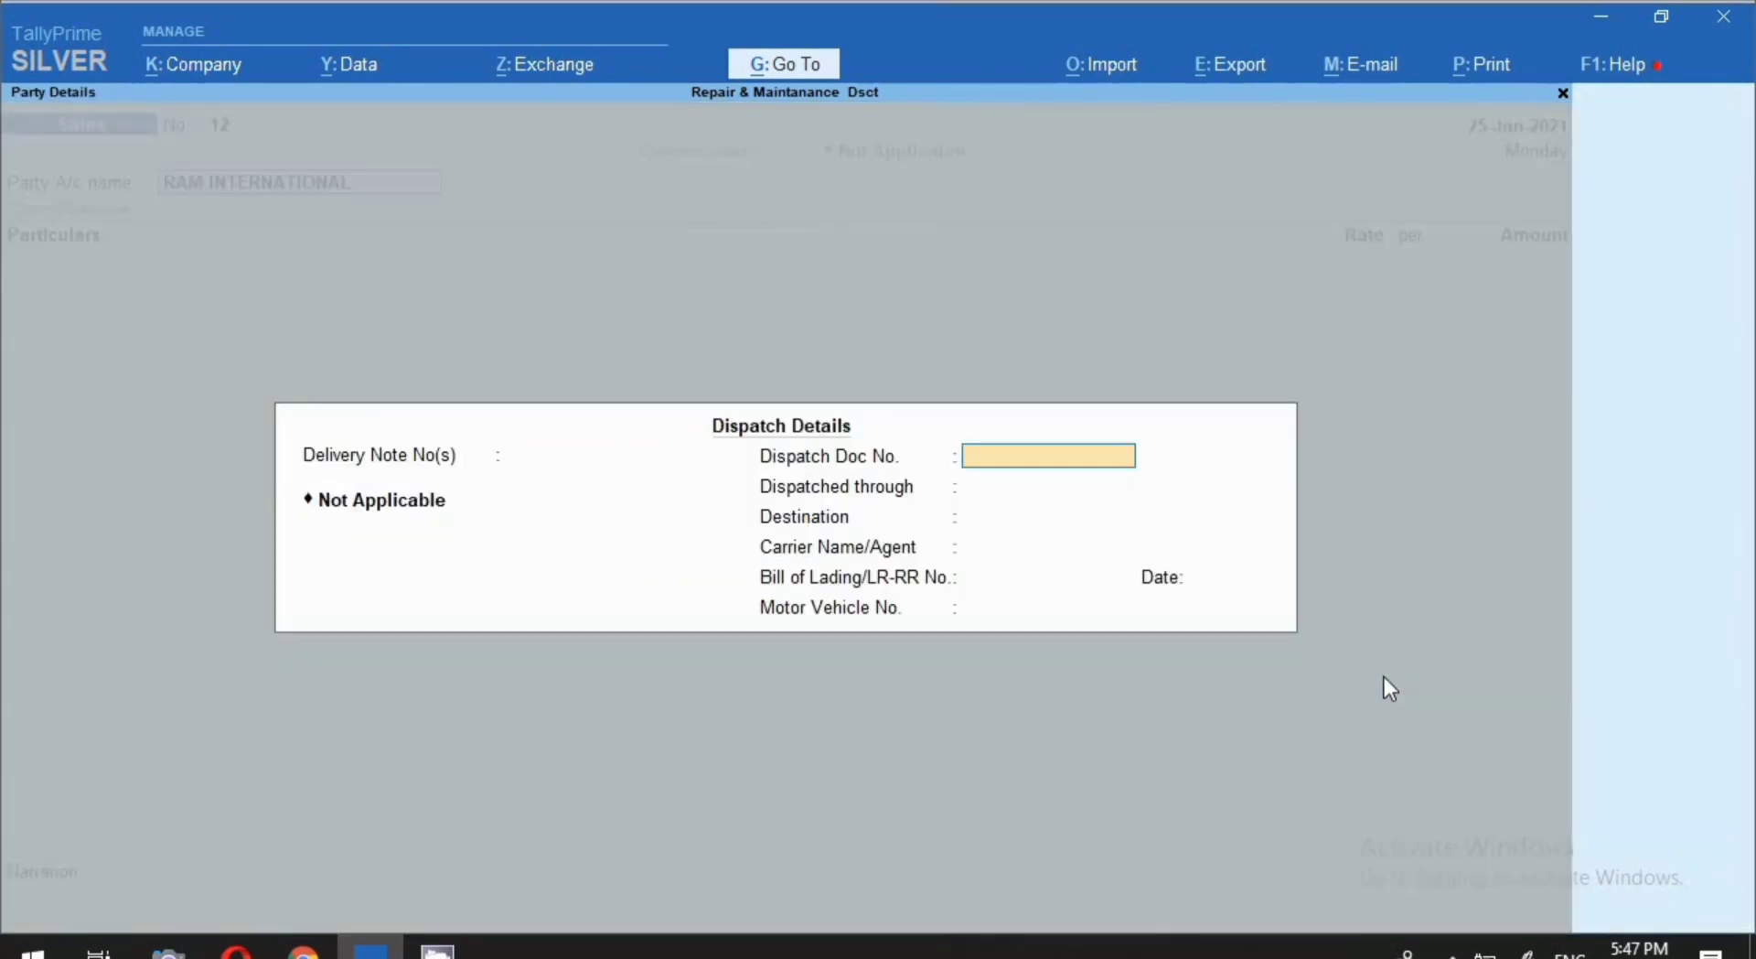
{"action": "key", "text": "Return"}
{"action": "key", "text": "Return"}
{"action": "key", "text": "Return"}
{"action": "key", "text": "Return"}
{"action": "key", "text": "Return"}
{"action": "key", "text": "Return"}
{"action": "key", "text": "Return"}
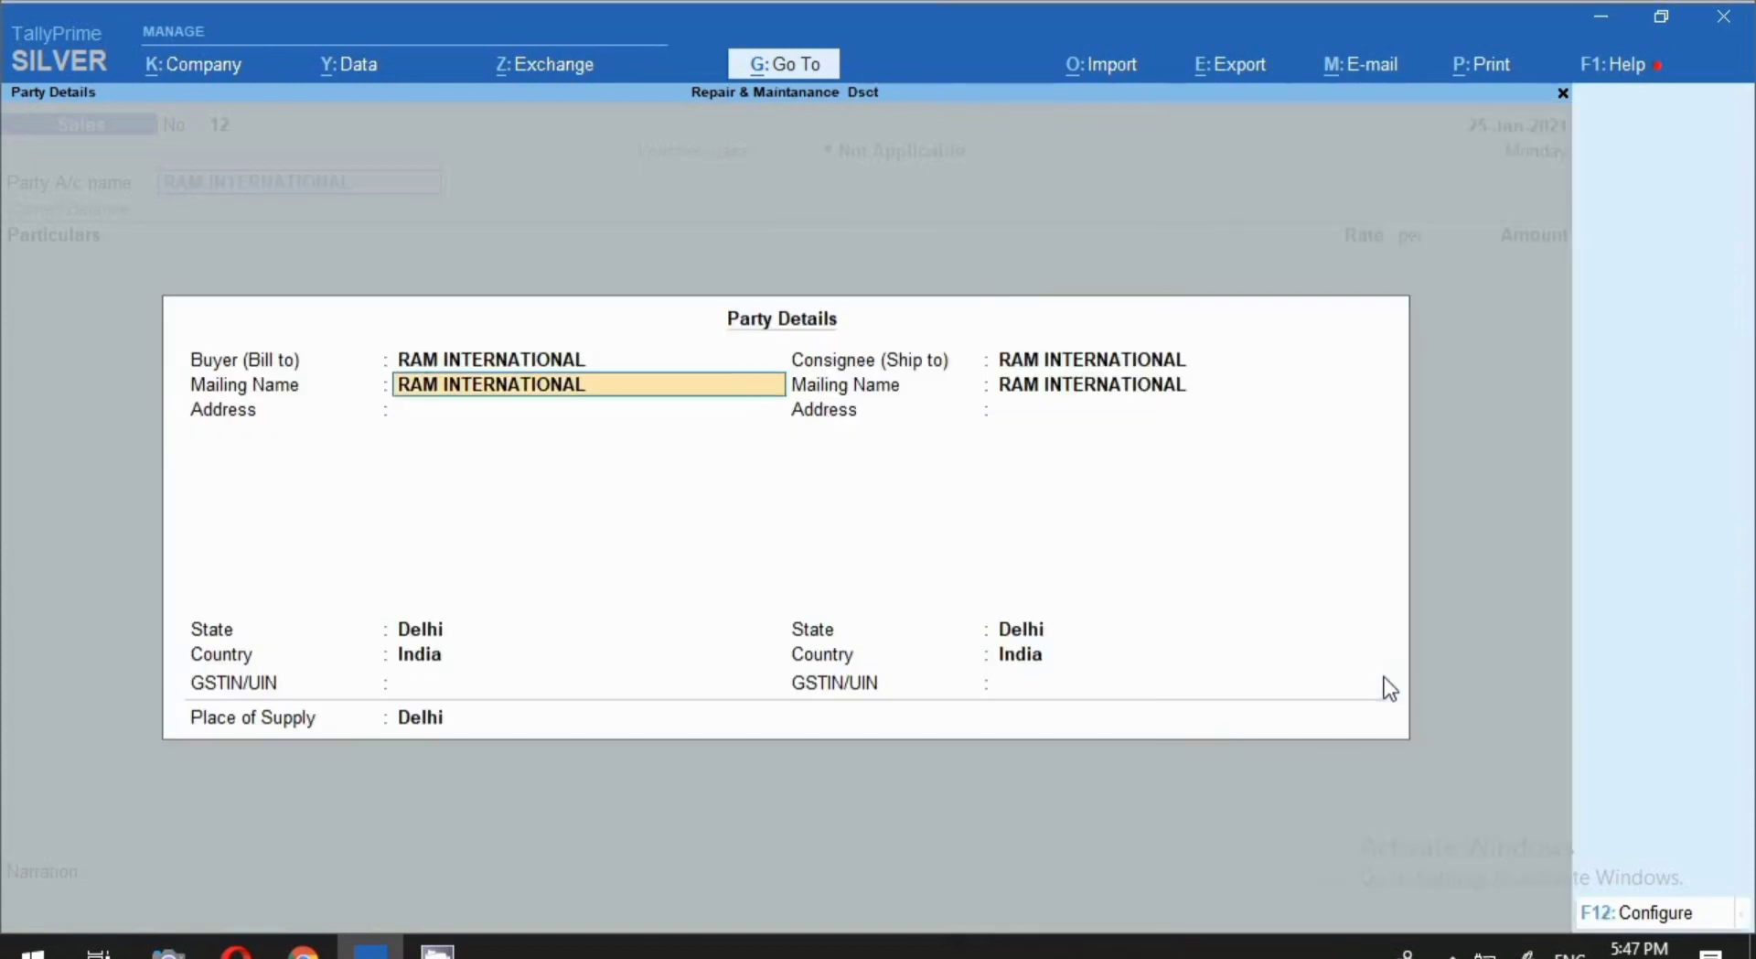
{"action": "key", "text": "Return"}
{"action": "key", "text": "Return"}
{"action": "key", "text": "Return"}
{"action": "key", "text": "Return"}
{"action": "key", "text": "Return"}
{"action": "key", "text": "Return"}
{"action": "key", "text": "Return"}
{"action": "key", "text": "Return"}
{"action": "key", "text": "Return"}
{"action": "key", "text": "Return"}
{"action": "key", "text": "Return"}
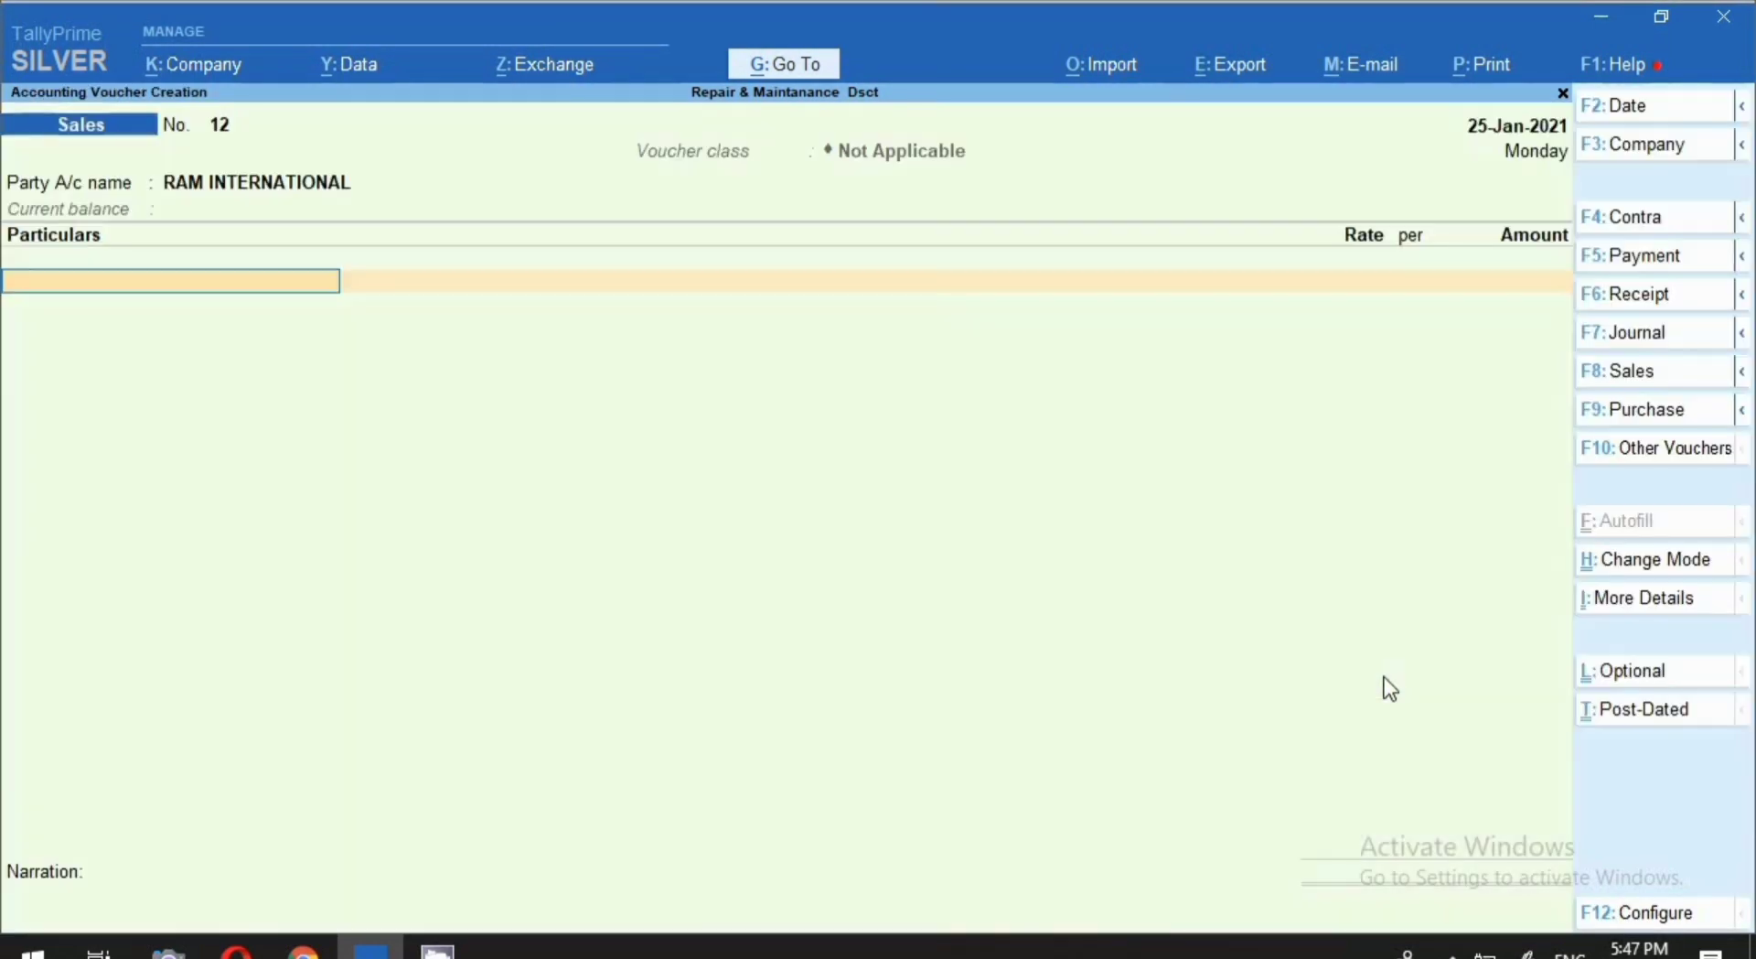
- Enter the REPAIR & MAINTANCE ledger with an amount of 60,000 in the 25-Jan-2021 voucher
{"action": "type", "text": "RA"}
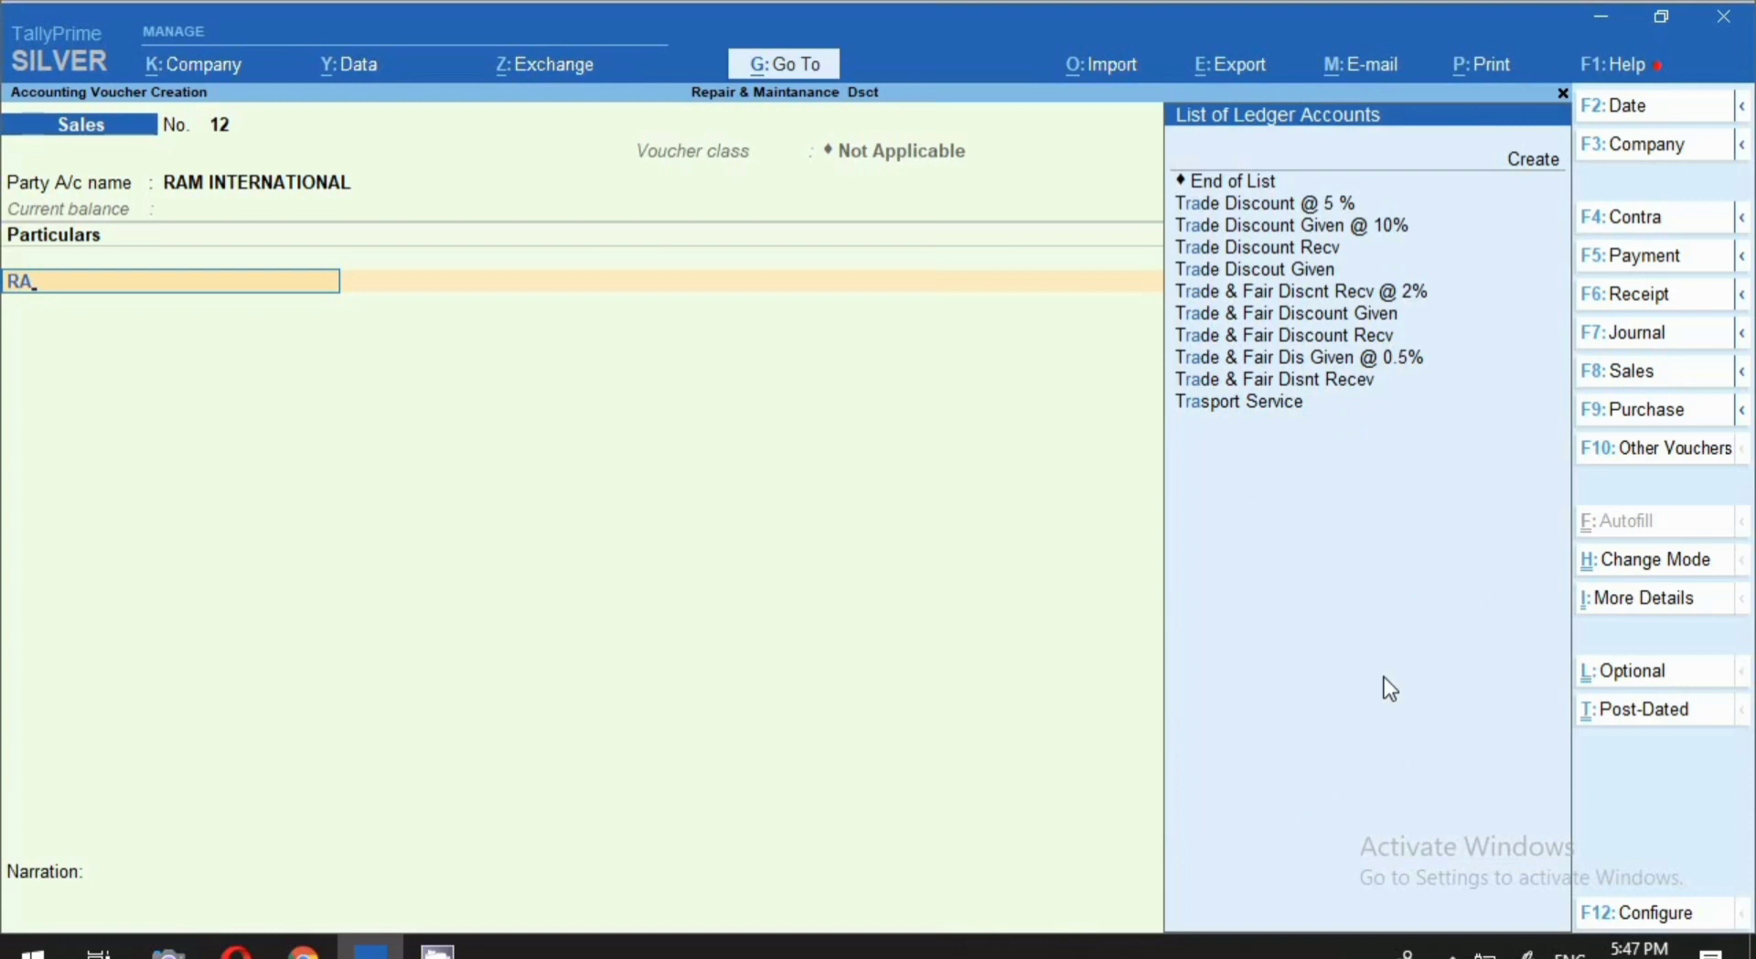
{"action": "key", "text": "BackSpace"}
{"action": "type", "text": "E"}
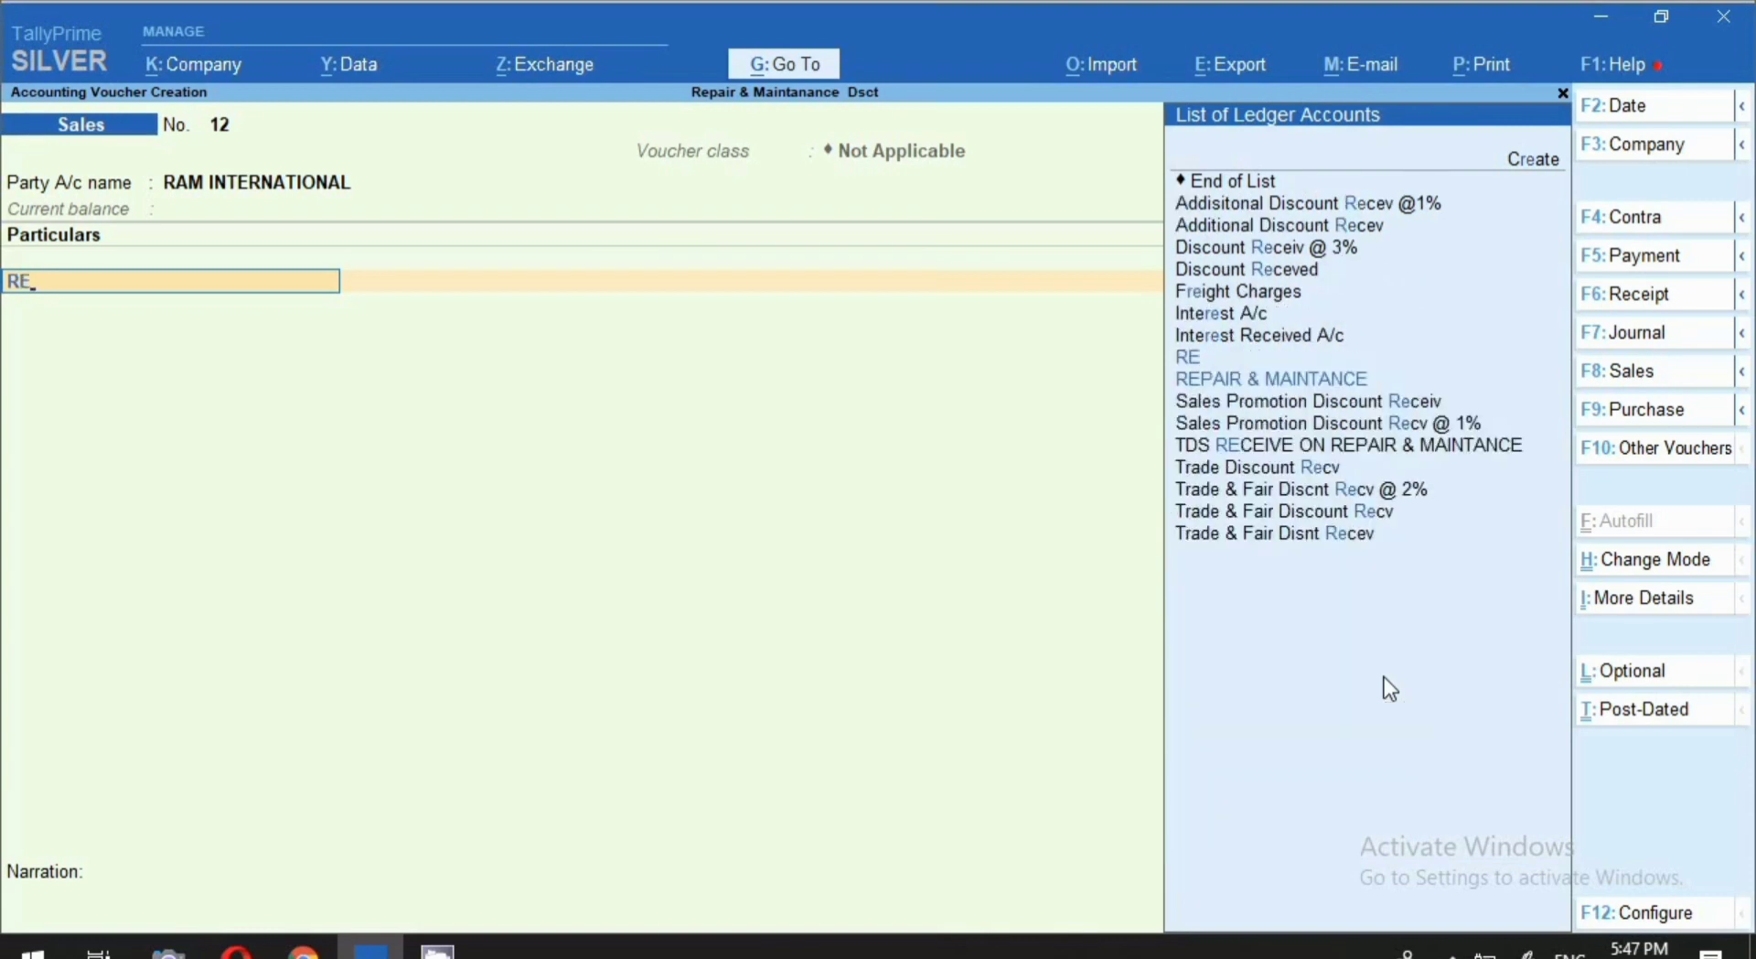
{"action": "key", "text": "Down"}
{"action": "key", "text": "Return"}
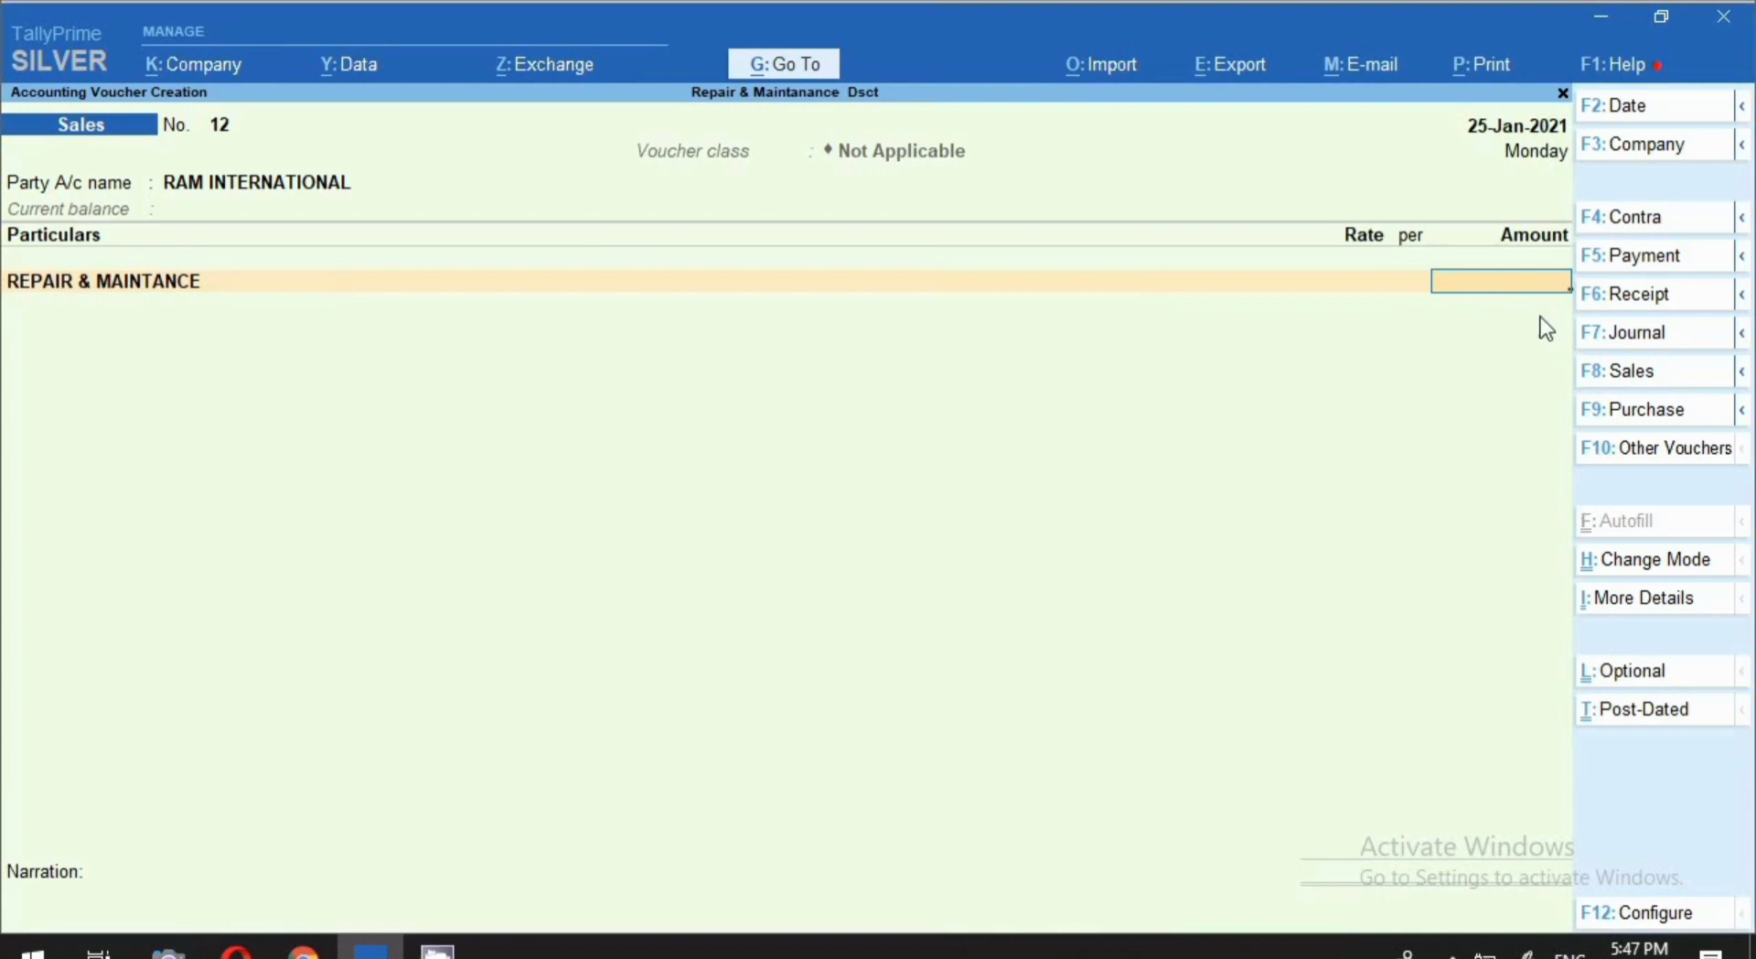
{"action": "type", "text": "60000"}
{"action": "key", "text": "Return"}
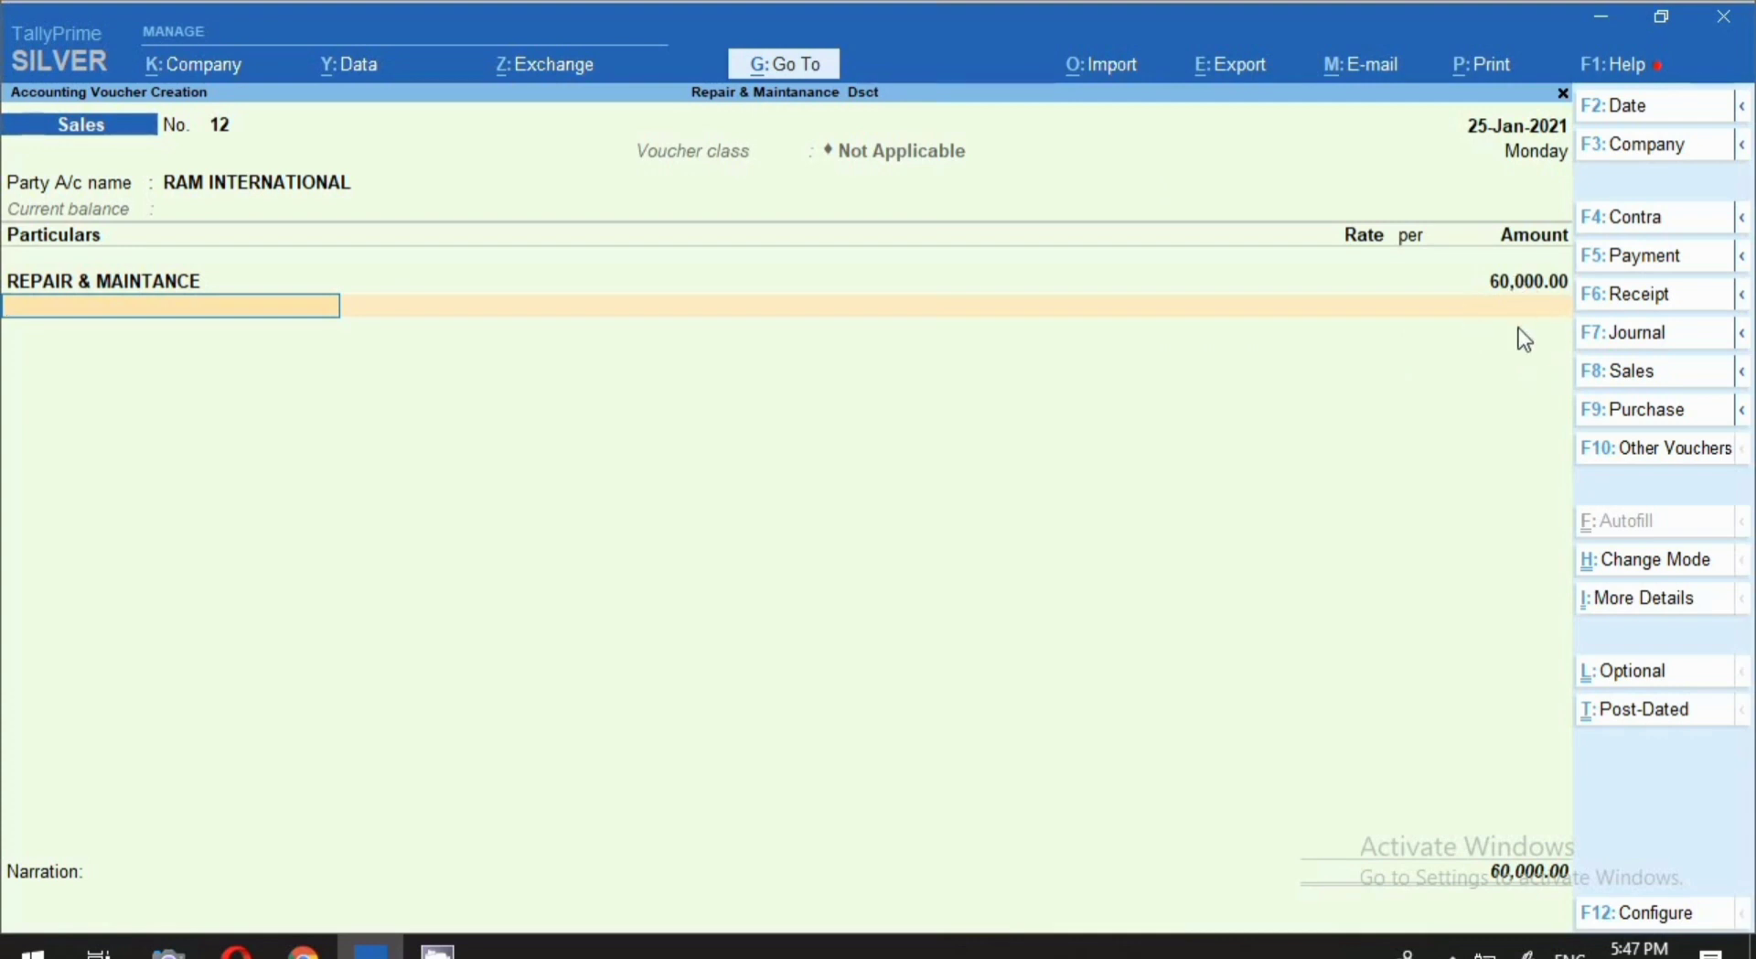
- Add the Cgst and Sgst ledgers with their calculated amounts below the 60,000 REPAIR & MAINTANCE line and save the voucher
{"action": "type", "text": "CGS"}
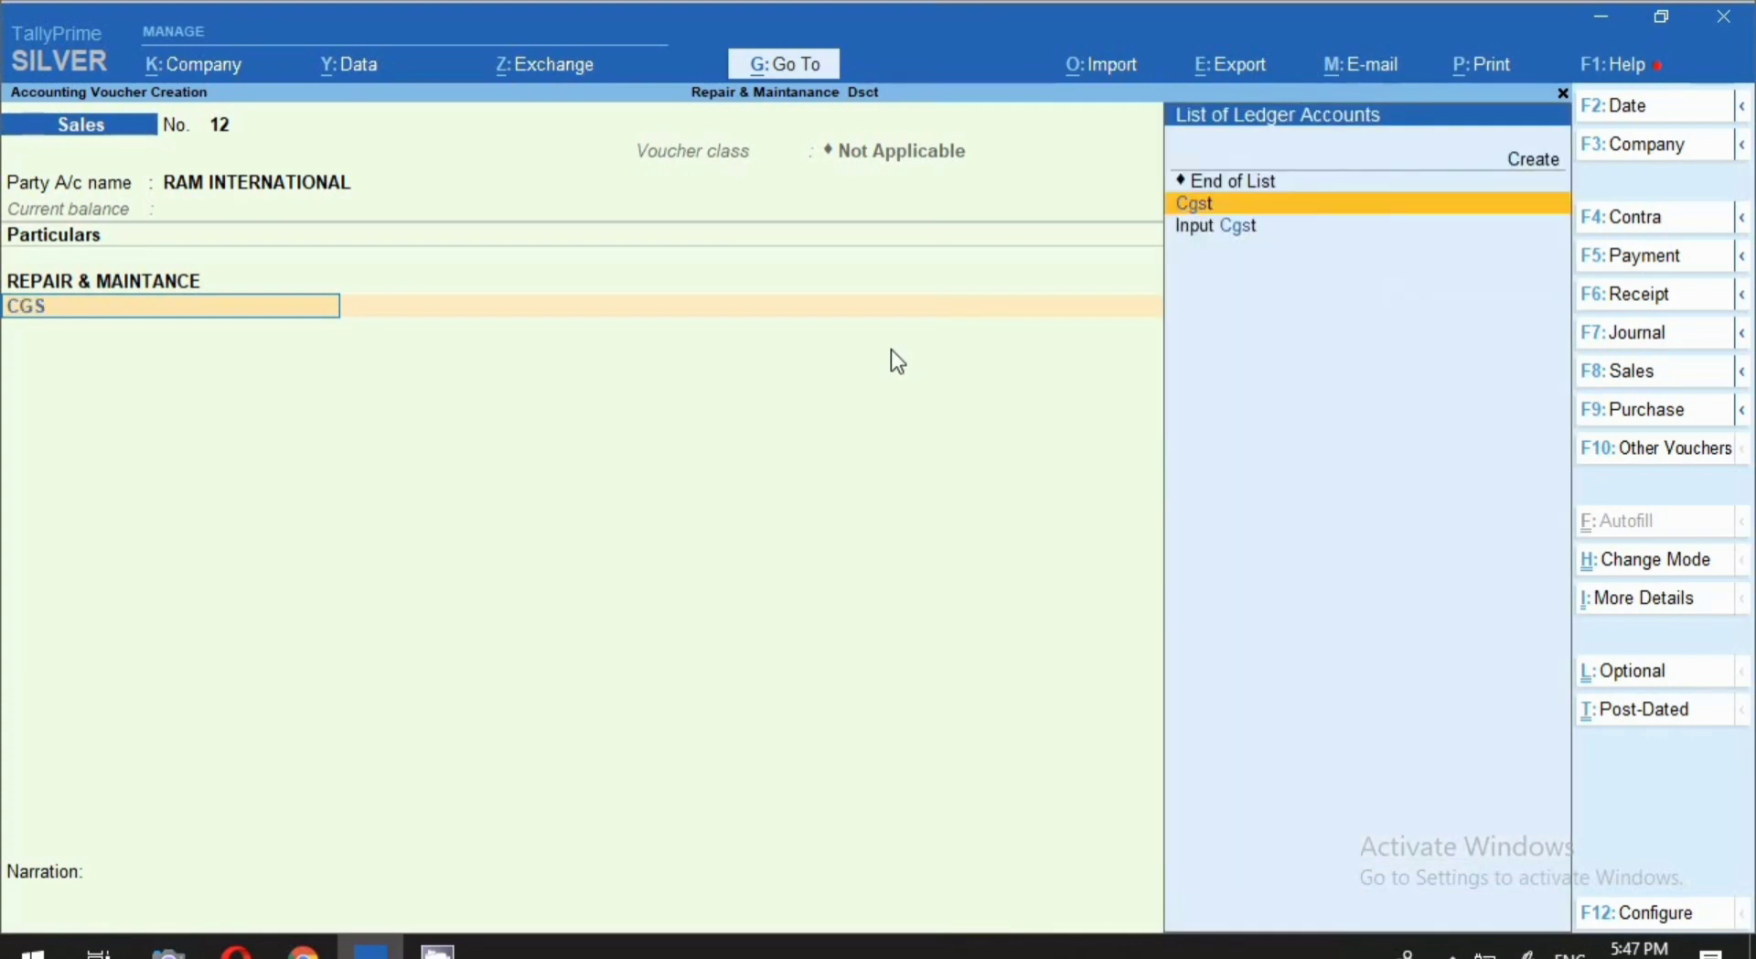
{"action": "key", "text": "Return"}
{"action": "key", "text": "Return"}
{"action": "type", "text": "SGS"}
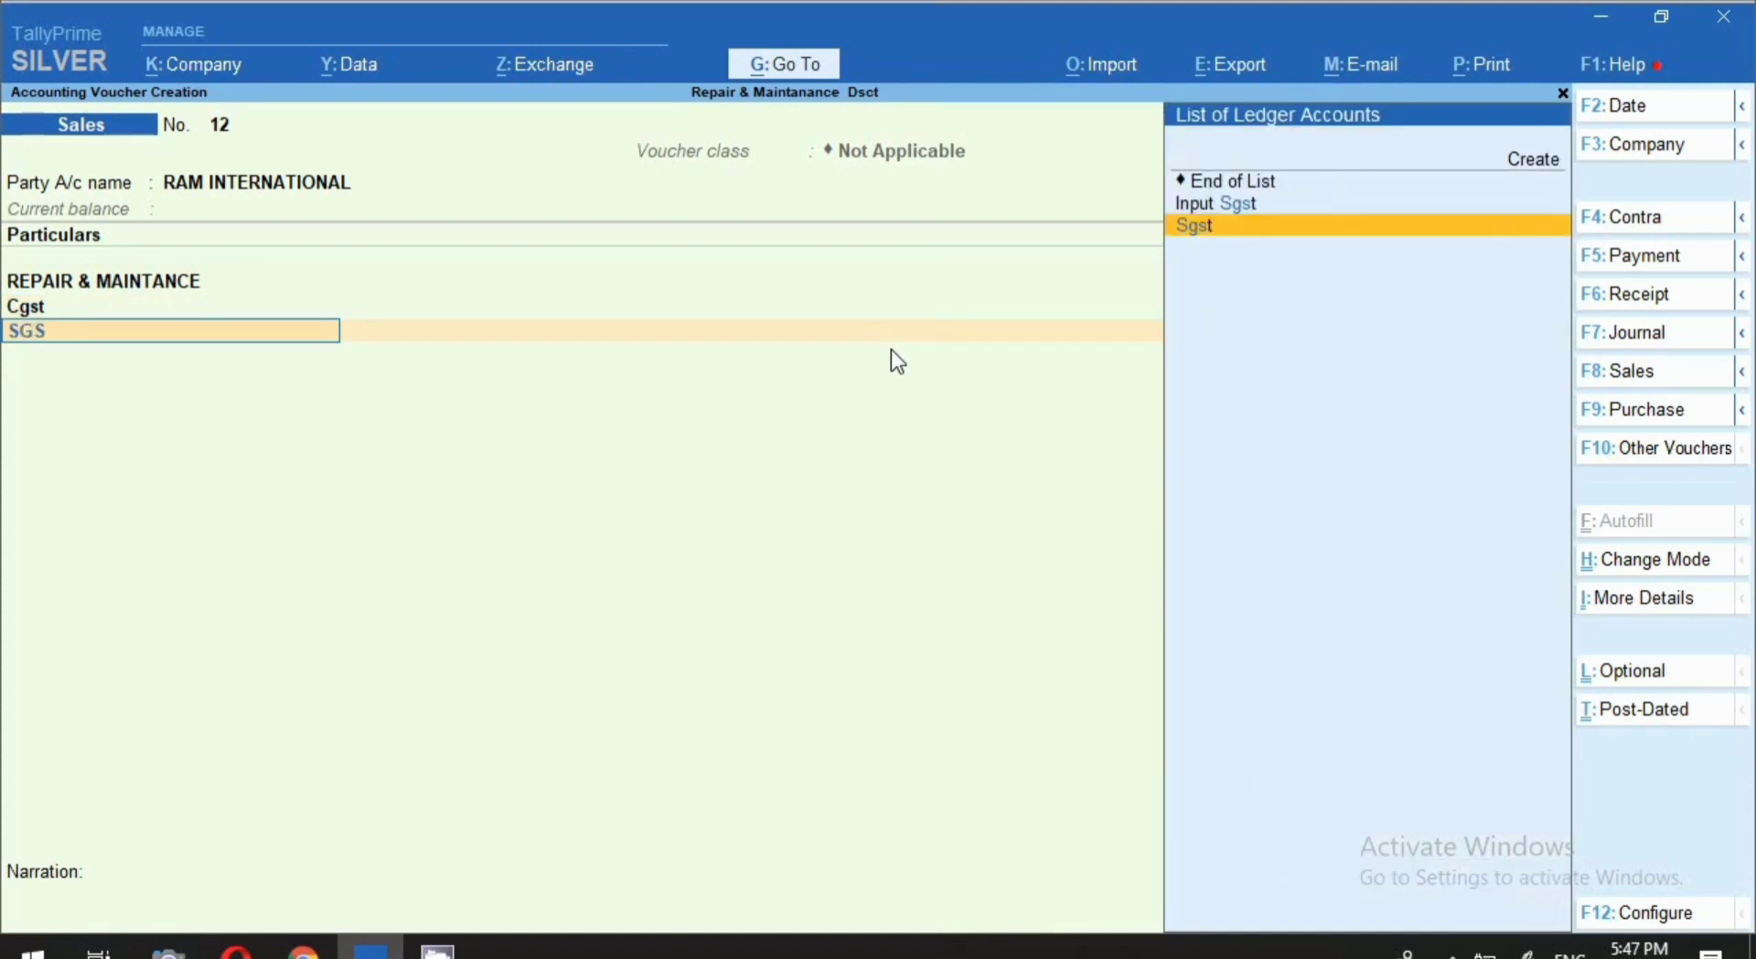
{"action": "key", "text": "Return"}
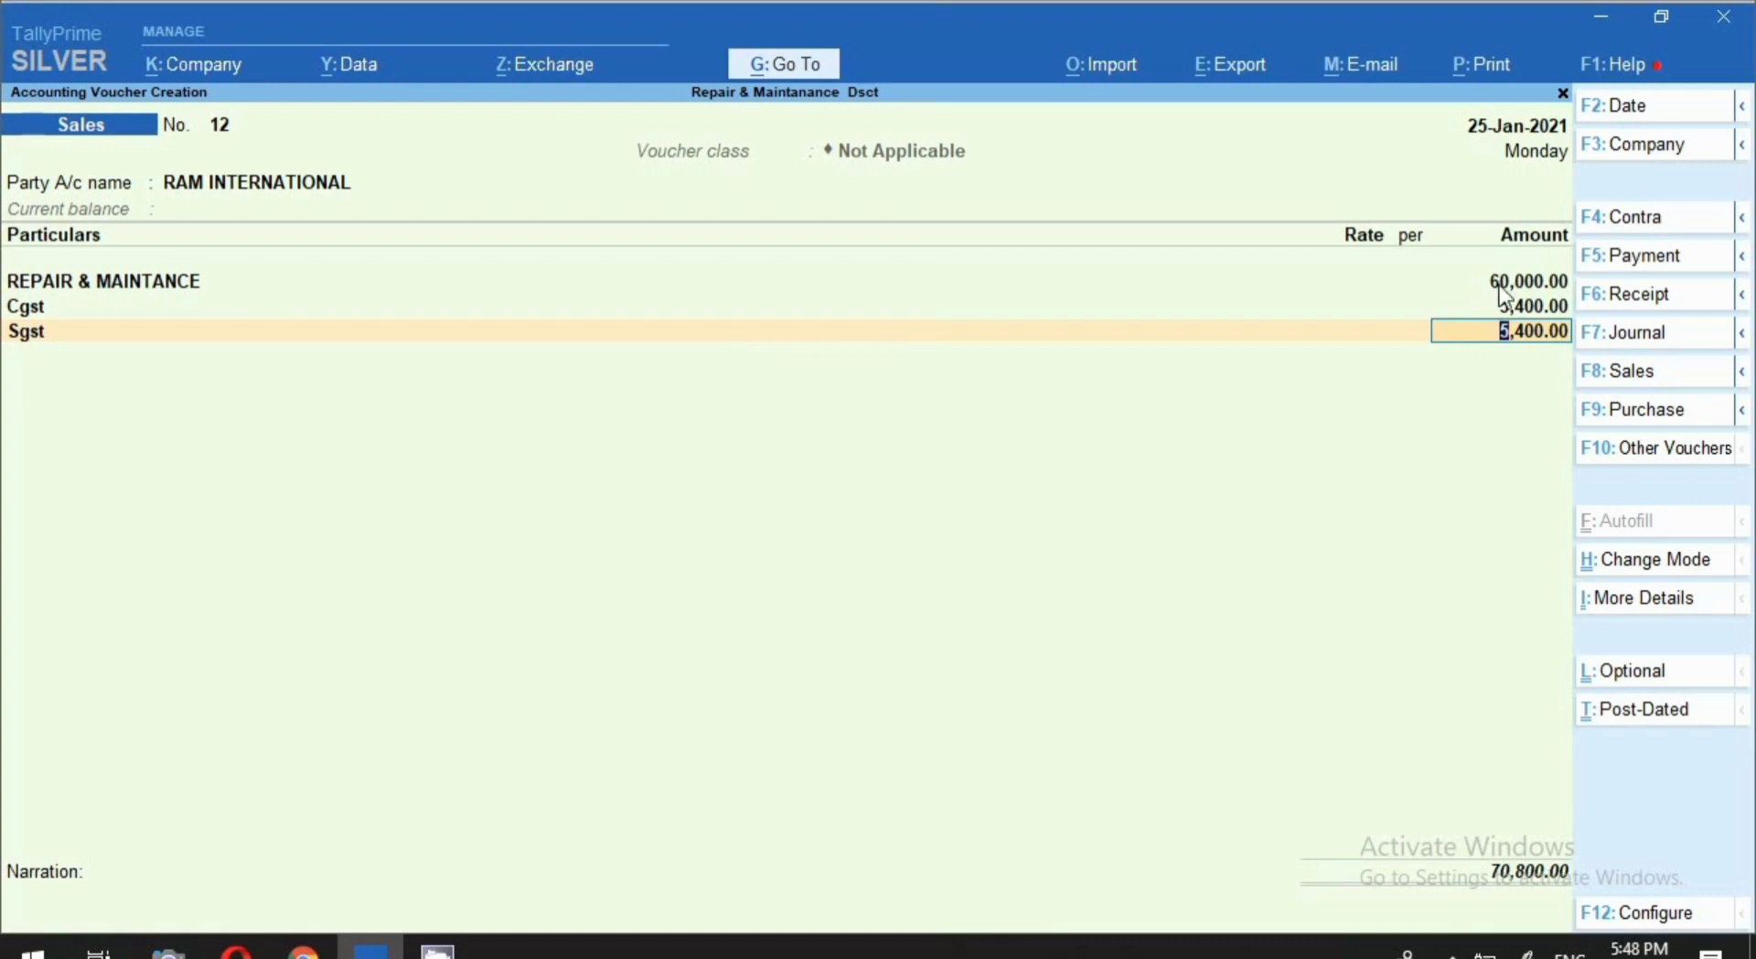
{"action": "key", "text": "ctrl"}
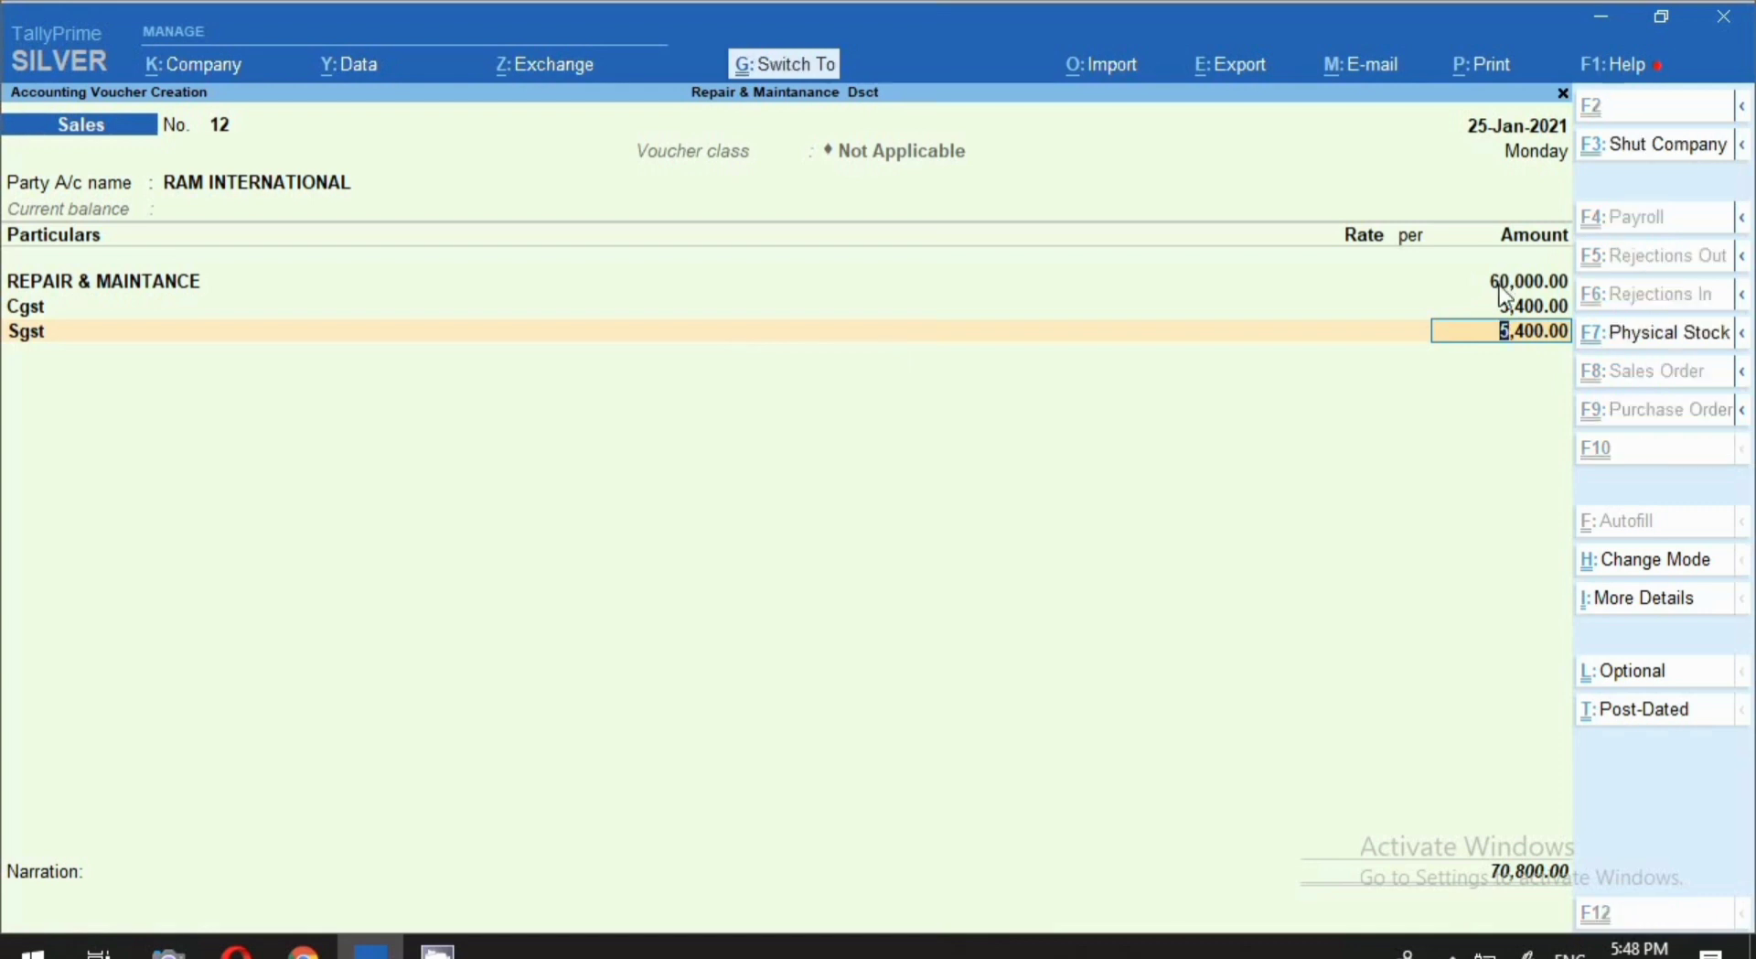
{"action": "key", "text": "ctrl+a"}
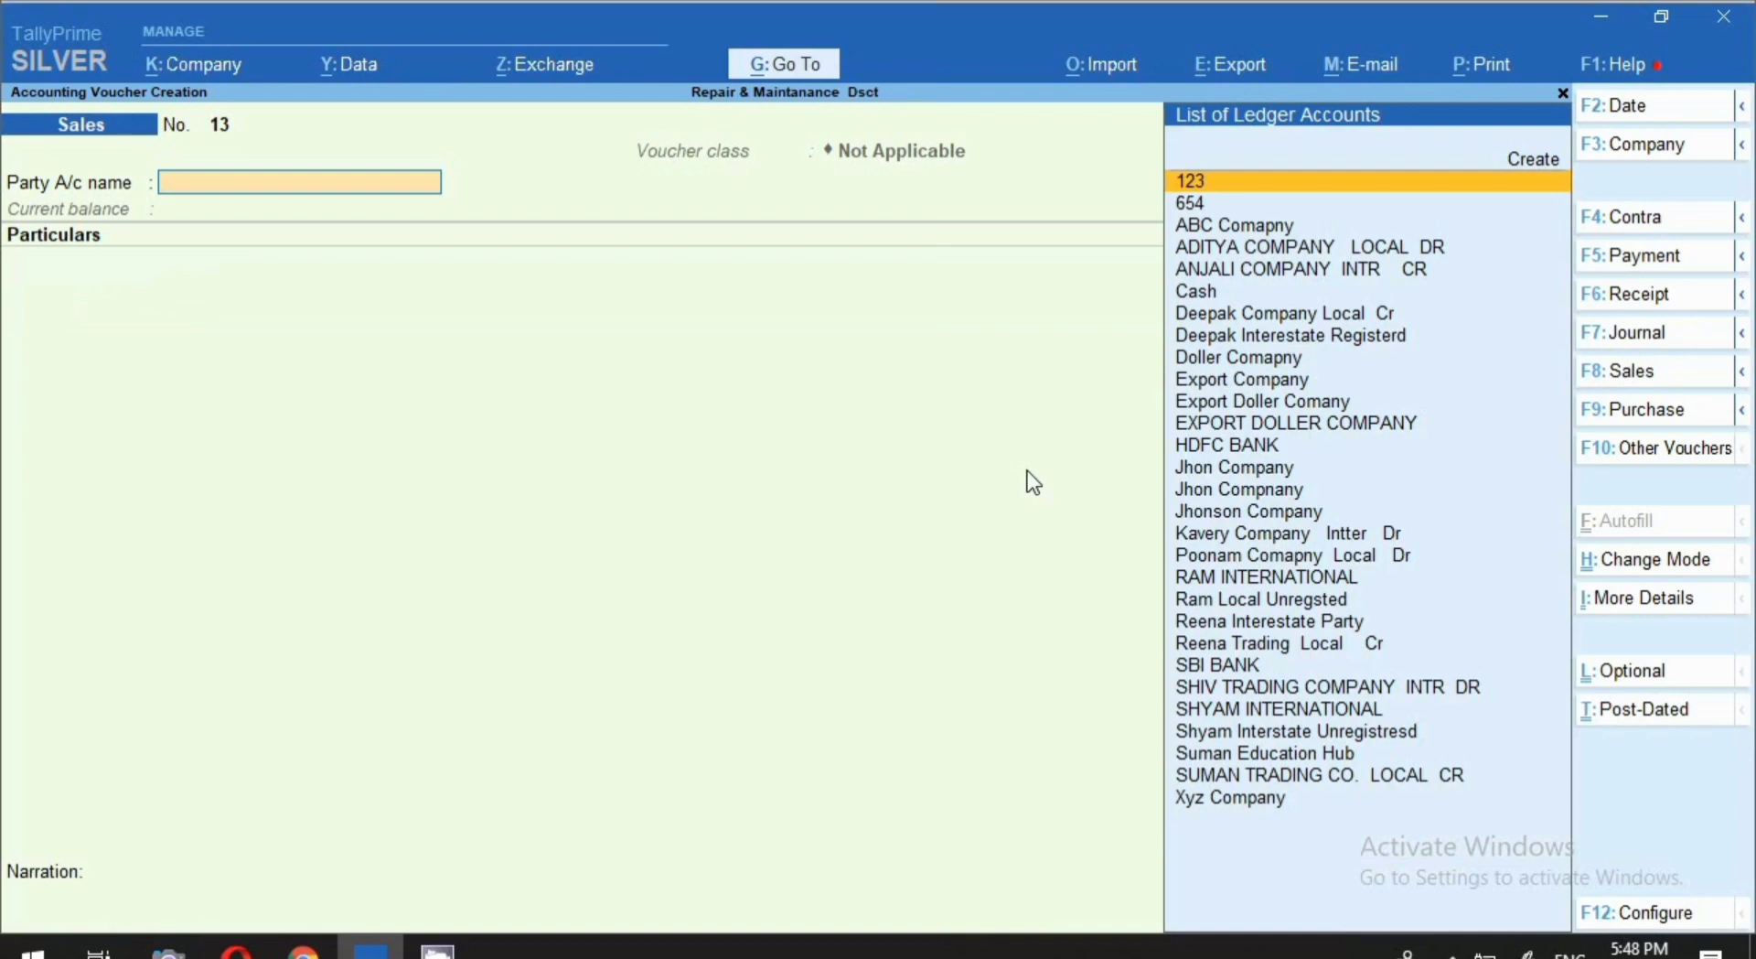
- Set the new sales voucher's date back to 24-Jan-2021
{"action": "key", "text": "F2"}
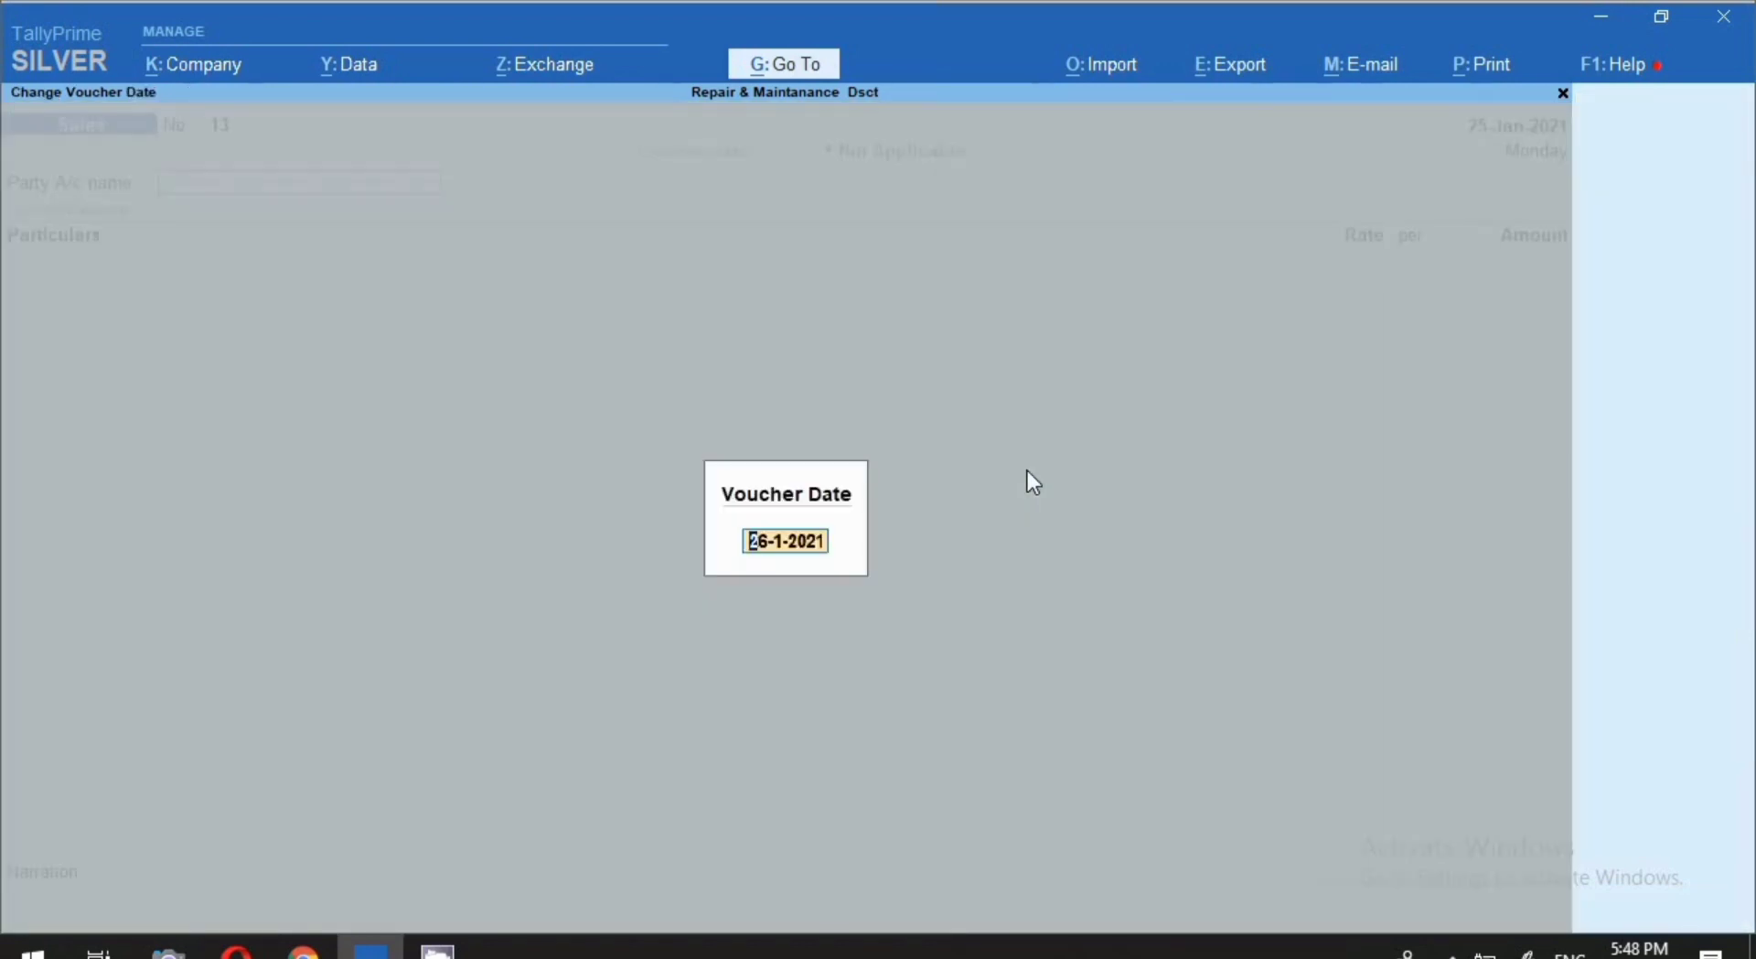
{"action": "type", "text": "24-1"}
{"action": "key", "text": "Return"}
- Select RAM INTERNATIONAL as the party of the 24-Jan-2021 voucher and accept its default dispatch and party details
{"action": "type", "text": "RAM"}
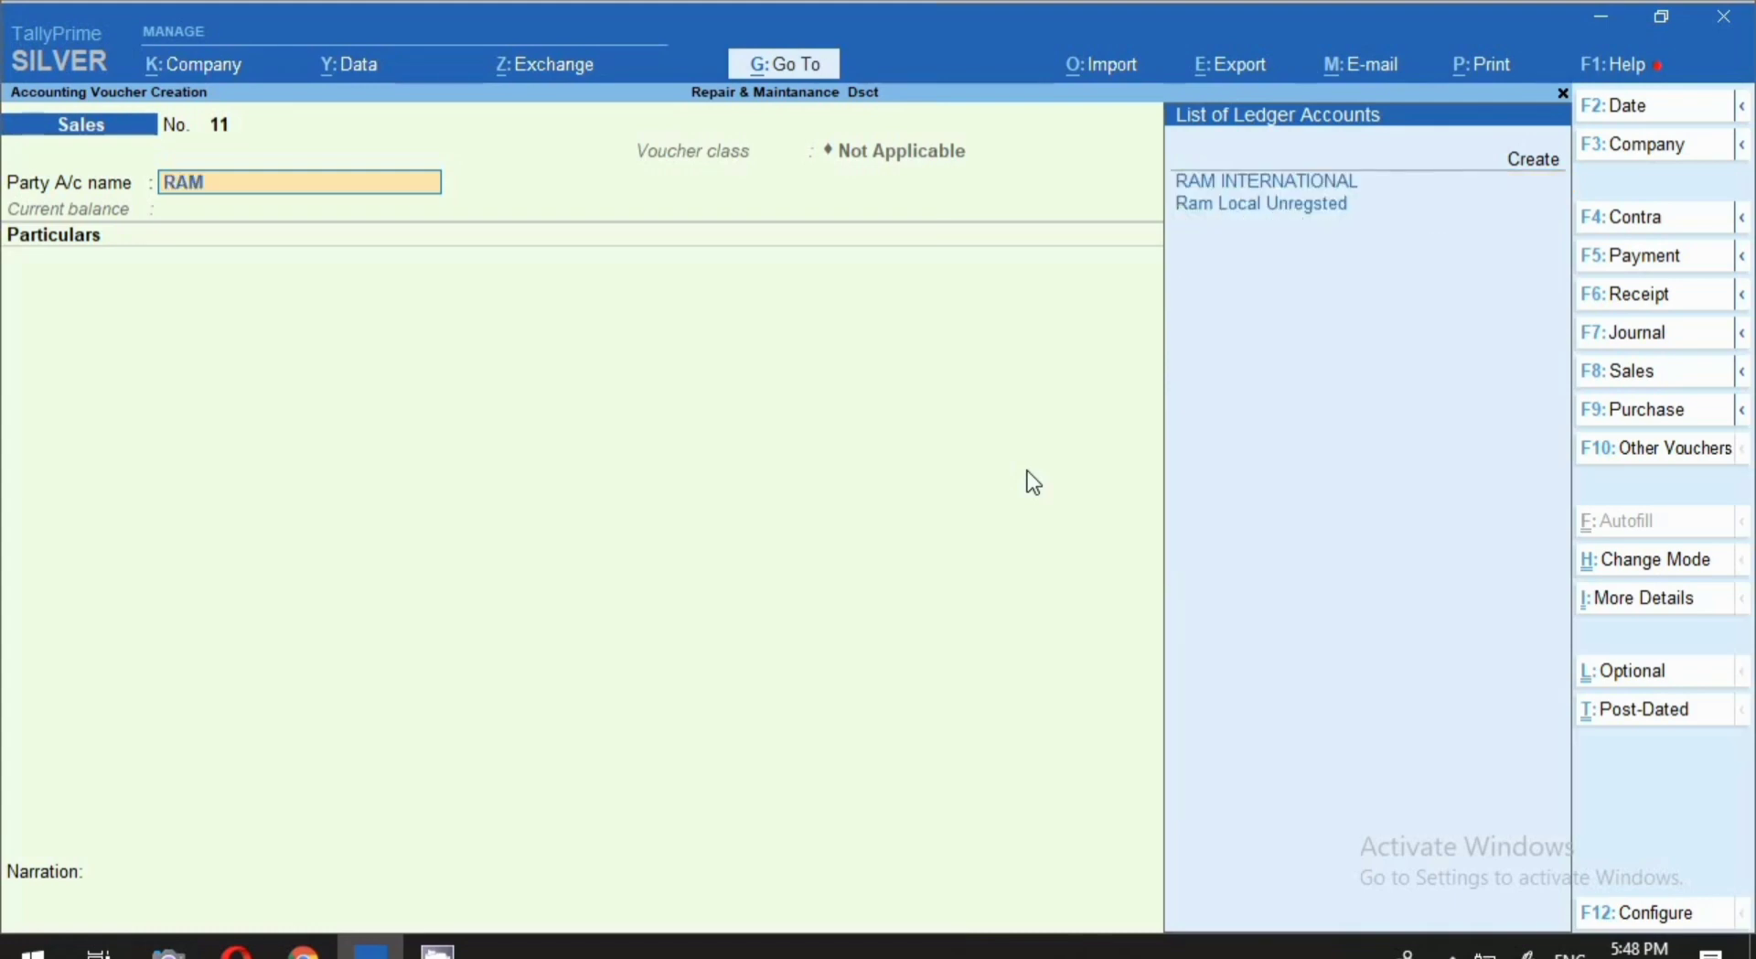
{"action": "key", "text": "Return"}
{"action": "key", "text": "Return"}
{"action": "key", "text": "Return"}
{"action": "key", "text": "Return"}
{"action": "key", "text": "Return"}
{"action": "key", "text": "Return"}
{"action": "key", "text": "Return"}
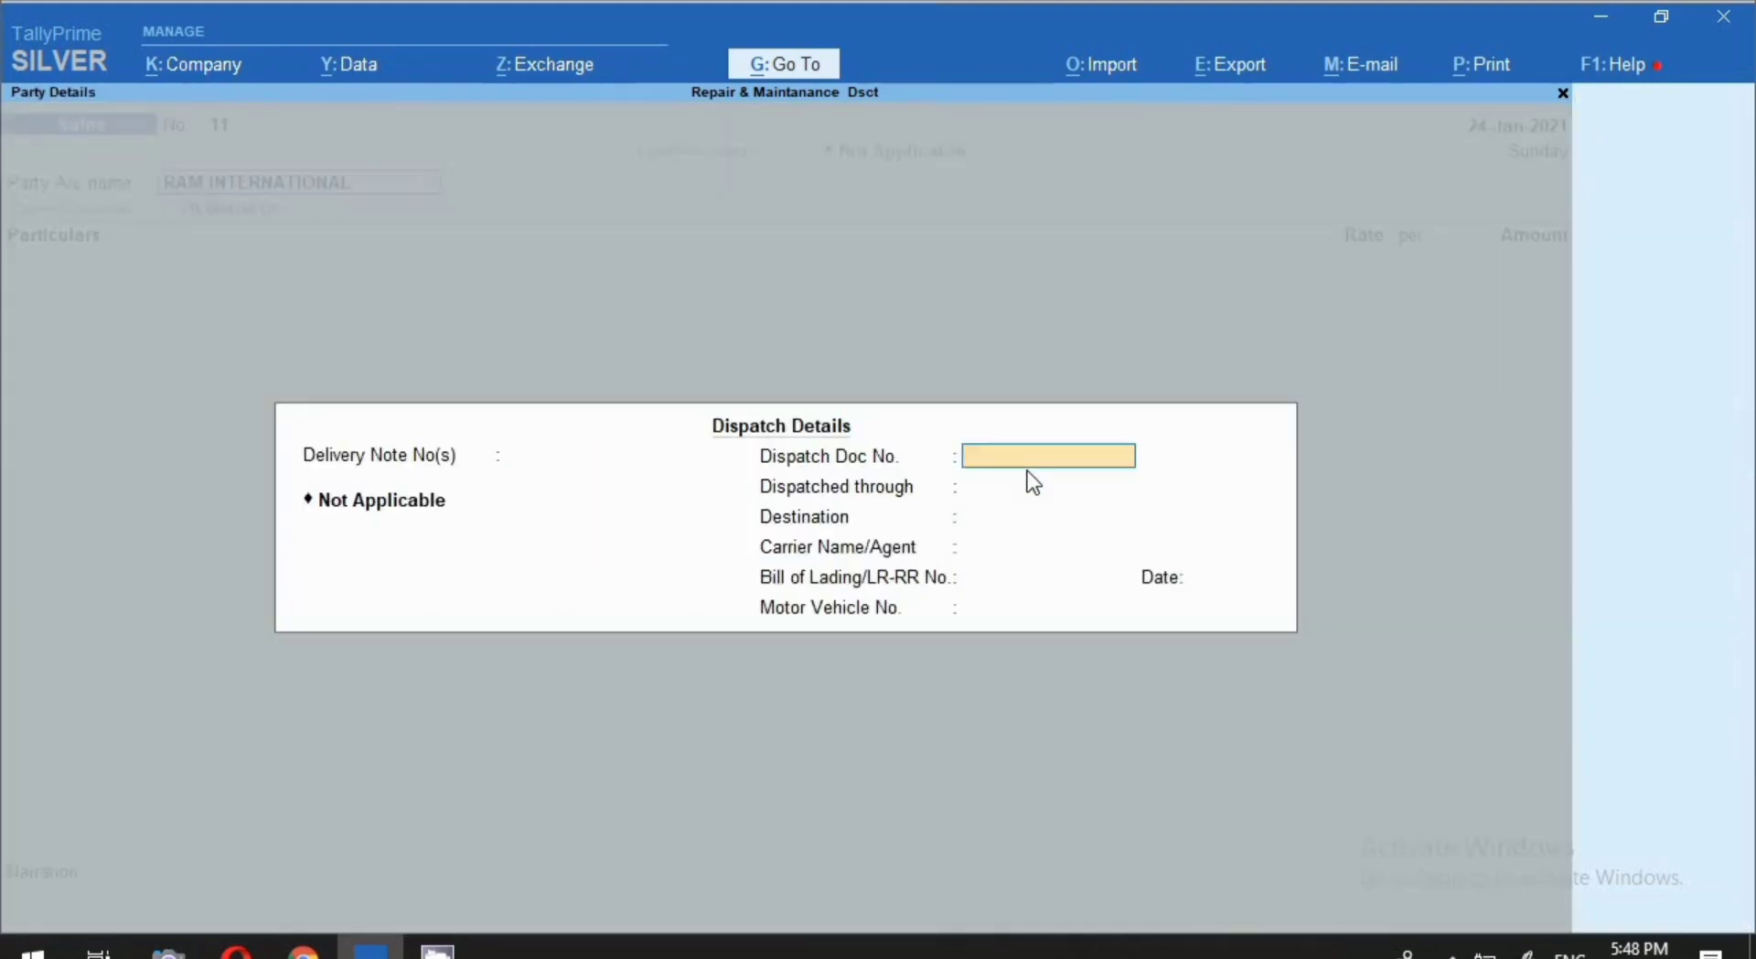
{"action": "key", "text": "Return"}
{"action": "key", "text": "Return"}
{"action": "key", "text": "Return"}
{"action": "key", "text": "Return"}
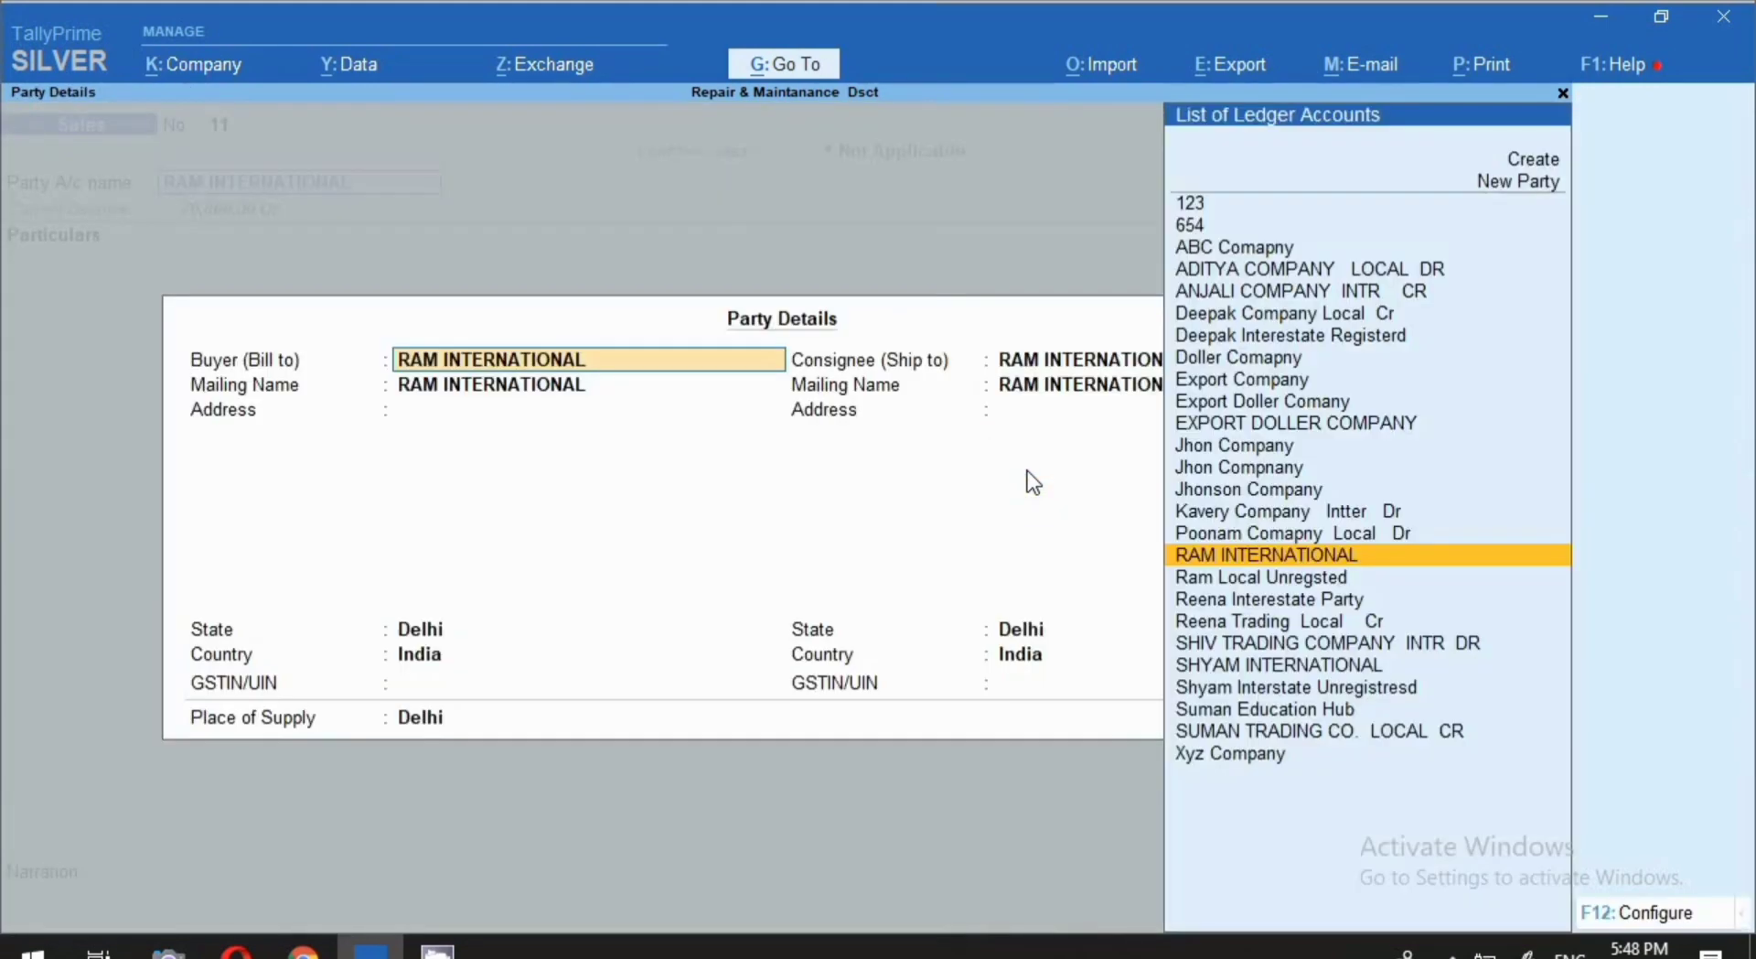
{"action": "key", "text": "Return"}
{"action": "key", "text": "Return"}
{"action": "key", "text": "Return"}
{"action": "key", "text": "Return"}
{"action": "key", "text": "Return"}
{"action": "key", "text": "Return"}
{"action": "key", "text": "Return"}
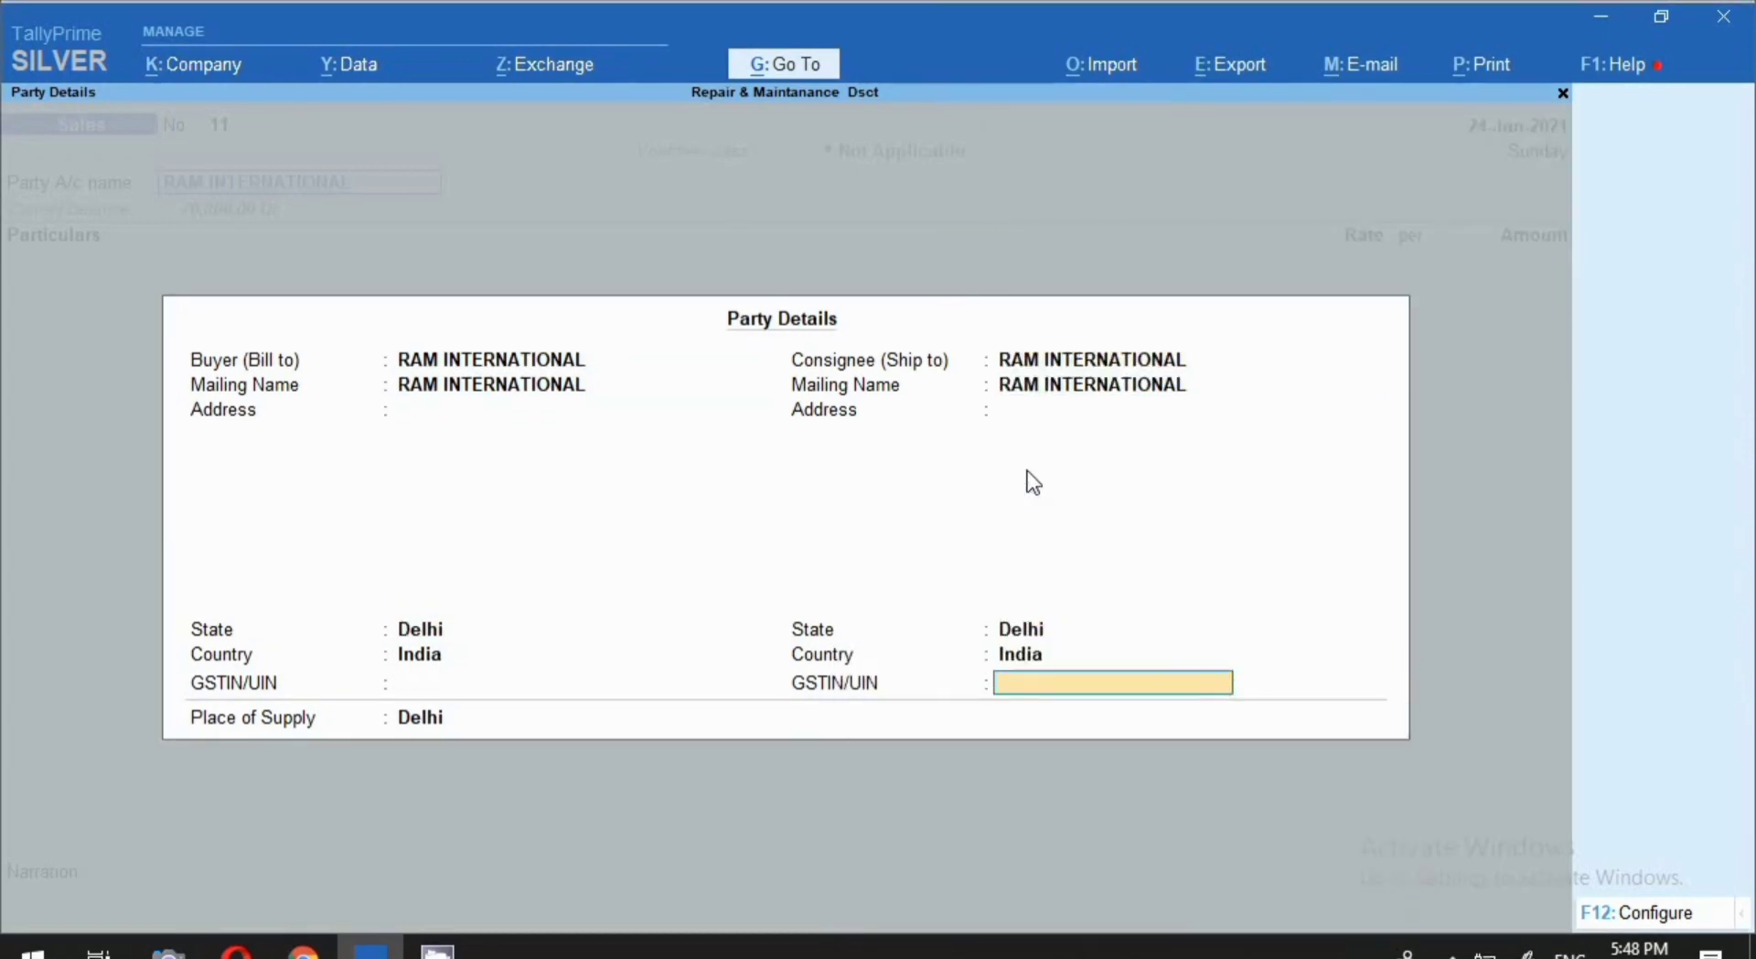
- Enter the REPAIR & MAINTANCE ledger with an amount of 30,000 in the RAM INTERNATIONAL voucher
{"action": "type", "text": "REPA"}
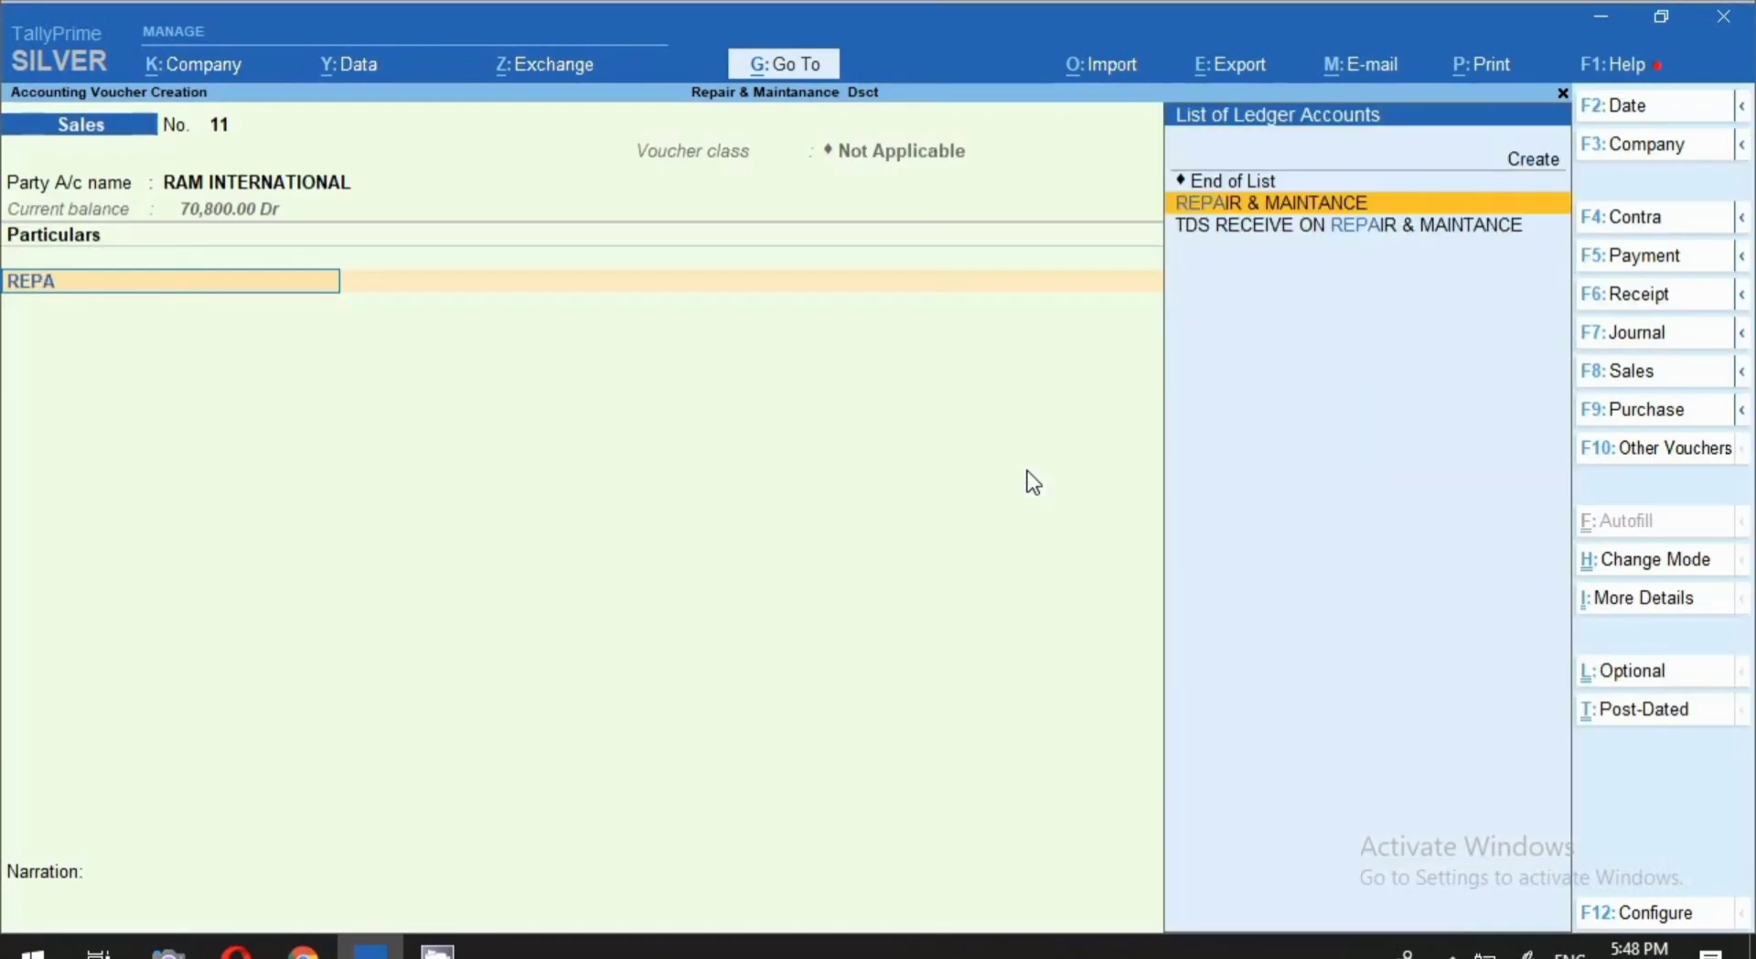
{"action": "key", "text": "Return"}
{"action": "type", "text": "30,000"}
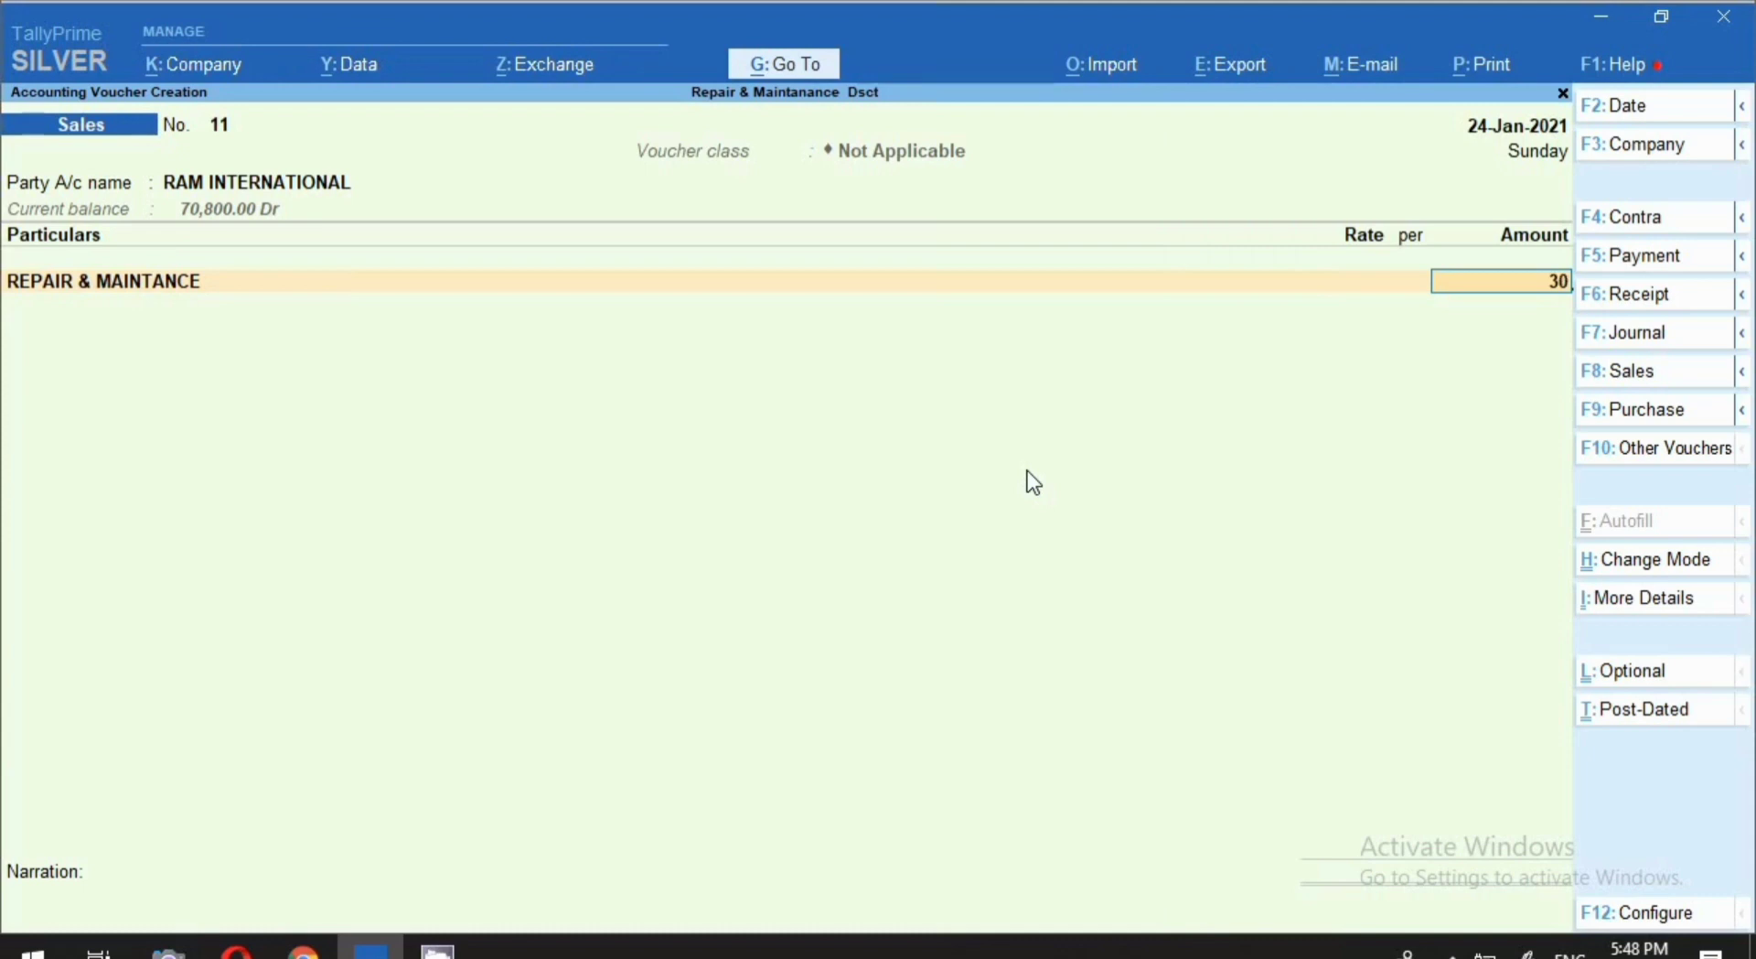
{"action": "key", "text": "Return"}
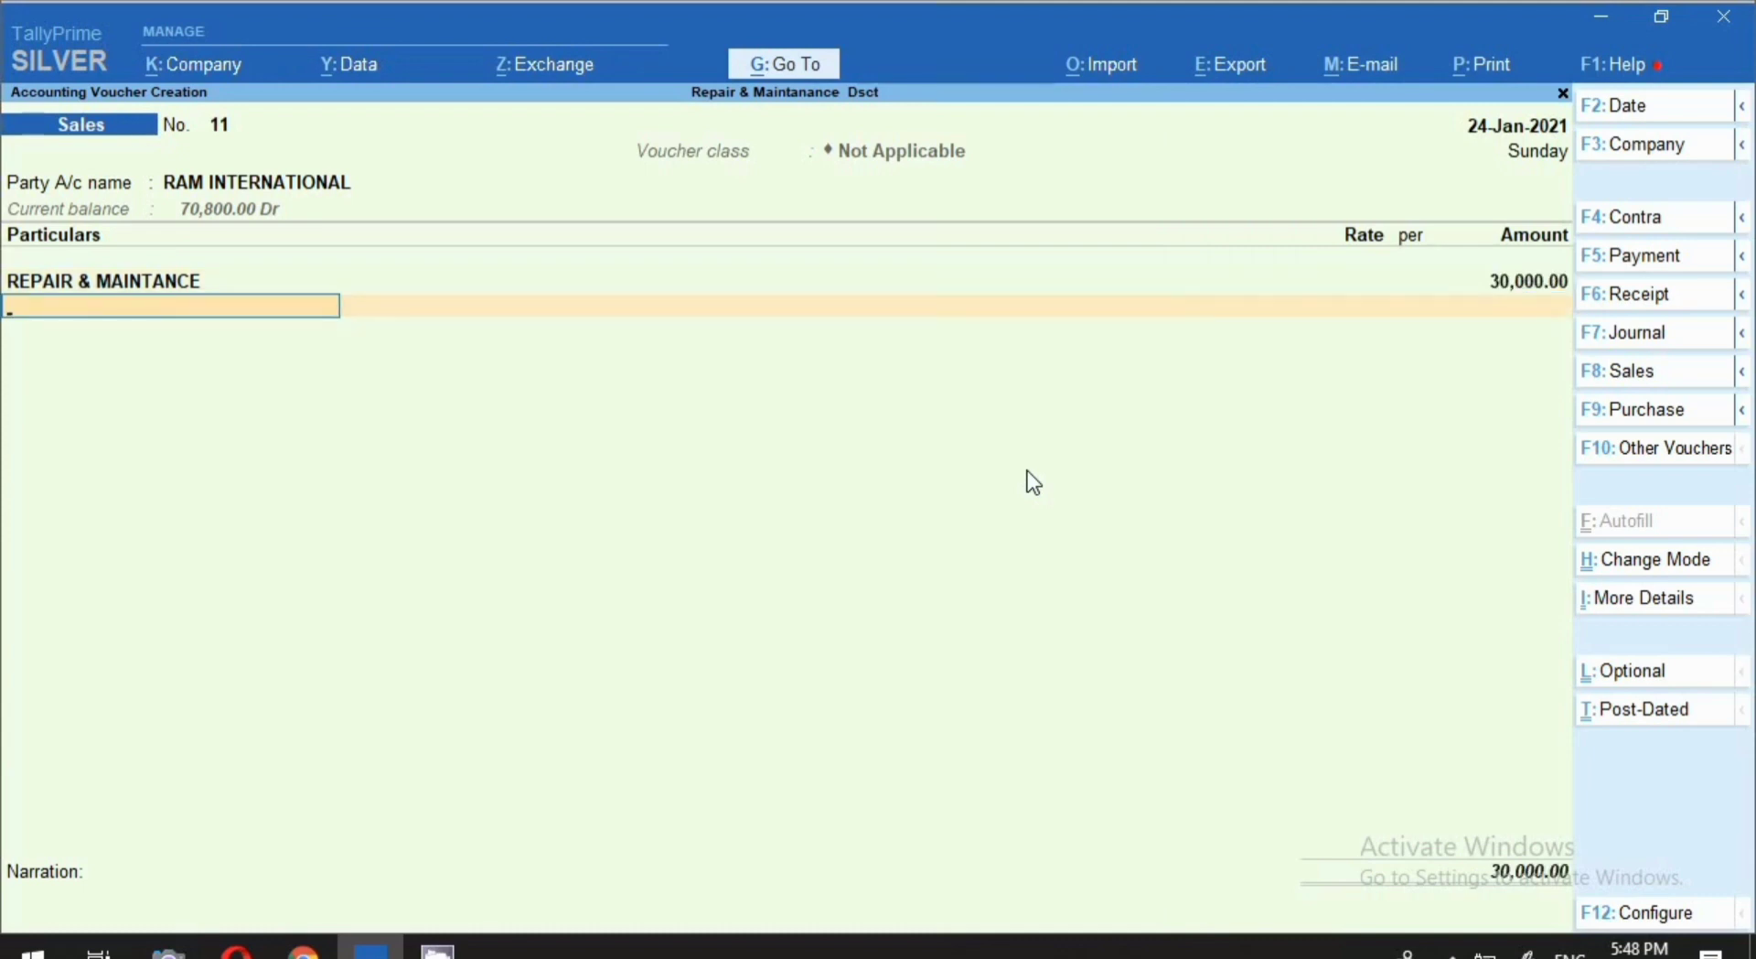
- Add the Cgst and Sgst ledgers with their calculated amounts below the 30,000 REPAIR & MAINTANCE line and save the voucher
{"action": "type", "text": "Cgst"}
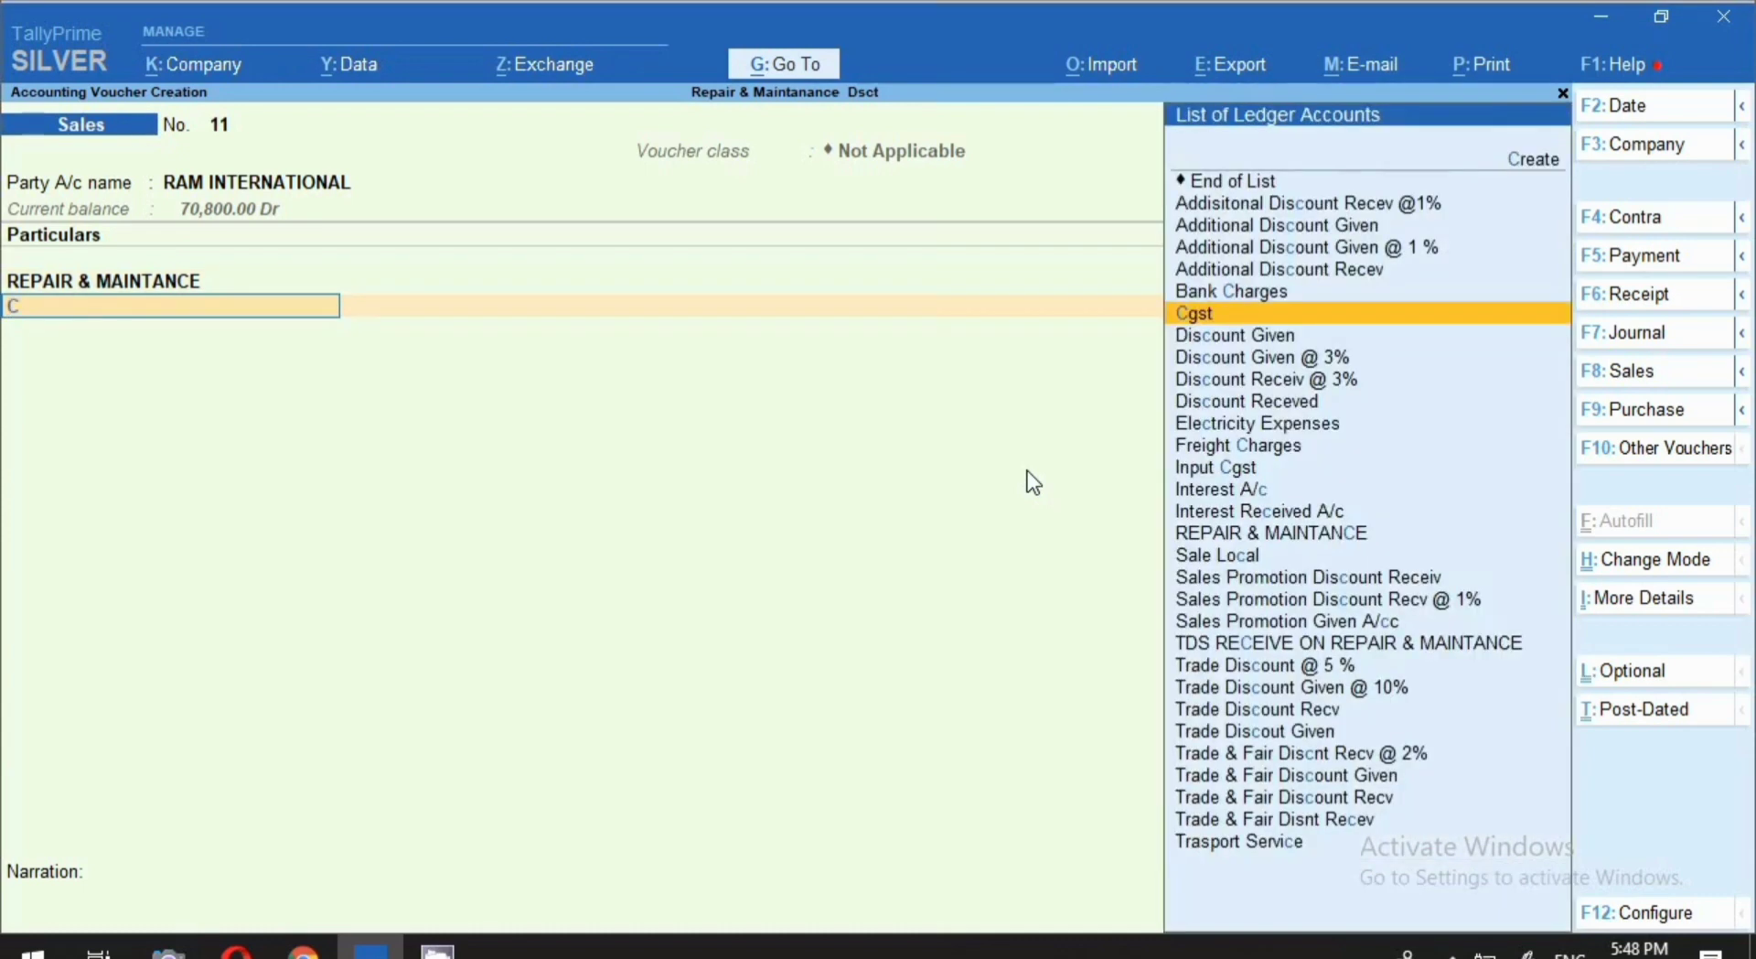
{"action": "key", "text": "Return"}
{"action": "key", "text": "Return"}
{"action": "type", "text": "Sgst"}
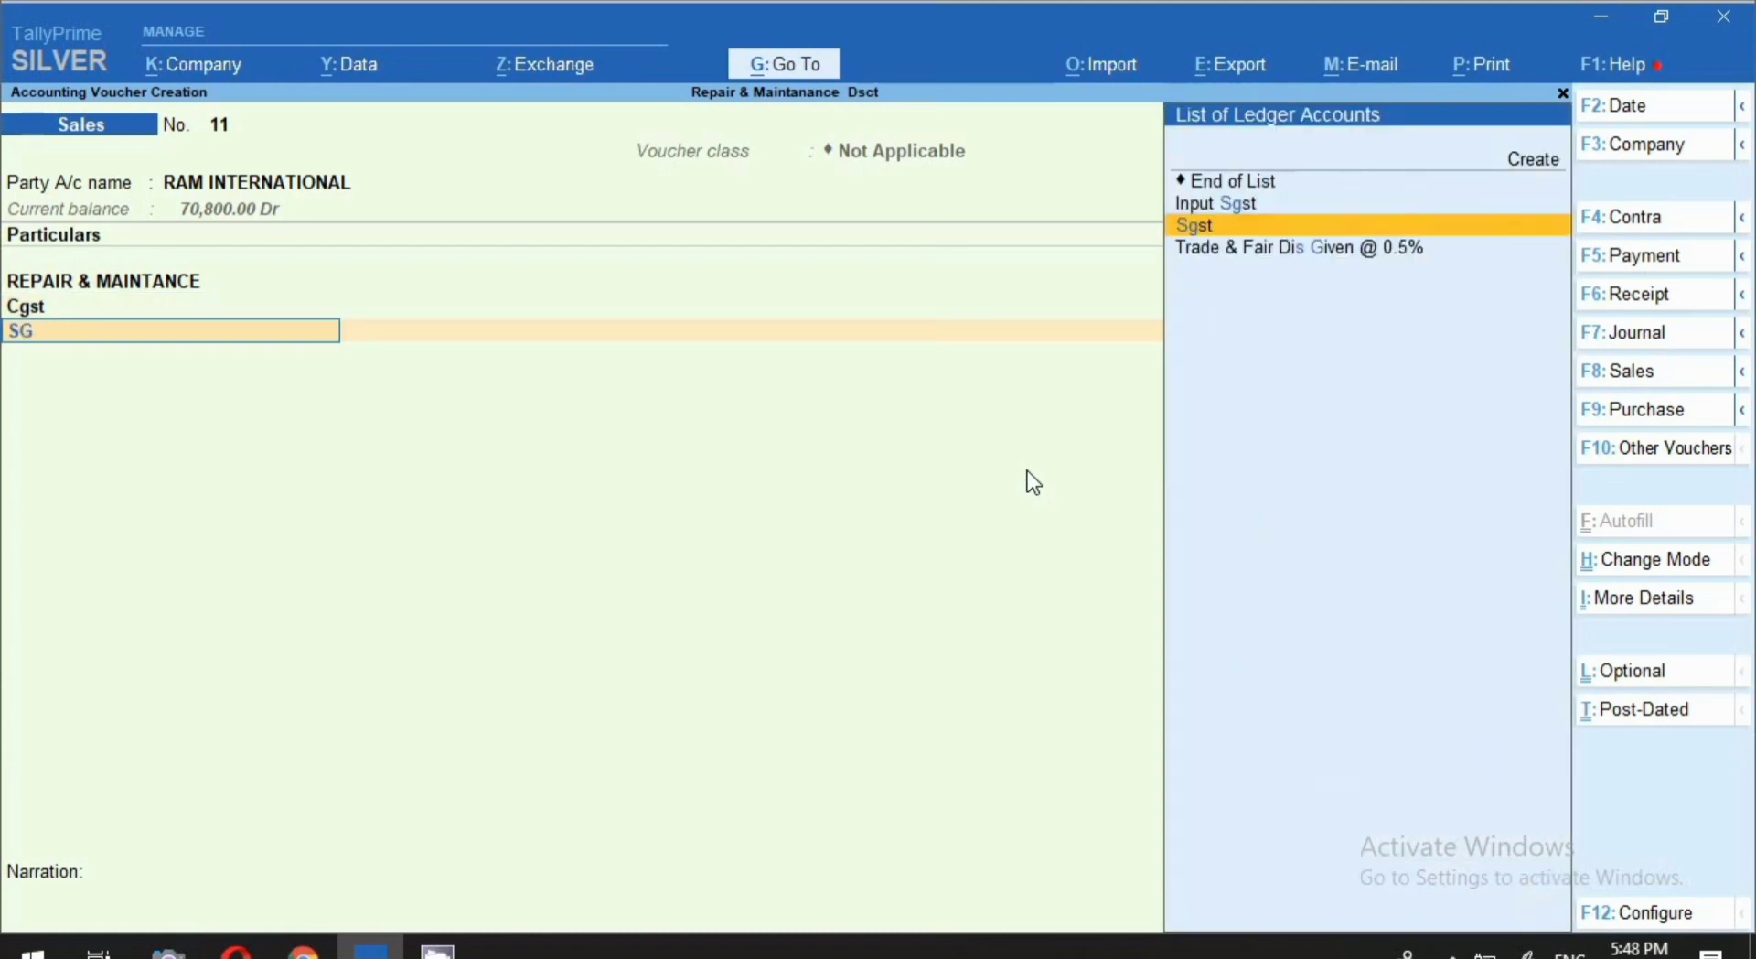
{"action": "key", "text": "Return"}
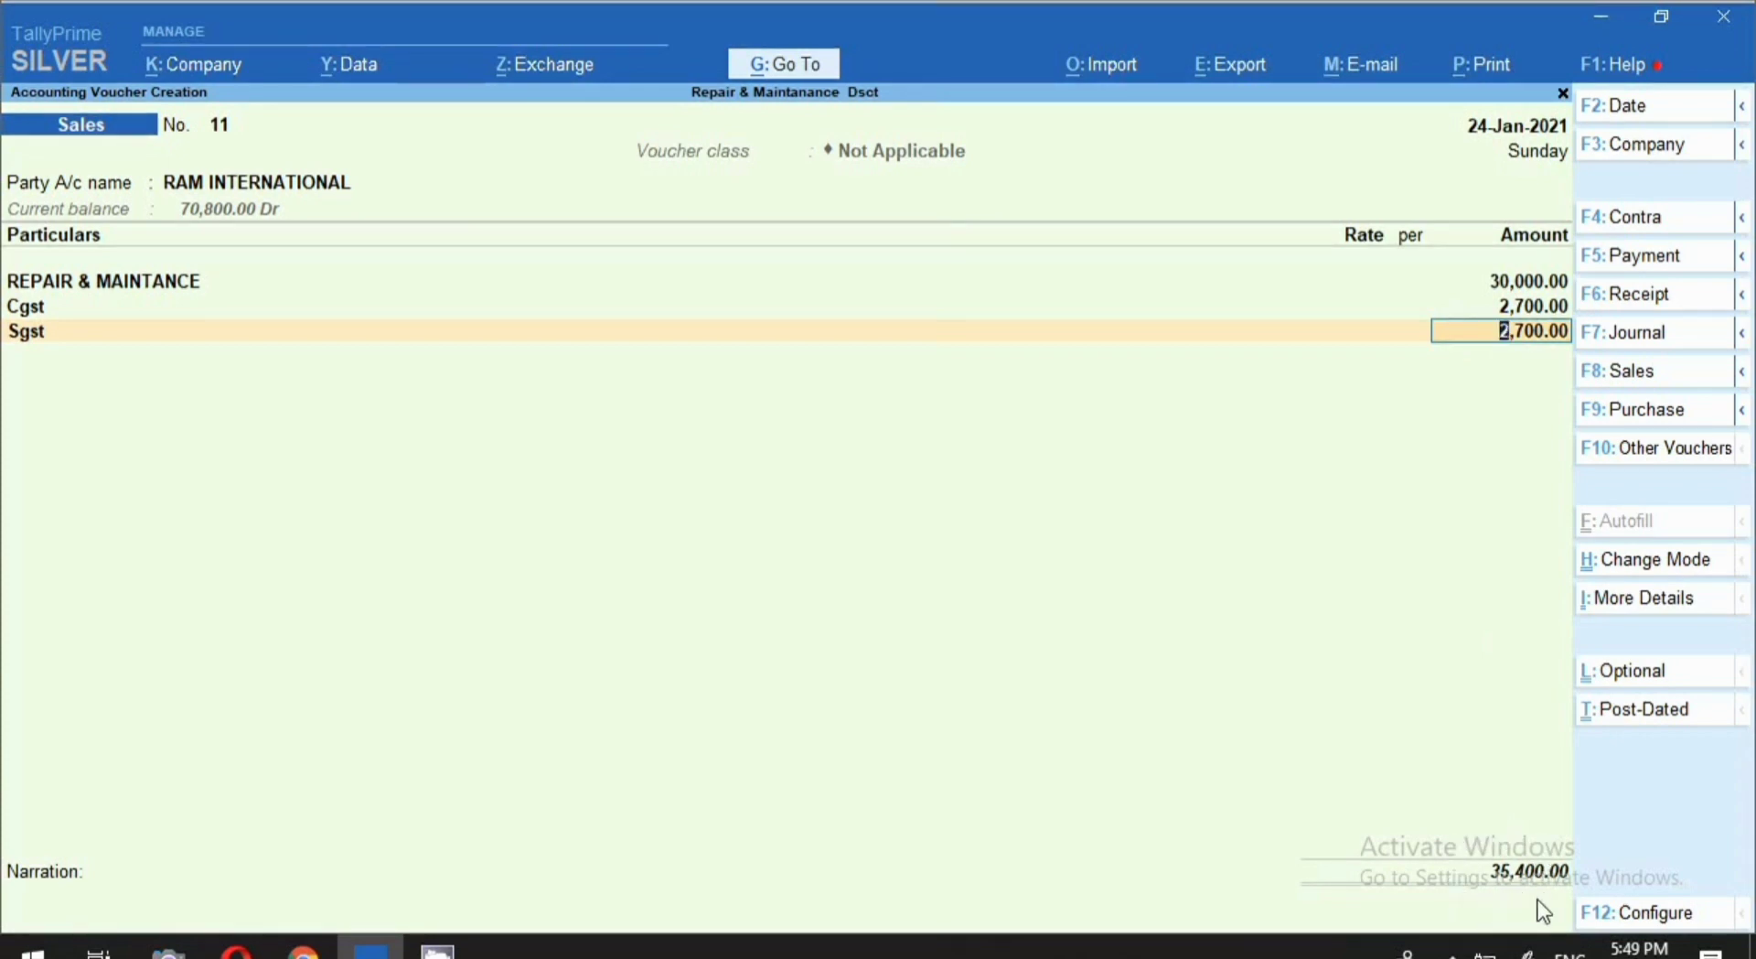
{"action": "key", "text": "Return"}
{"action": "key", "text": "Return"}
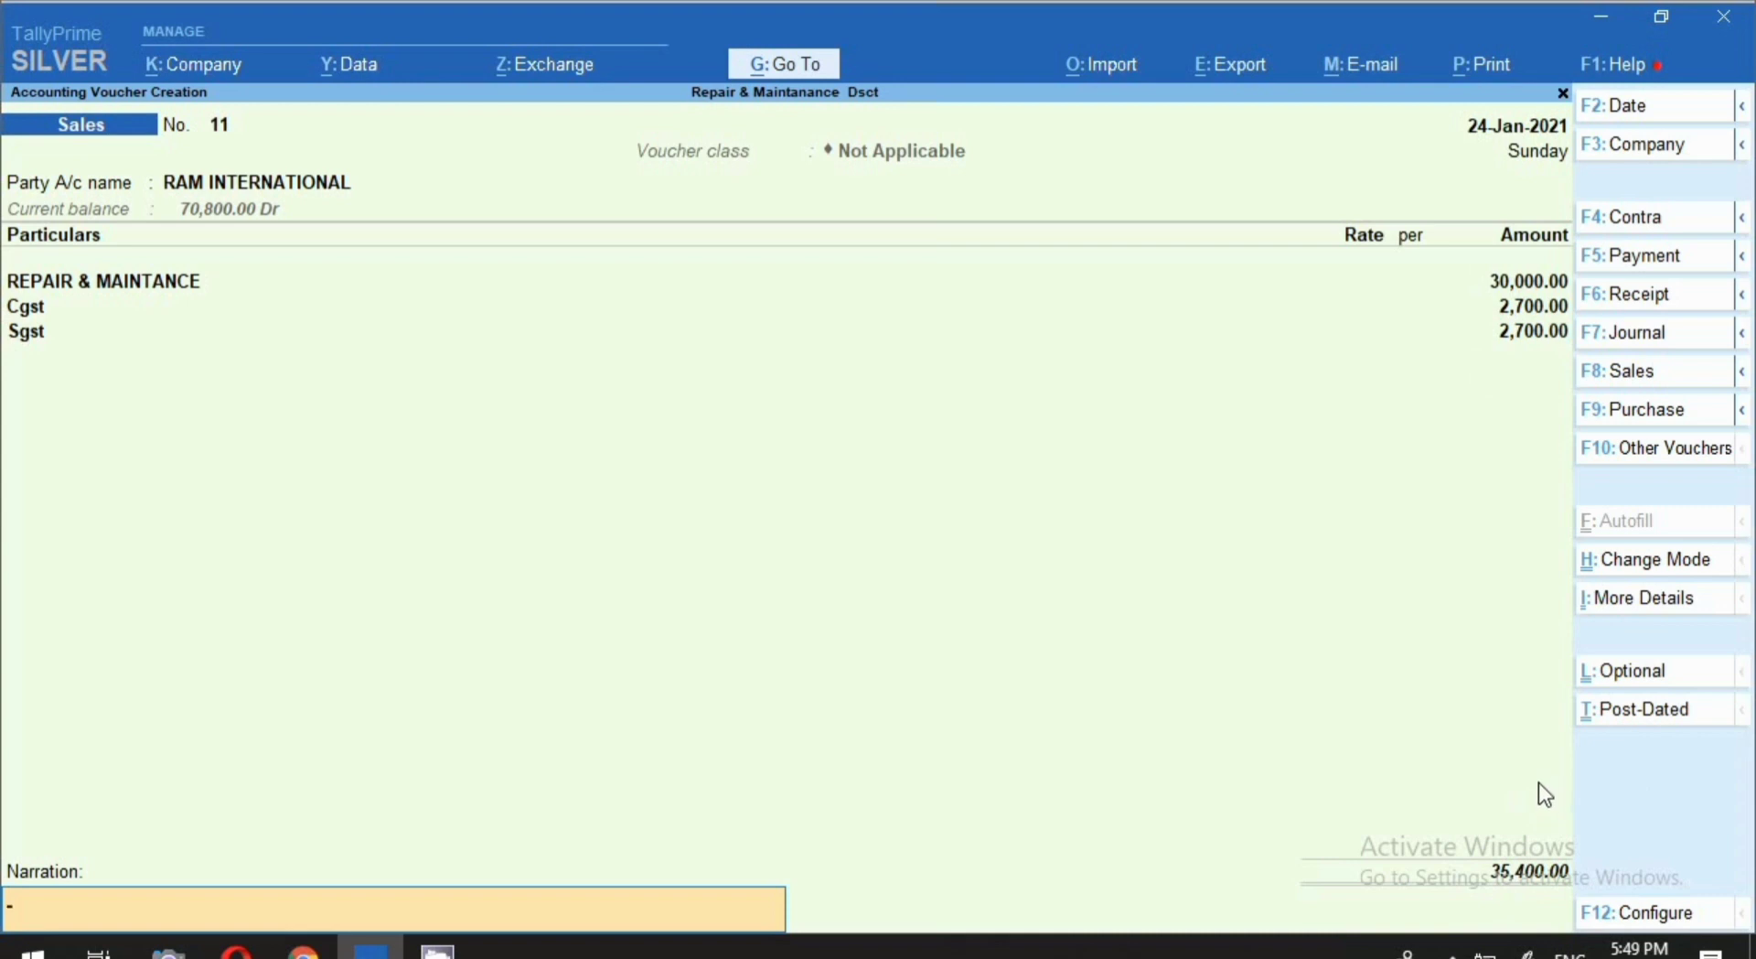
{"action": "key", "text": "ctrl+a"}
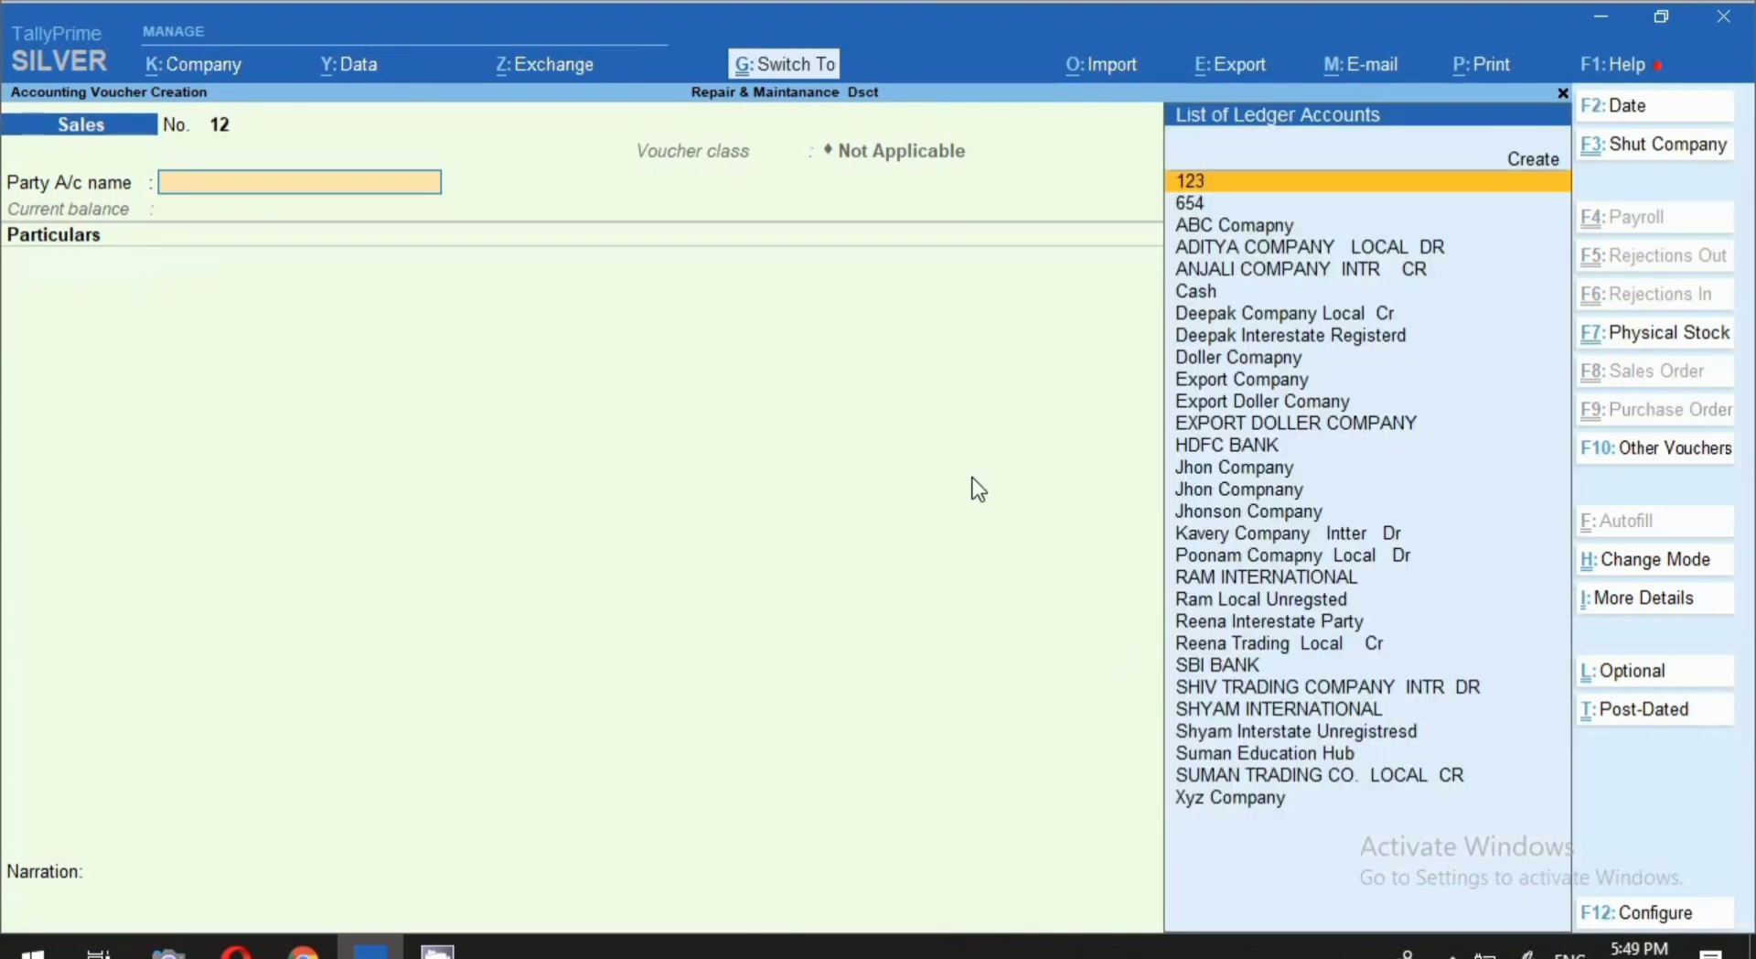
- Switch to the ledger vouchers report and display the SHYAM INTERNATIONAL ledger
{"action": "left_click", "coordinate": [798, 64]}
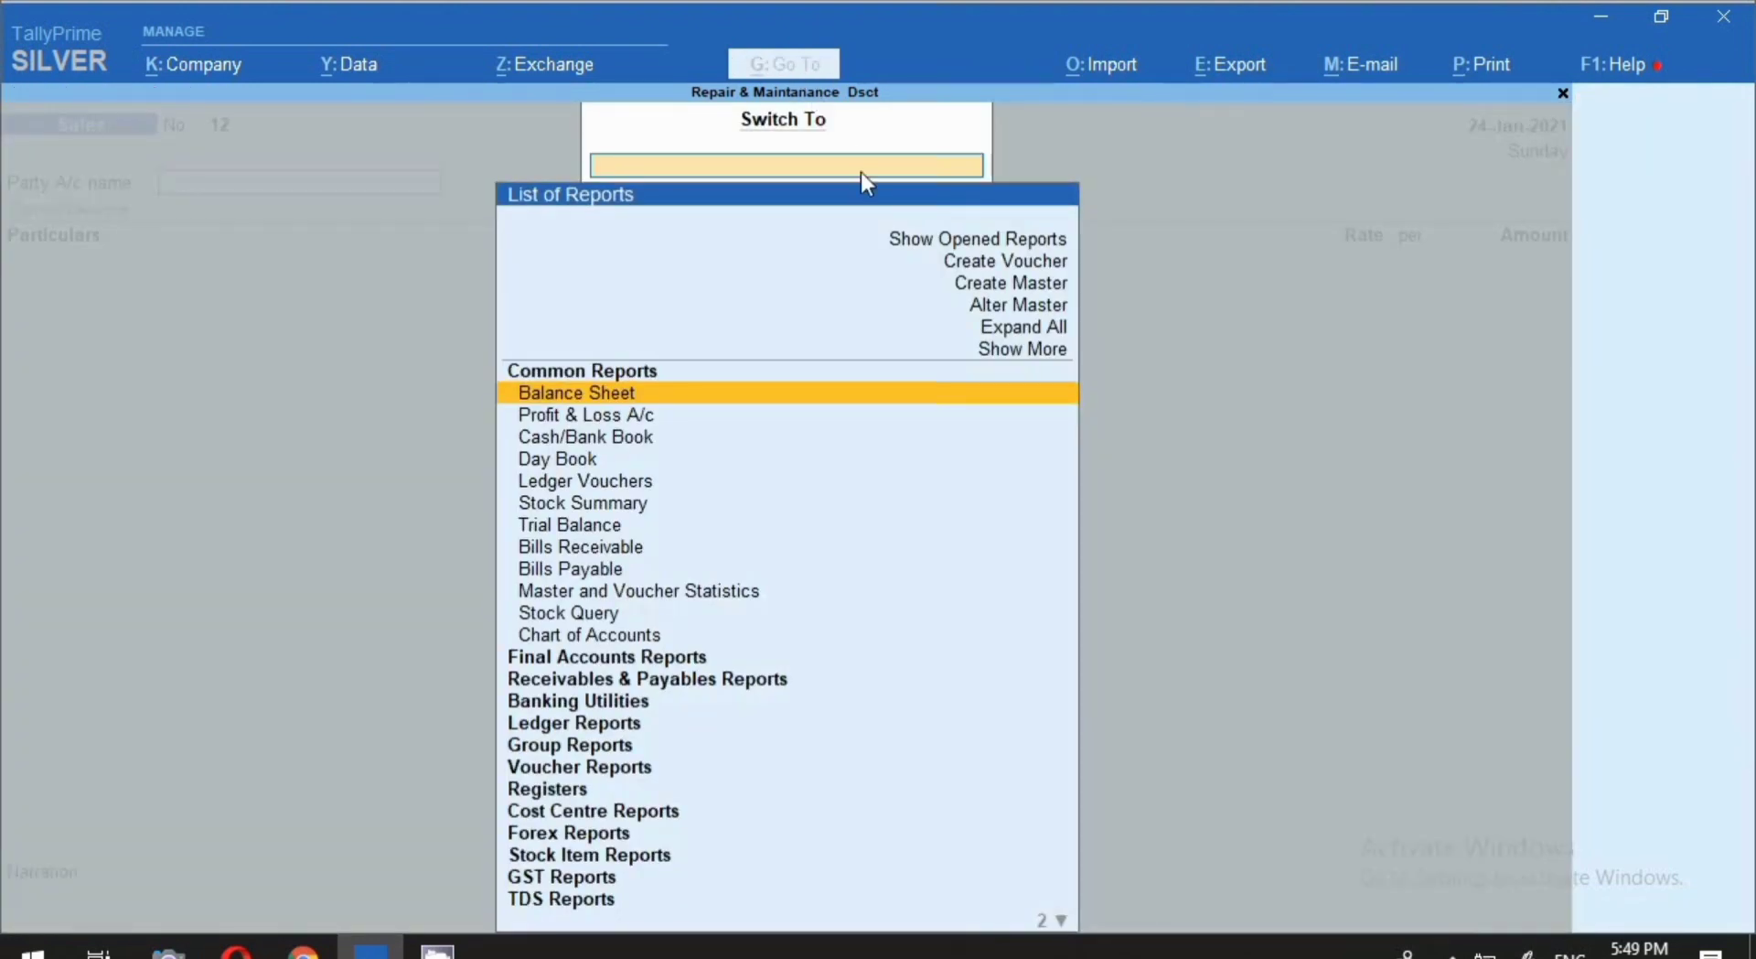
{"action": "key", "text": "Down"}
{"action": "key", "text": "Down"}
{"action": "key", "text": "Down"}
{"action": "key", "text": "Down"}
{"action": "key", "text": "Down"}
{"action": "key", "text": "Down"}
{"action": "key", "text": "Down"}
{"action": "key", "text": "Down"}
{"action": "key", "text": "Down"}
{"action": "key", "text": "Down"}
{"action": "key", "text": "Down"}
{"action": "key", "text": "Down"}
{"action": "key", "text": "Down"}
{"action": "key", "text": "Down"}
{"action": "key", "text": "Down"}
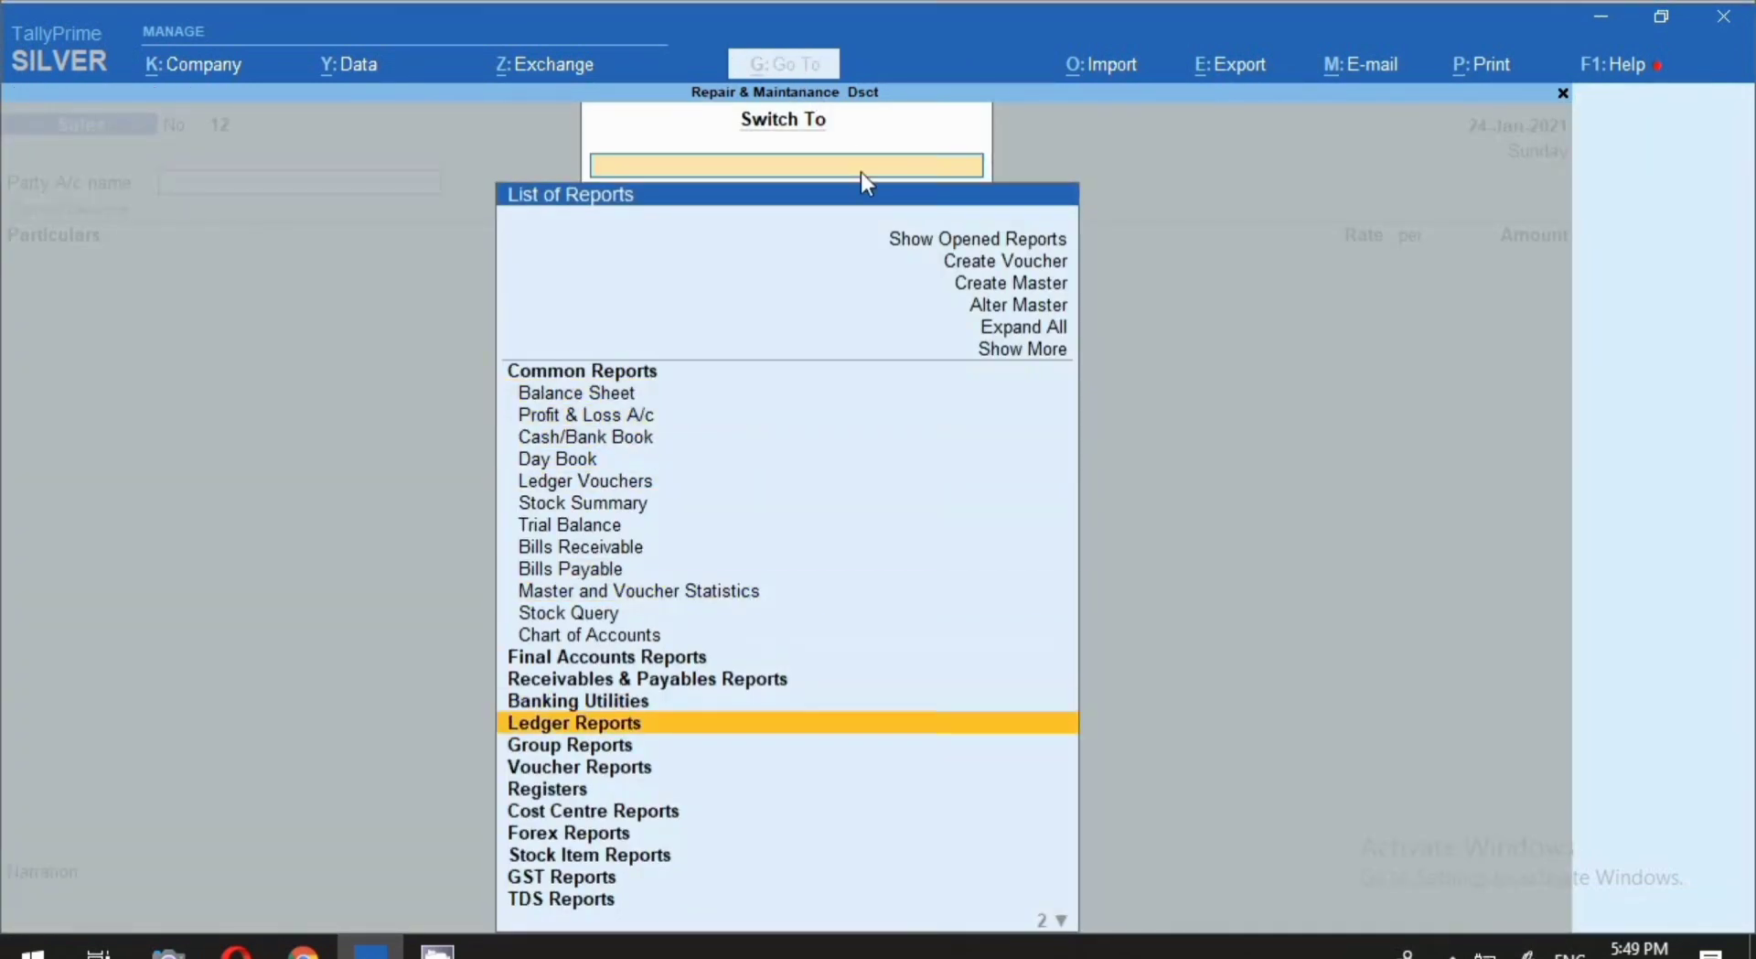
{"action": "key", "text": "Return"}
{"action": "key", "text": "Return"}
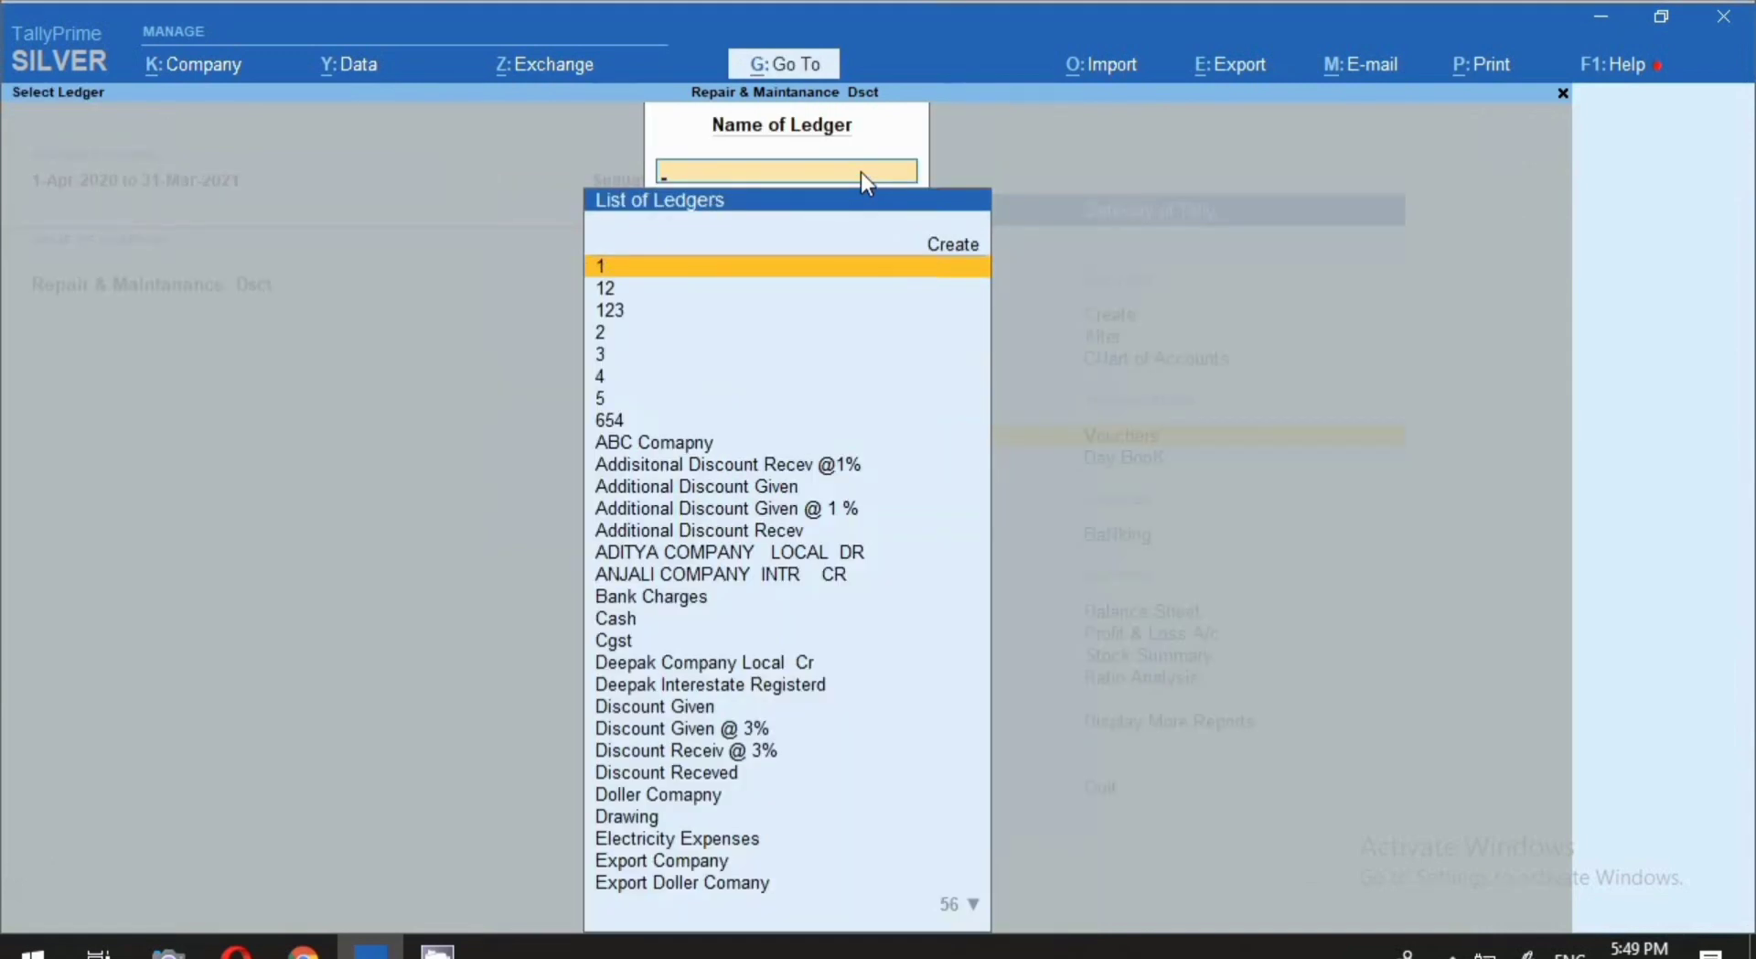
{"action": "type", "text": "SHY"}
{"action": "key", "text": "Return"}
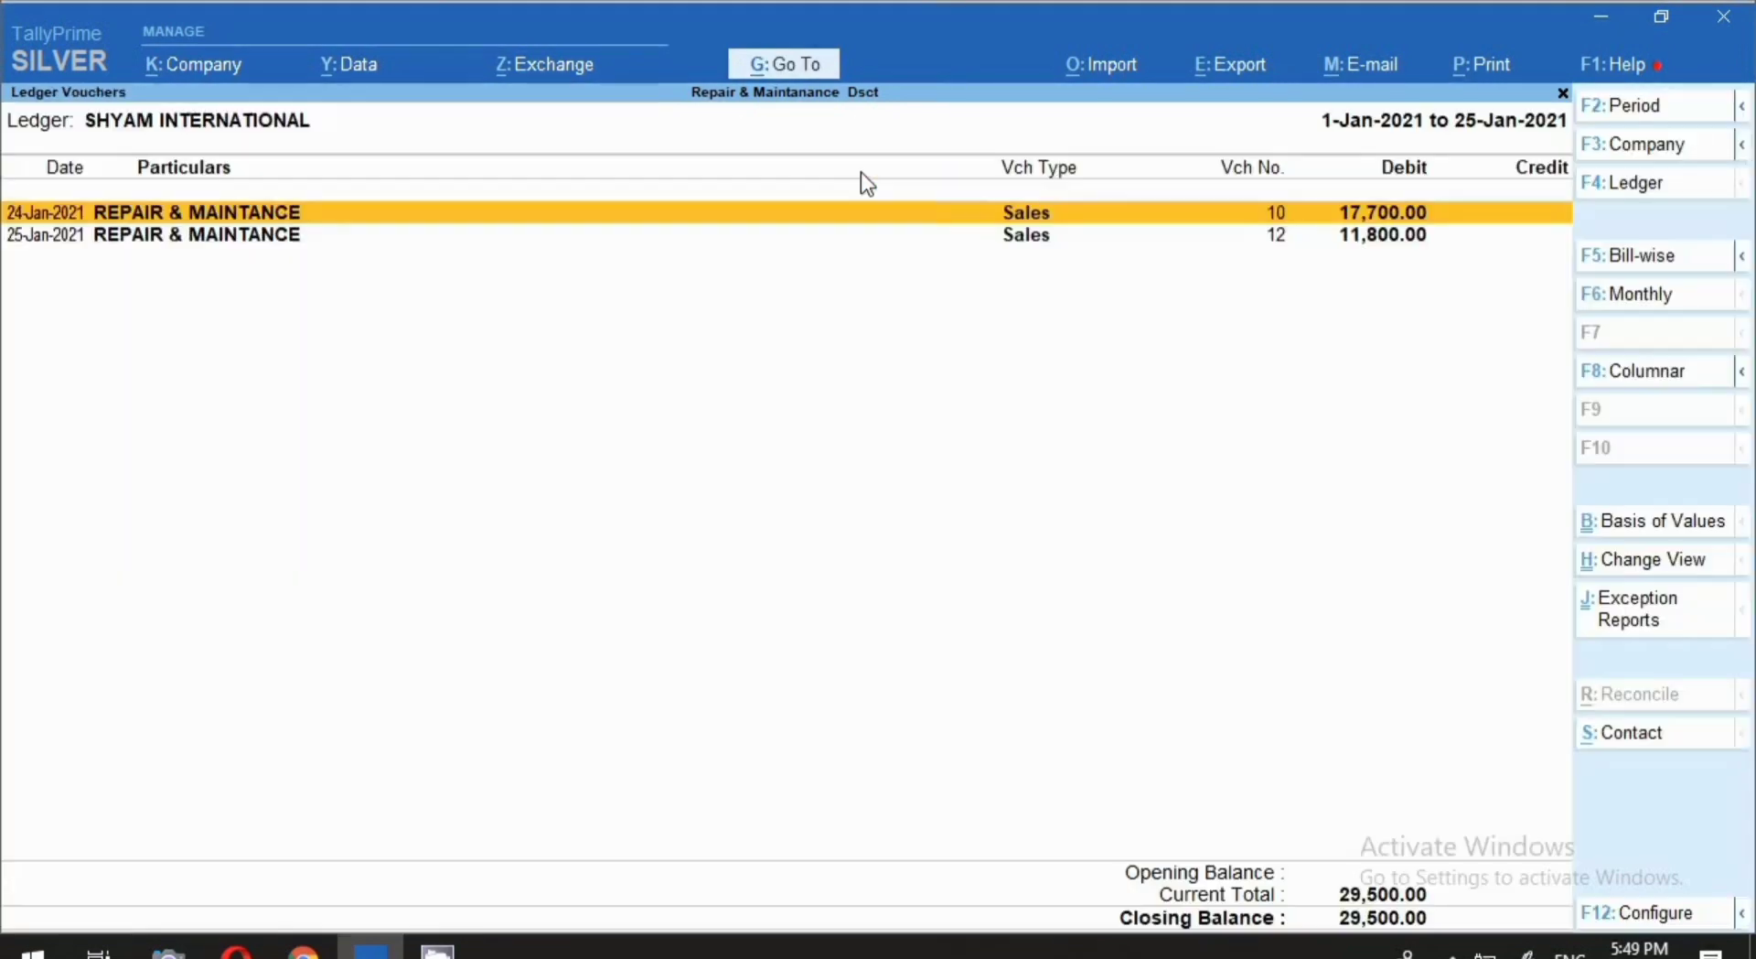
- Add a receipt voucher from the SHYAM INTERNATIONAL ledger report and date it 1-Feb-2021
{"action": "key", "text": "Return"}
{"action": "key", "text": "Down"}
{"action": "key", "text": "alt+a"}
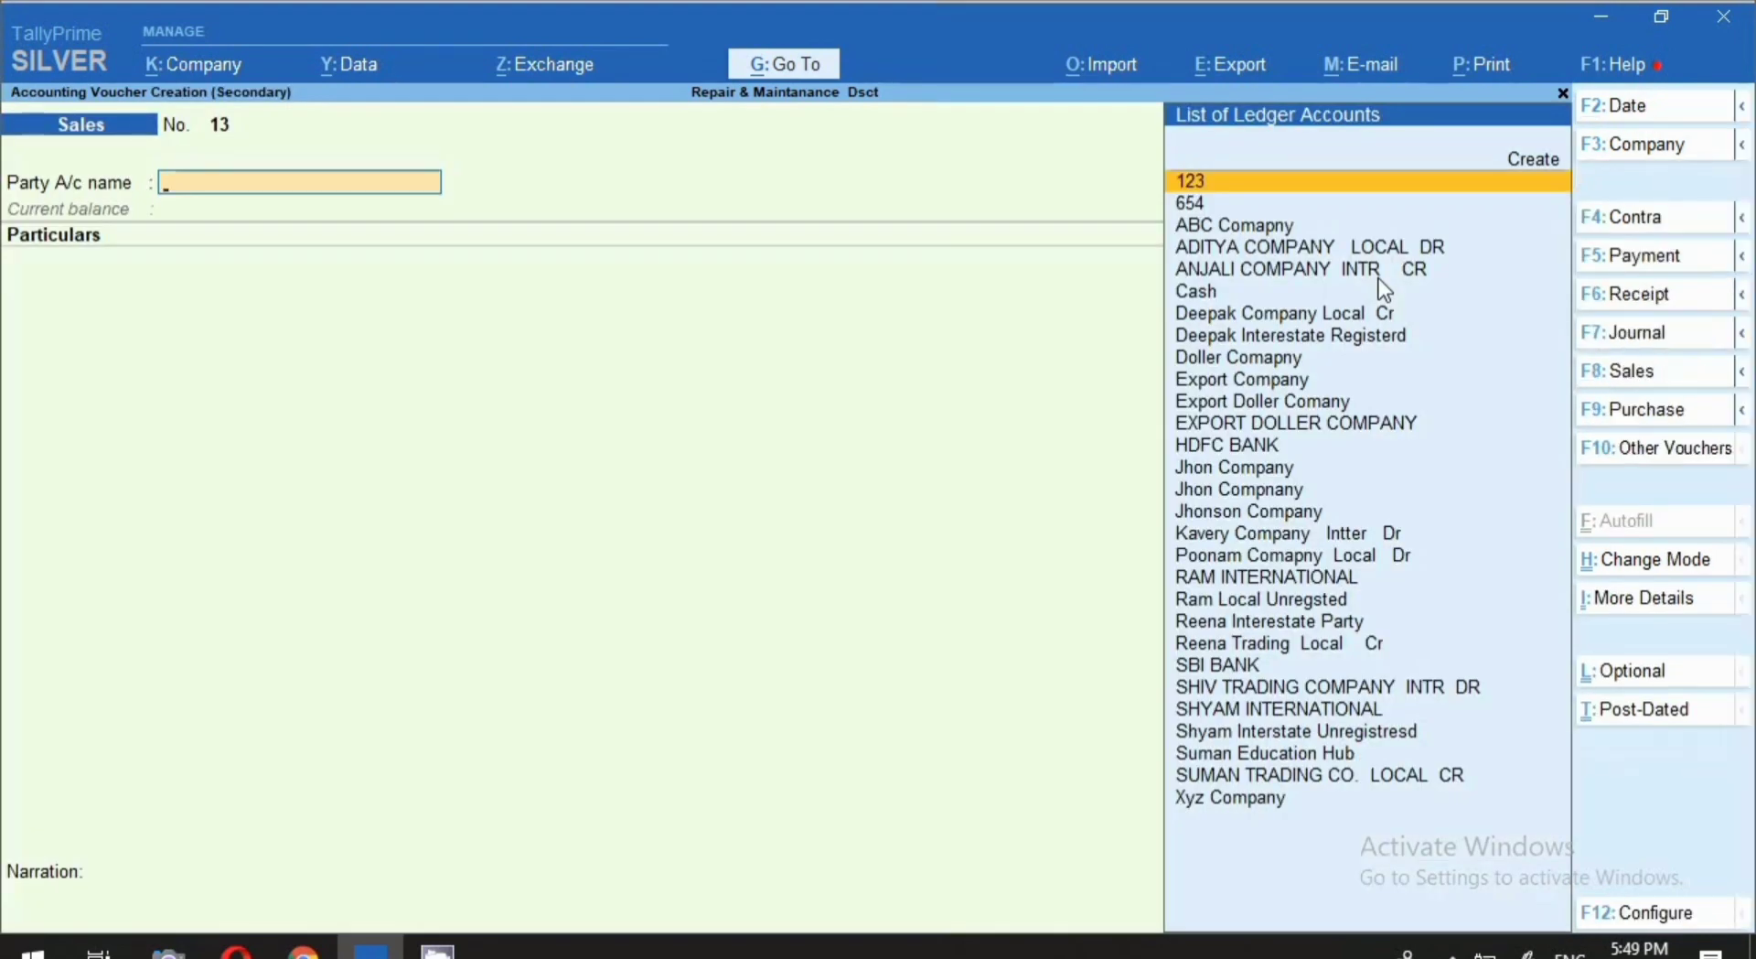
{"action": "left_click", "coordinate": [1652, 294]}
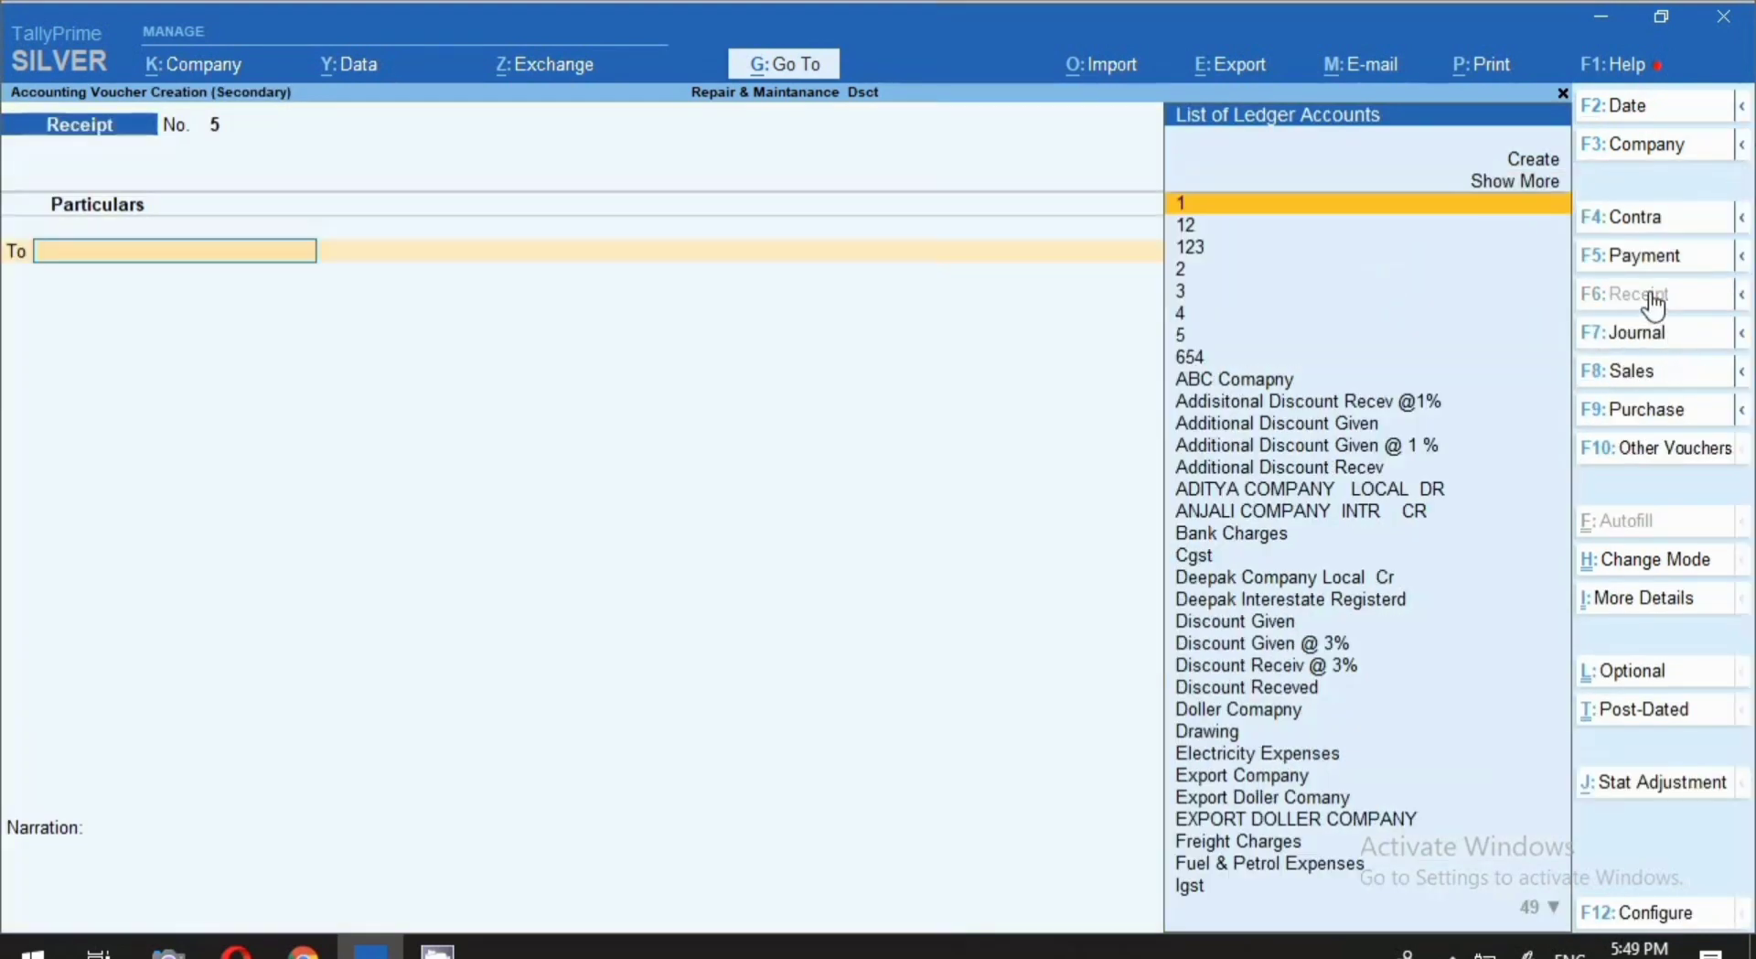
{"action": "key", "text": "F2"}
{"action": "type", "text": "1."}
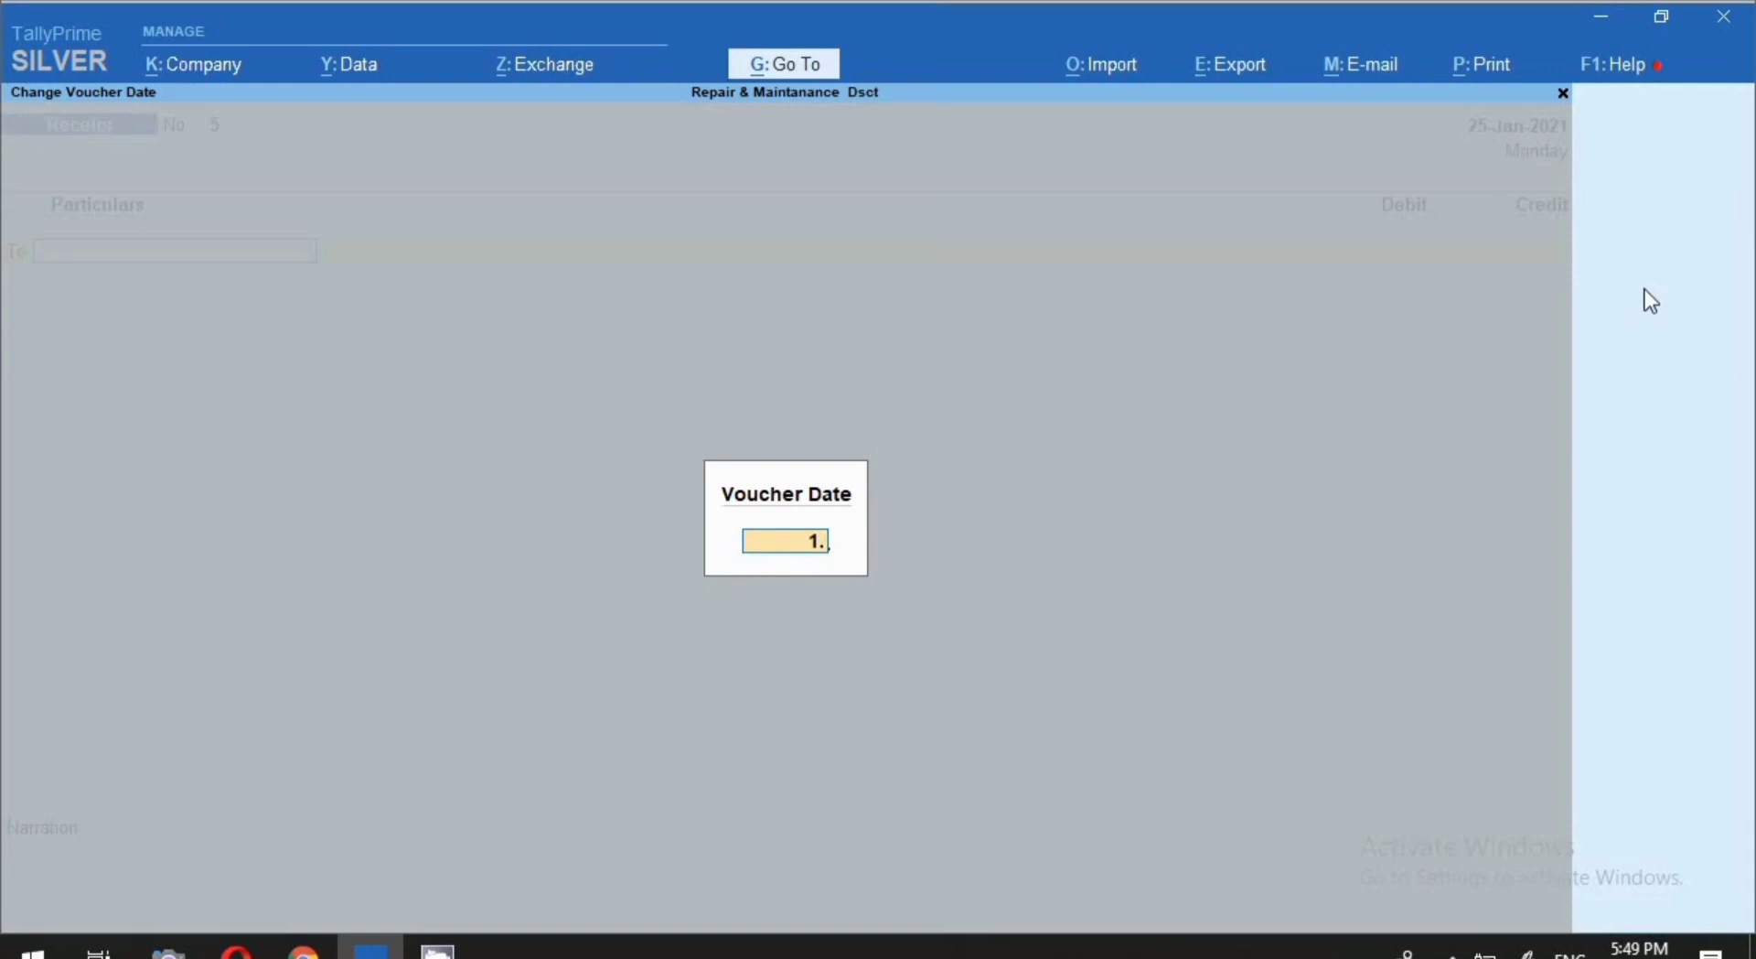
{"action": "key", "text": "Return"}
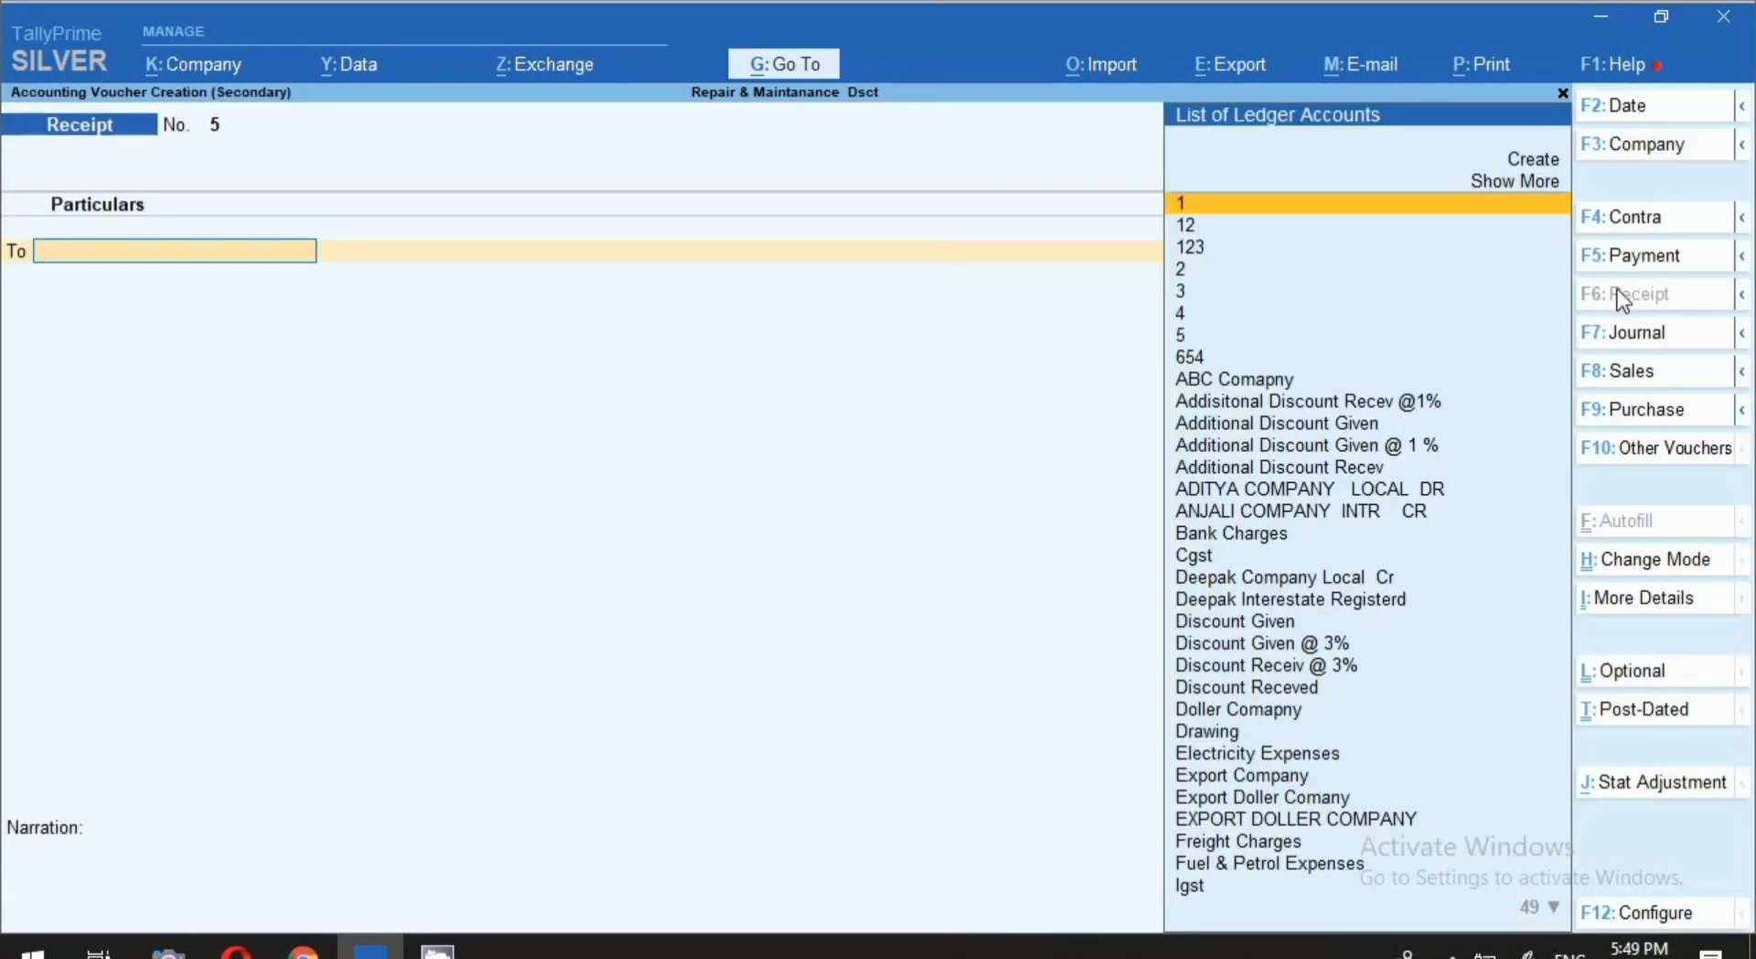
- Credit SHYAM INTERNATIONAL with 29,500 in the receipt voucher
{"action": "type", "text": "SHY"}
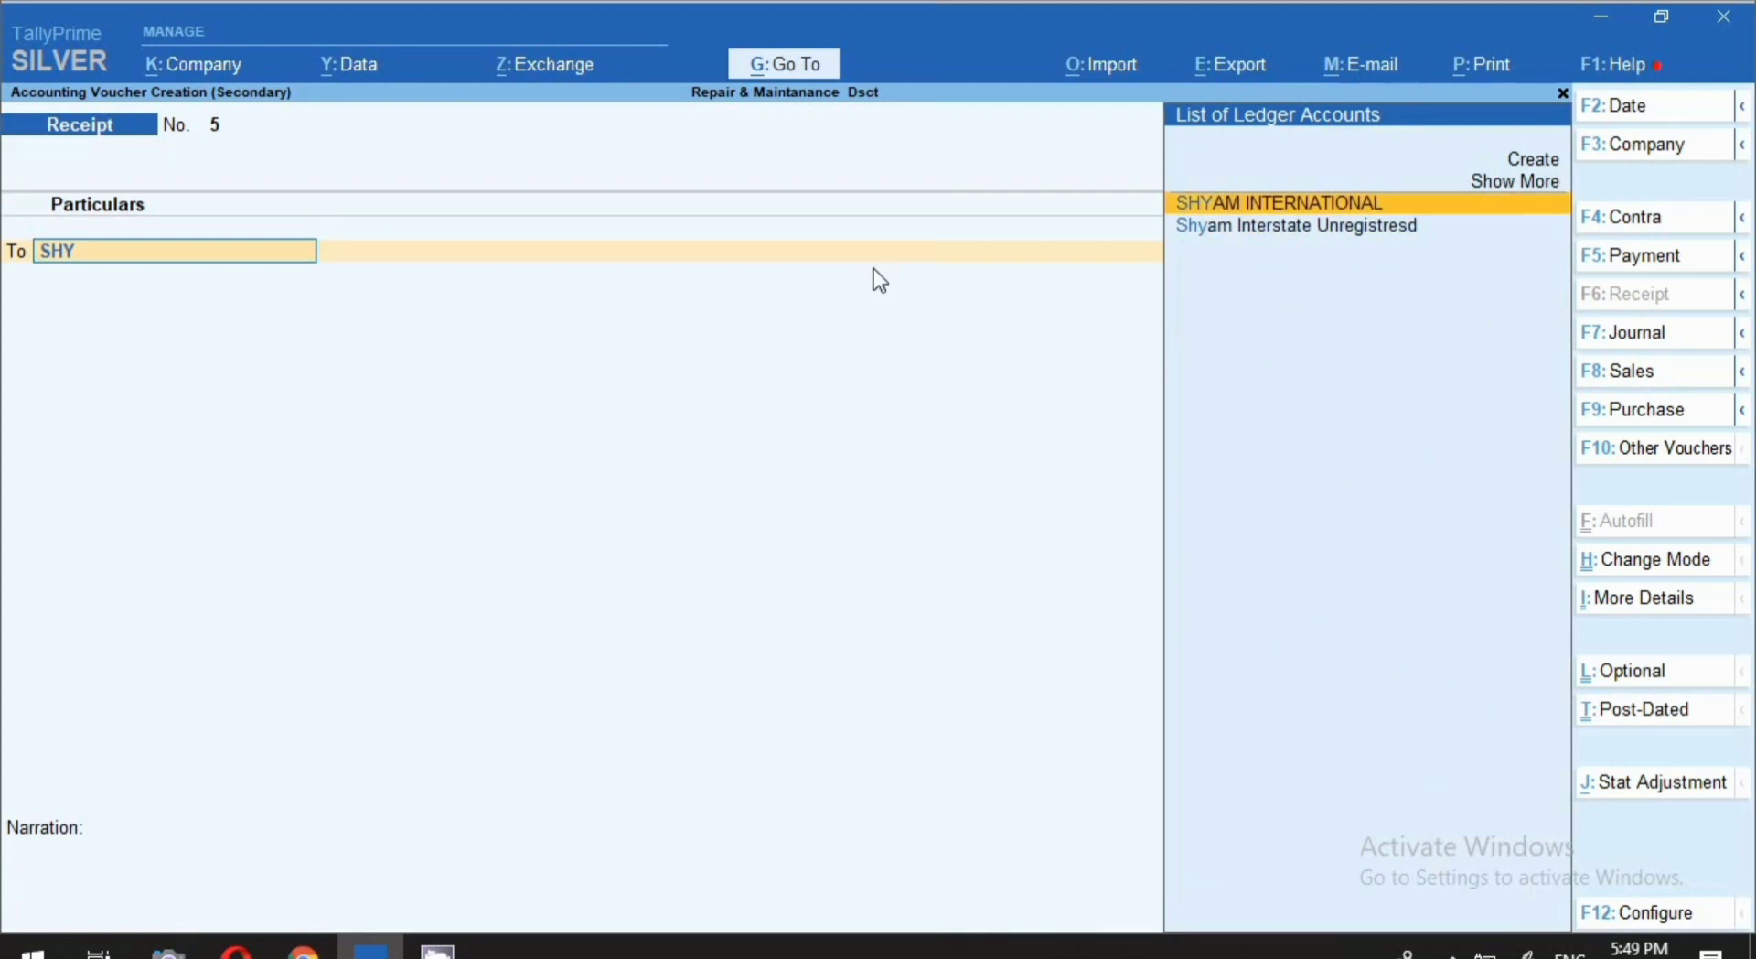
{"action": "key", "text": "Return"}
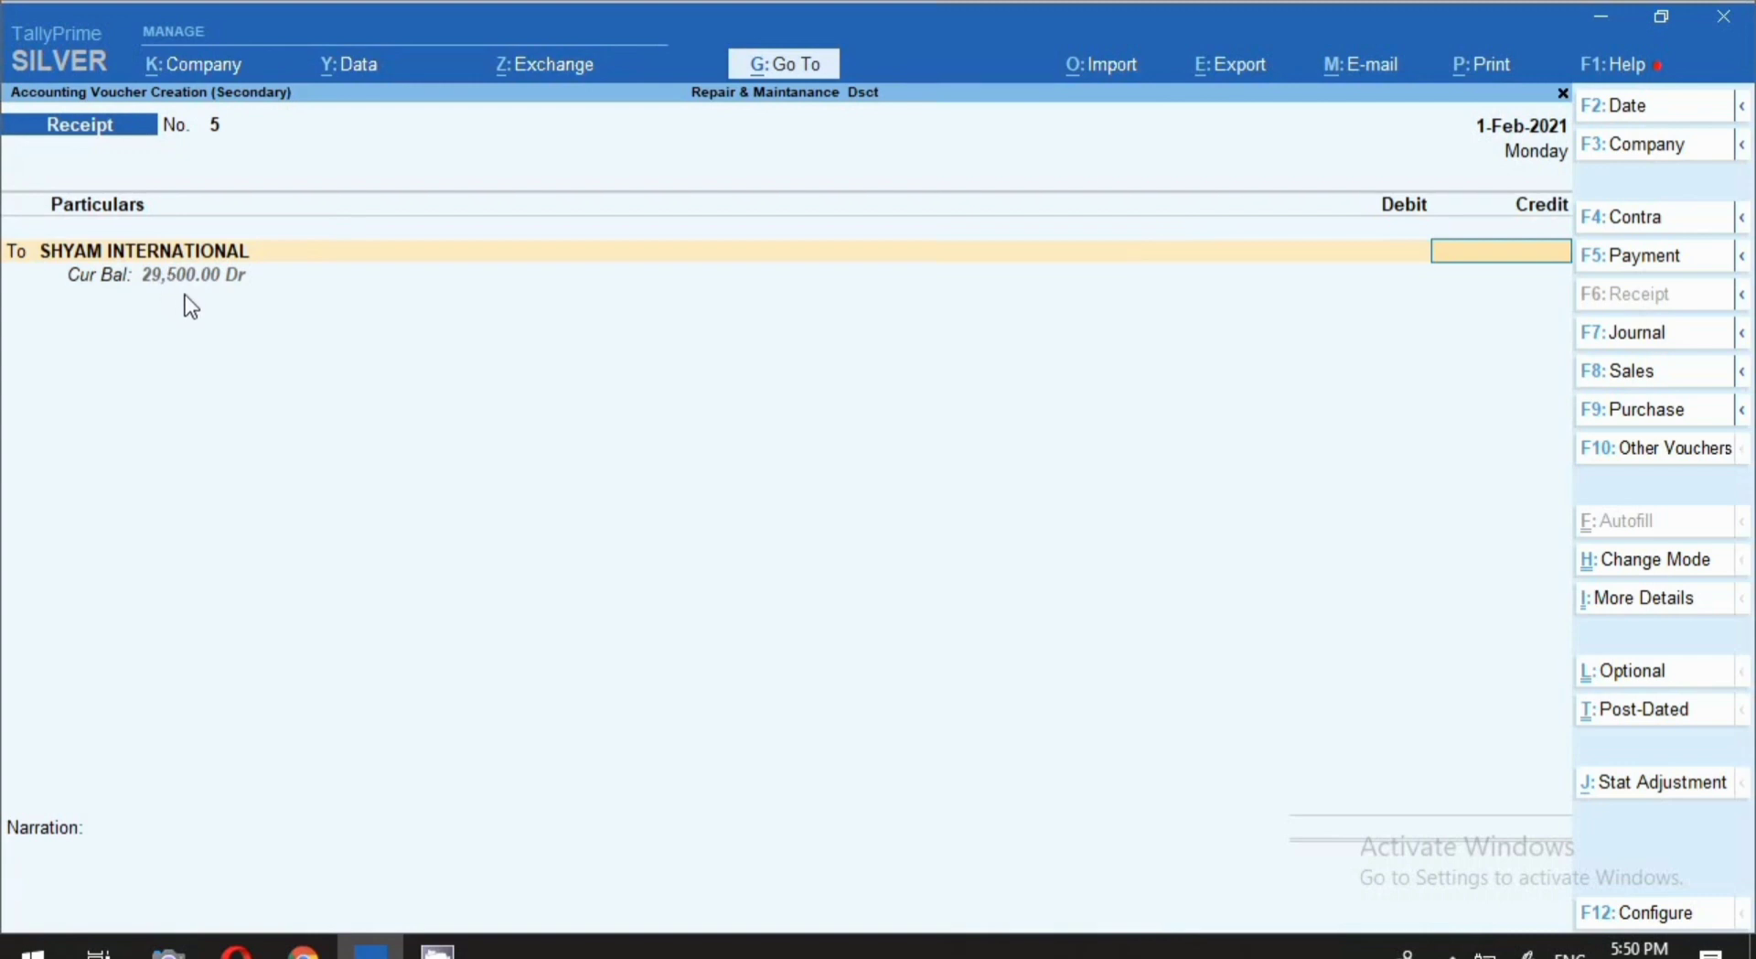
{"action": "type", "text": "29500"}
{"action": "key", "text": "Return"}
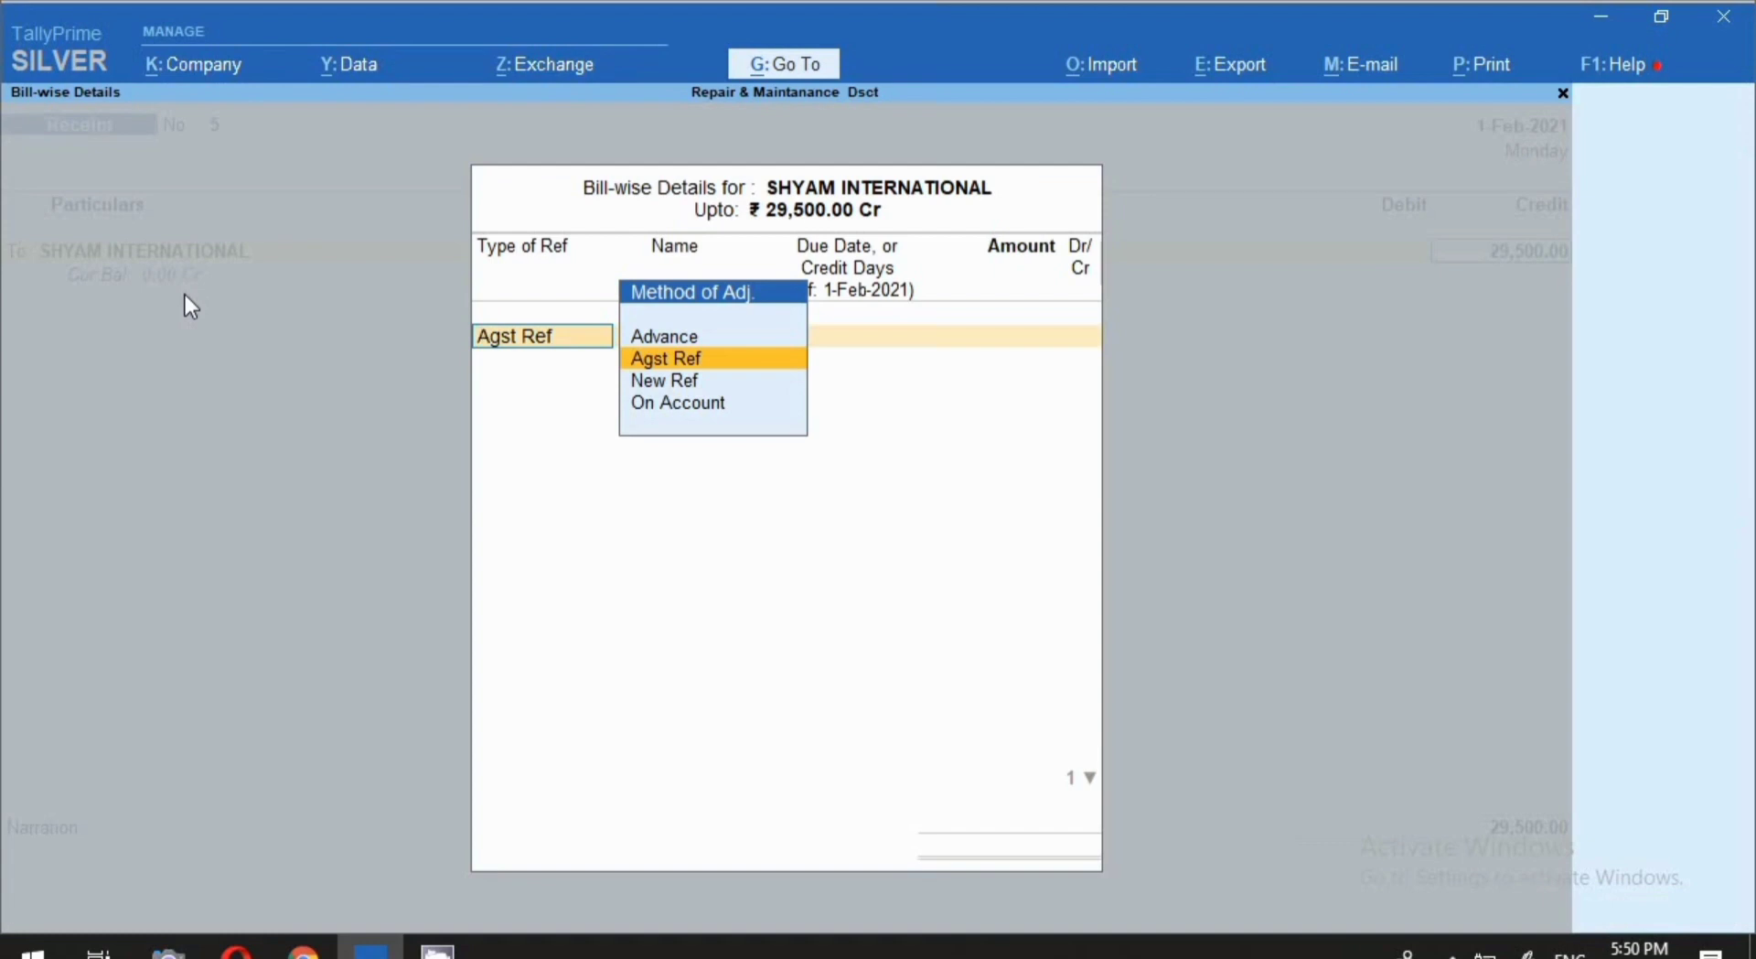
- Allocate the 29,500 received from SHYAM INTERNATIONAL to a New Ref named 5 in the bill-wise details
{"action": "key", "text": "Return"}
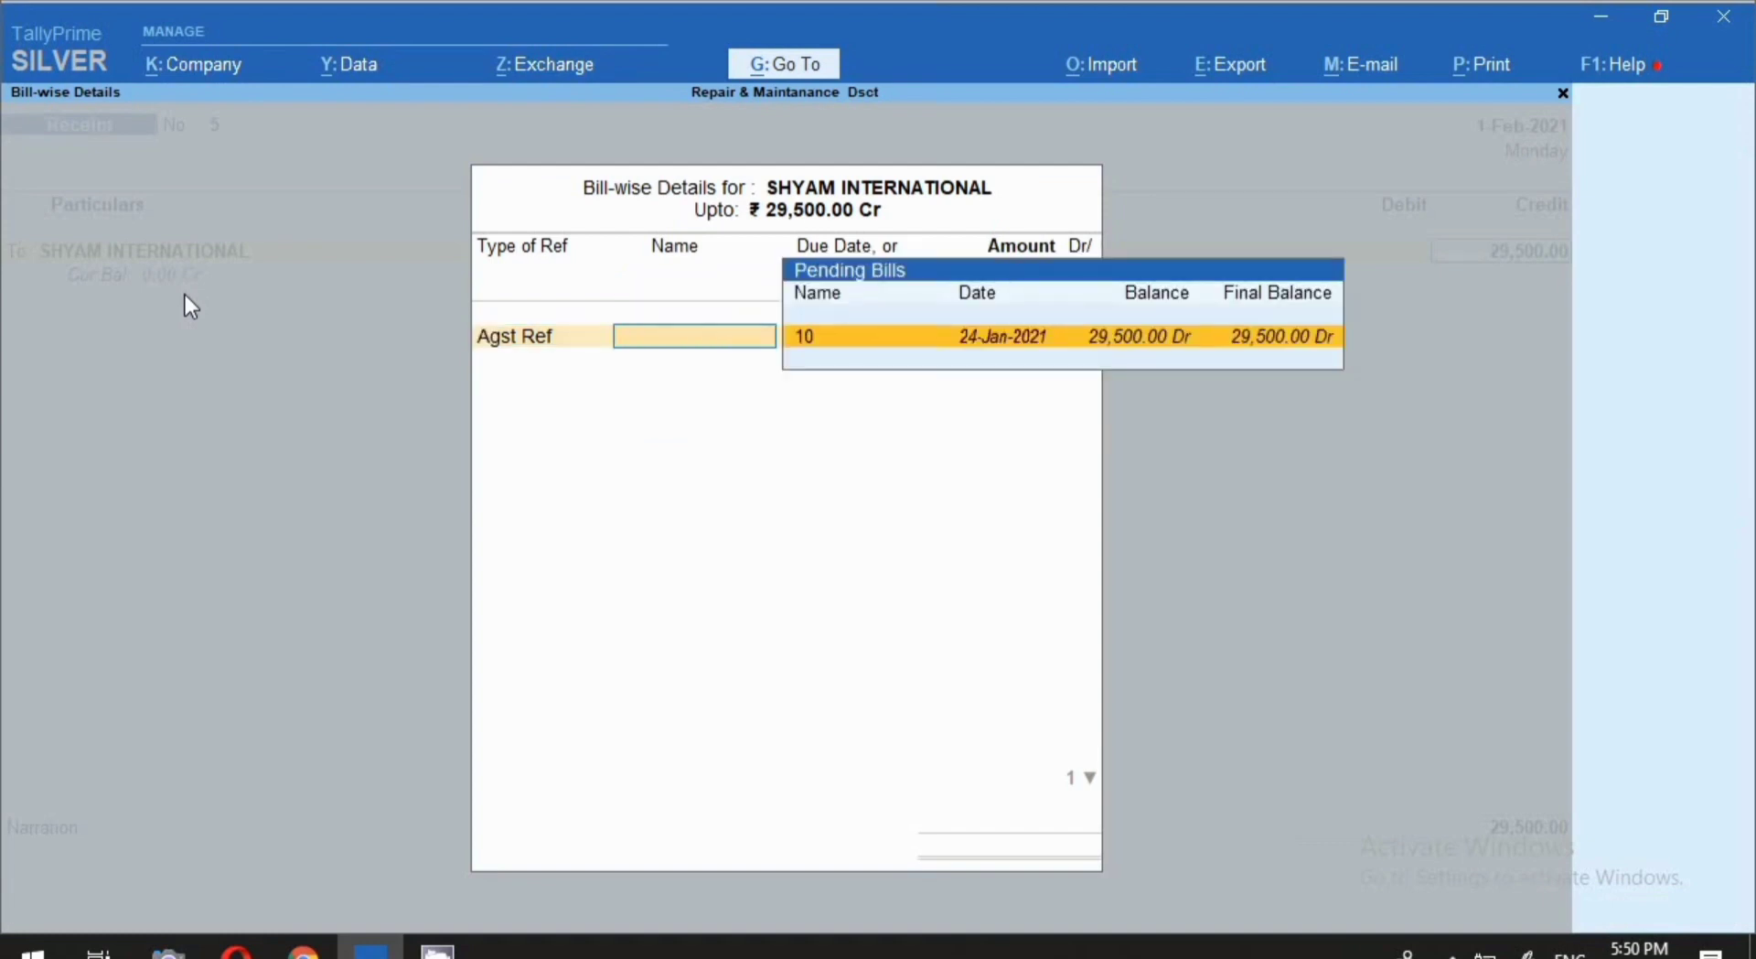
{"action": "key", "text": "BackSpace"}
{"action": "key", "text": "Down"}
{"action": "key", "text": "Return"}
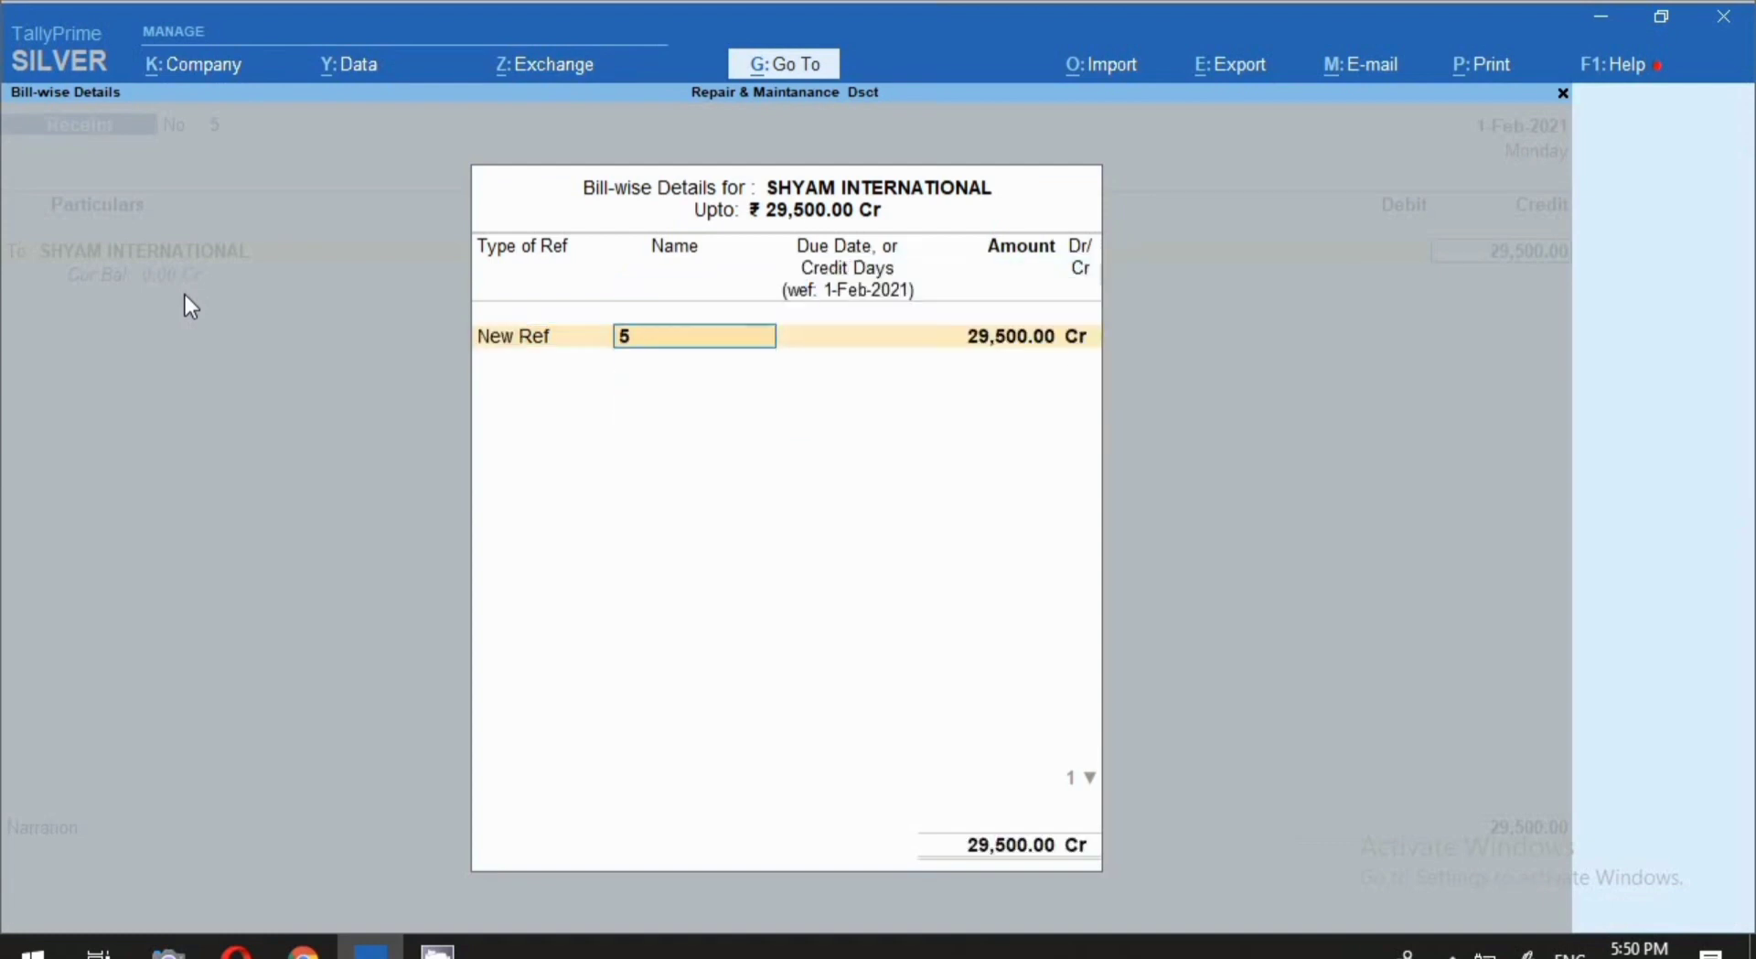
{"action": "key", "text": "Return"}
{"action": "key", "text": "Return"}
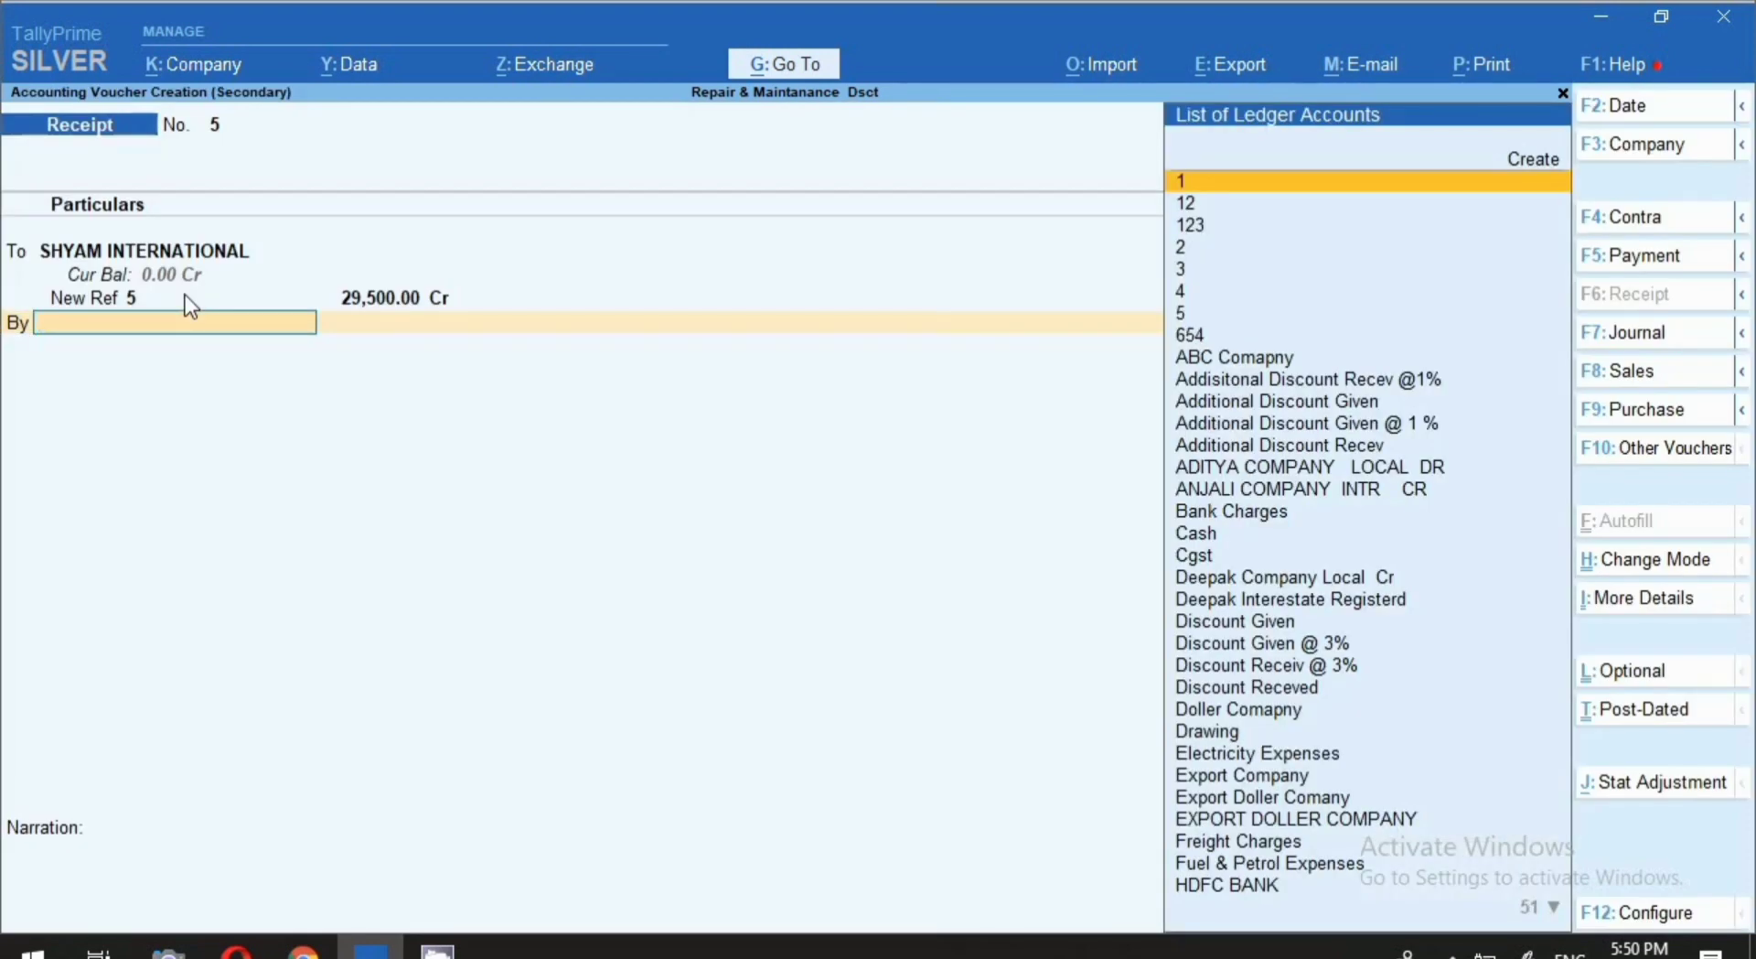
- Debit SBI BANK with 29,500, accept the default Cheque/DD bank allocation and save the receipt with an empty narration
{"action": "type", "text": "sbi"}
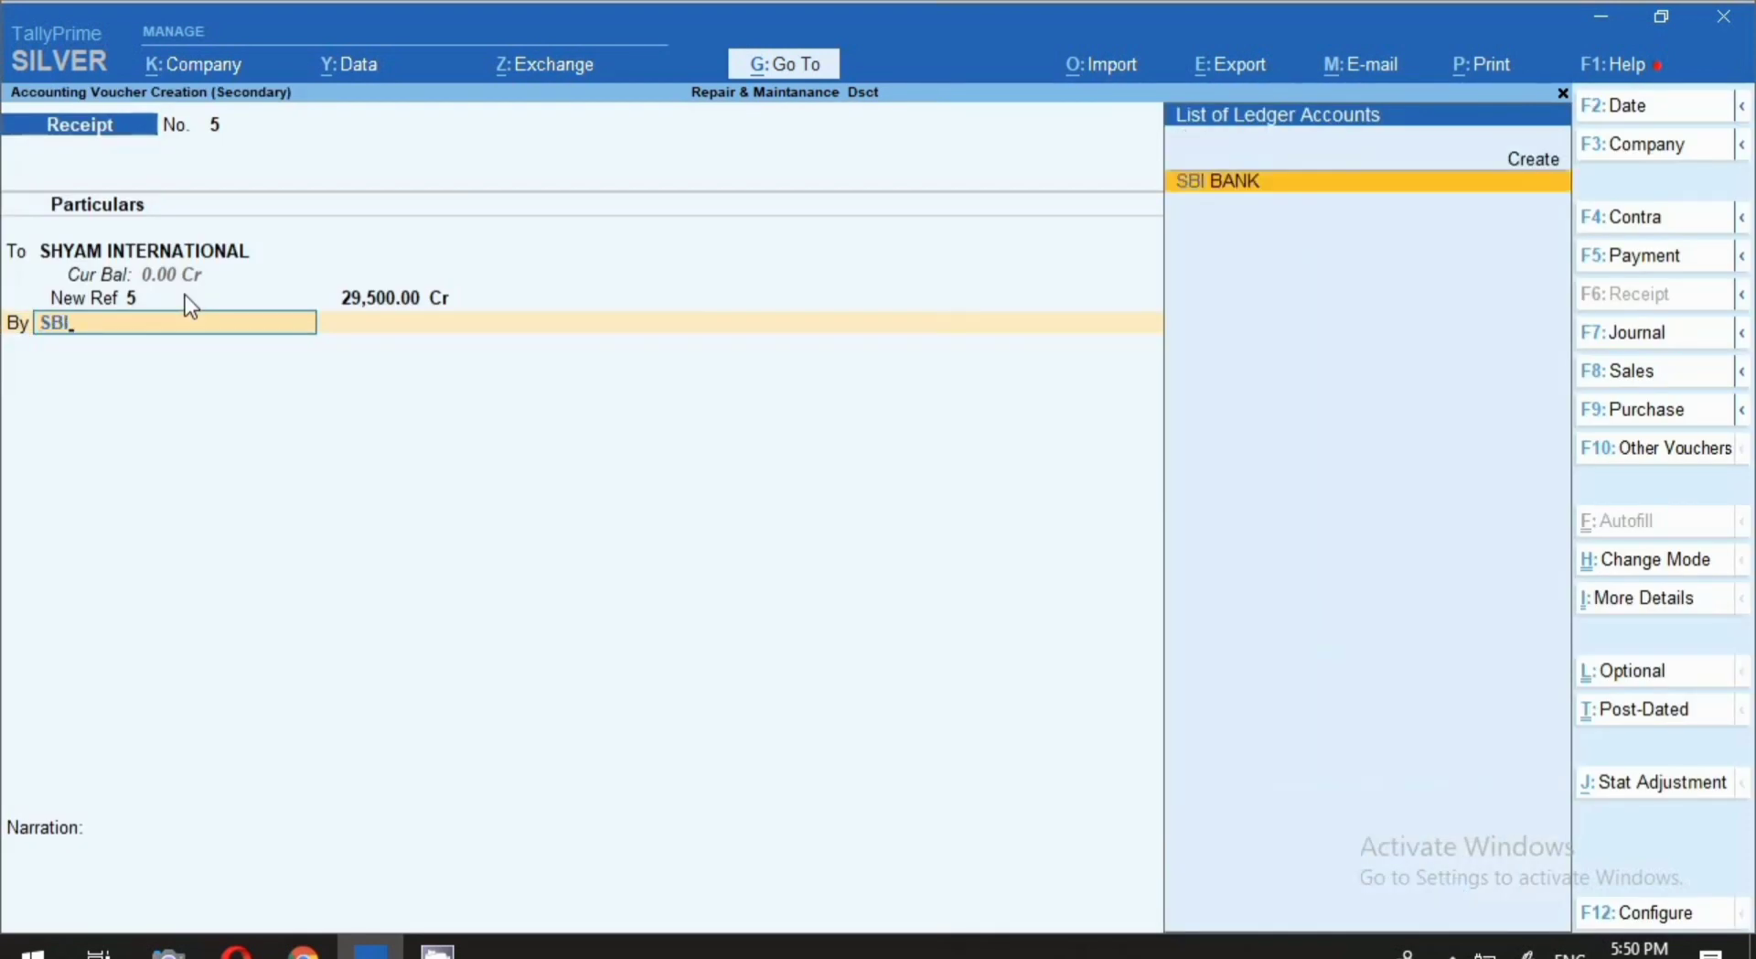
{"action": "key", "text": "Return"}
{"action": "key", "text": "Return"}
{"action": "key", "text": "Return"}
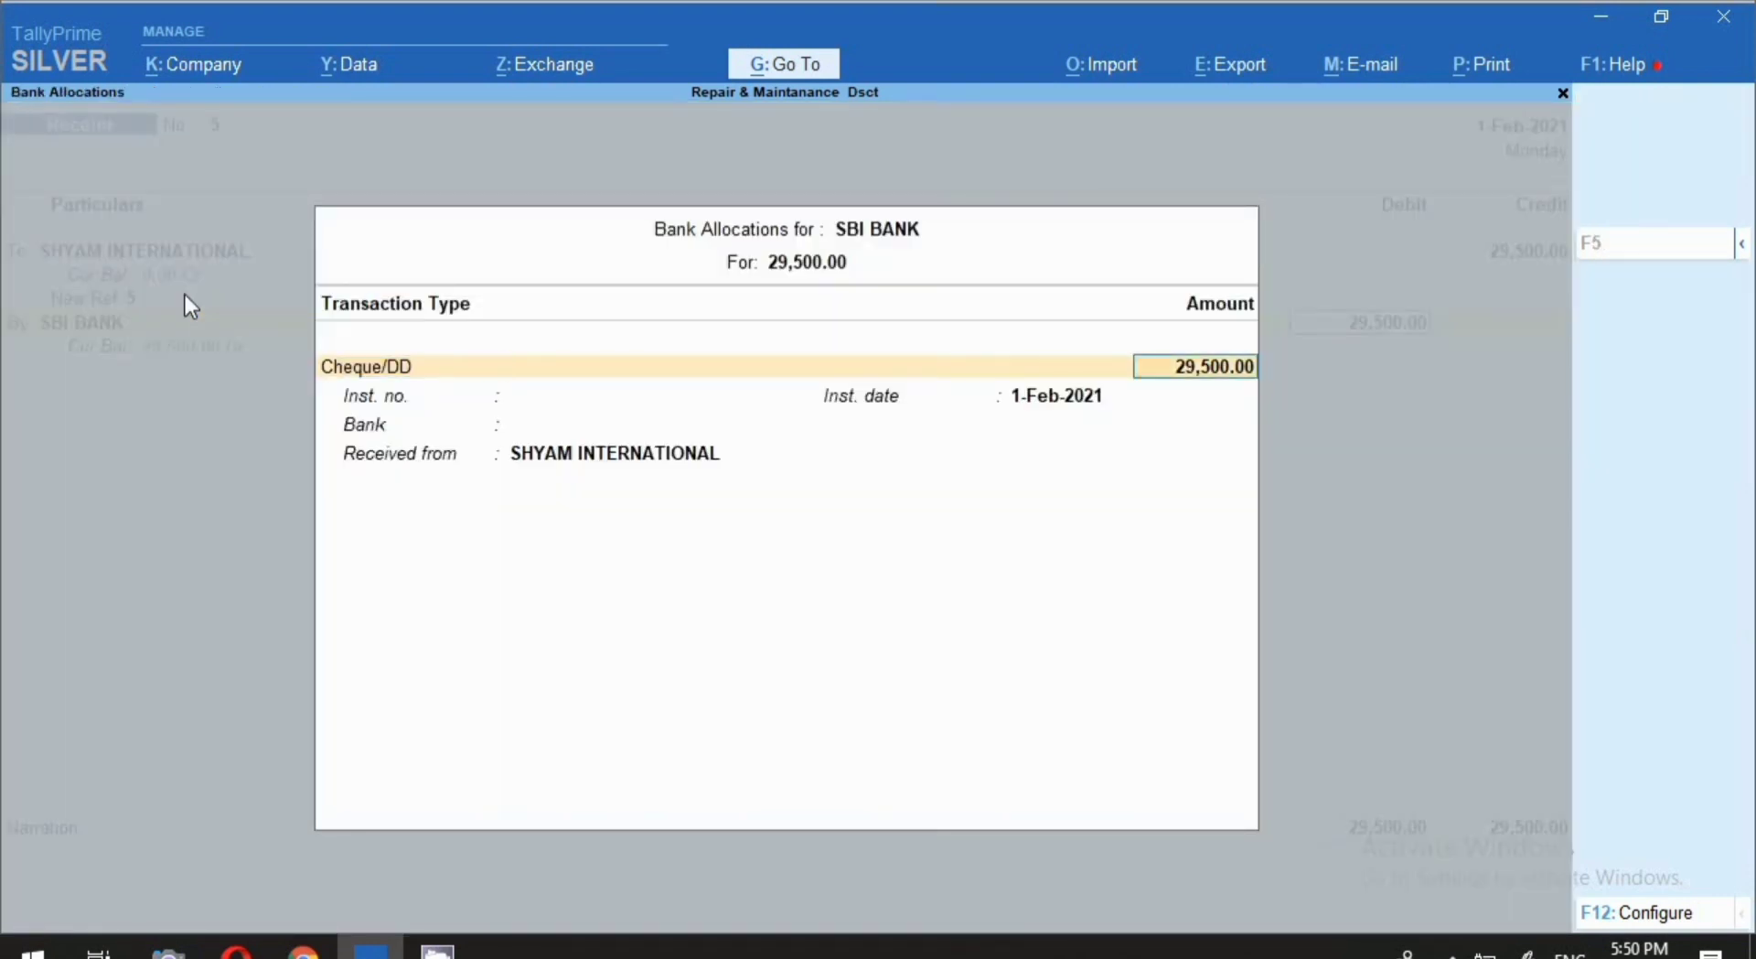
{"action": "key", "text": "Return"}
{"action": "key", "text": "Return"}
{"action": "key", "text": "Return"}
{"action": "key", "text": "Return"}
{"action": "key", "text": "Return"}
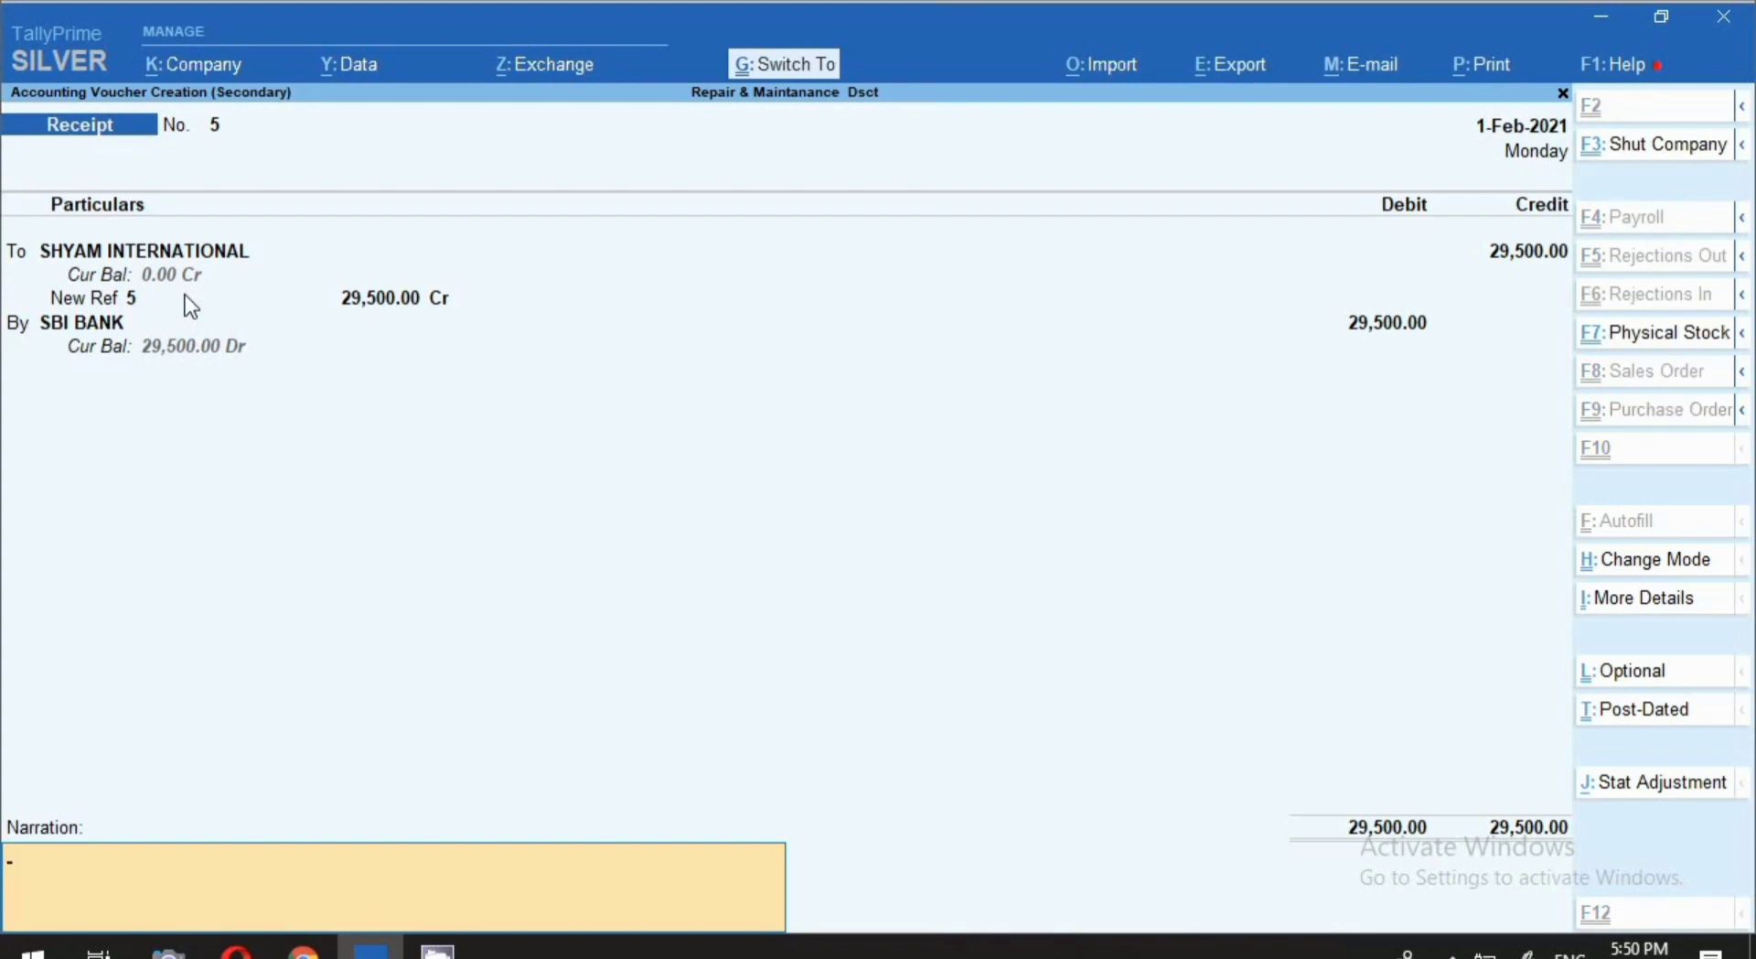
{"action": "key", "text": "ctrl+a"}
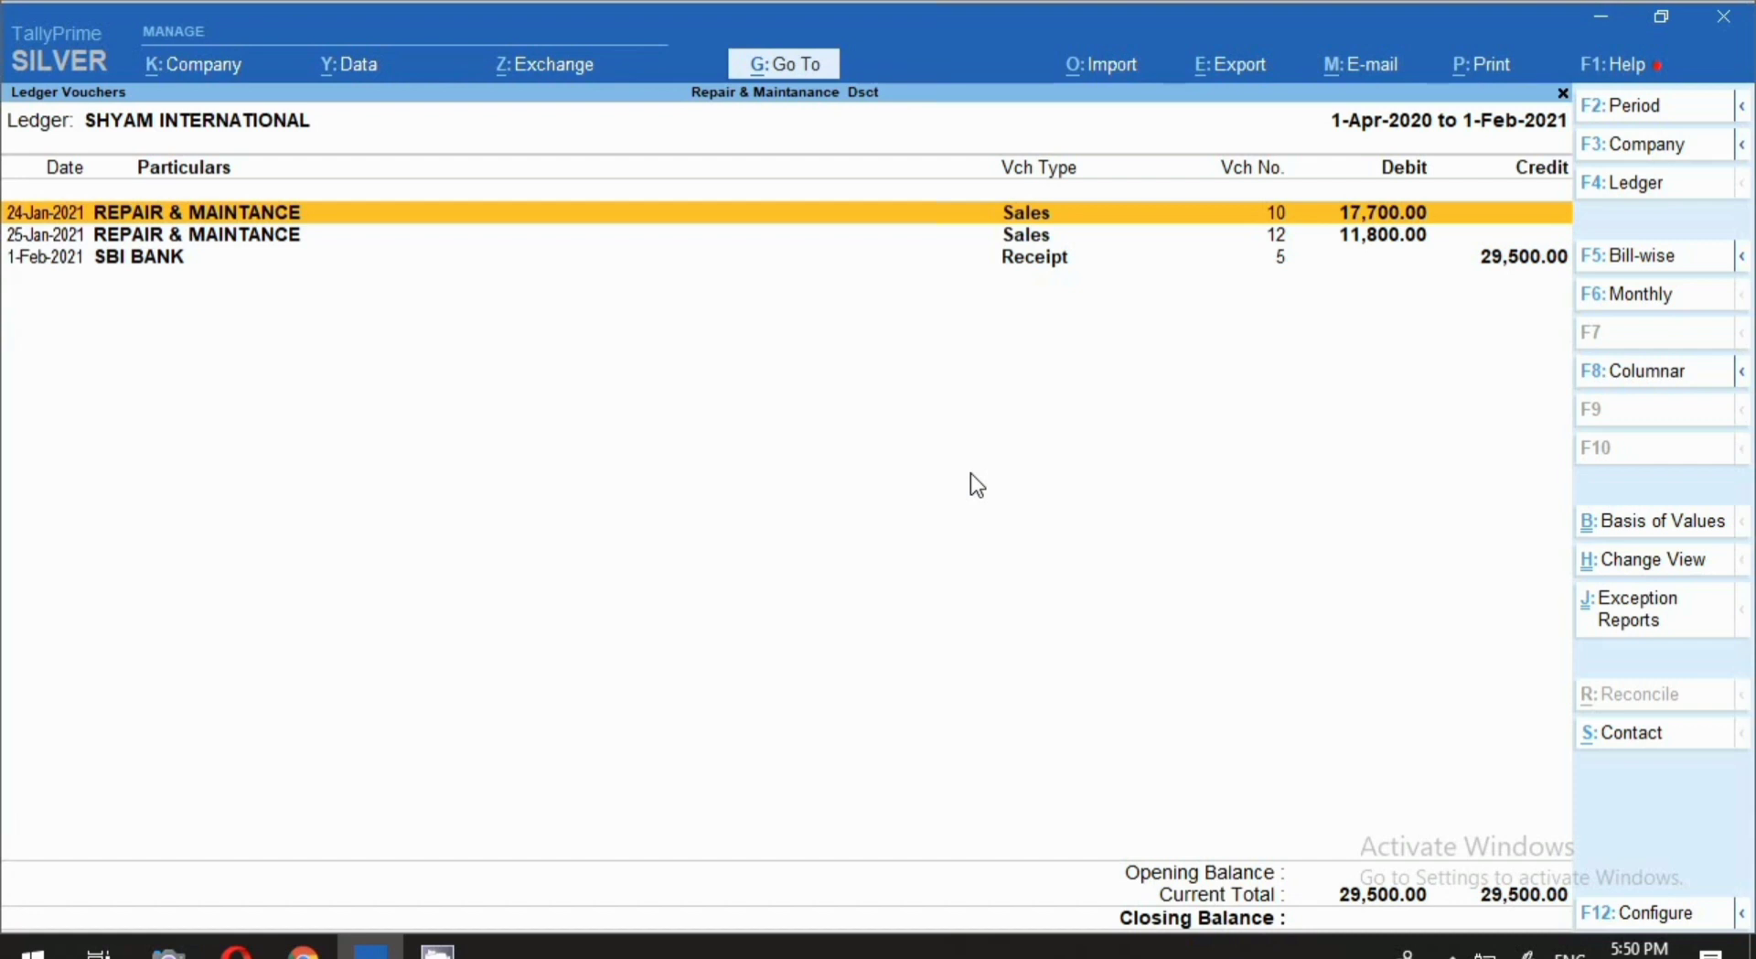
- Switch to the ledger vouchers report of RAM INTERNATIONAL
{"action": "left_click", "coordinate": [785, 66]}
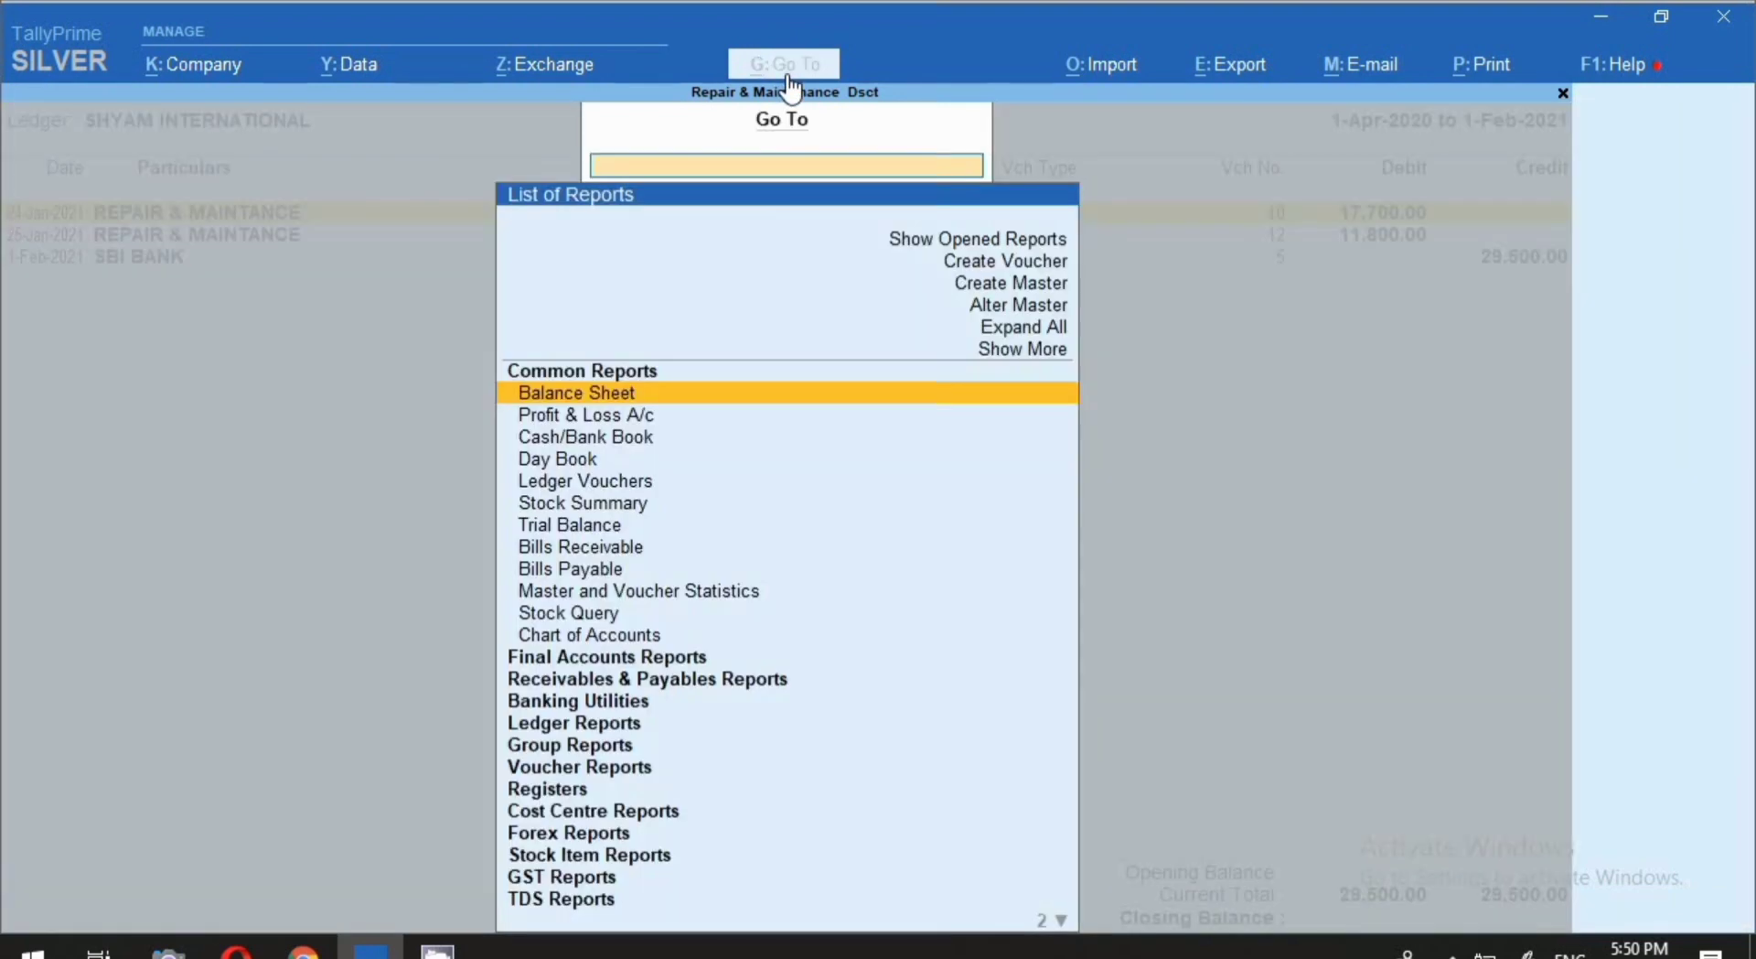
{"action": "left_click", "coordinate": [526, 727]}
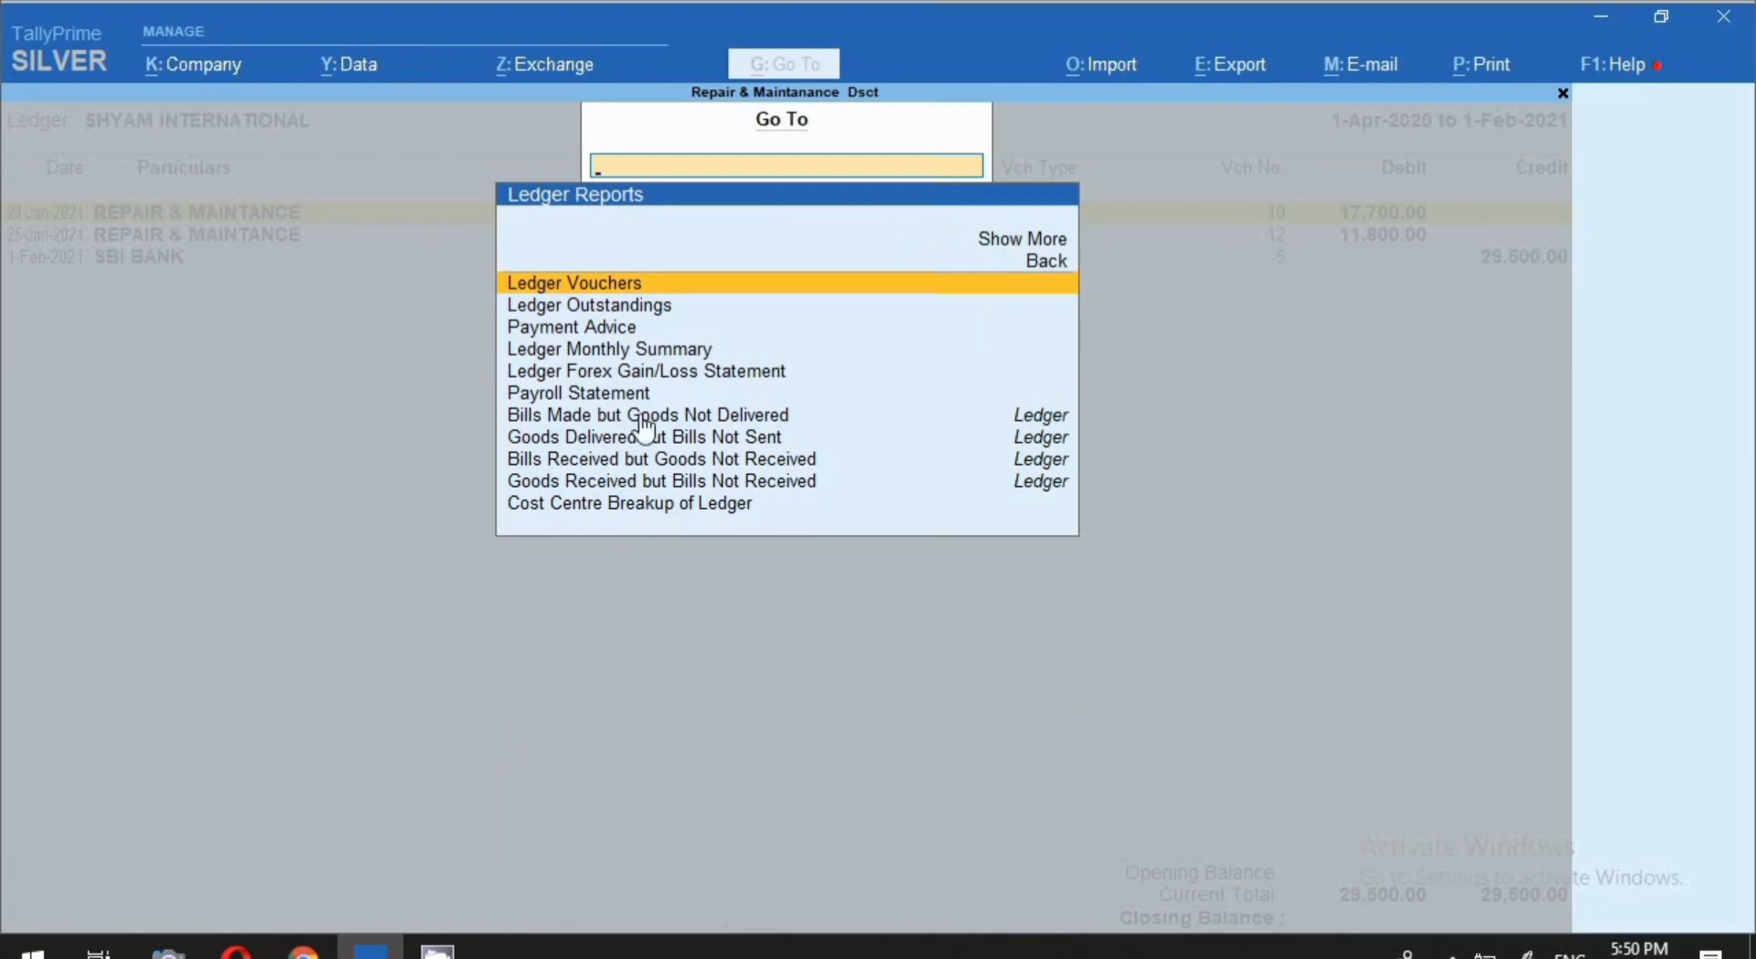
{"action": "left_click", "coordinate": [643, 284]}
{"action": "type", "text": "RAM"}
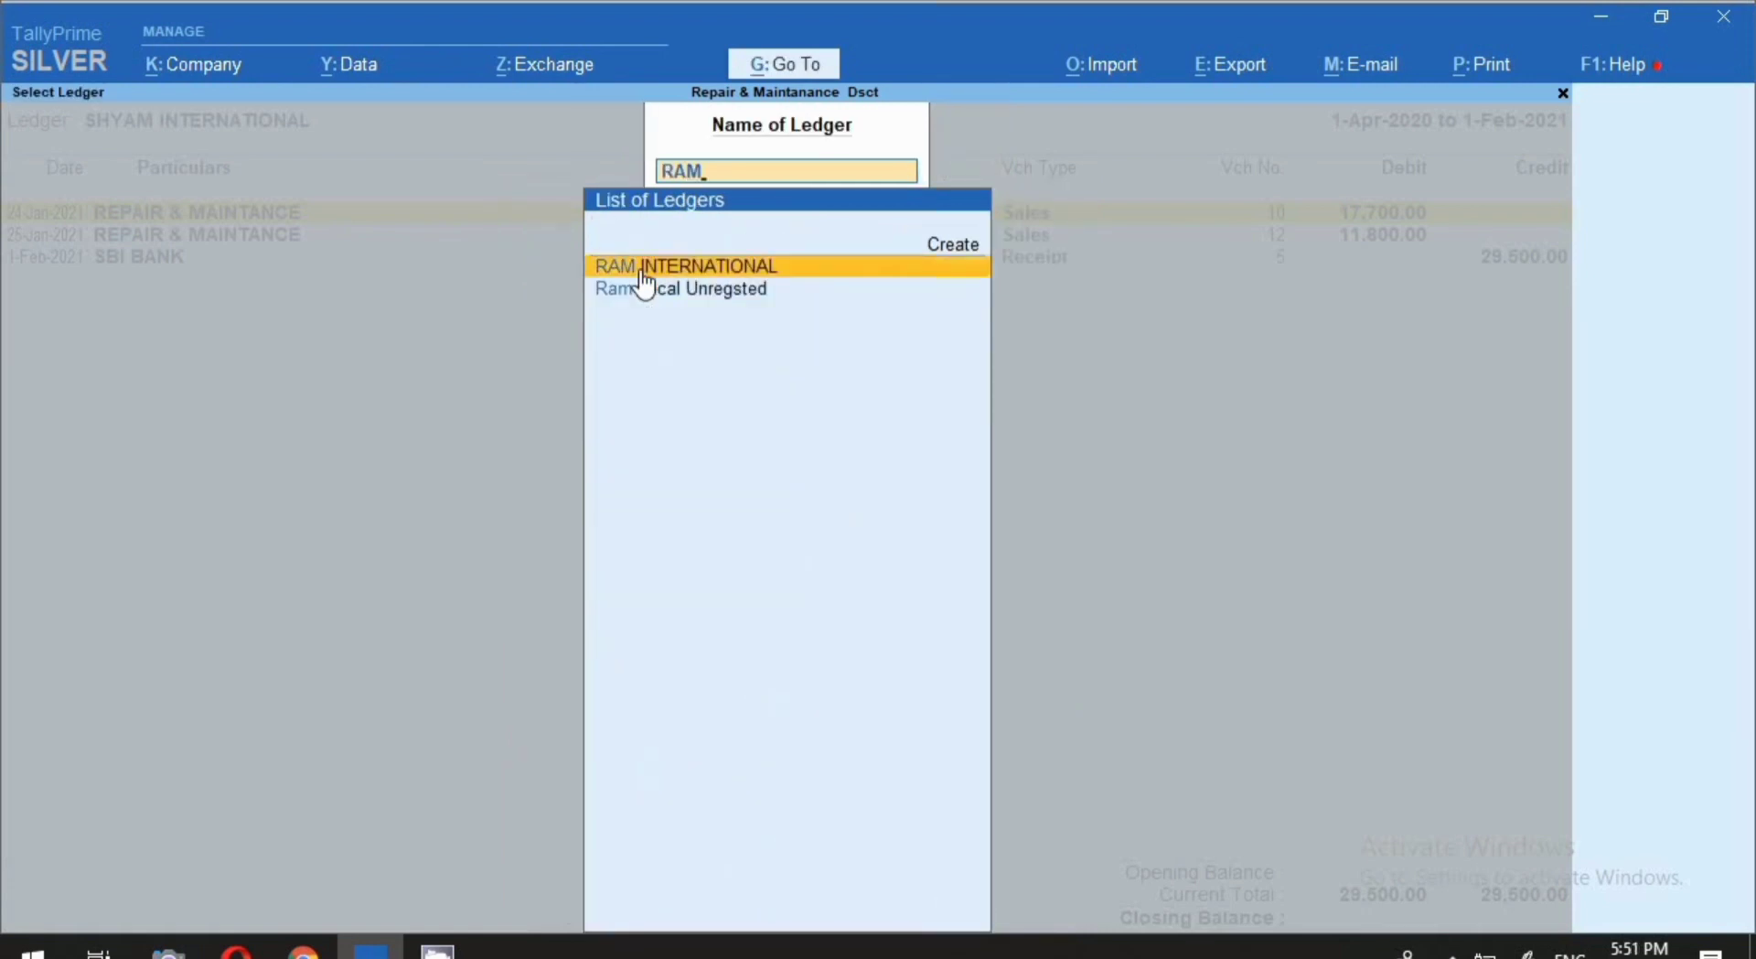
{"action": "left_click", "coordinate": [644, 269]}
- Set the RAM INTERNATIONAL report period to start on 1-Apr-2020, keeping the end date of 1-Feb-2021
{"action": "key", "text": "F2"}
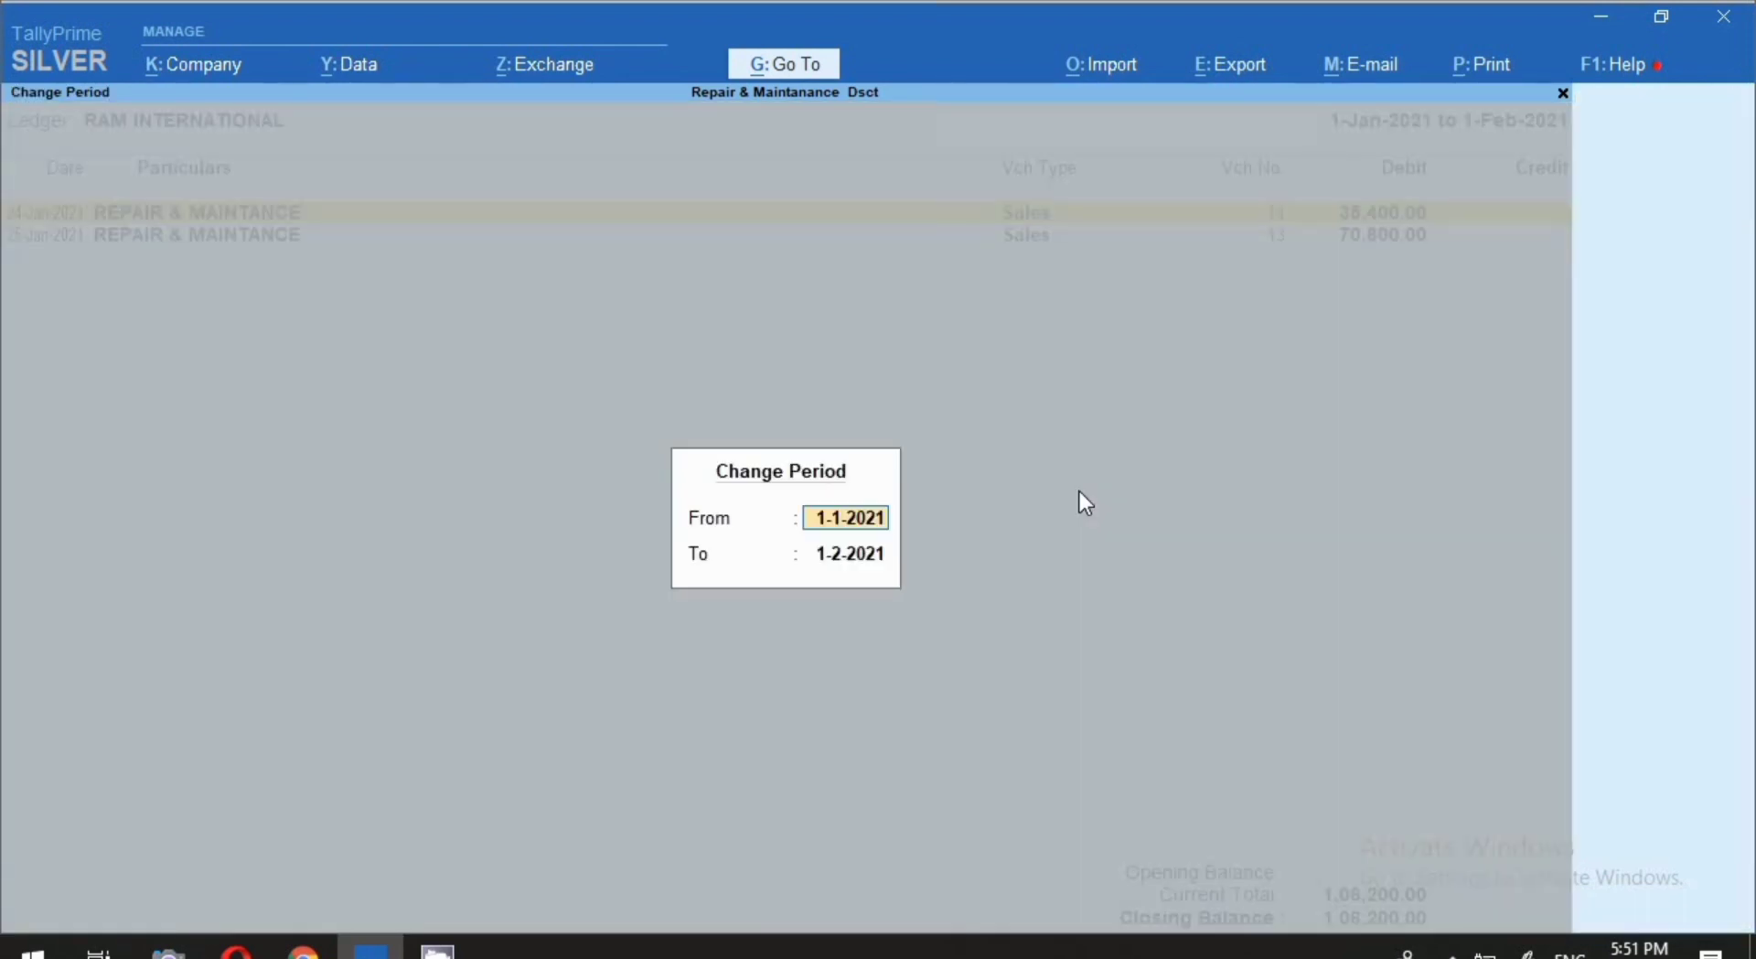
{"action": "type", "text": "1.4.2020"}
{"action": "key", "text": "Return"}
{"action": "key", "text": "Return"}
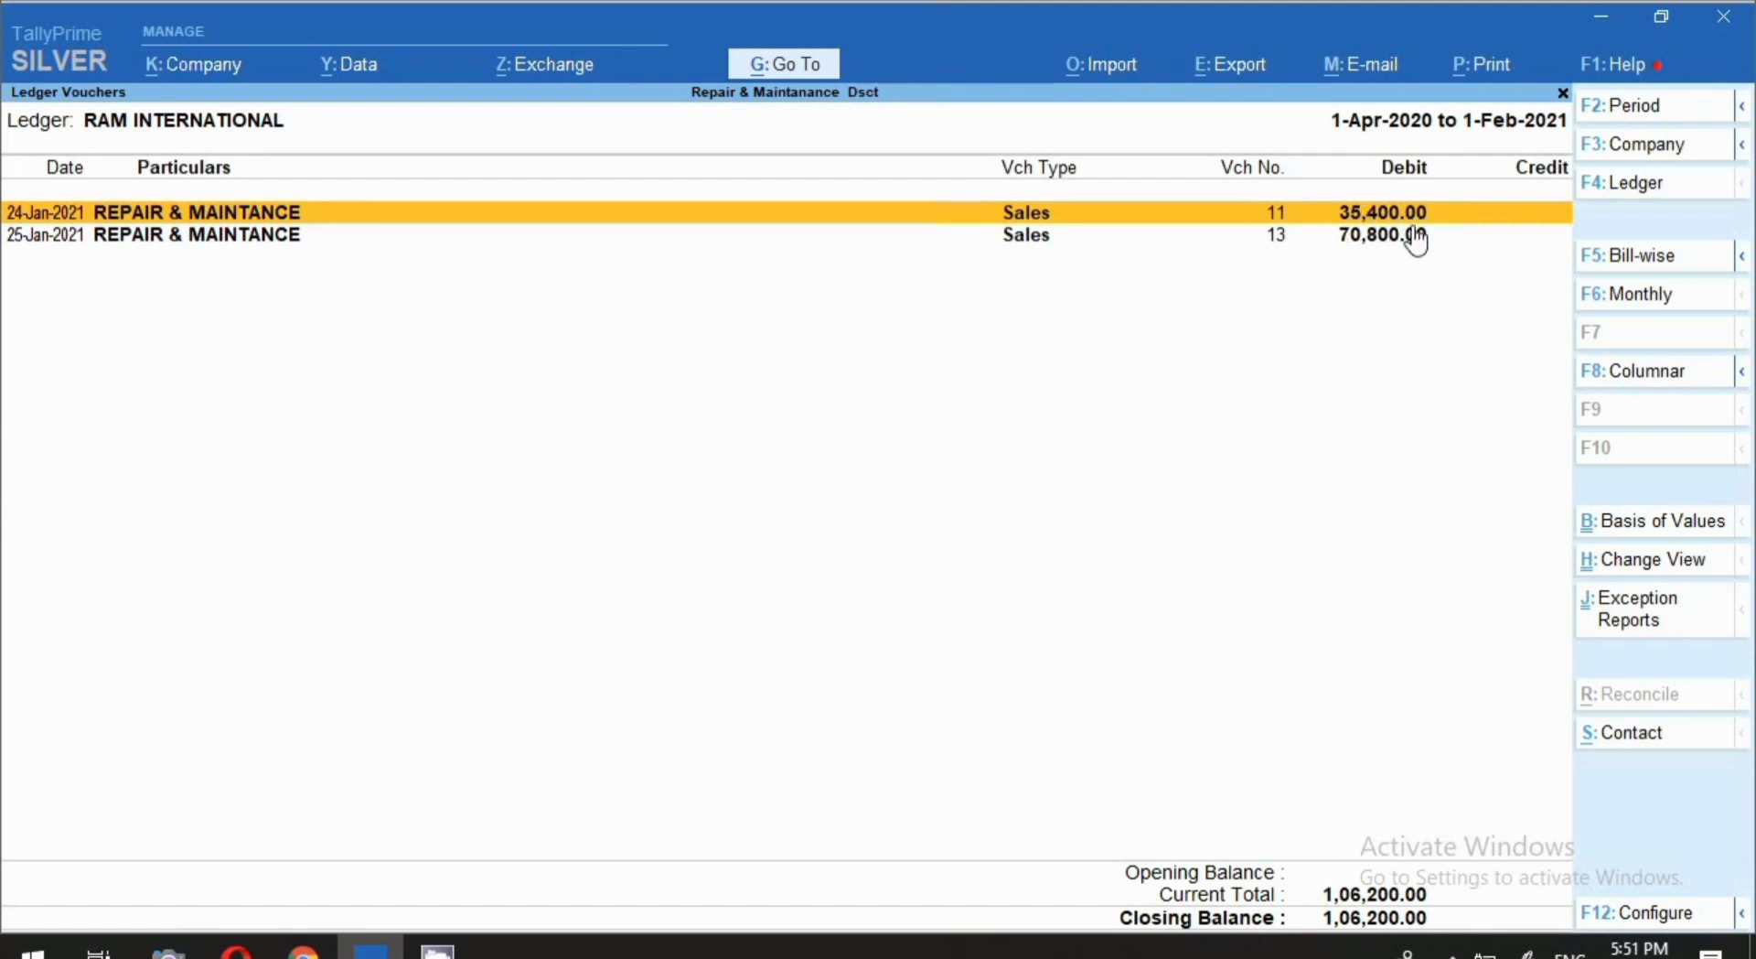
{"action": "key", "text": "alt+a"}
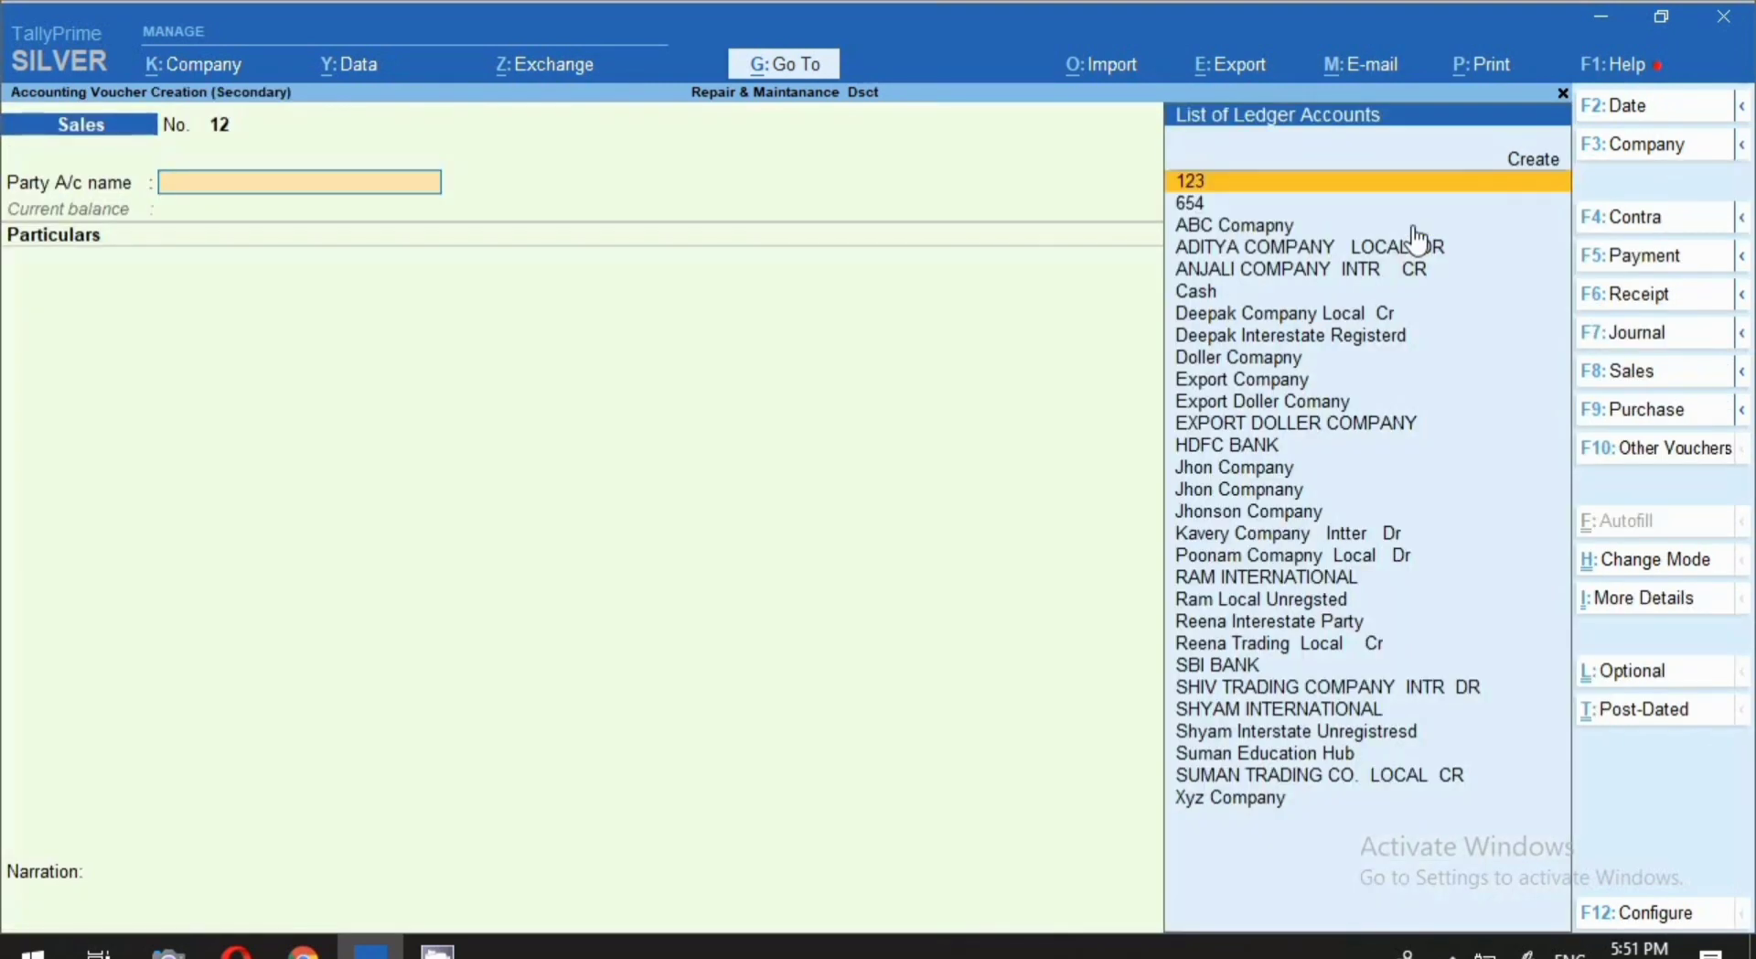
{"action": "left_click", "coordinate": [1637, 302]}
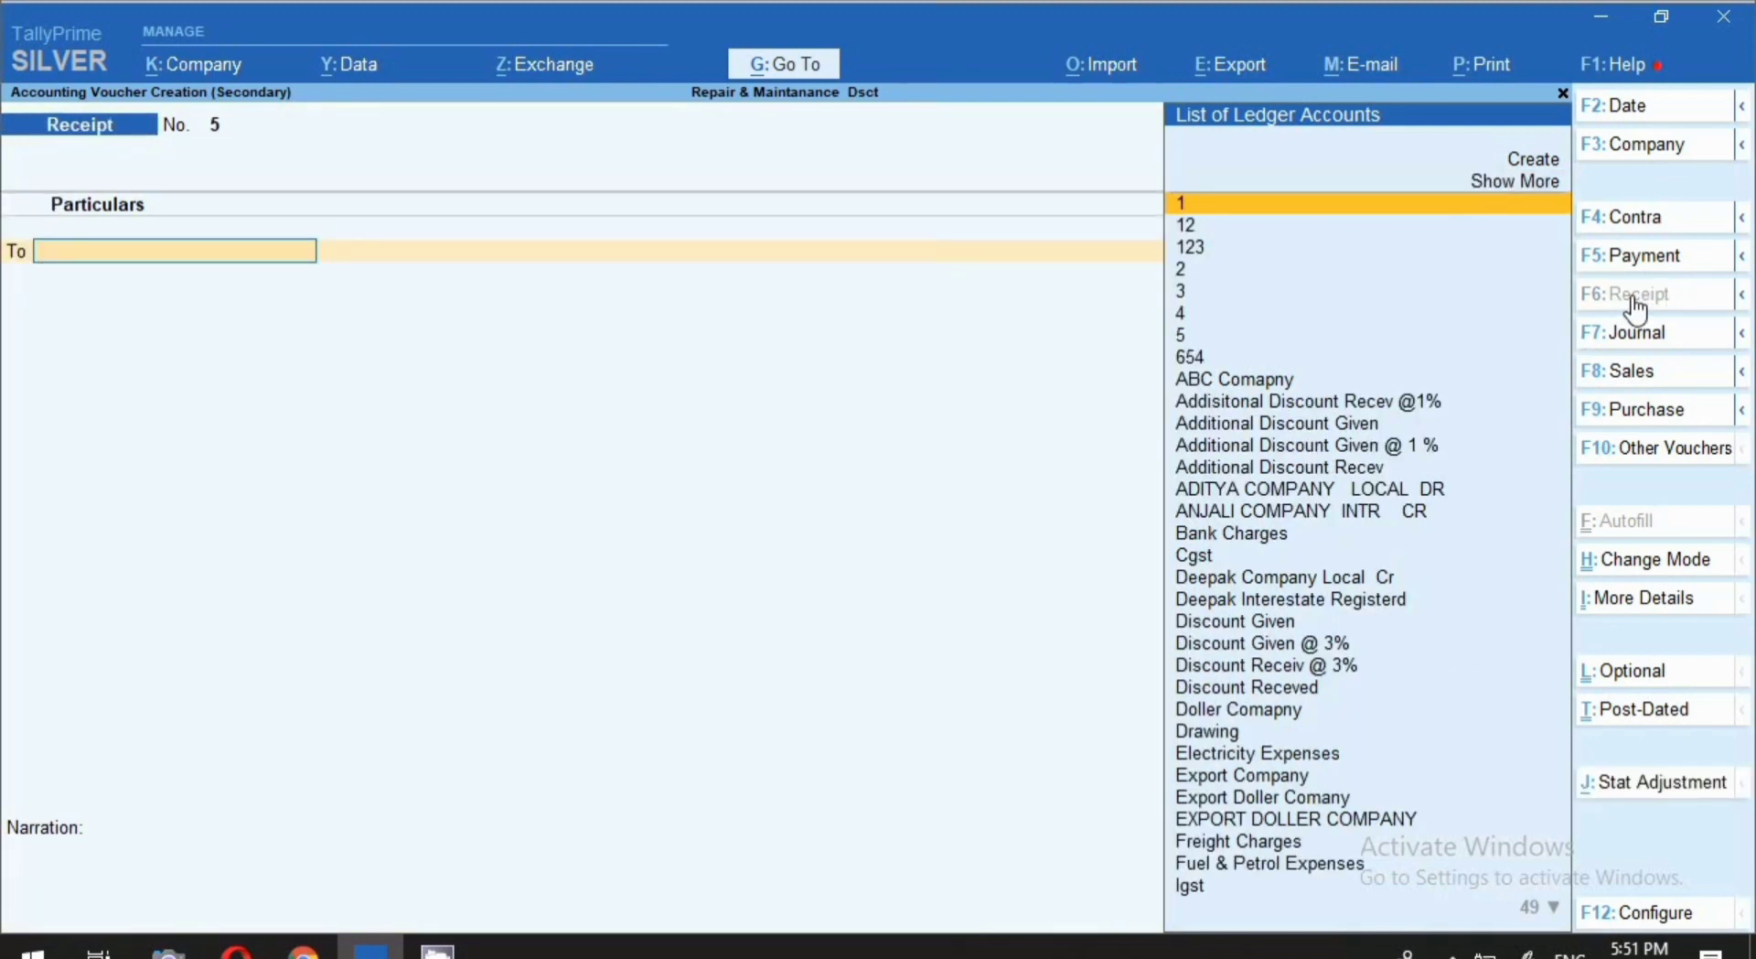
{"action": "key", "text": "F2"}
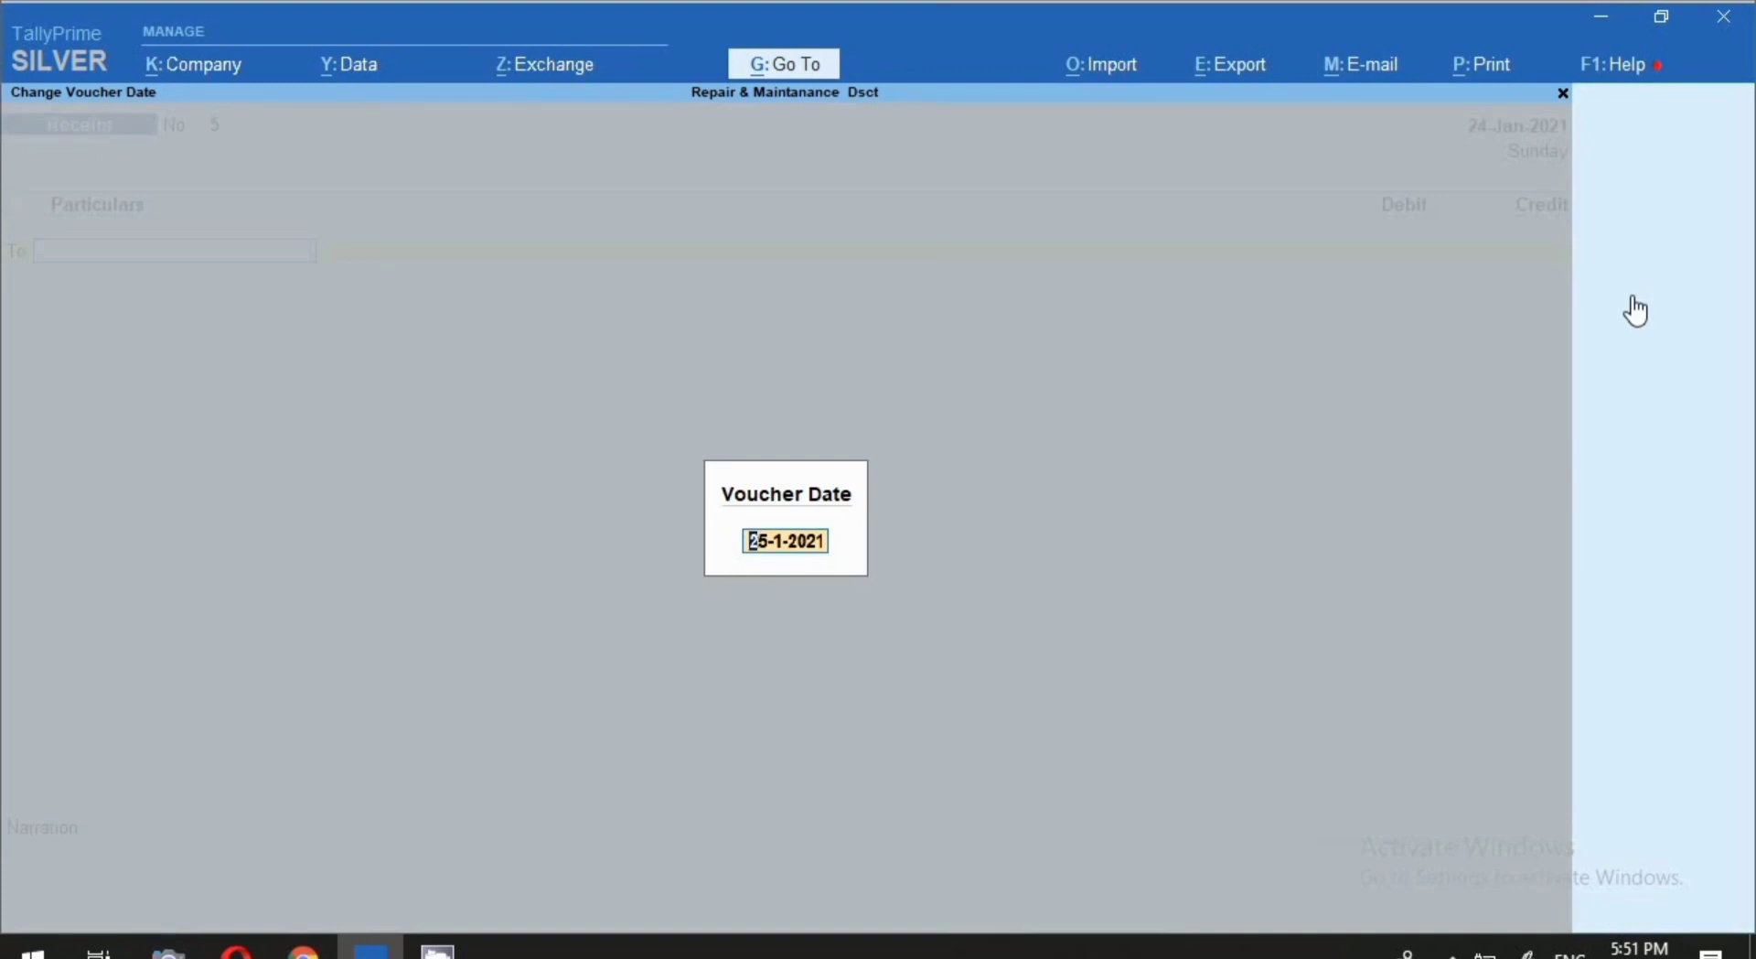
{"action": "type", "text": "26."}
{"action": "key", "text": "Return"}
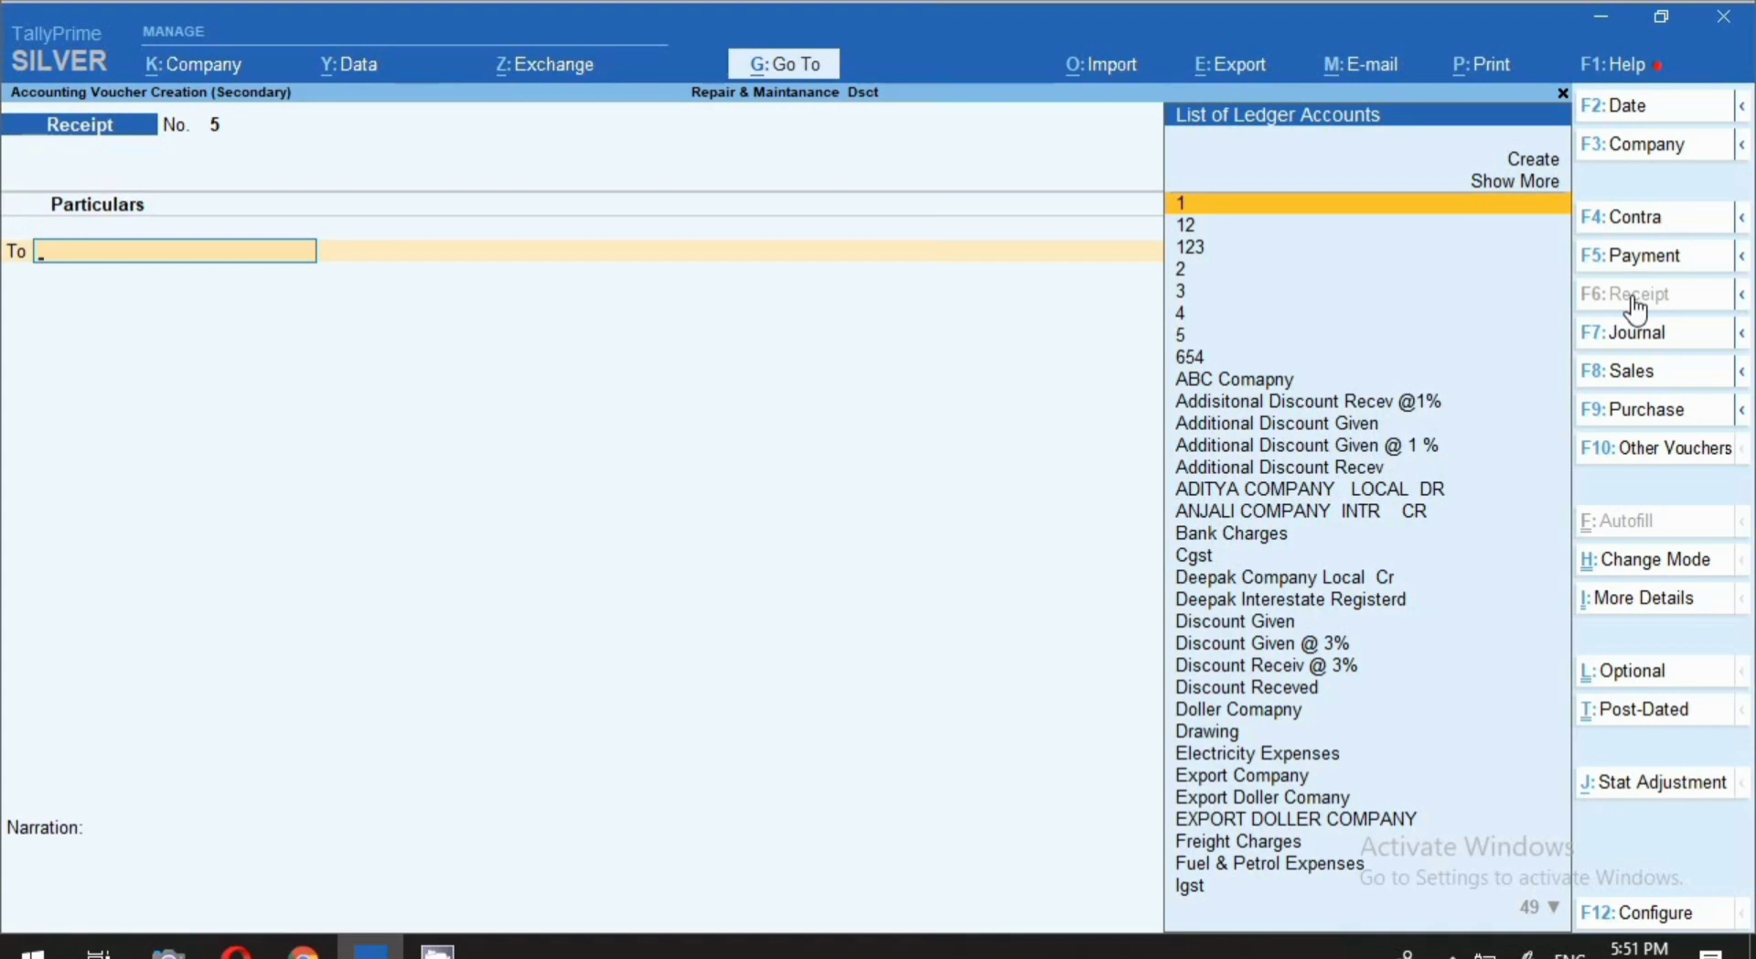
{"action": "type", "text": "RAM"}
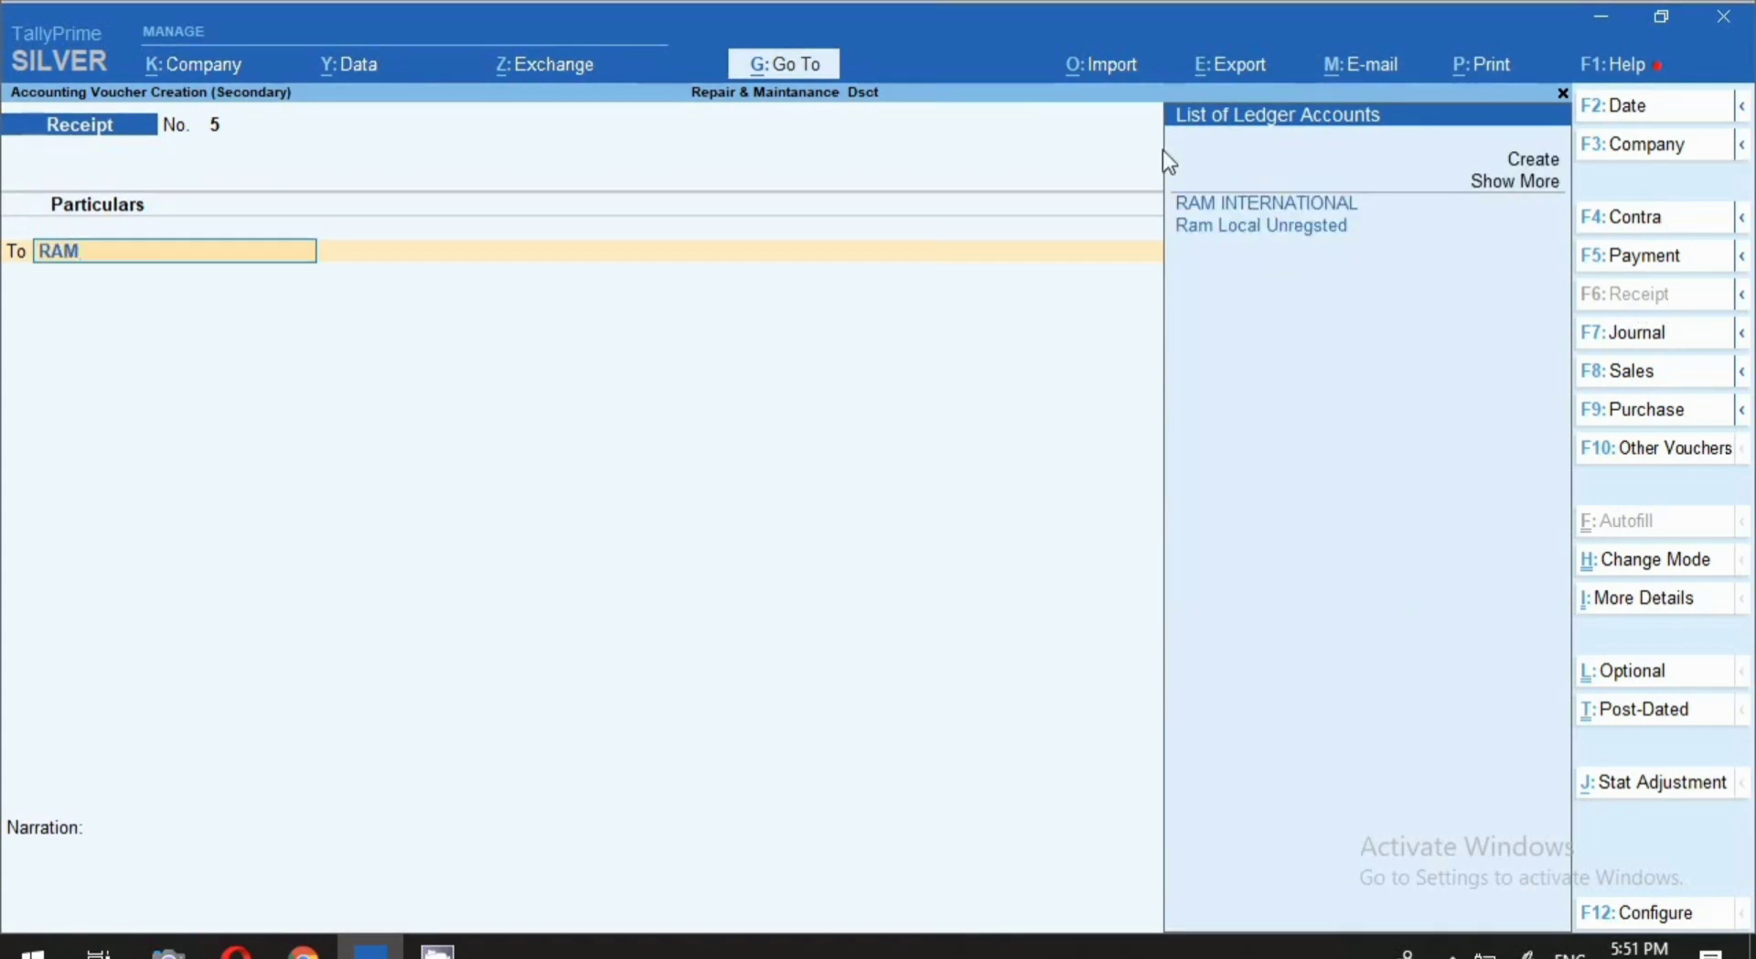
{"action": "left_click", "coordinate": [1241, 212]}
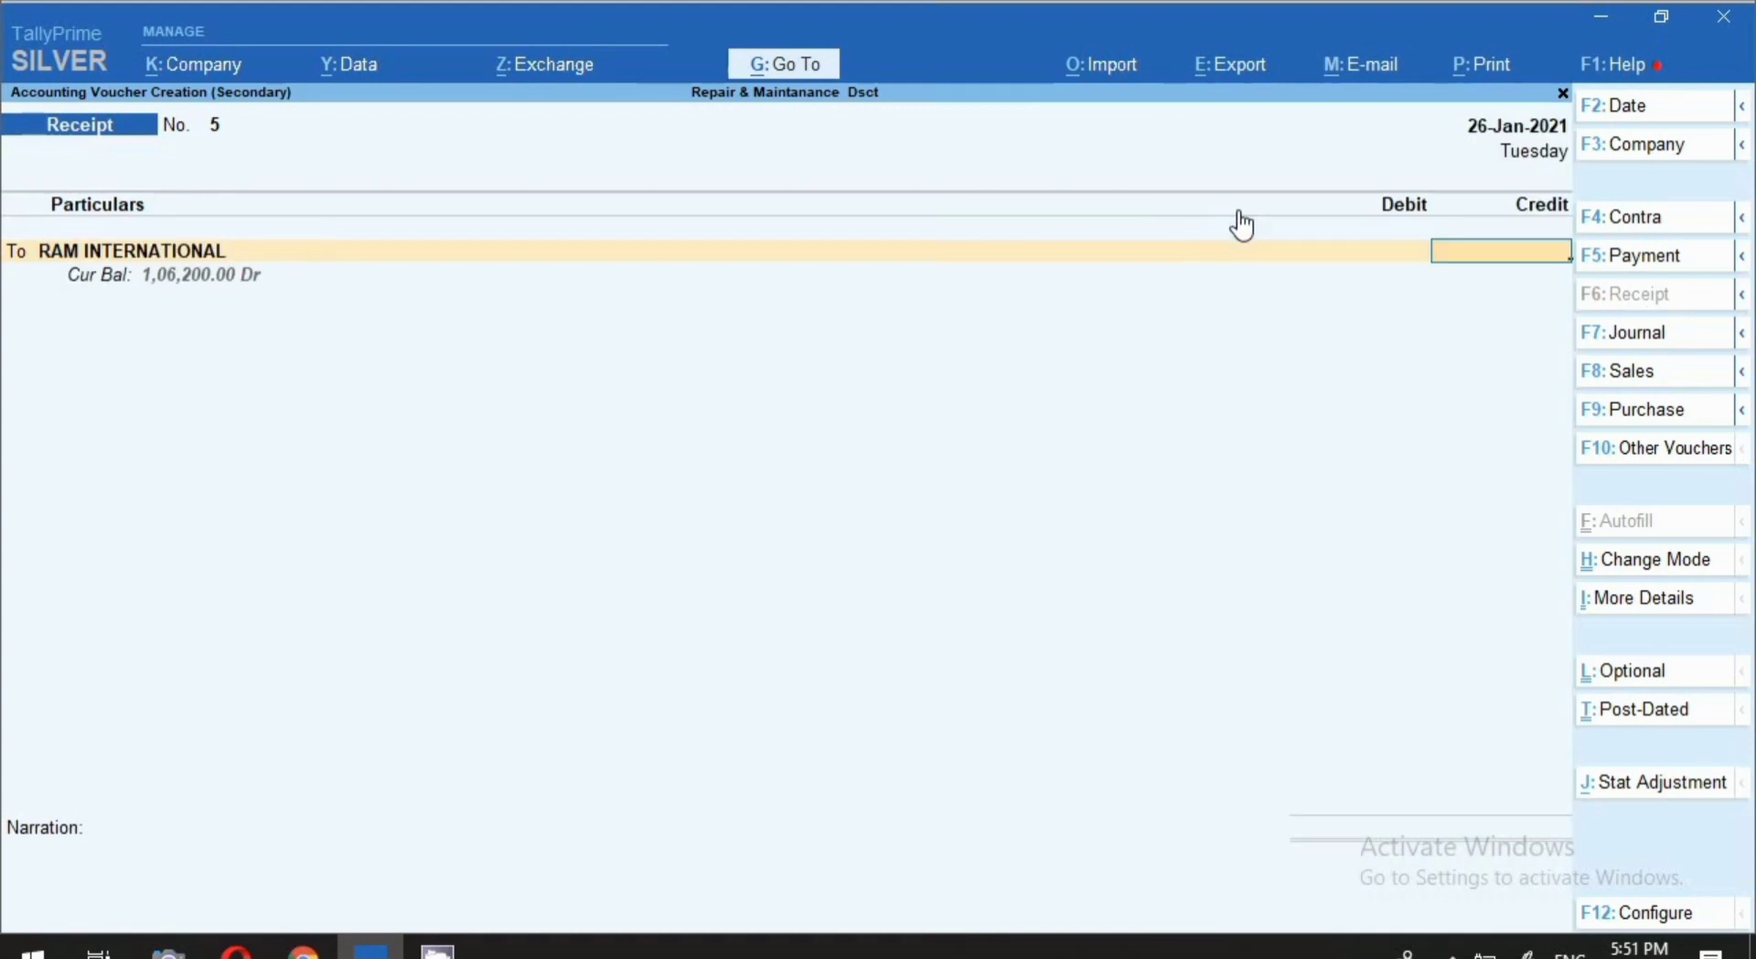
{"action": "key", "text": "Escape"}
{"action": "key", "text": "Return"}
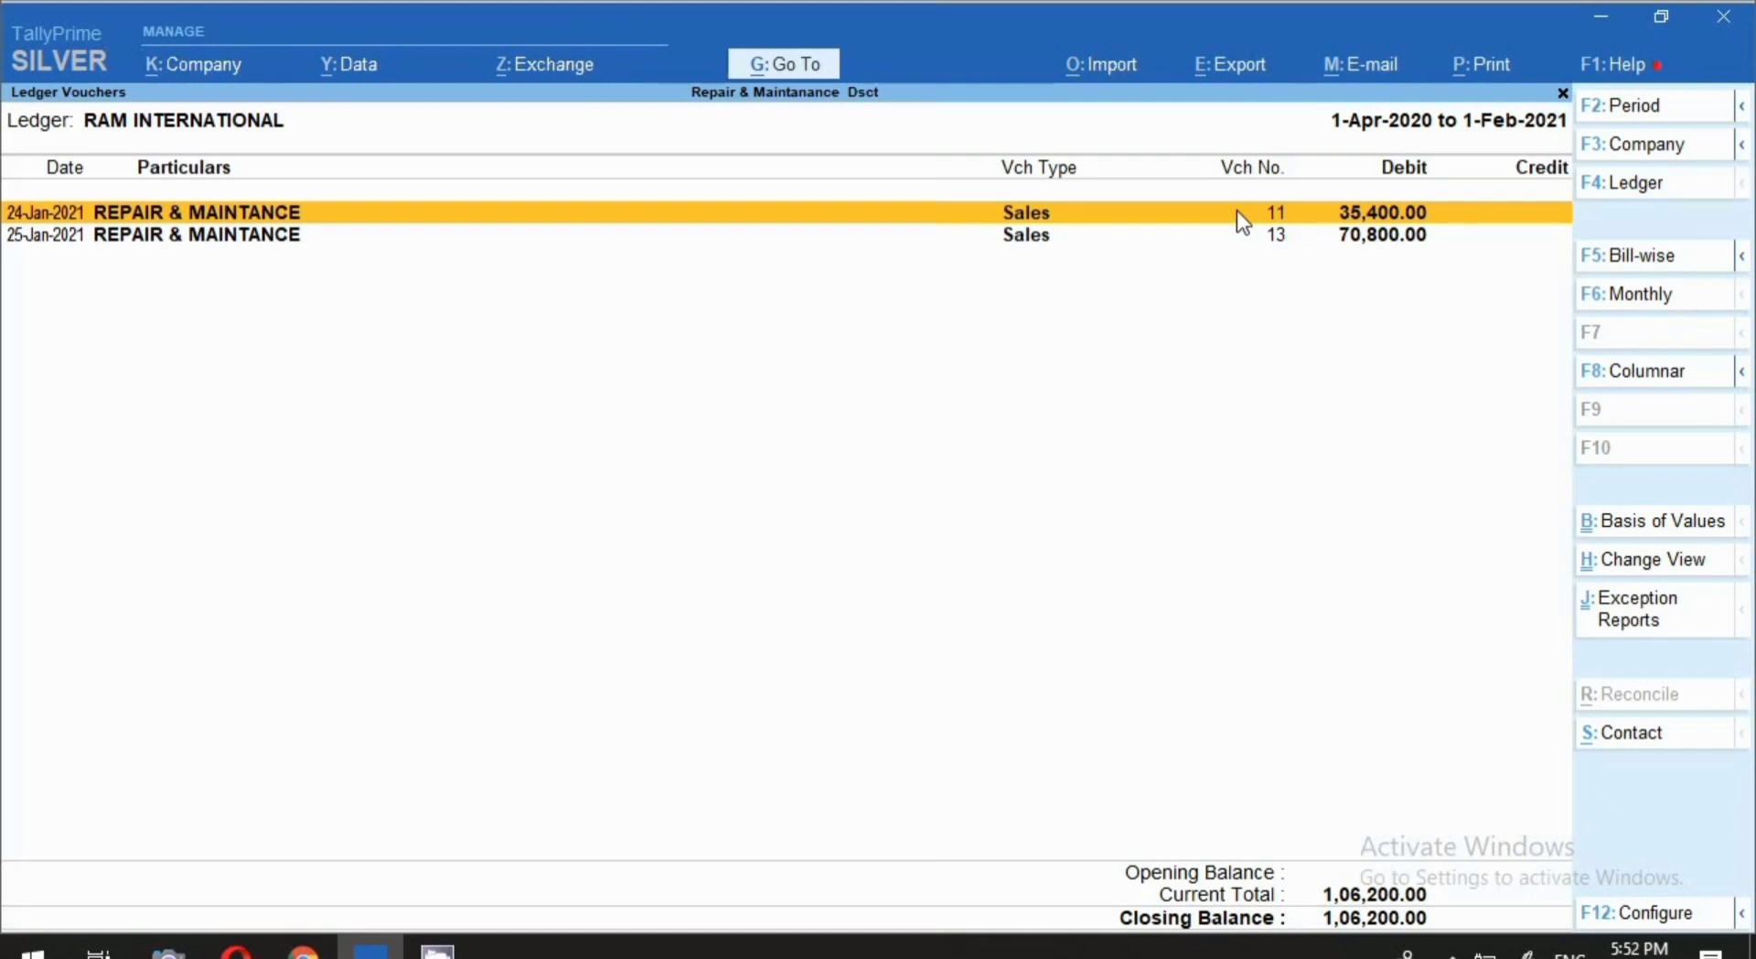
- Examine the amounts in RAM INTERNATIONAL's 24-Jan-2021 sales voucher and close it without saving
{"action": "key", "text": "Return"}
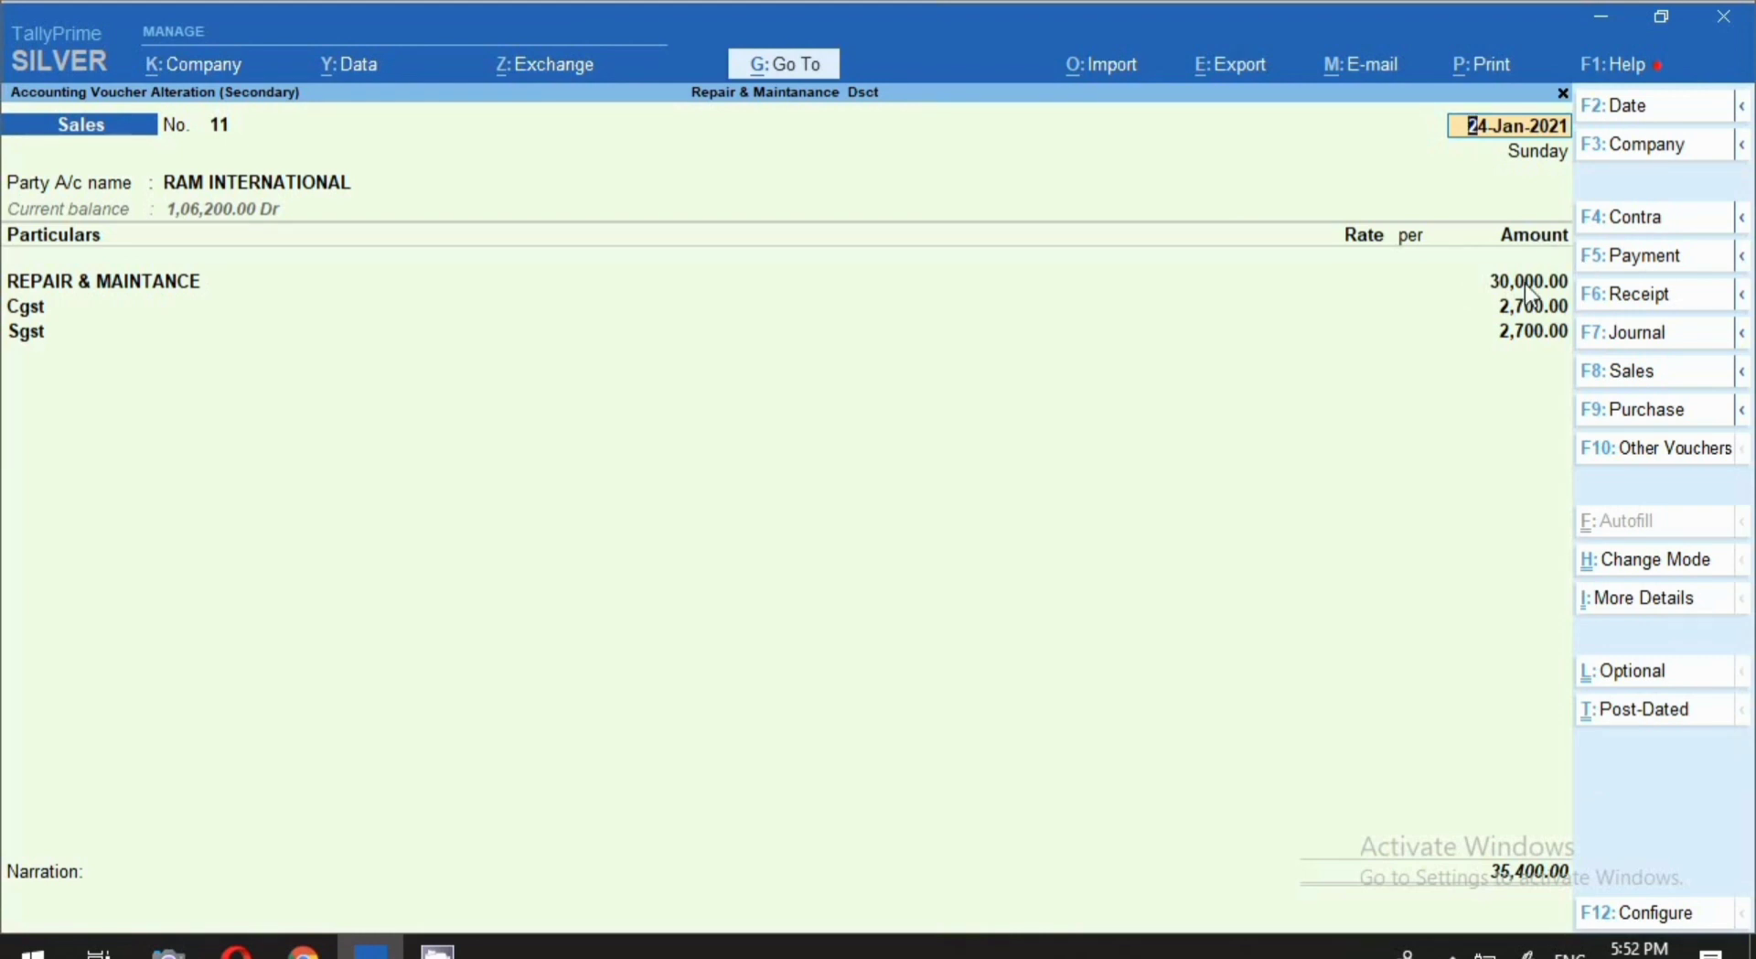
{"action": "key", "text": "Escape"}
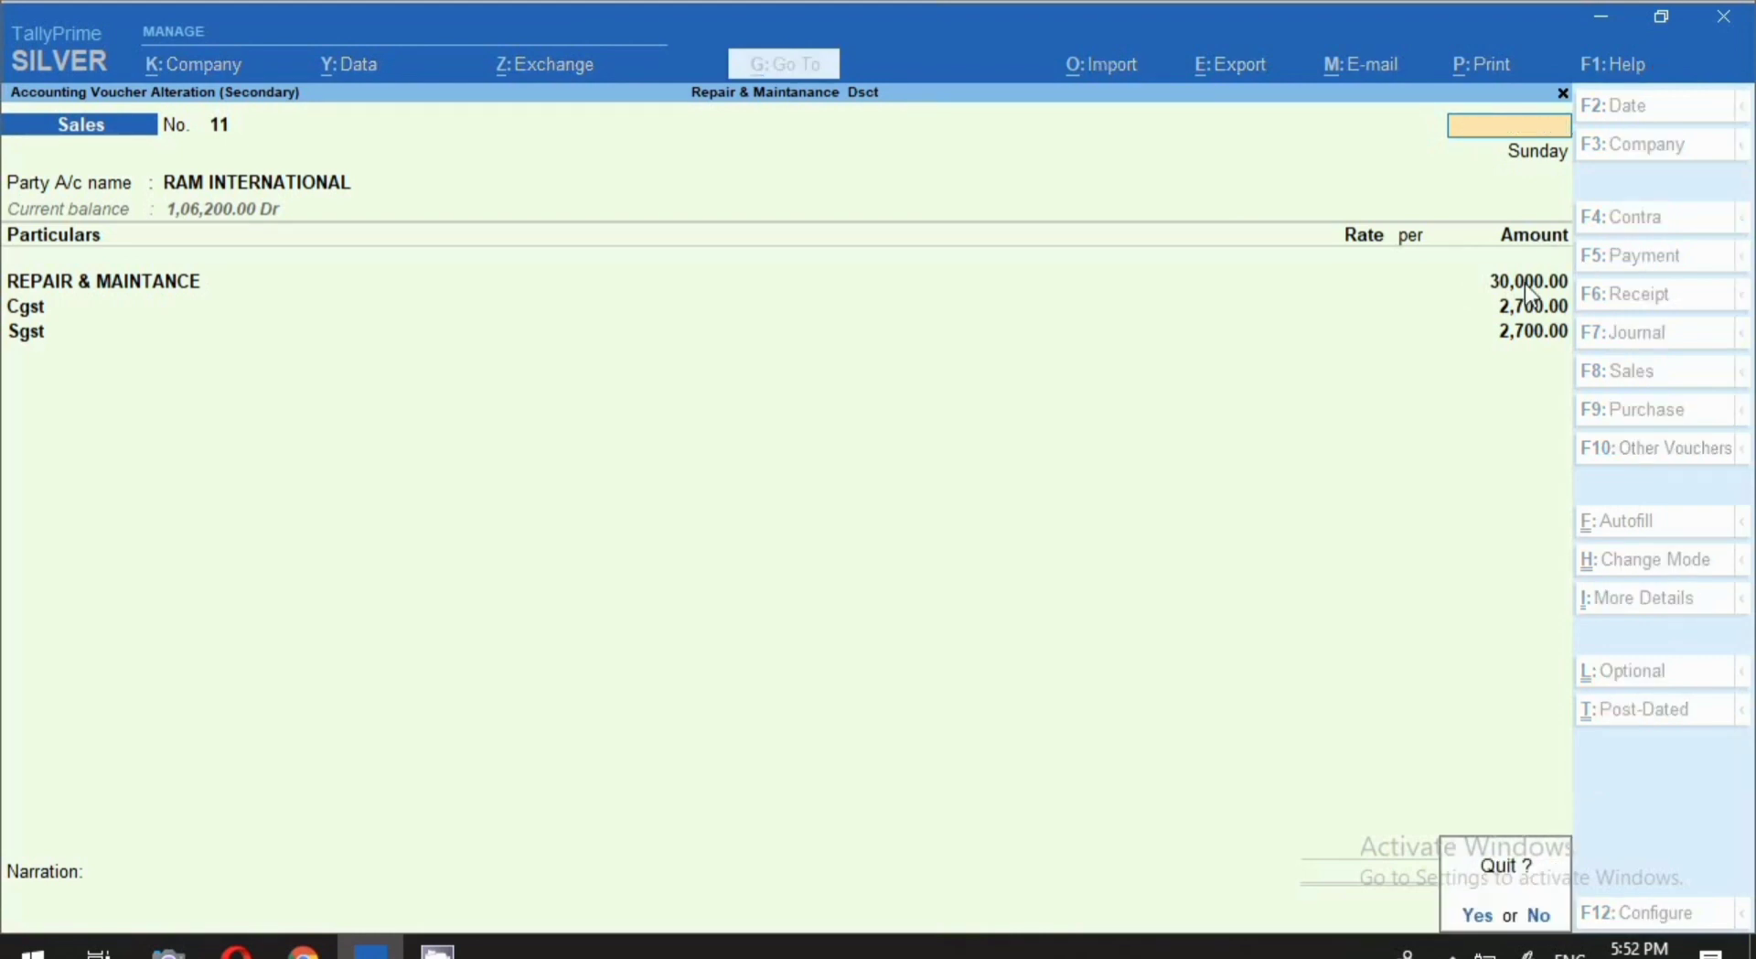
{"action": "key", "text": "y"}
- Add a receipt voucher from the RAM INTERNATIONAL ledger report and date it 26-Jan-2021
{"action": "key", "text": "alt+a"}
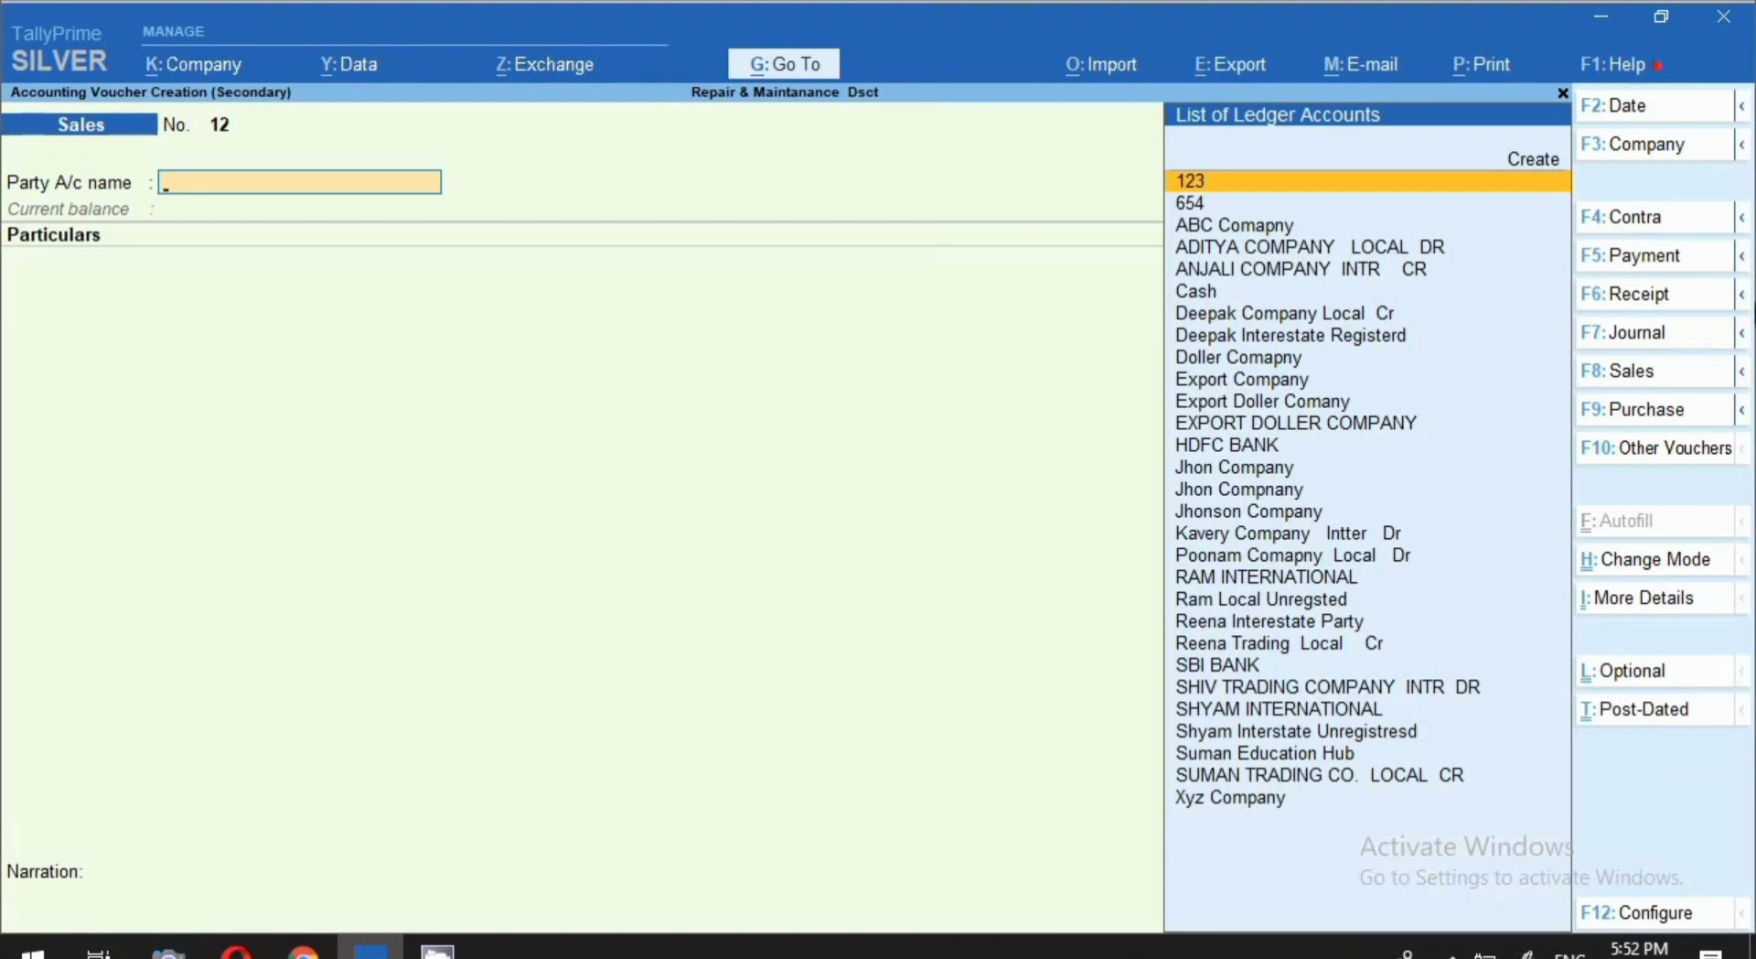
{"action": "left_click", "coordinate": [1664, 301]}
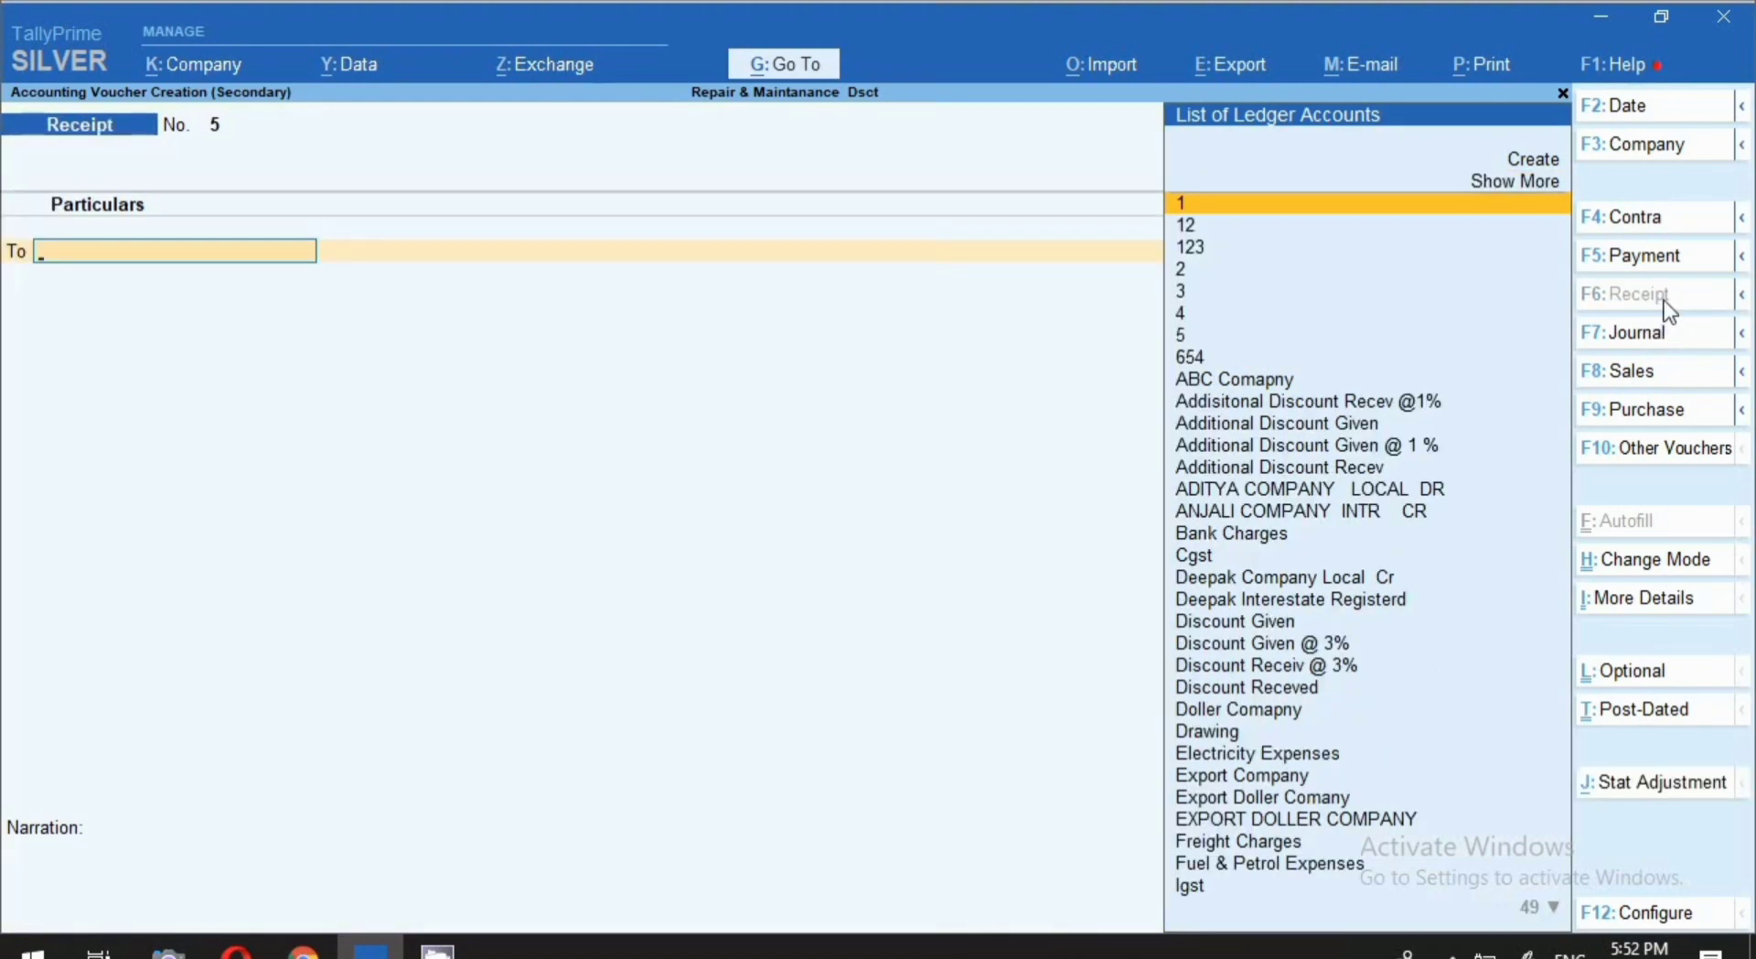
{"action": "key", "text": "F2"}
{"action": "type", "text": "26.1"}
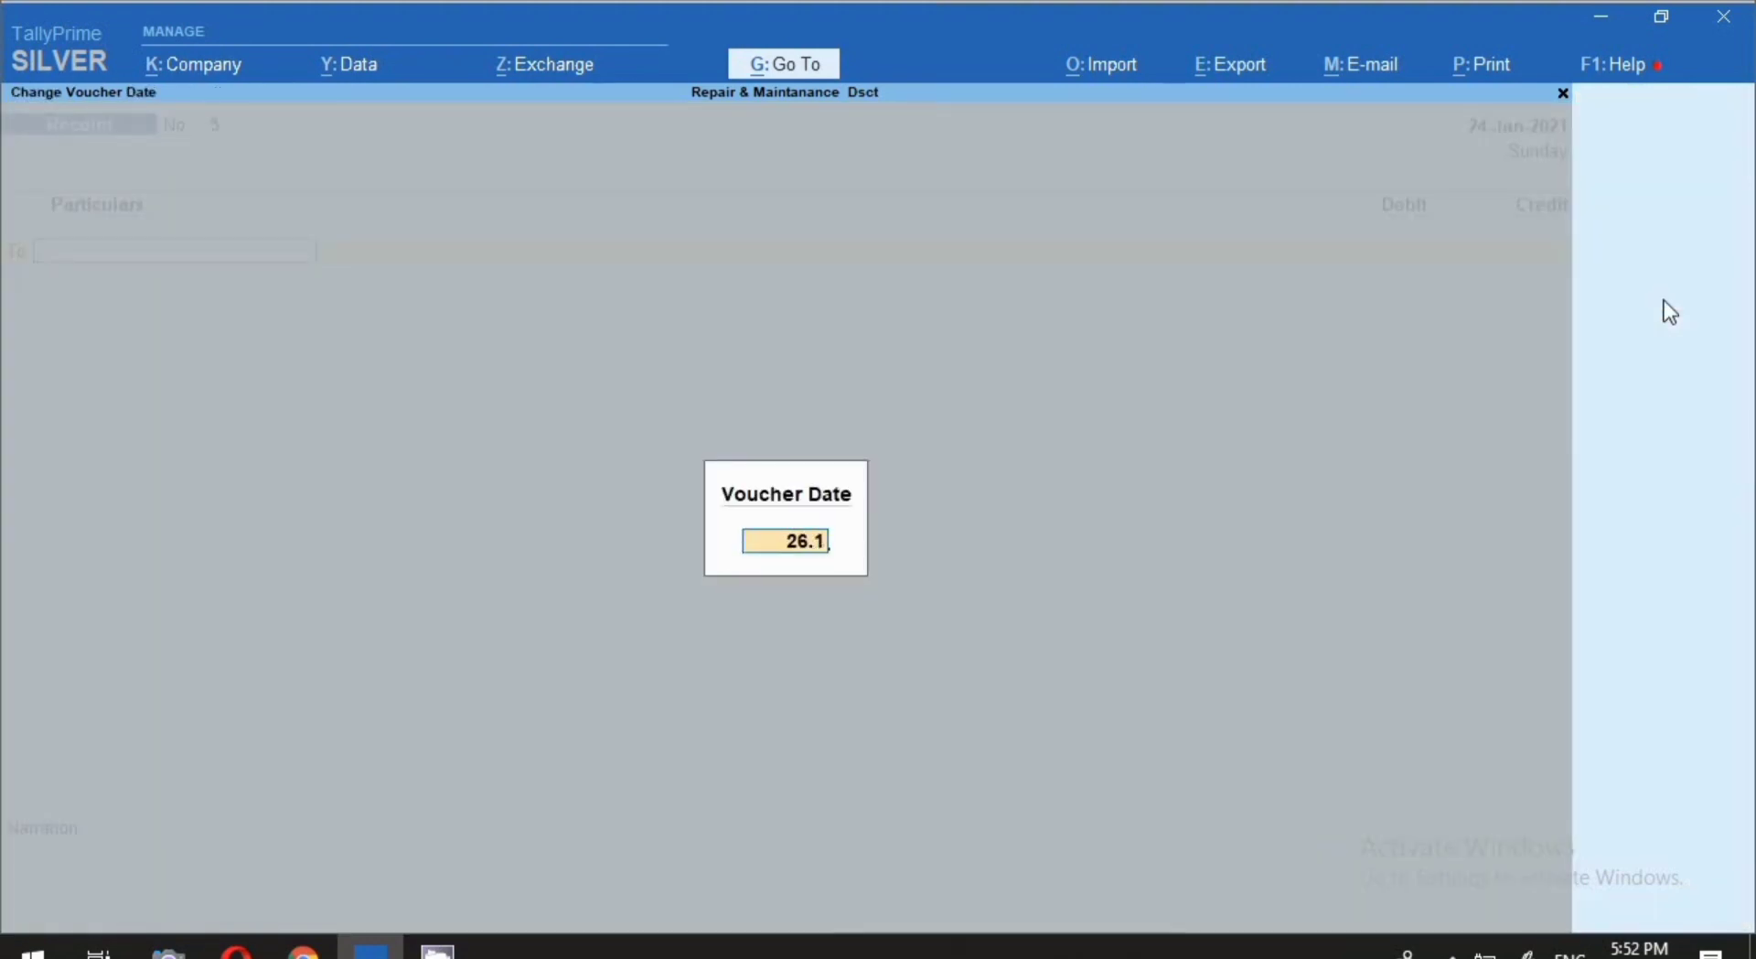
{"action": "key", "text": "Return"}
- Credit RAM INTERNATIONAL with 35,400 in the receipt and allocate it against pending bill 11
{"action": "type", "text": "RAM"}
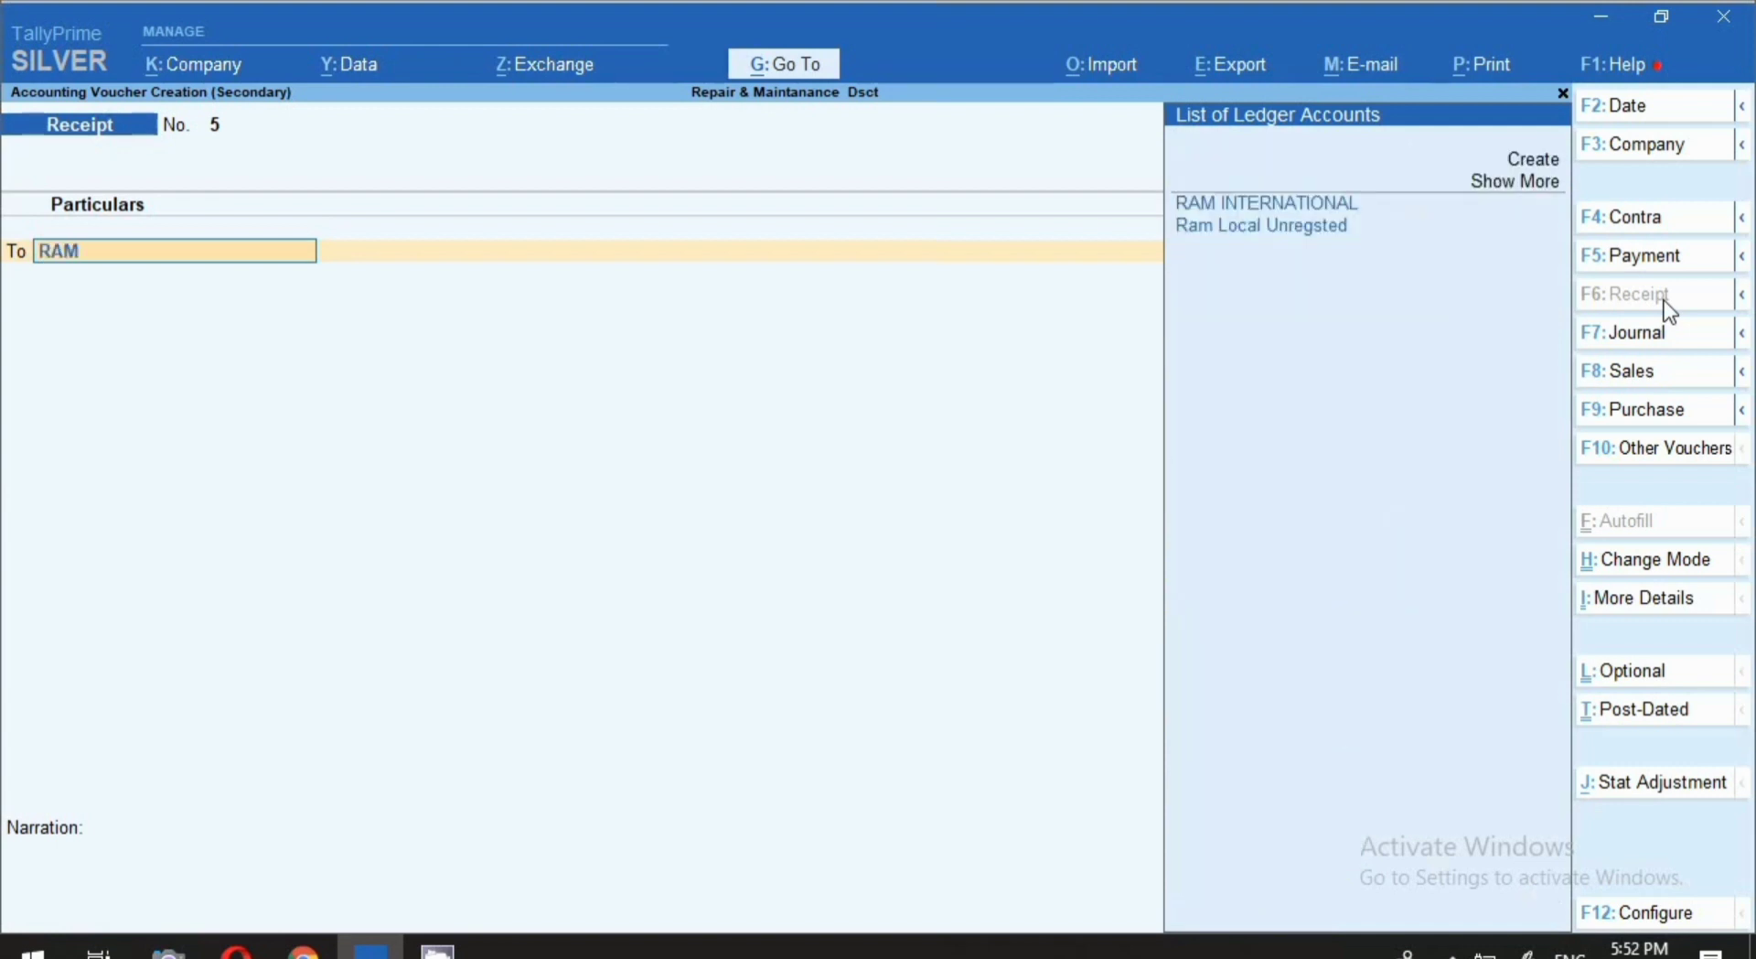
{"action": "key", "text": "Return"}
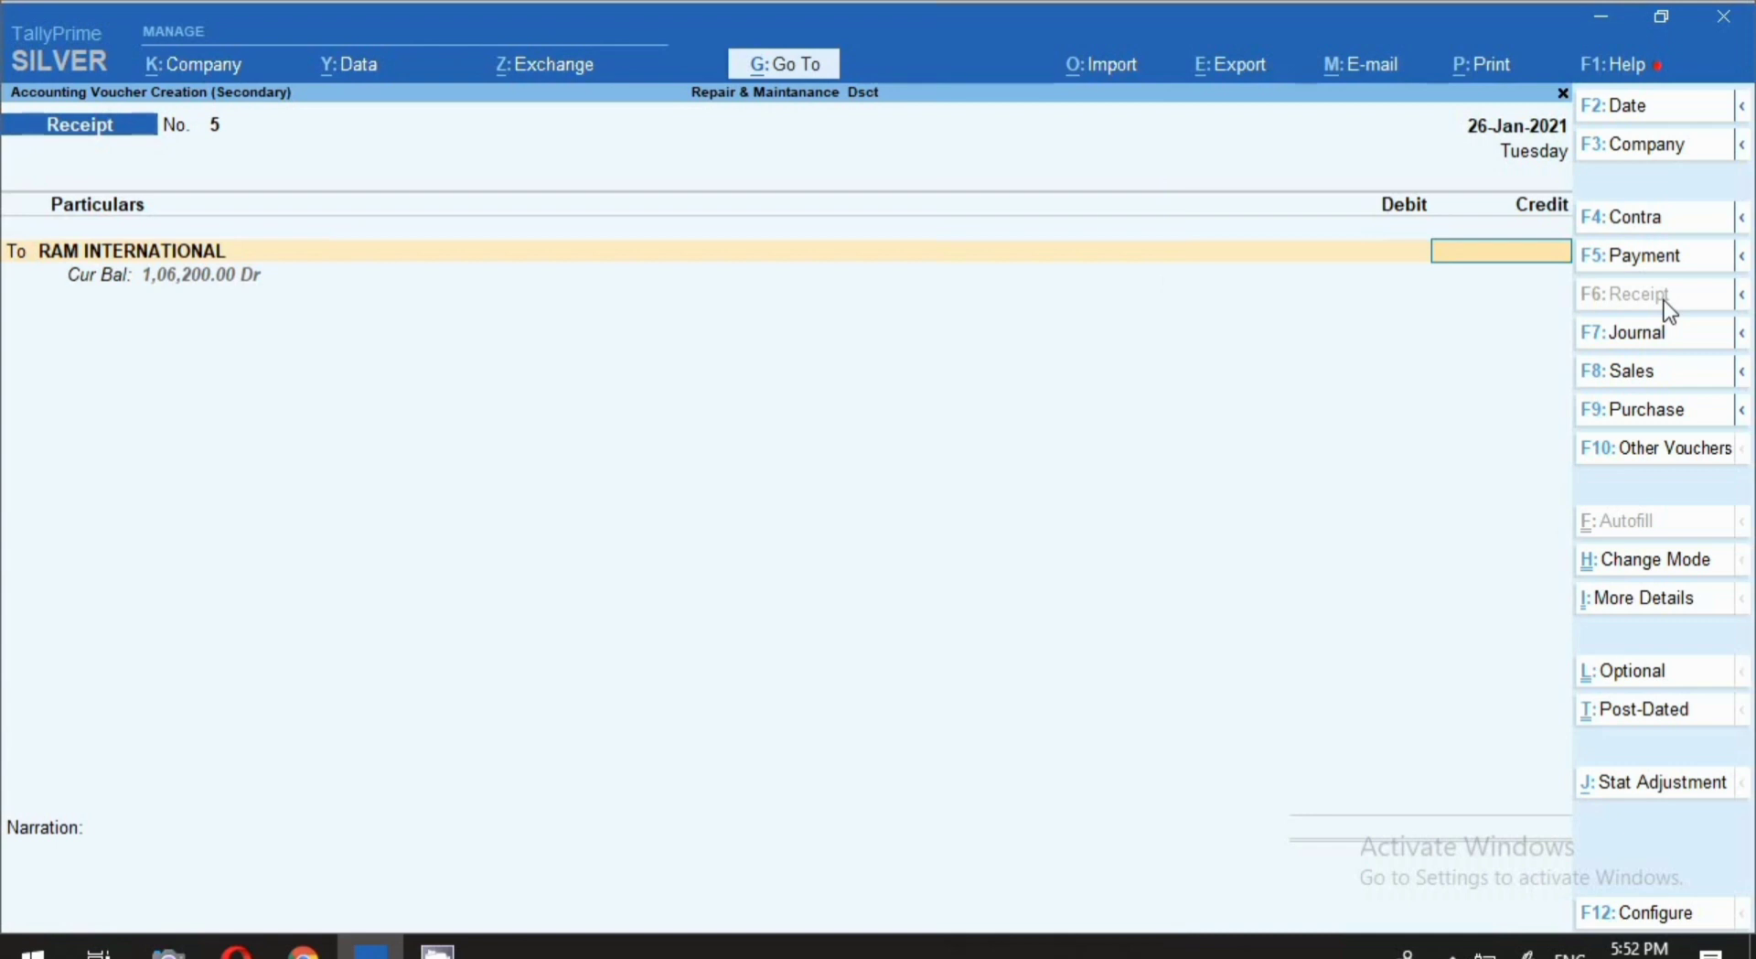
{"action": "type", "text": "35400"}
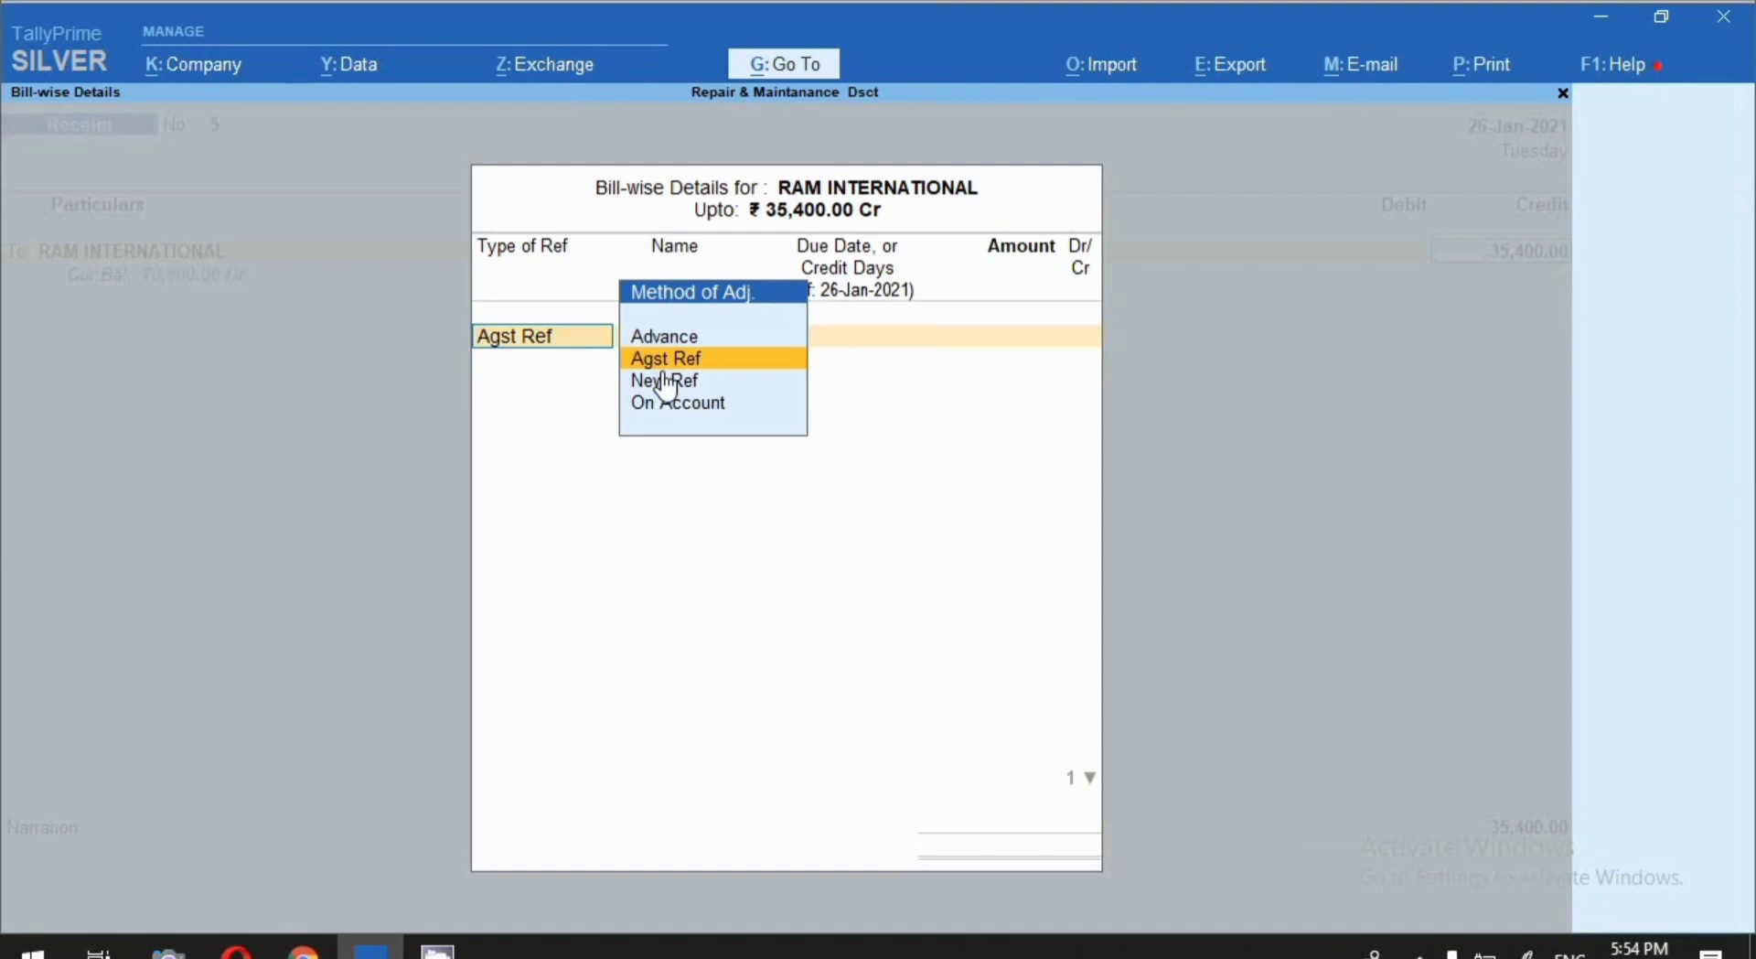
{"action": "key", "text": "Return"}
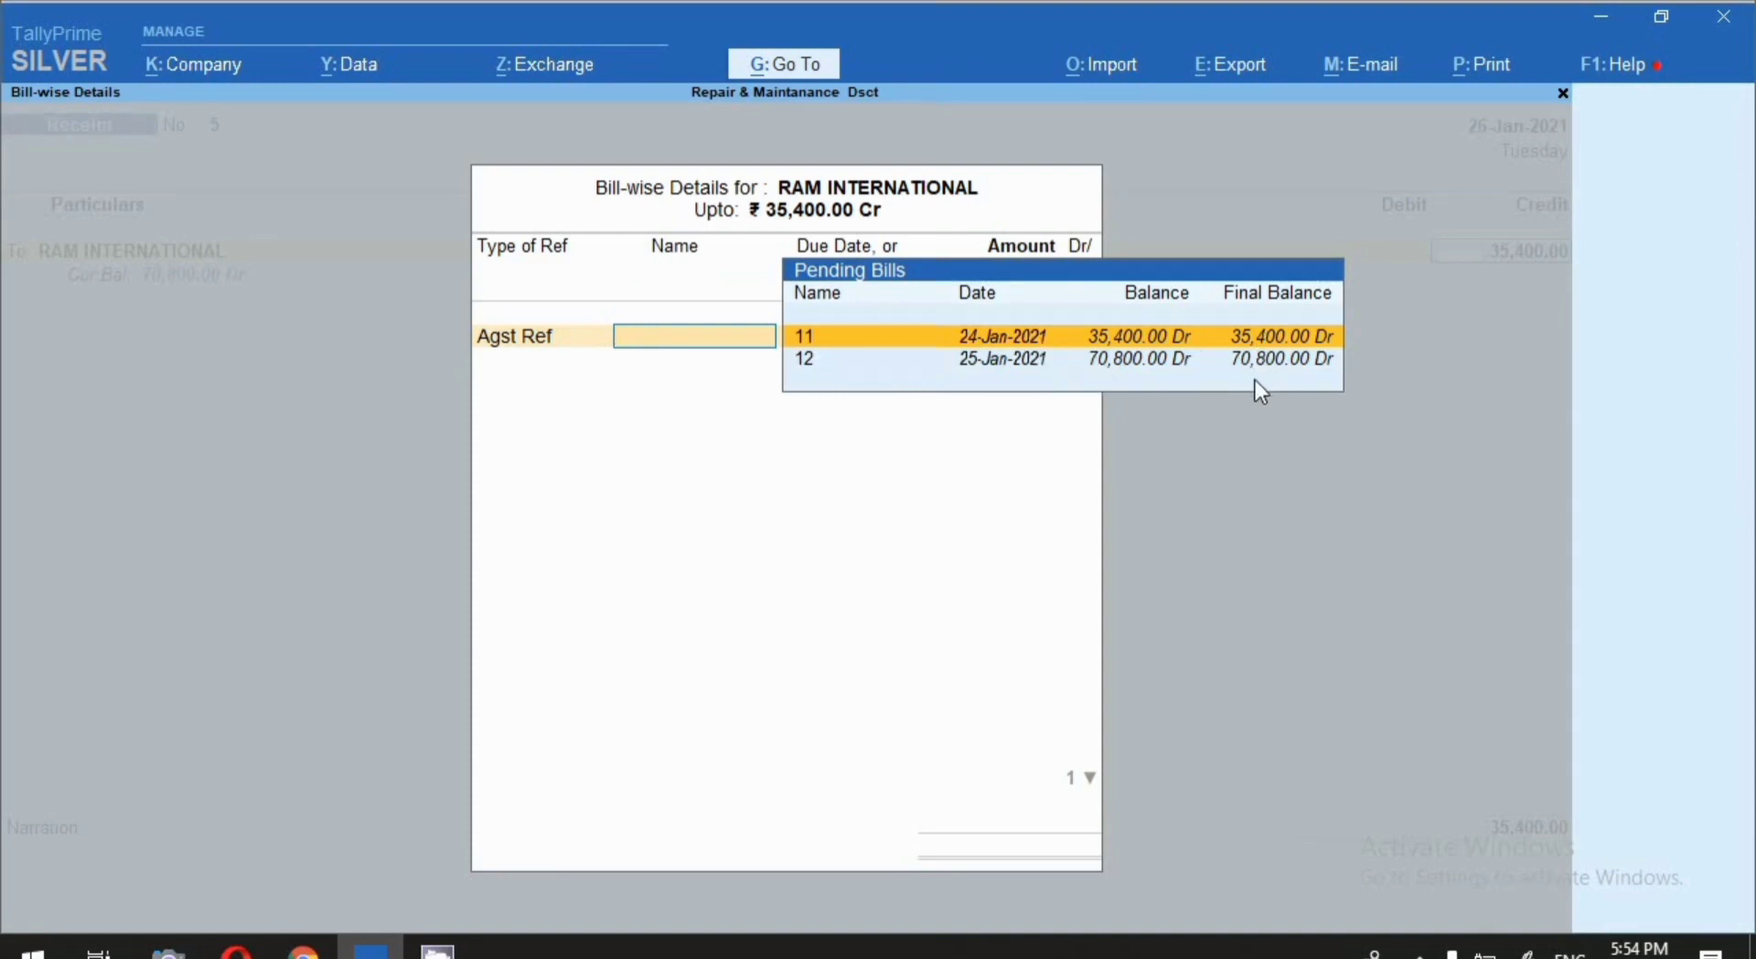
{"action": "key", "text": "Return"}
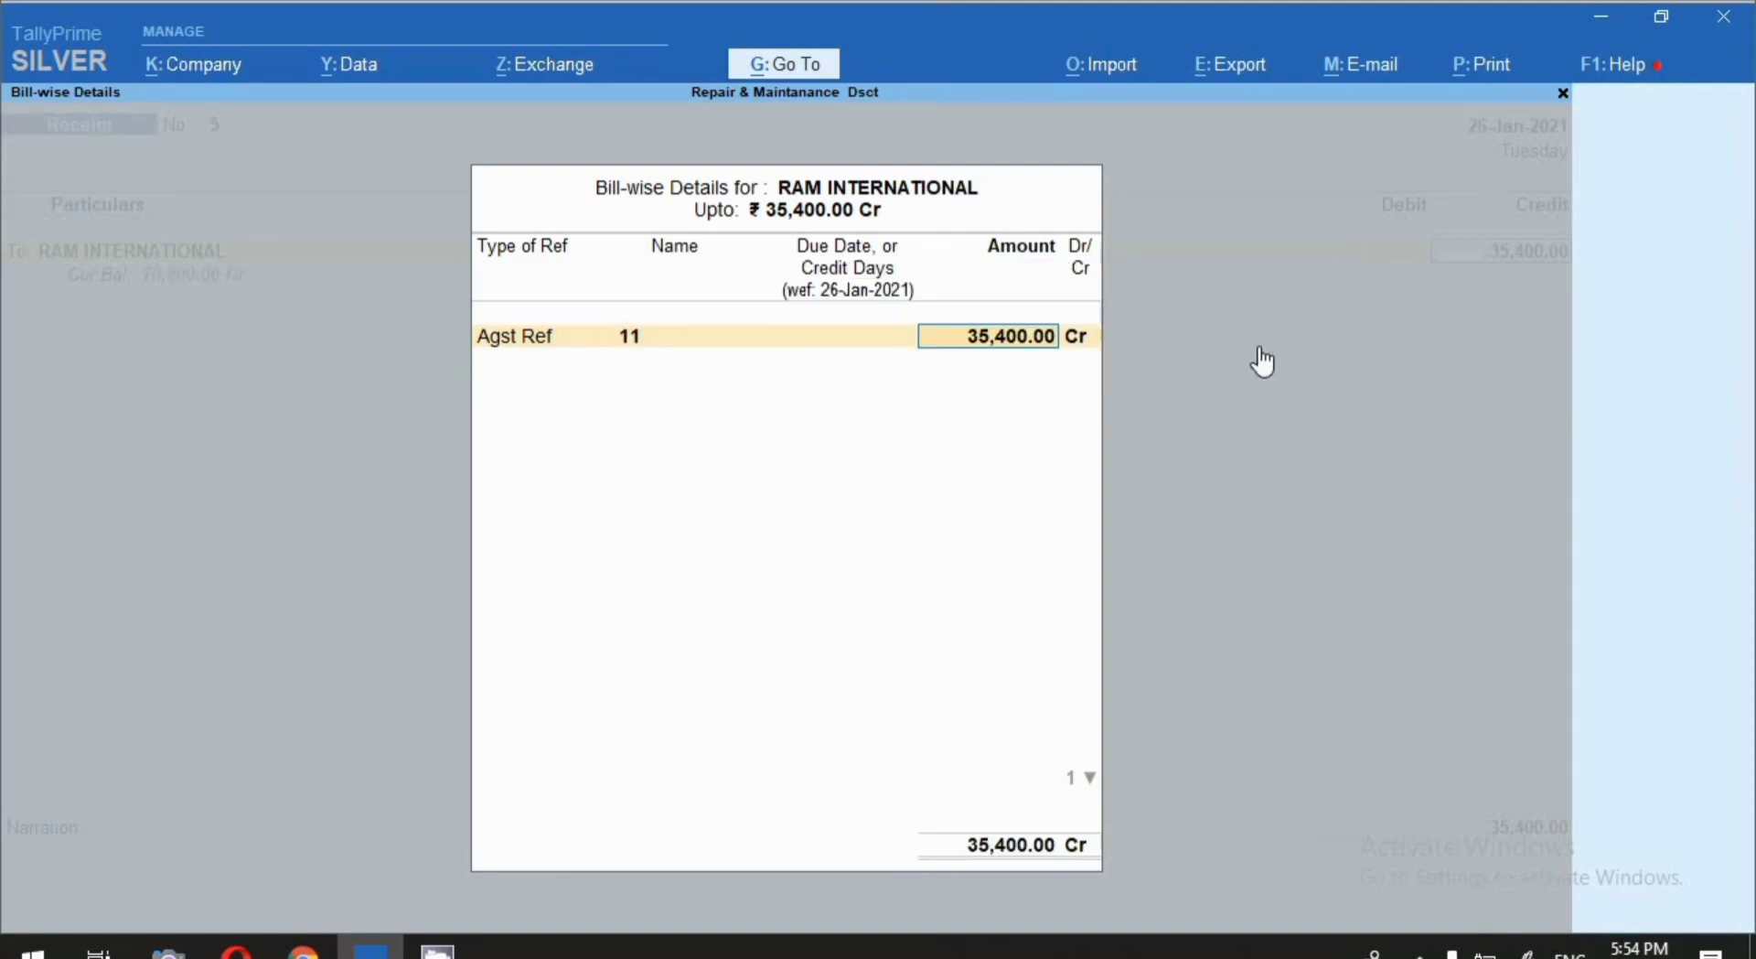
{"action": "key", "text": "Return"}
{"action": "key", "text": "Return"}
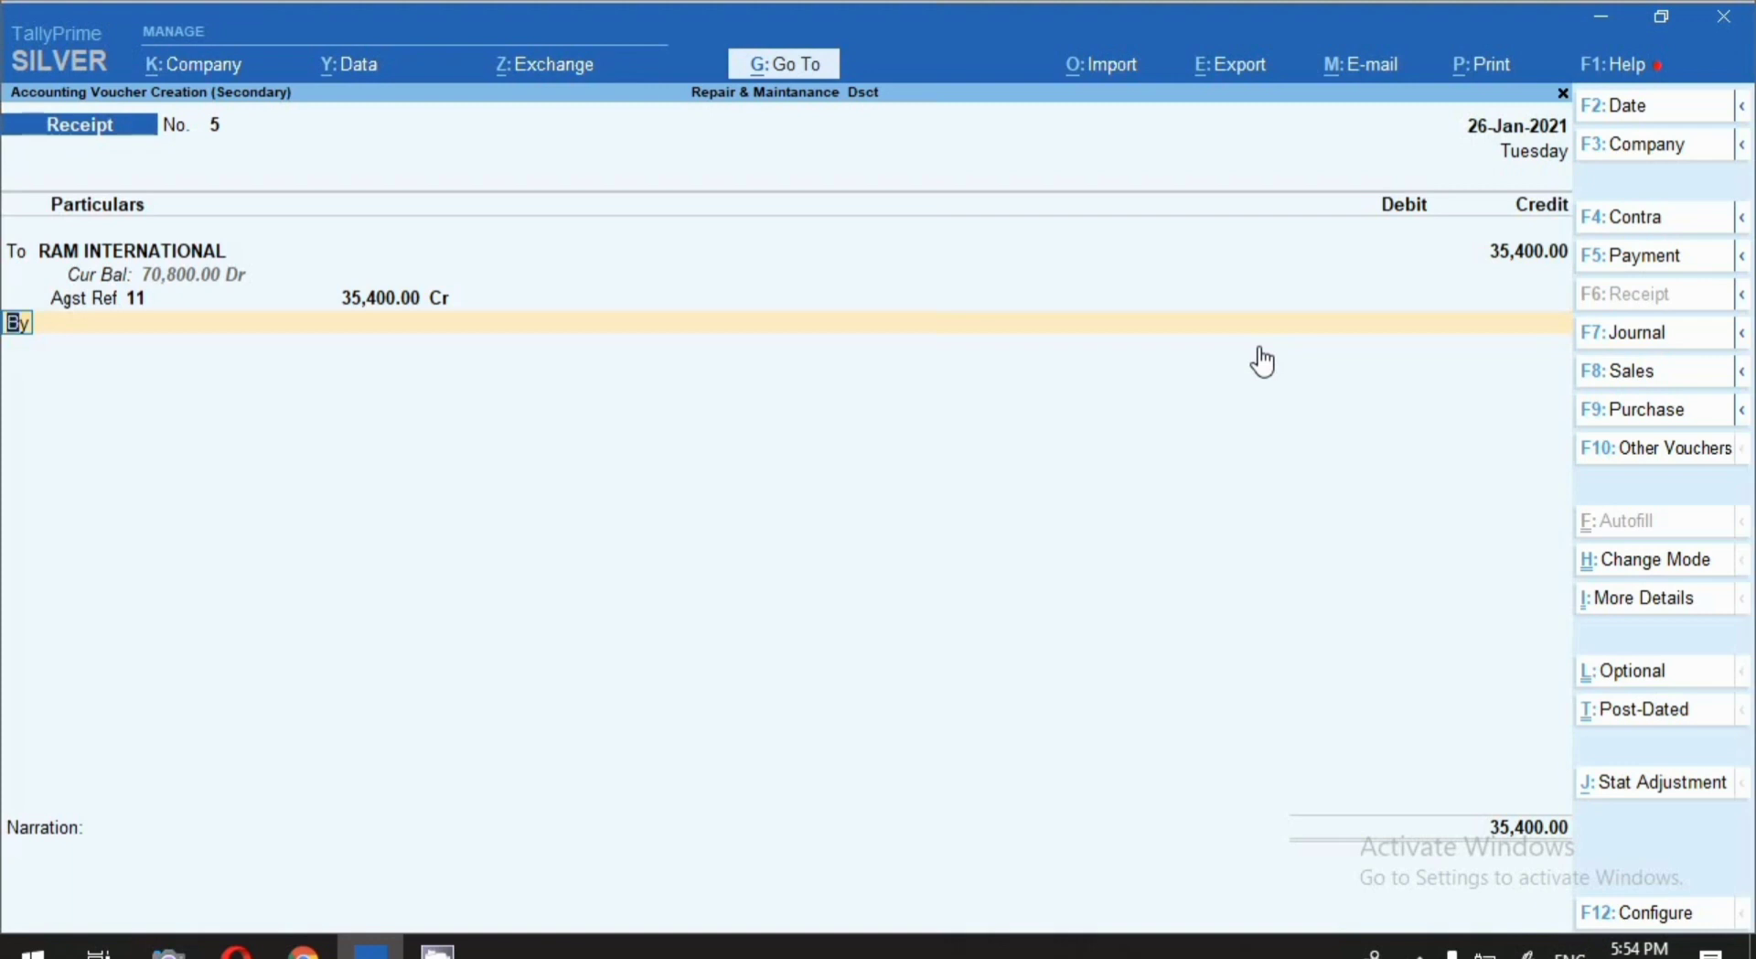
- Debit the TDS RECEIVE ON REPAIR & MAINTANCE ledger with 3,000 in the receipt
{"action": "key", "text": "Return"}
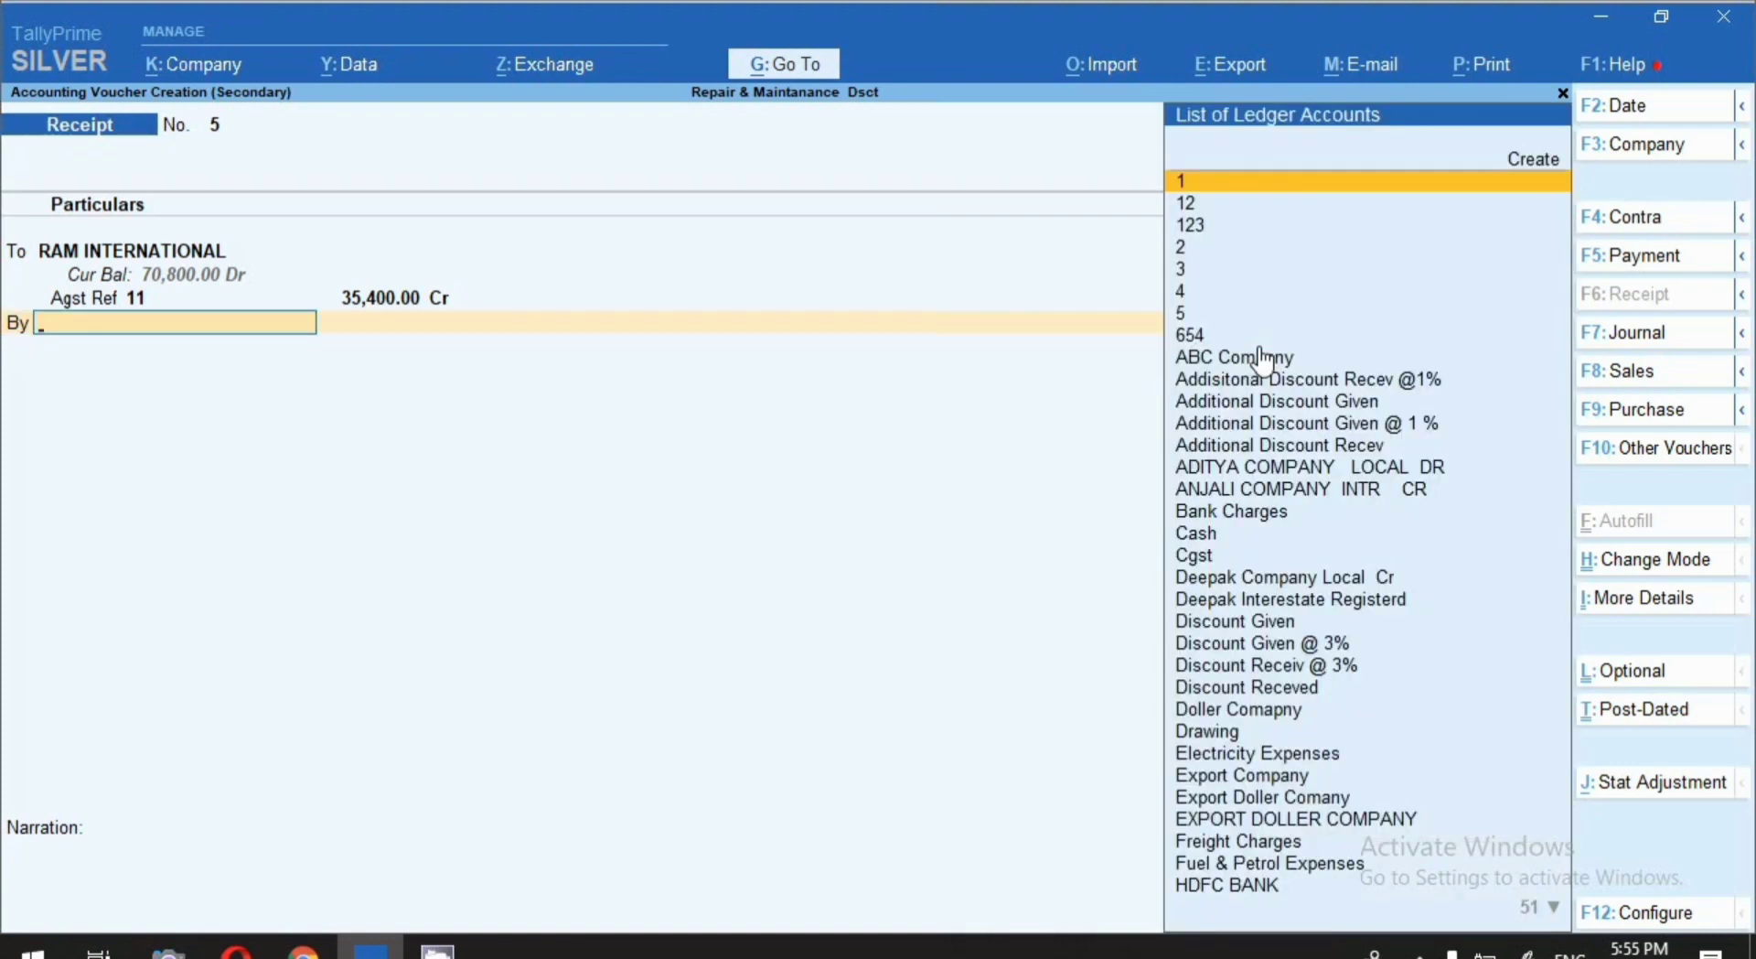
{"action": "type", "text": "TDS"}
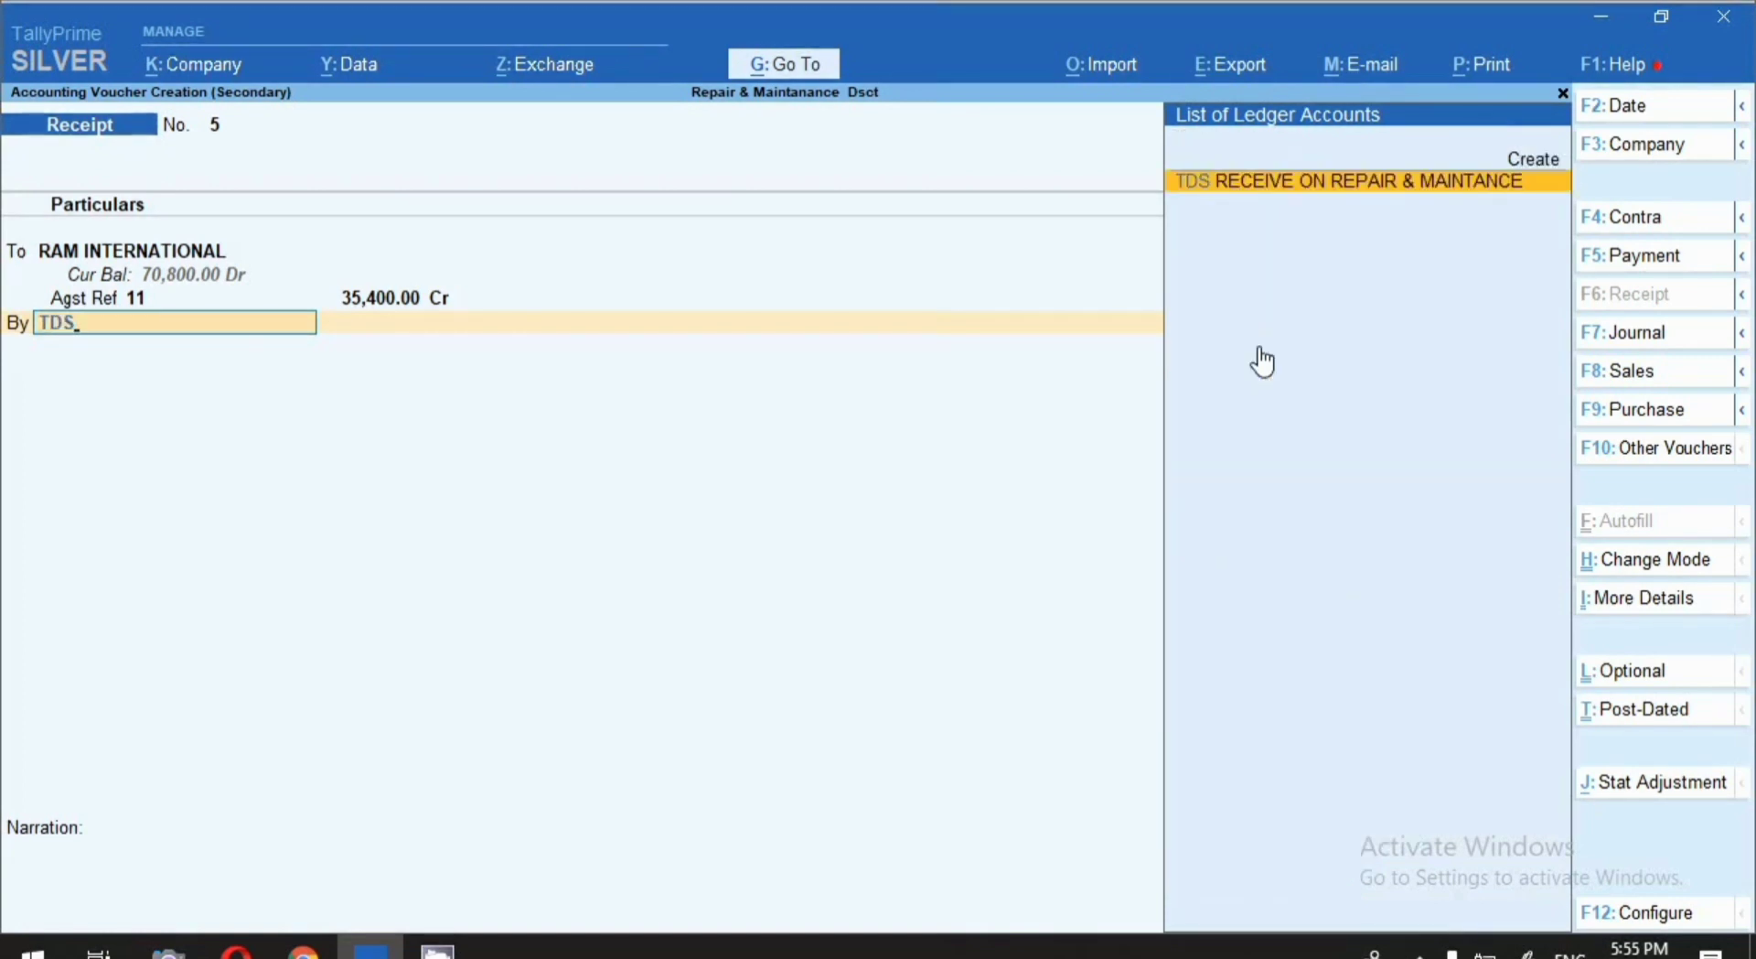
{"action": "key", "text": "Return"}
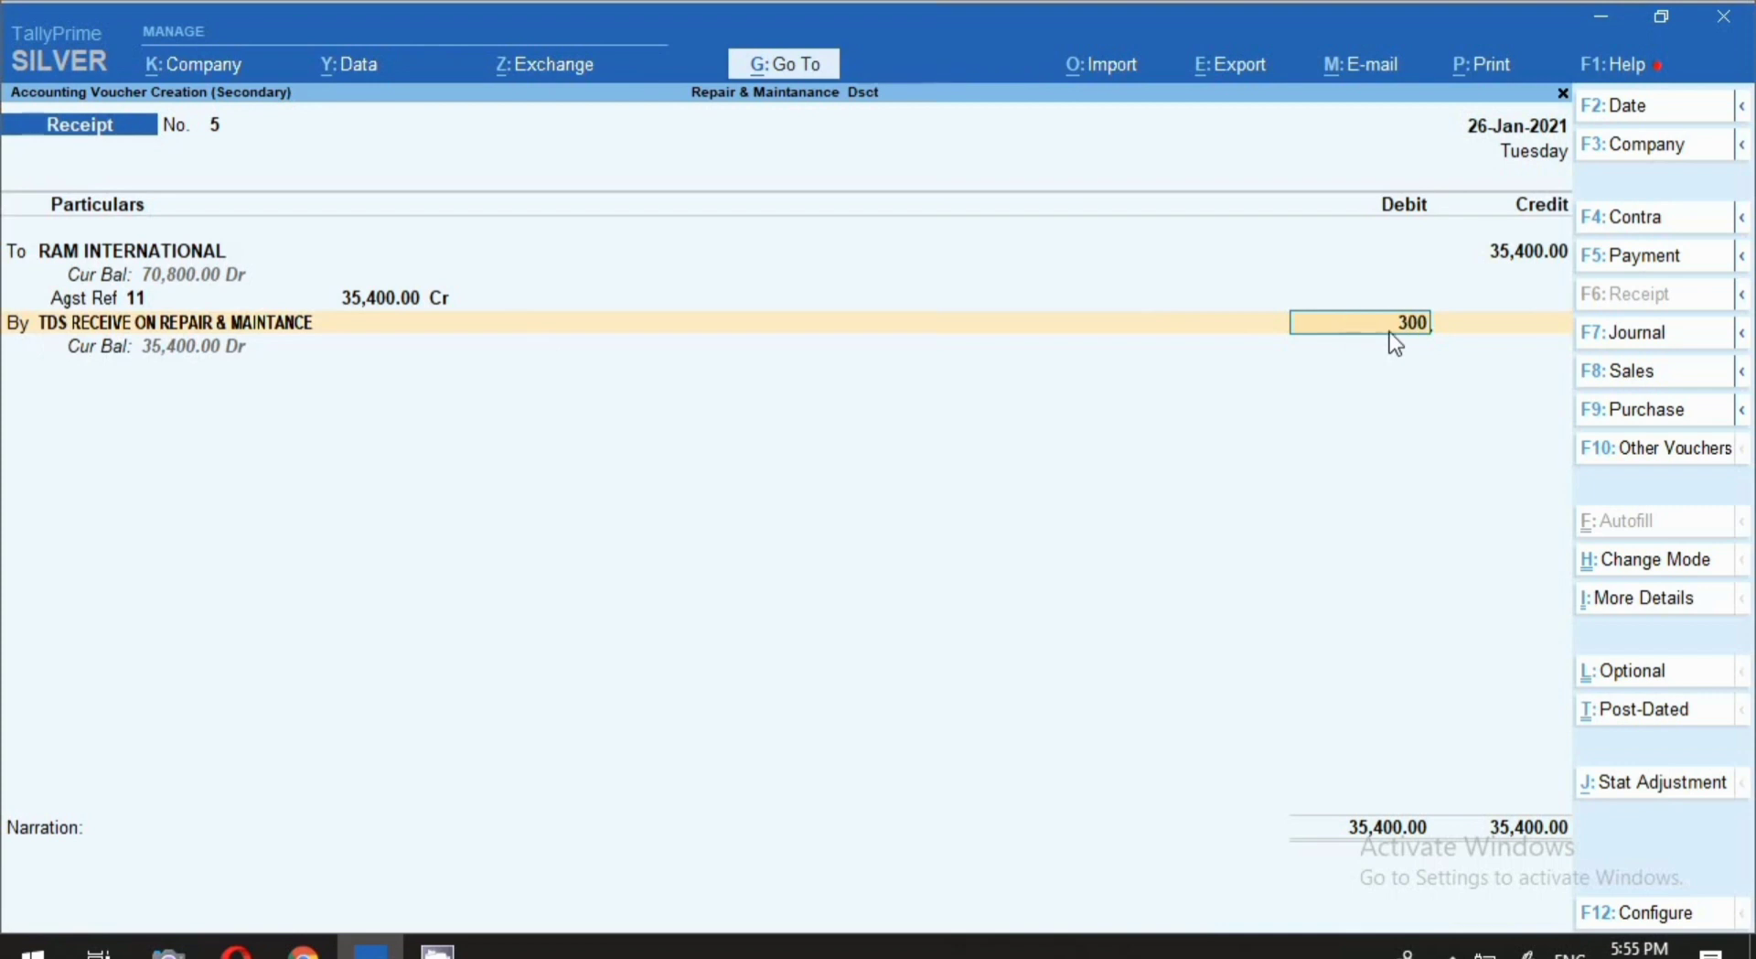
{"action": "key", "text": "Return"}
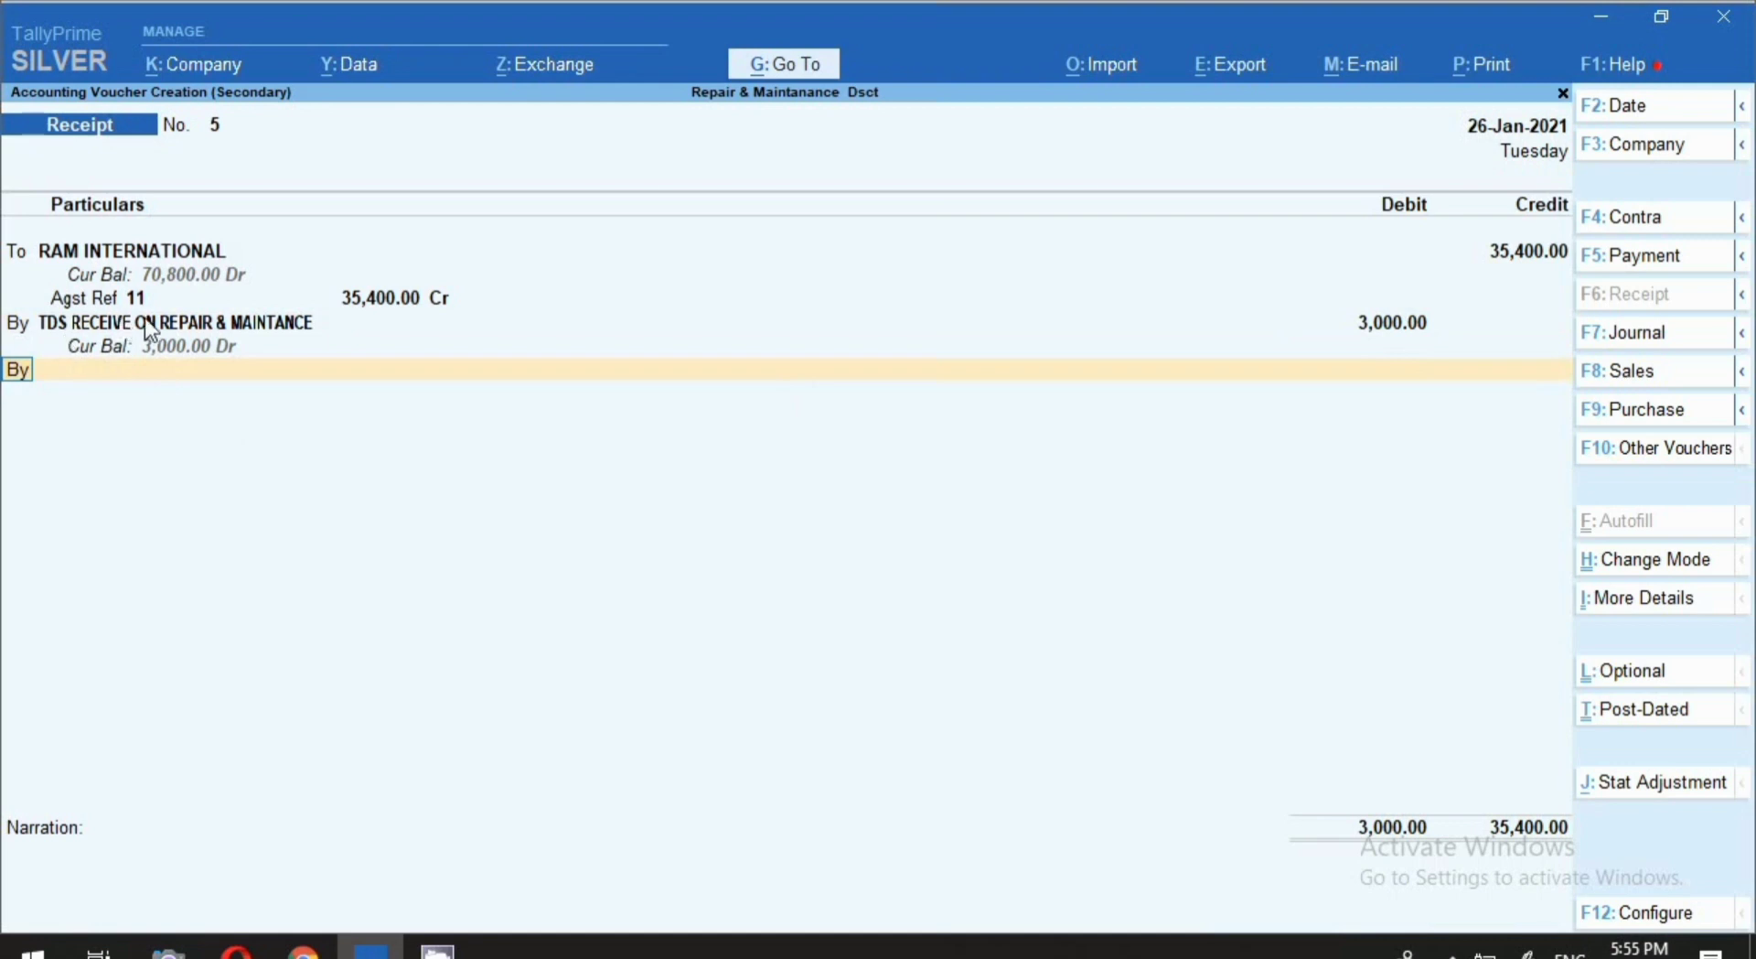
- Debit SBI BANK with the remaining 32,400 and review the TDS and bank amounts
{"action": "key", "text": "Return"}
{"action": "type", "text": "SBI"}
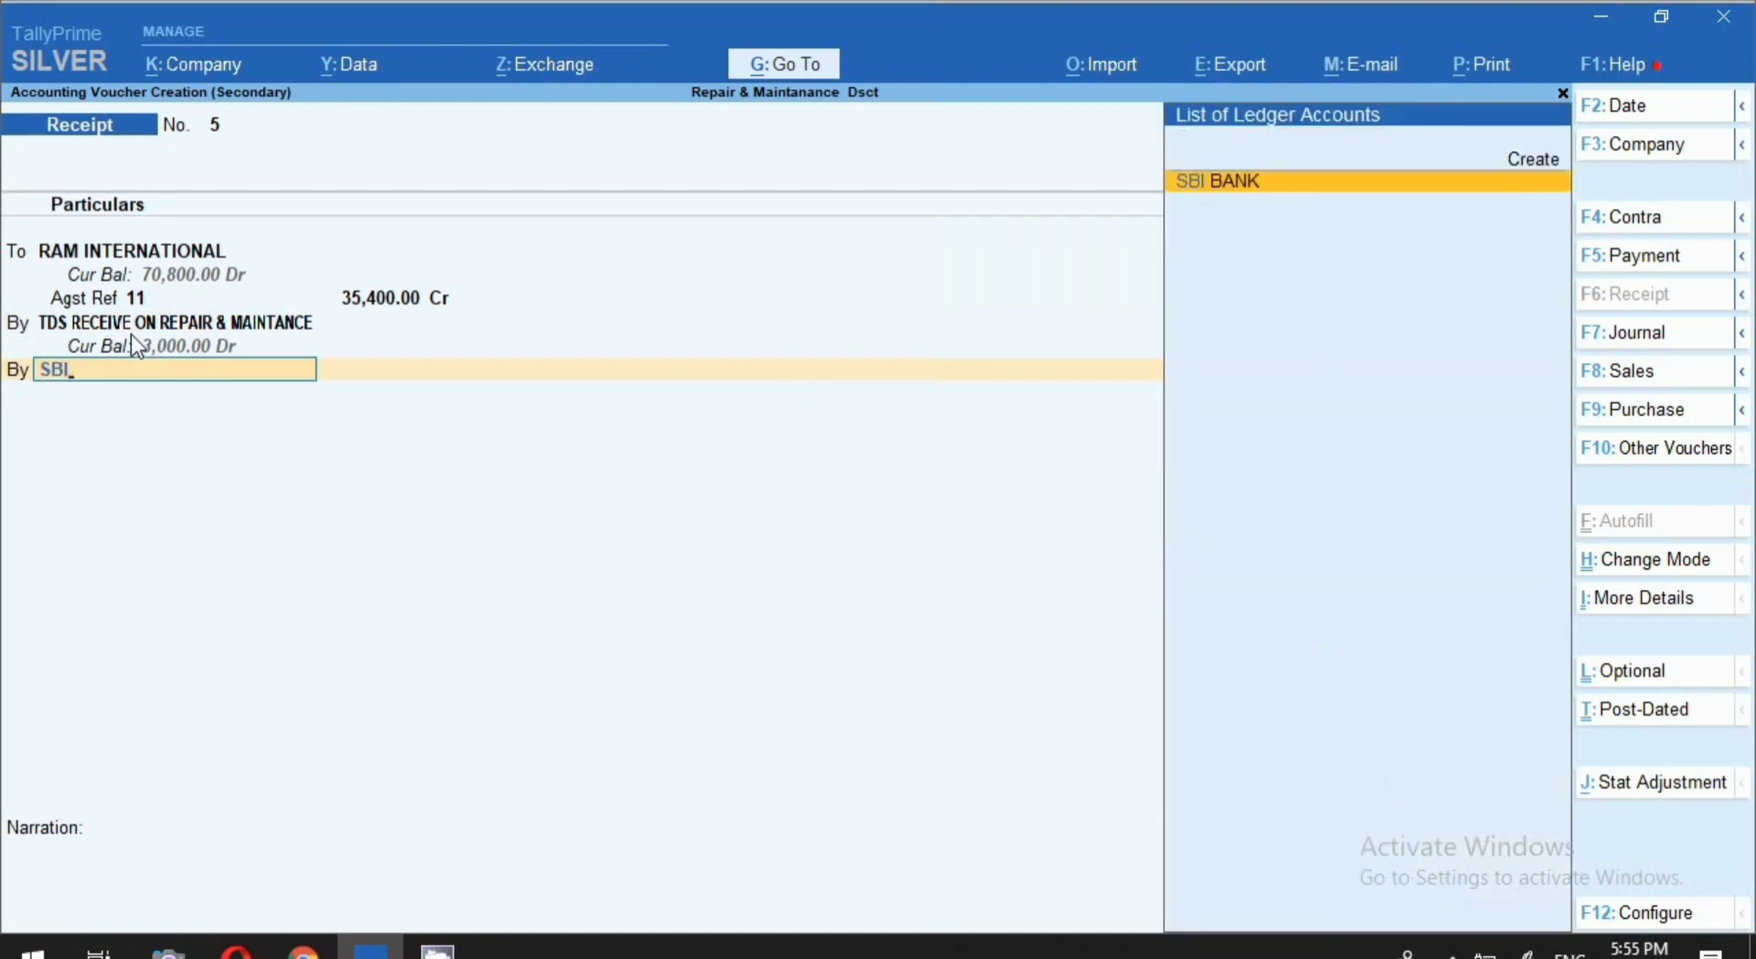
{"action": "key", "text": "Return"}
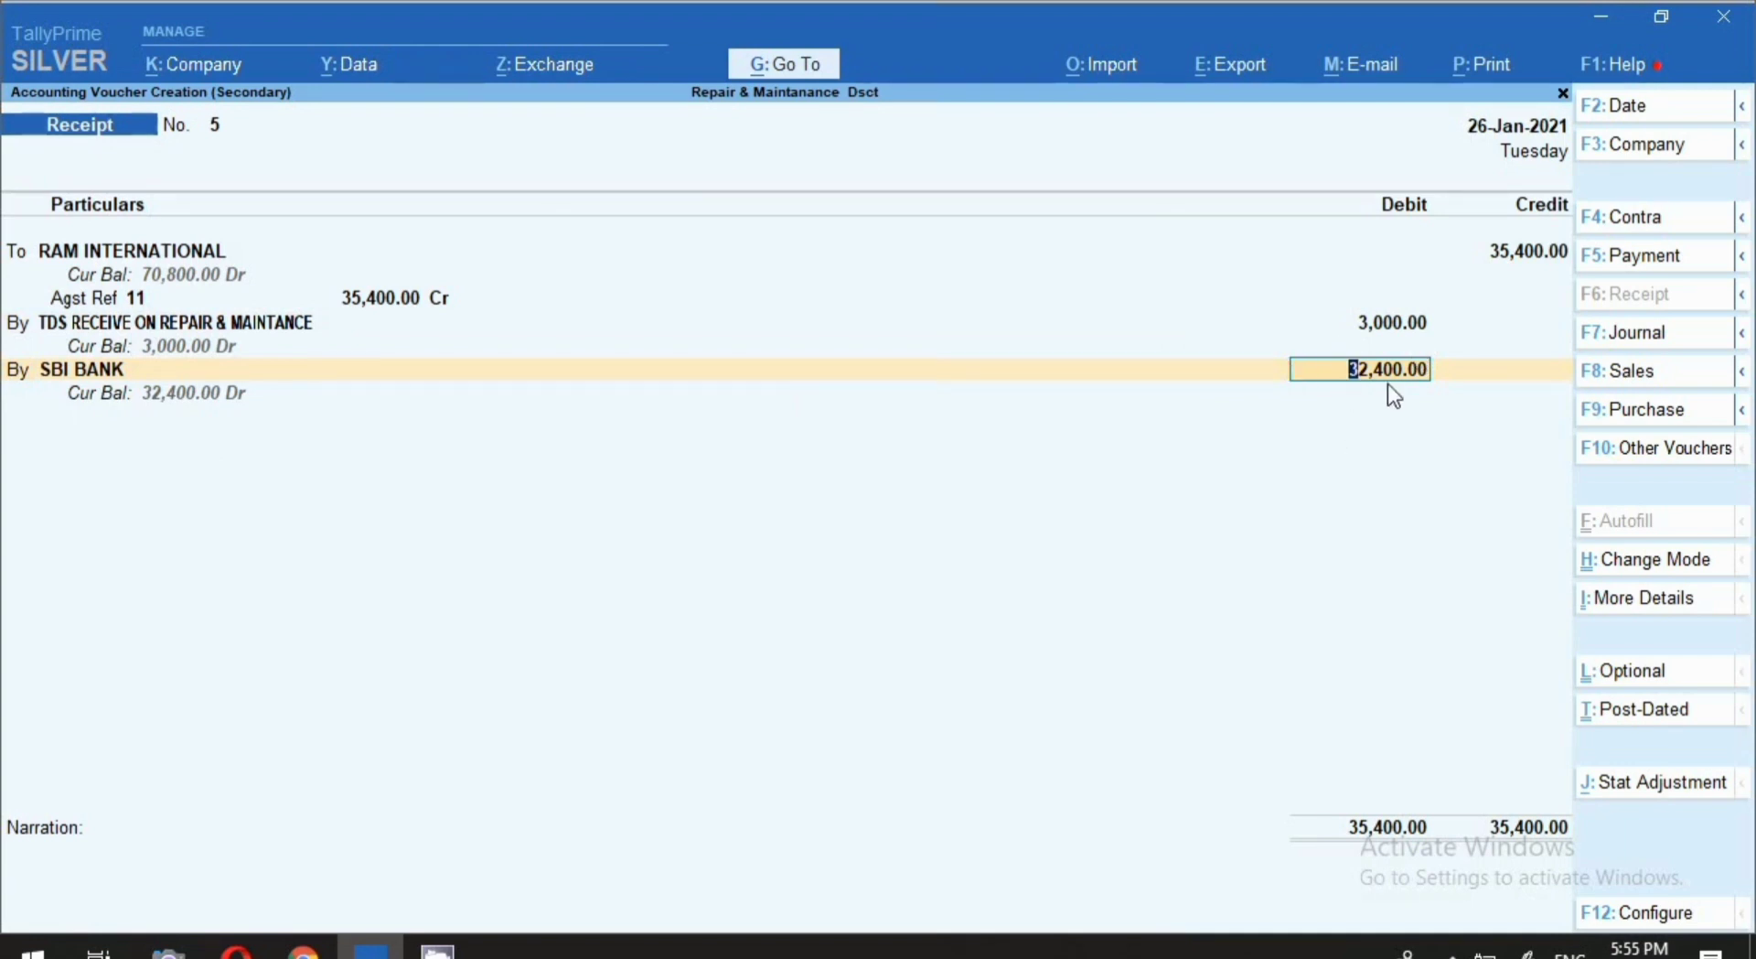
{"action": "left_click", "coordinate": [1395, 323]}
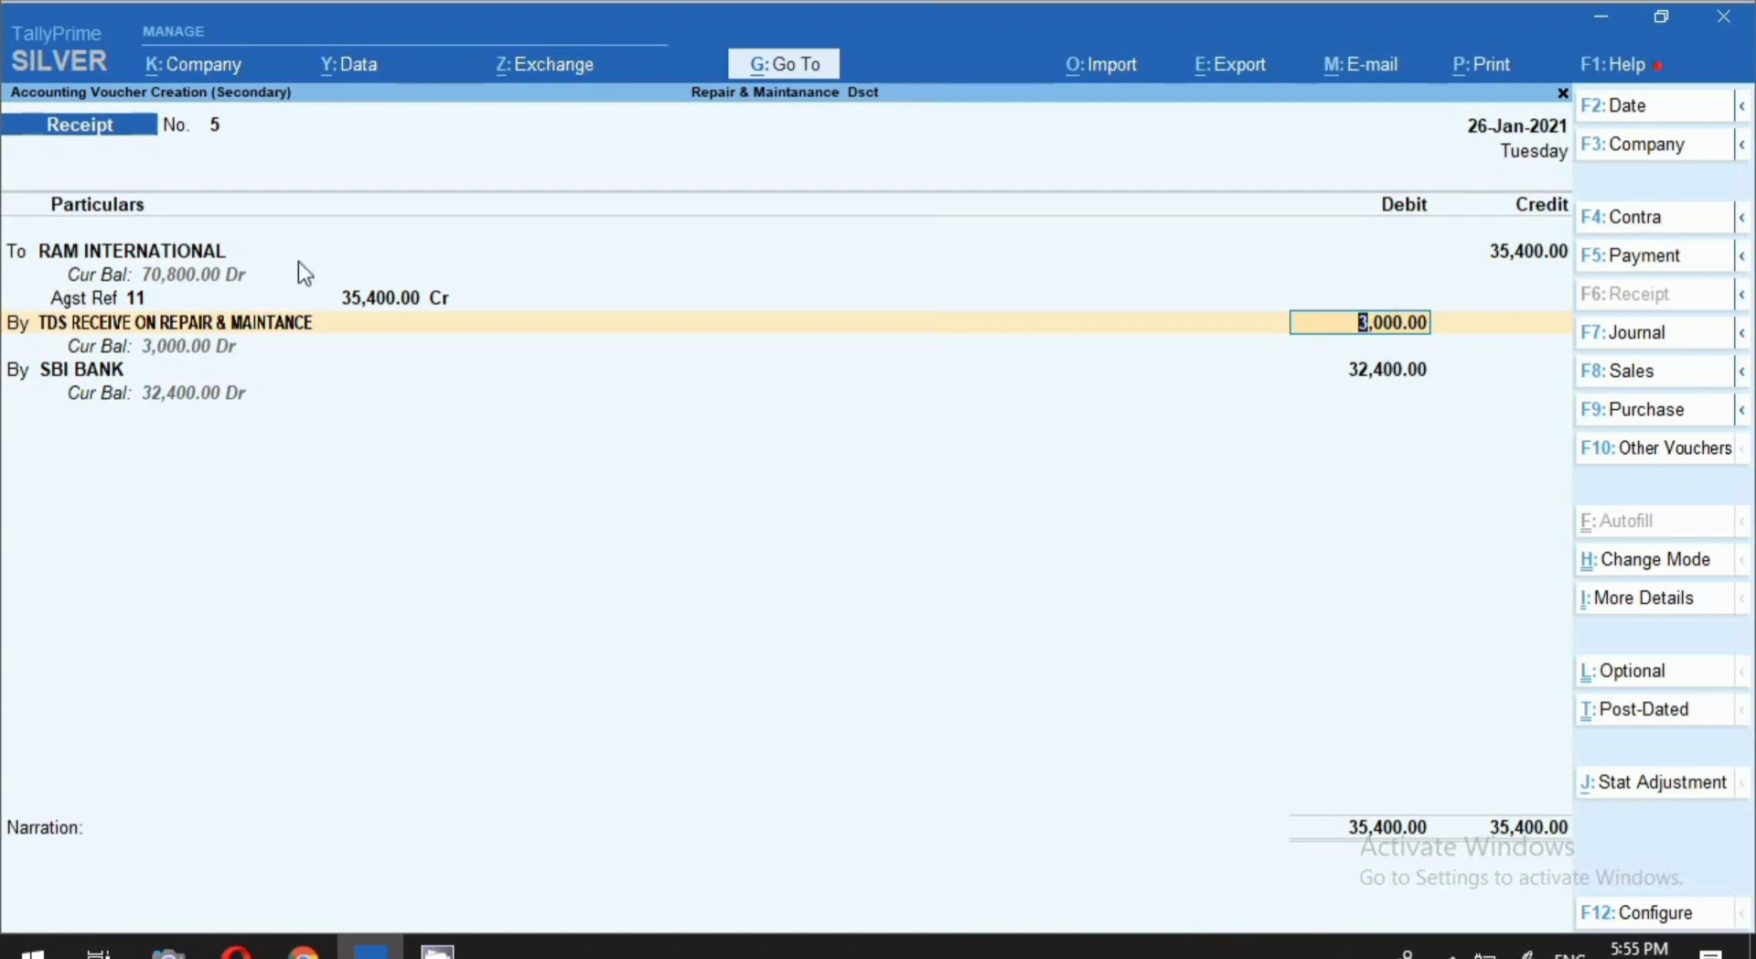
{"action": "left_click", "coordinate": [88, 370]}
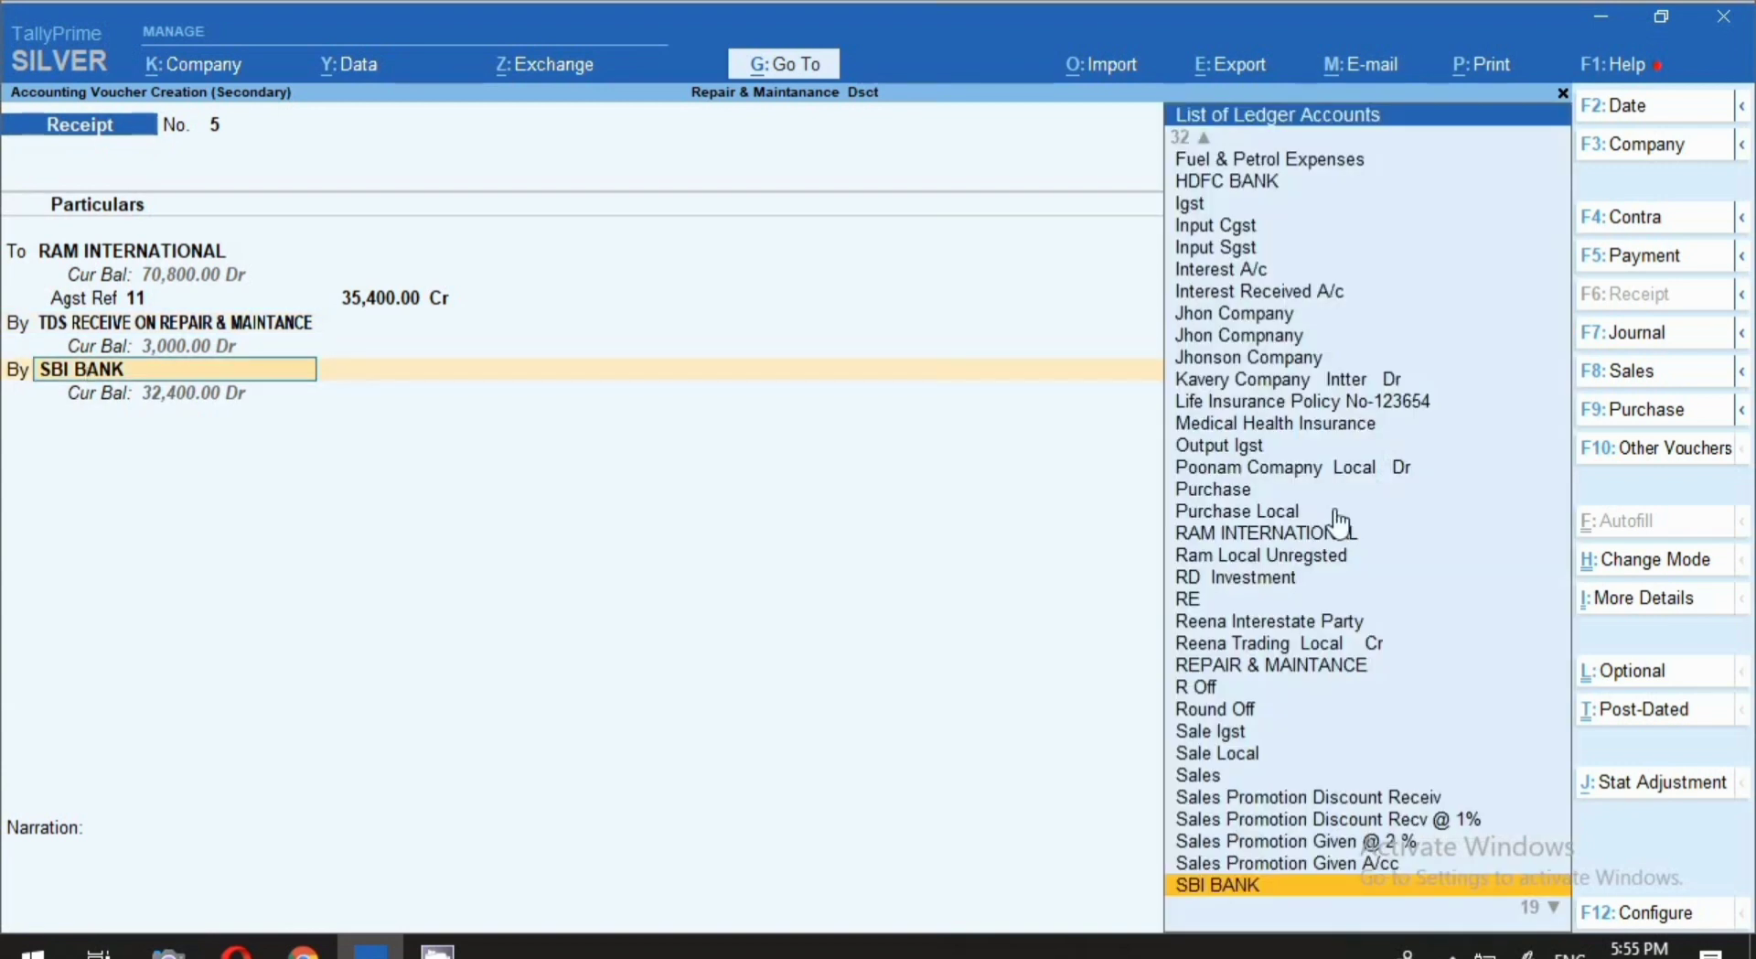
{"action": "key", "text": "Return"}
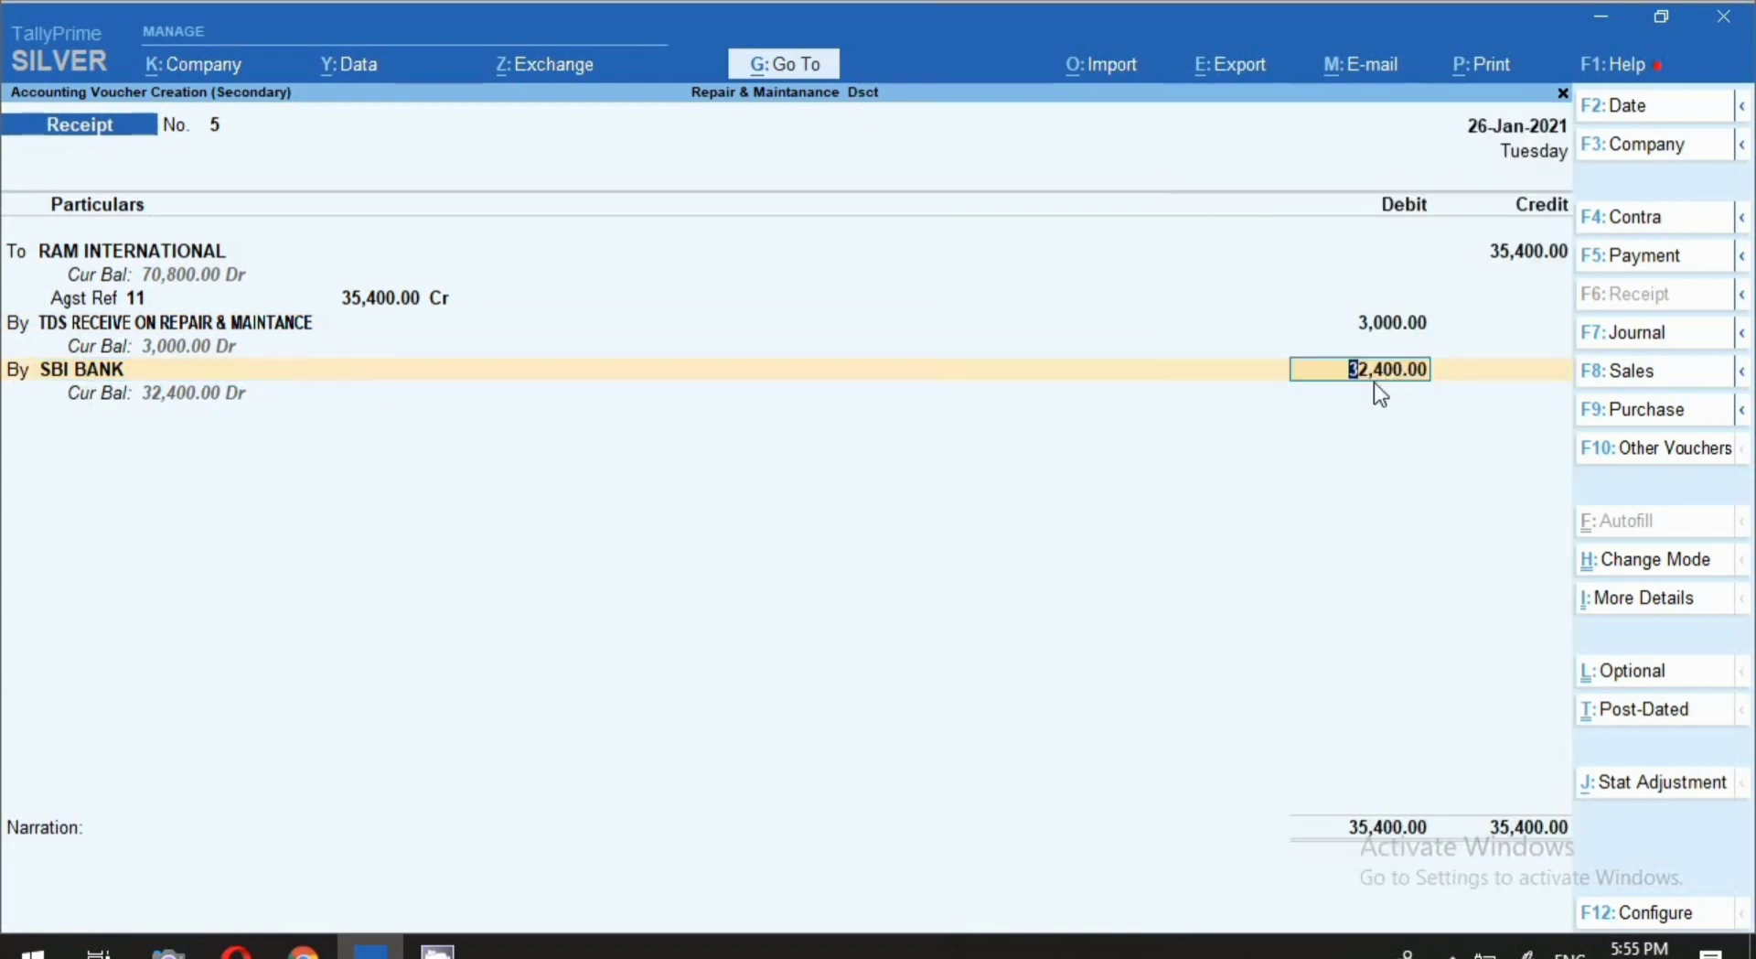
- Allocate the SBI BANK amount as Cheque/DD from RAM INTERNATIONAL with the bank as Not Applicable, and save the receipt voucher
{"action": "key", "text": "Return"}
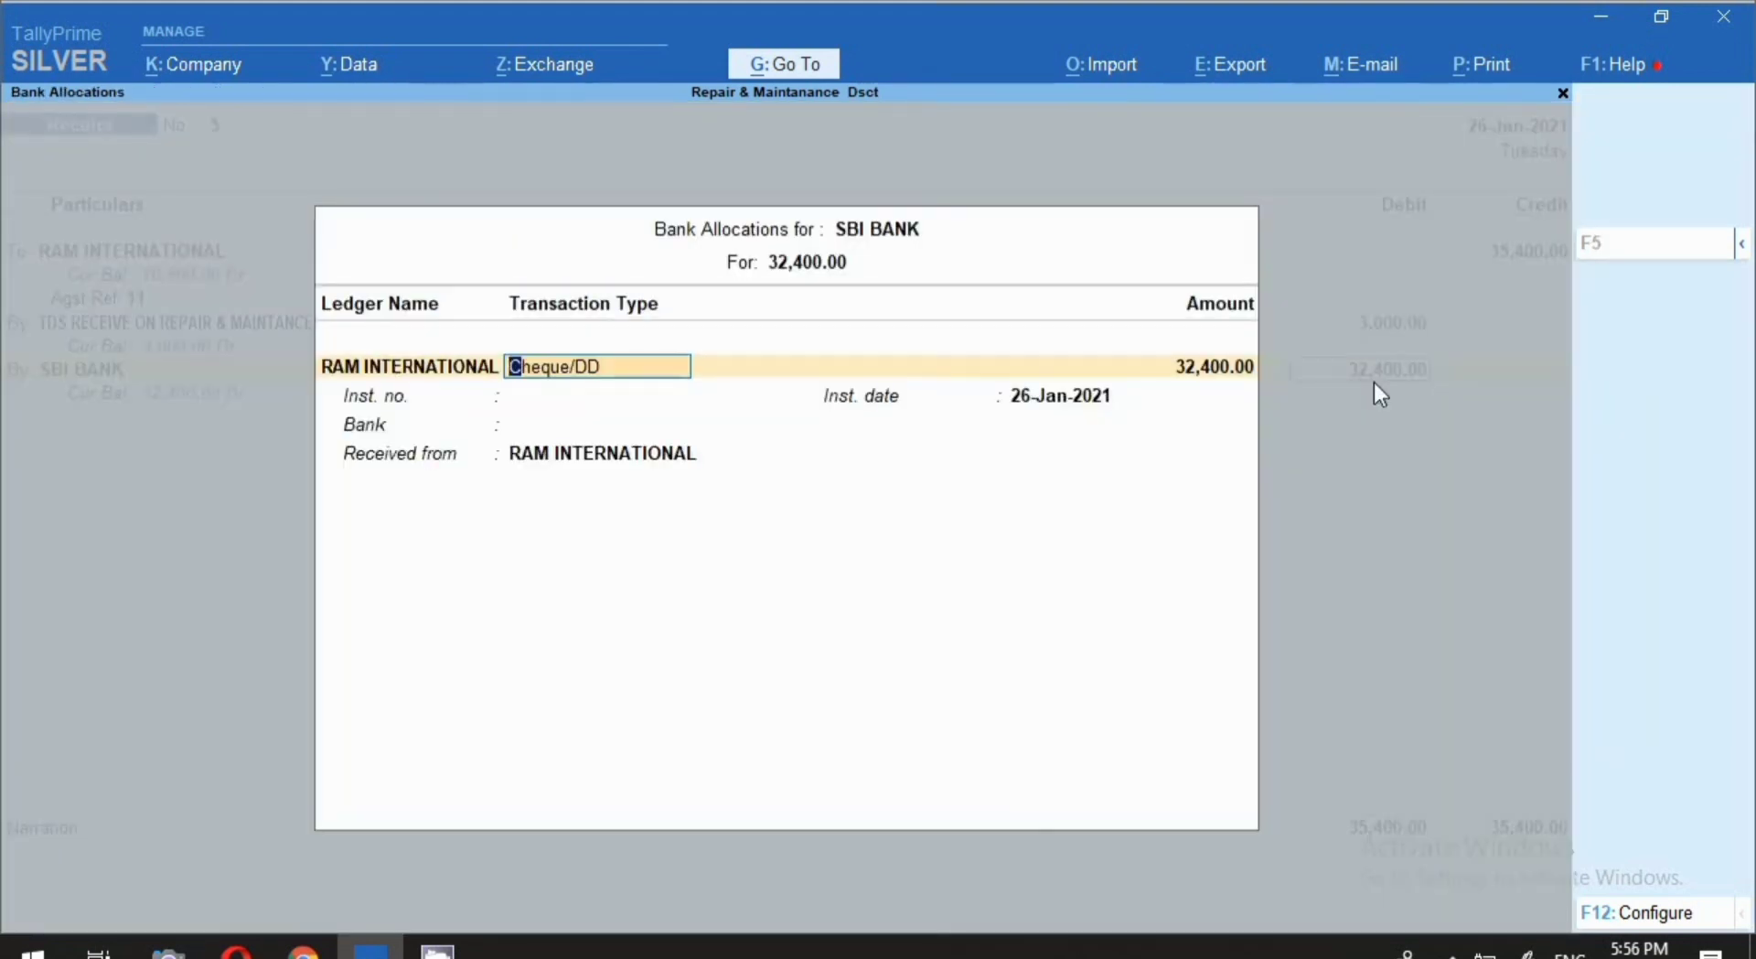
{"action": "key", "text": "Return"}
{"action": "key", "text": "Return"}
{"action": "key", "text": "Return"}
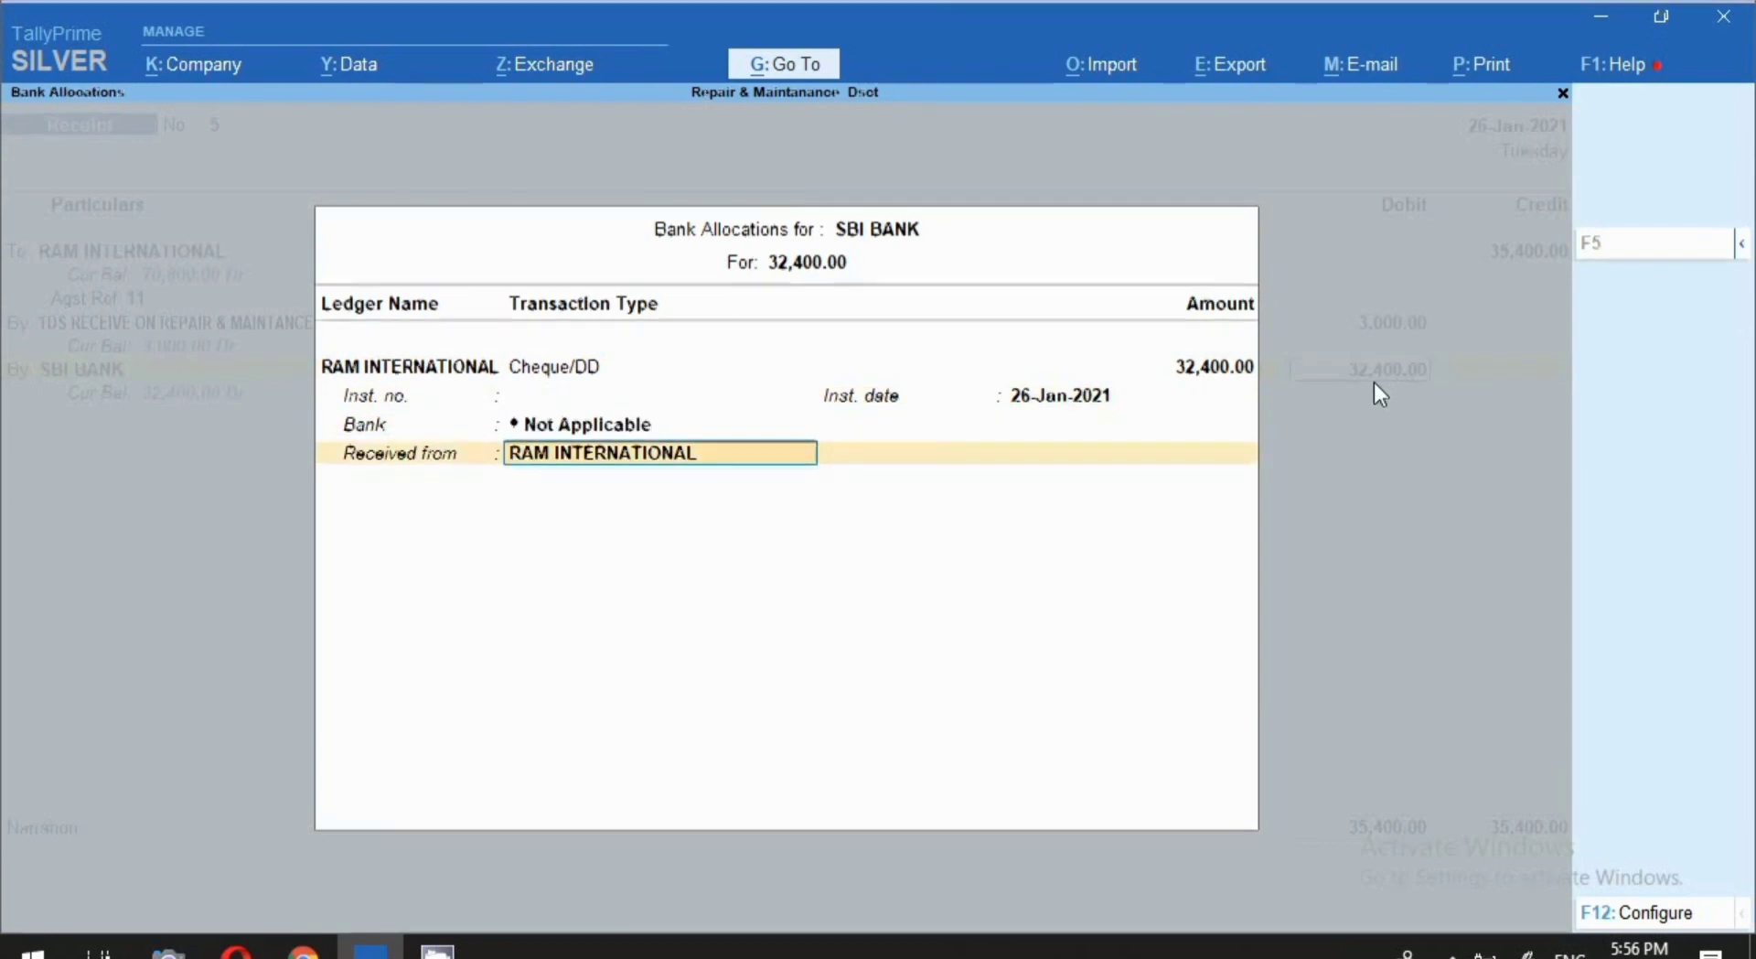
{"action": "key", "text": "Return"}
{"action": "key", "text": "Return"}
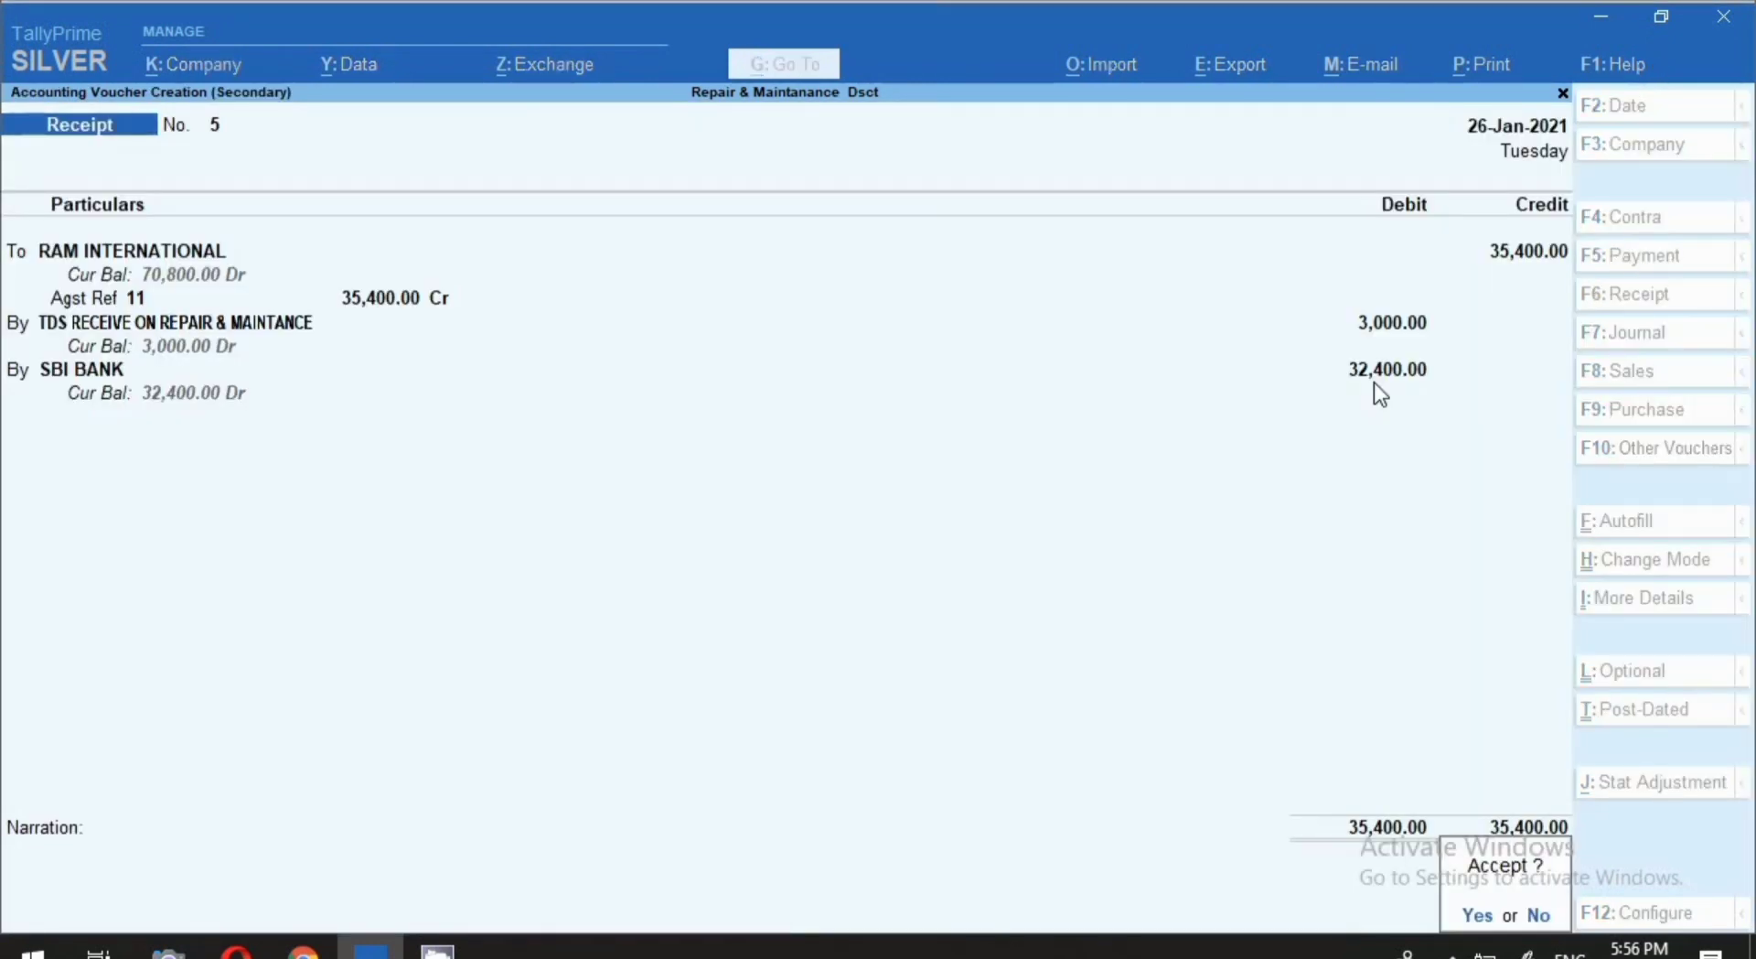
{"action": "key", "text": "Return"}
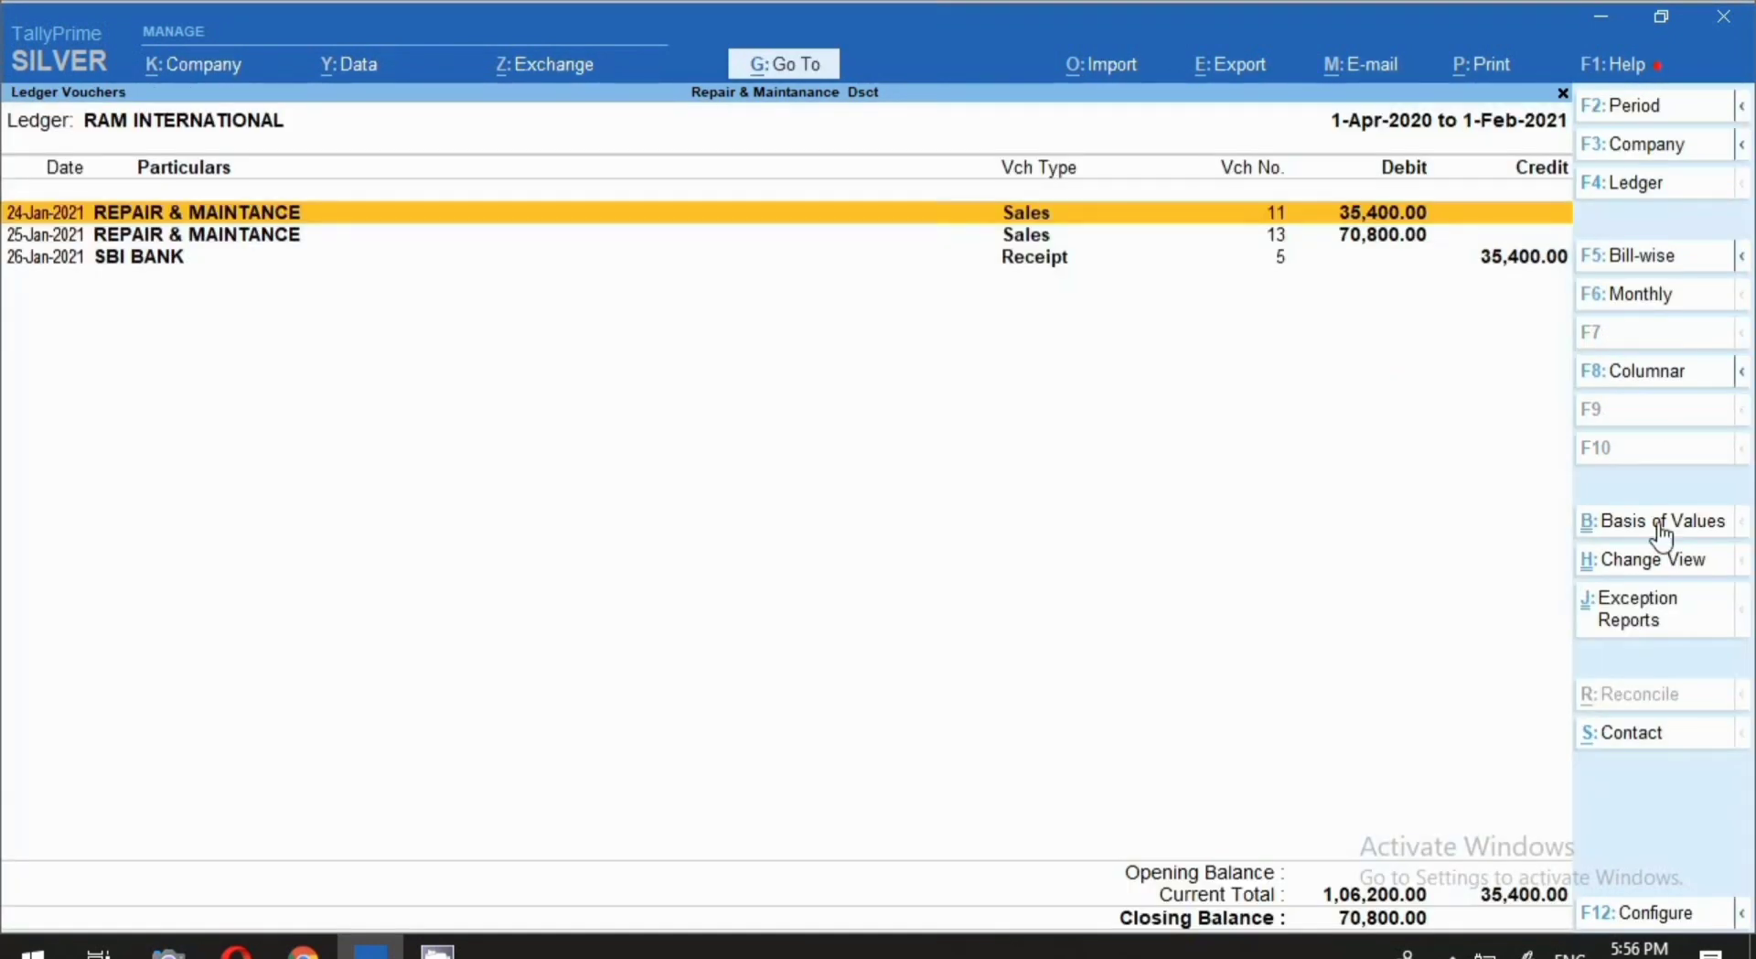
- Add another receipt voucher from the RAM INTERNATIONAL ledger report and date it 1-Feb-2021
{"action": "left_click", "coordinate": [1021, 241]}
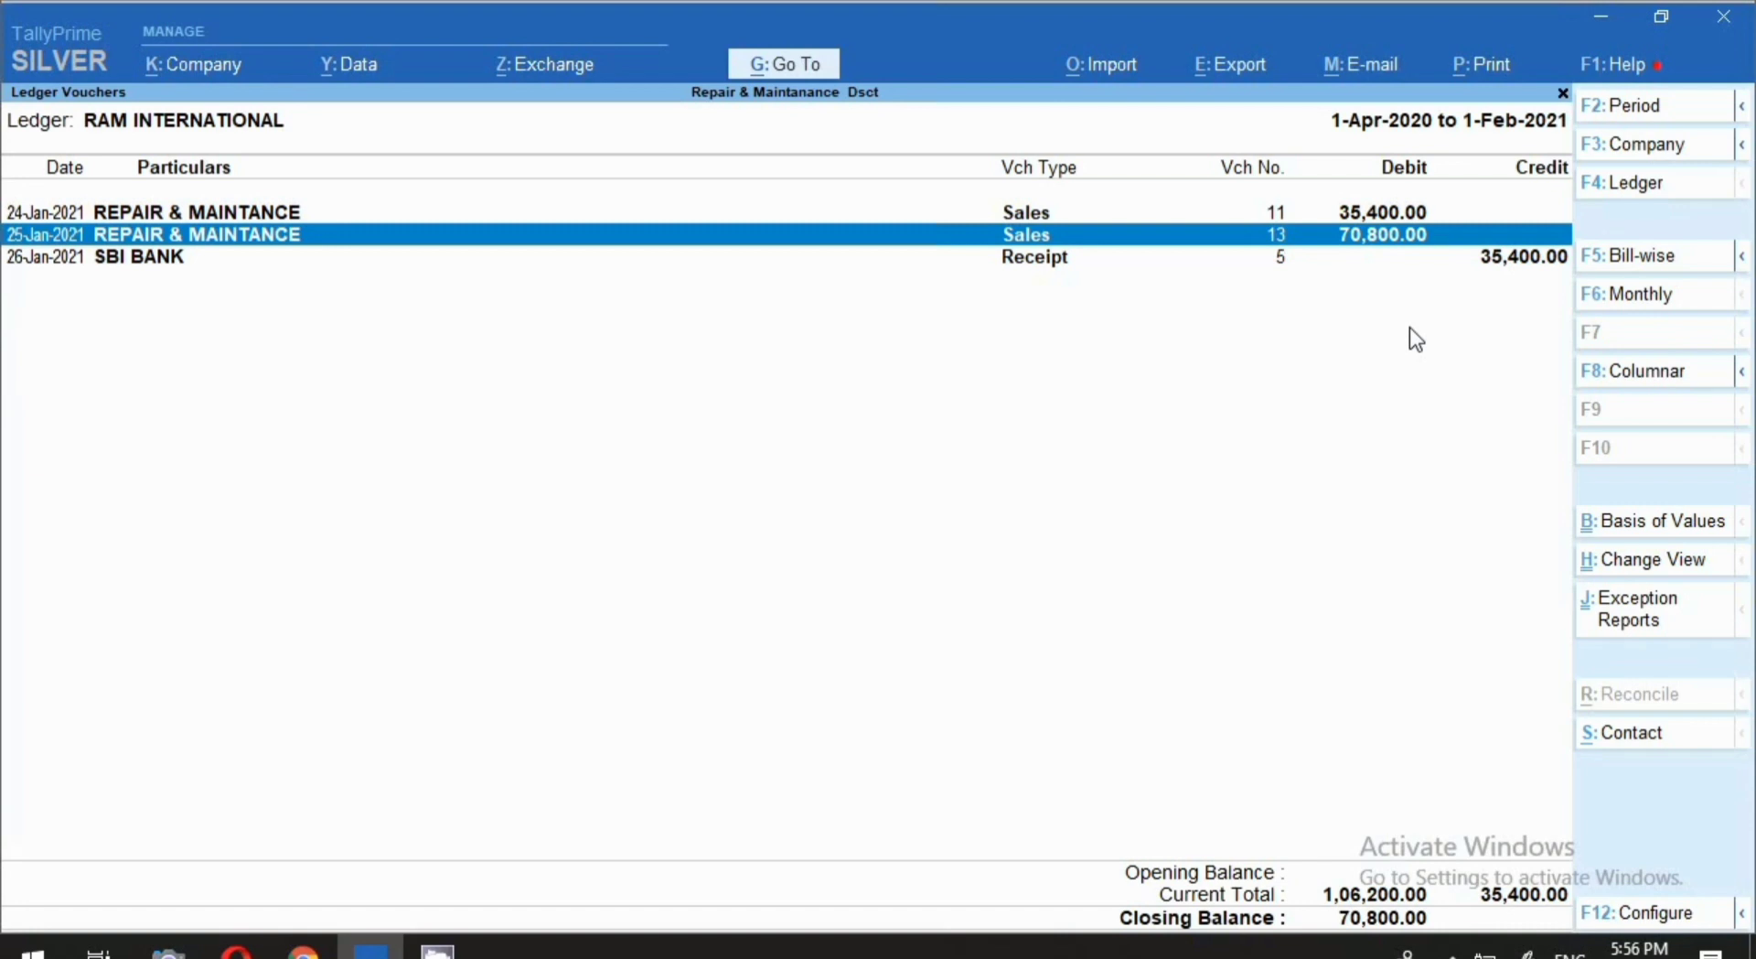
{"action": "key", "text": "alt+a"}
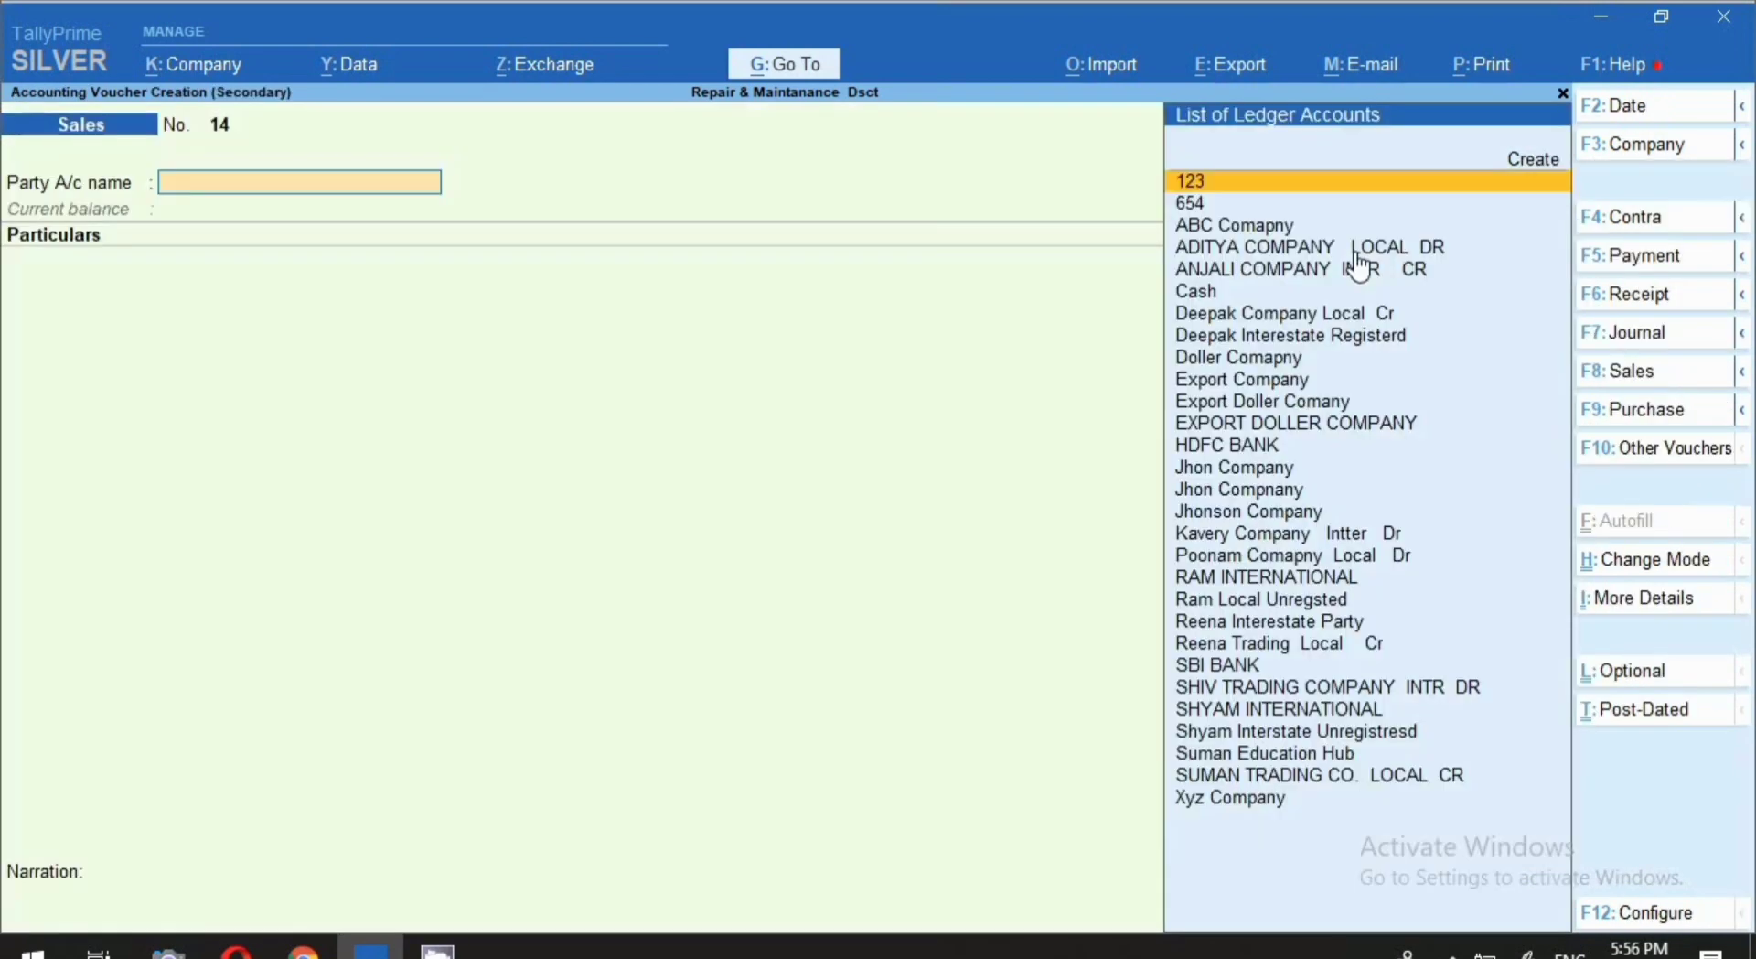
{"action": "left_click", "coordinate": [1670, 304]}
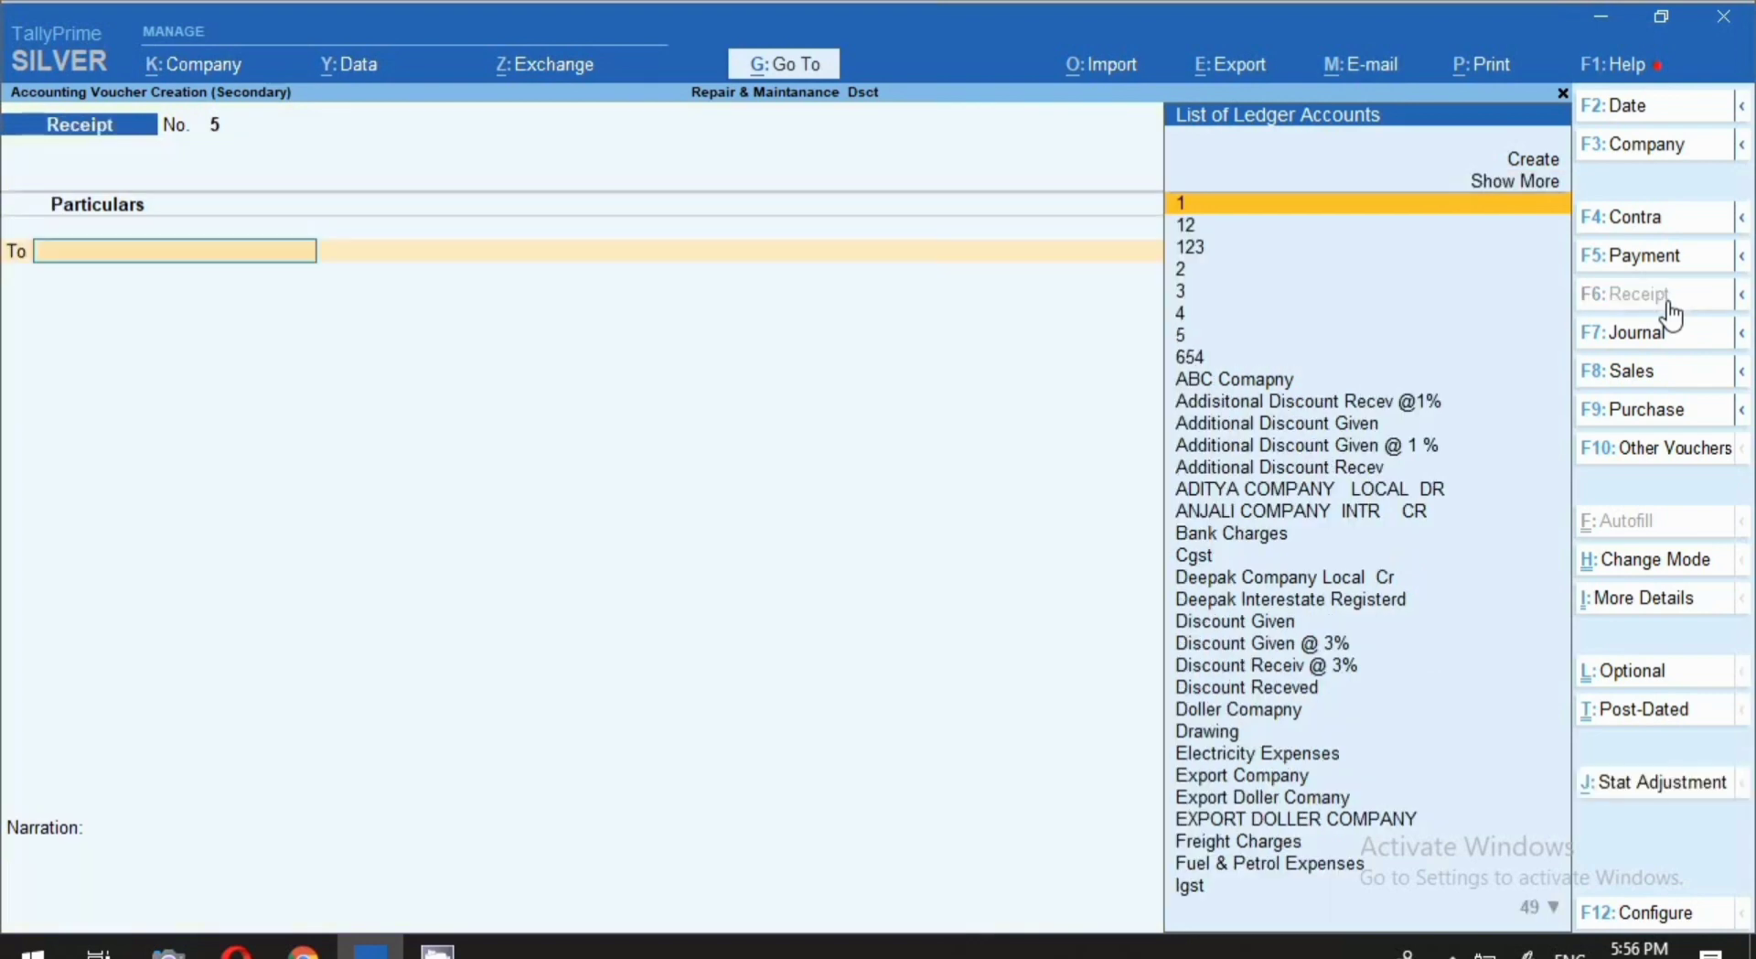
{"action": "key", "text": "F2"}
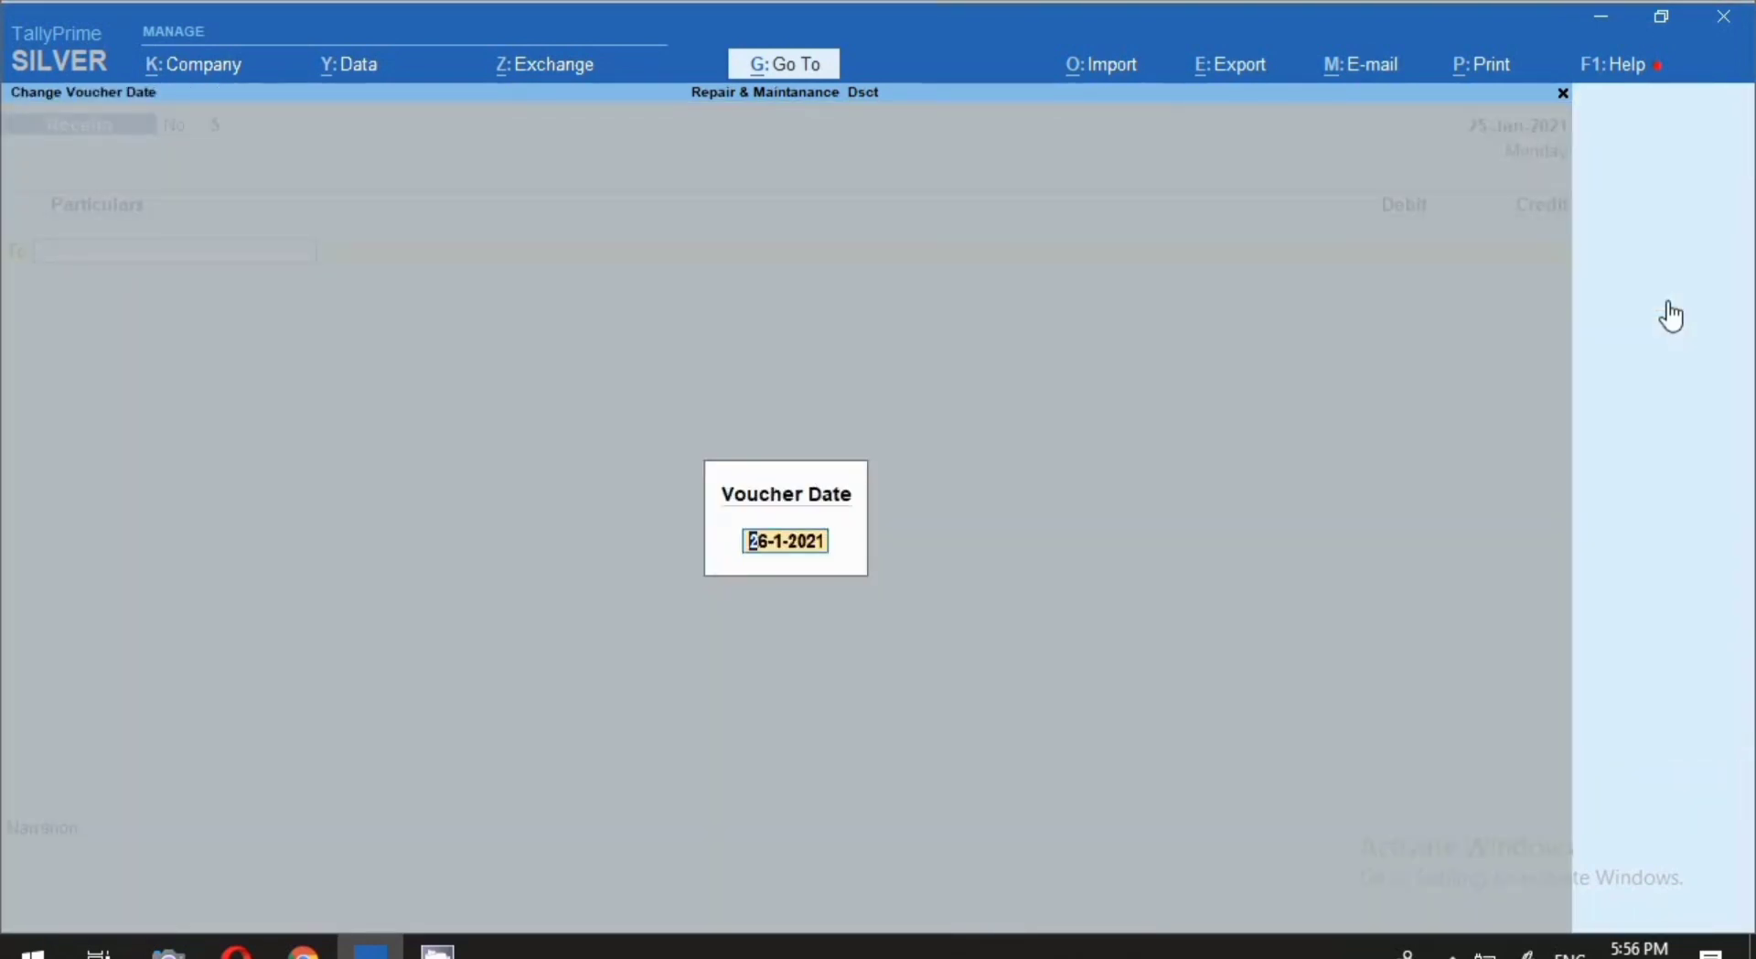
{"action": "type", "text": "1.2"}
{"action": "key", "text": "Return"}
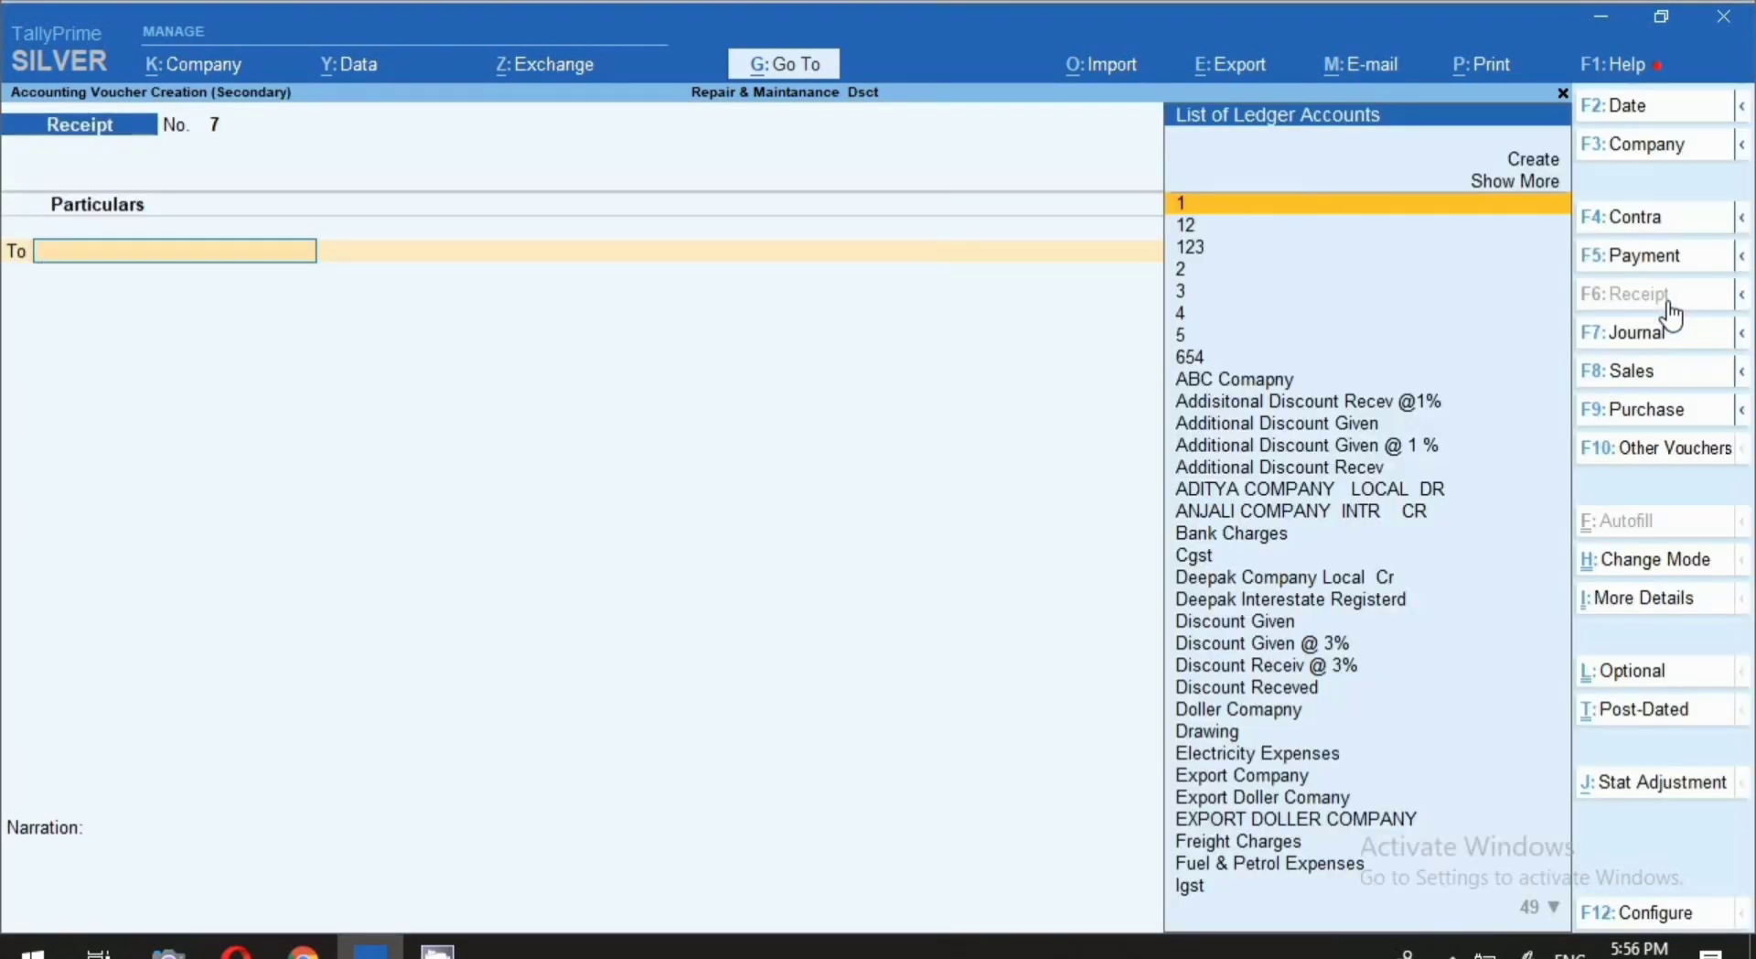
- Credit RAM INTERNATIONAL with 70,800 against pending bill 12 and debit SBI BANK with the same amount
{"action": "type", "text": "RAM"}
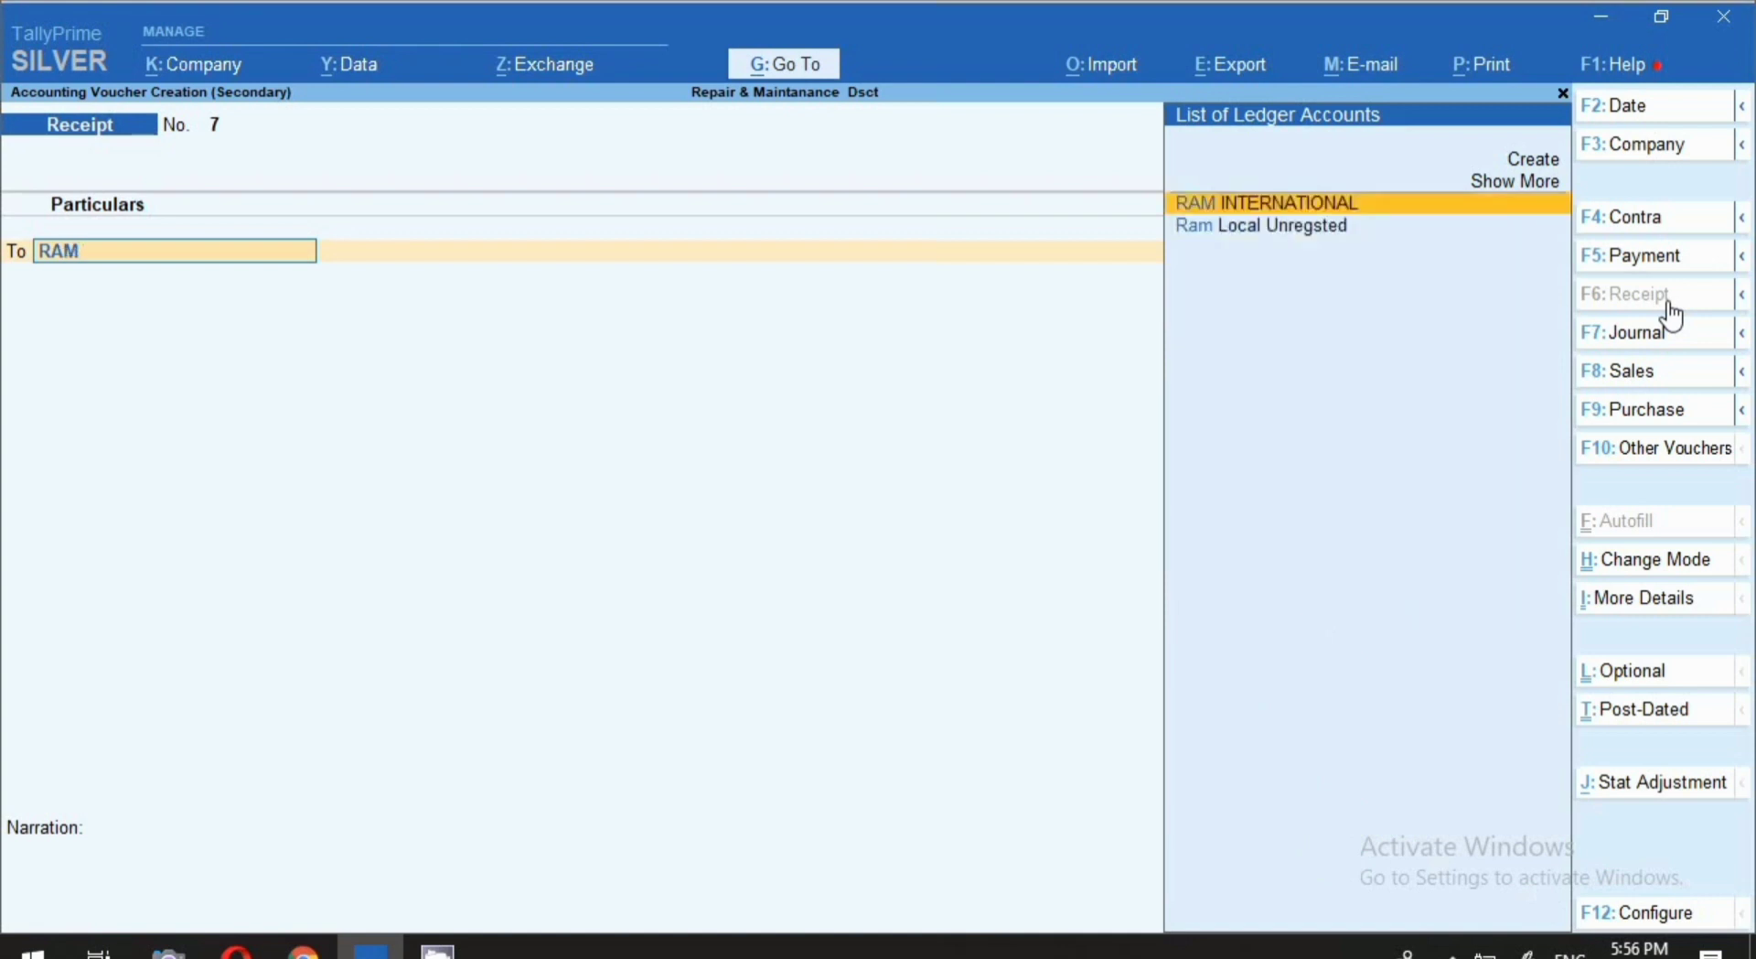
{"action": "key", "text": "Return"}
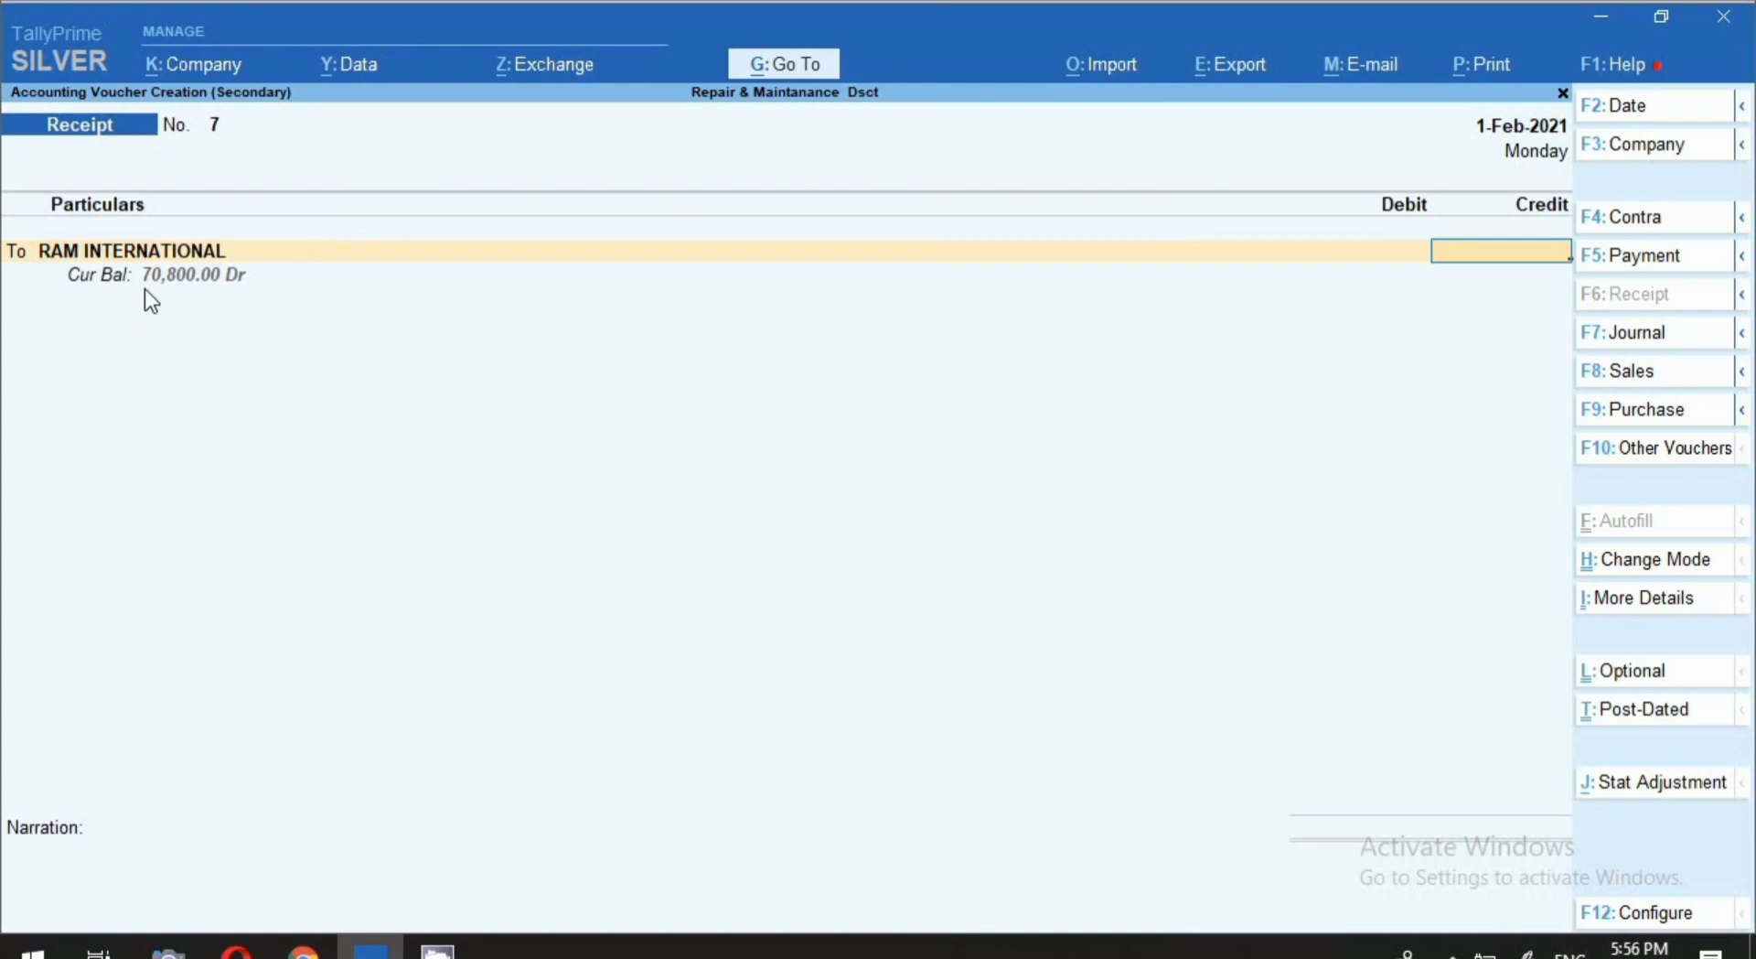
{"action": "type", "text": "70800"}
{"action": "key", "text": "Return"}
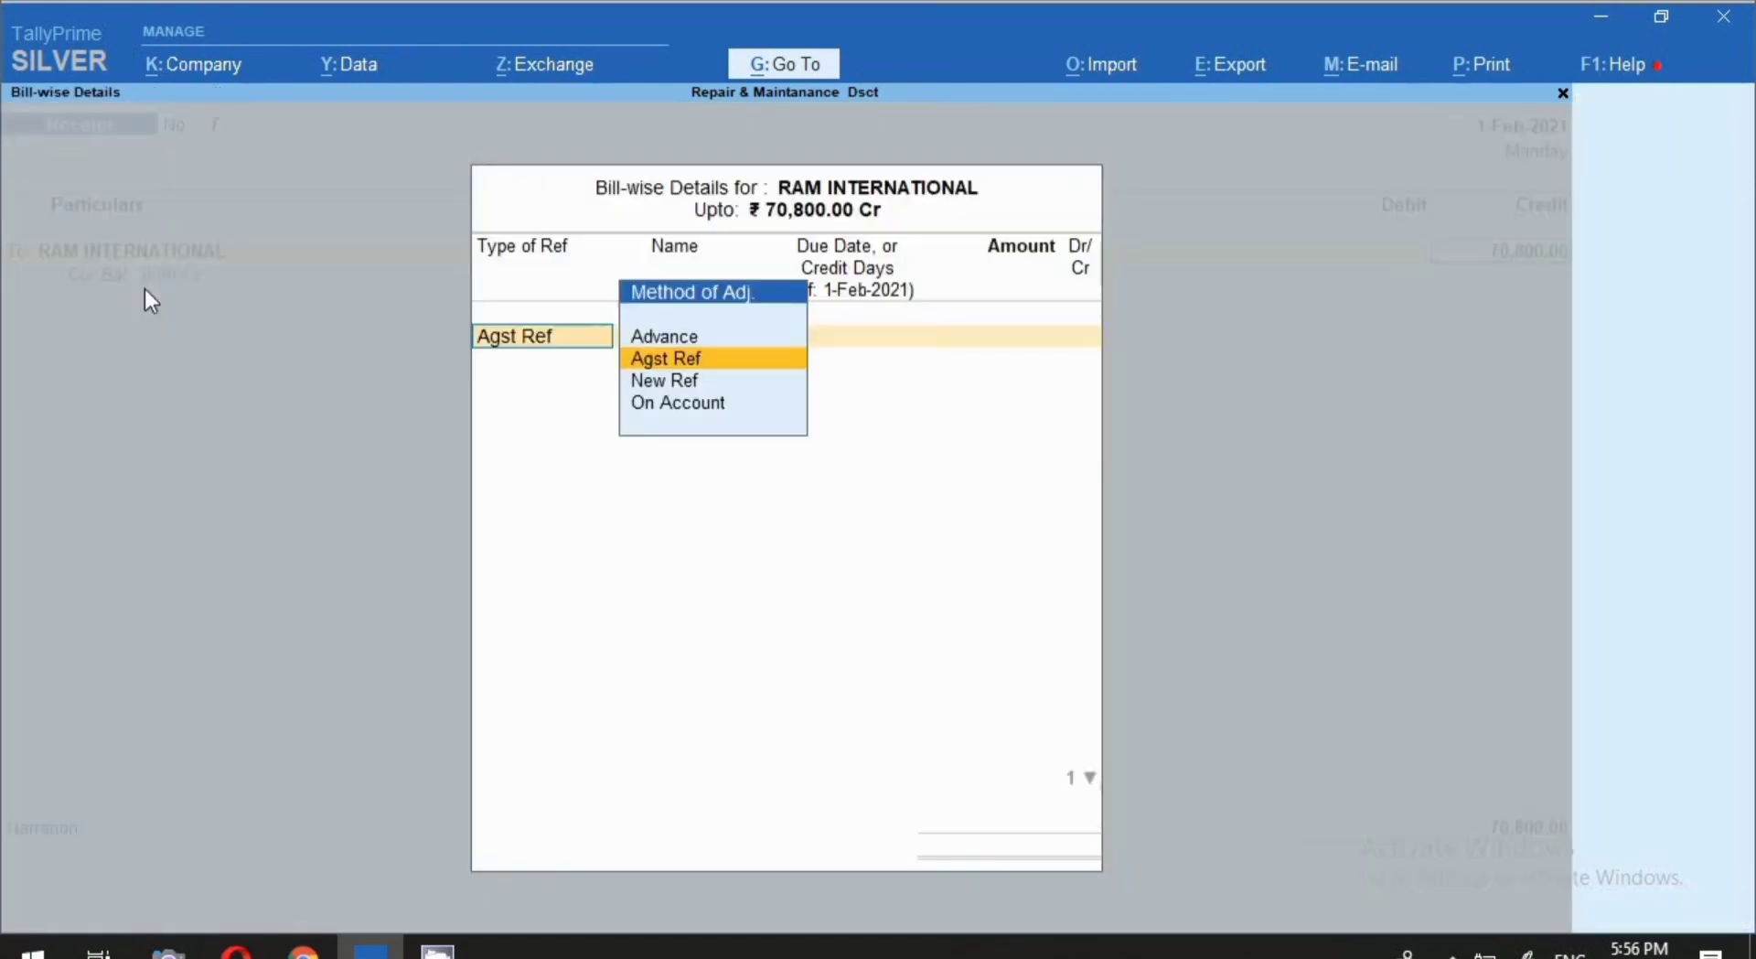
{"action": "left_click", "coordinate": [700, 362]}
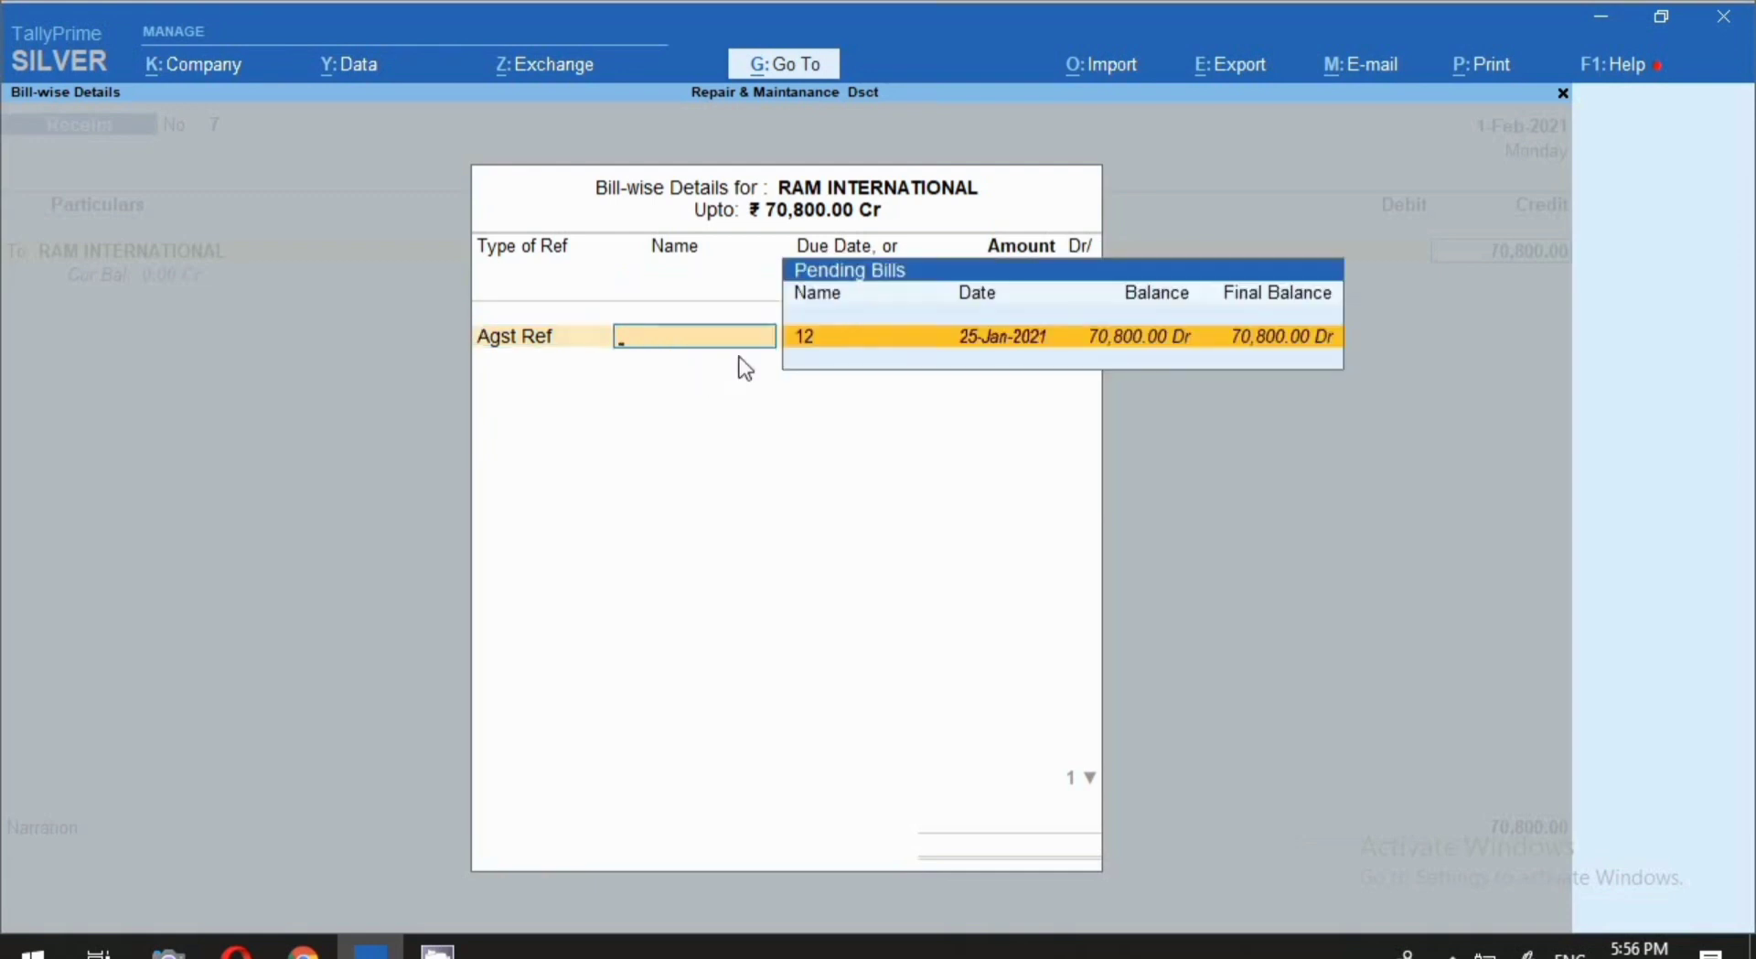
{"action": "key", "text": "Return"}
{"action": "key", "text": "Return"}
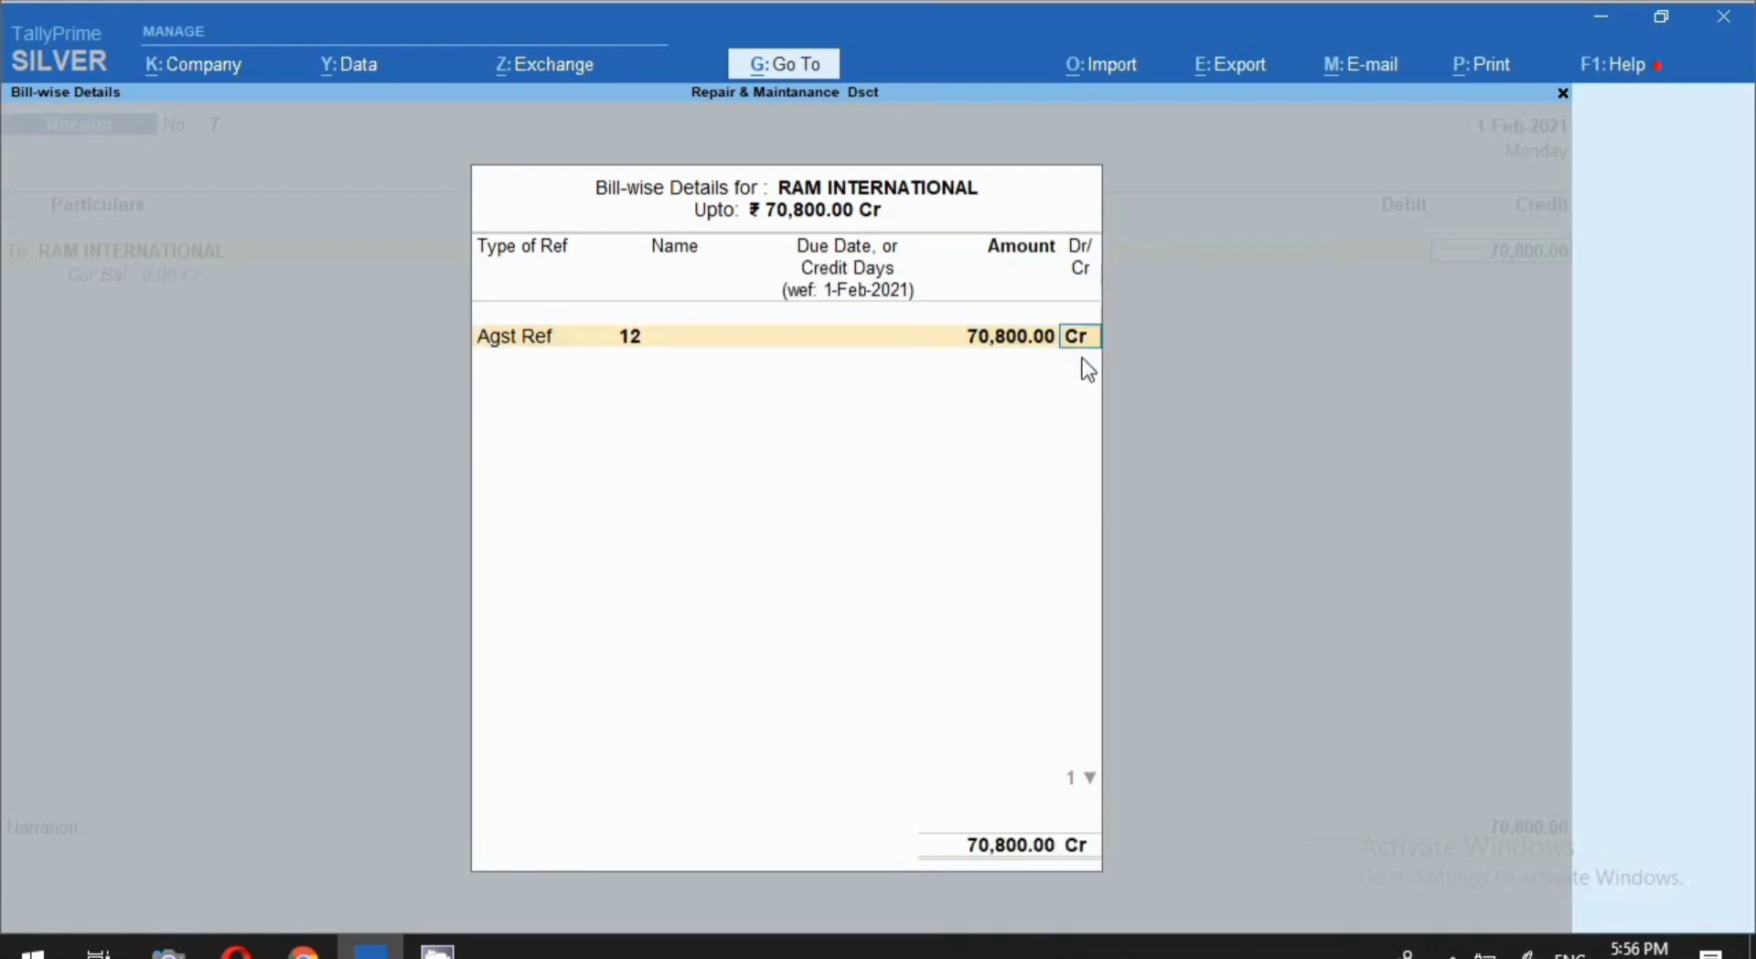
{"action": "key", "text": "Return"}
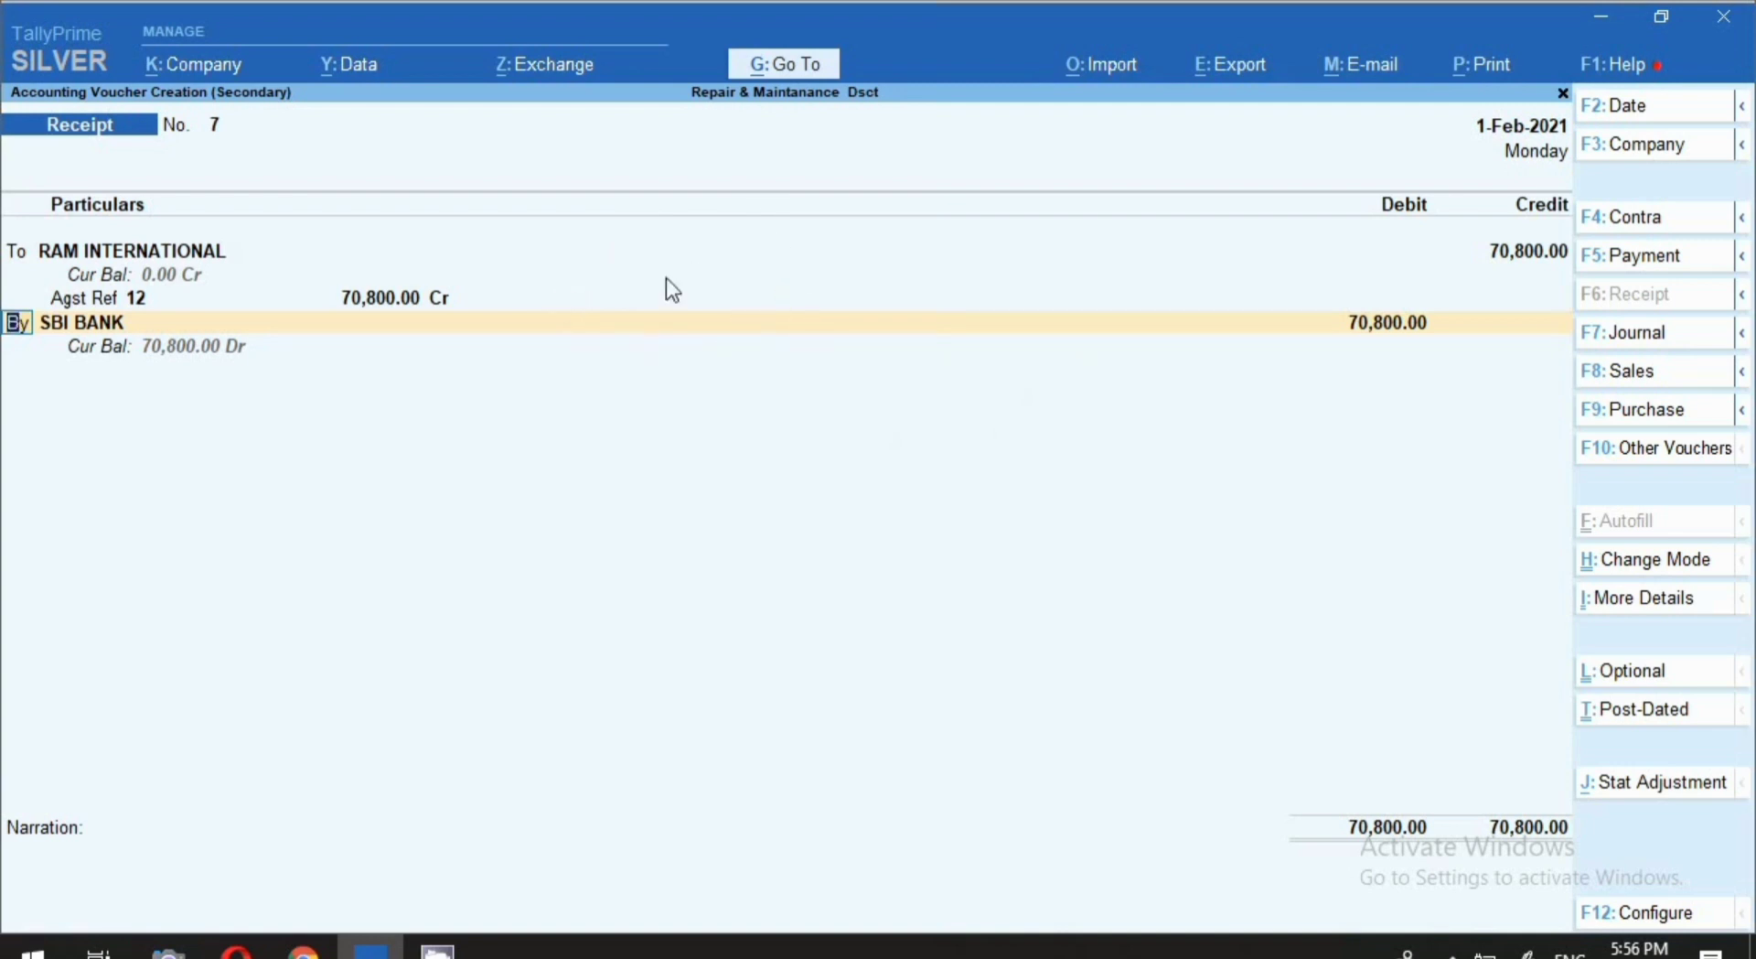
- Open the ledger report of RAM INTERNATIONAL to check its vouchers while the receipt is still being entered
{"action": "left_click", "coordinate": [802, 64]}
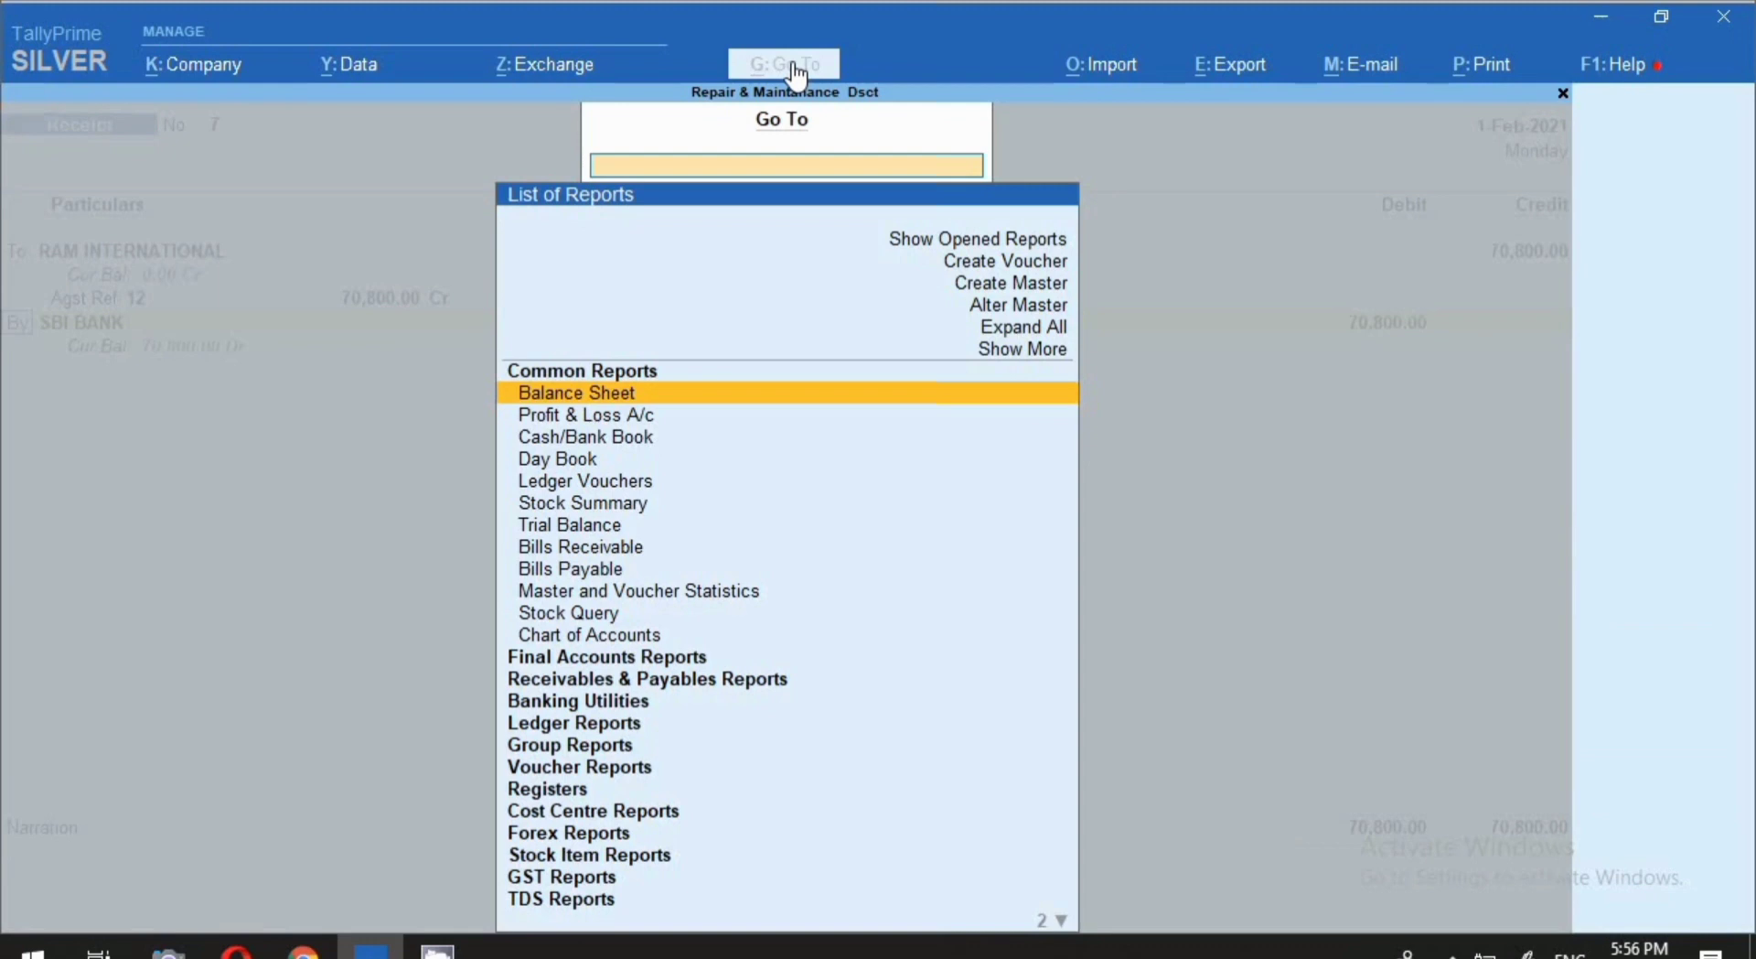
{"action": "left_click", "coordinate": [569, 724]}
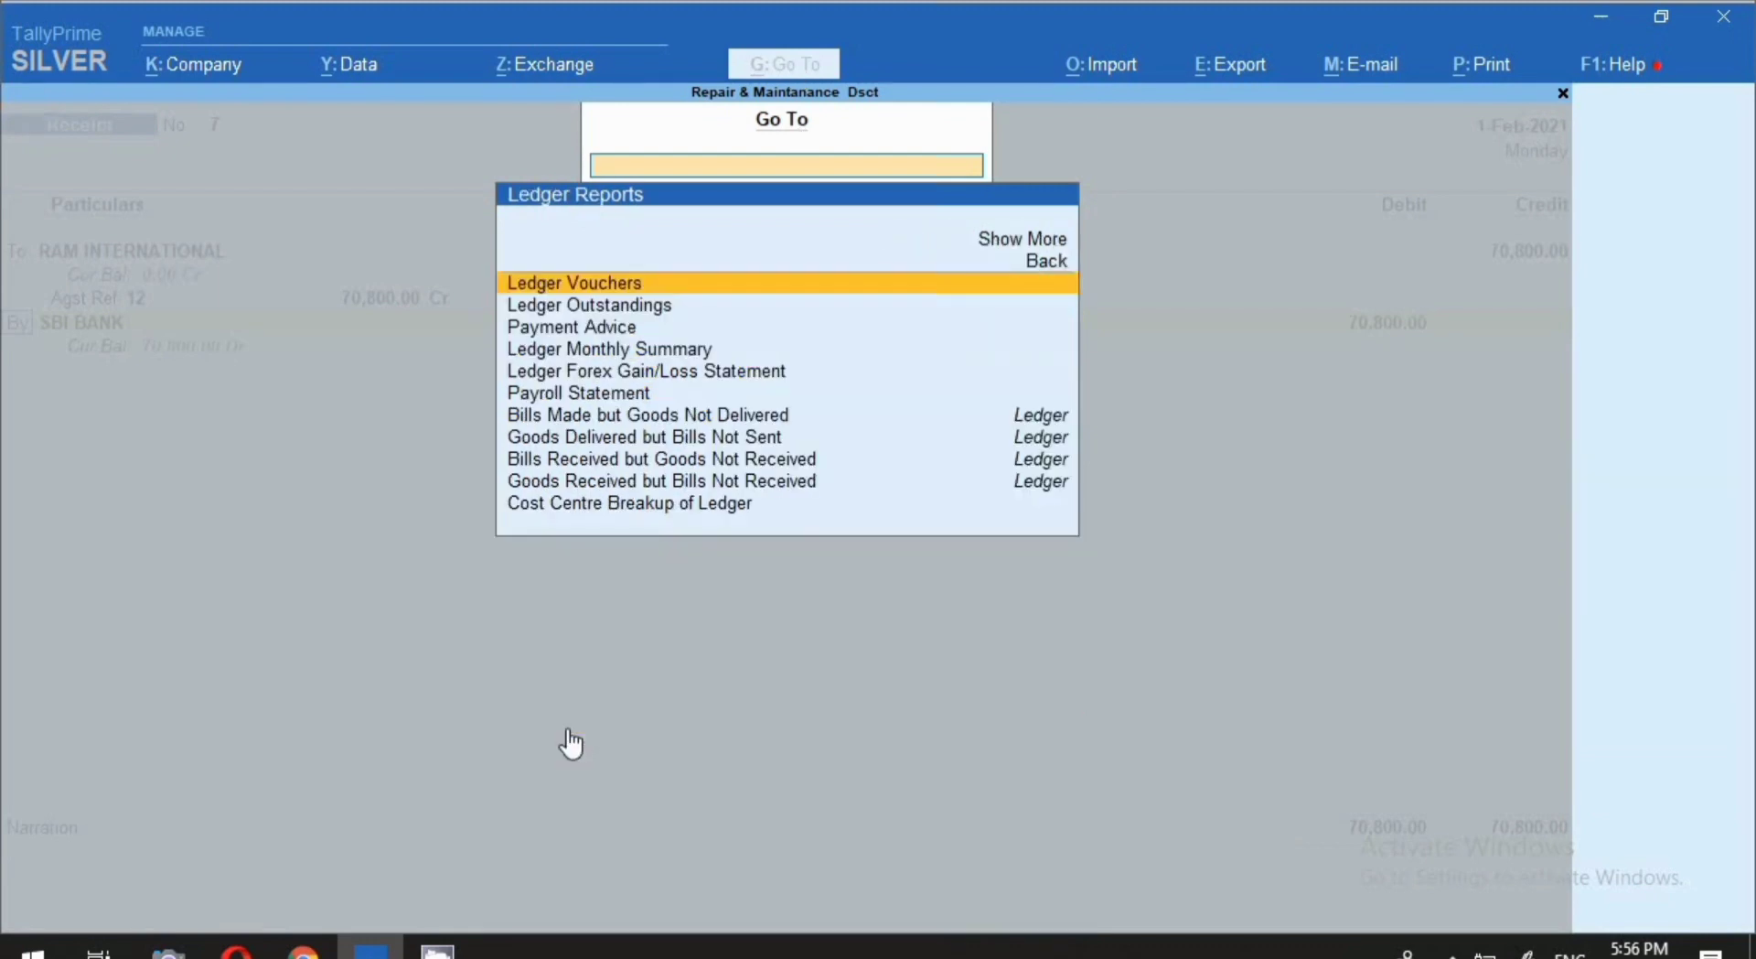
{"action": "left_click", "coordinate": [648, 306]}
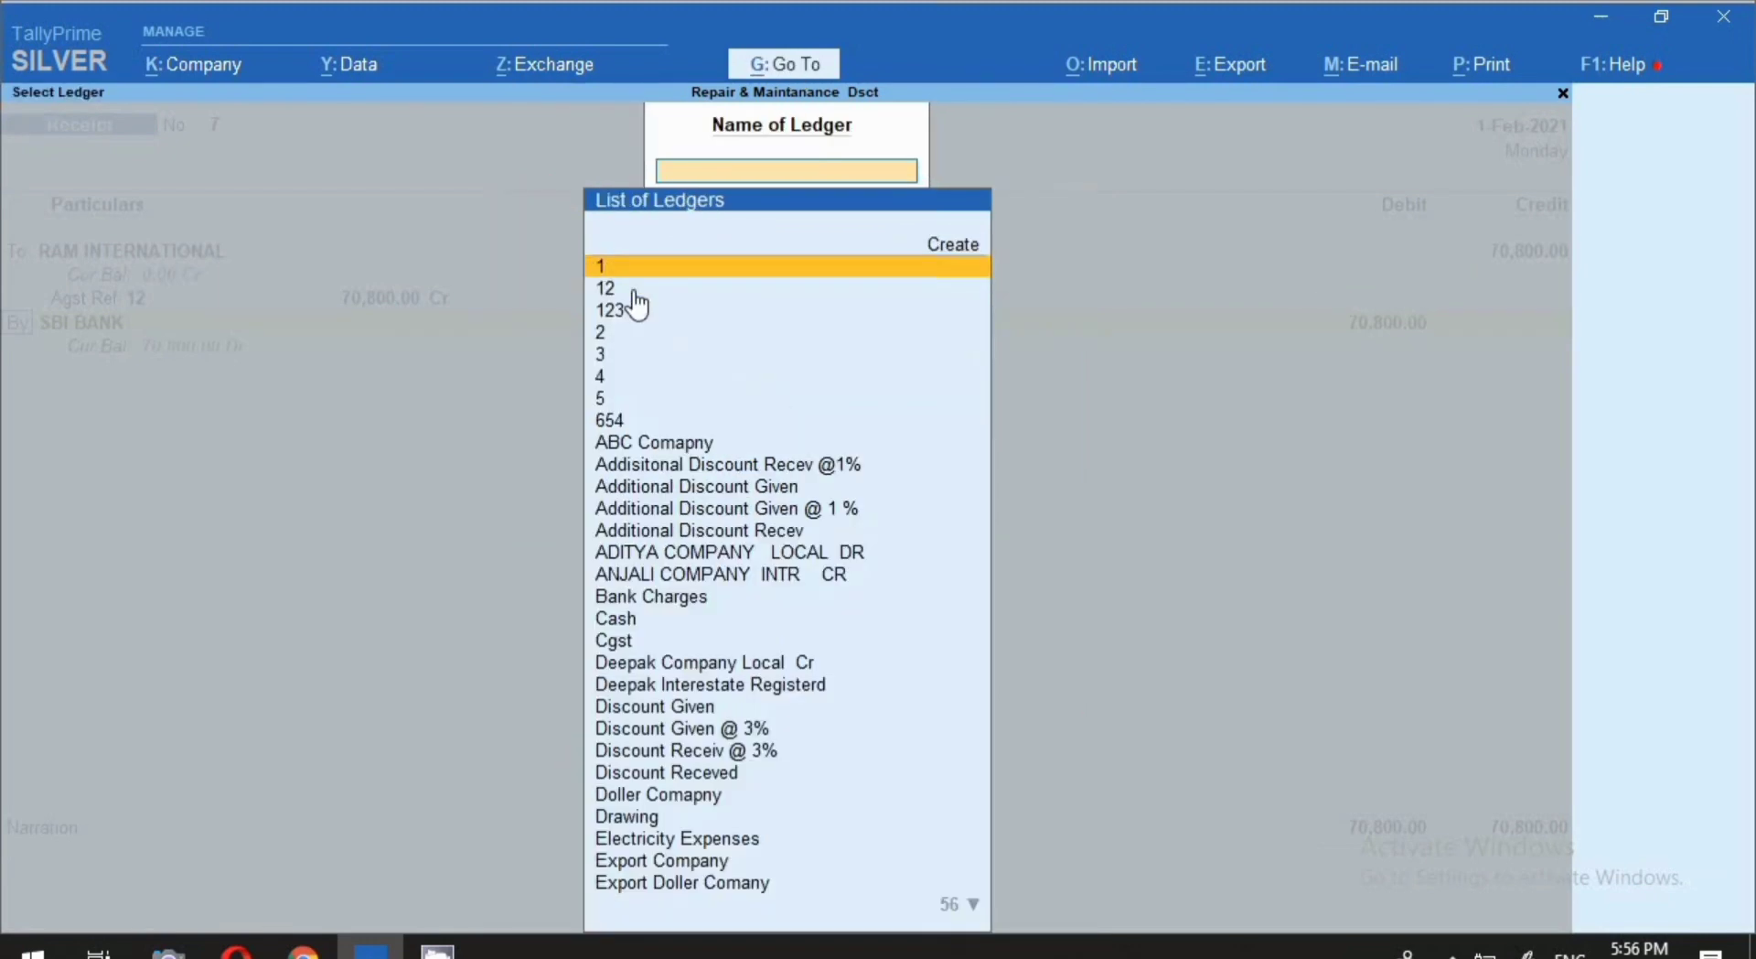
{"action": "type", "text": "RAM"}
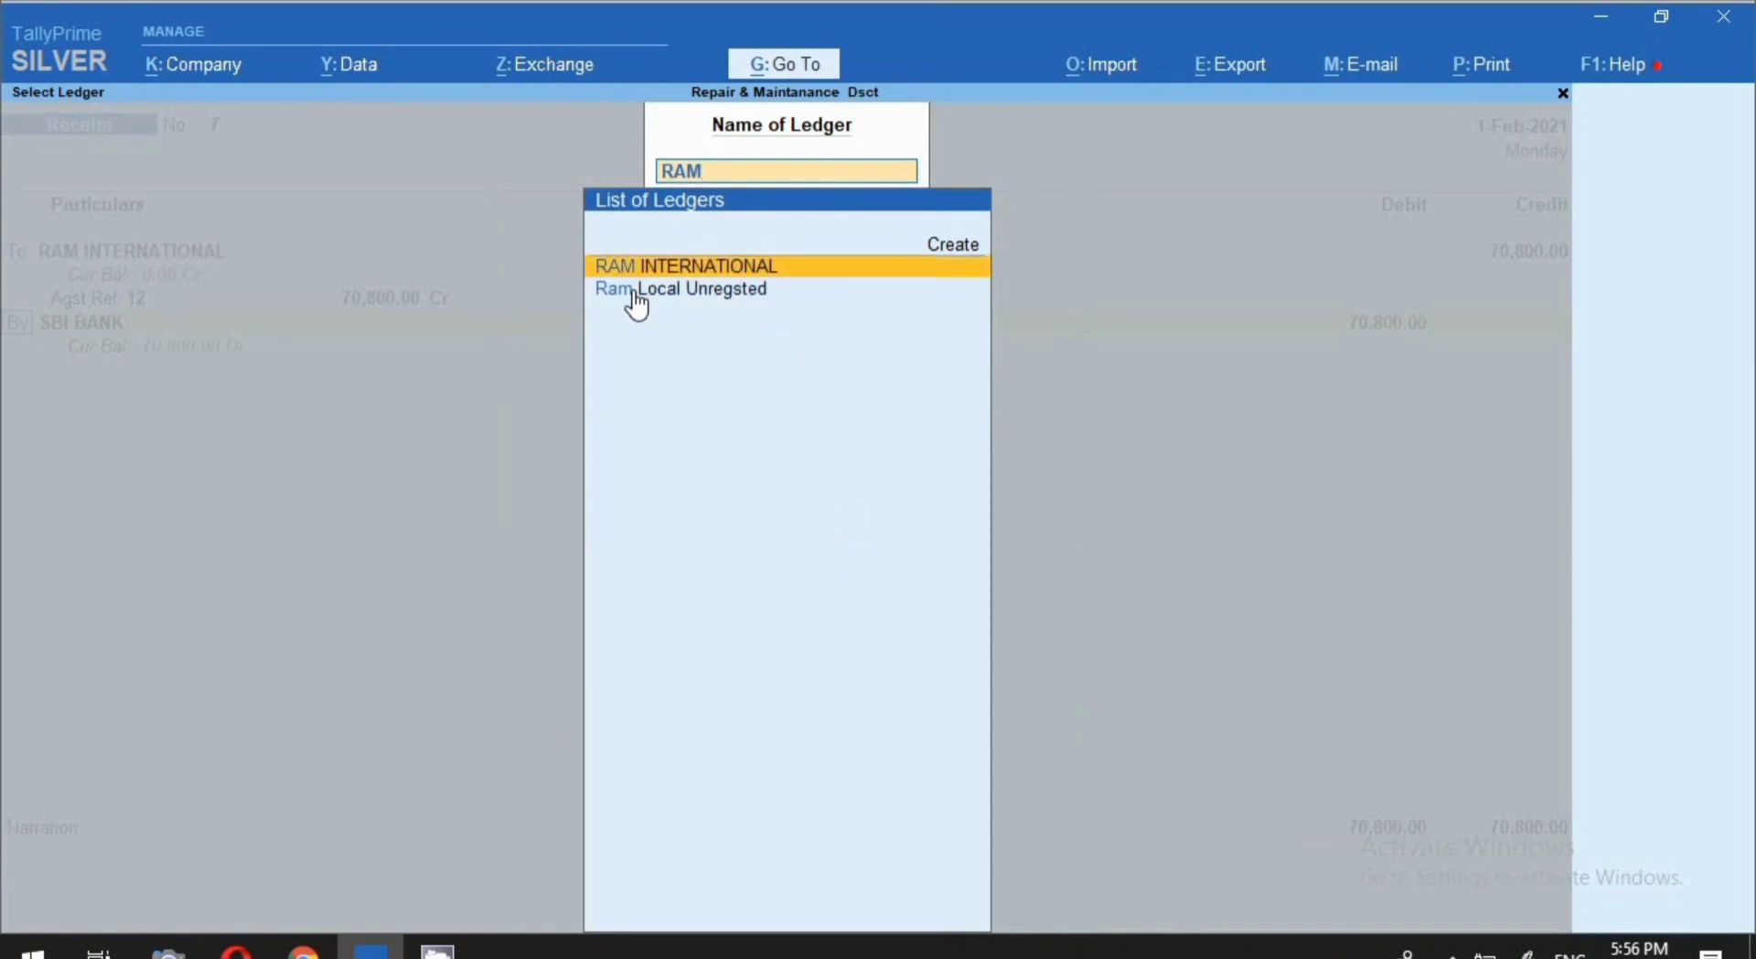
{"action": "key", "text": "Return"}
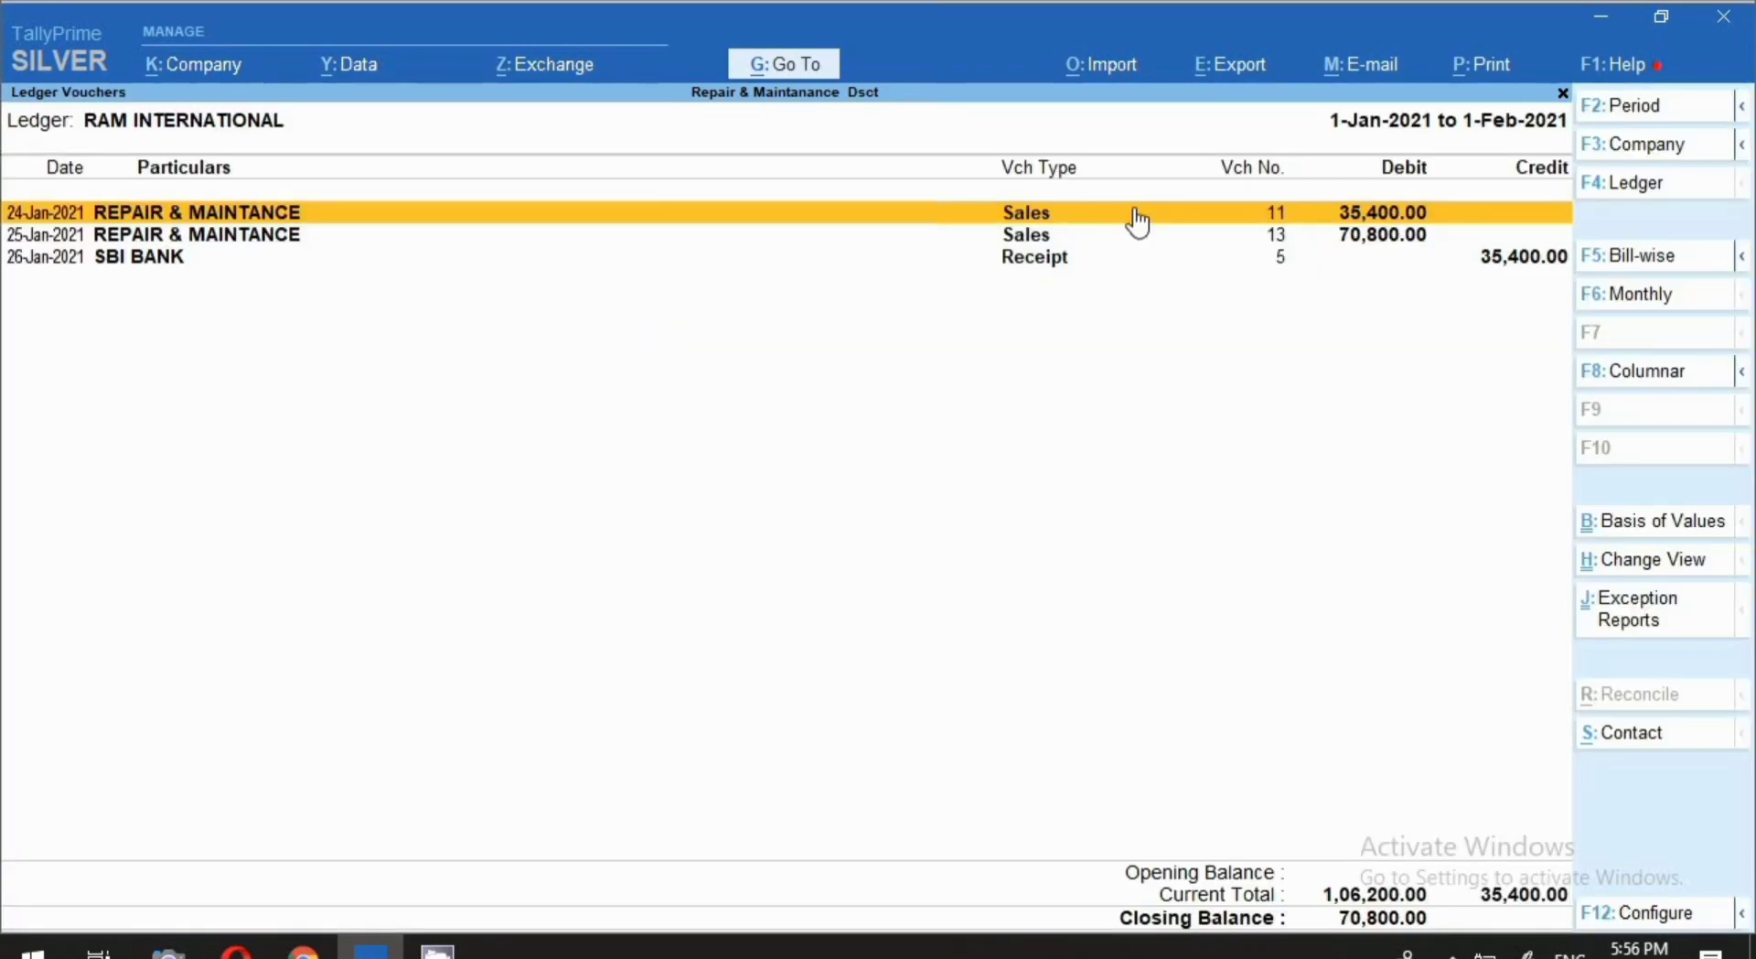
- View the 25-Jan-2021 sales voucher in the RAM INTERNATIONAL ledger for its taxable amount and return to the receipt voucher
{"action": "key", "text": "Down"}
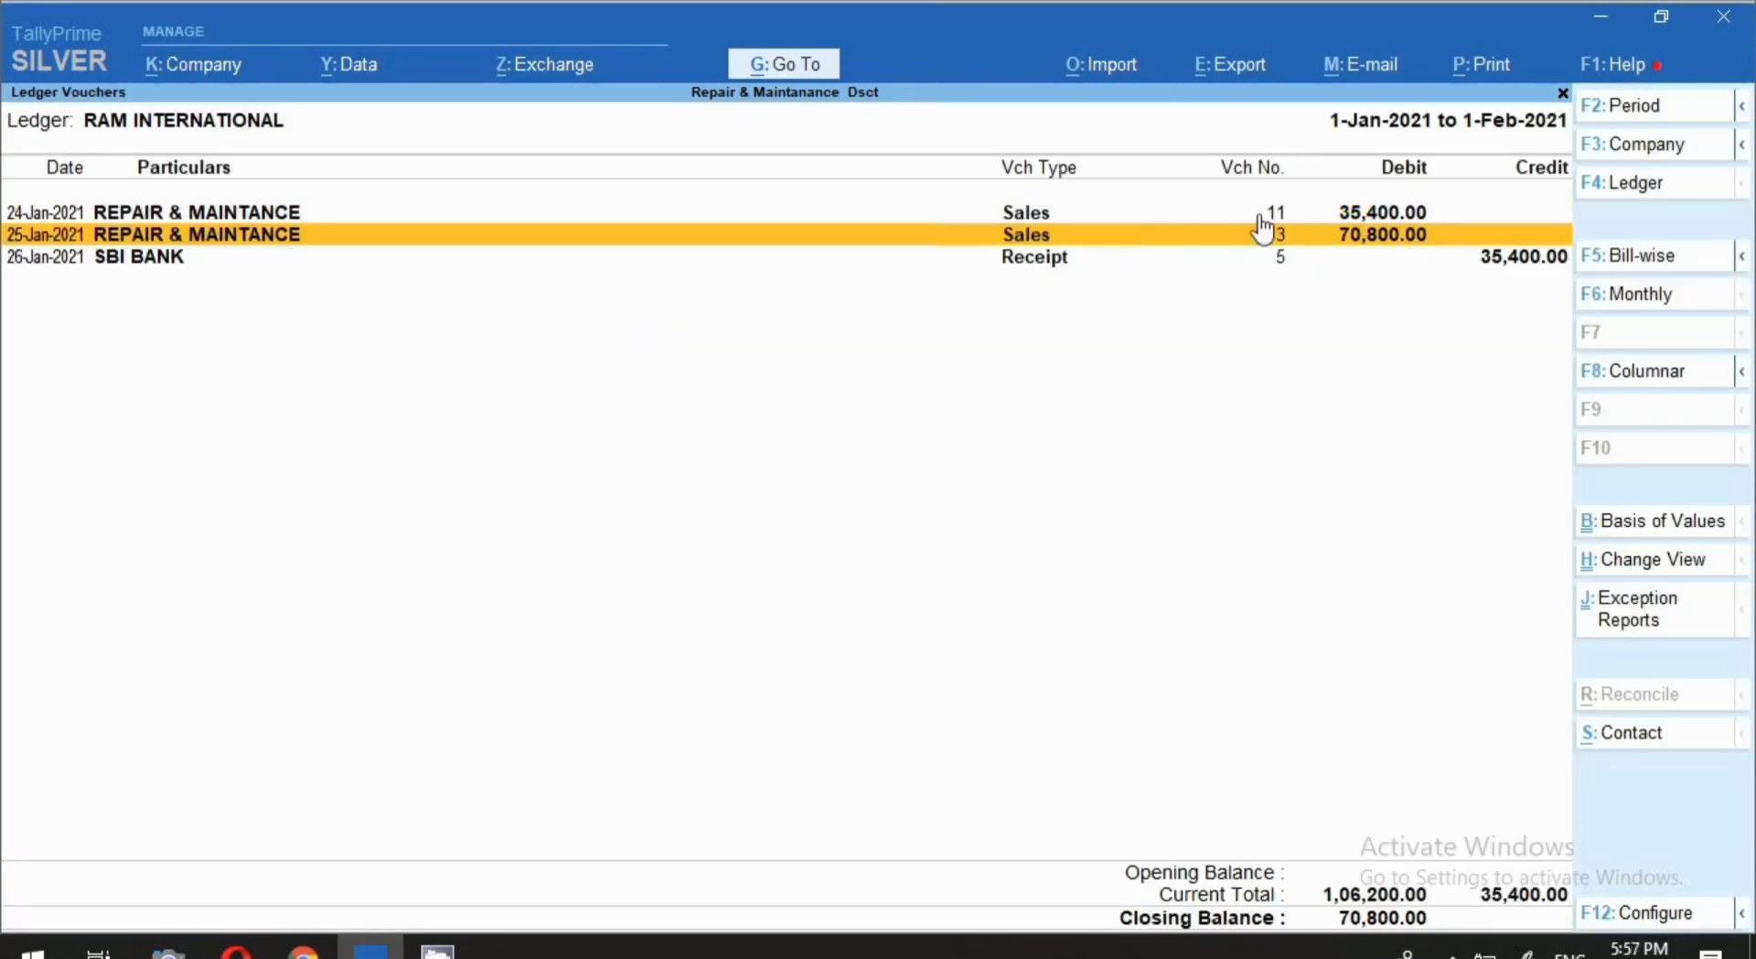
{"action": "left_click", "coordinate": [1331, 240]}
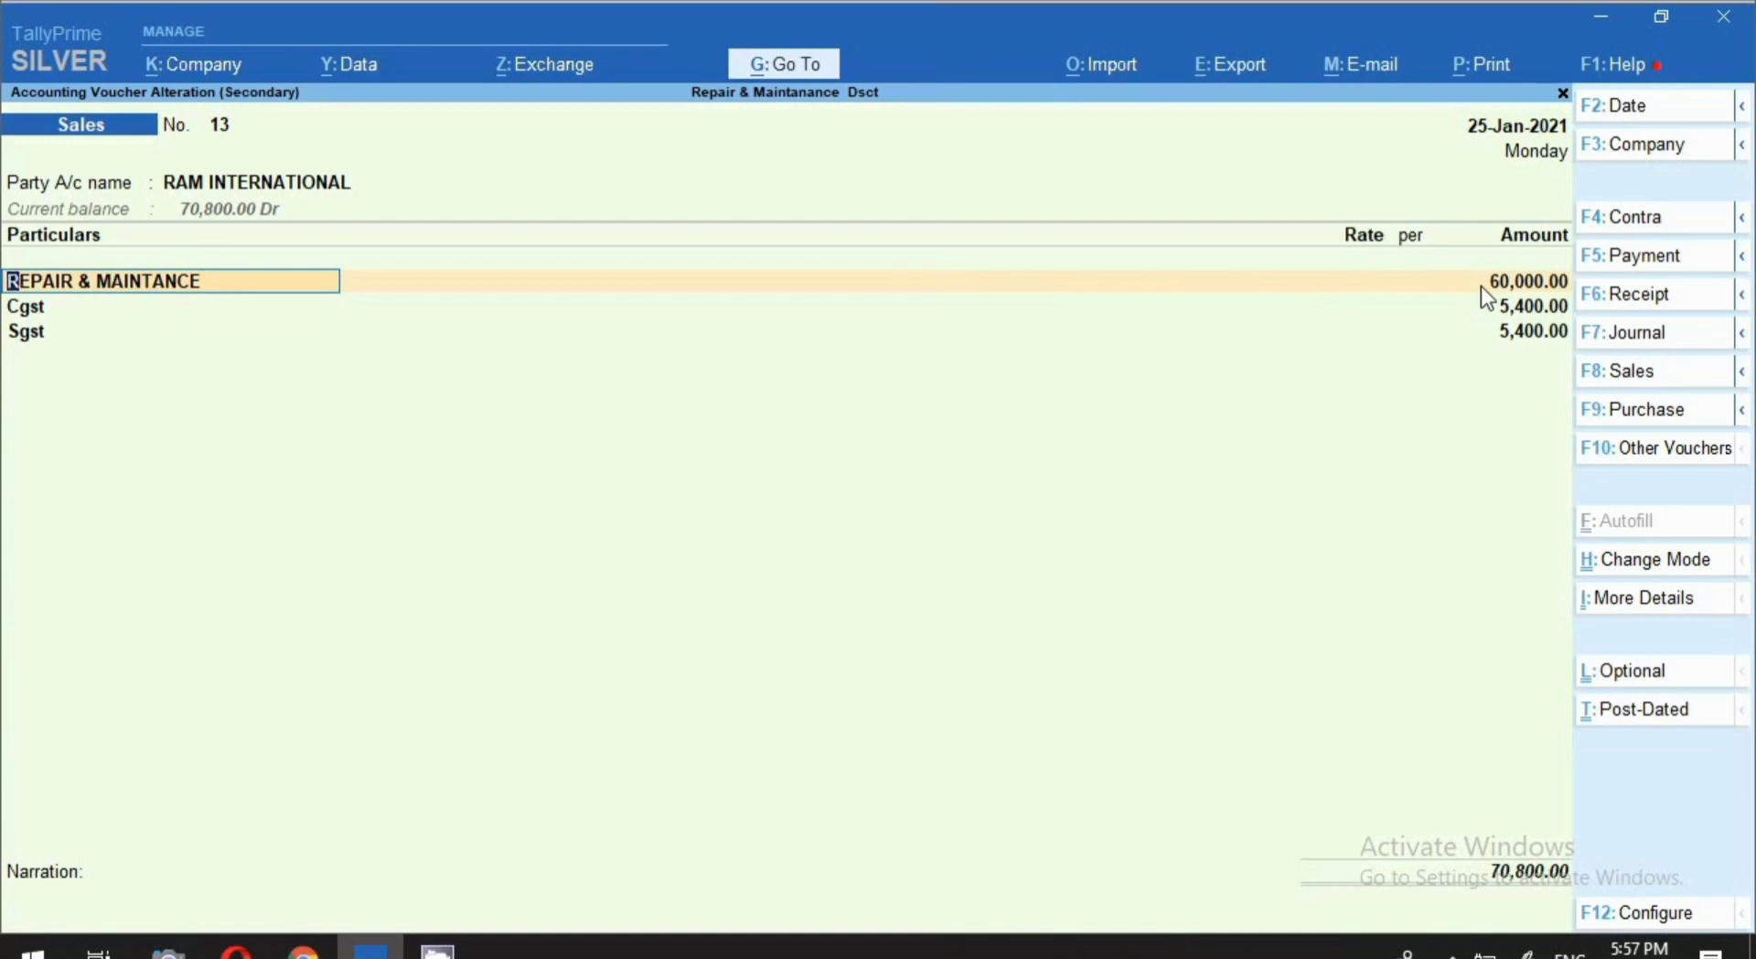
{"action": "key", "text": "BackSpace"}
{"action": "key", "text": "Escape"}
{"action": "key", "text": "y"}
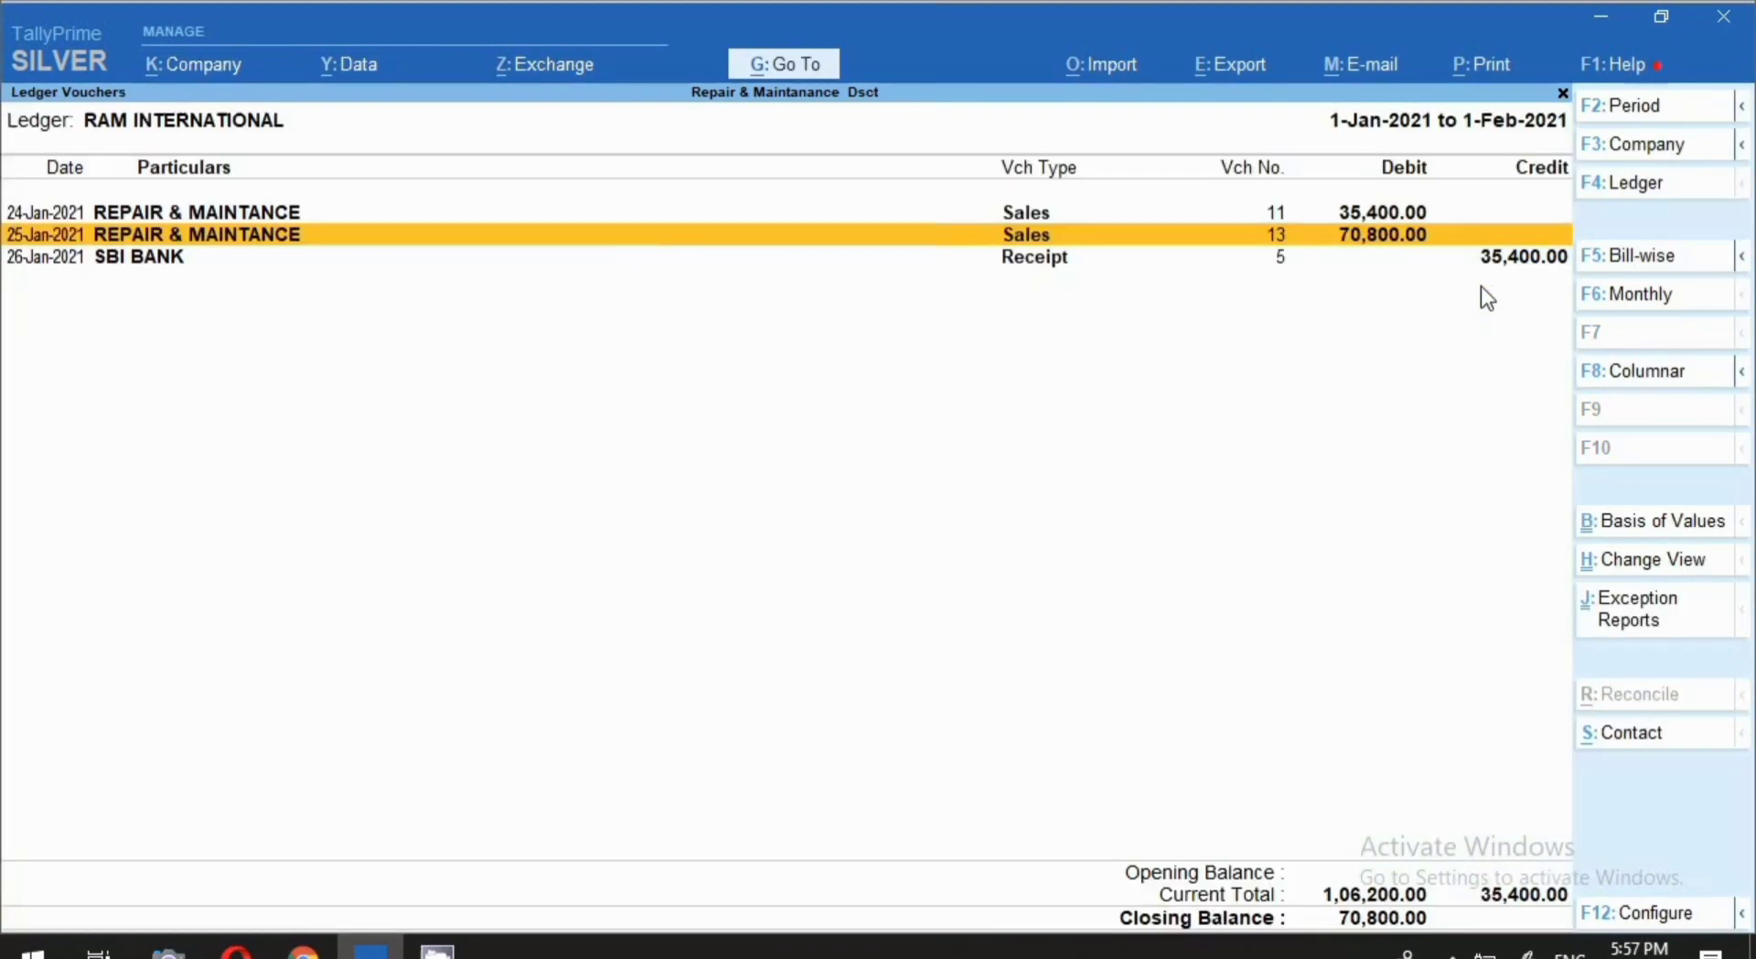
{"action": "key", "text": "F4"}
{"action": "key", "text": "Return"}
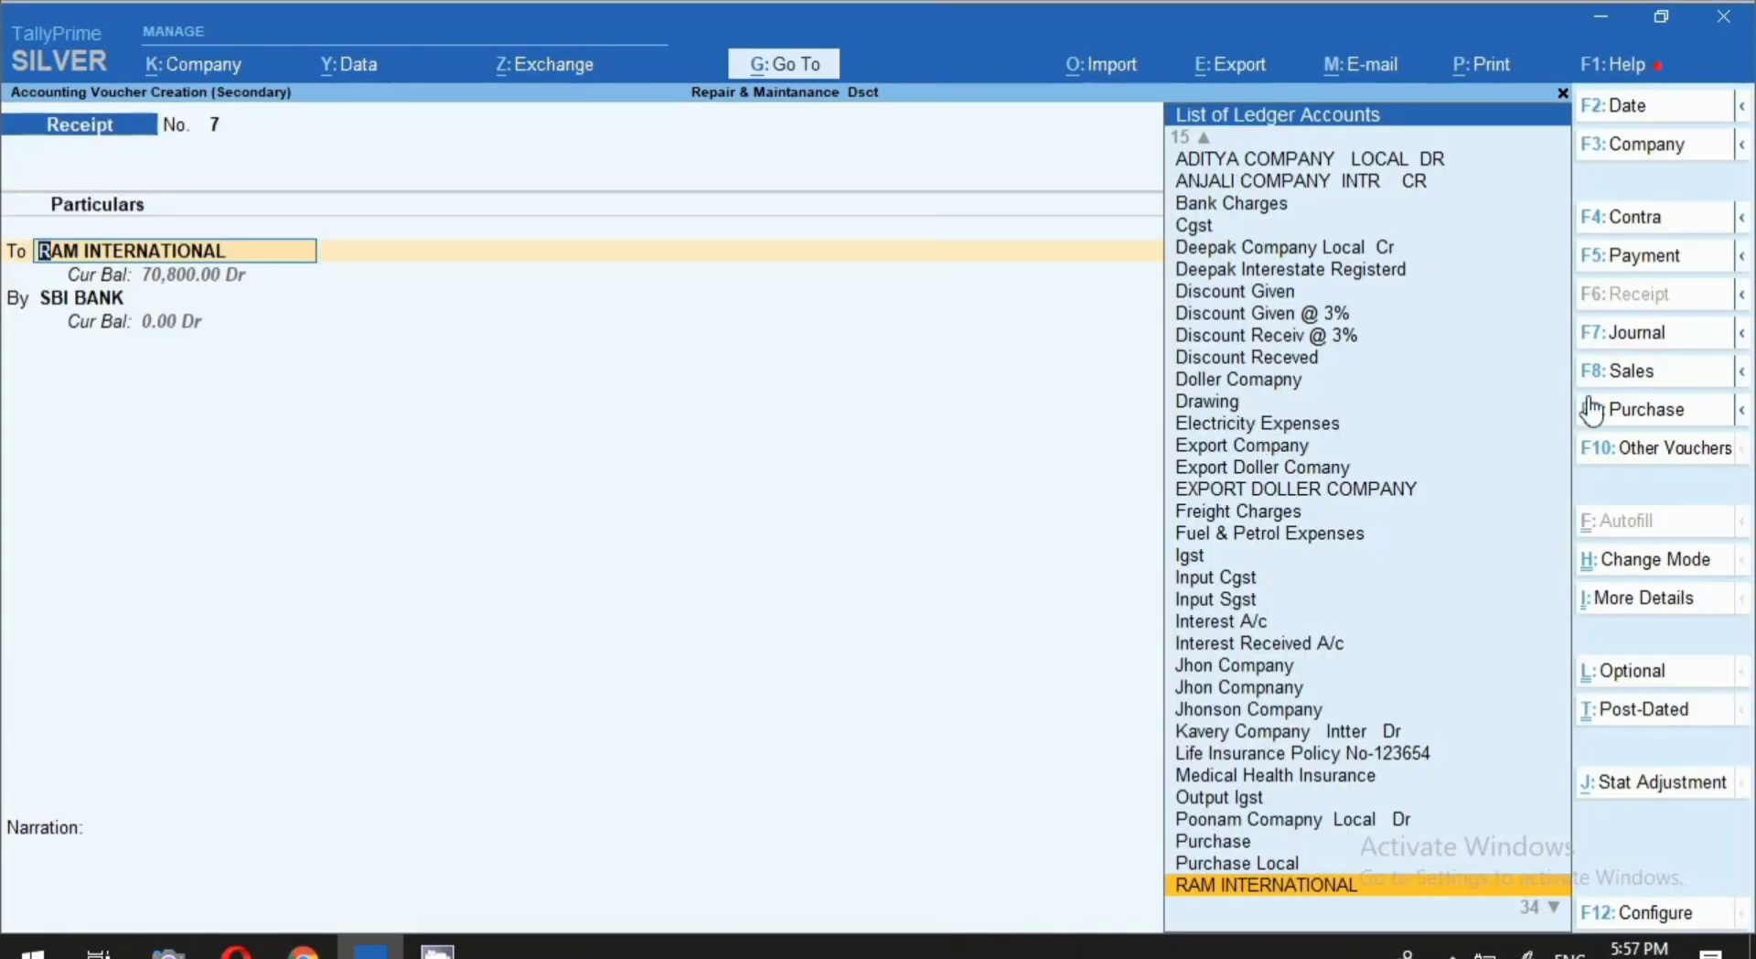
- Credit RAM INTERNATIONAL with 70,800 in the receipt, adjusted in full against pending bill 12
{"action": "key", "text": "Return"}
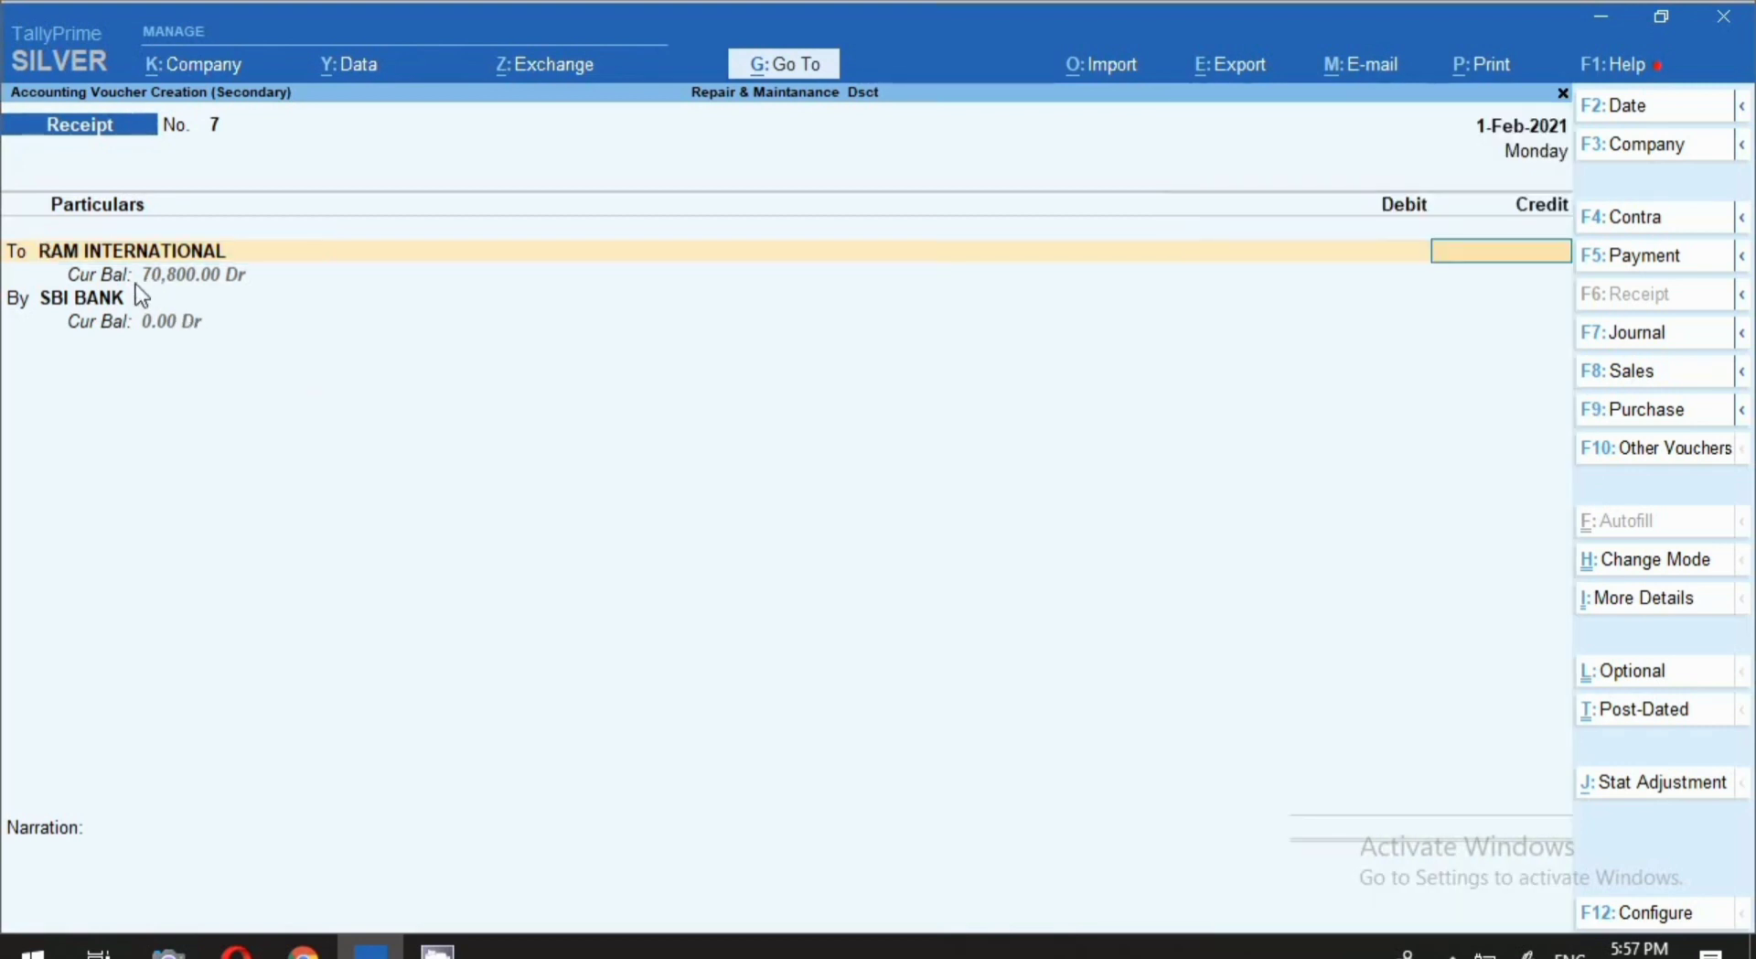
{"action": "type", "text": "70800"}
{"action": "key", "text": "Return"}
{"action": "key", "text": "Return"}
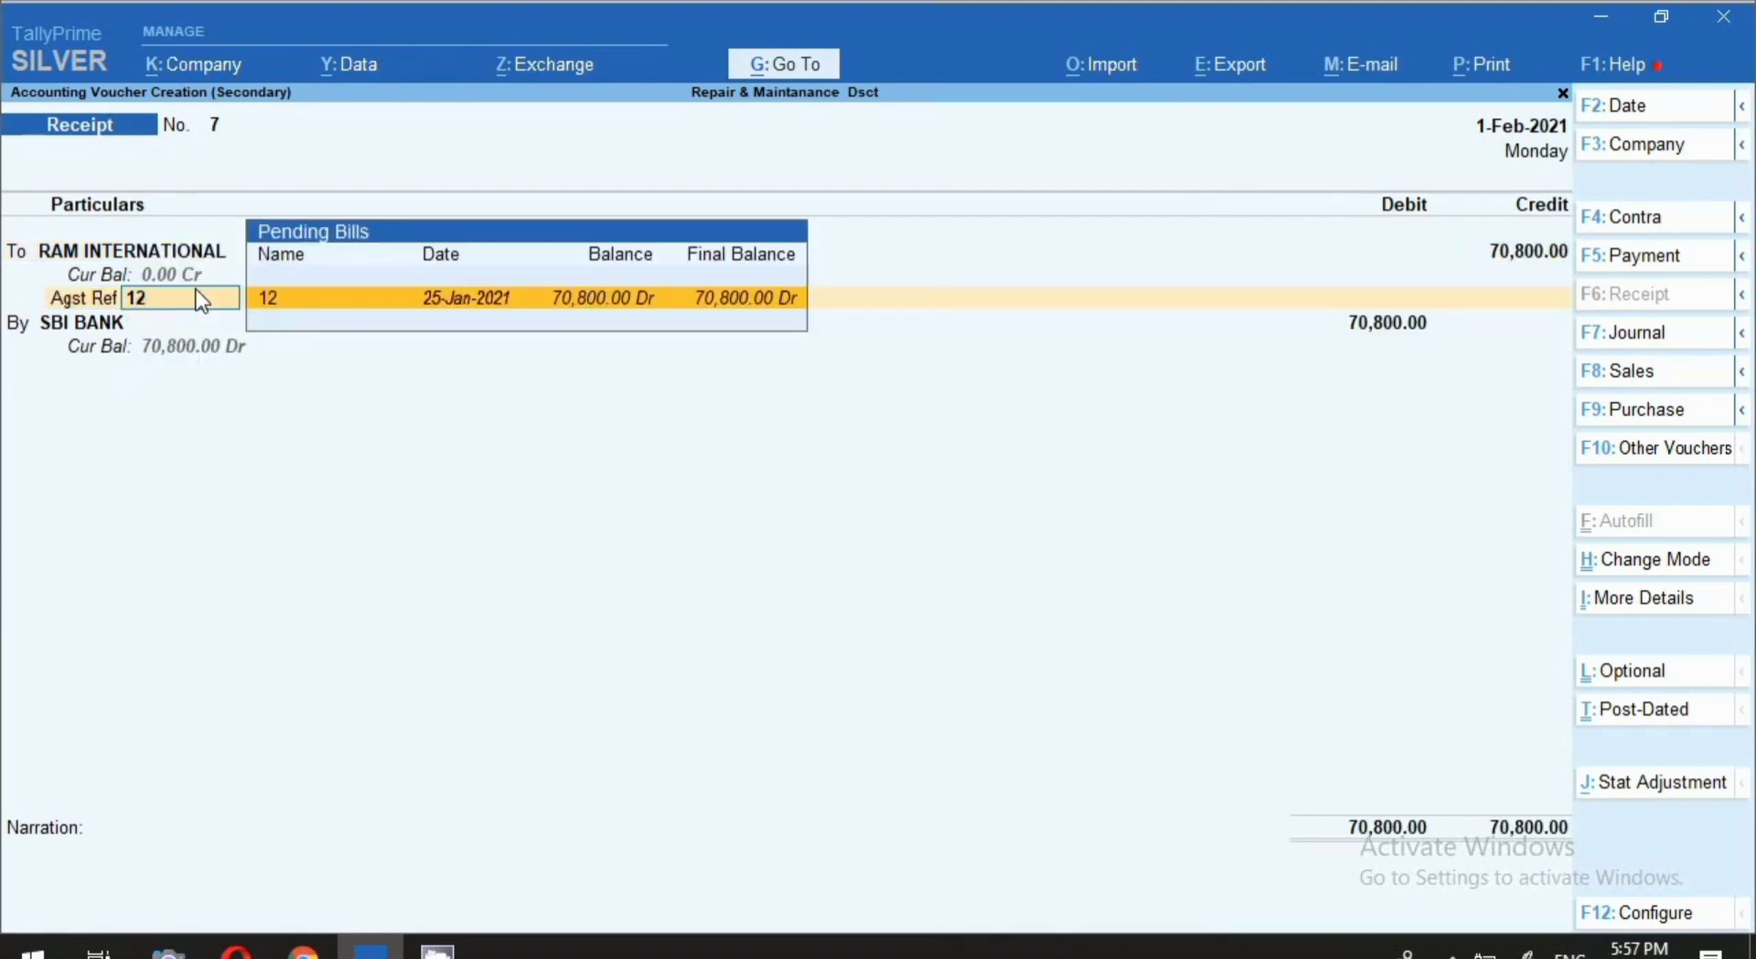
{"action": "key", "text": "Return"}
{"action": "key", "text": "Return"}
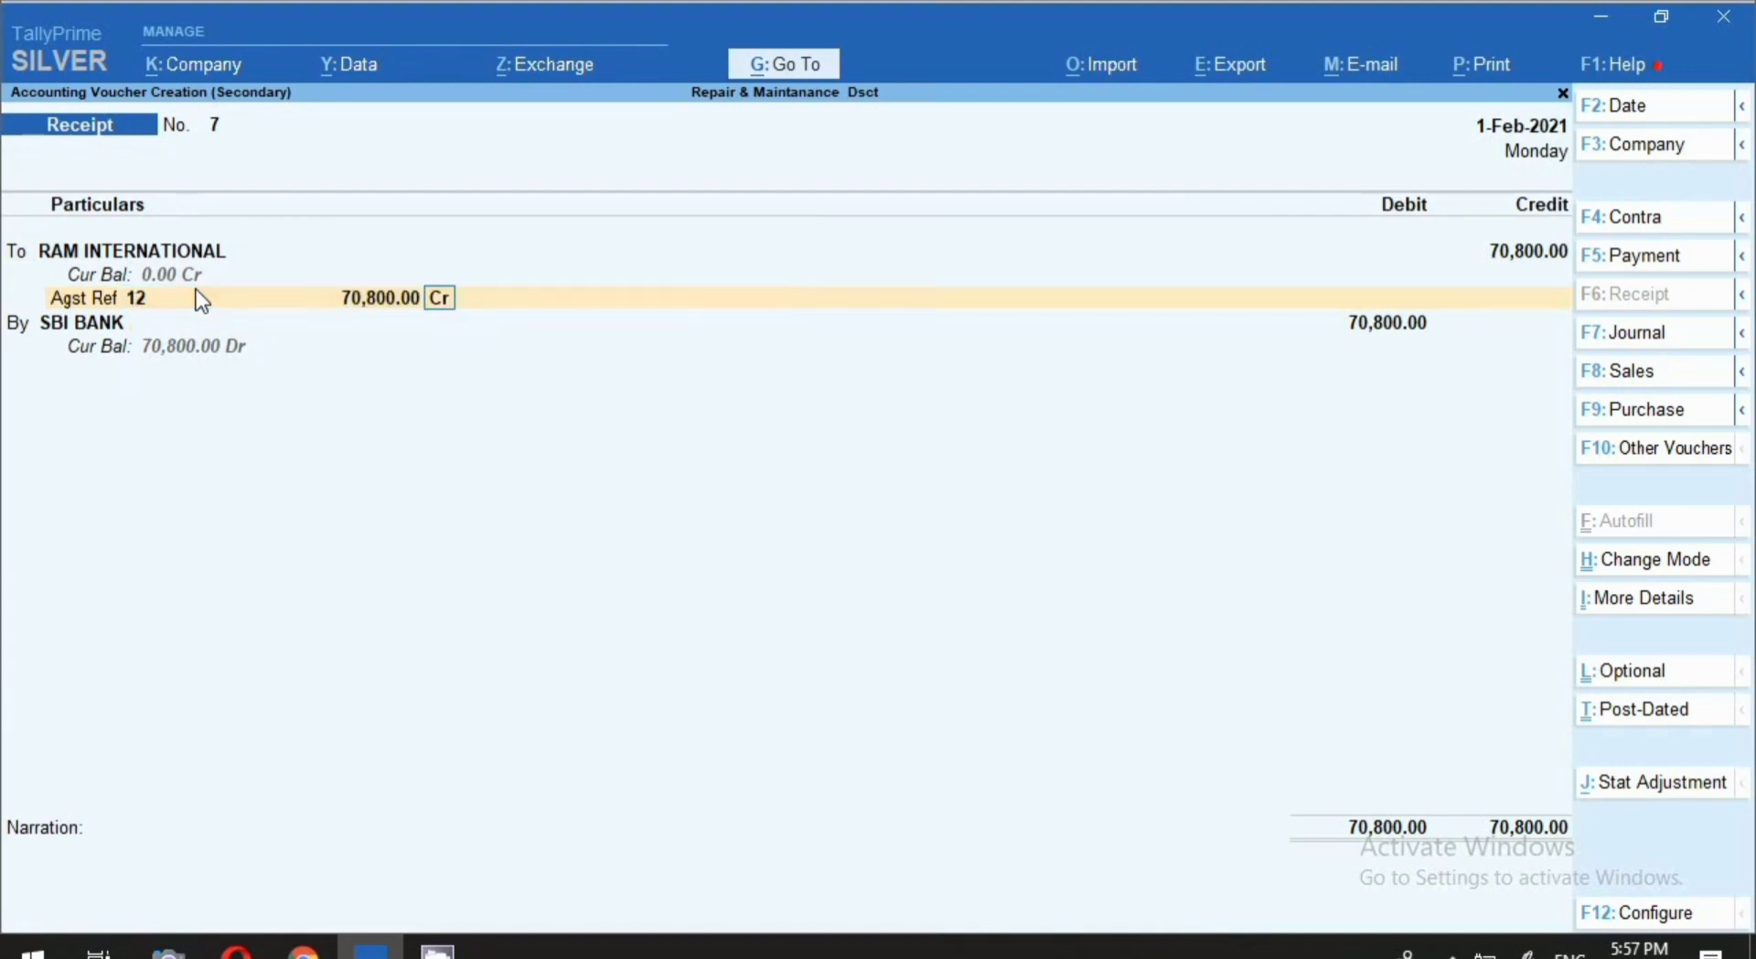
{"action": "key", "text": "Return"}
{"action": "key", "text": "Return"}
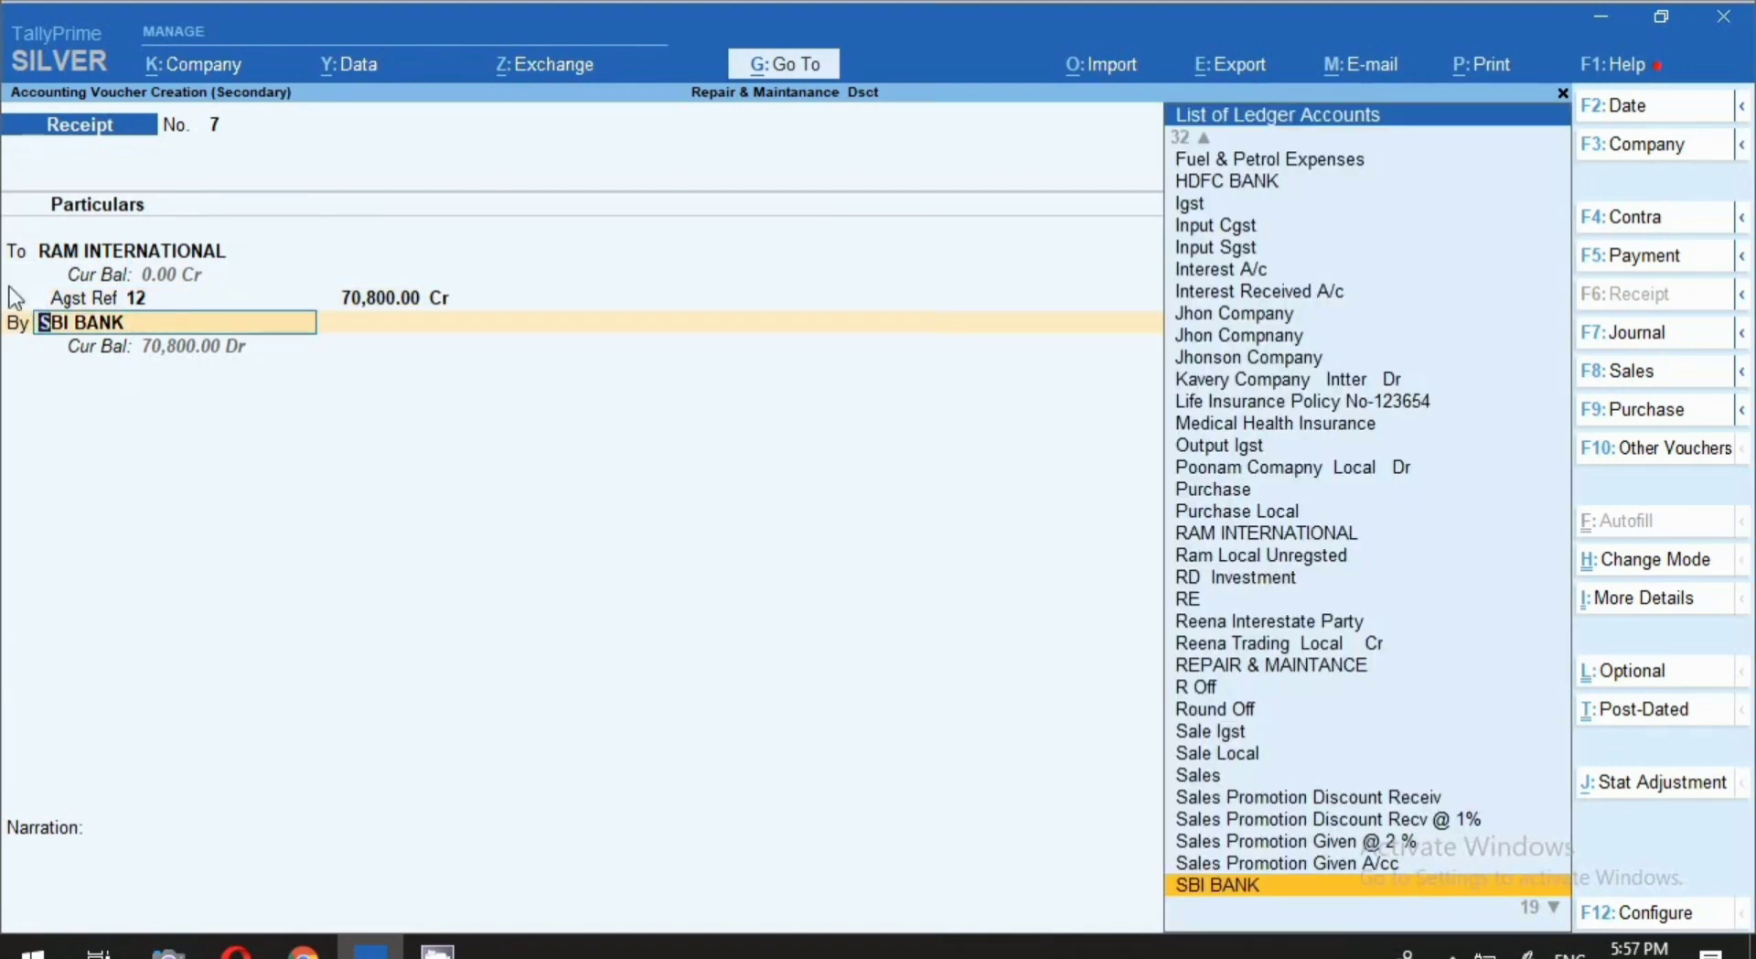
- Debit TDS RECEIVE ON REPAIR & MAINTANCE with 6,000 and SBI BANK with the remaining 64,800
{"action": "type", "text": "TDS"}
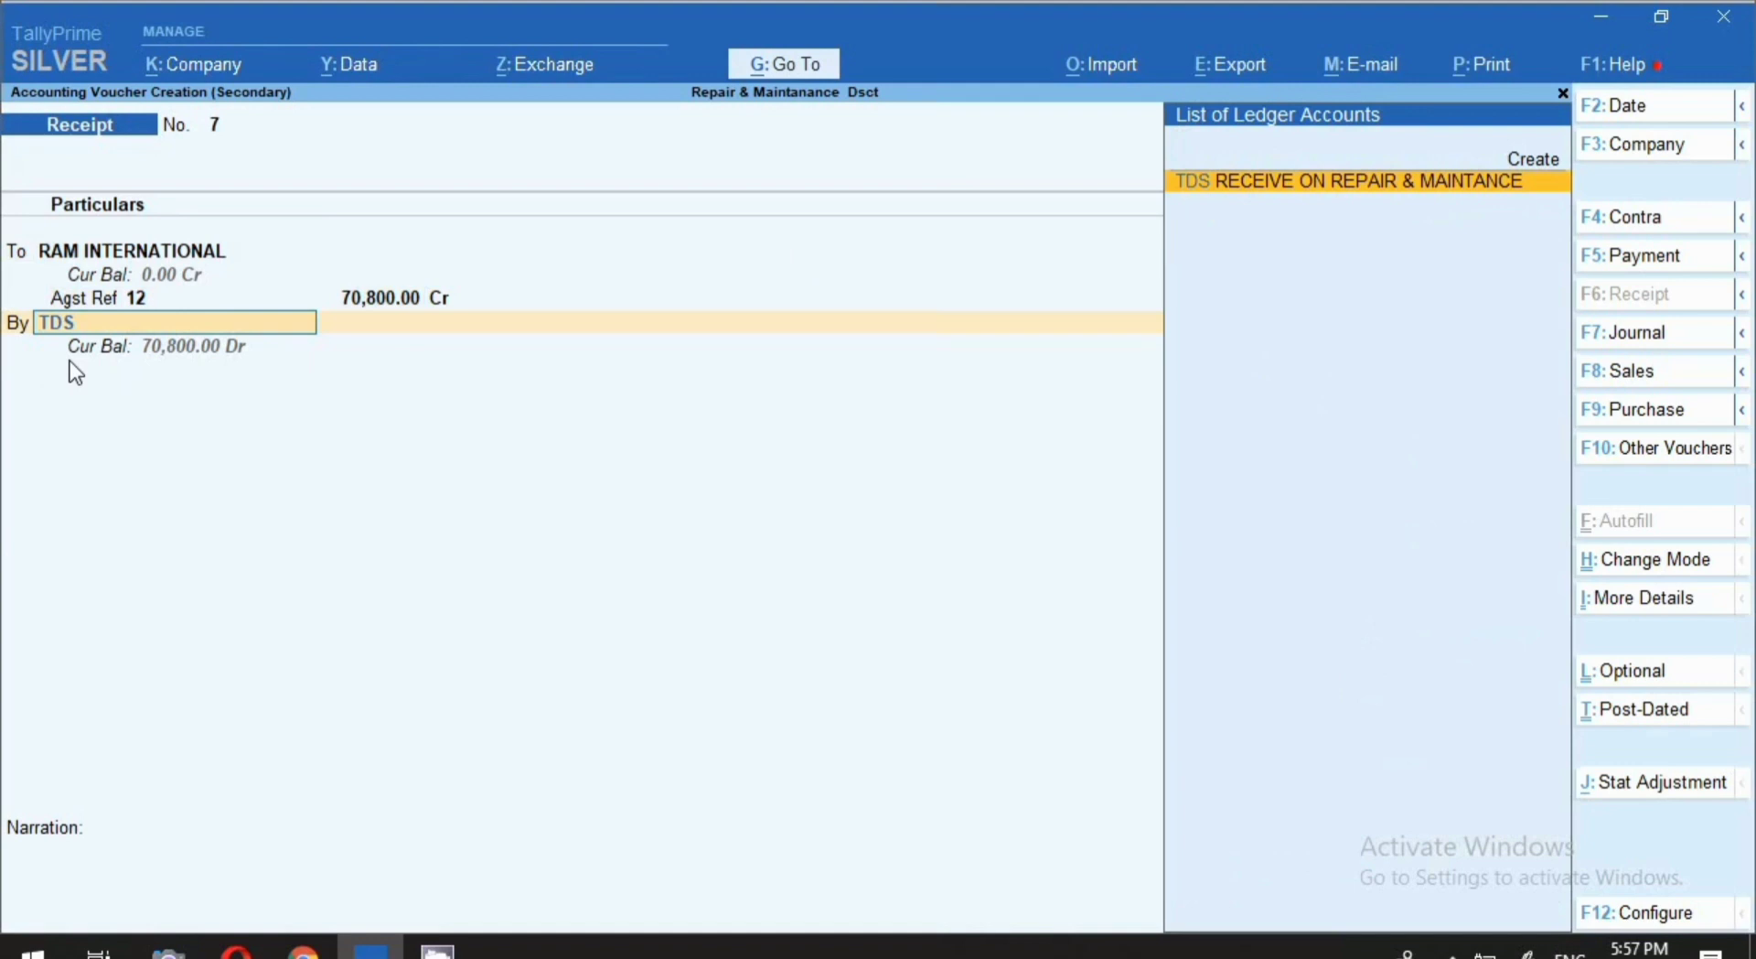
{"action": "key", "text": "Return"}
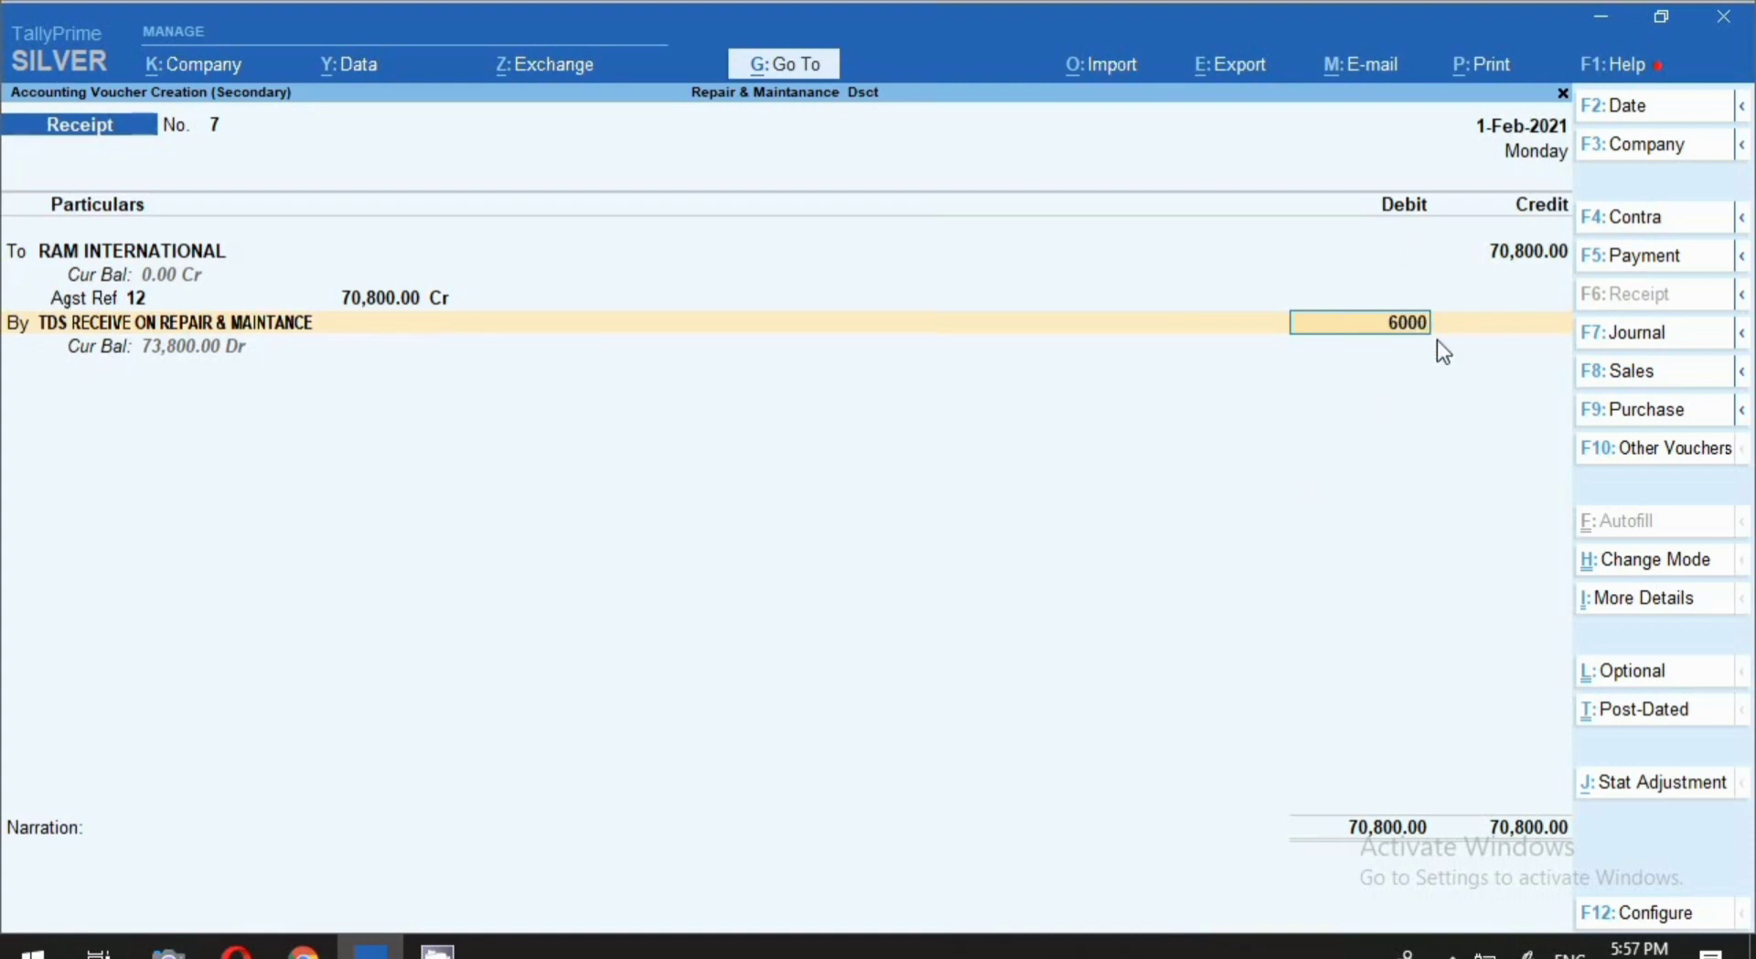
{"action": "key", "text": "Return"}
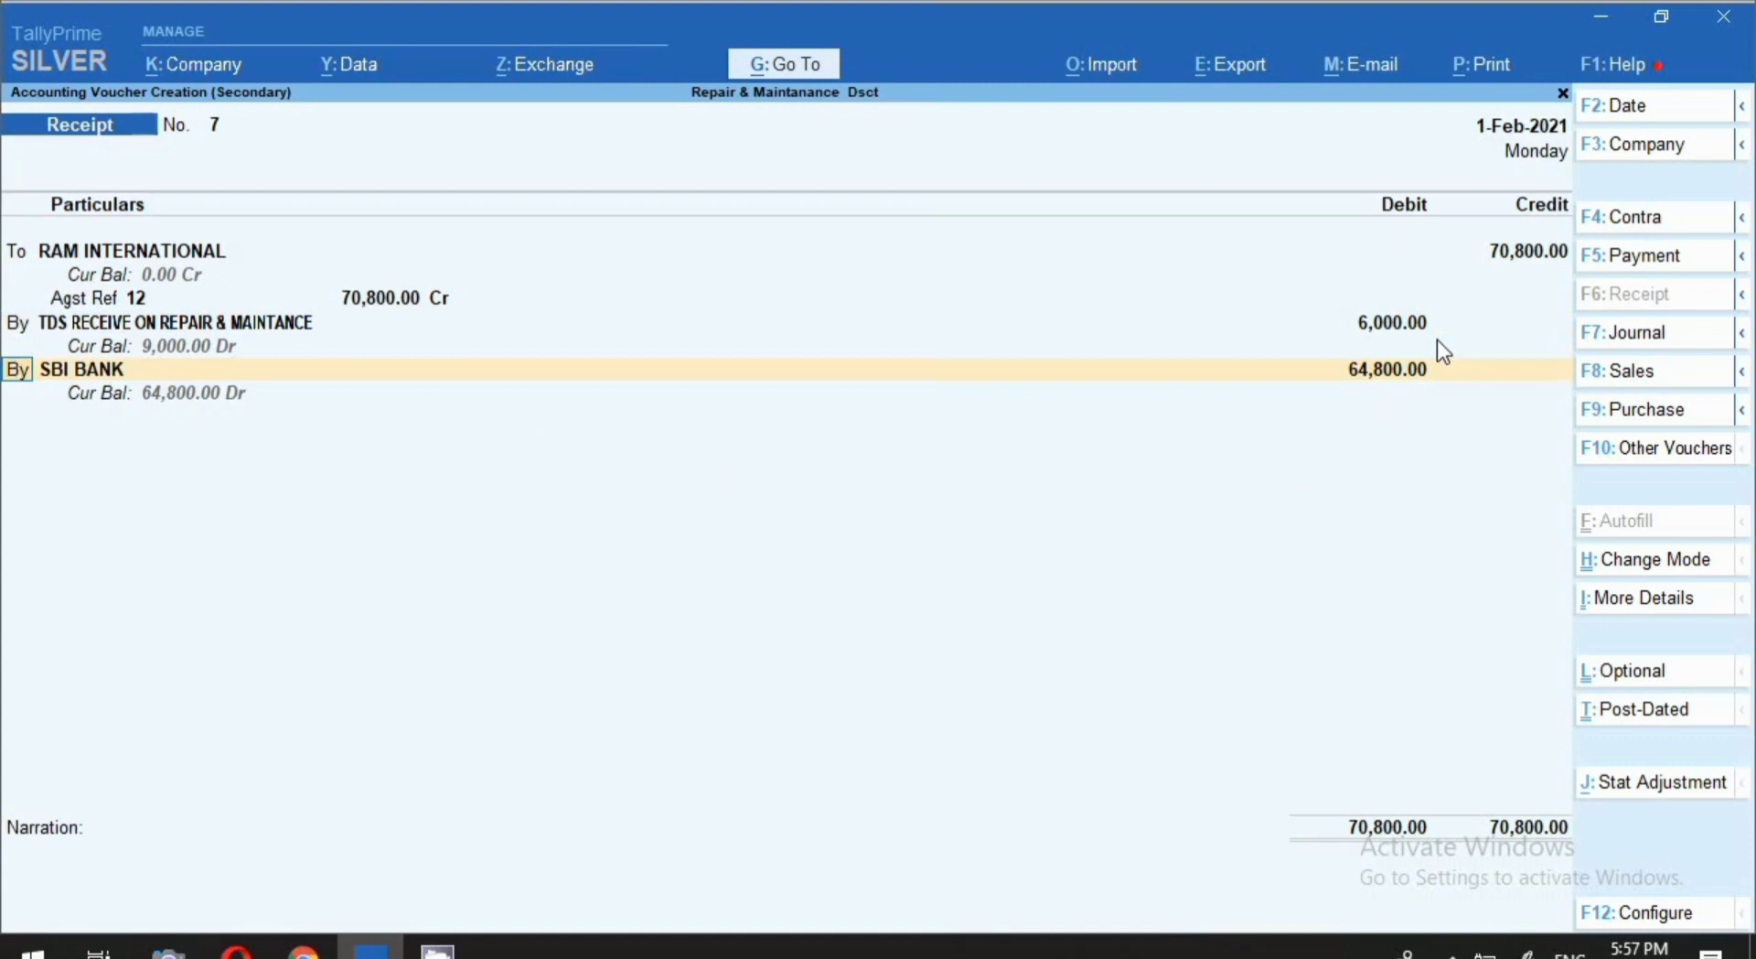
{"action": "key", "text": "Return"}
{"action": "key", "text": "Return"}
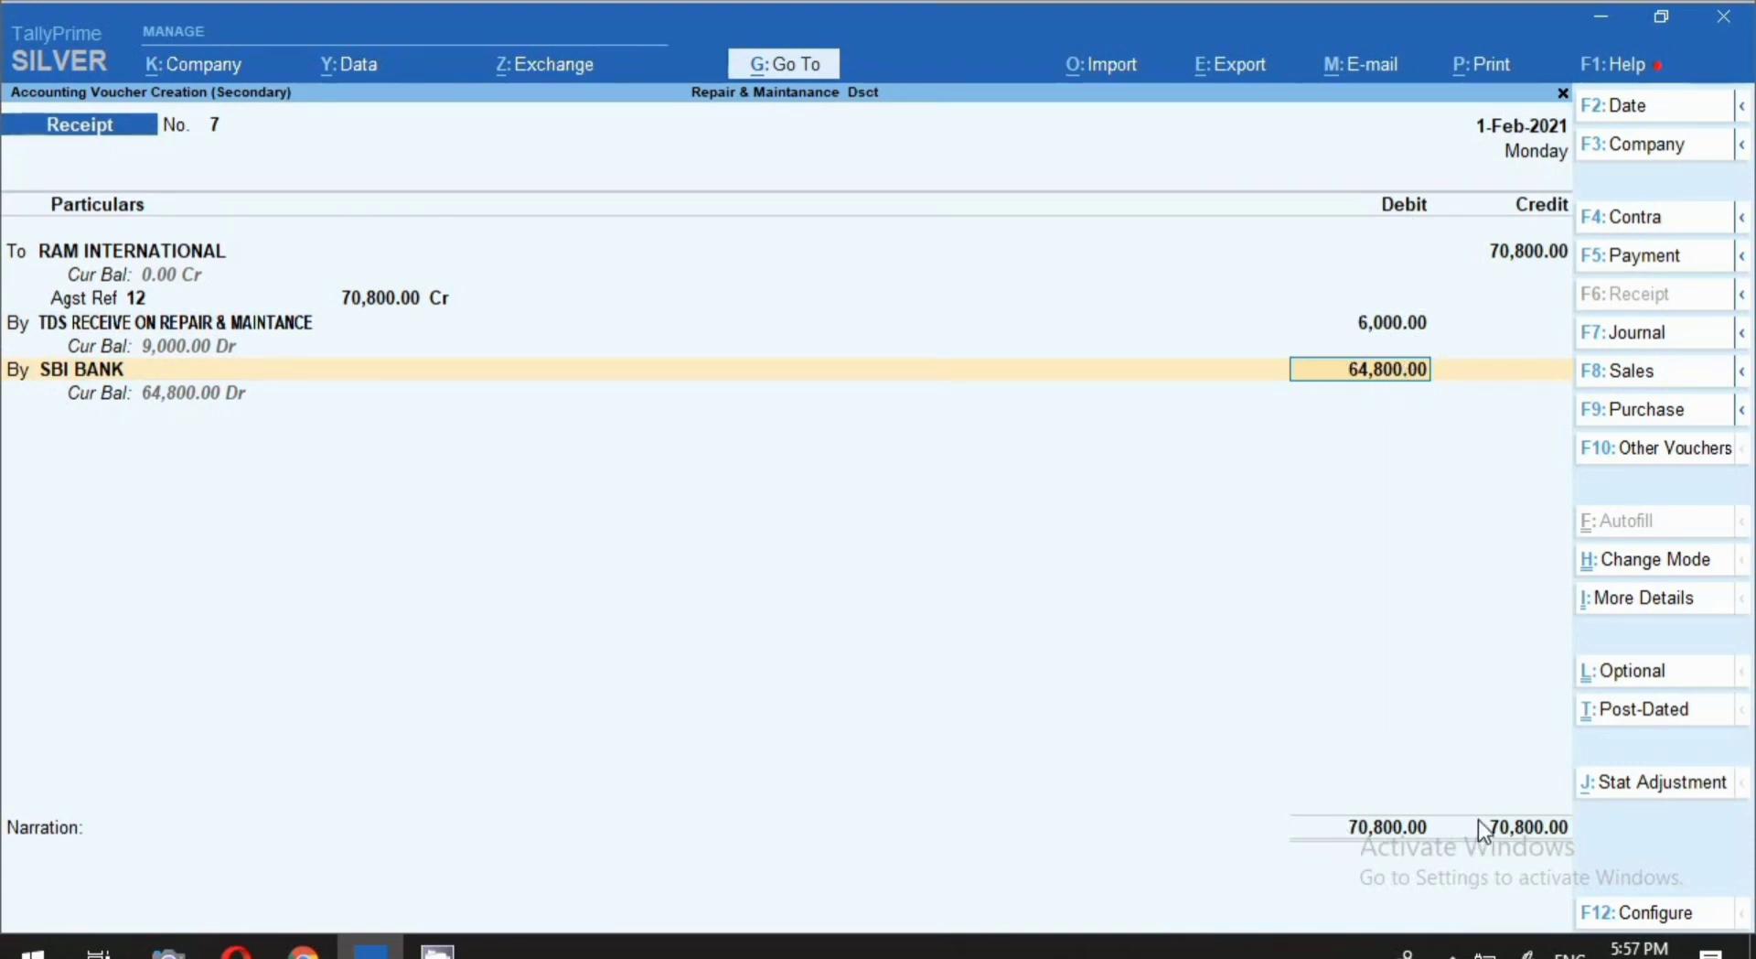
- Allocate the SBI BANK amount as Cheque/DD from RAM INTERNATIONAL with instrument date 1-Feb-2021, and save the receipt voucher
{"action": "key", "text": "Return"}
{"action": "key", "text": "Return"}
{"action": "key", "text": "Return"}
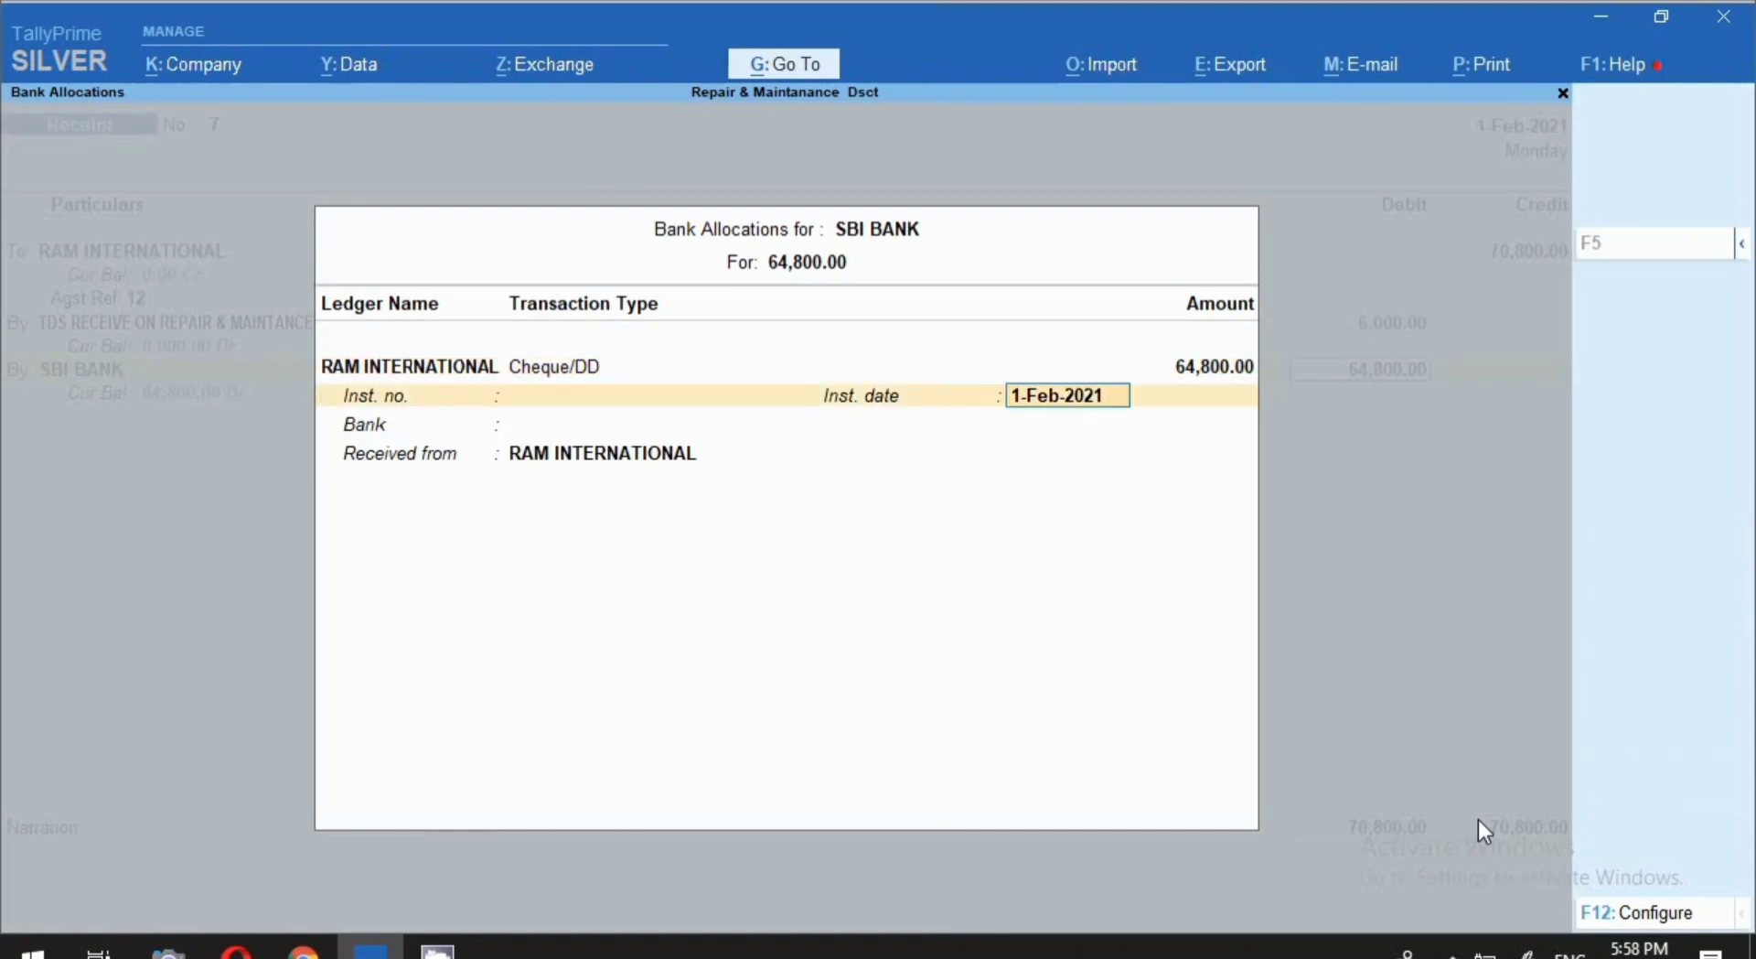
{"action": "key", "text": "Return"}
{"action": "key", "text": "ctrl"}
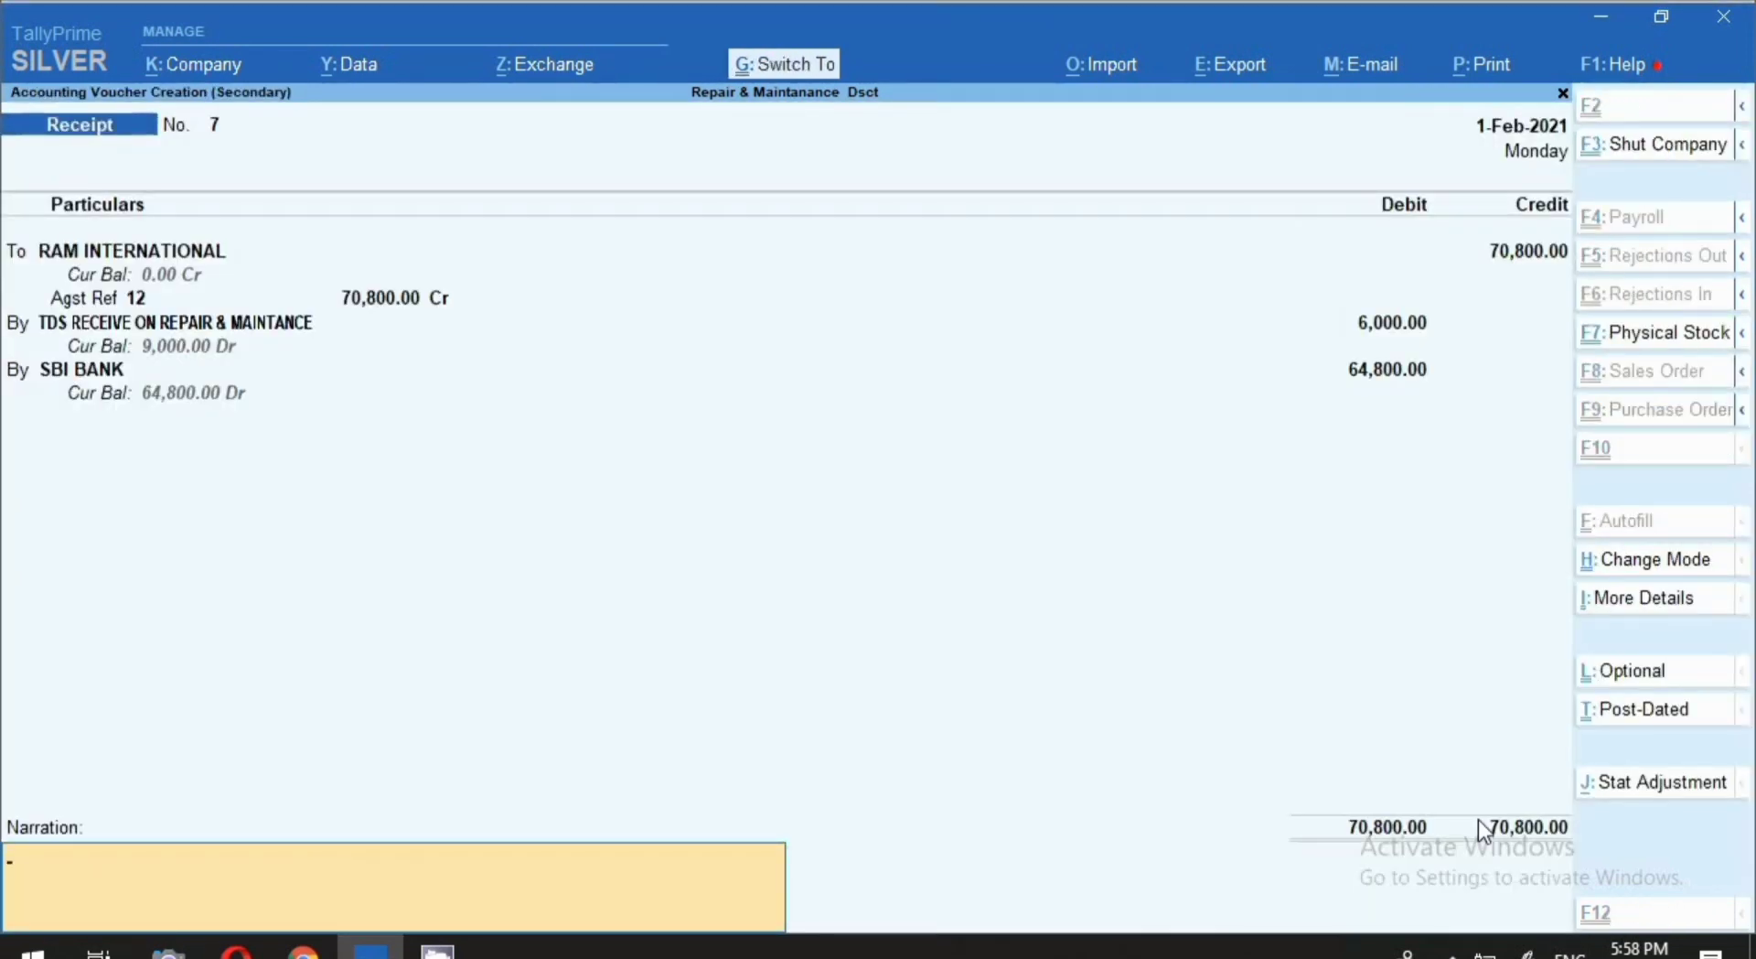
{"action": "key", "text": "ctrl+a"}
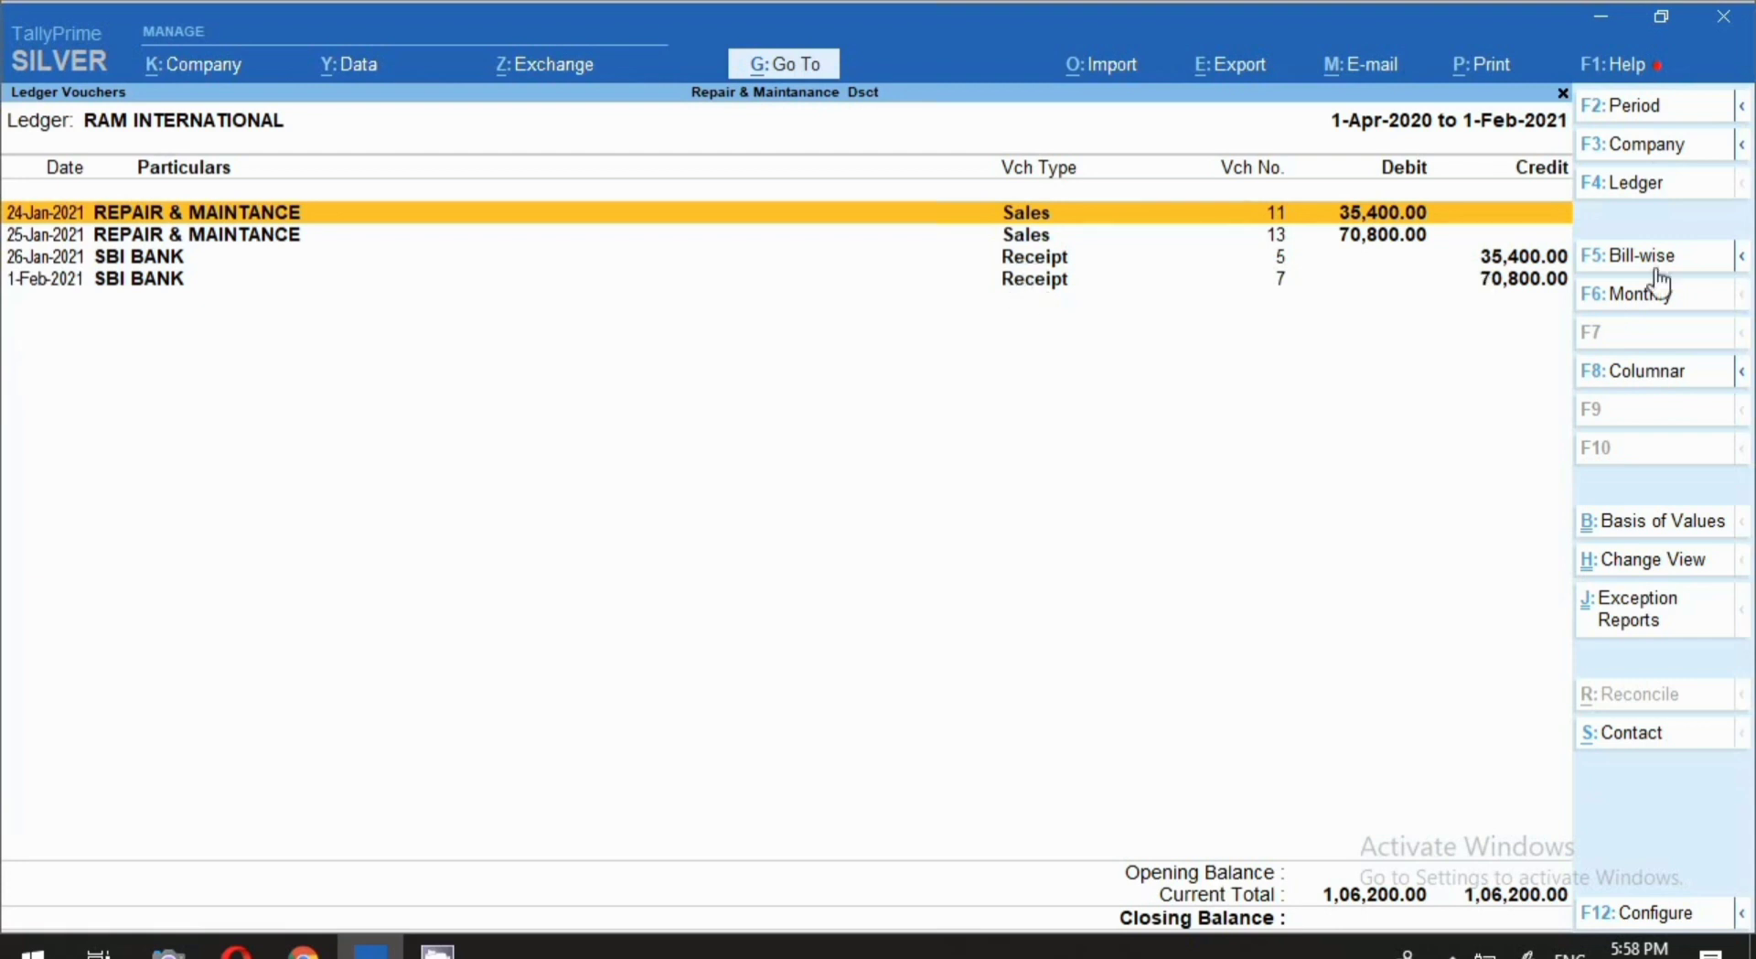
- Review the TDS and bank entries of the 26-Jan-2021 receipt in the RAM INTERNATIONAL ledger, then close it without changes
{"action": "left_click", "coordinate": [1509, 259]}
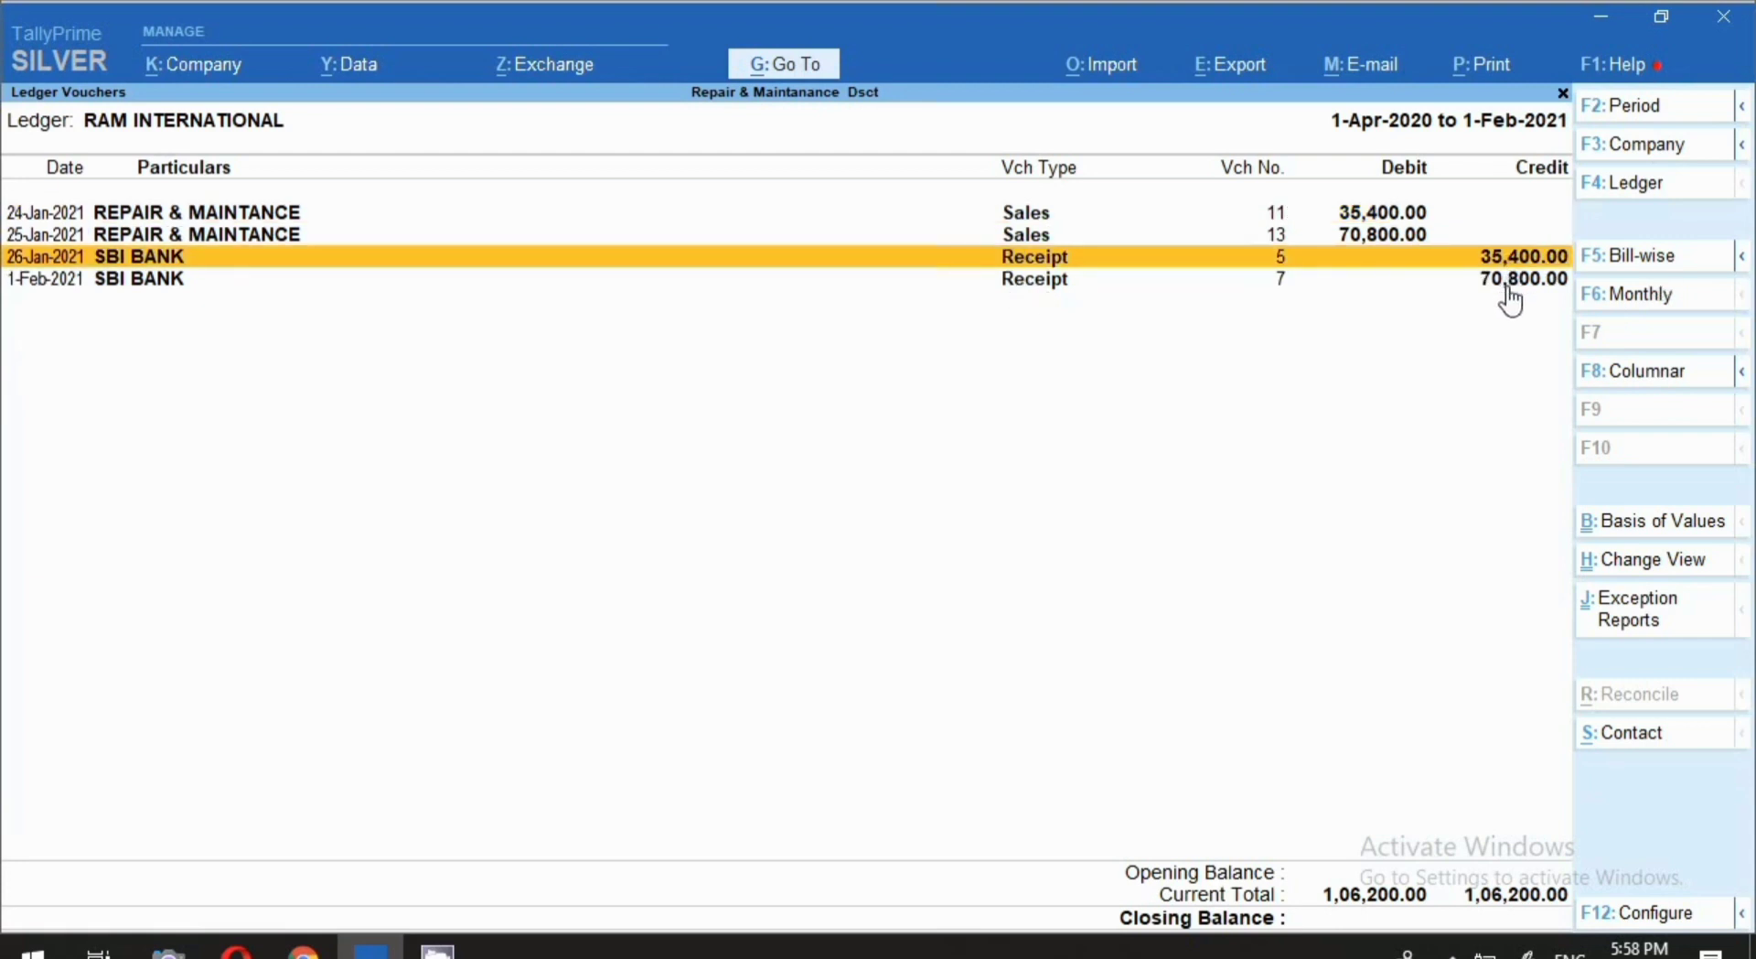
{"action": "key", "text": "Return"}
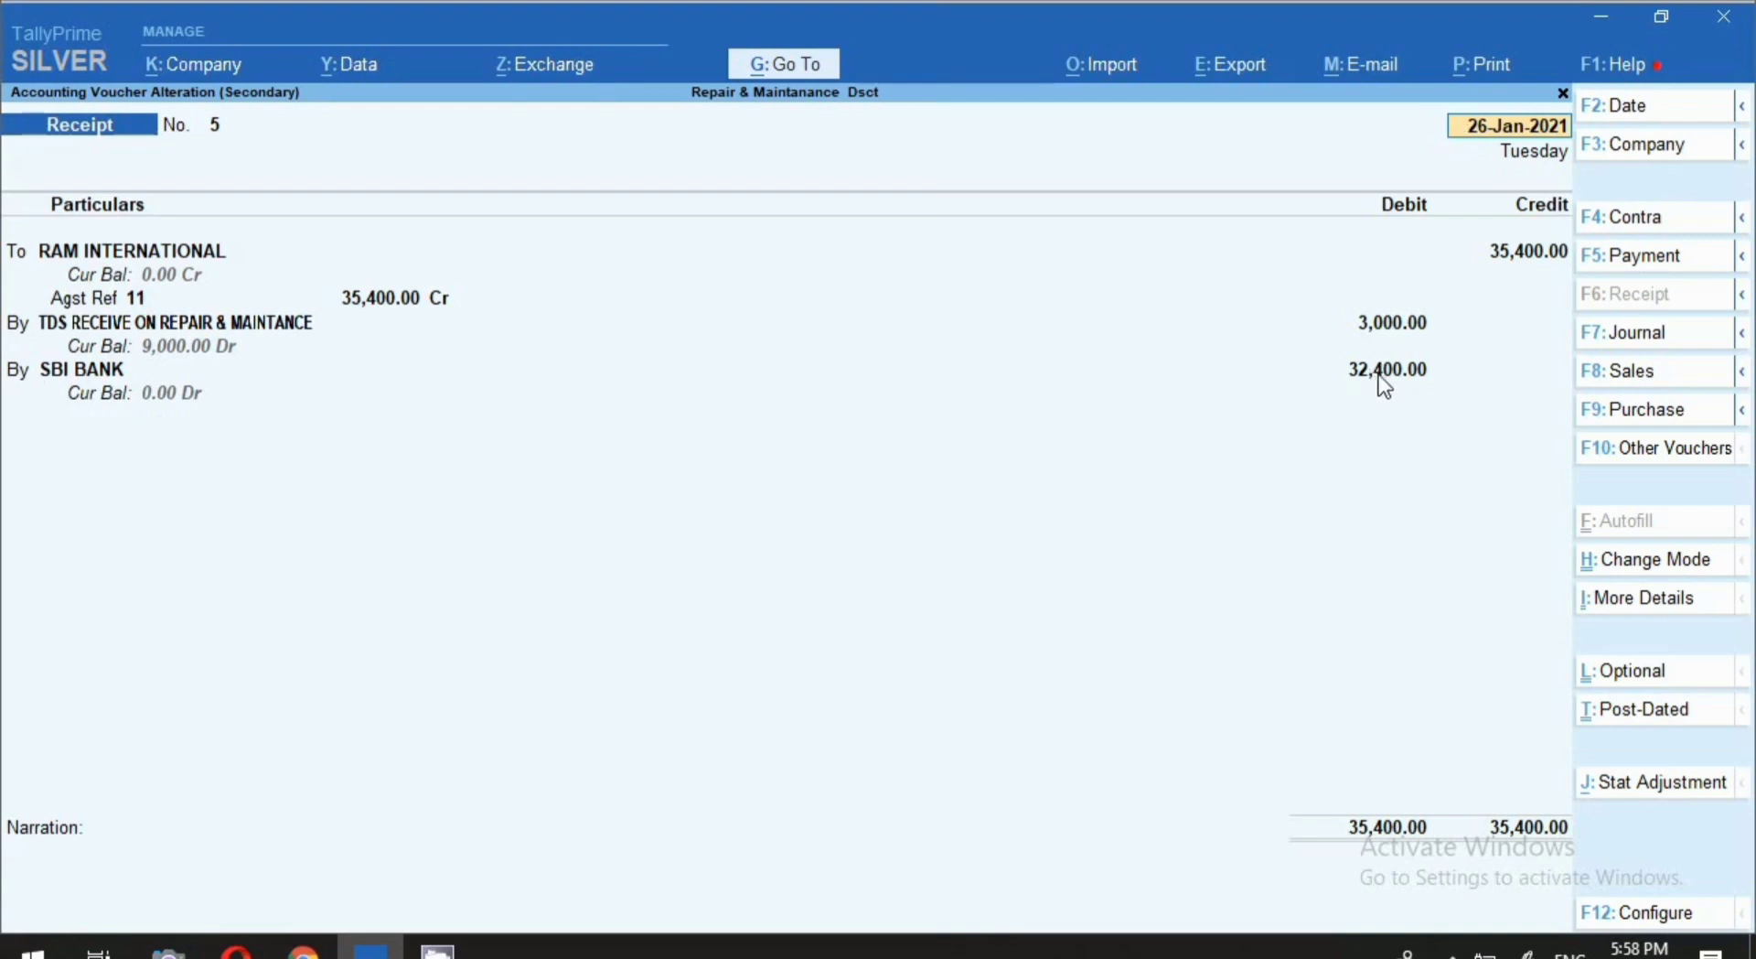
{"action": "key", "text": "BackSpace"}
{"action": "key", "text": "Escape"}
{"action": "key", "text": "y"}
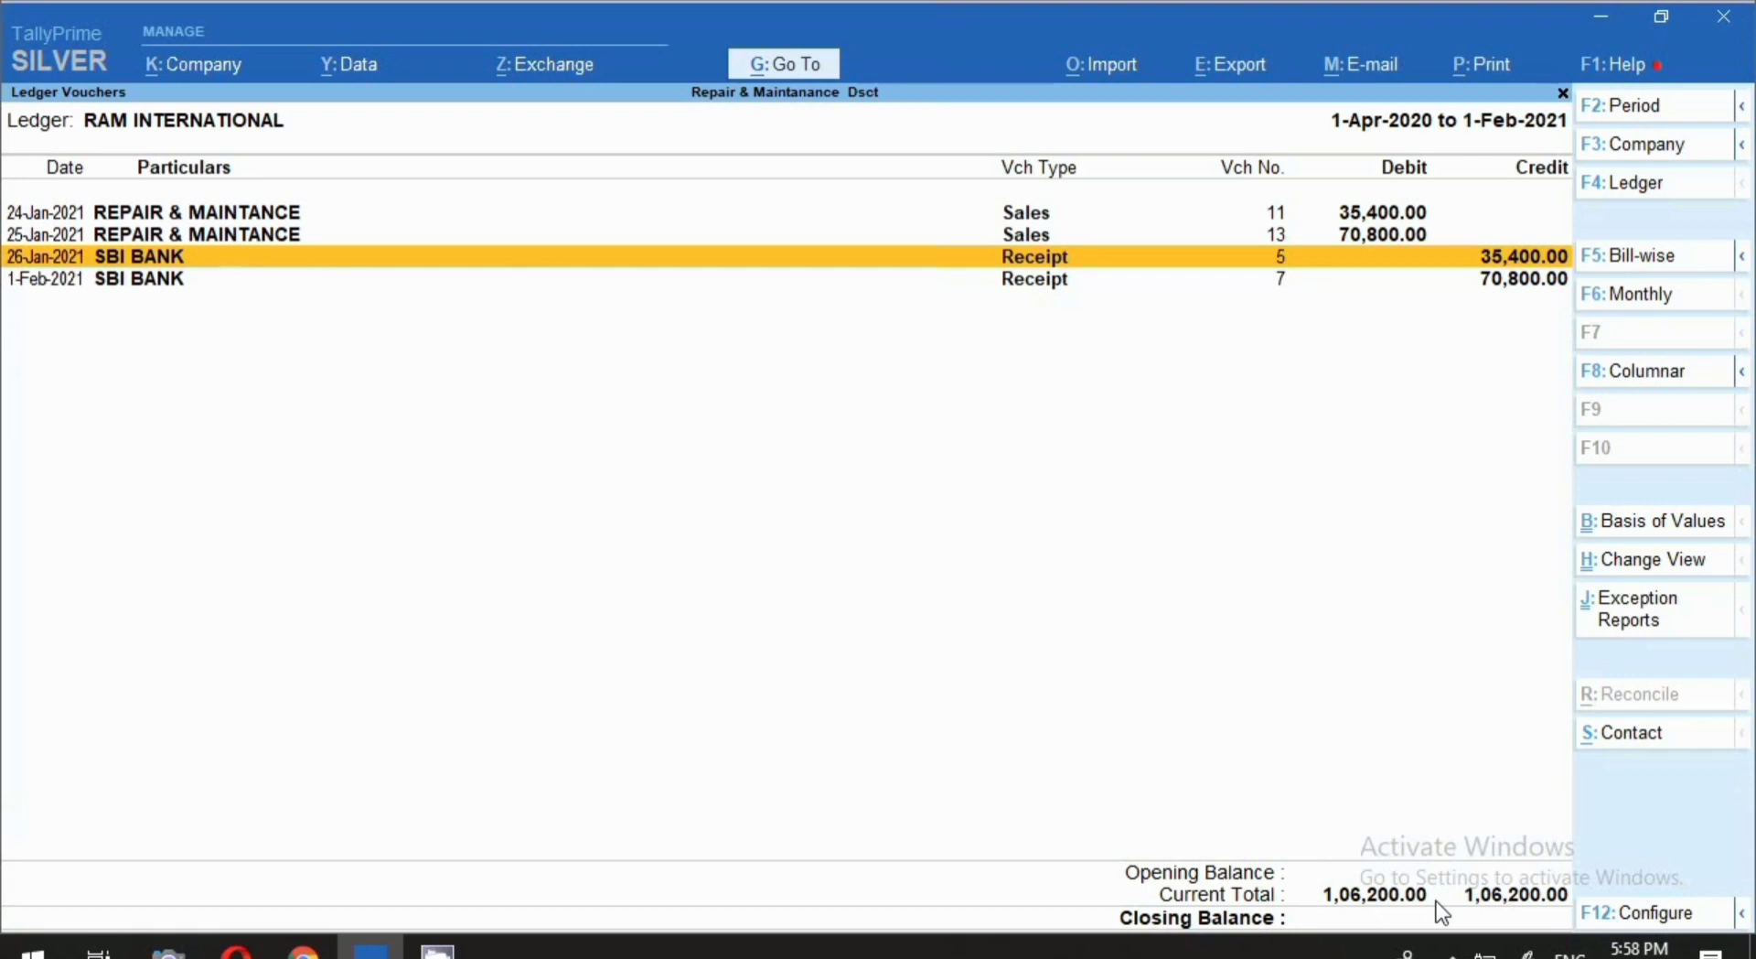
- Open the Balance Sheet and drill through Current Assets into the monthly summary of TDS RECEIVE ON REPAIR & MAINTANCE
{"action": "left_click", "coordinate": [785, 64]}
{"action": "key", "text": "Return"}
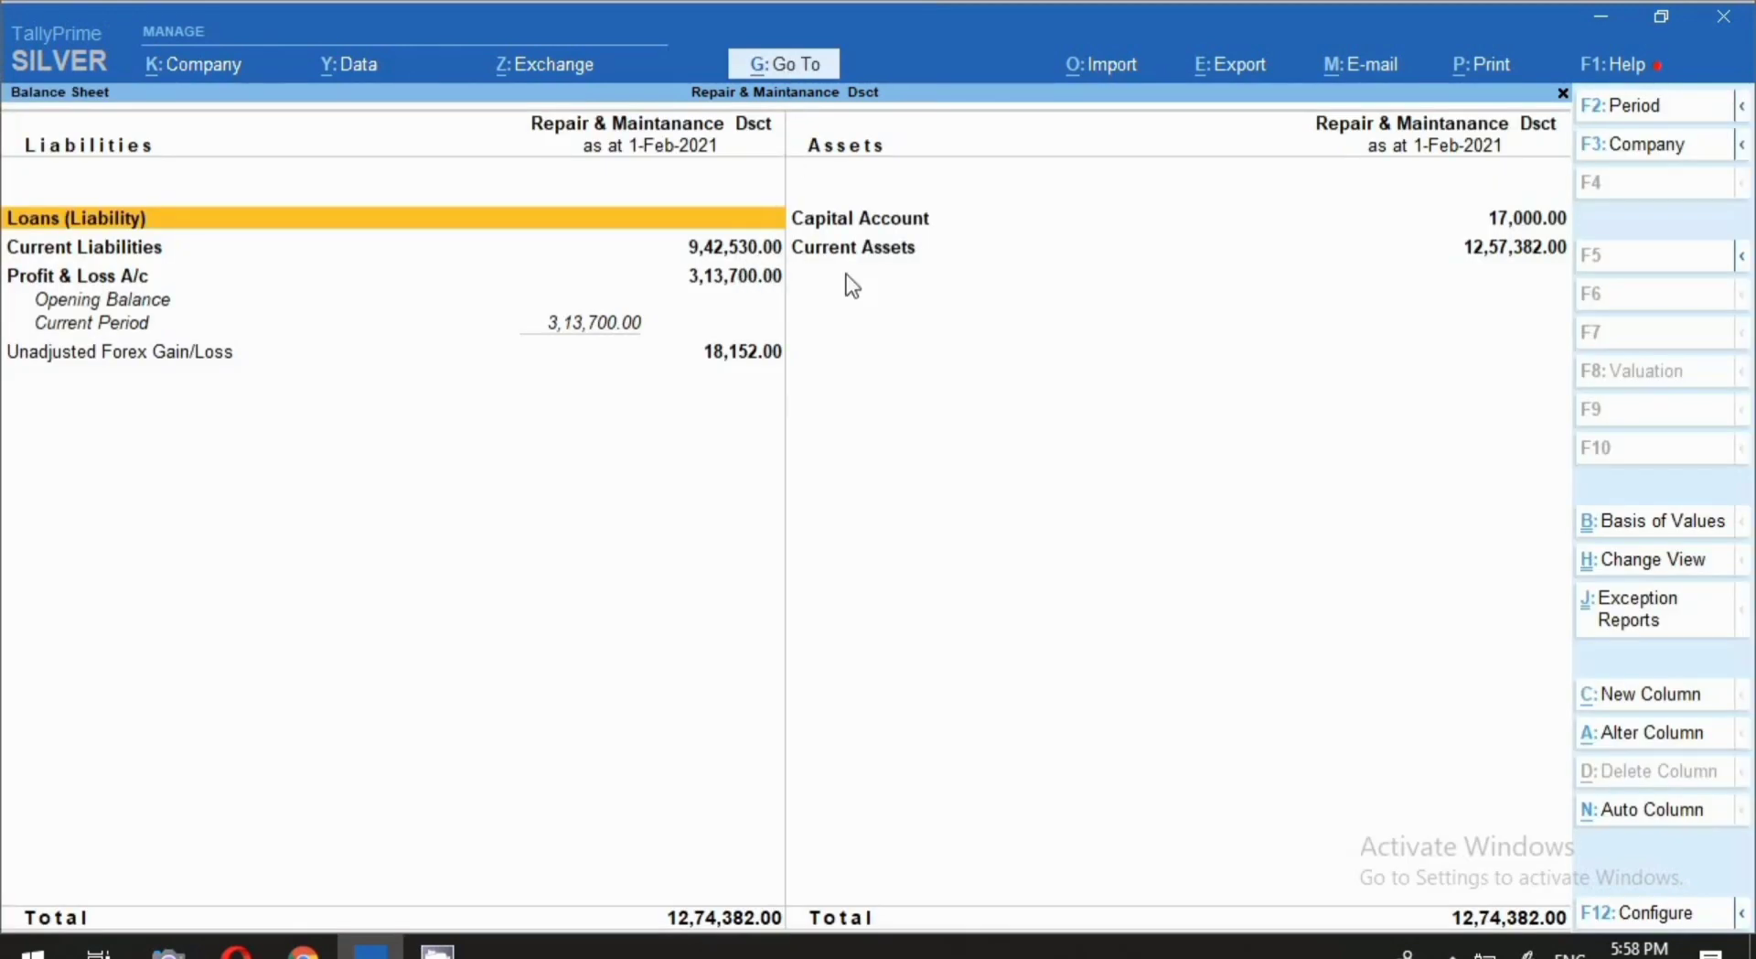
{"action": "left_click", "coordinate": [830, 254]}
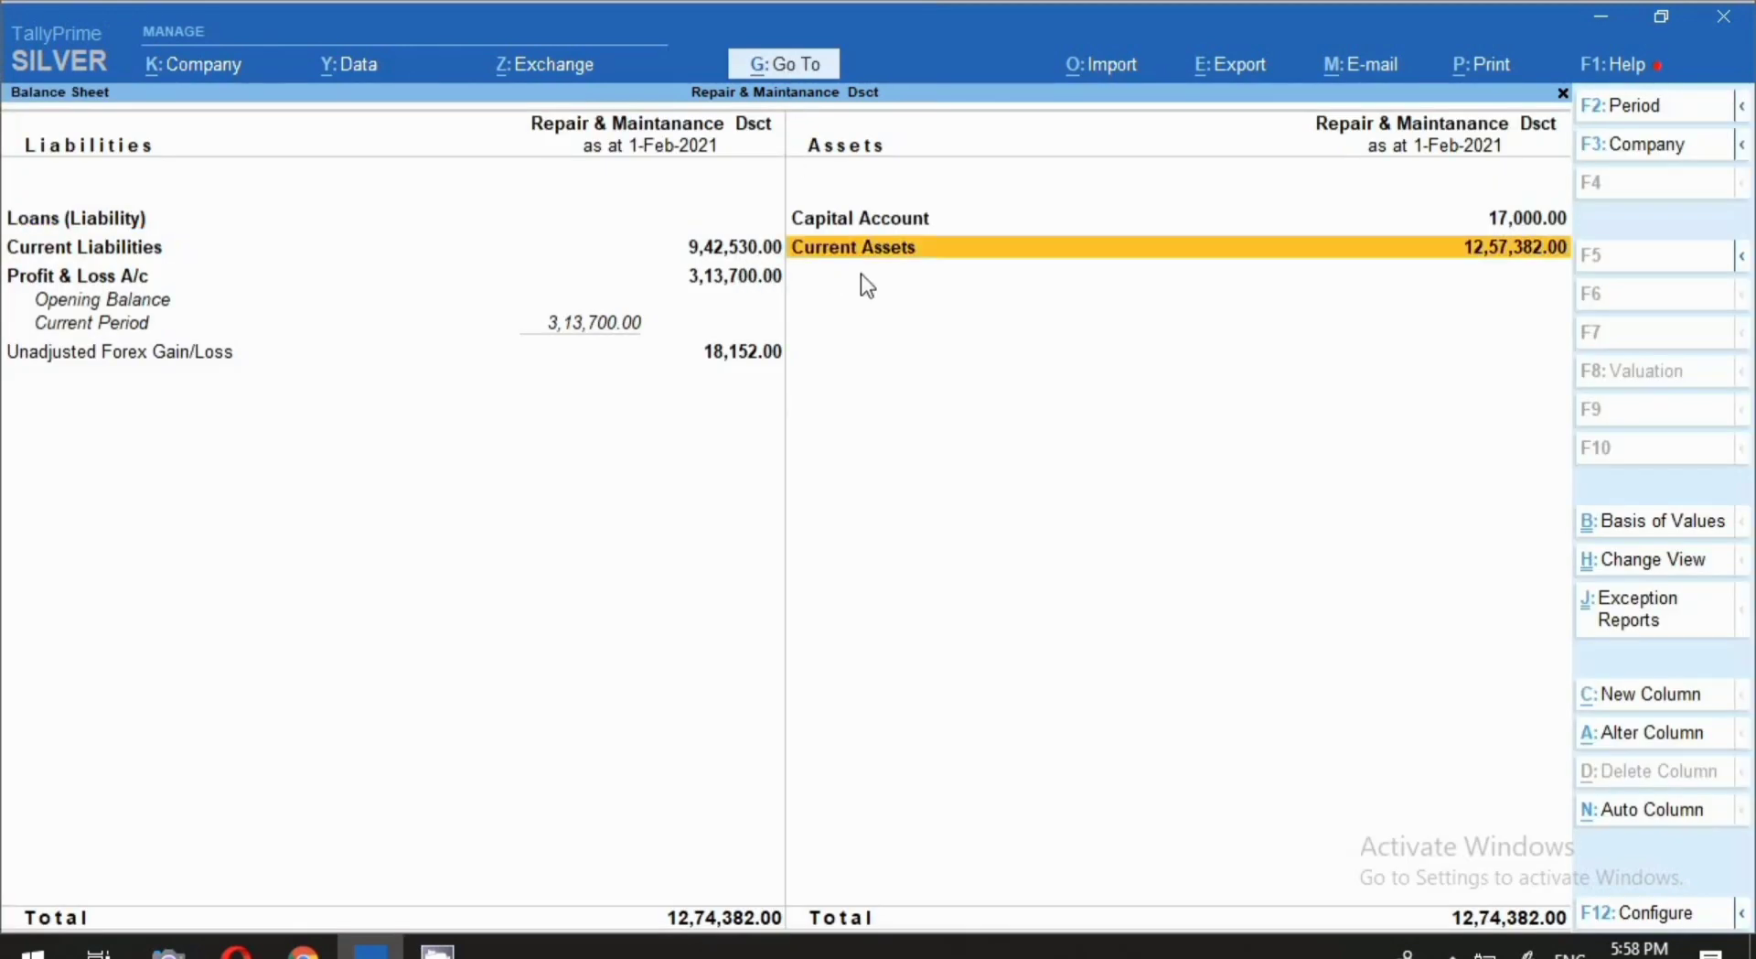
{"action": "key", "text": "Return"}
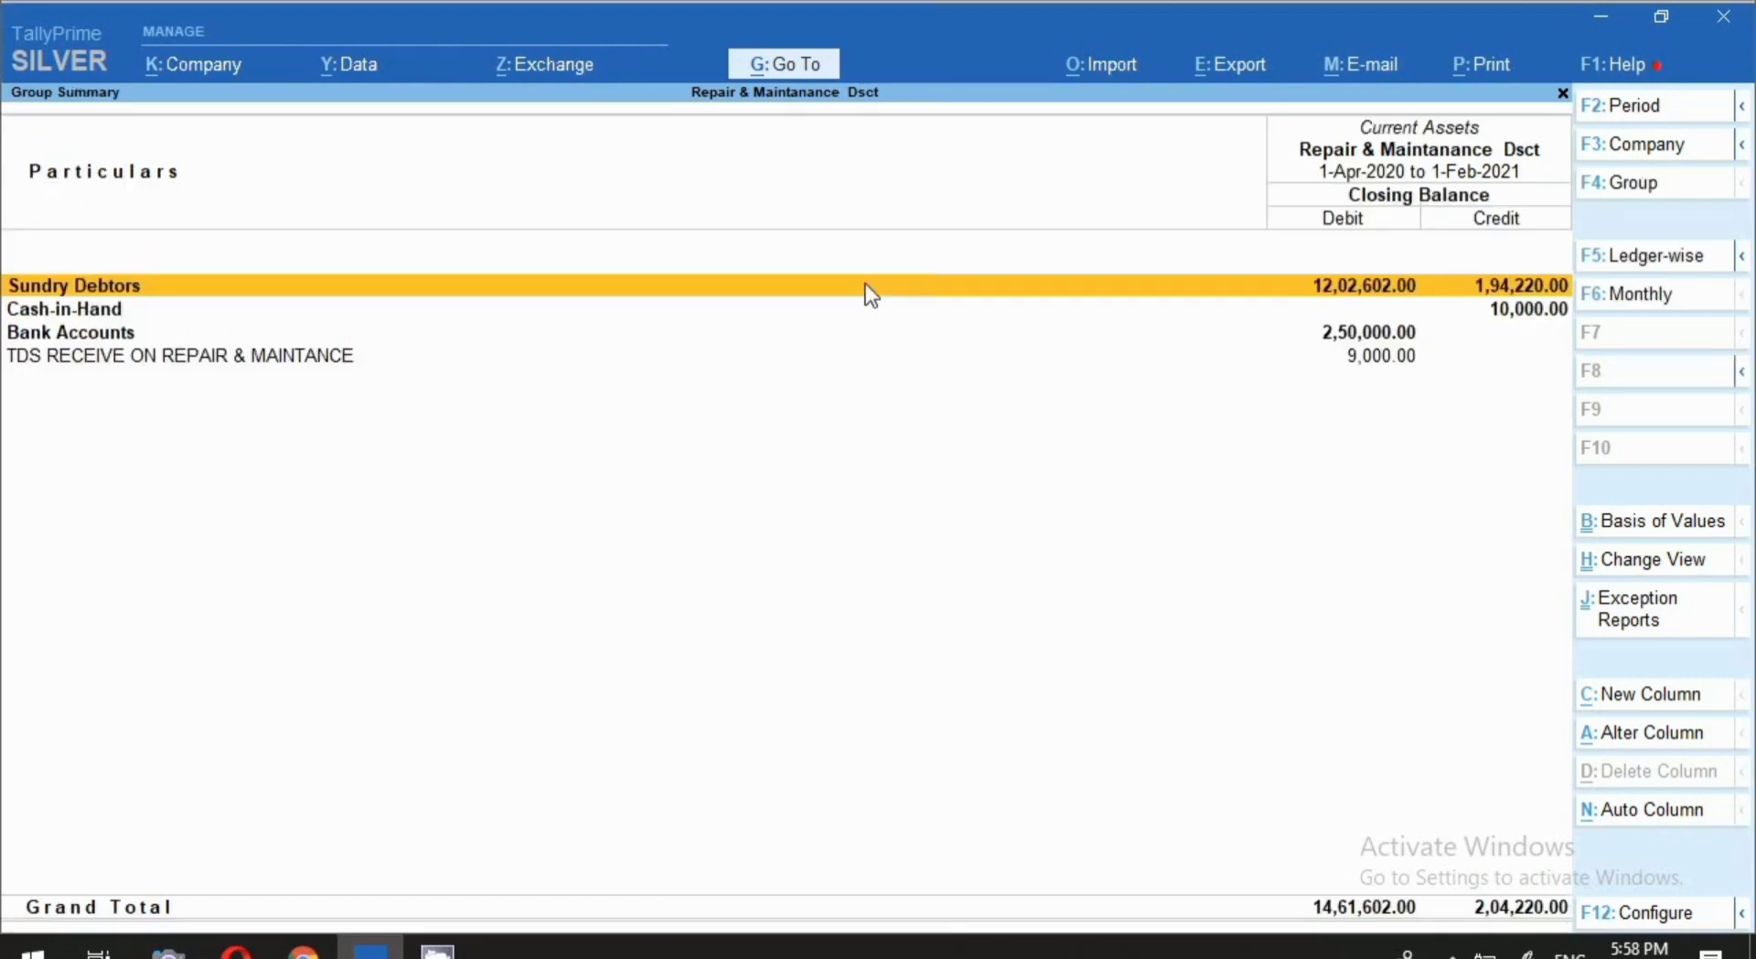
{"action": "key", "text": "Down"}
{"action": "key", "text": "Down"}
{"action": "key", "text": "Down"}
{"action": "key", "text": "Return"}
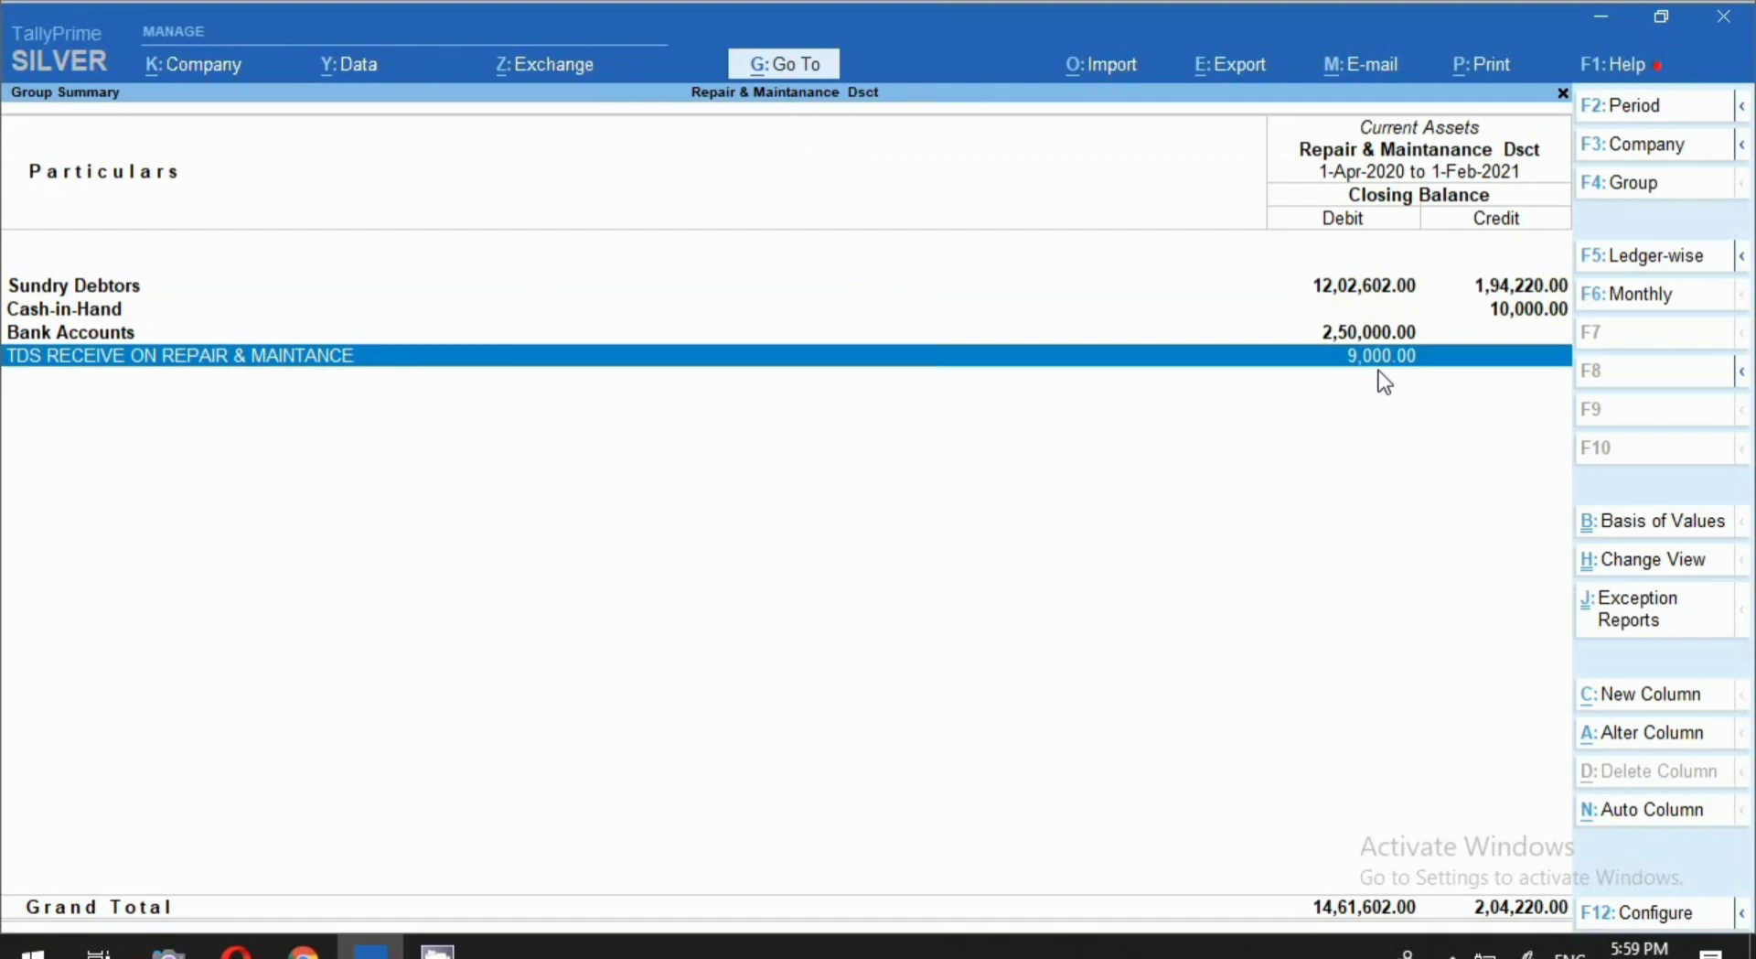
{"action": "key", "text": "Return"}
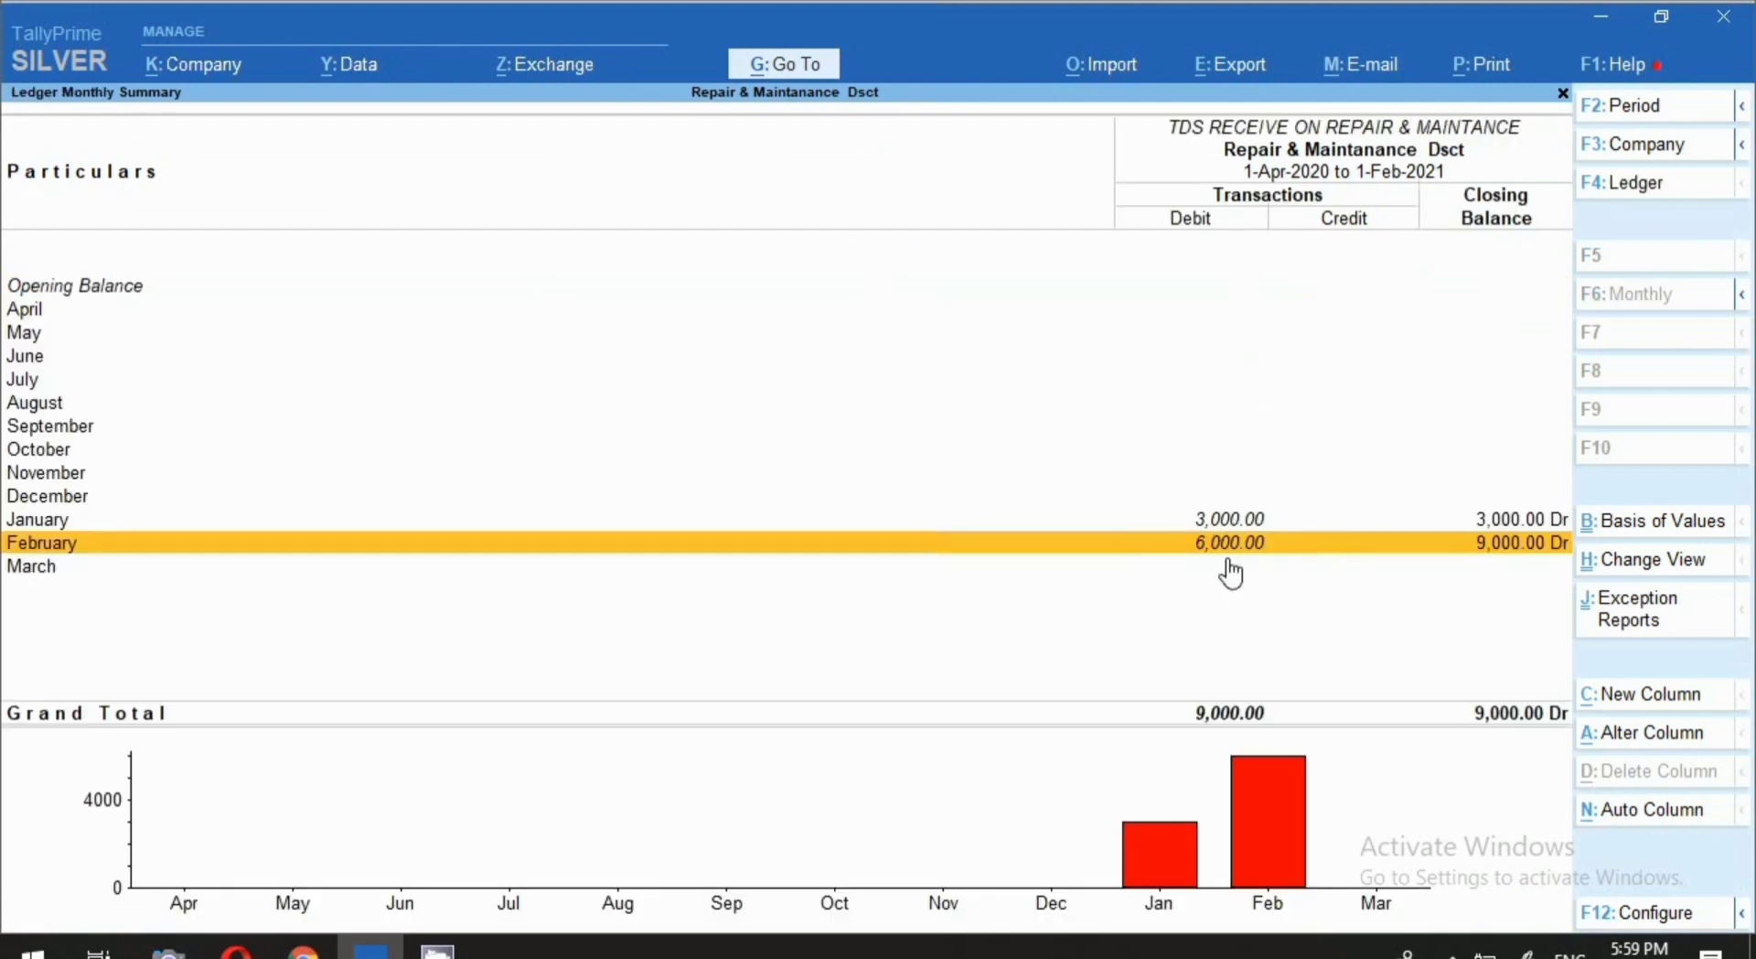
- Check the January and February vouchers of the TDS RECEIVE ON REPAIR & MAINTANCE ledger and return to the Balance Sheet
{"action": "key", "text": "Up"}
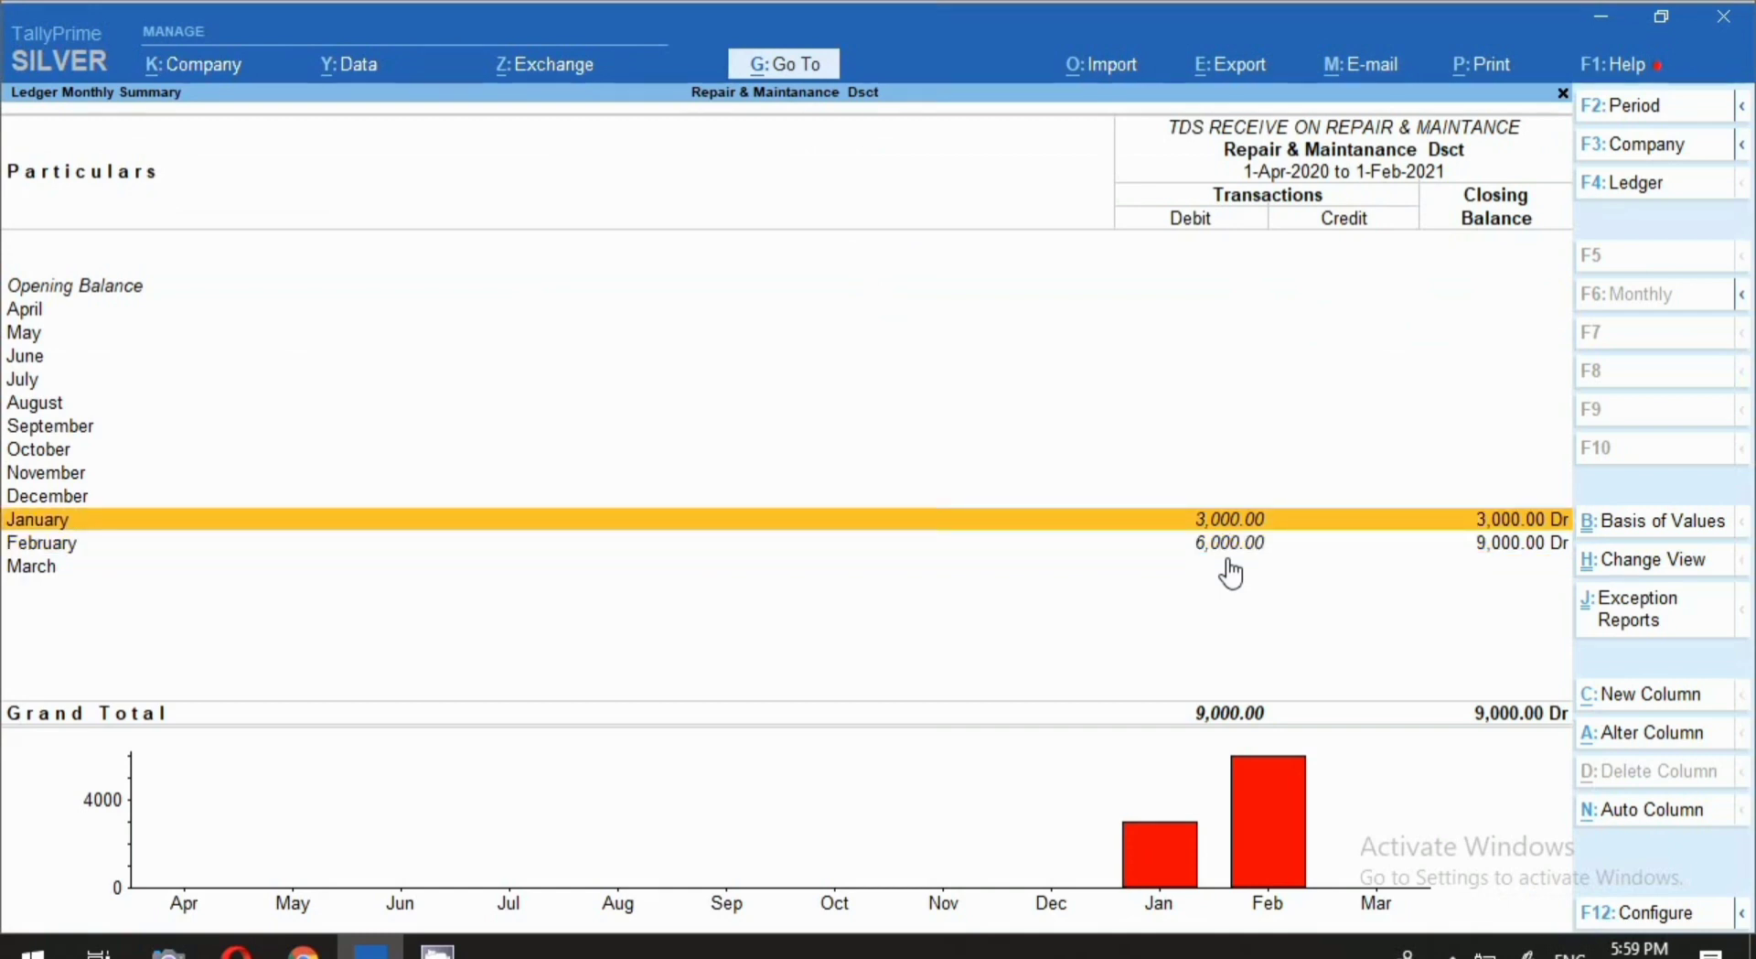
{"action": "key", "text": "Down"}
{"action": "key", "text": "Up"}
{"action": "key", "text": "Return"}
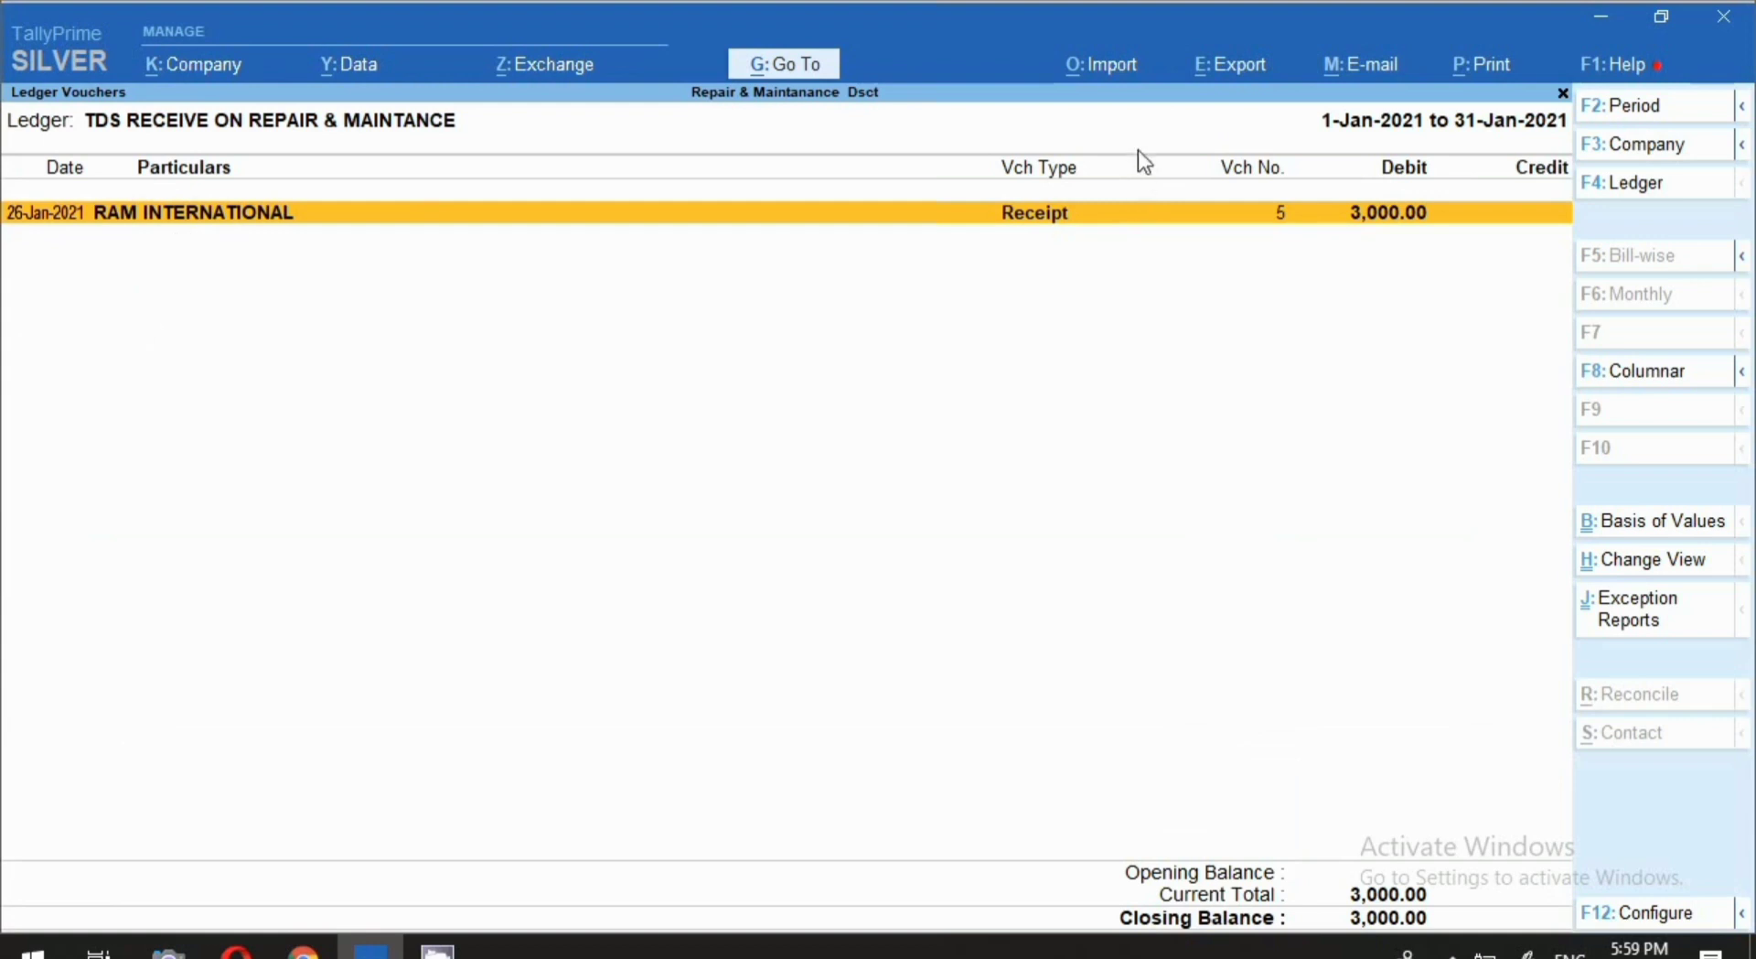
{"action": "key", "text": "Escape"}
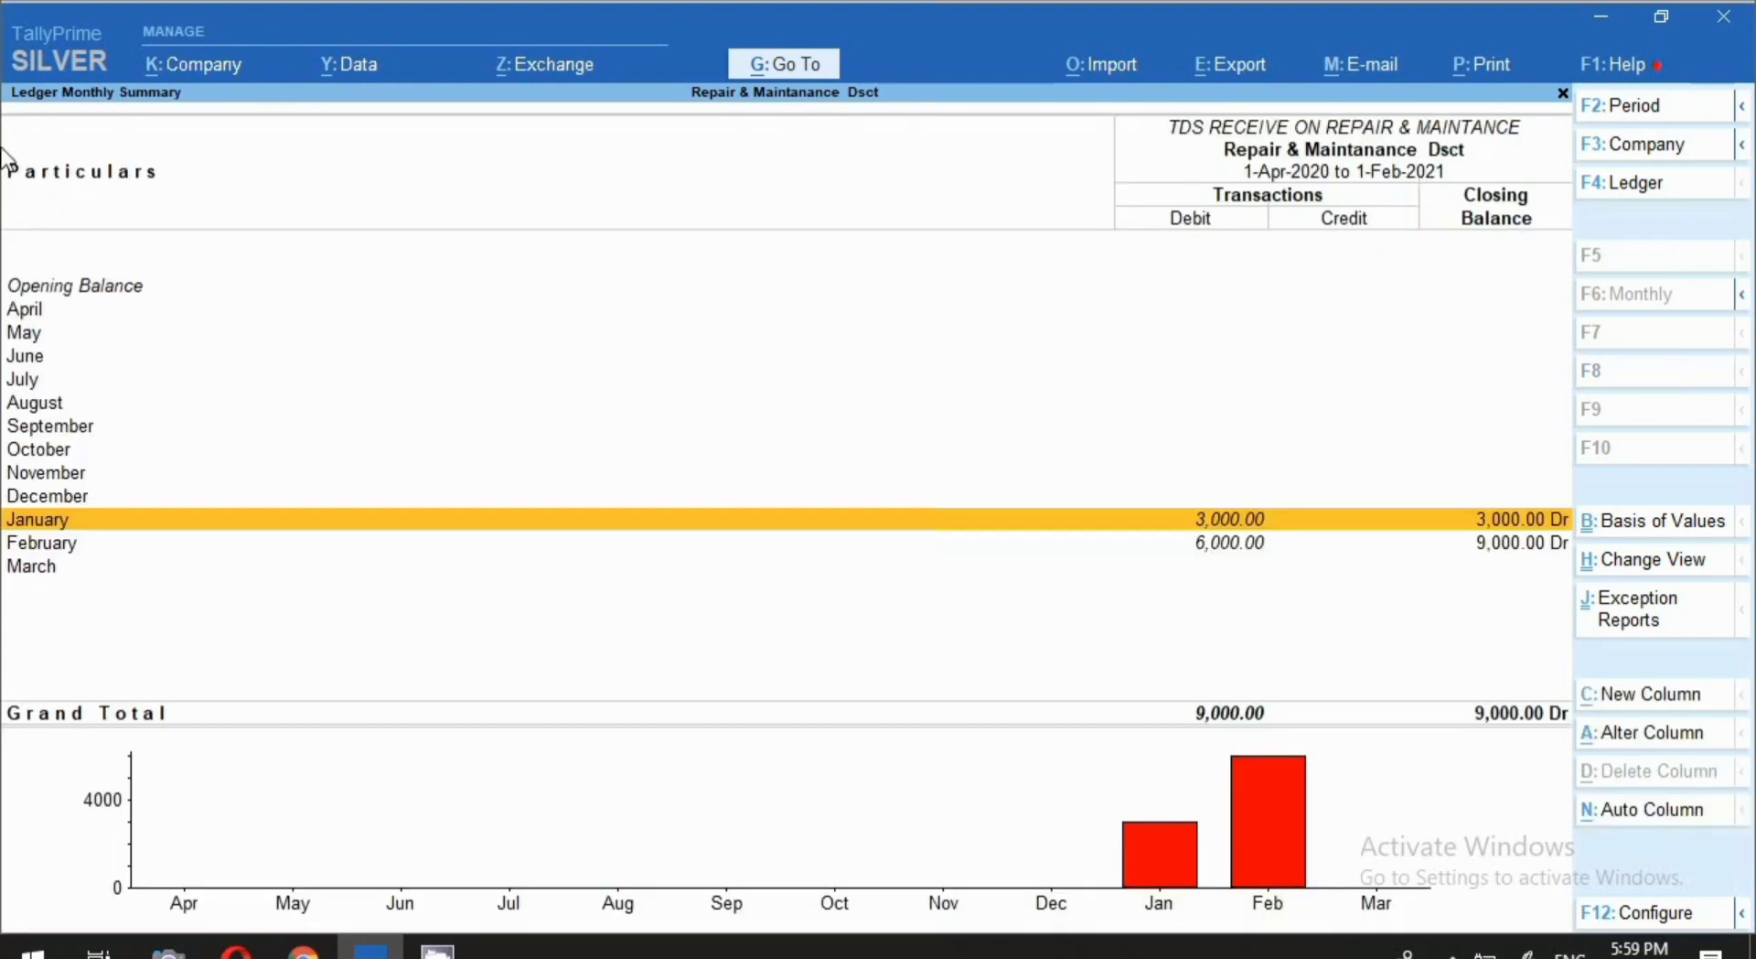
{"action": "key", "text": "Down"}
{"action": "key", "text": "Return"}
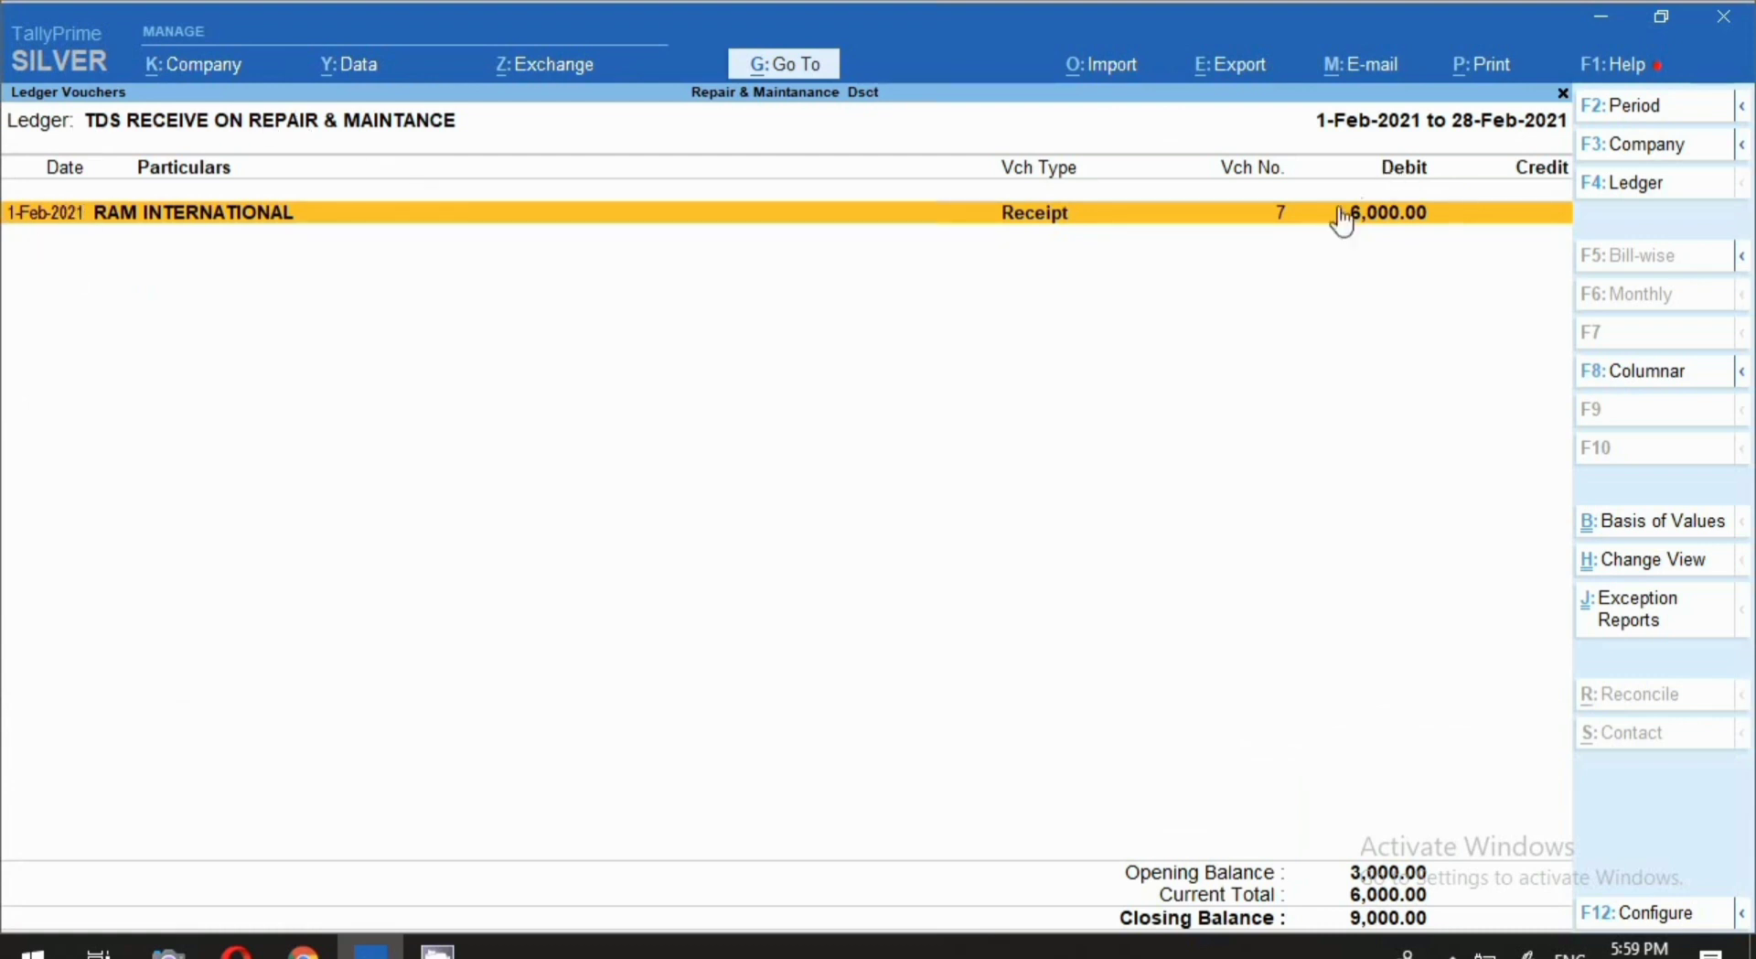
{"action": "key", "text": "Escape"}
{"action": "key", "text": "Escape"}
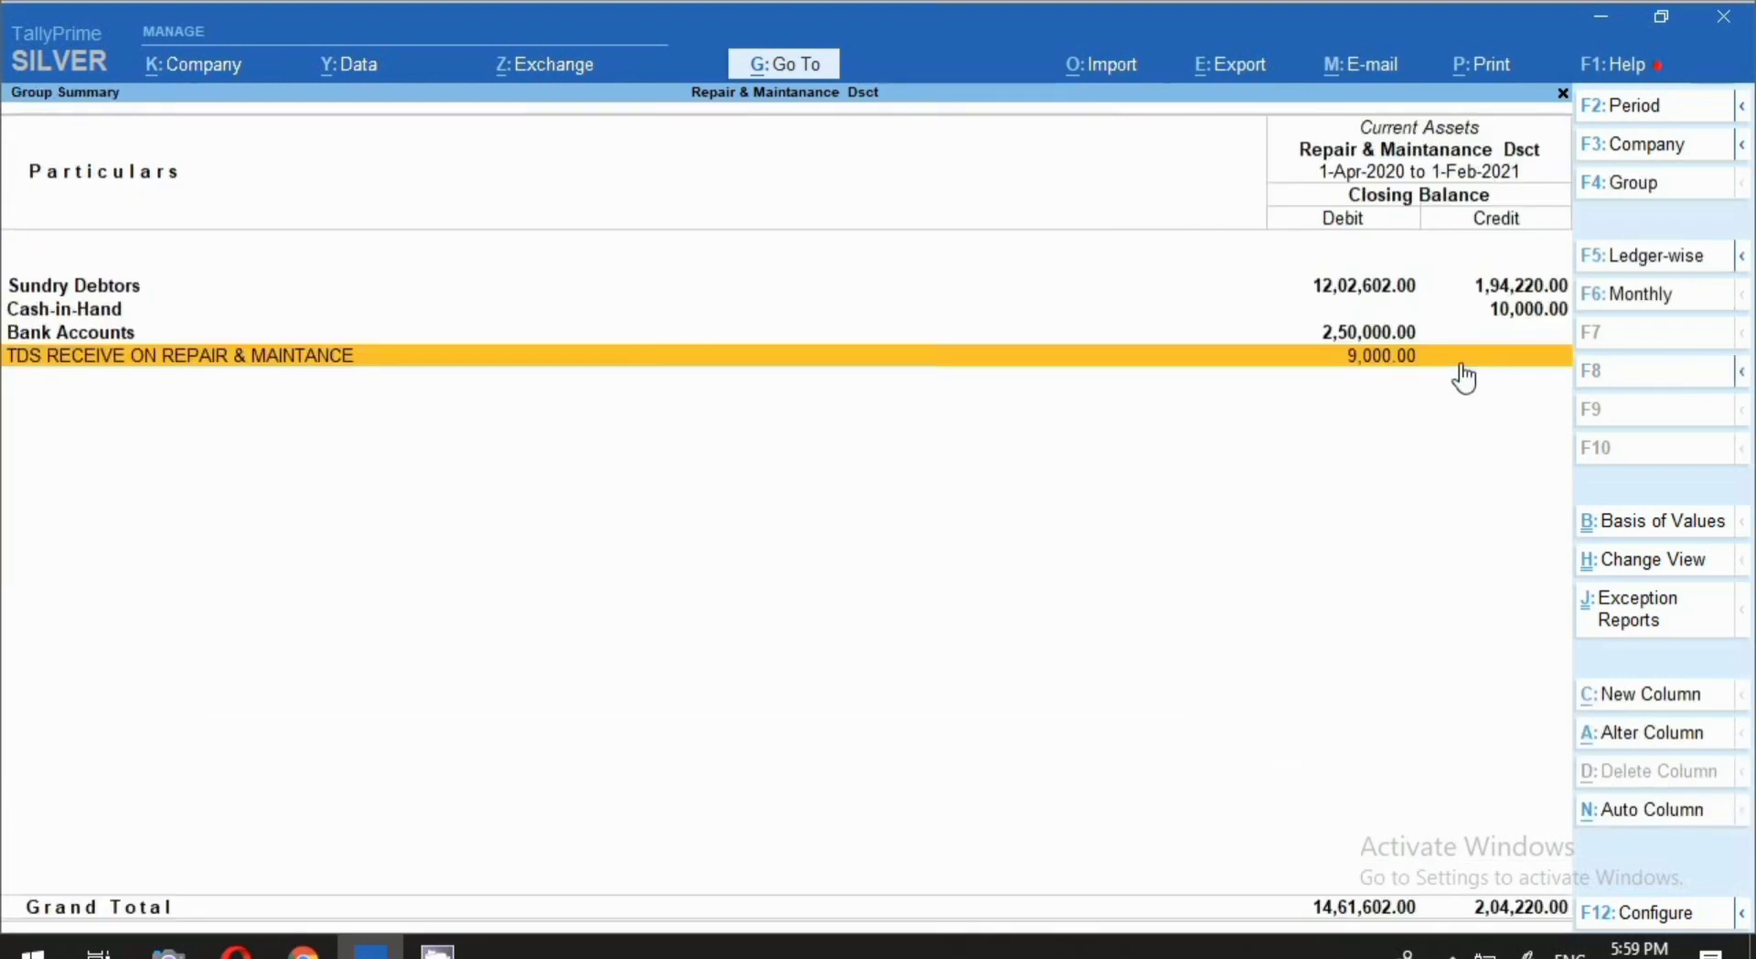
{"action": "key", "text": "Escape"}
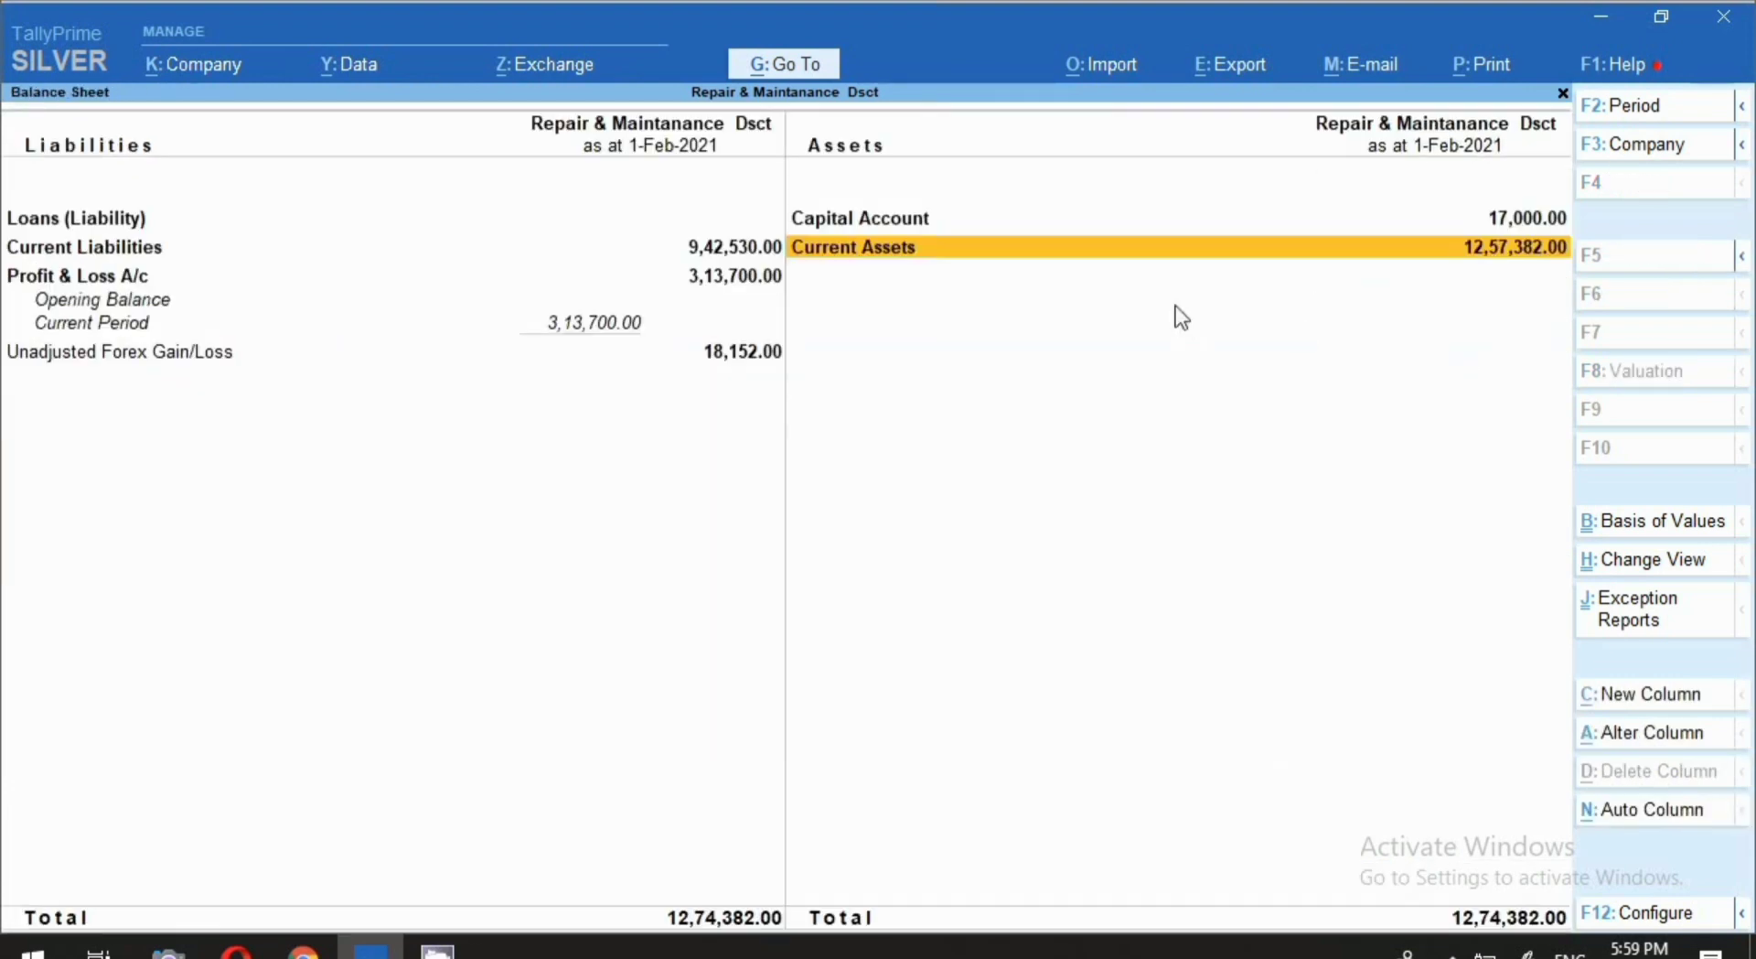
- Reopen the Current Assets group and highlight the TDS RECEIVE ON REPAIR & MAINTANCE ledger to review its balance
{"action": "left_click", "coordinate": [895, 257]}
{"action": "key", "text": "Down"}
{"action": "key", "text": "Down"}
{"action": "key", "text": "Down"}
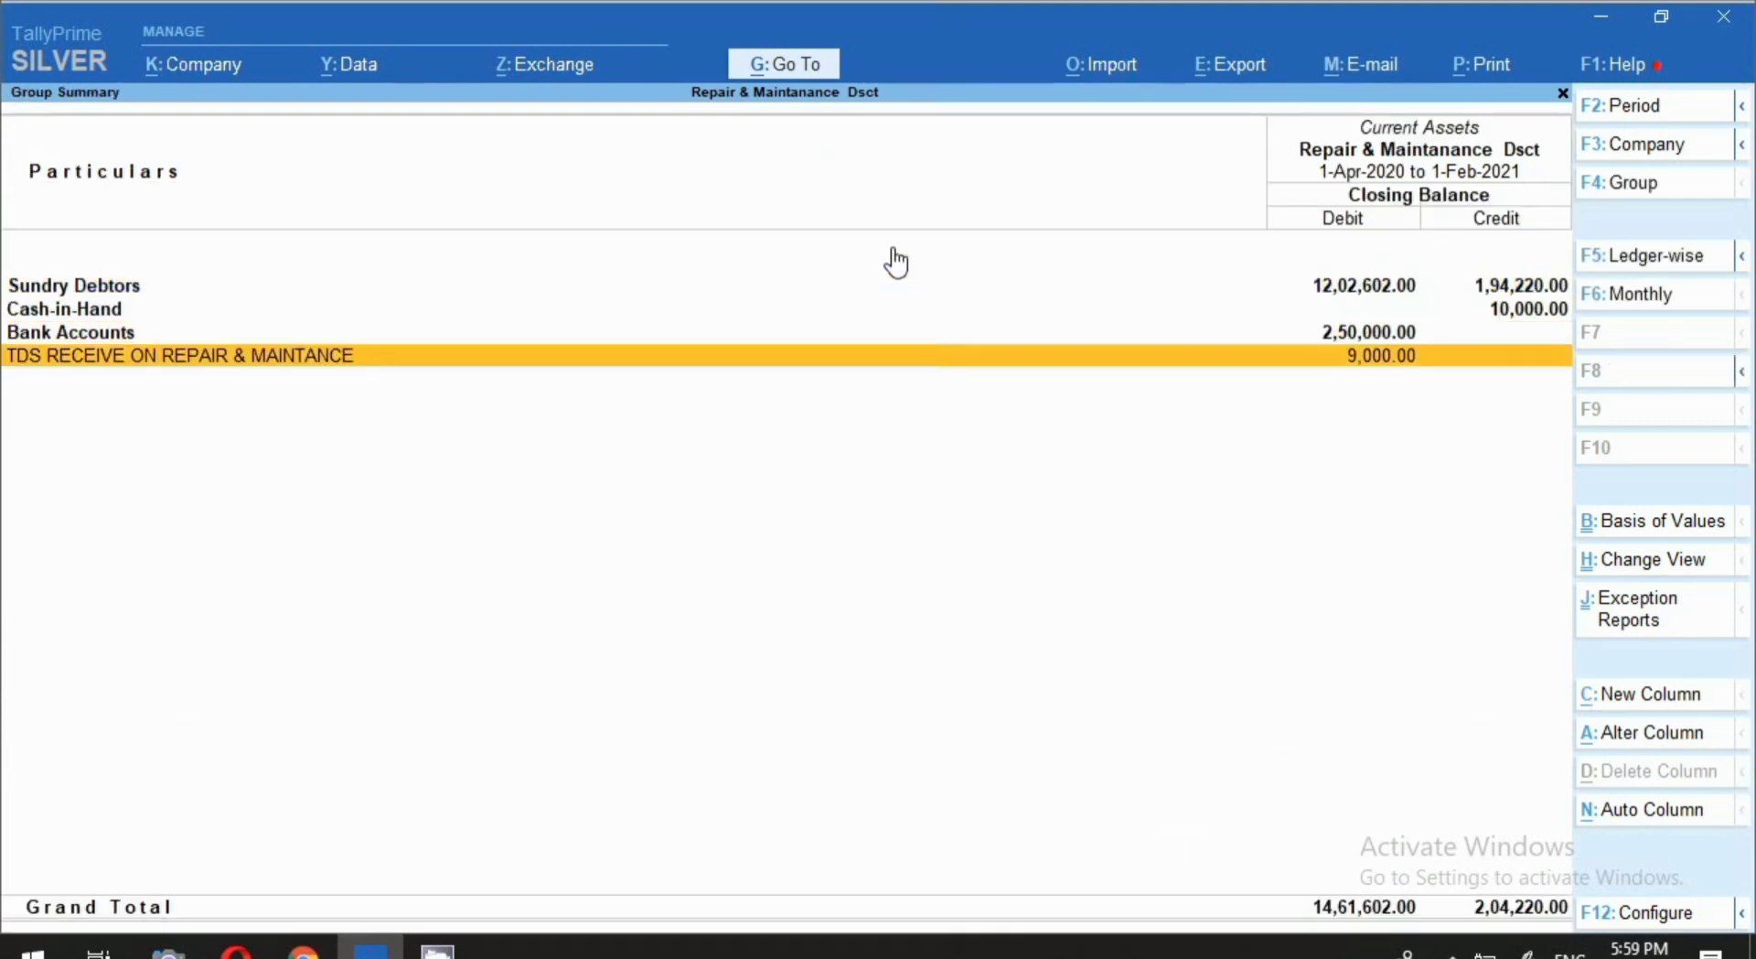
{"action": "key", "text": "Return"}
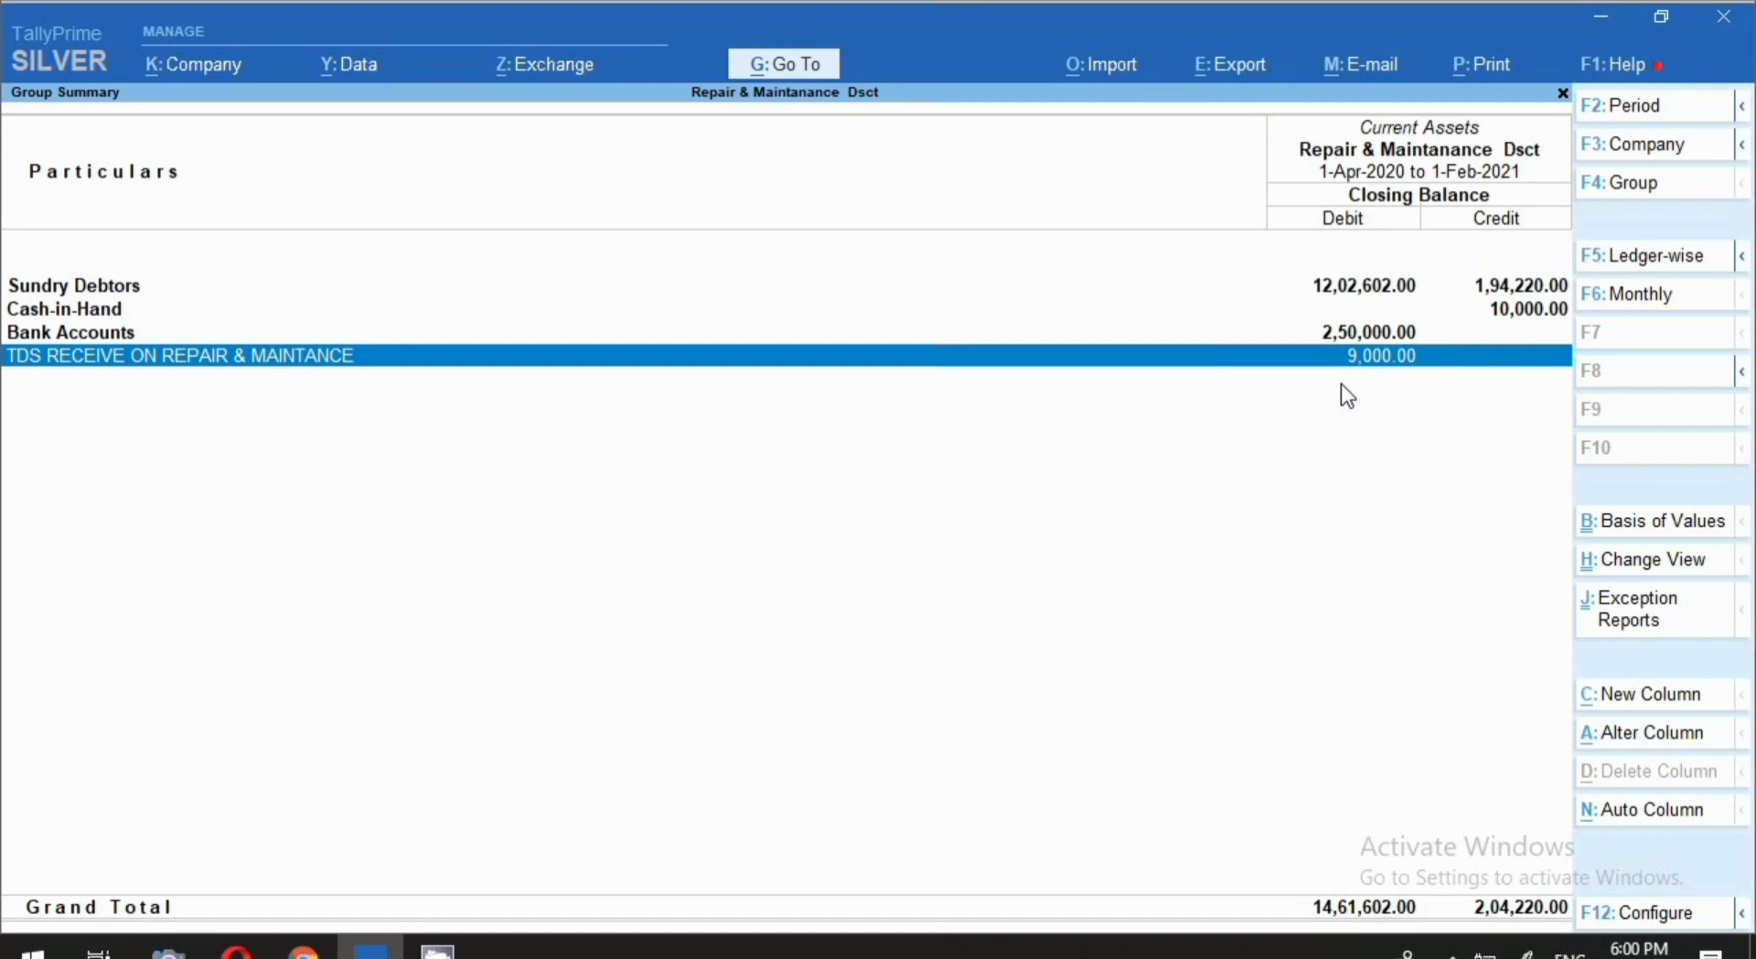
- Start a new journal voucher and set its date to 31.3
{"action": "key", "text": "F6"}
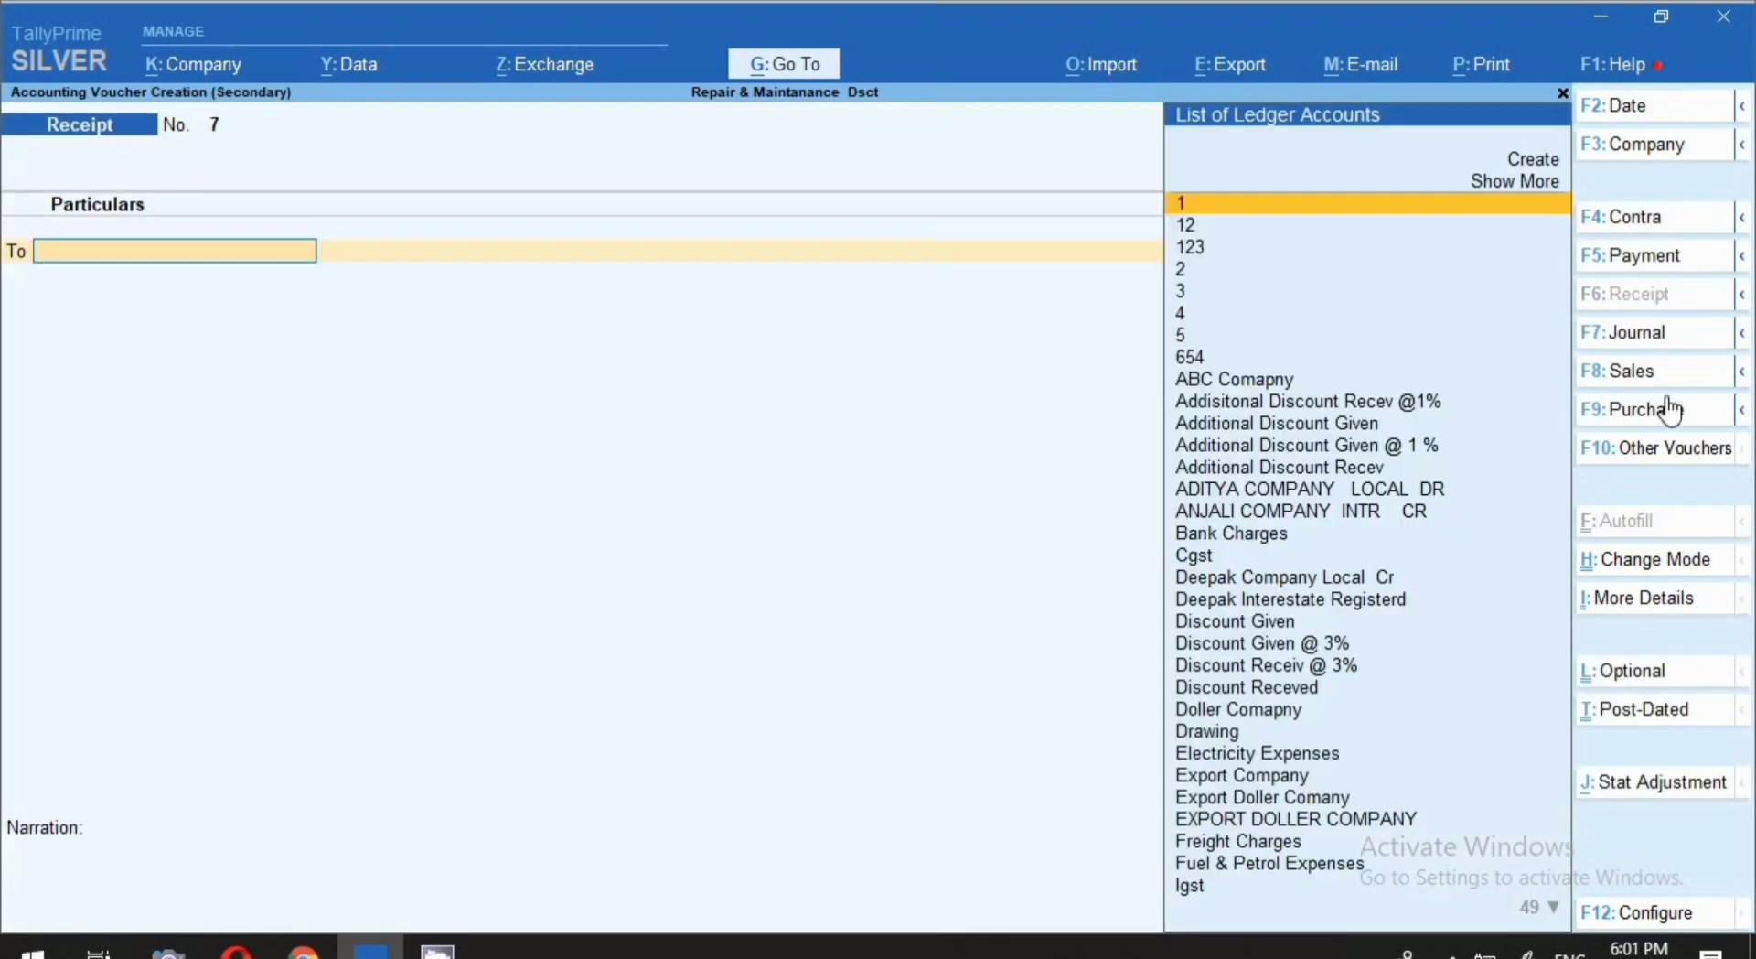
{"action": "left_click", "coordinate": [1622, 333]}
{"action": "key", "text": "F2"}
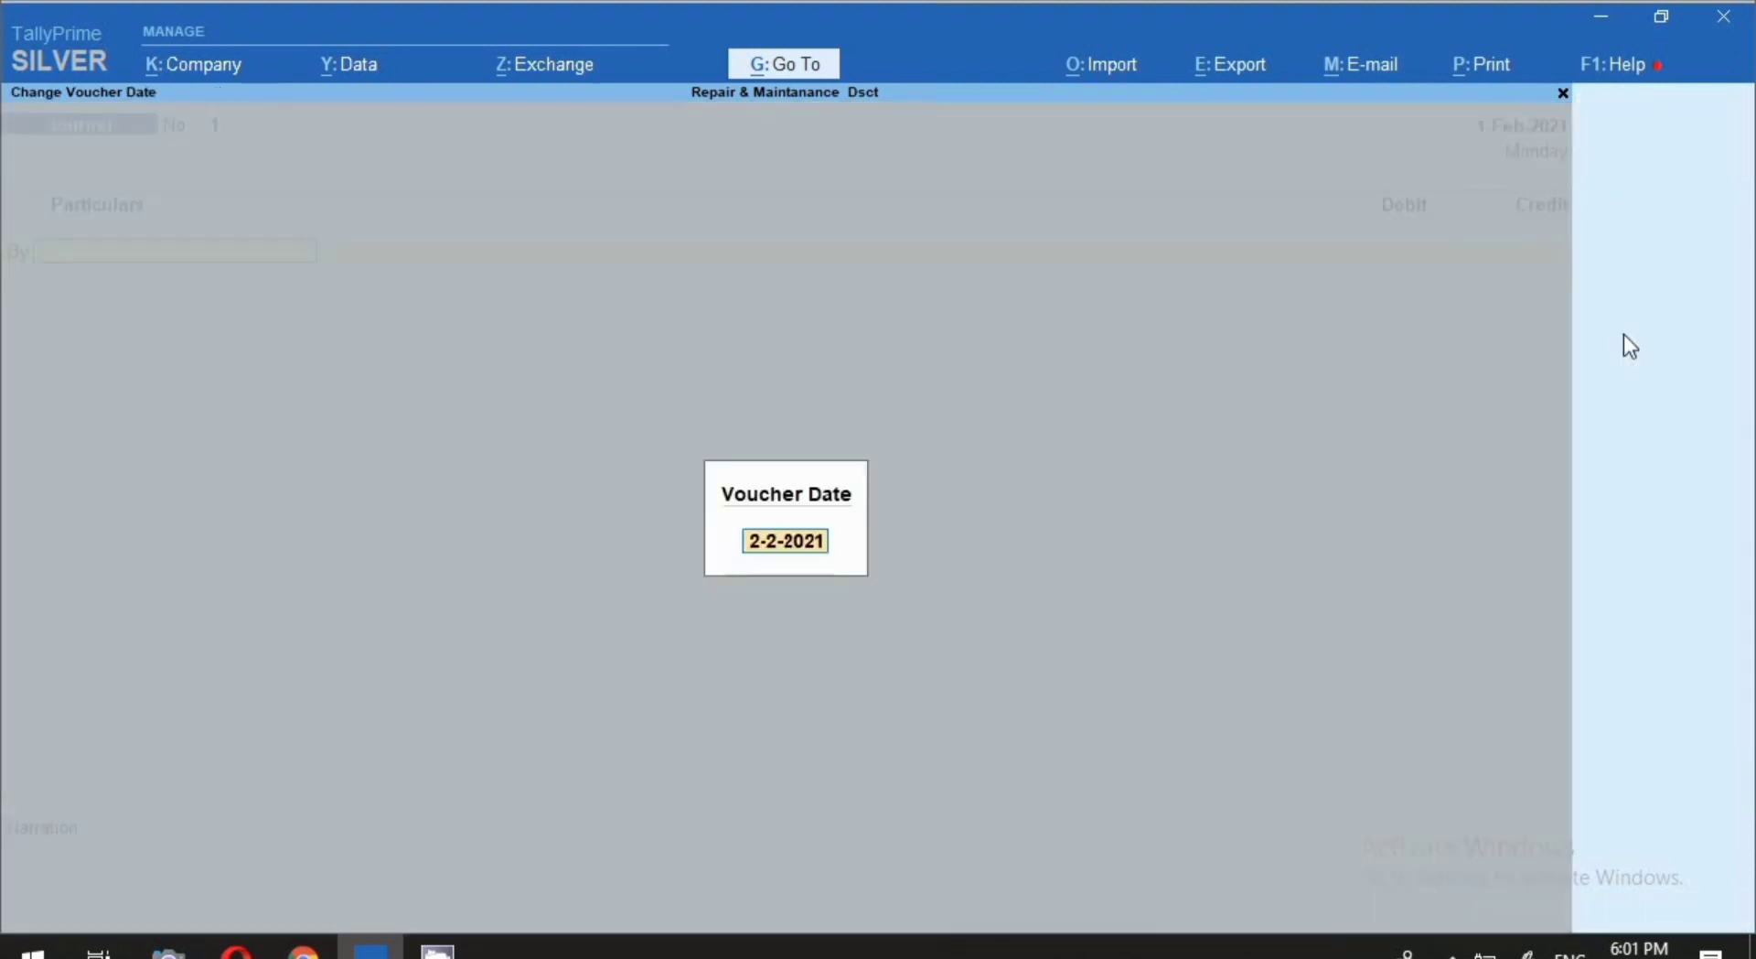
{"action": "type", "text": "31.3"}
{"action": "key", "text": "Return"}
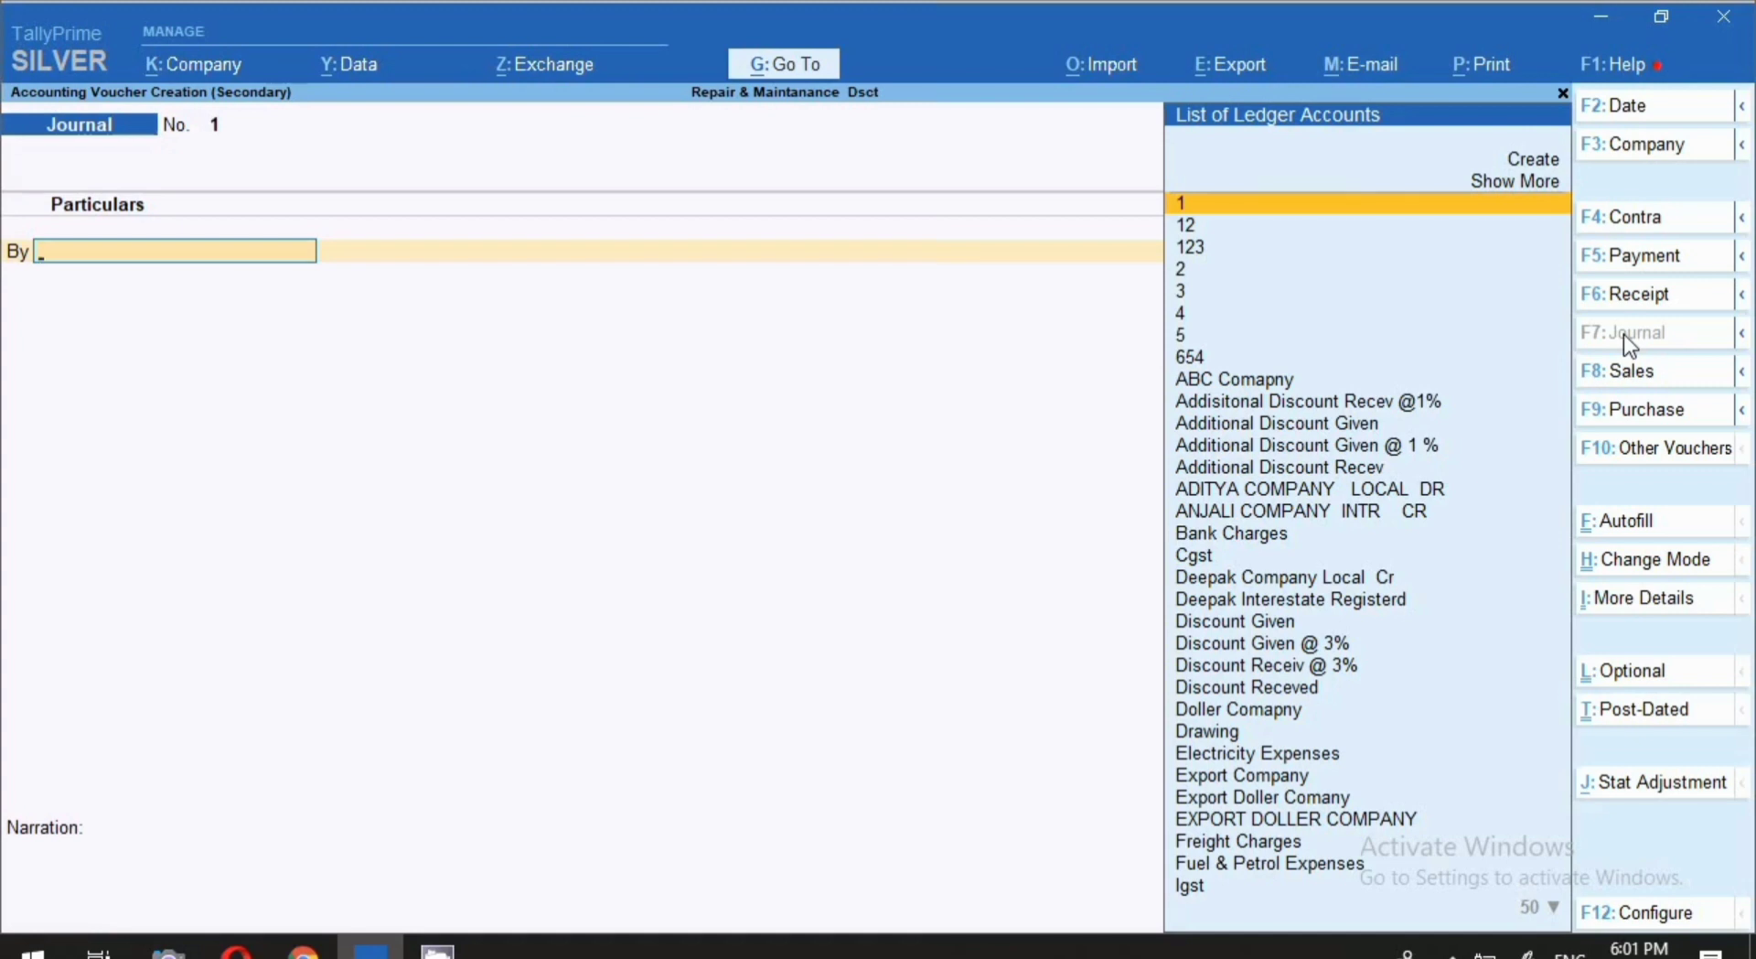
- Debit Drawing with 9,000 and credit TDS RECEIVE ON REPAIR & MAINTANCE with 9,000 in the journal voucher
{"action": "type", "text": "DRA"}
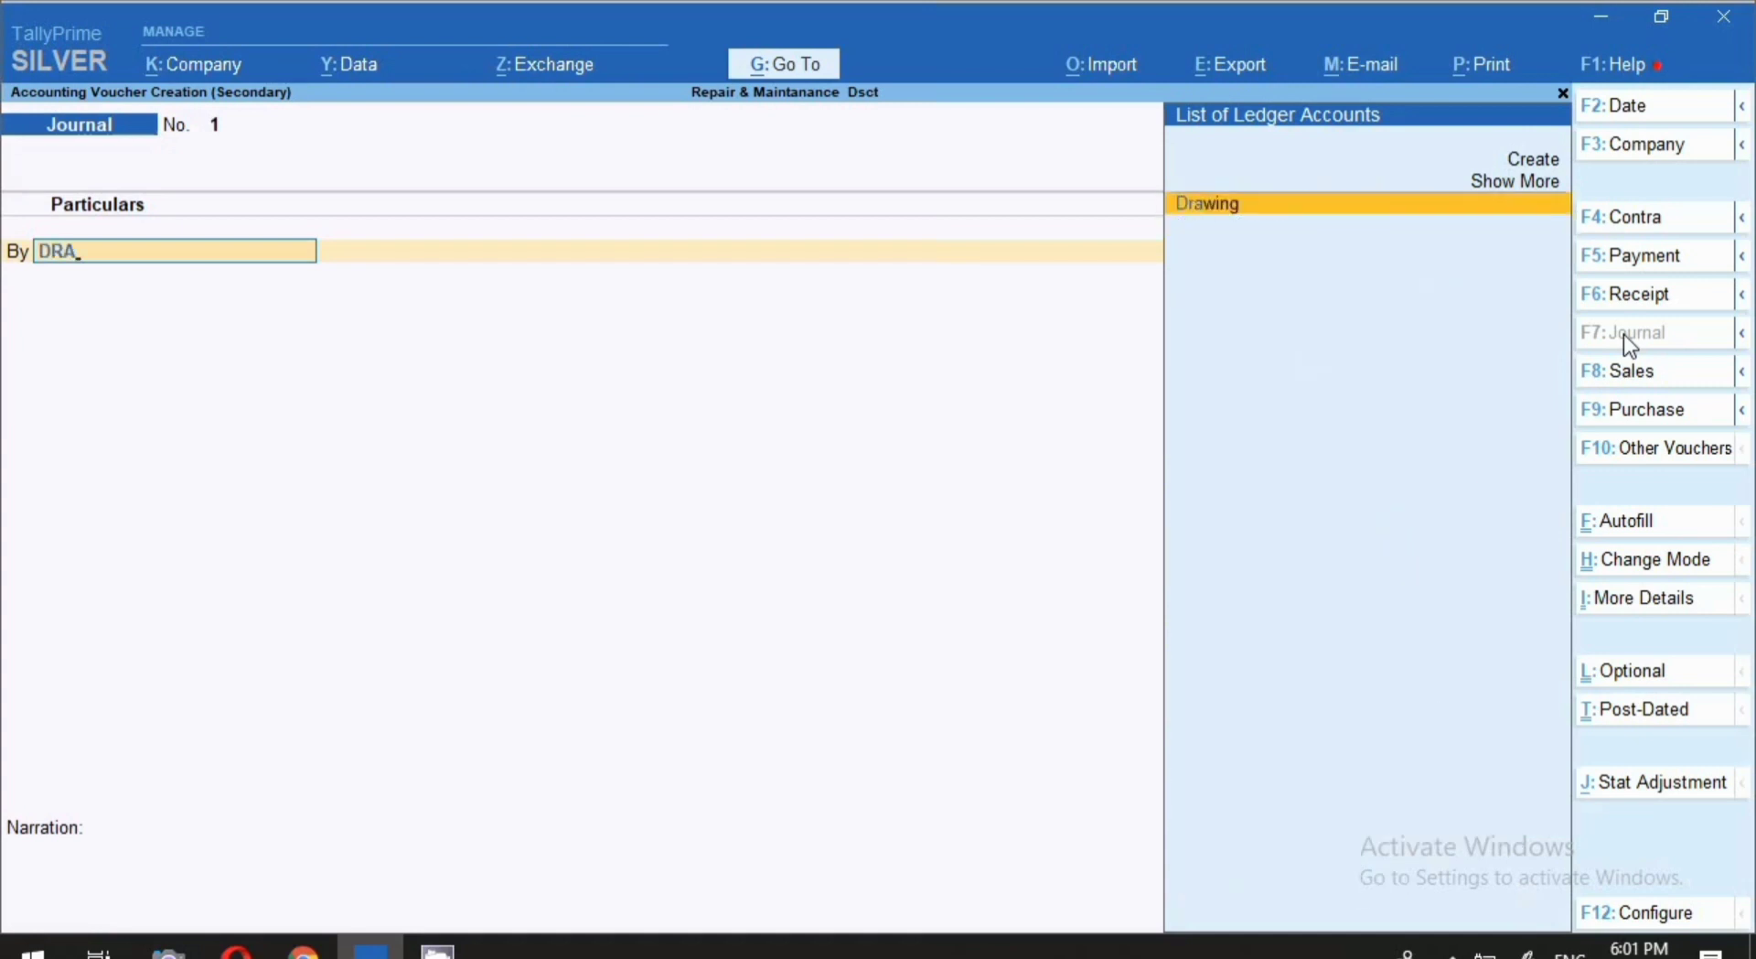
{"action": "key", "text": "Return"}
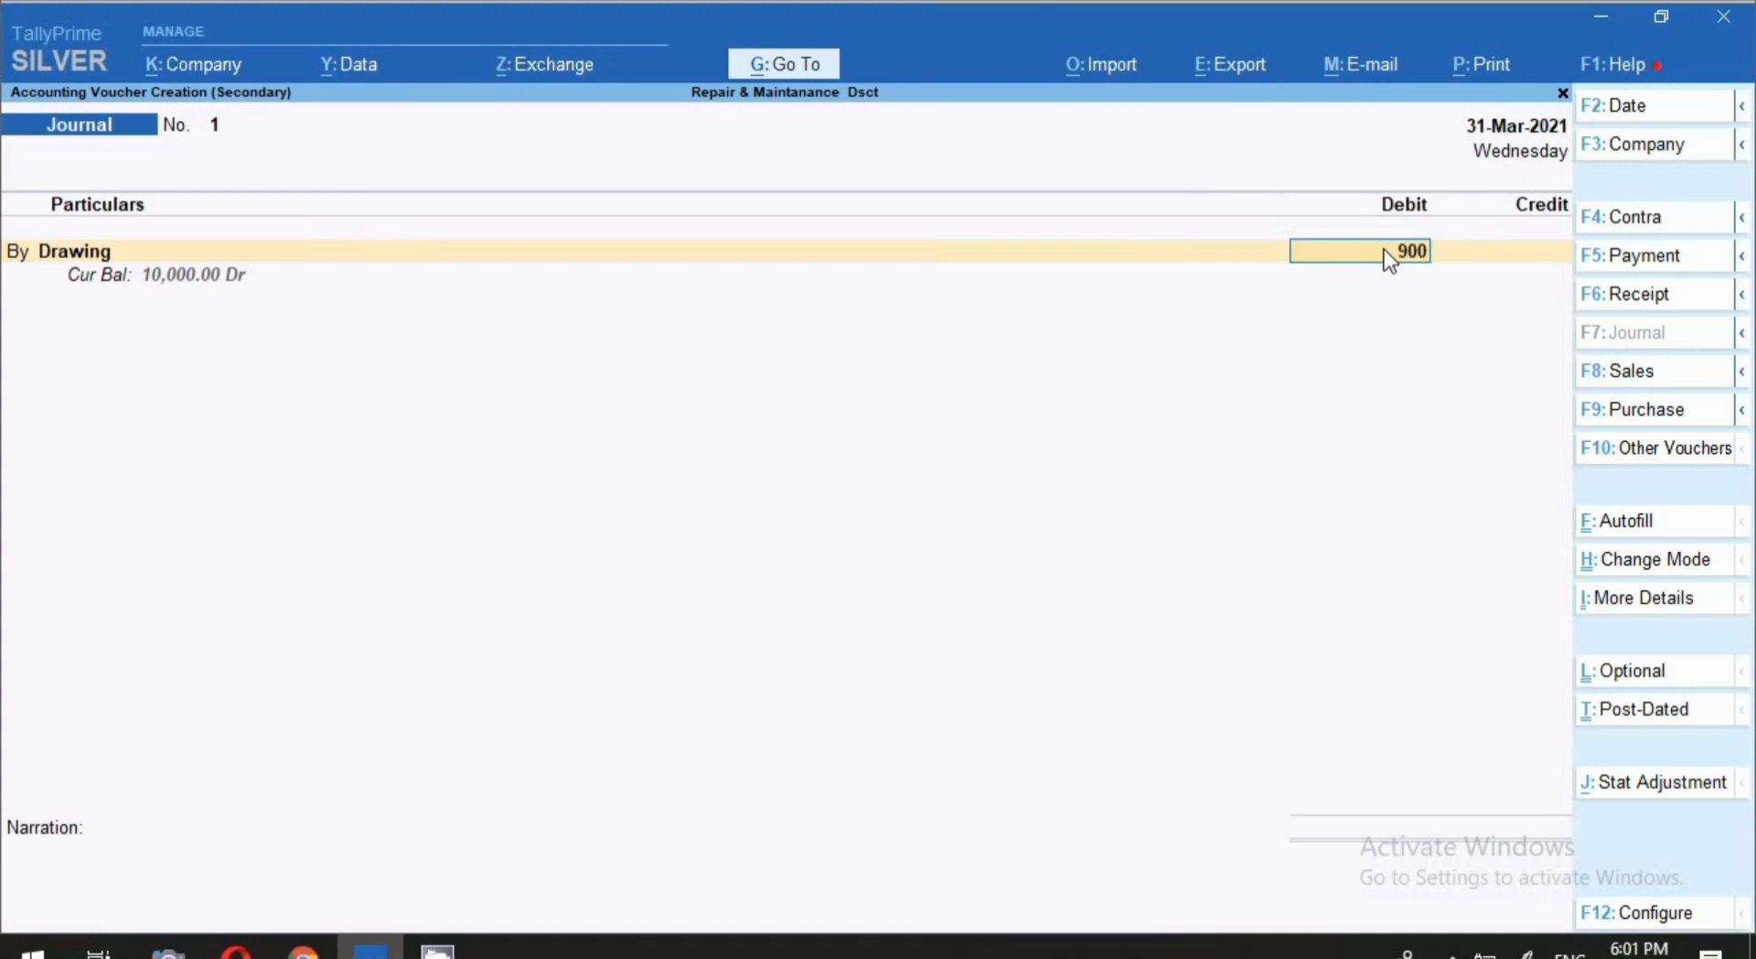
{"action": "key", "text": "Return"}
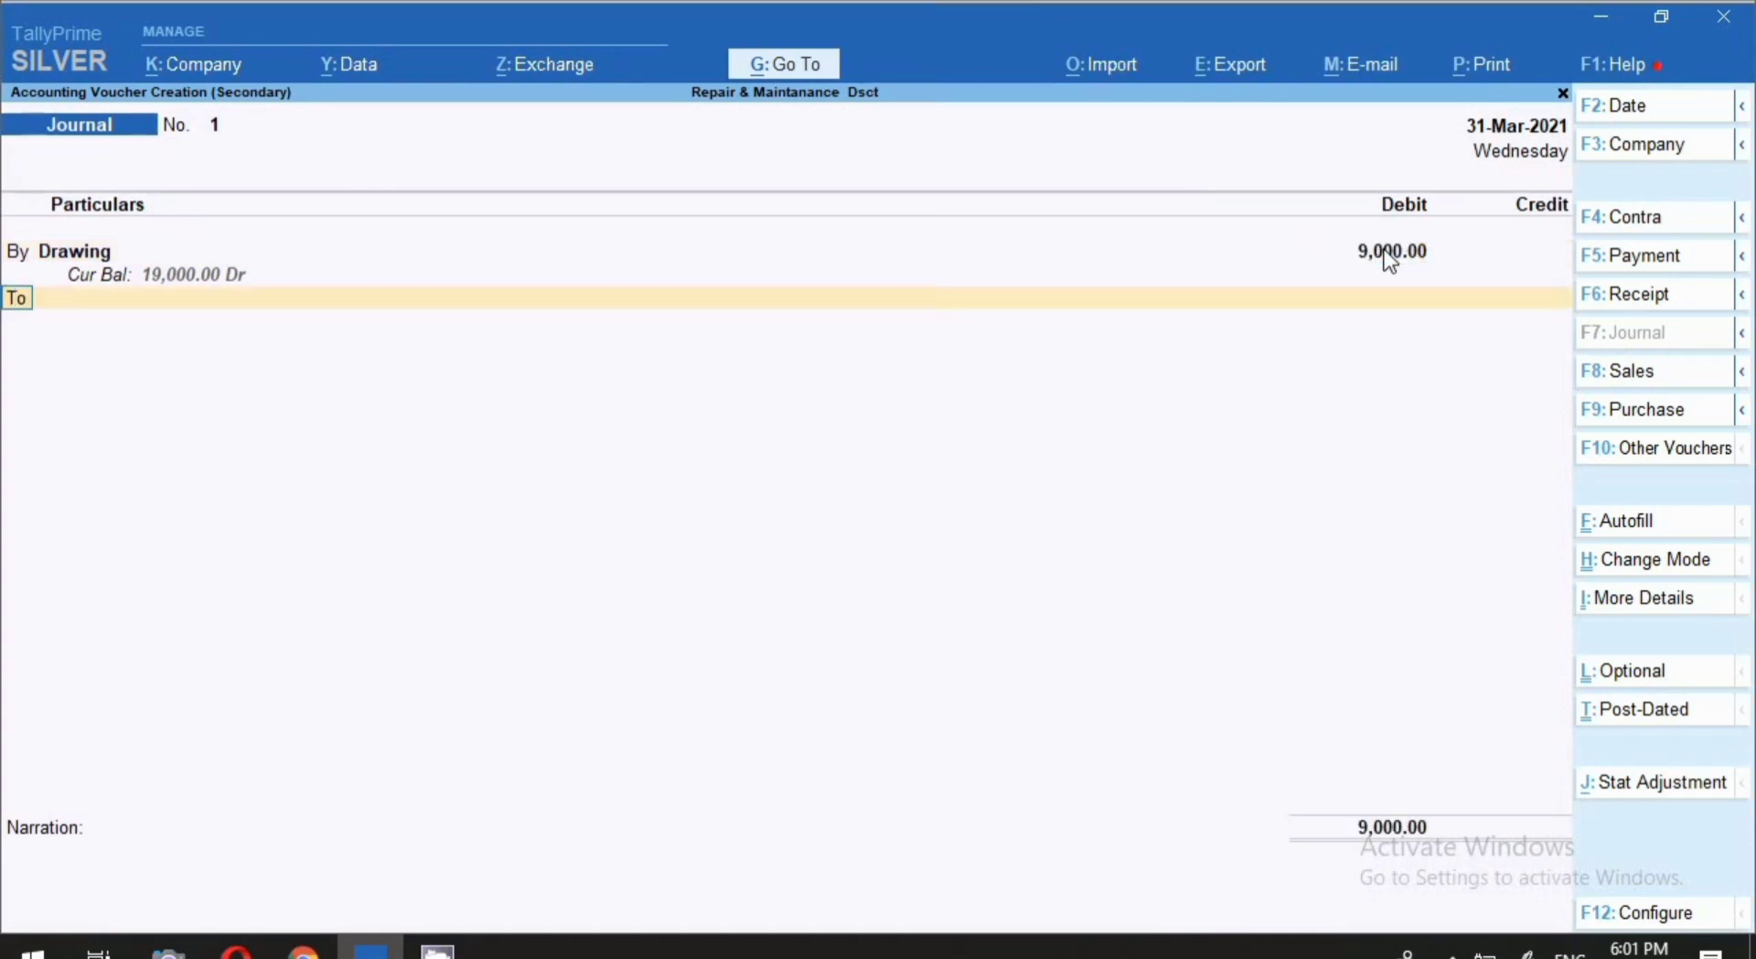
{"action": "key", "text": "Return"}
{"action": "type", "text": "TDS"}
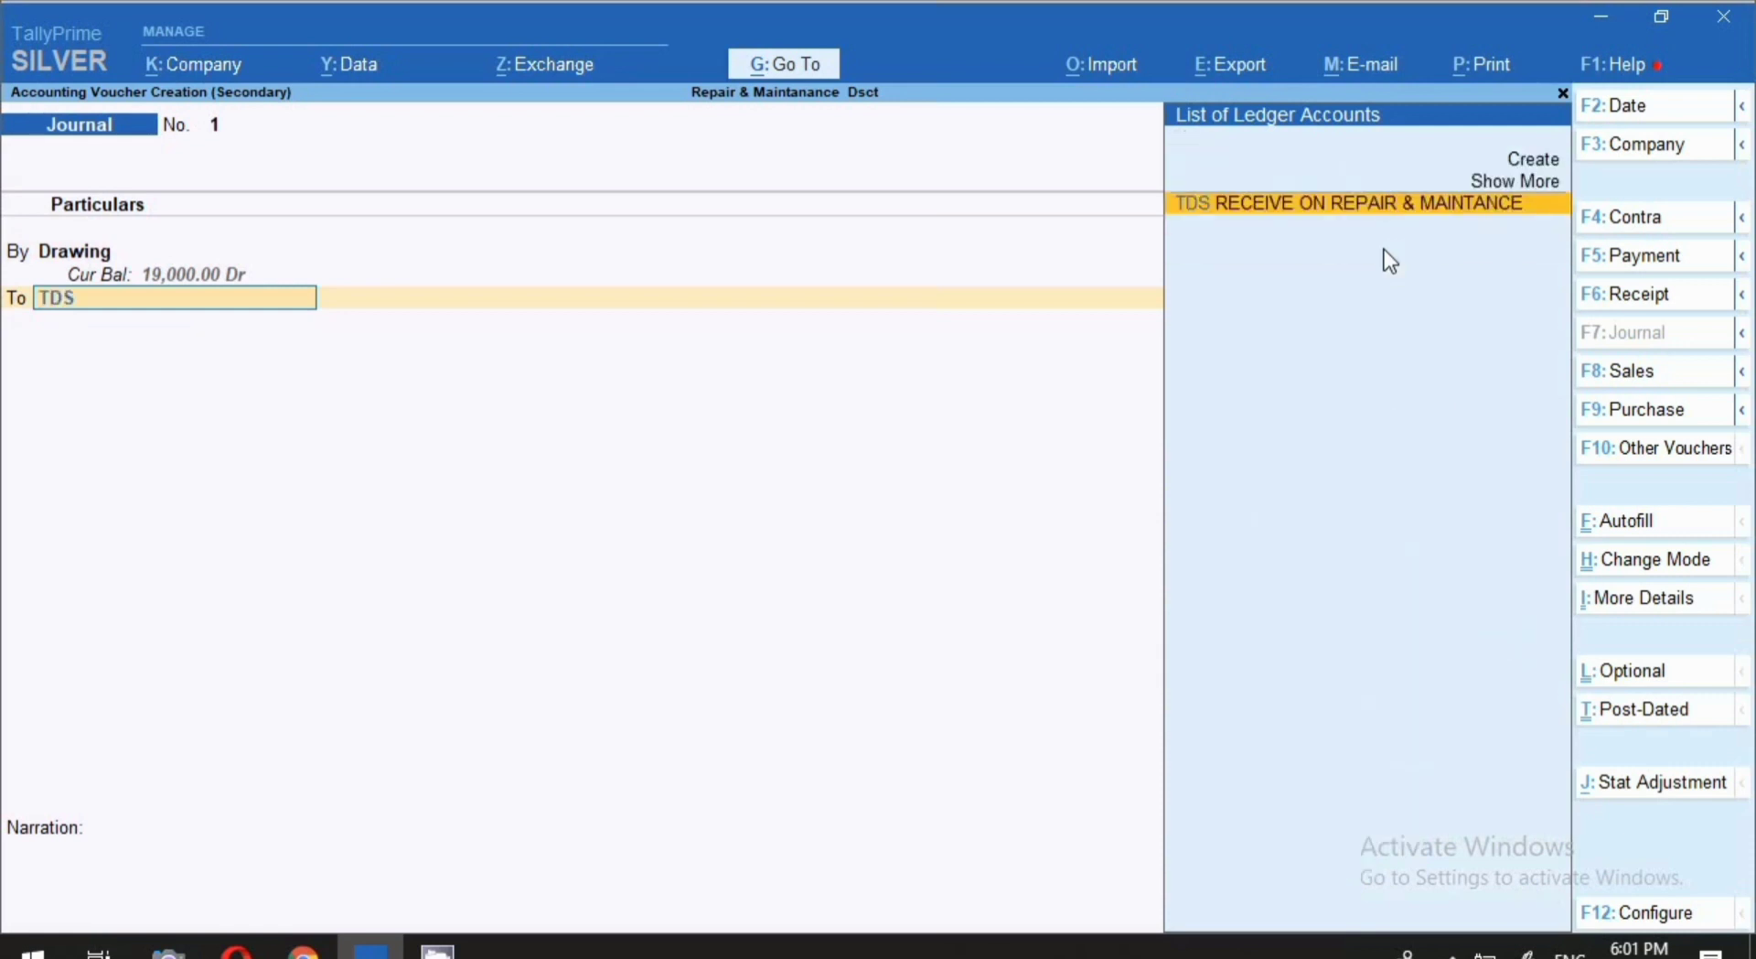
{"action": "key", "text": "Return"}
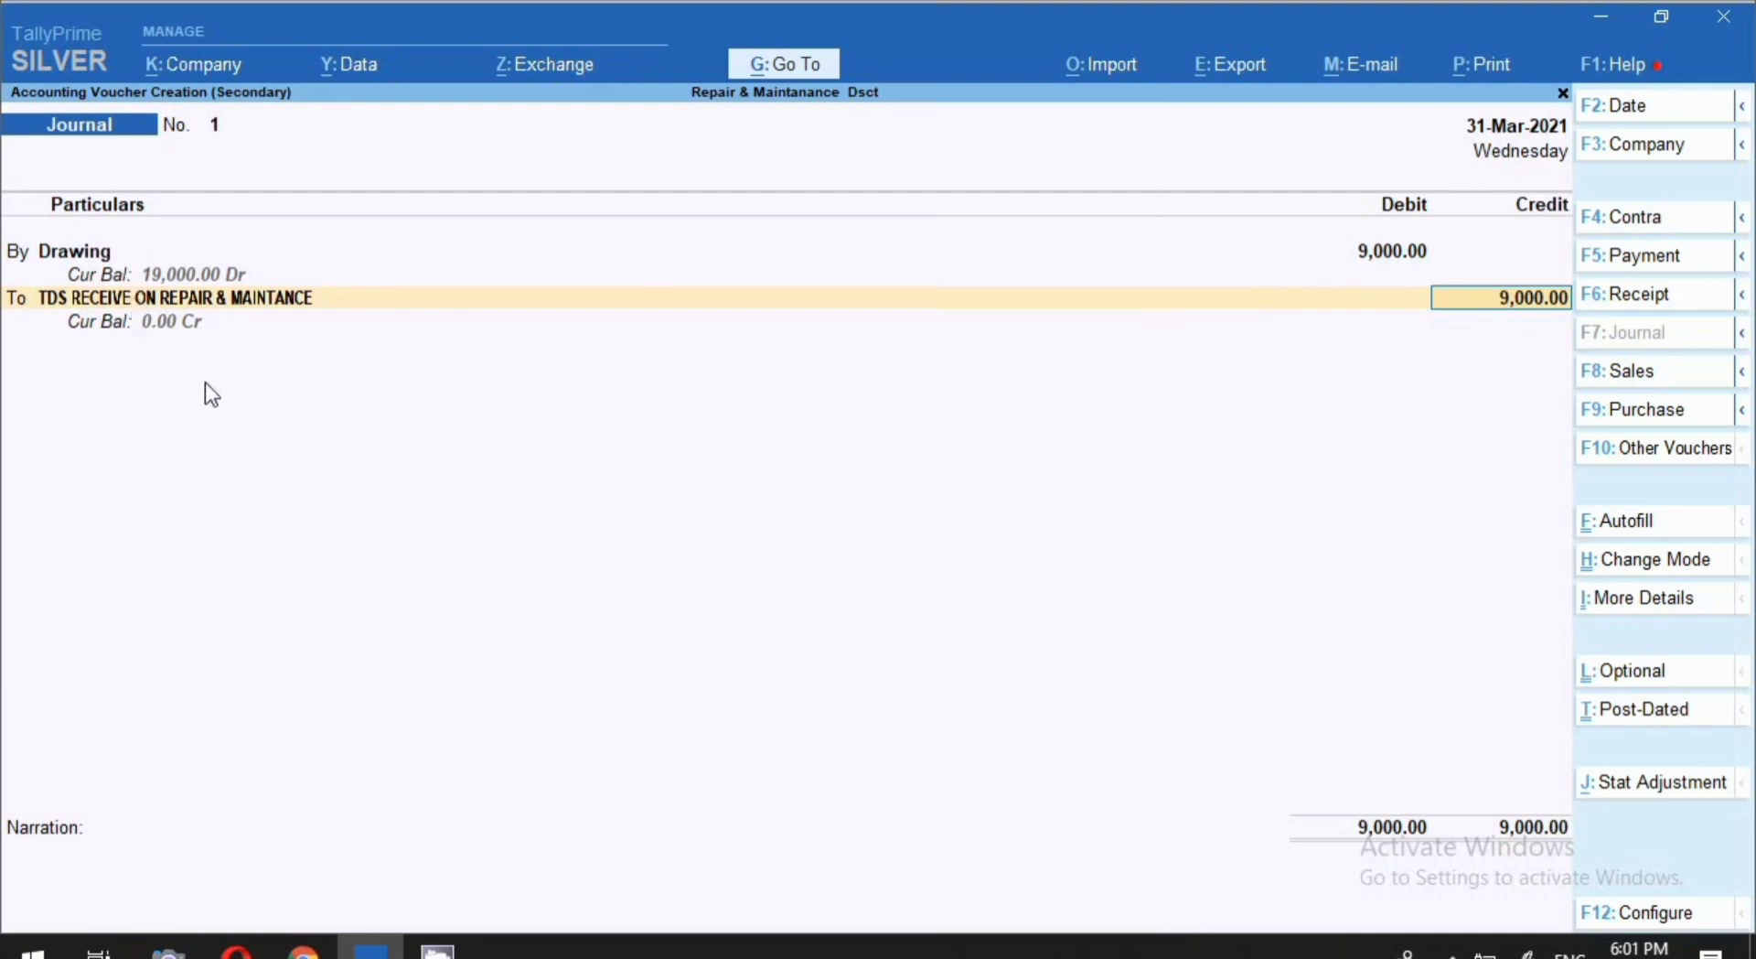
{"action": "key", "text": "Return"}
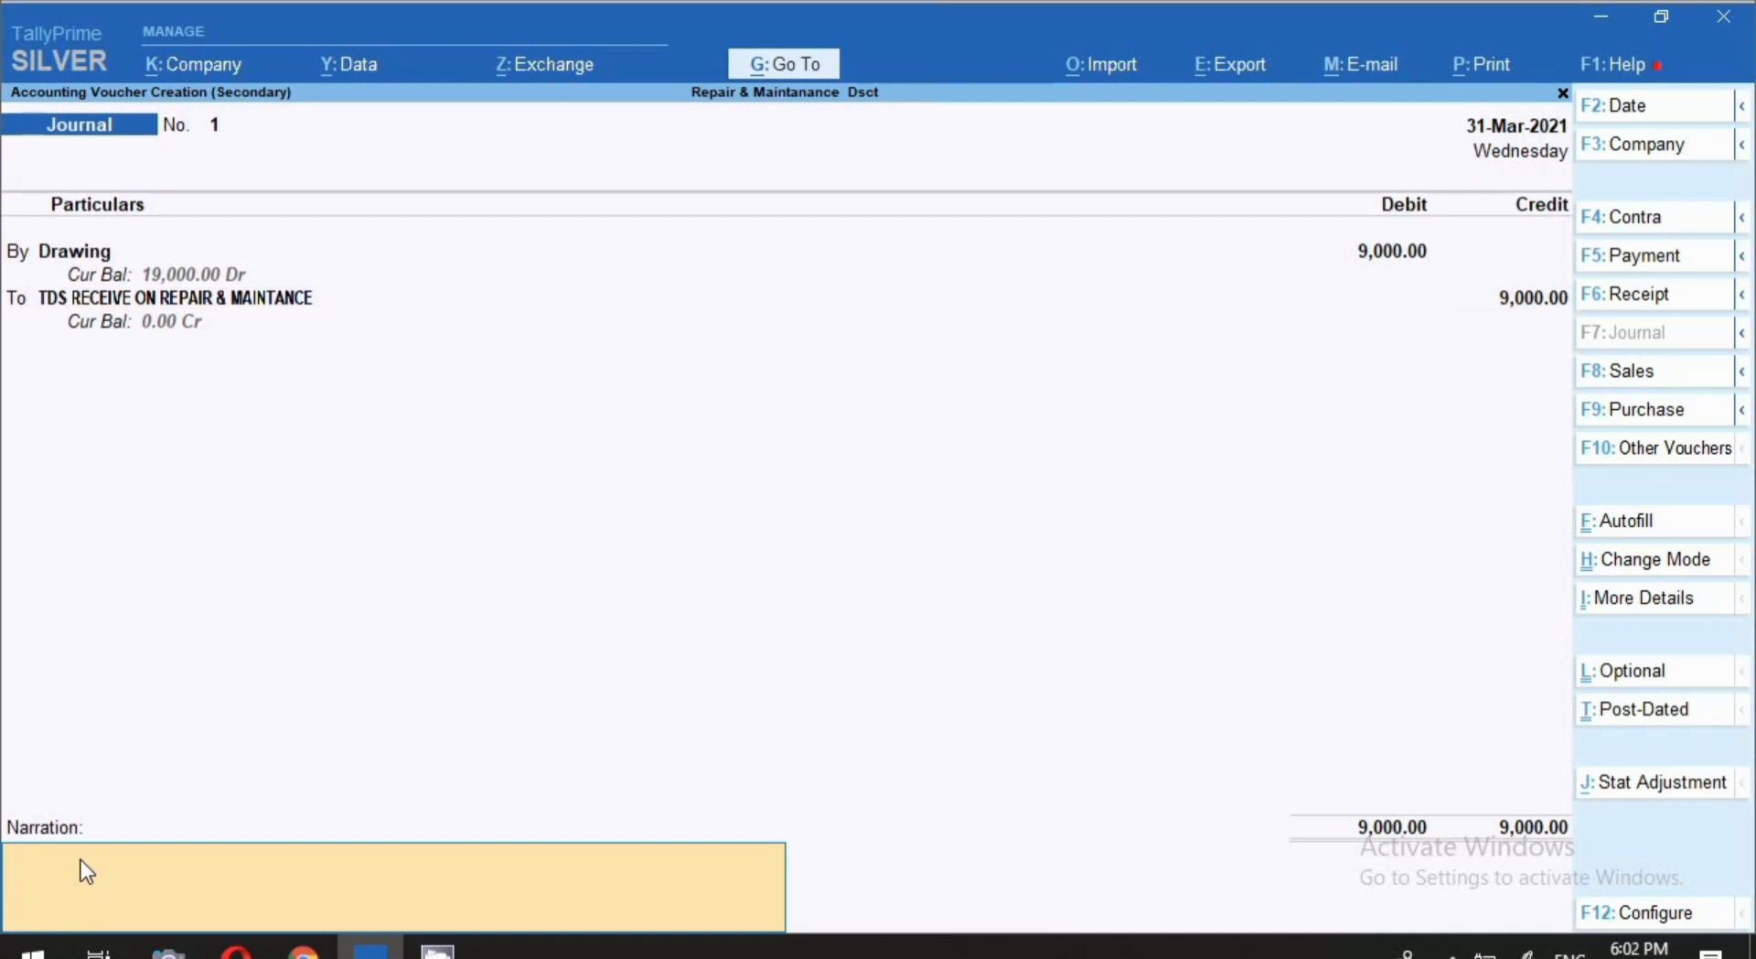
- Add the narration "TDS HAS BEEN ADJUSTED IN ITR AMOUNT" to the journal and save the voucher
{"action": "type", "text": "TDS HAS BEEN ADJUSTED IN"}
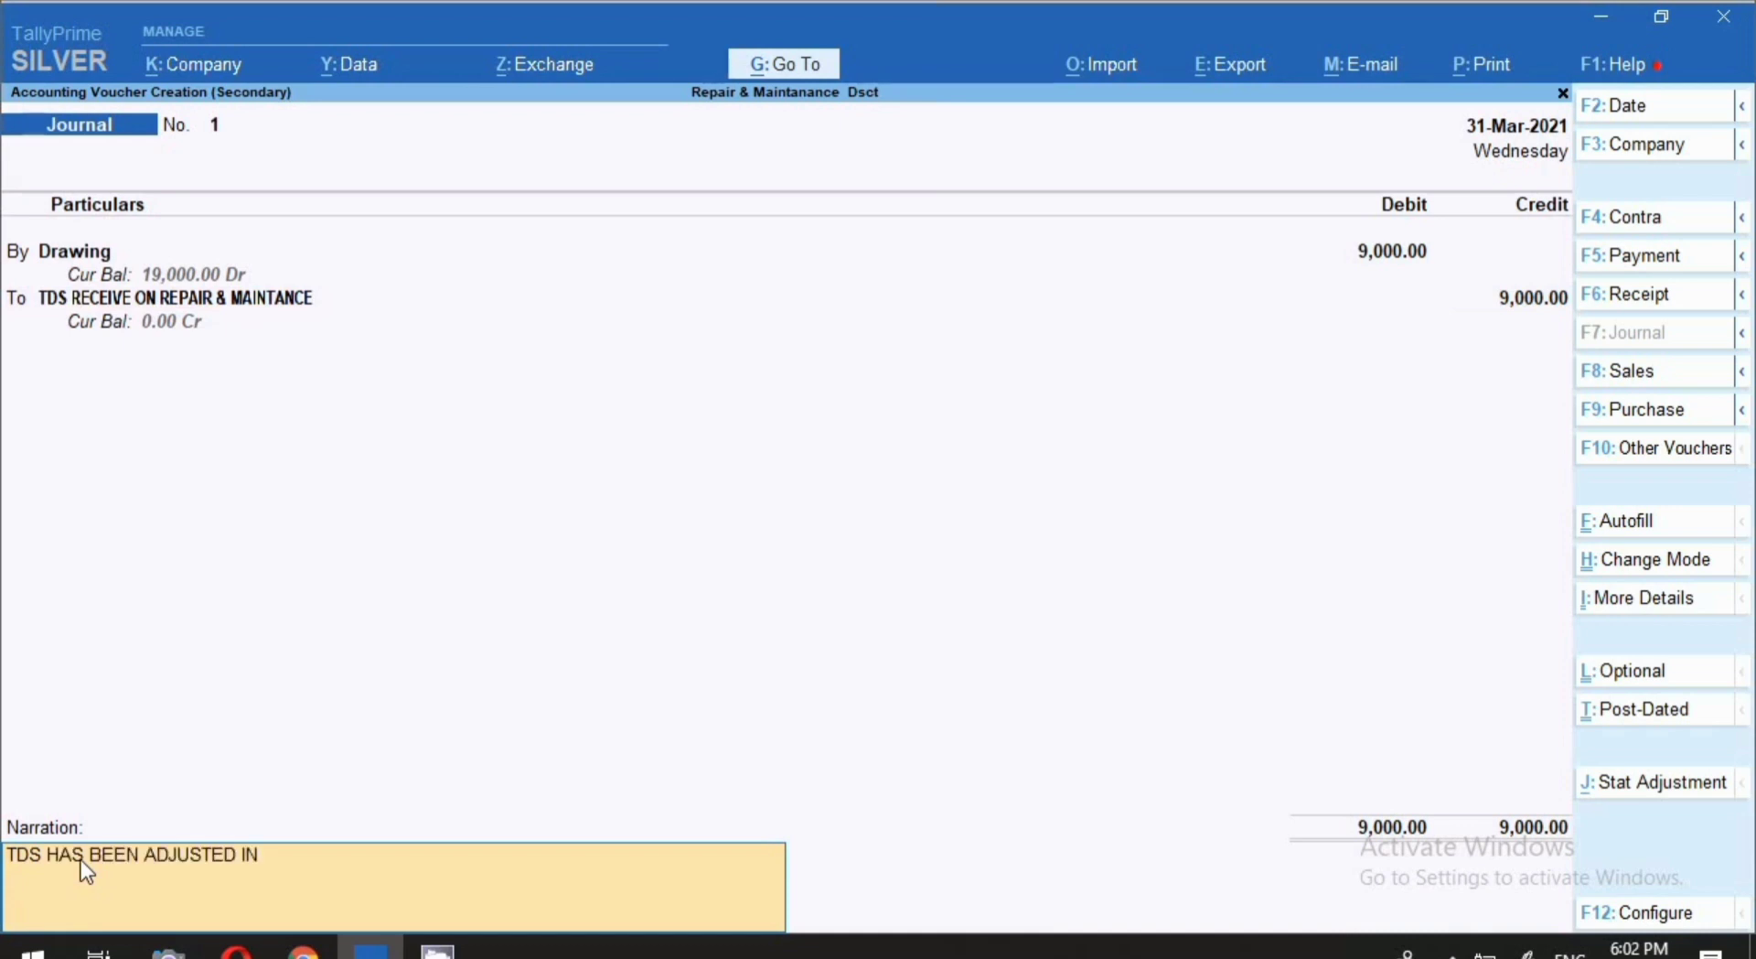
{"action": "type", "text": " ITR AMOUNT"}
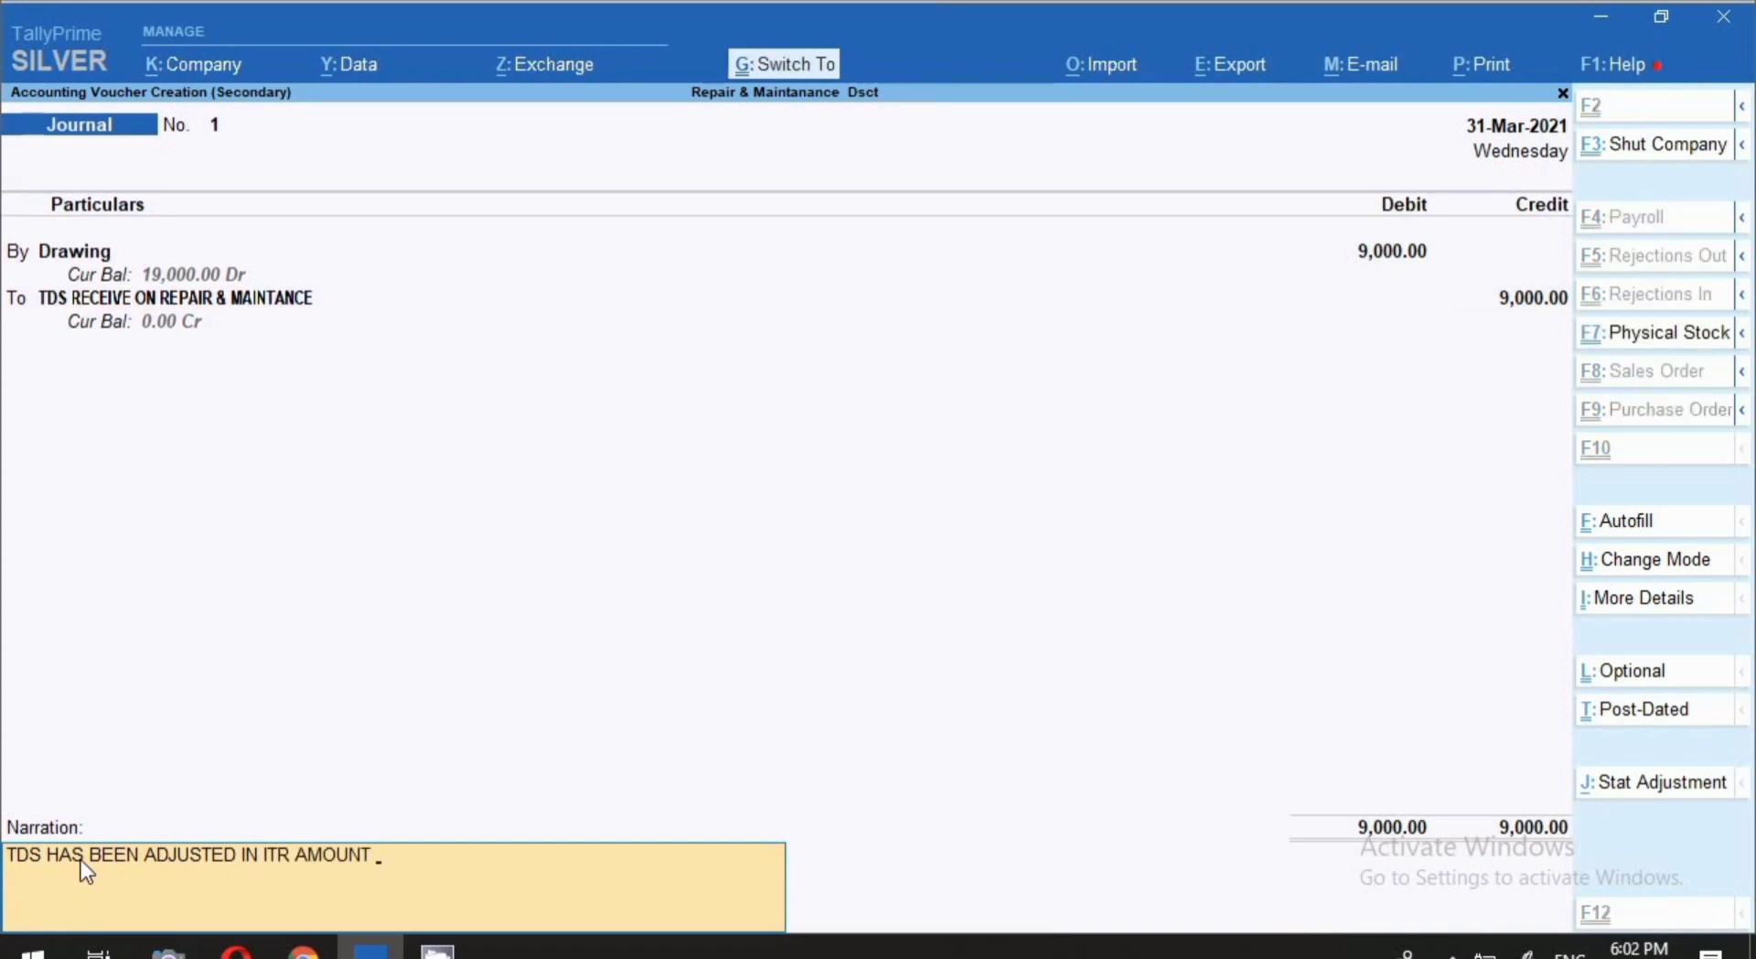
{"action": "key", "text": "ctrl+a"}
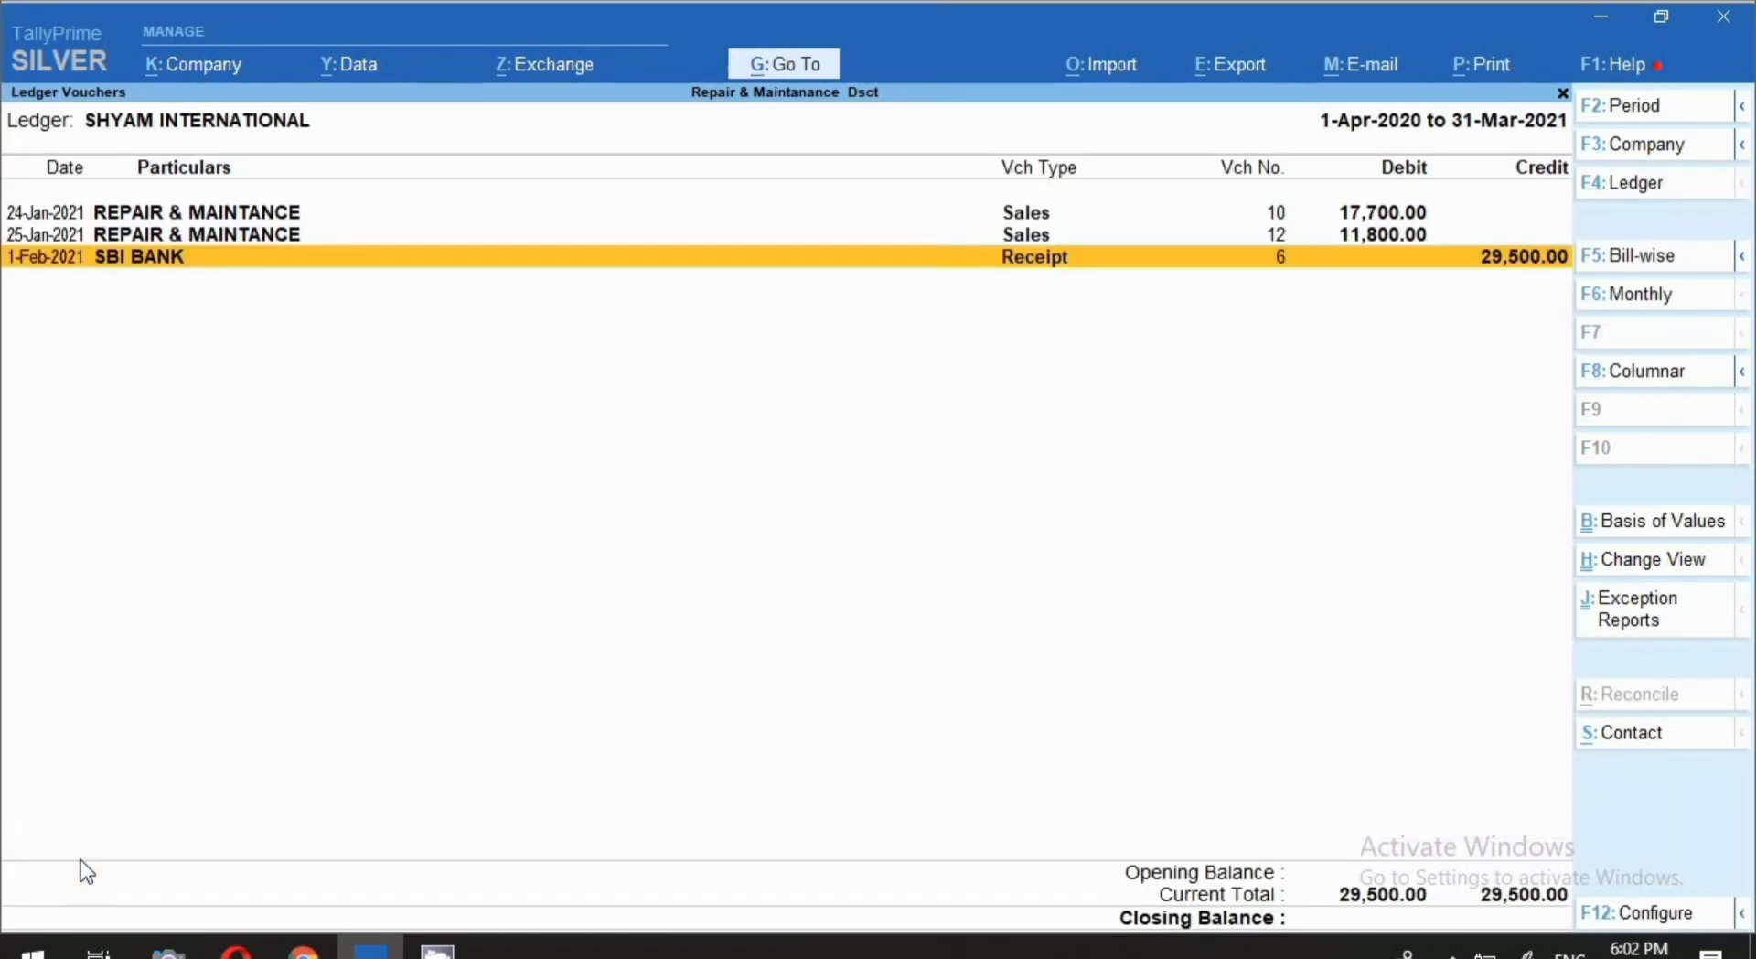
- Open the Balance Sheet and drill into Current Assets to check its groups for the TDS receivable ledger
{"action": "left_click", "coordinate": [812, 65]}
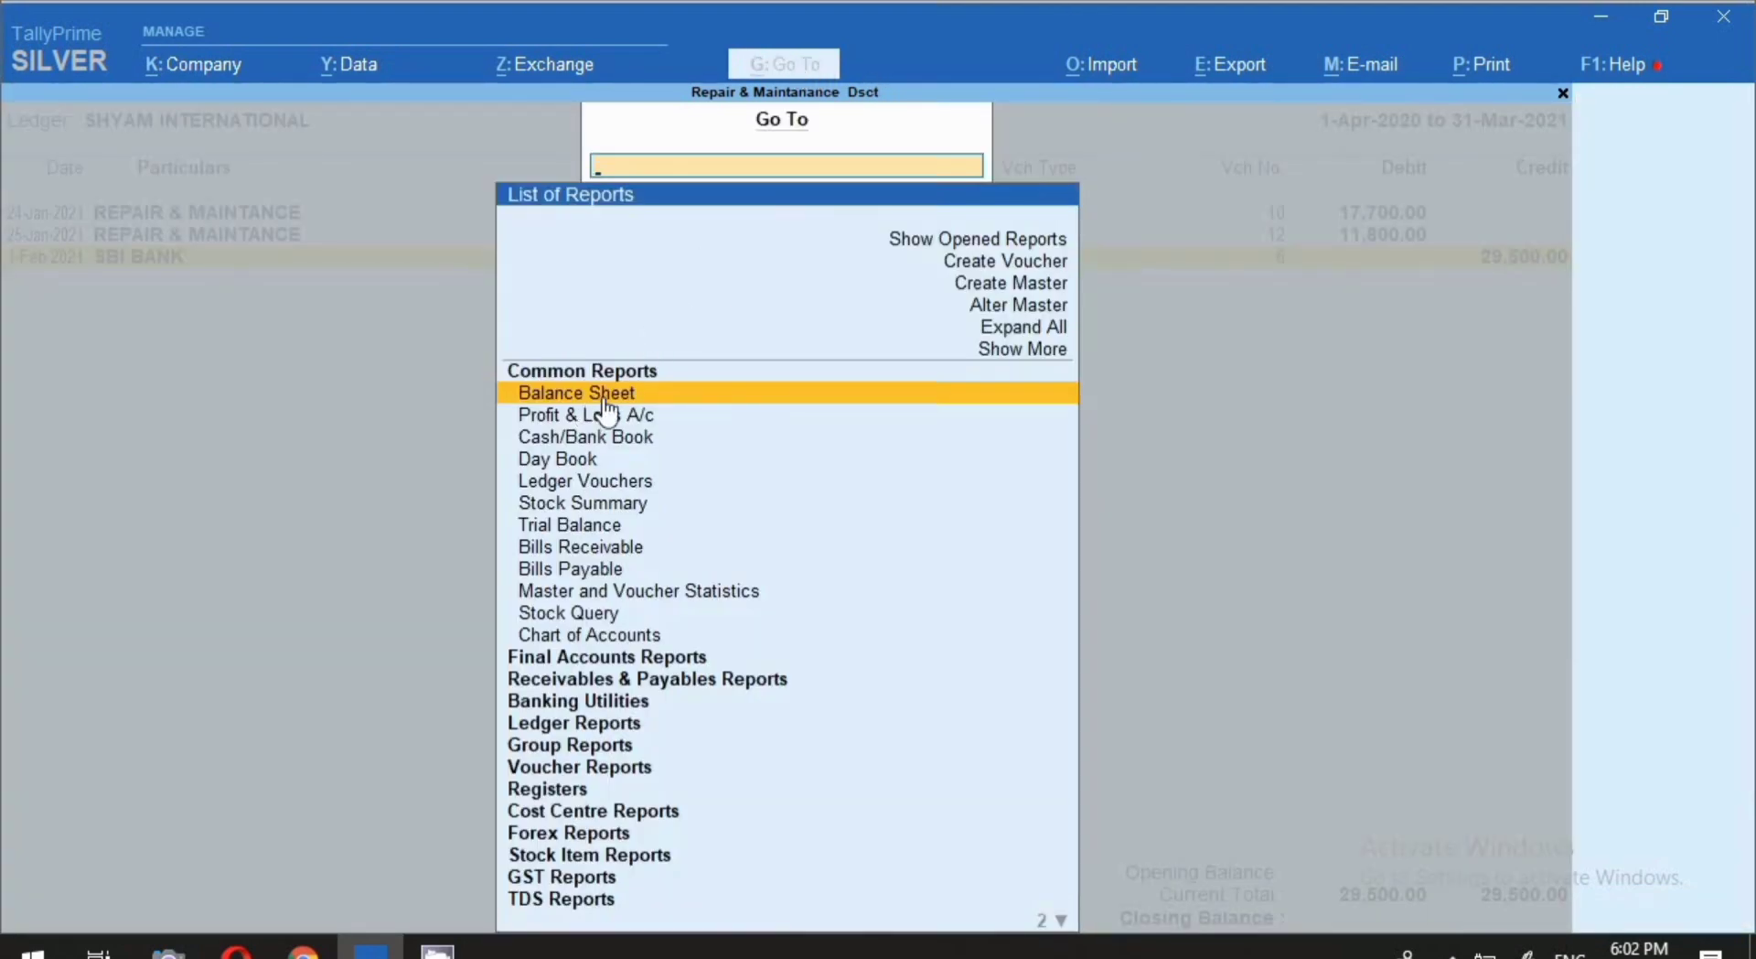
{"action": "key", "text": "Return"}
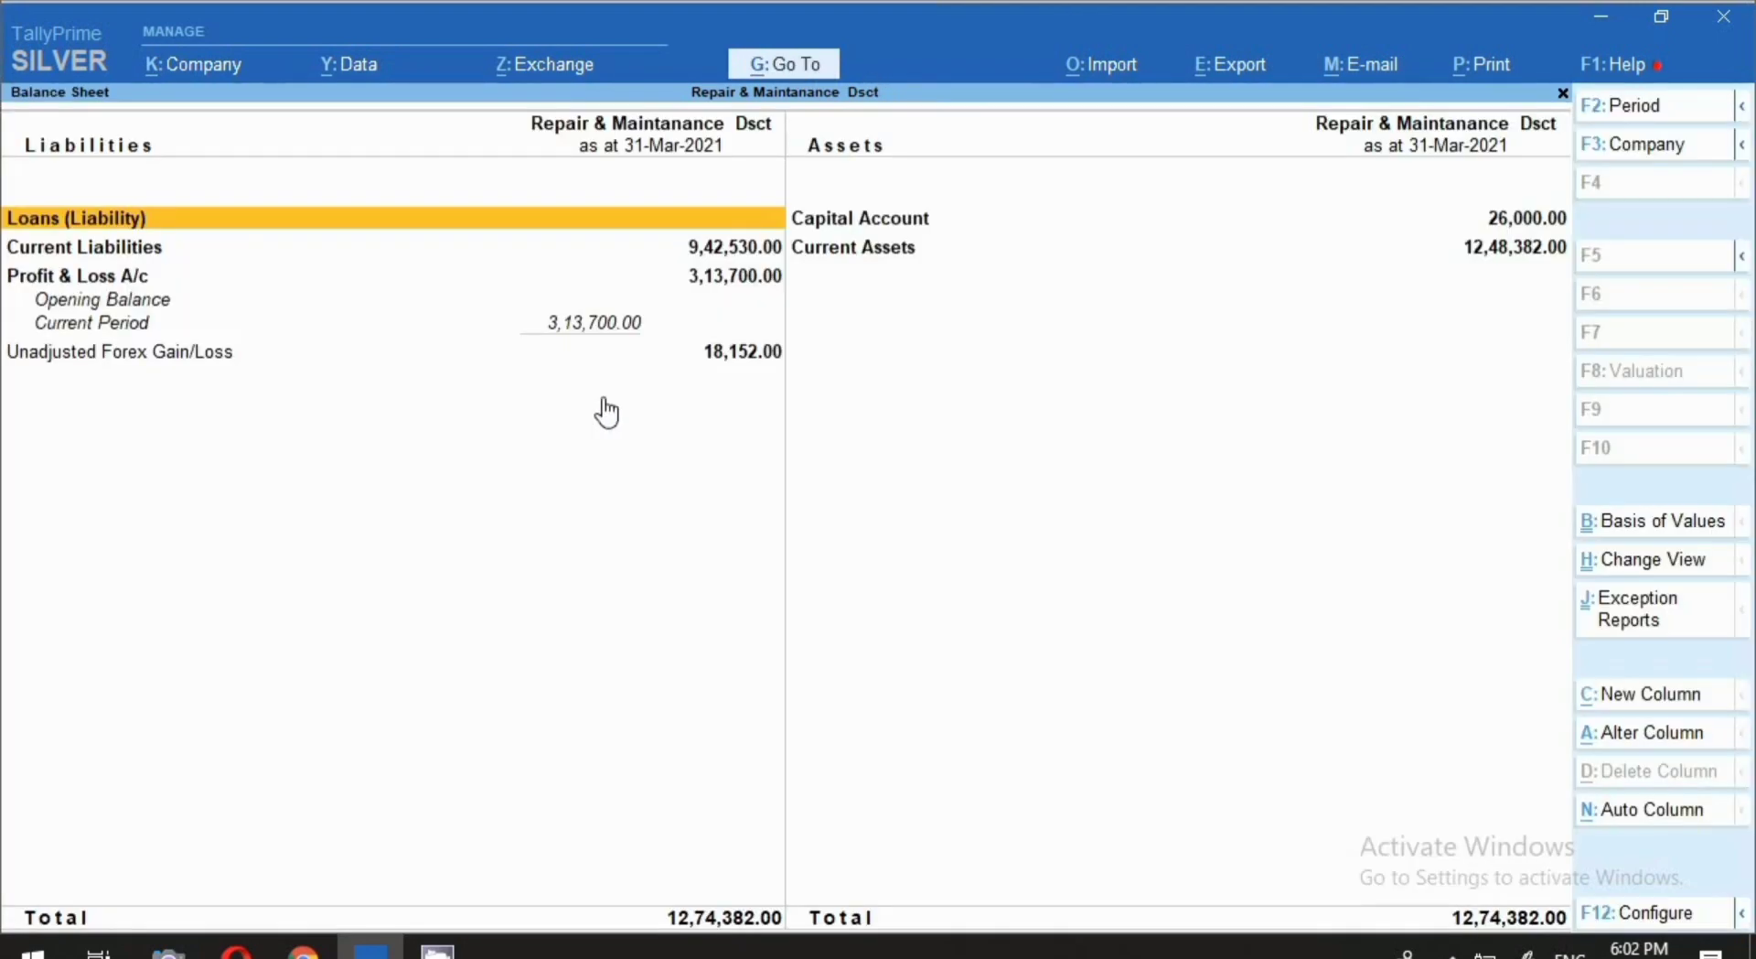
{"action": "left_click", "coordinate": [824, 265]}
{"action": "left_click", "coordinate": [824, 265]}
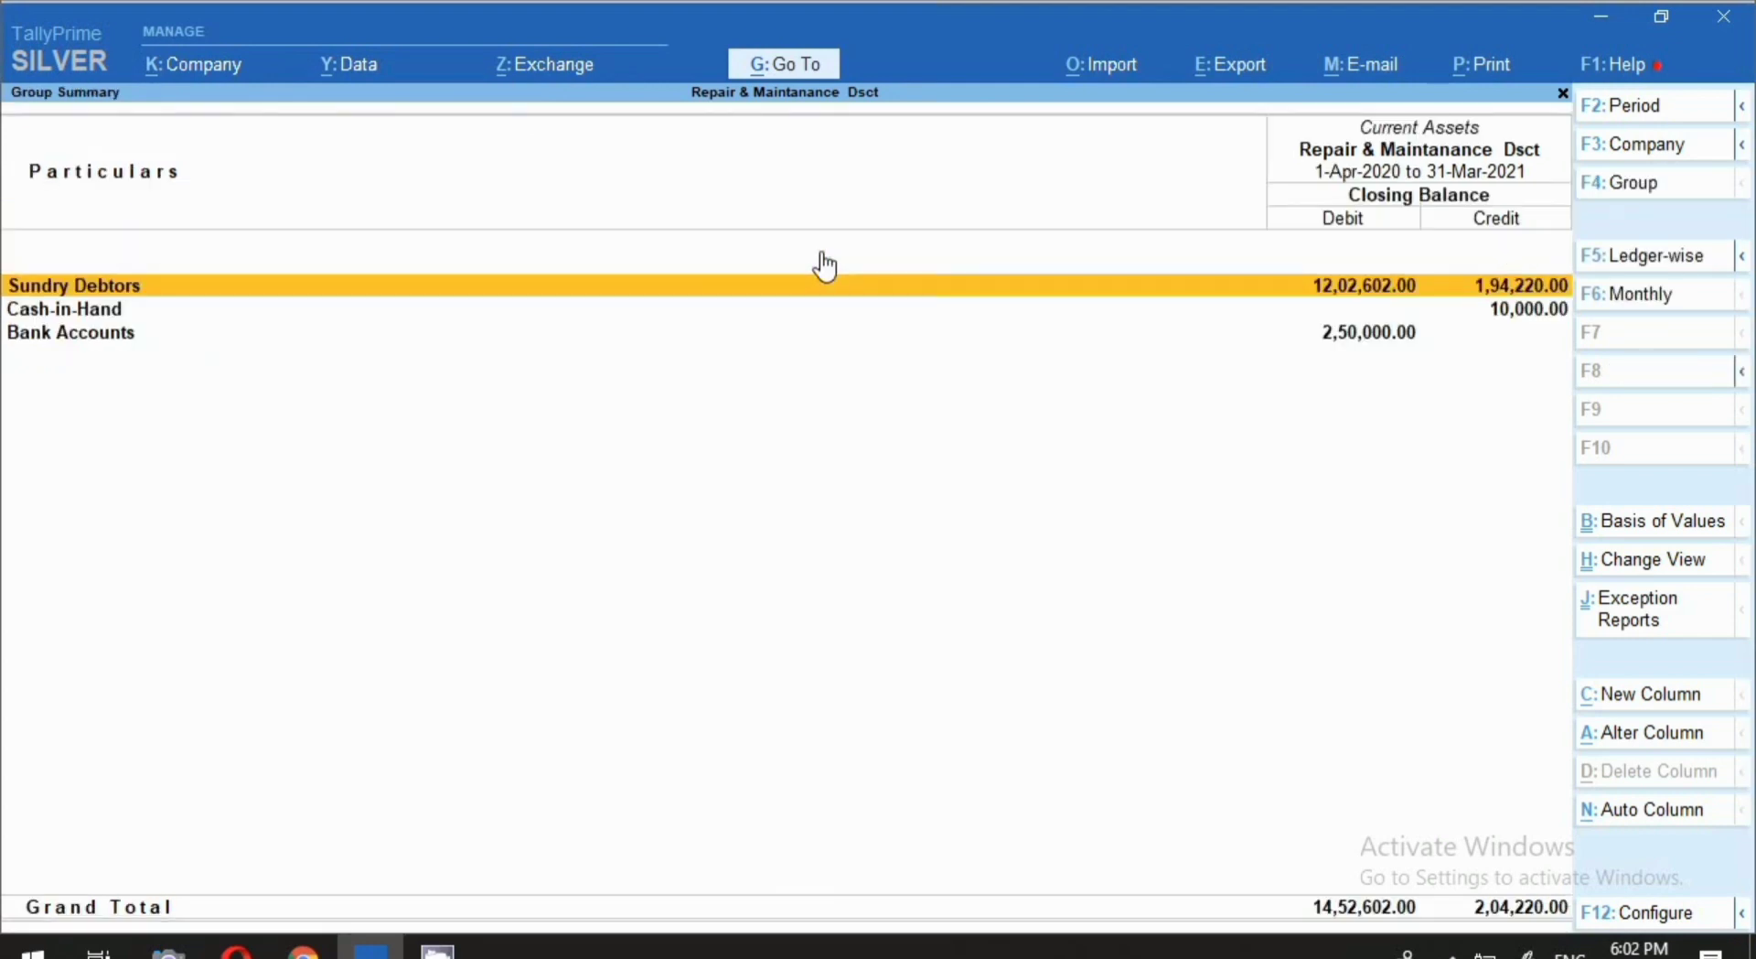
{"action": "key", "text": "Down"}
{"action": "key", "text": "Down"}
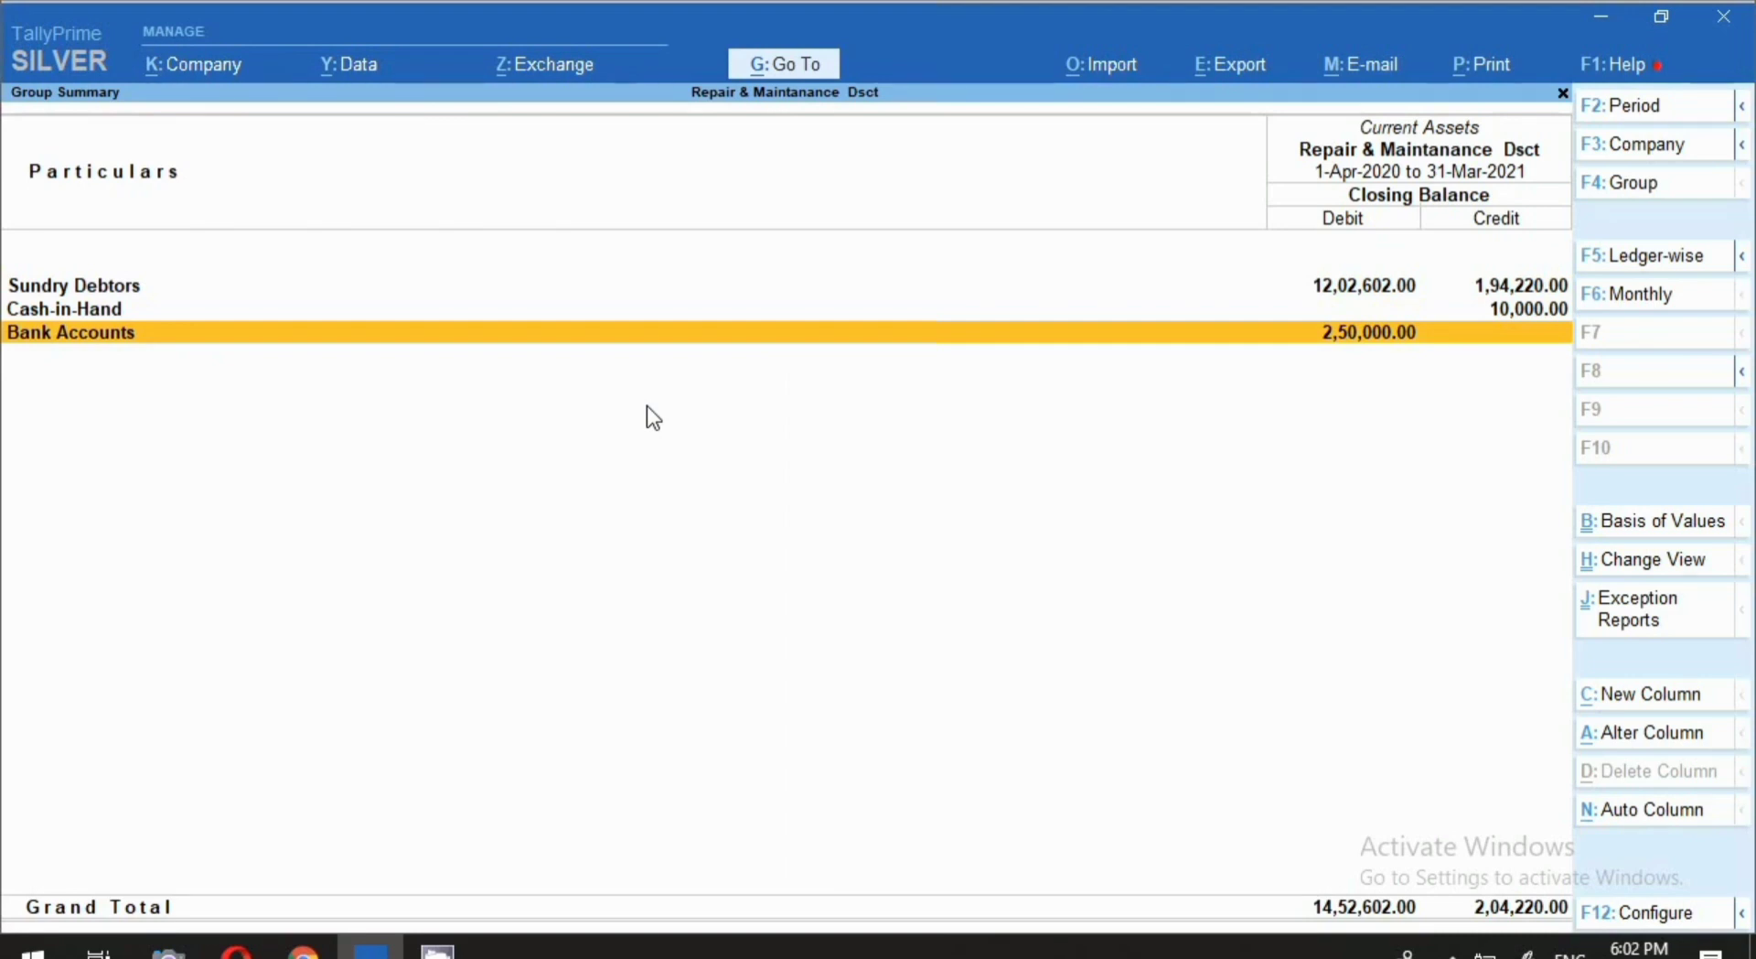
- Open the ledger vouchers report for TDS RECEIVE ON REPAIR & MAINTANCE
{"action": "left_click", "coordinate": [794, 66]}
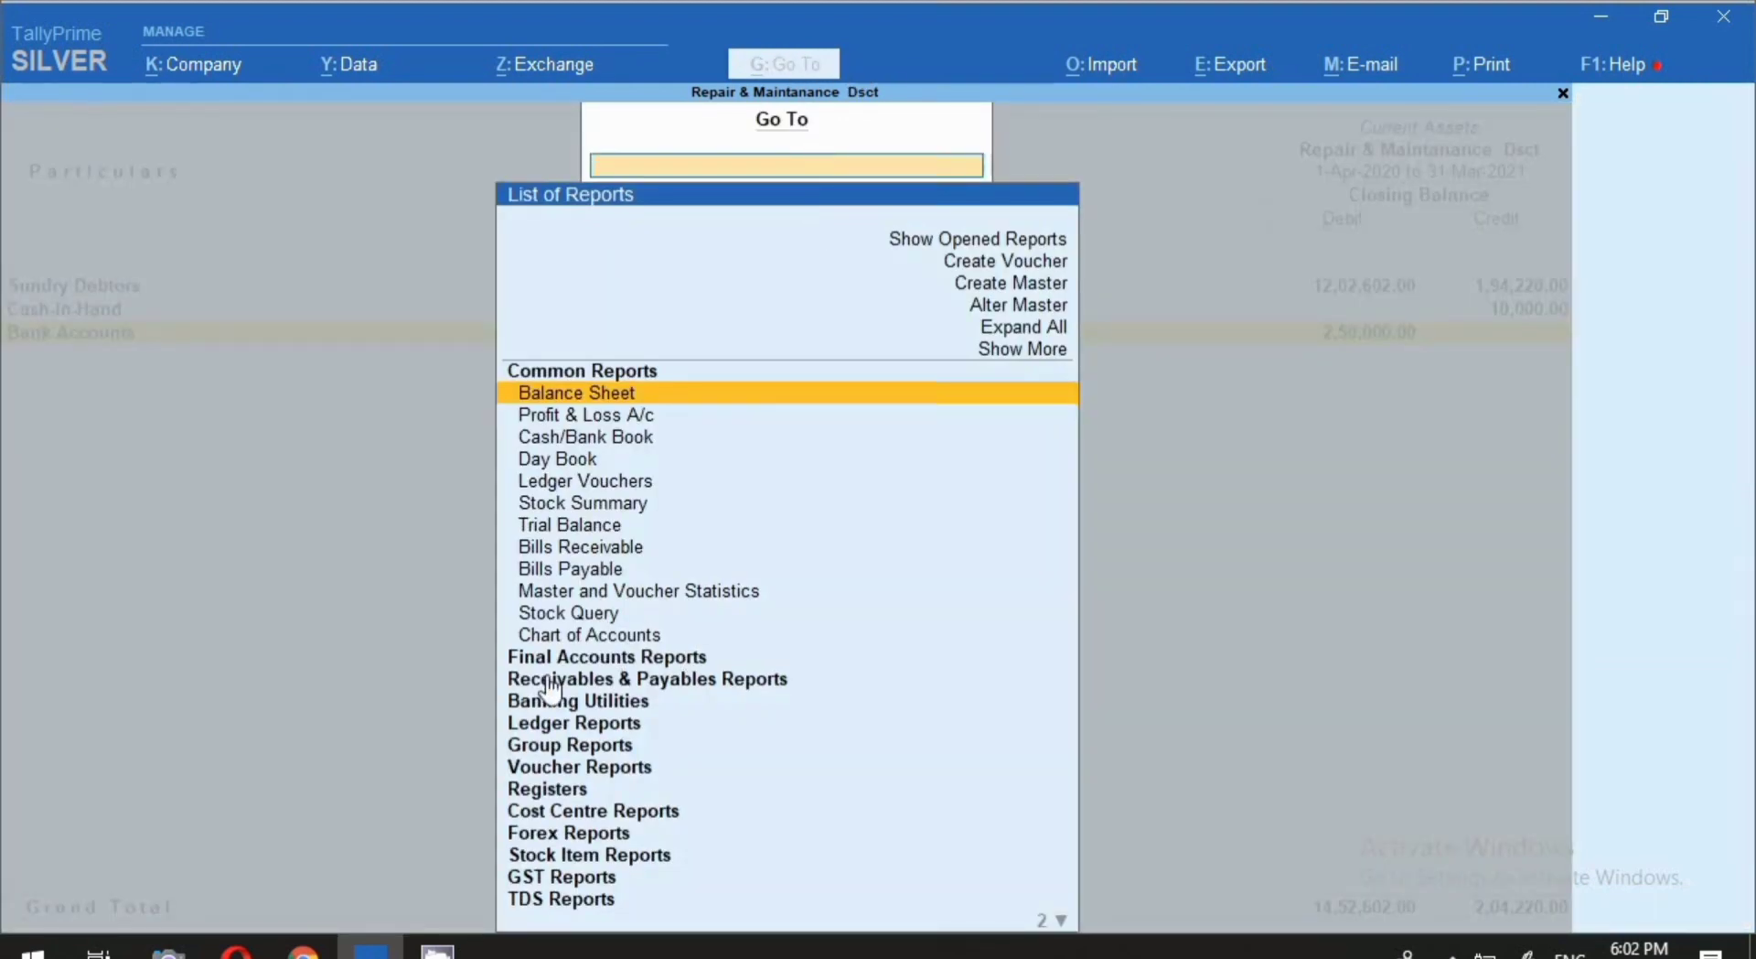
{"action": "left_click", "coordinate": [539, 731]}
{"action": "left_click", "coordinate": [539, 731]}
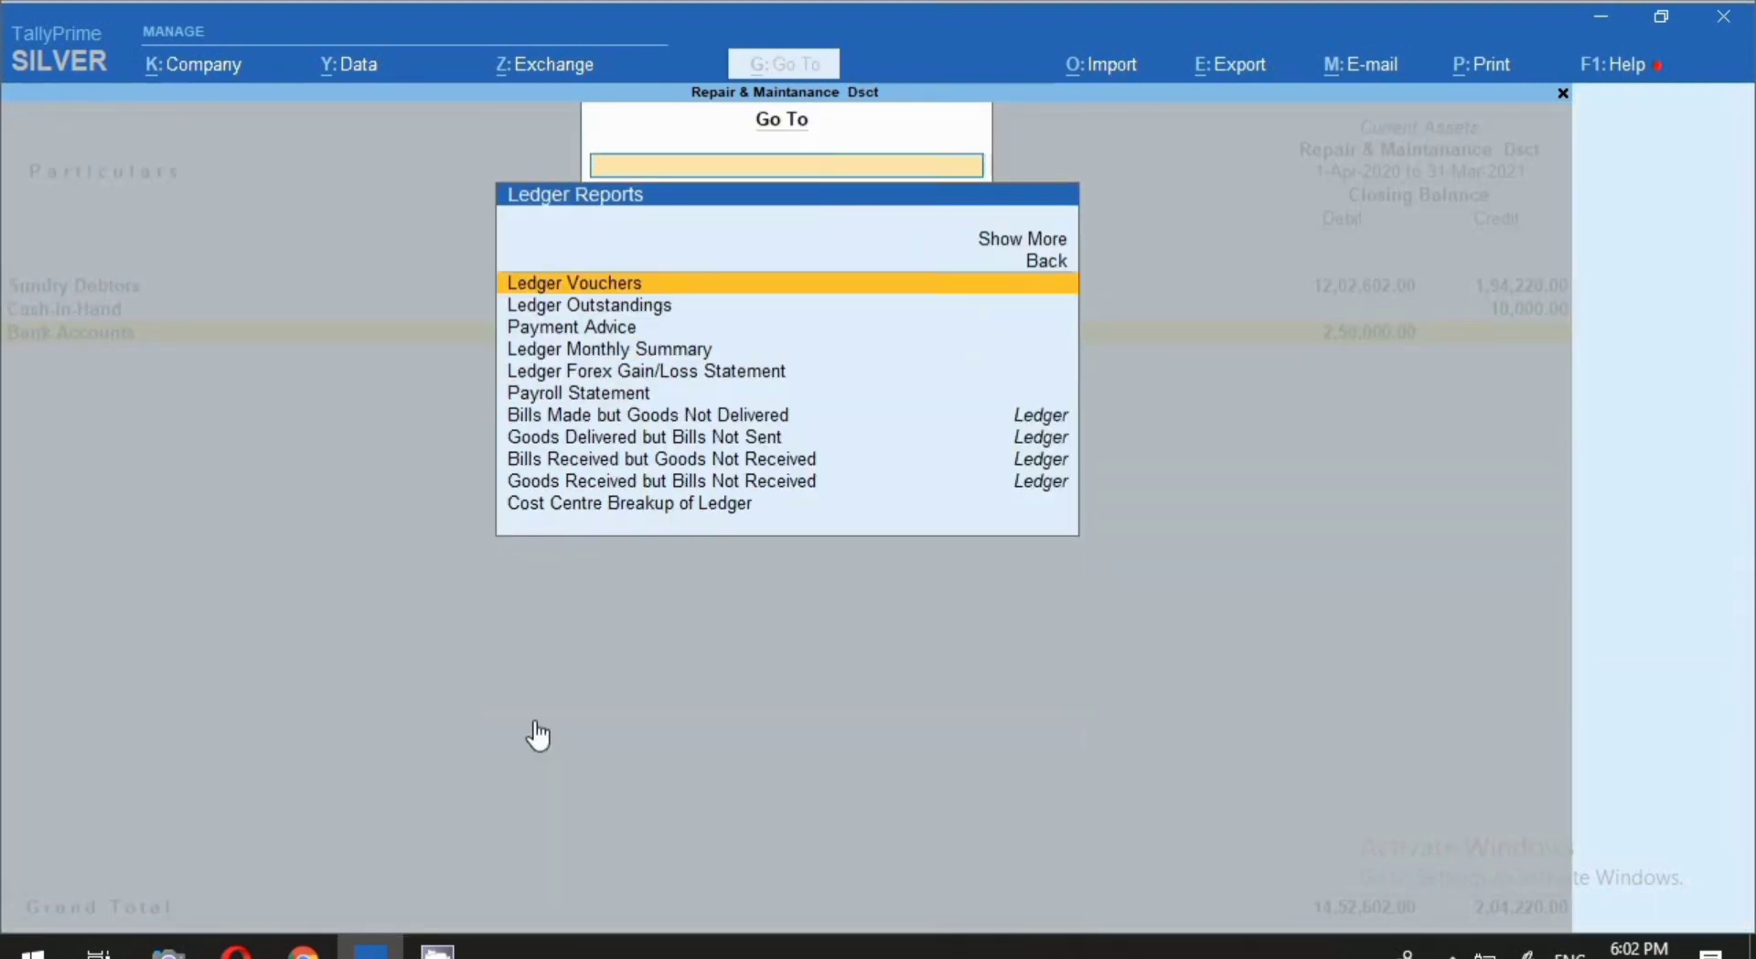
{"action": "key", "text": "Return"}
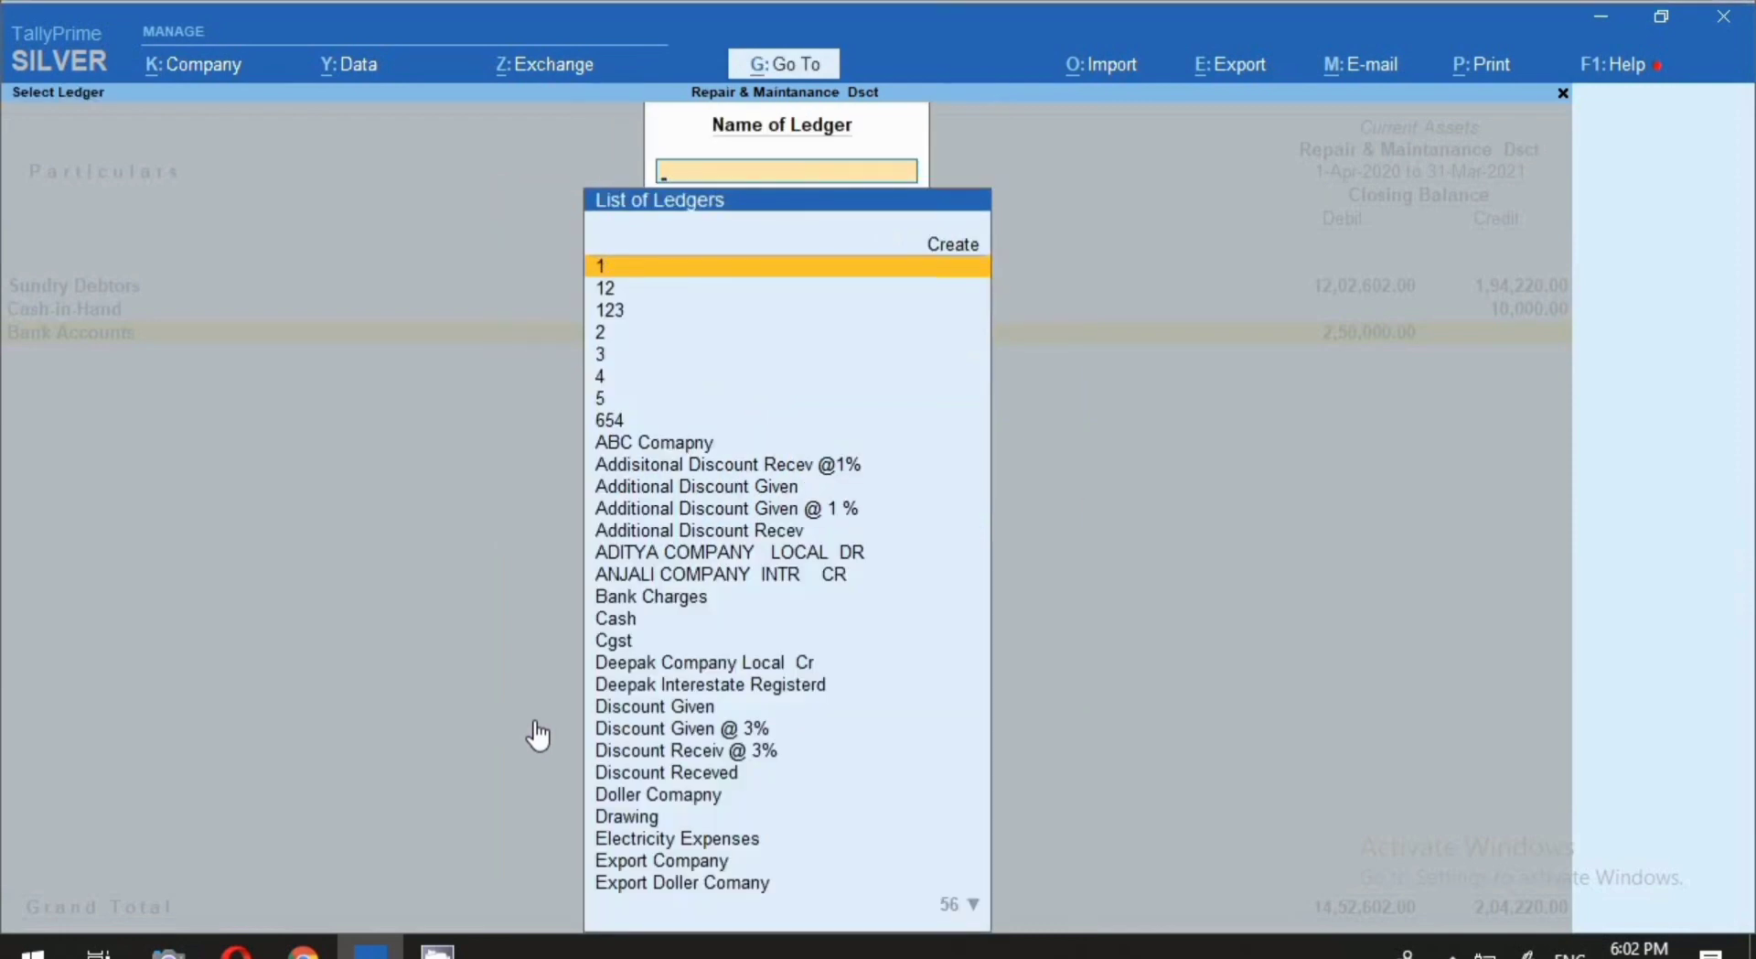
{"action": "type", "text": "TDS"}
{"action": "key", "text": "Return"}
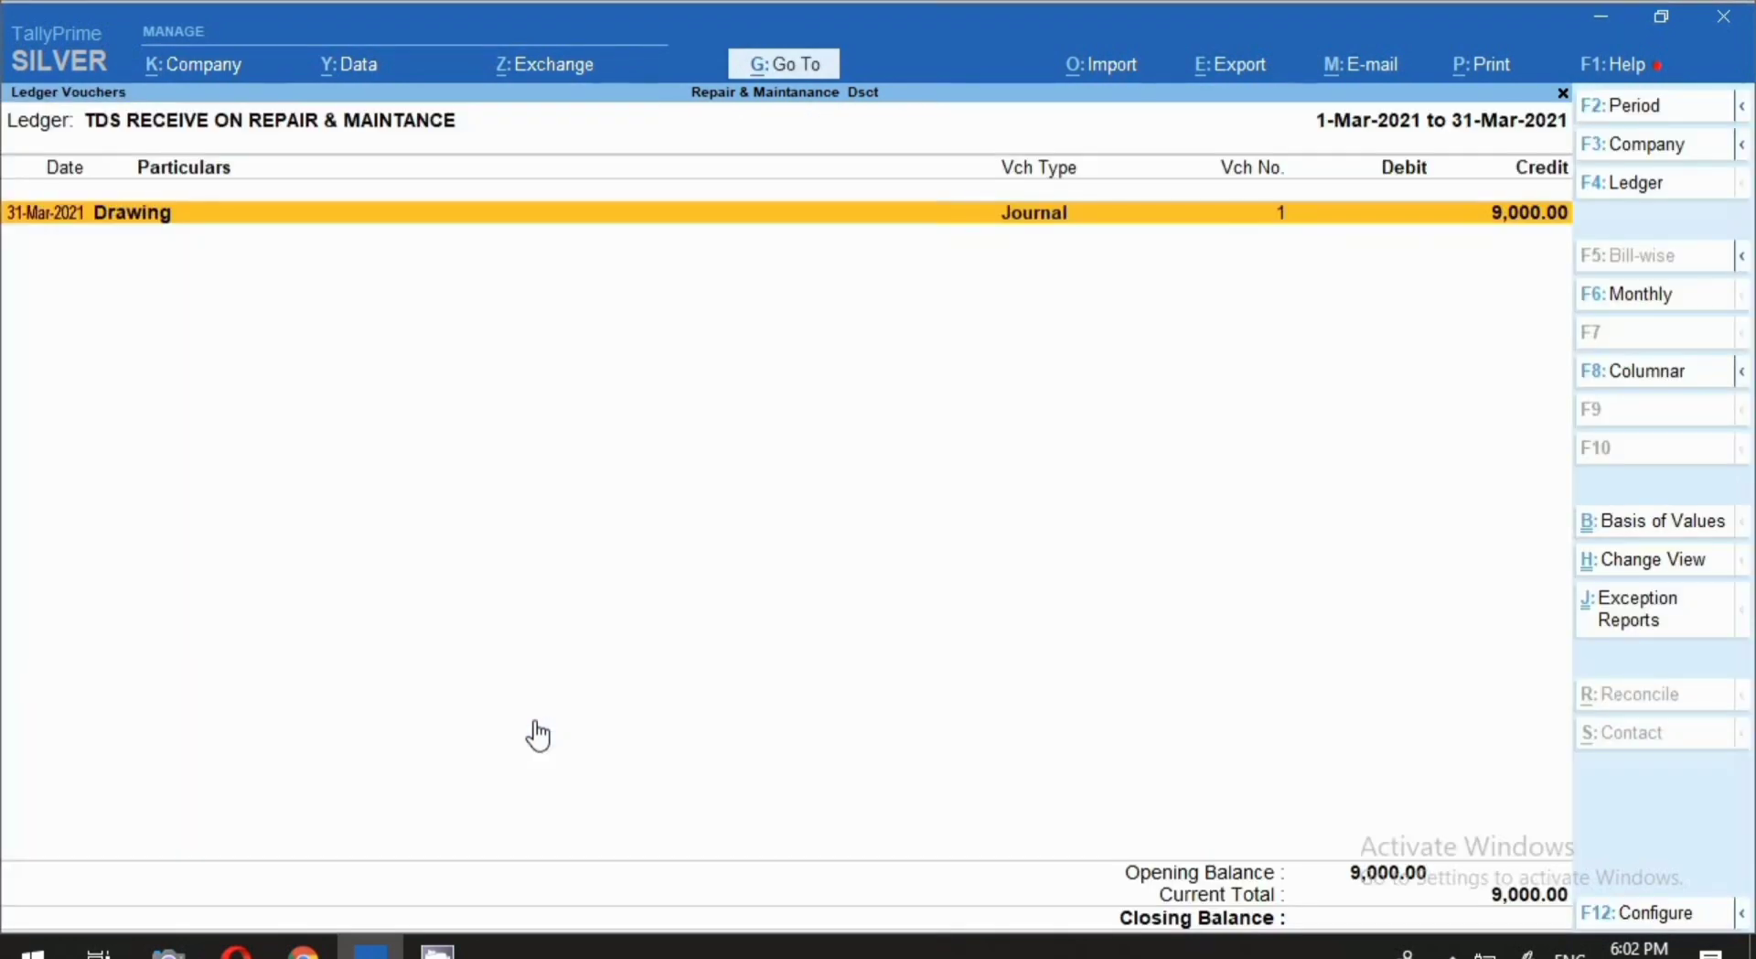
- Set the ledger report's period to start on 1.4.2020 and highlight the Drawing journal entry for review
{"action": "key", "text": "F2"}
{"action": "type", "text": "1.4.2020"}
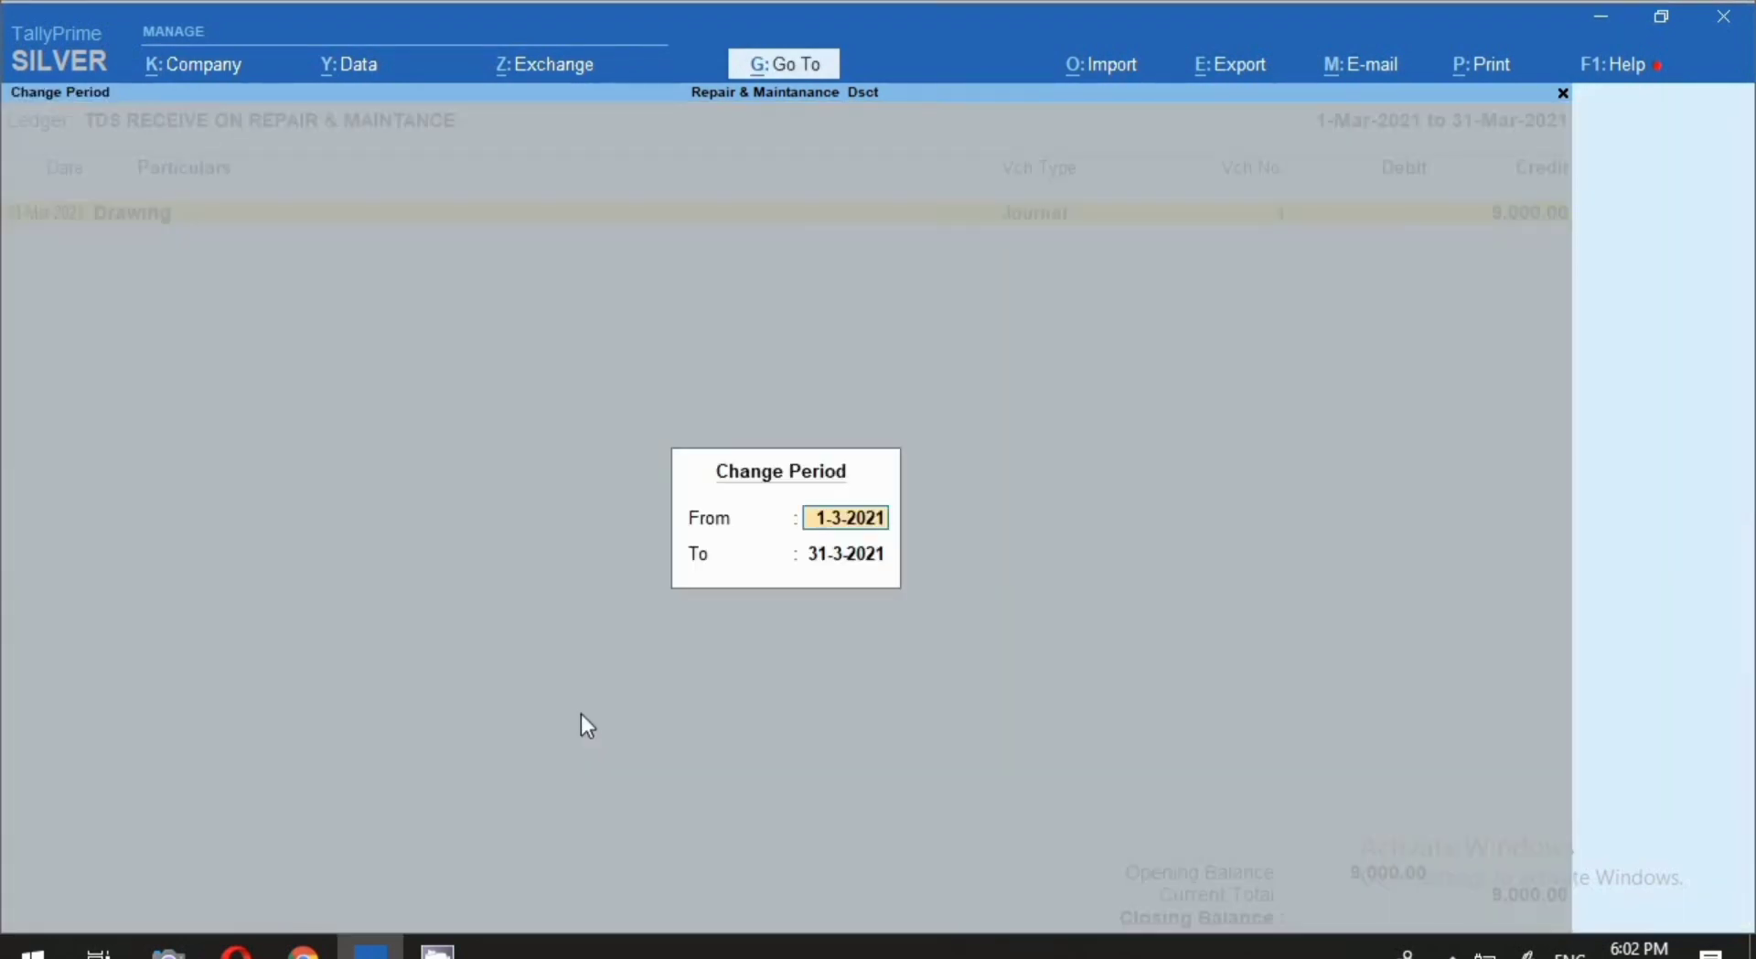
{"action": "key", "text": "Return"}
{"action": "key", "text": "Return"}
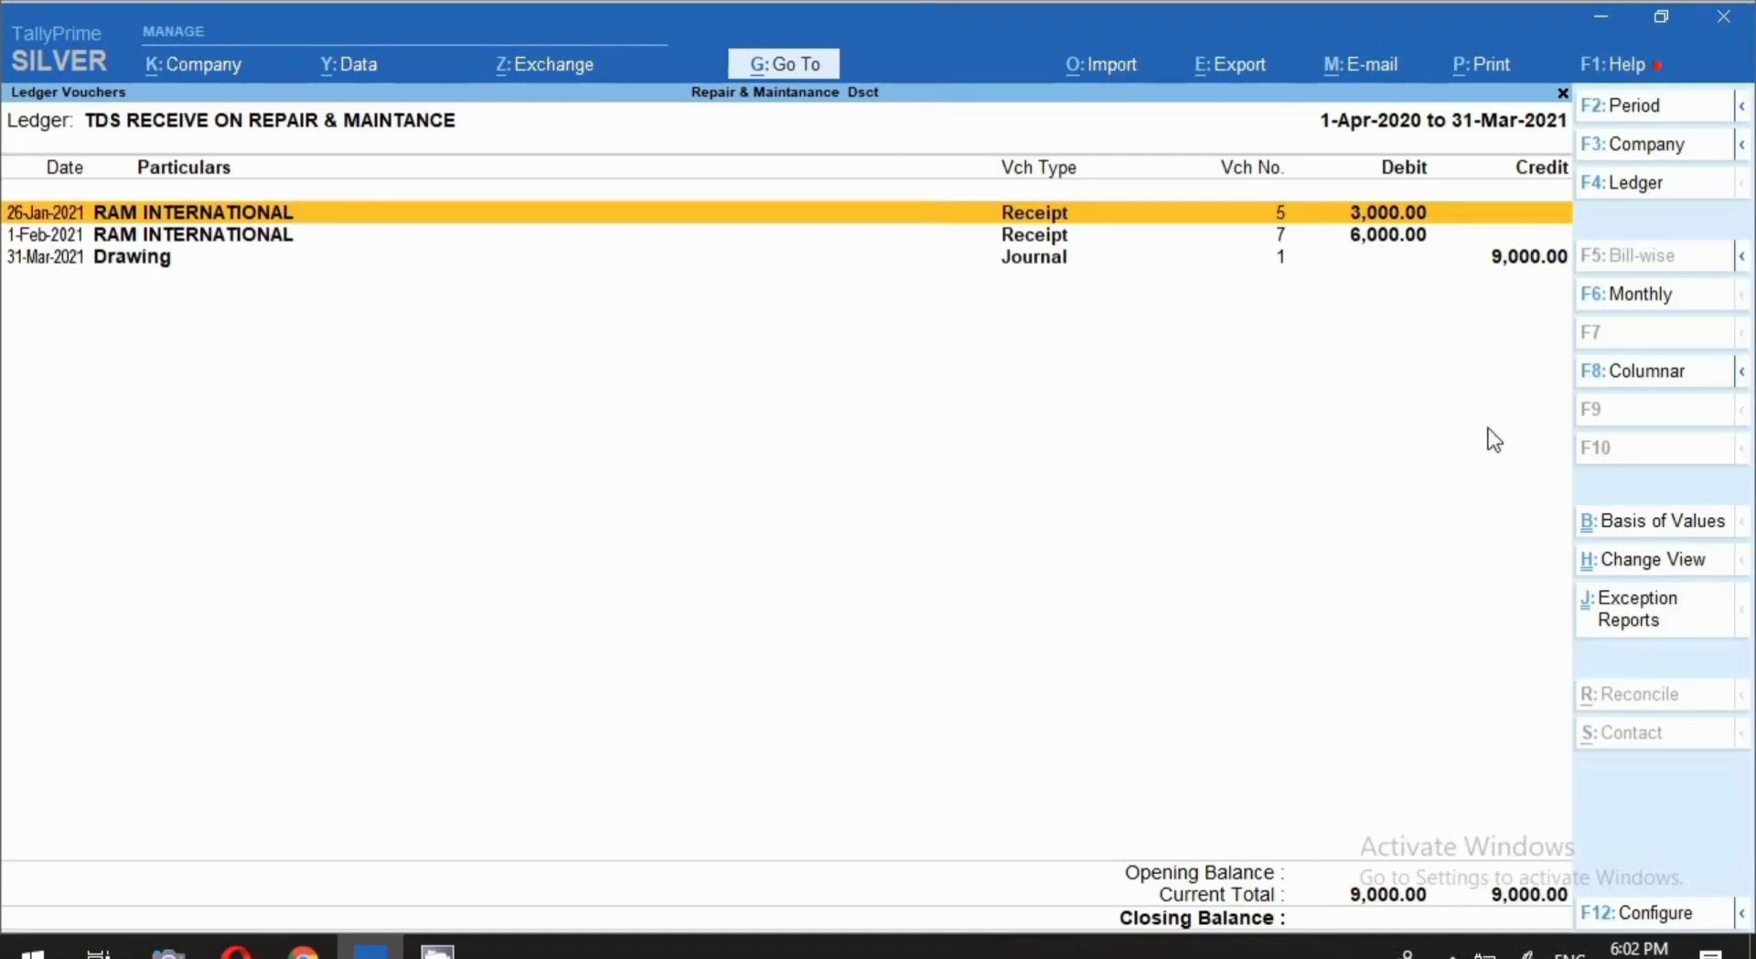
{"action": "left_click", "coordinate": [1029, 261]}
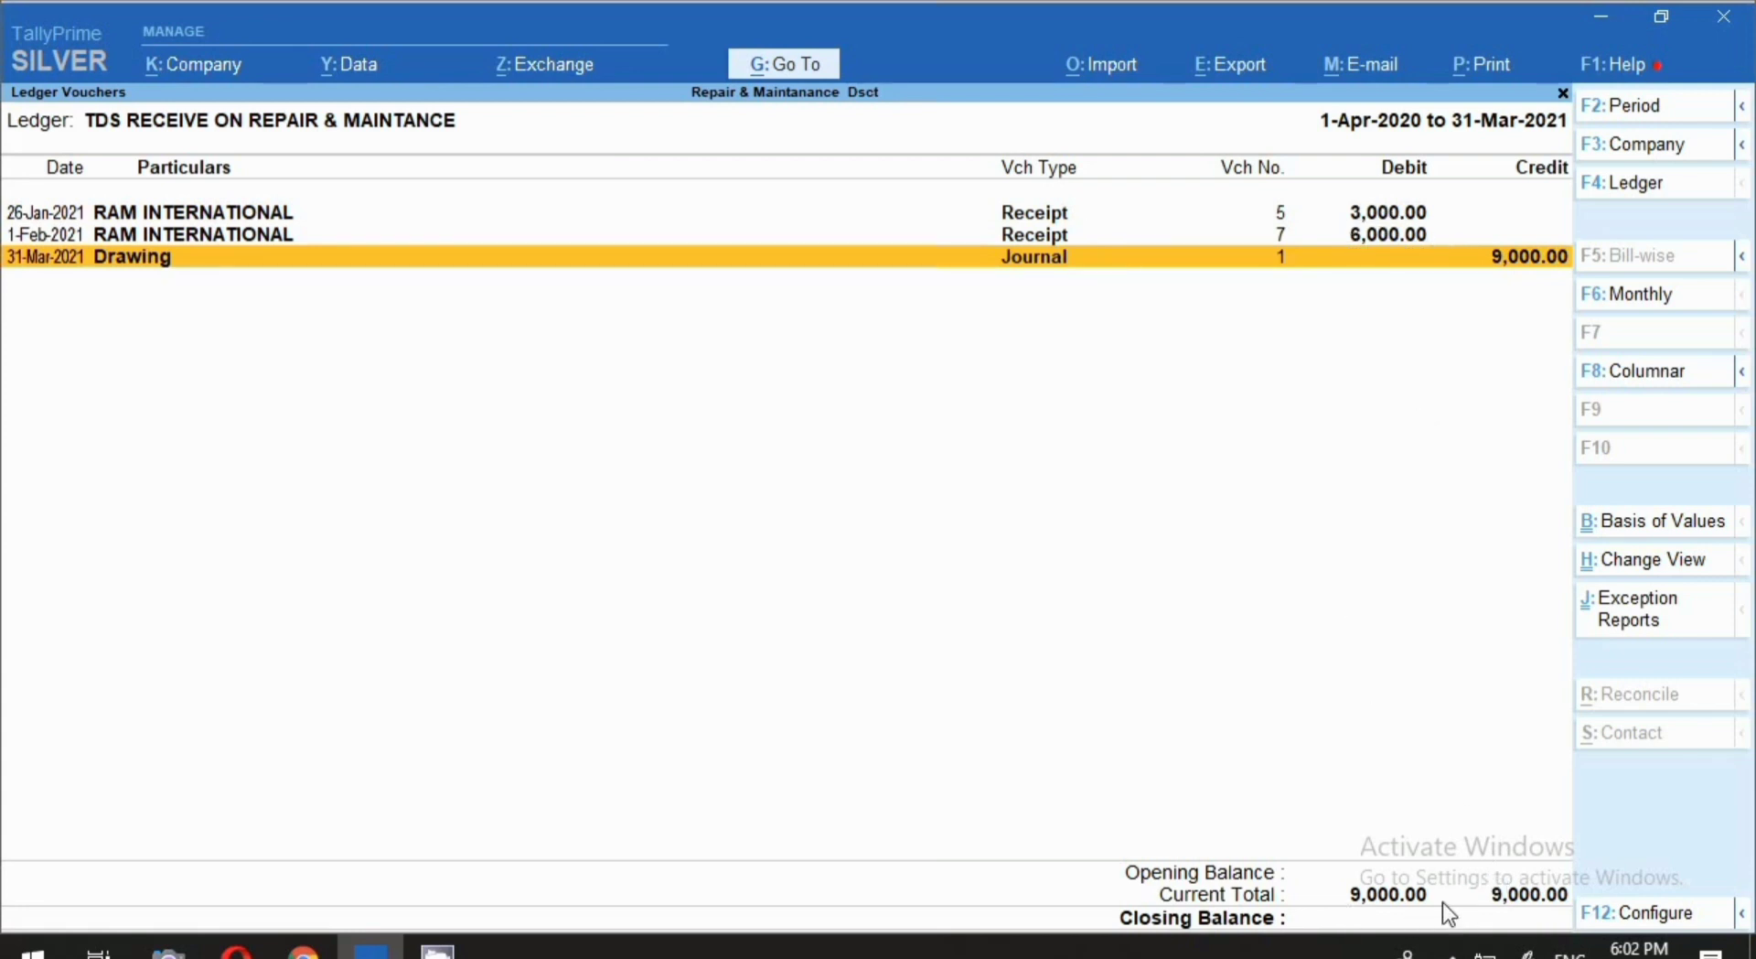
- Leave the ledger report, highlight Capital Account in the Balance Sheet for review, and return to the Gateway of Tally
{"action": "key", "text": "F4"}
{"action": "key", "text": "BackSpace"}
{"action": "key", "text": "Escape"}
{"action": "key", "text": "Escape"}
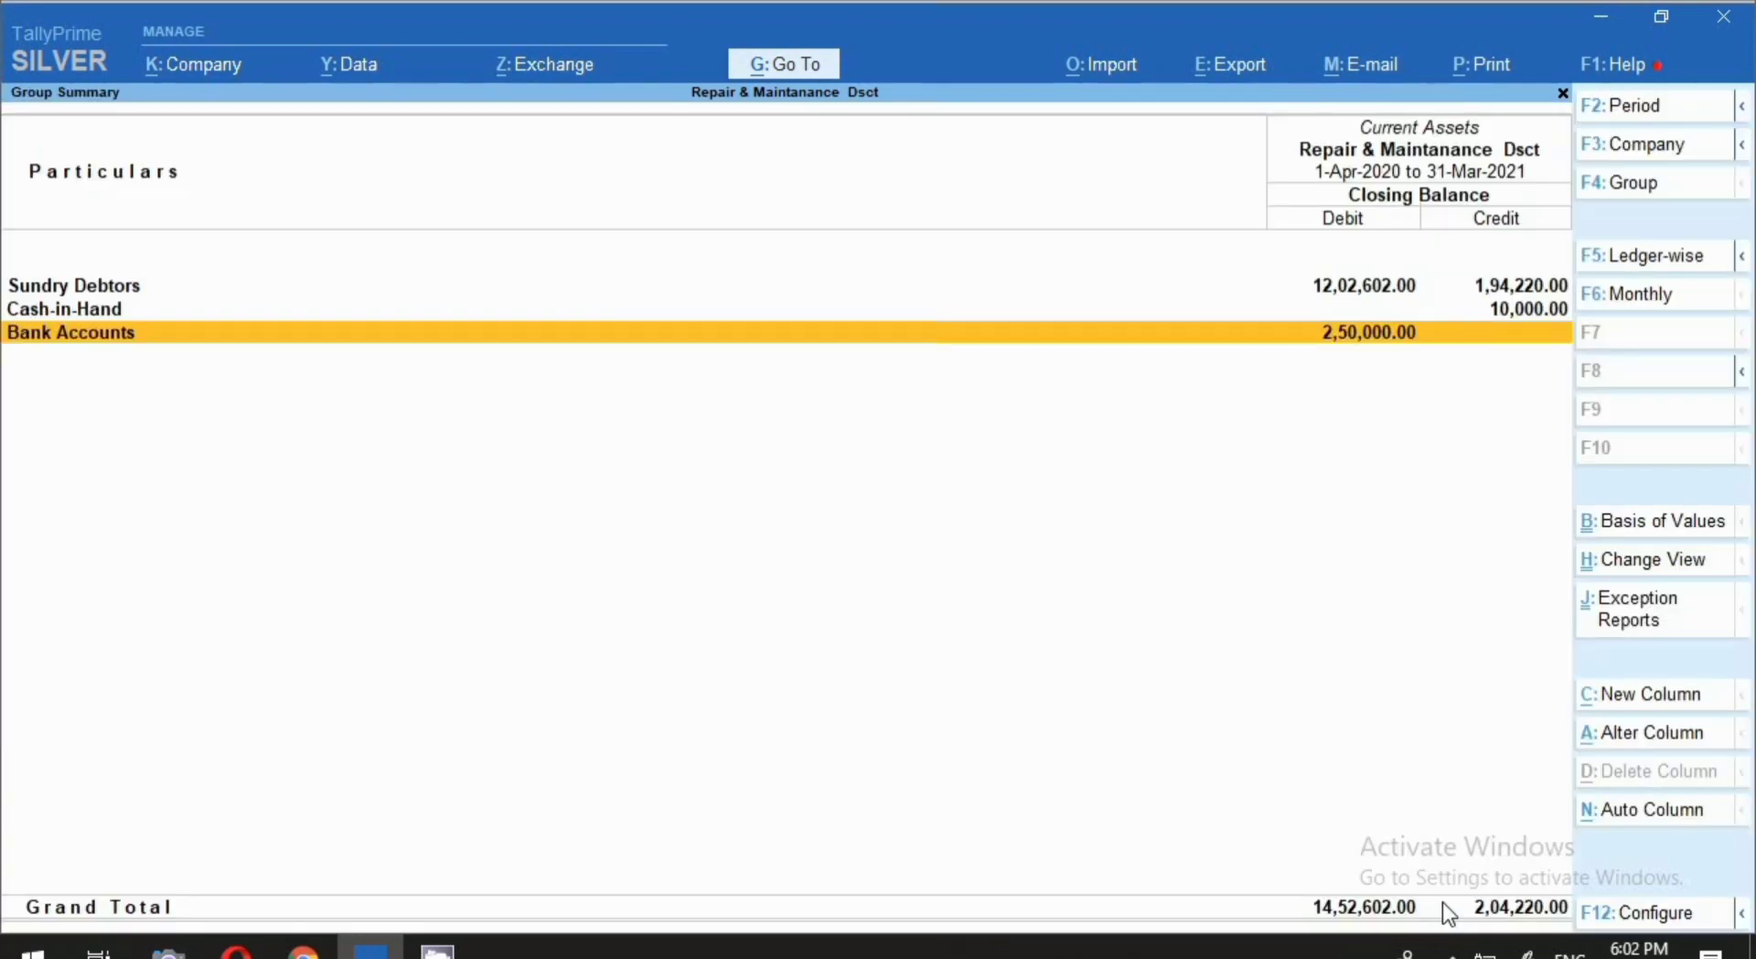
{"action": "key", "text": "Escape"}
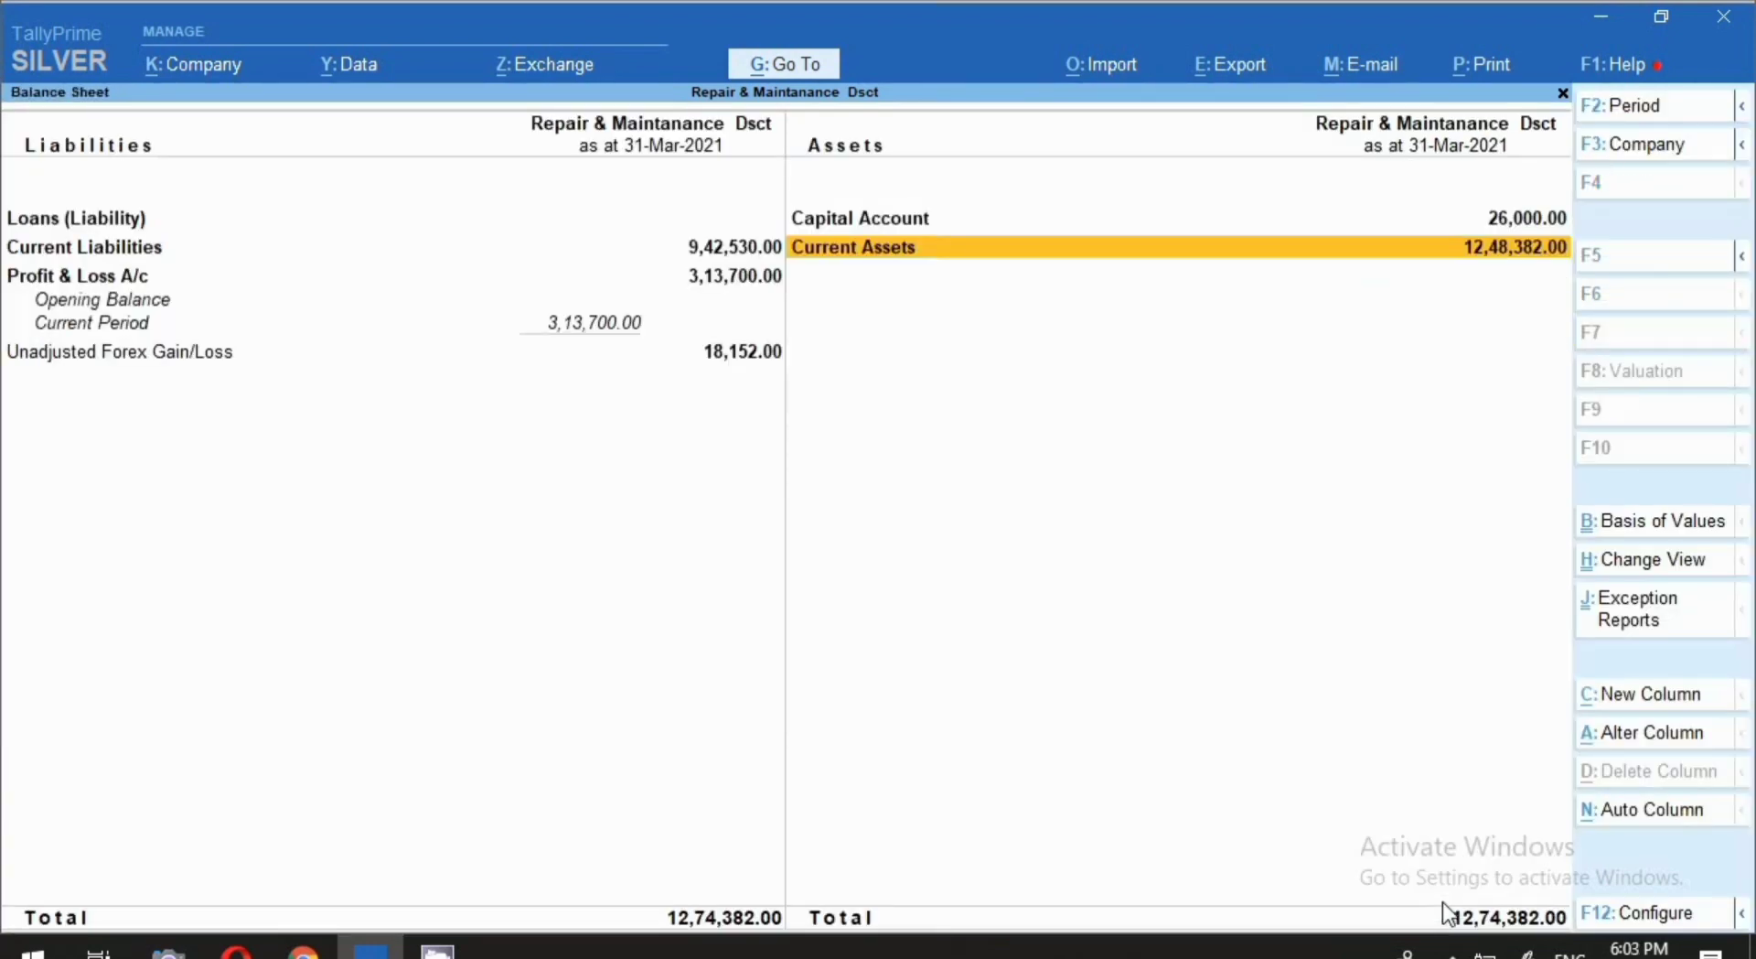
{"action": "key", "text": "Up"}
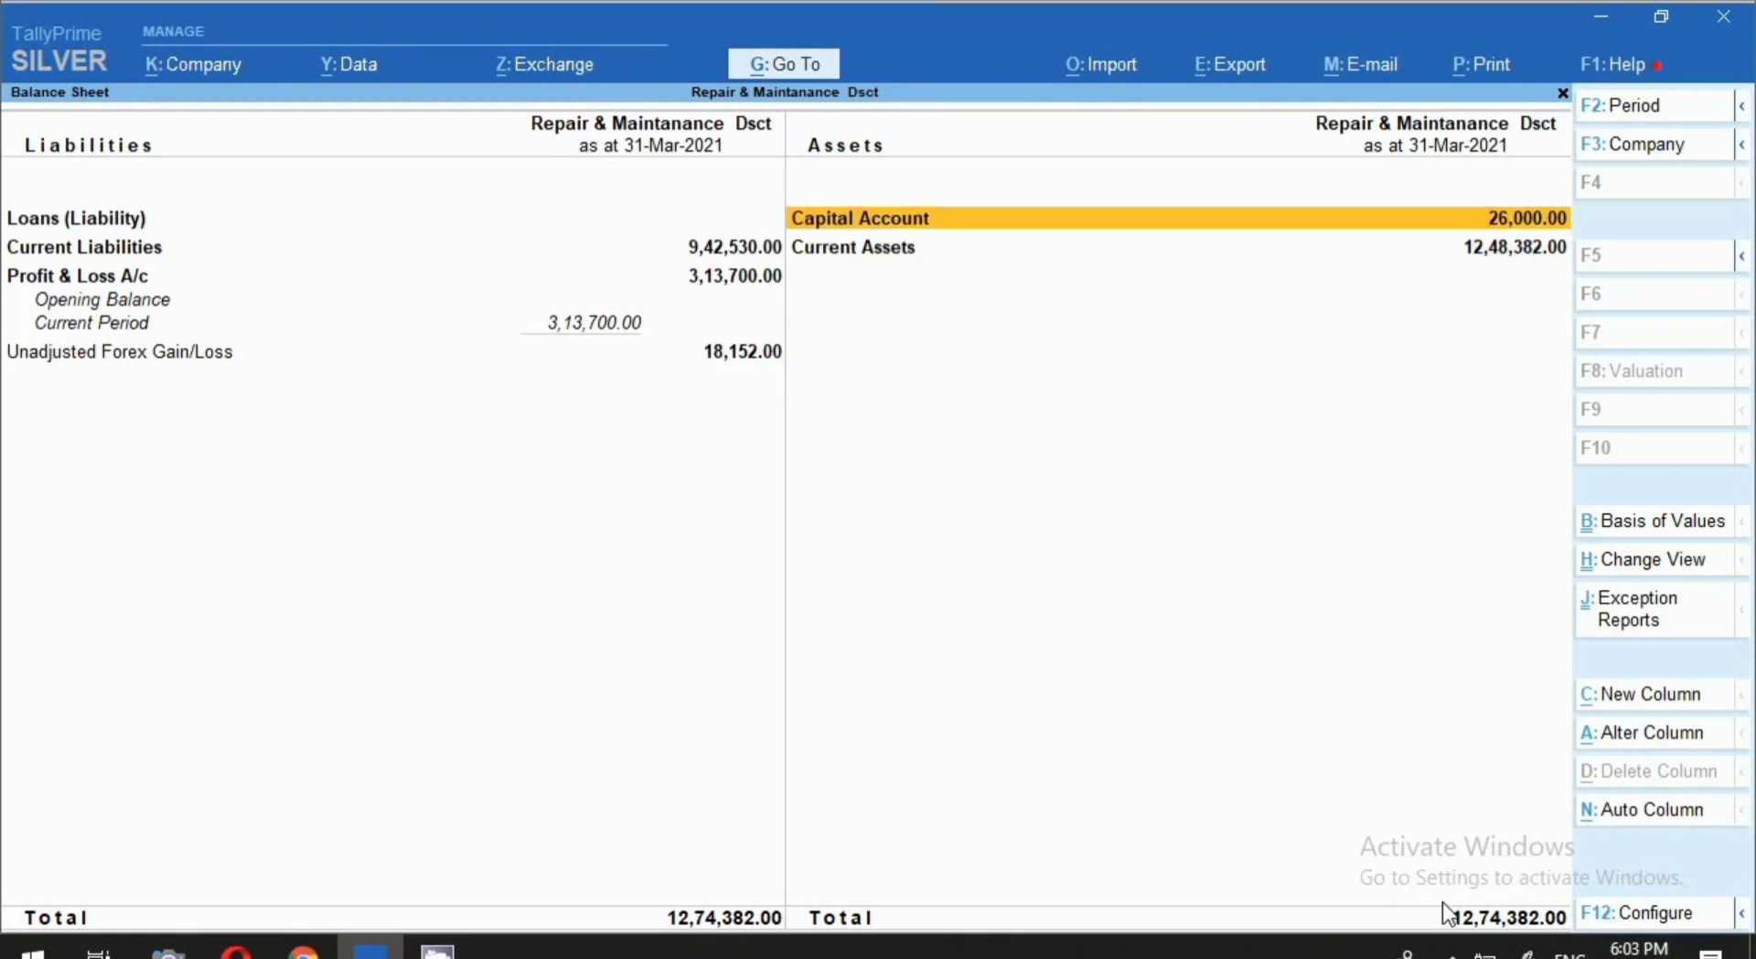
{"action": "key", "text": "Escape"}
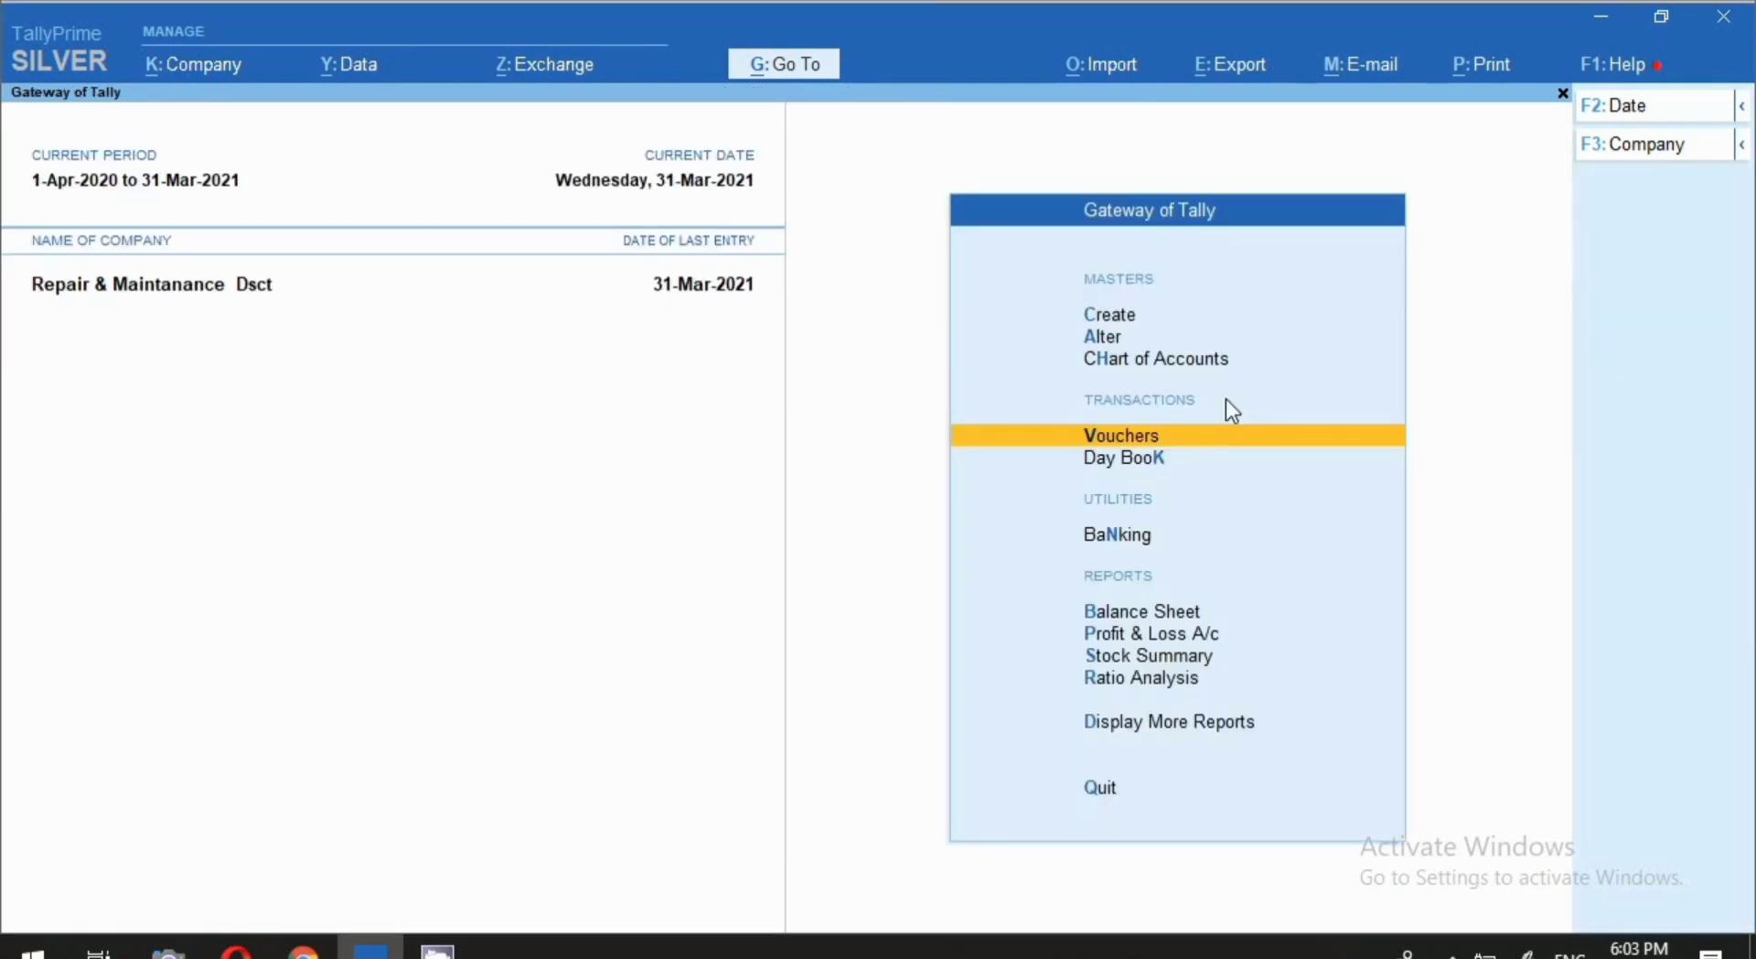
- Start a new receipt voucher and set its date to 10.4
{"action": "key", "text": "Return"}
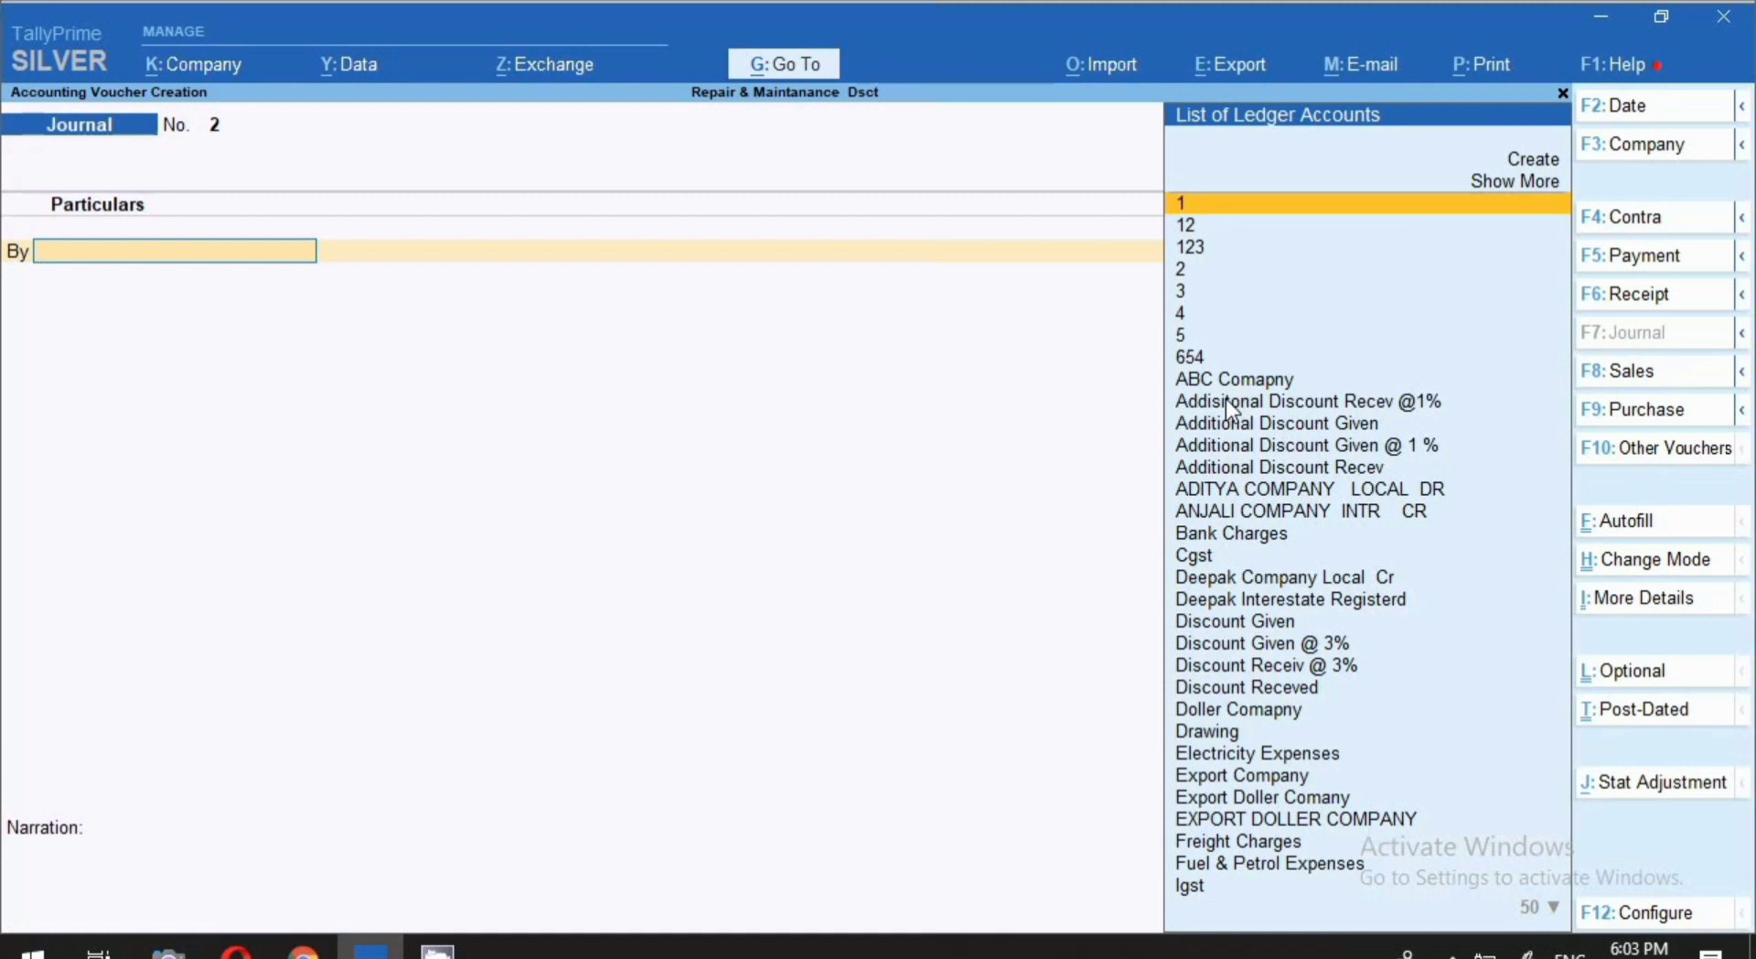
{"action": "left_click", "coordinate": [1640, 302]}
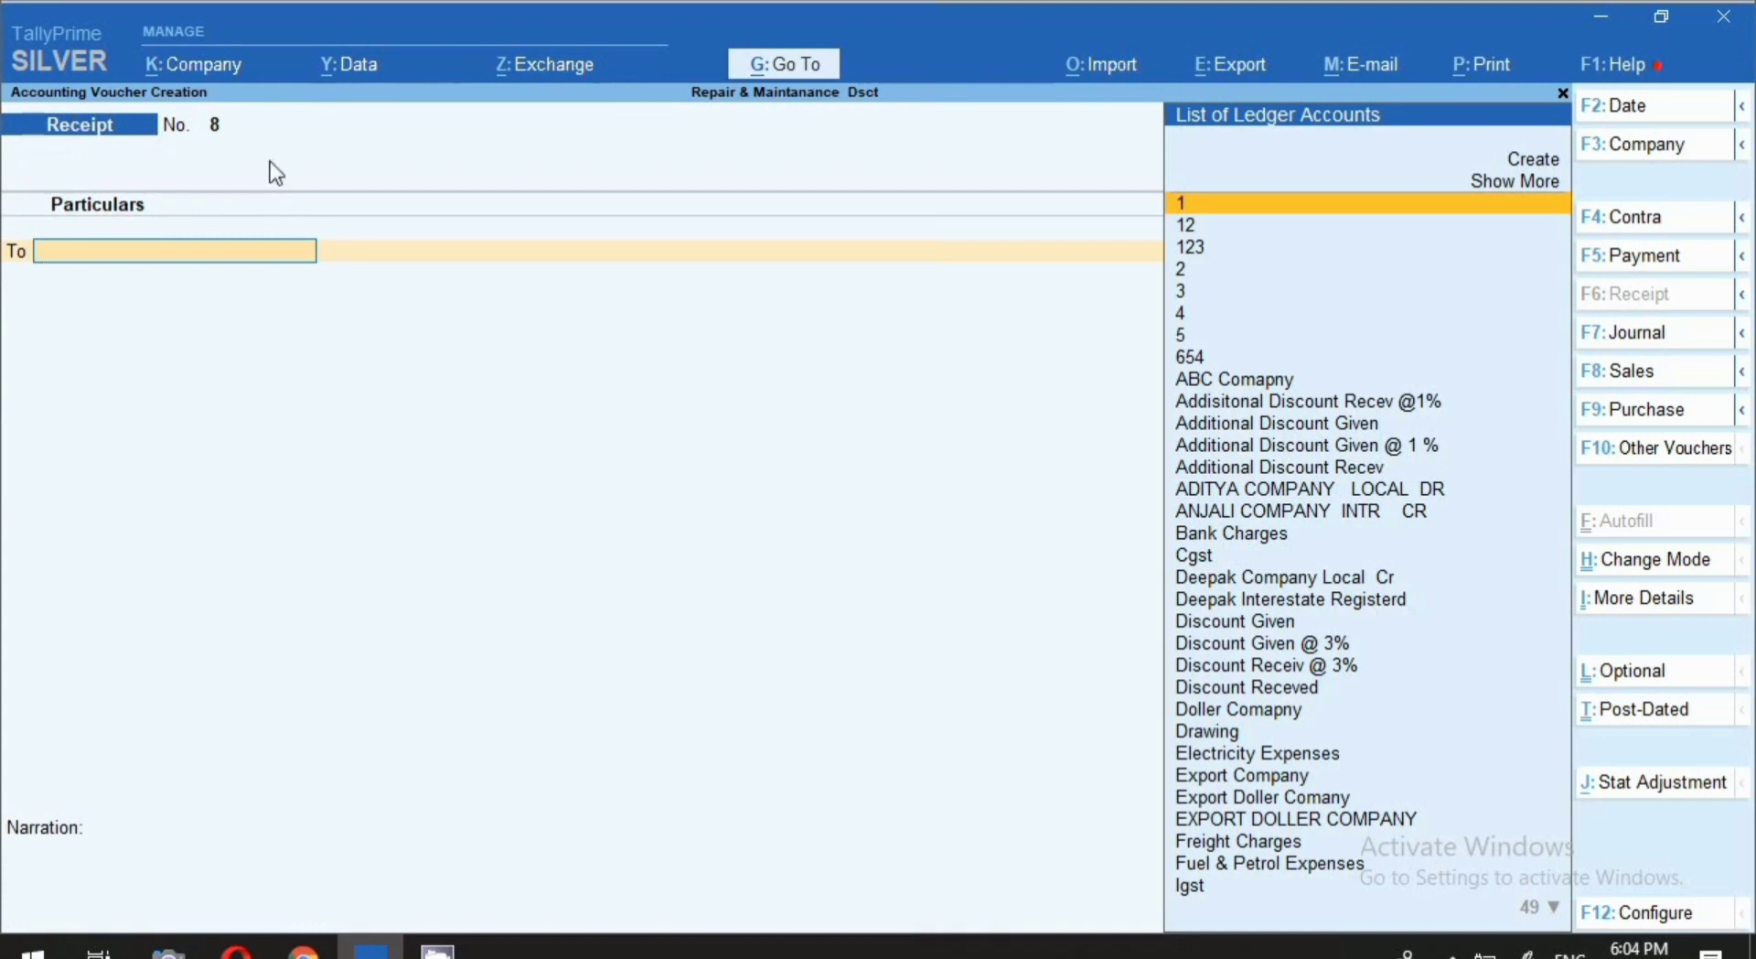
{"action": "key", "text": "F2"}
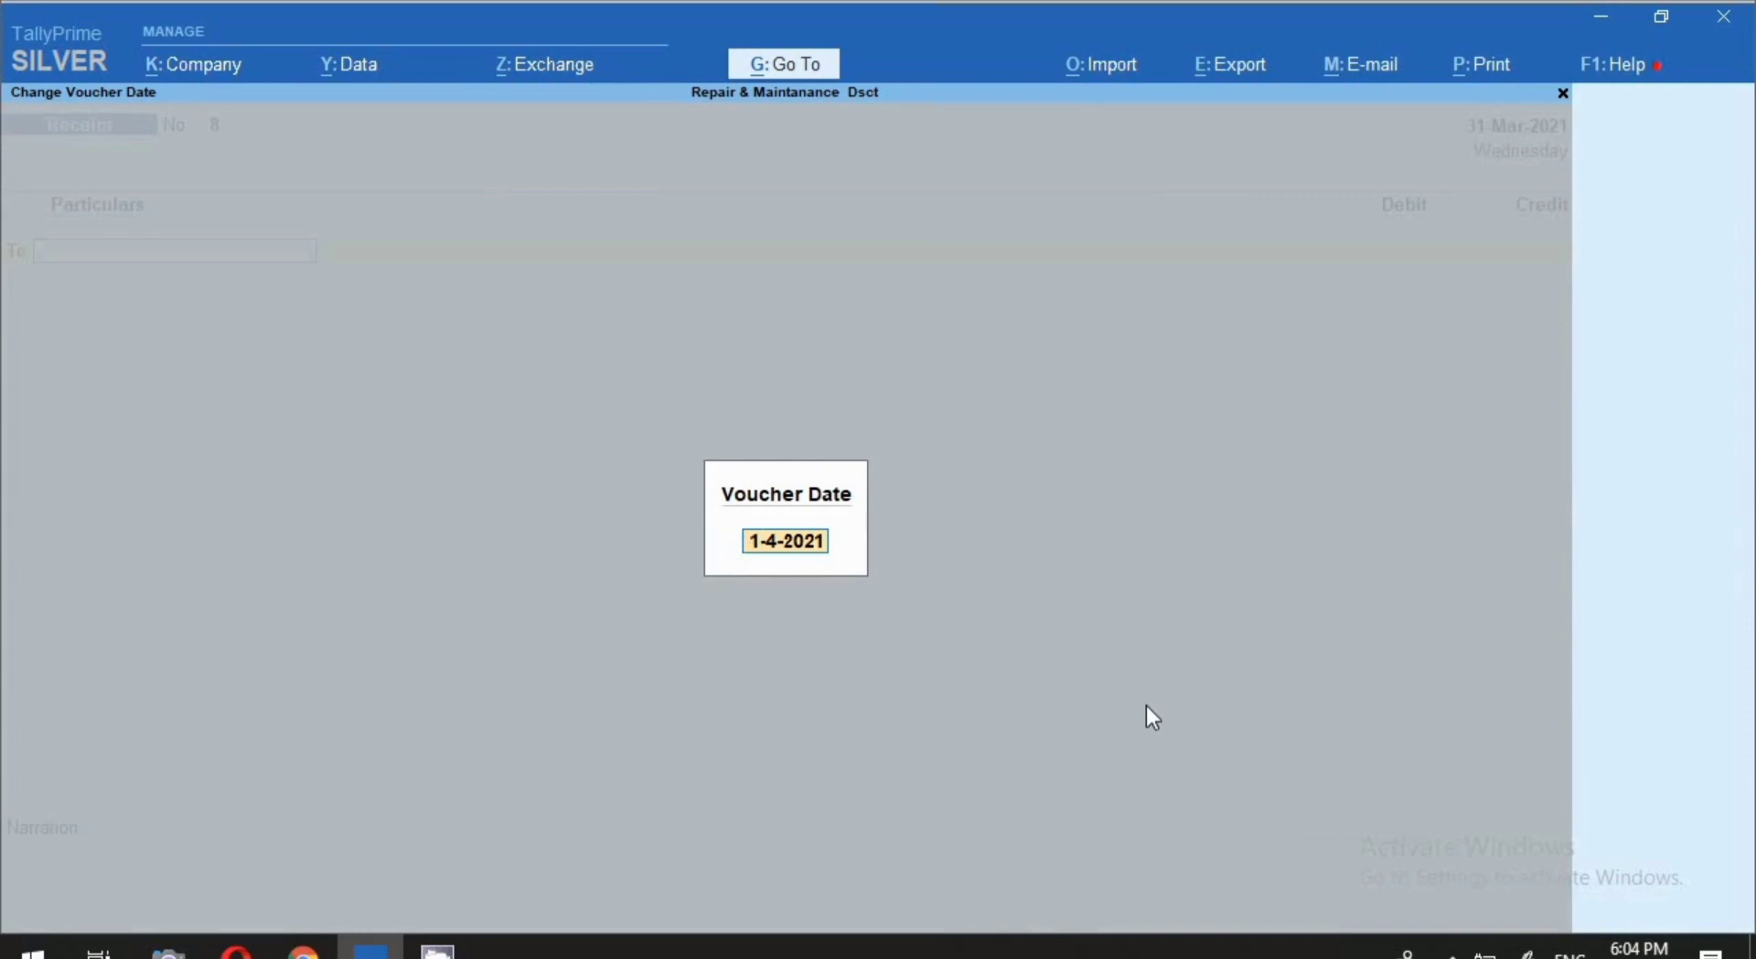
{"action": "type", "text": "10.4"}
{"action": "key", "text": "Return"}
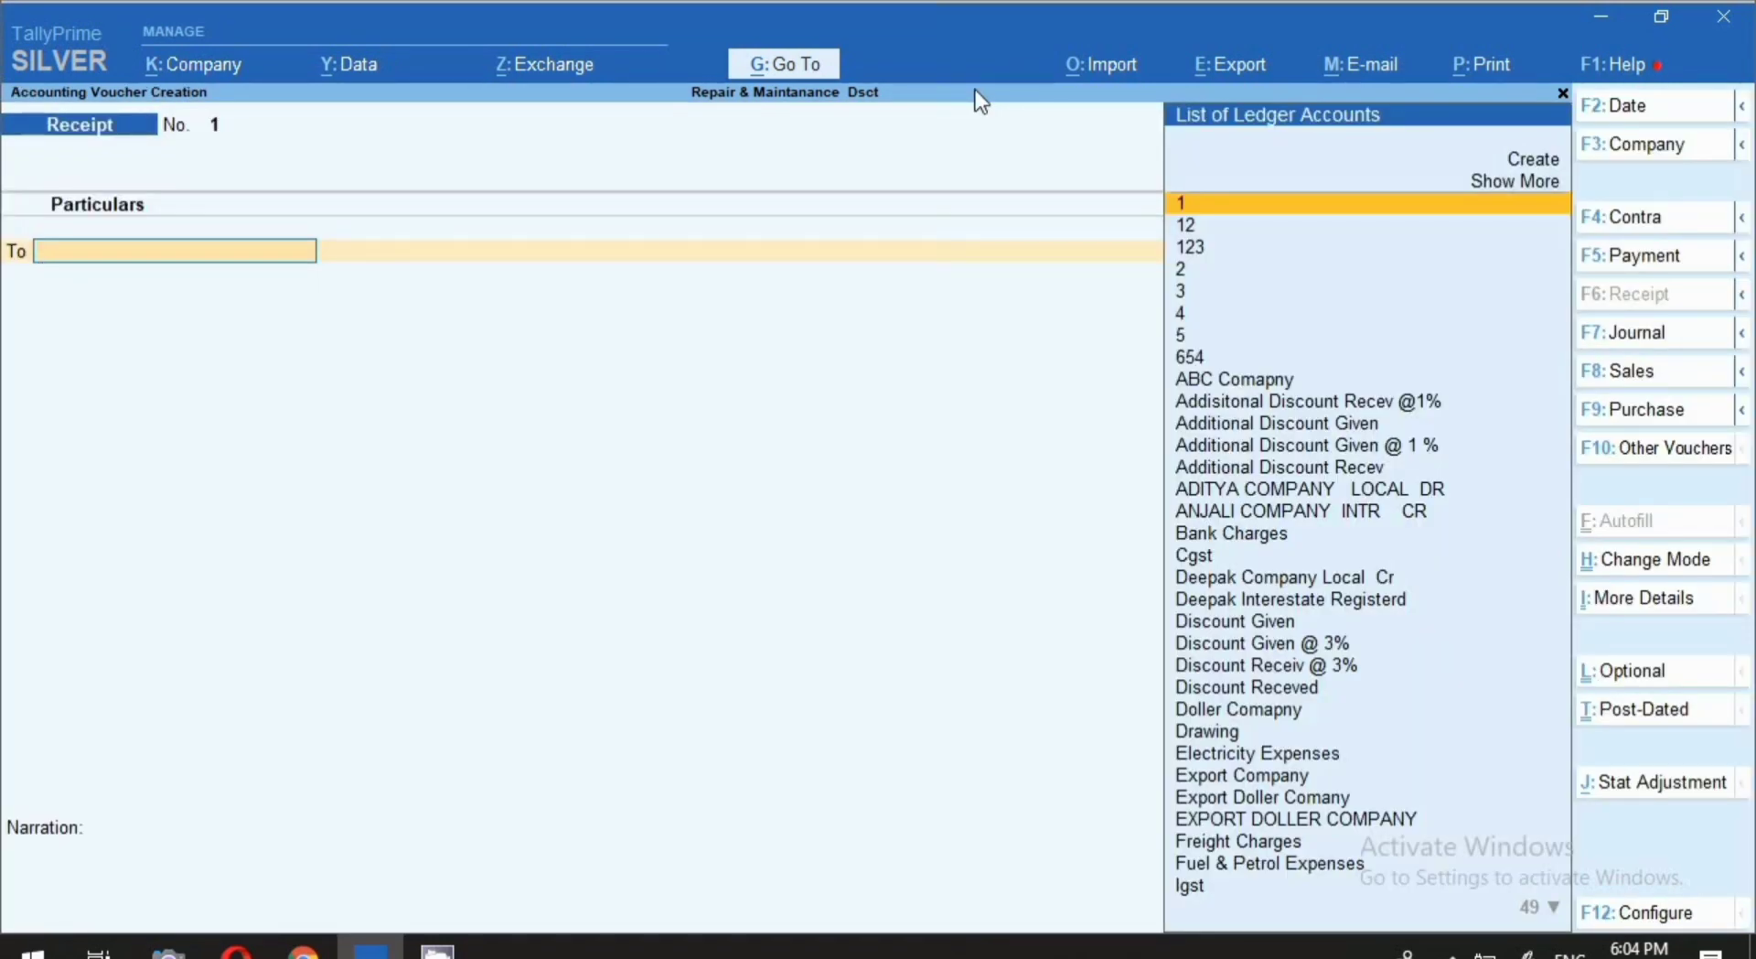
- Credit TDS RECEIVE ON REPAIR & MAINTANCE with 9,000 and debit SBI BANK with 9,000 in the receipt voucher
{"action": "type", "text": "TDS"}
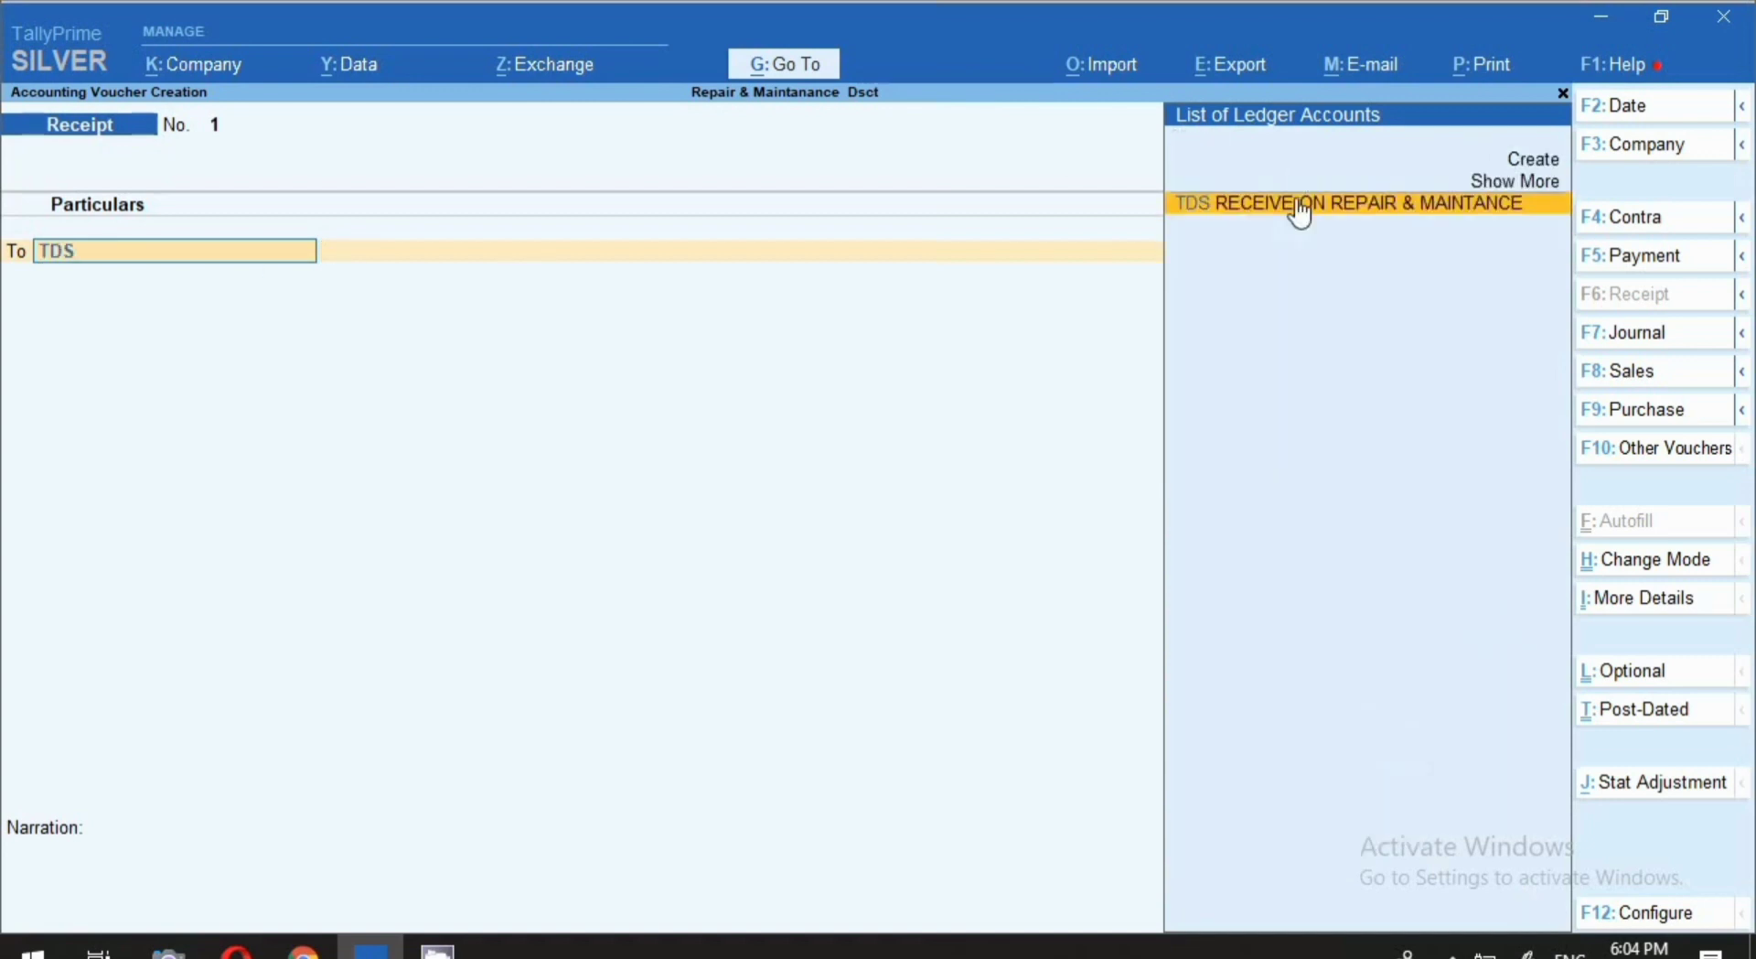
{"action": "key", "text": "Return"}
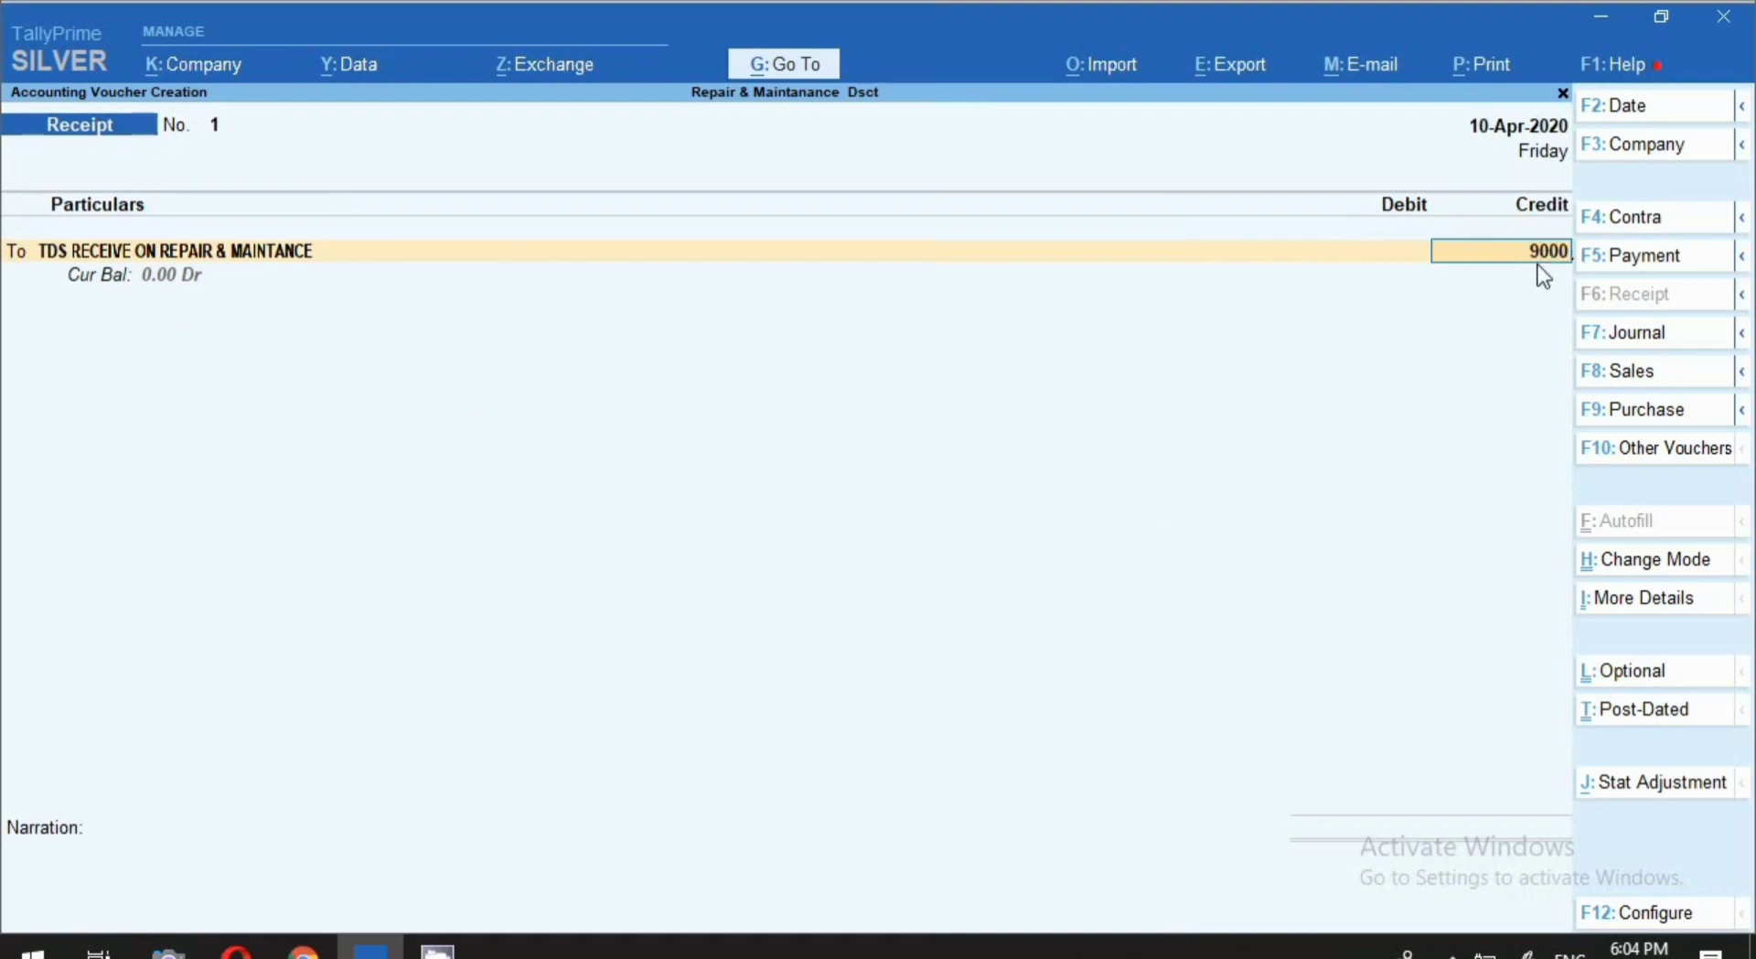
{"action": "key", "text": "Return"}
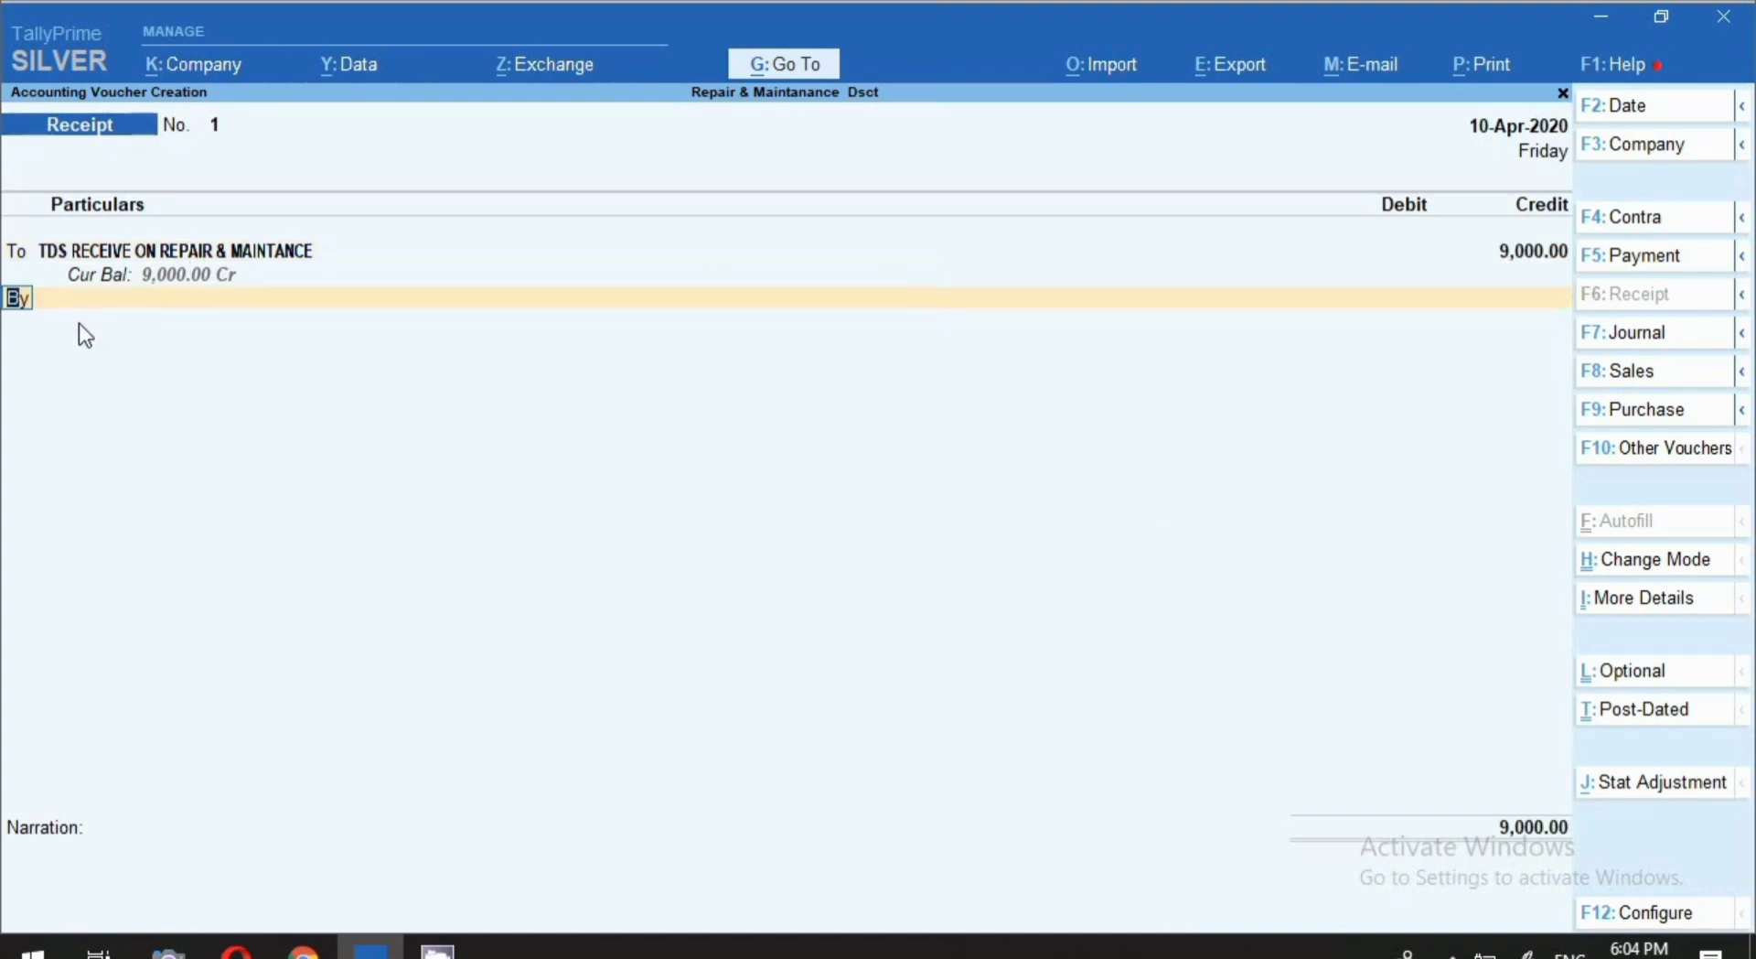
{"action": "key", "text": "Return"}
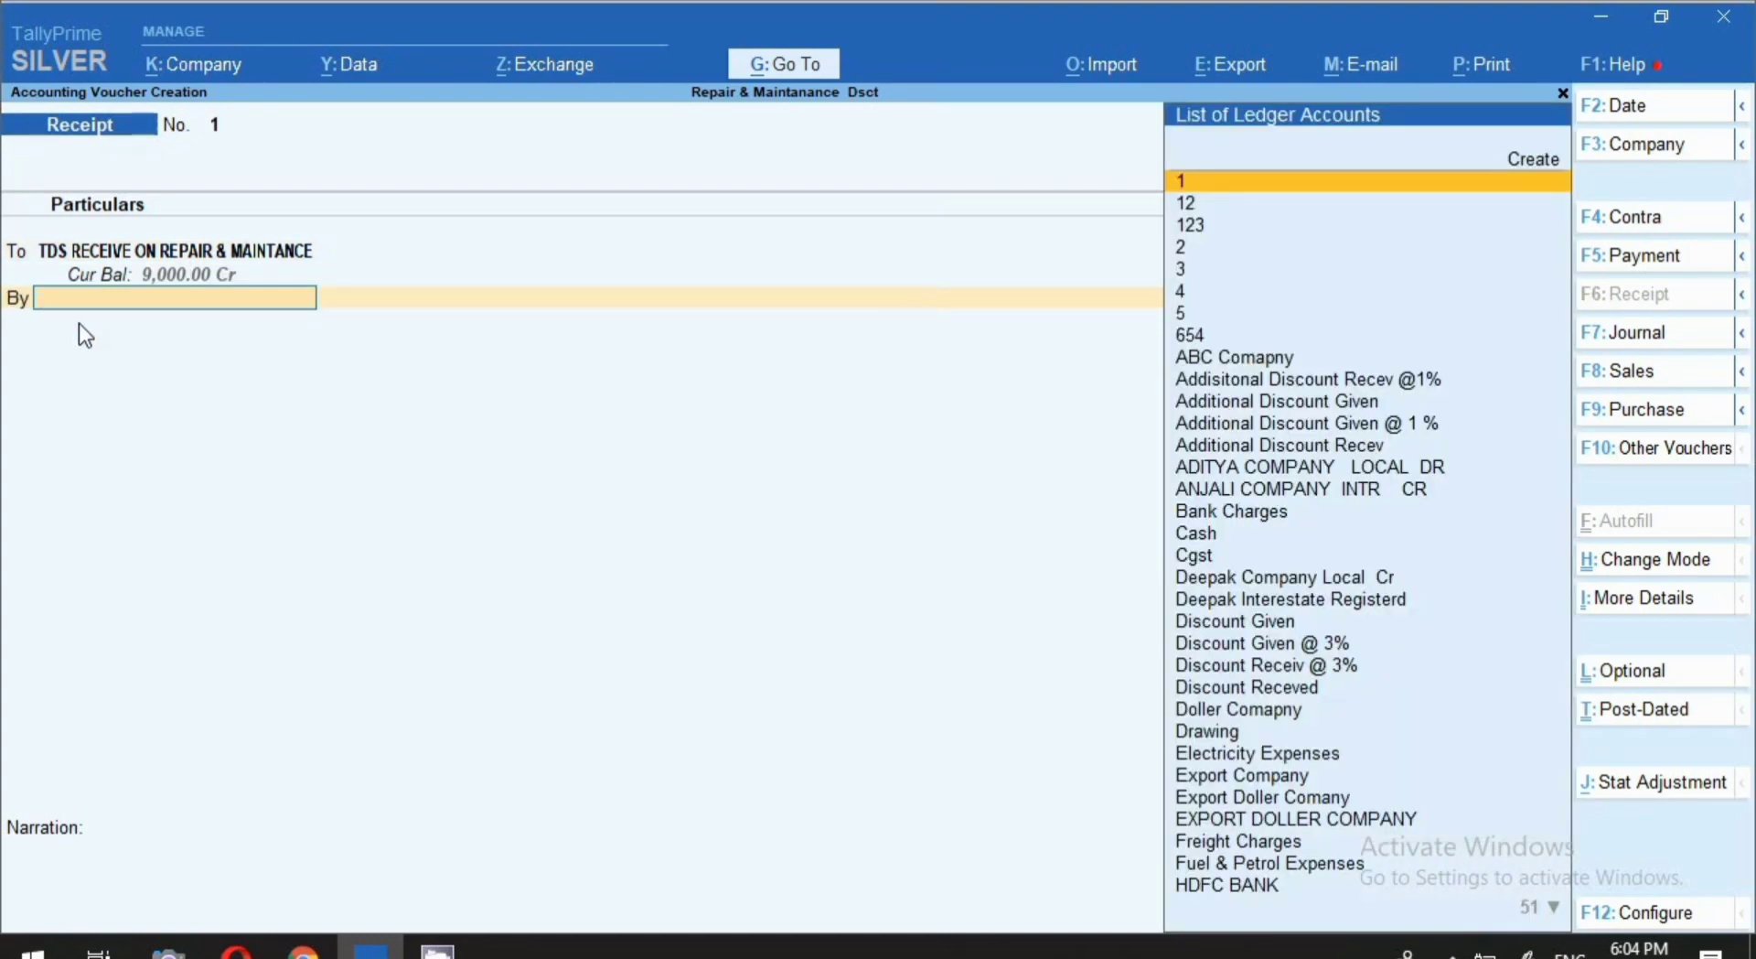
{"action": "type", "text": "BANK"}
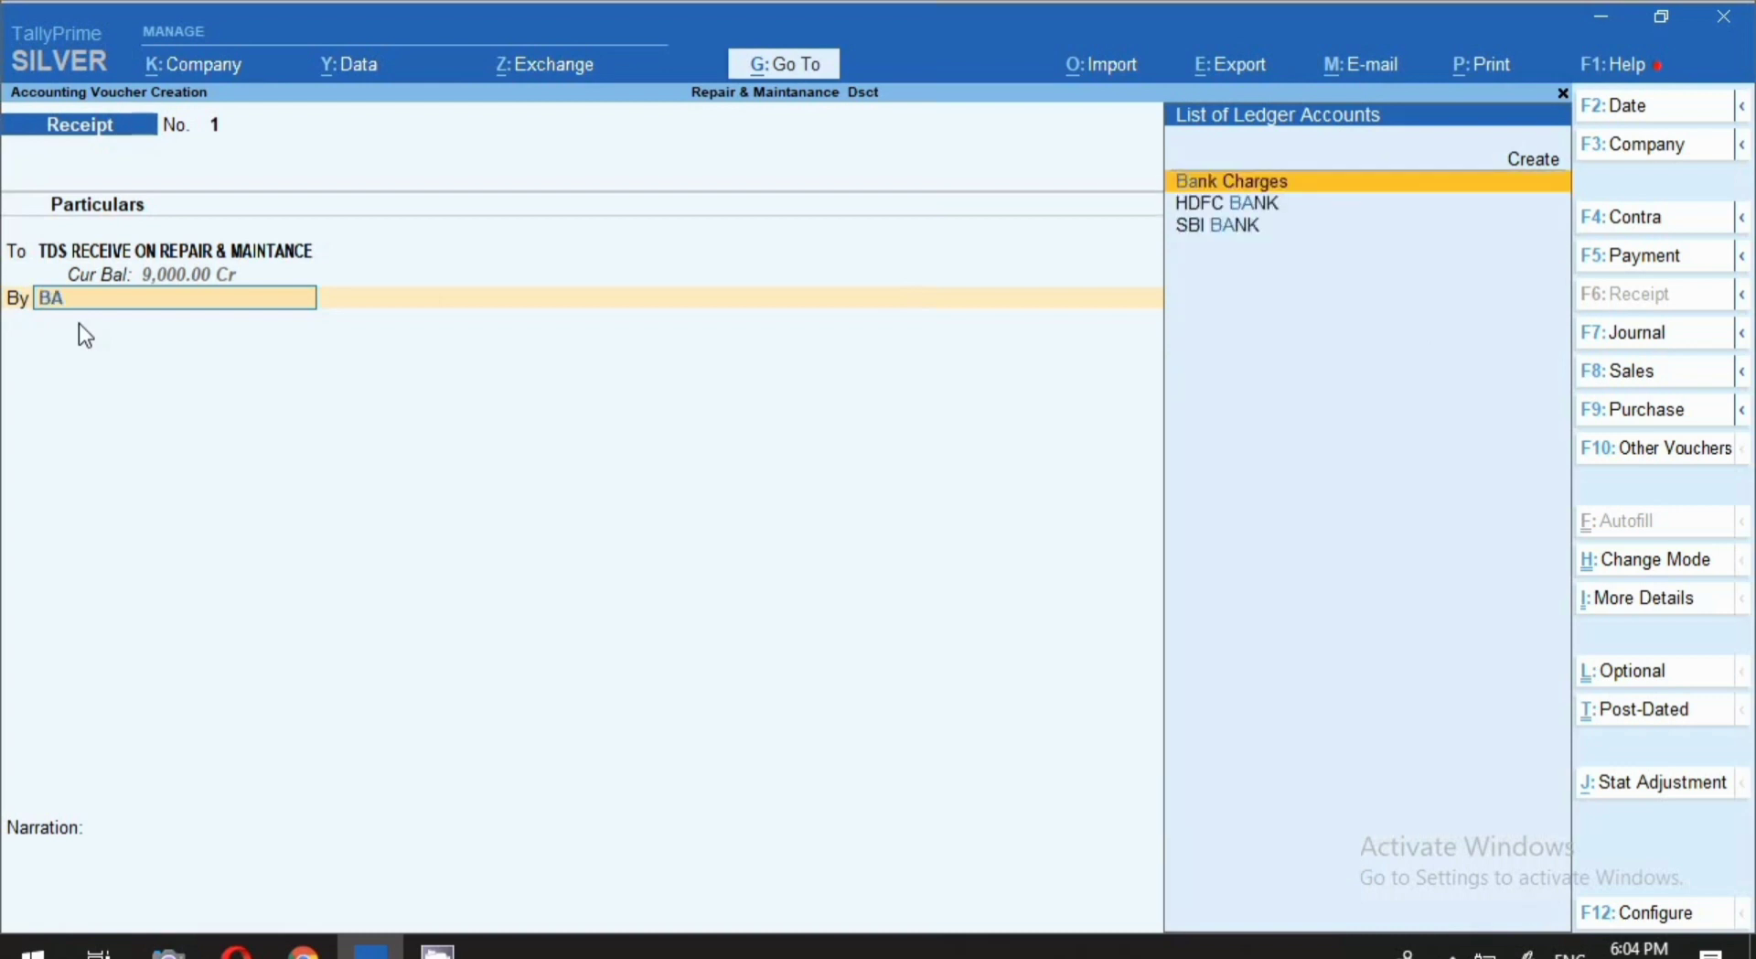
{"action": "key", "text": "Down"}
{"action": "key", "text": "Down"}
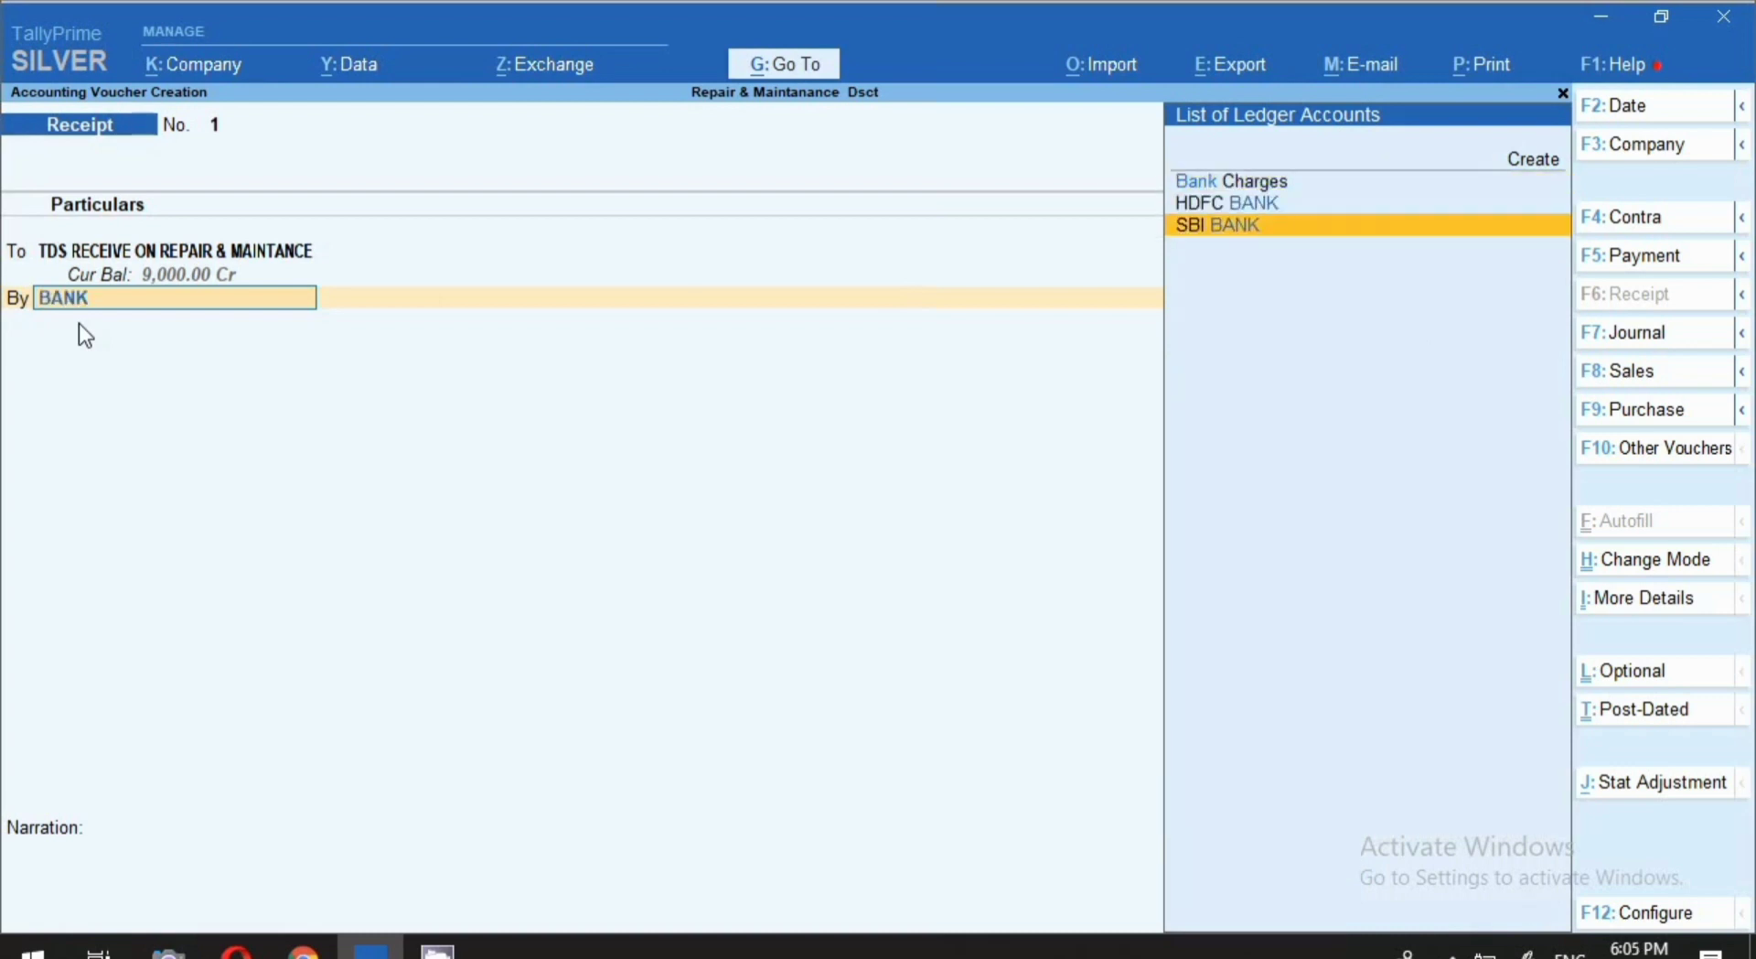
{"action": "key", "text": "Return"}
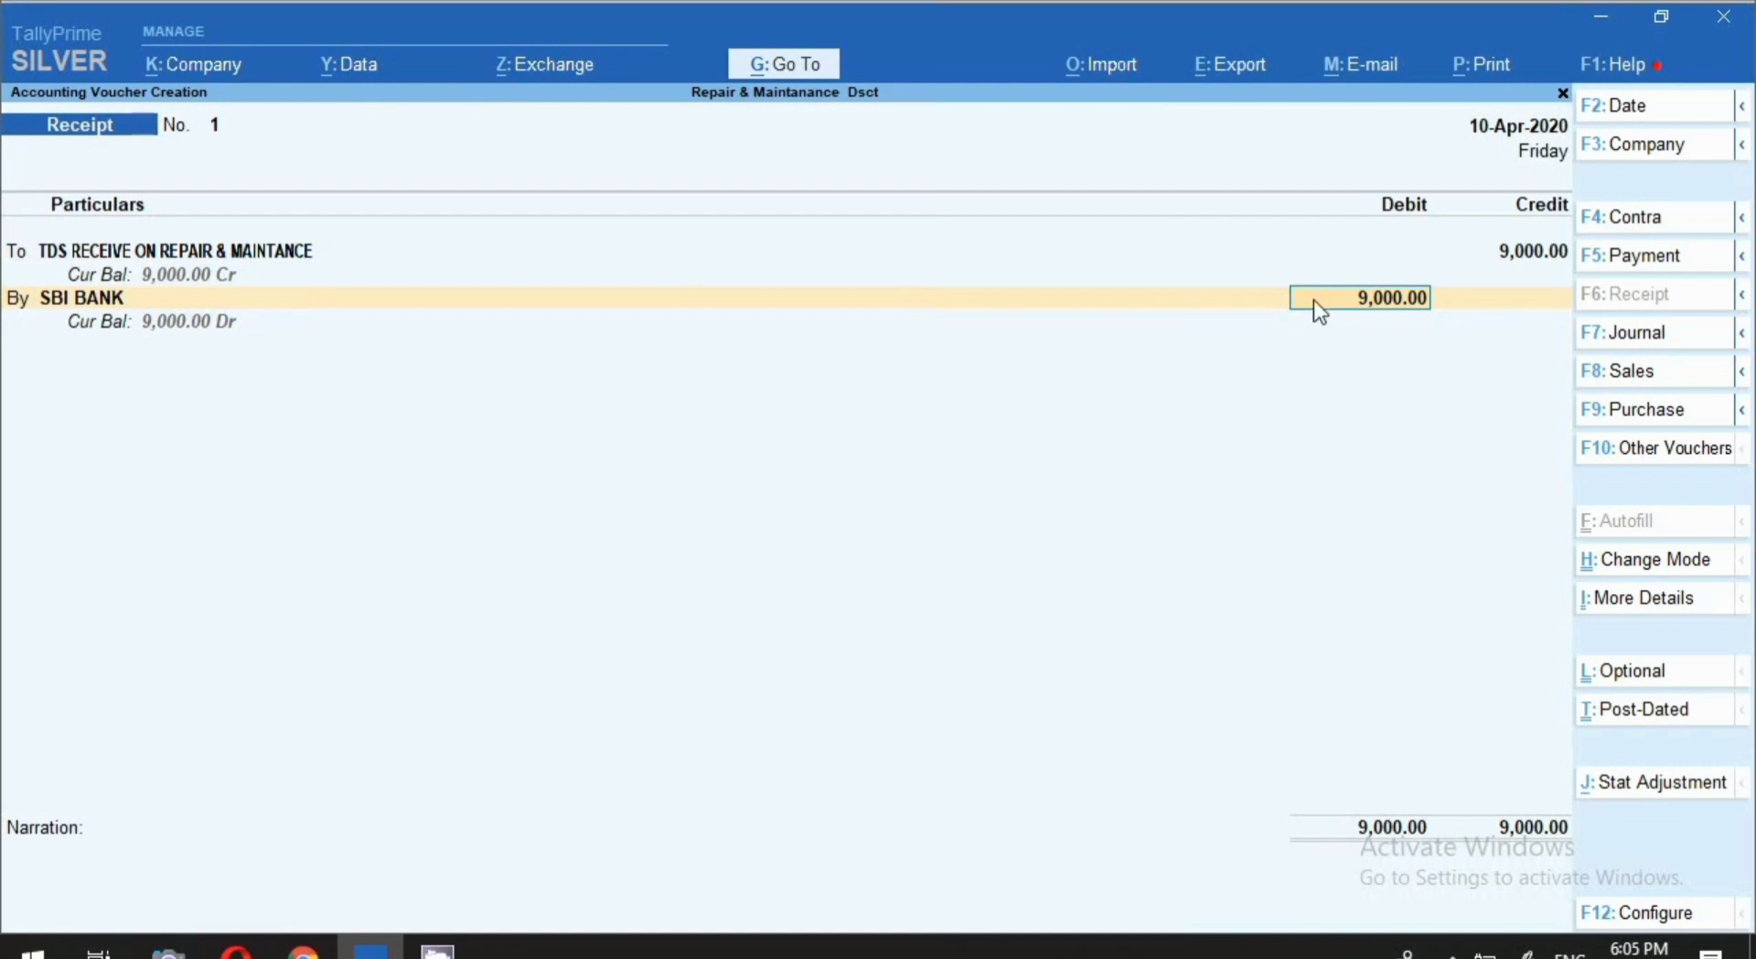
{"action": "key", "text": "Return"}
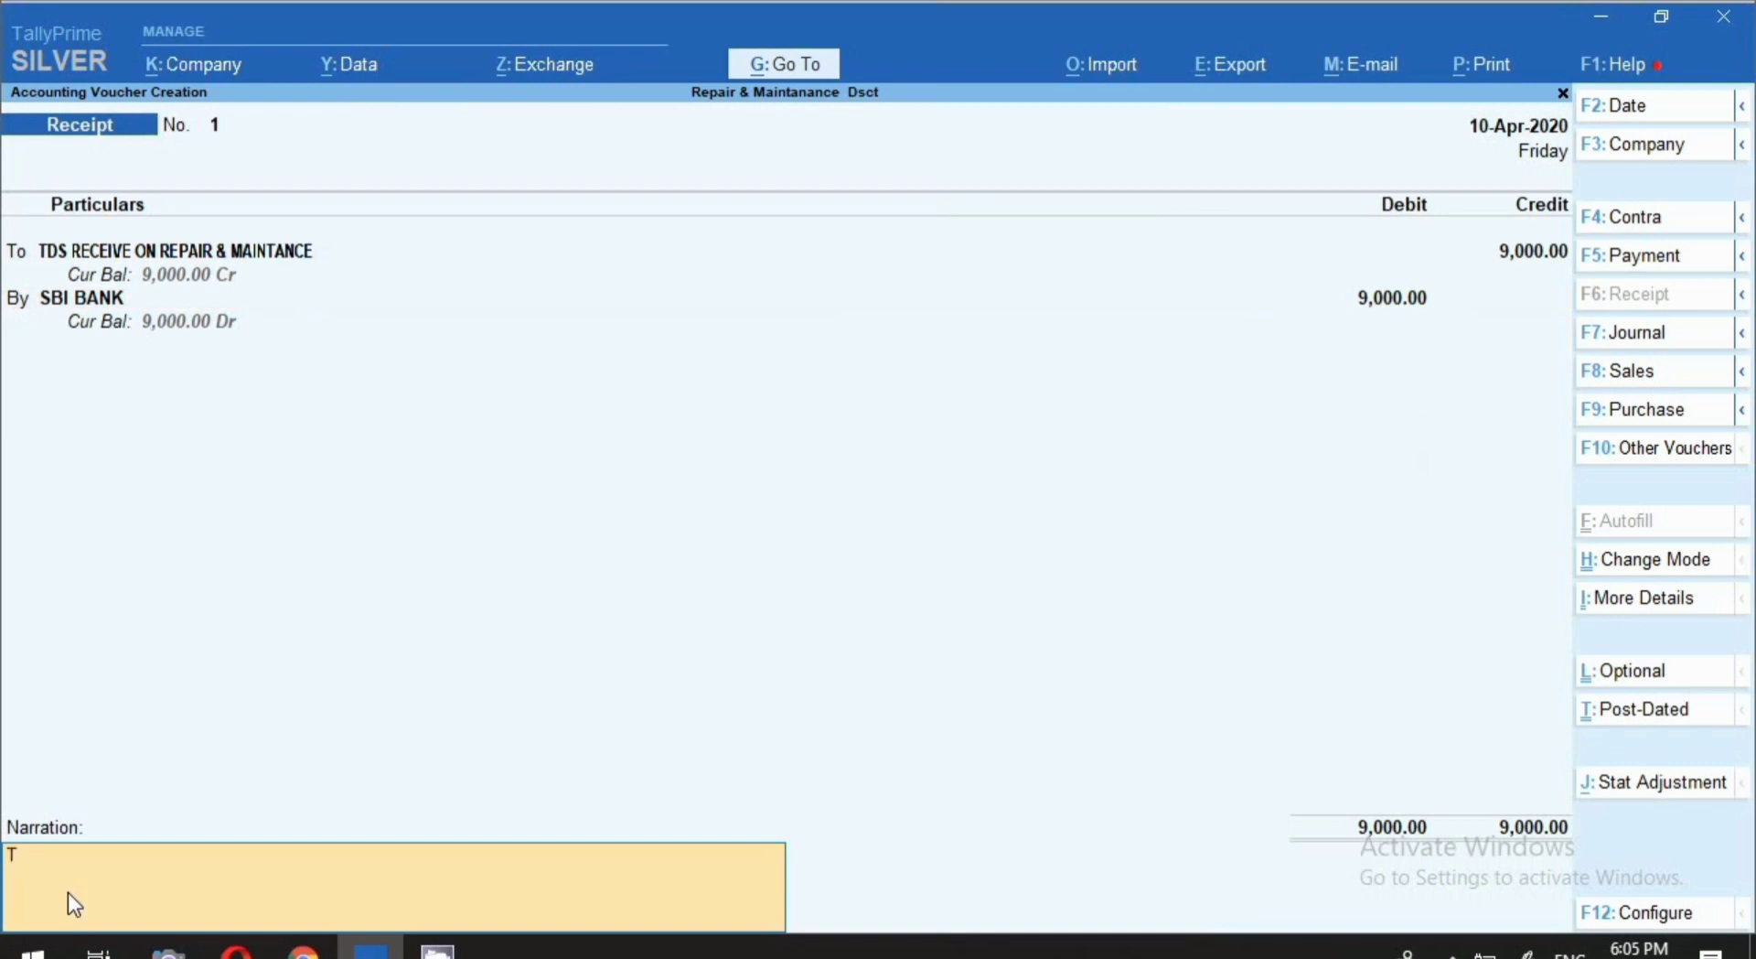
- Add the narration "TDS AMOUNT REFUNDSABLE FOR THE FINANCEIAL YEAR 21" to the receipt and save the voucher
{"action": "type", "text": "TDS AMOUNT REFUNDSA"}
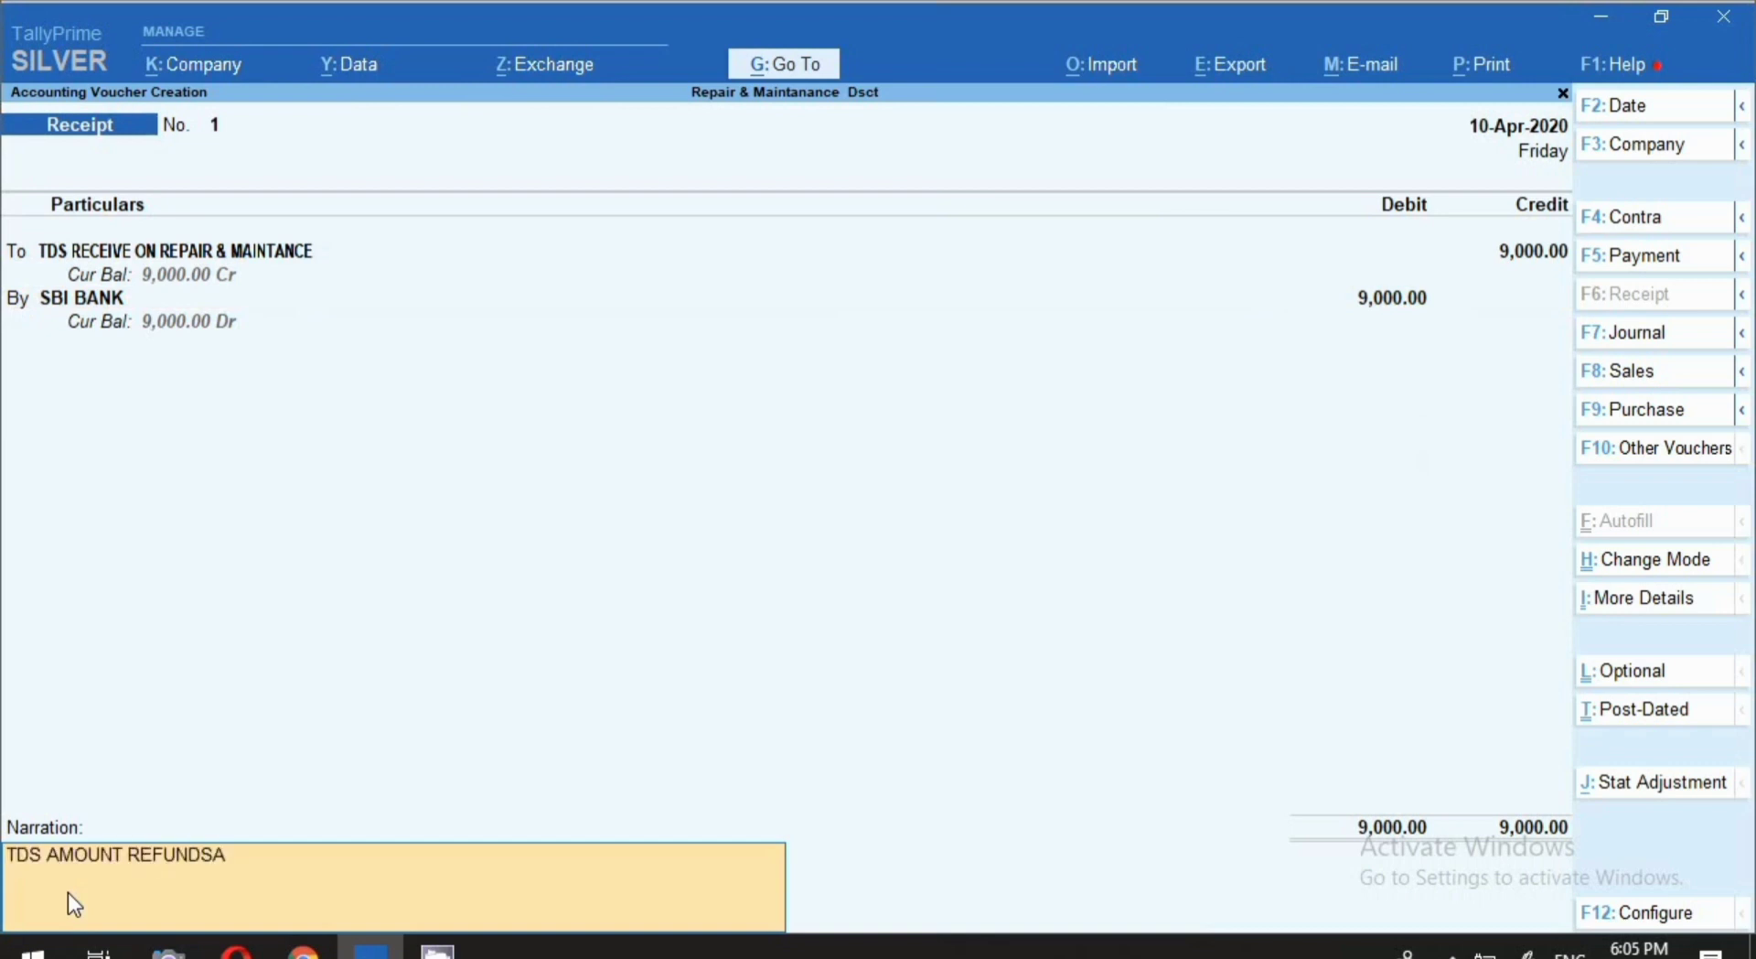
{"action": "type", "text": "BLE FOR THE FINANCEILA"}
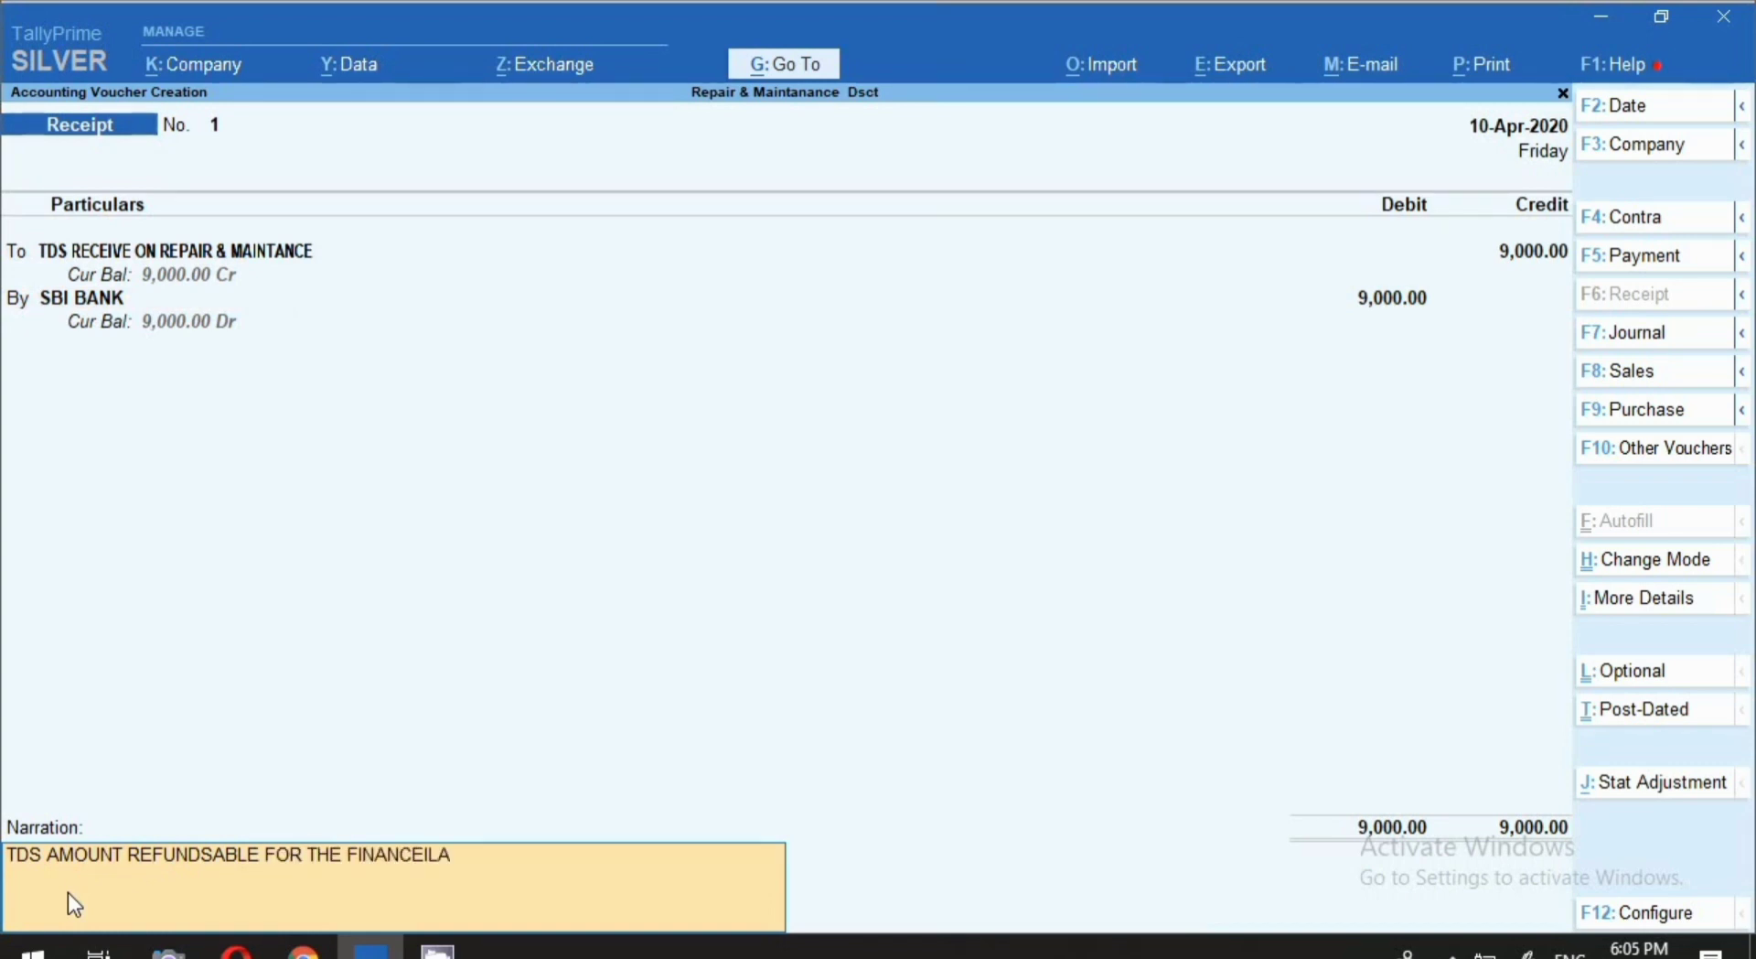
{"action": "key", "text": "BackSpace"}
{"action": "key", "text": "BackSpace"}
{"action": "type", "text": "ALS"}
{"action": "key", "text": "BackSpace"}
{"action": "type", "text": "YEAR 21"}
{"action": "key", "text": "ctrl+a"}
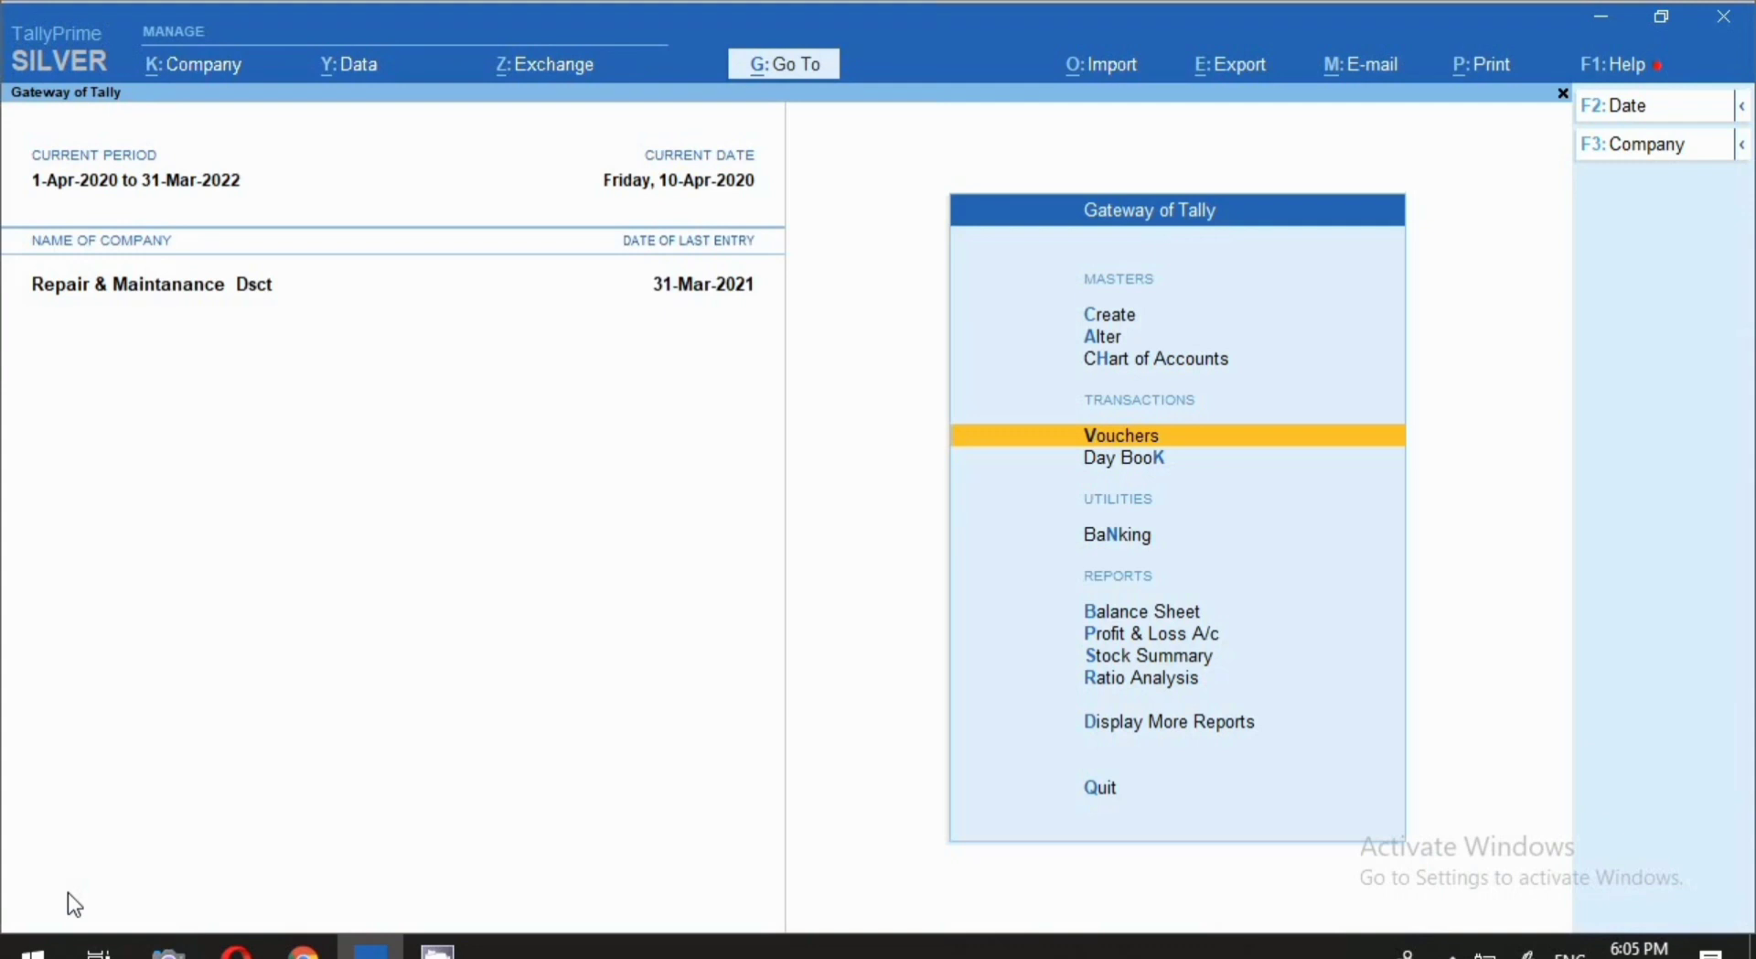